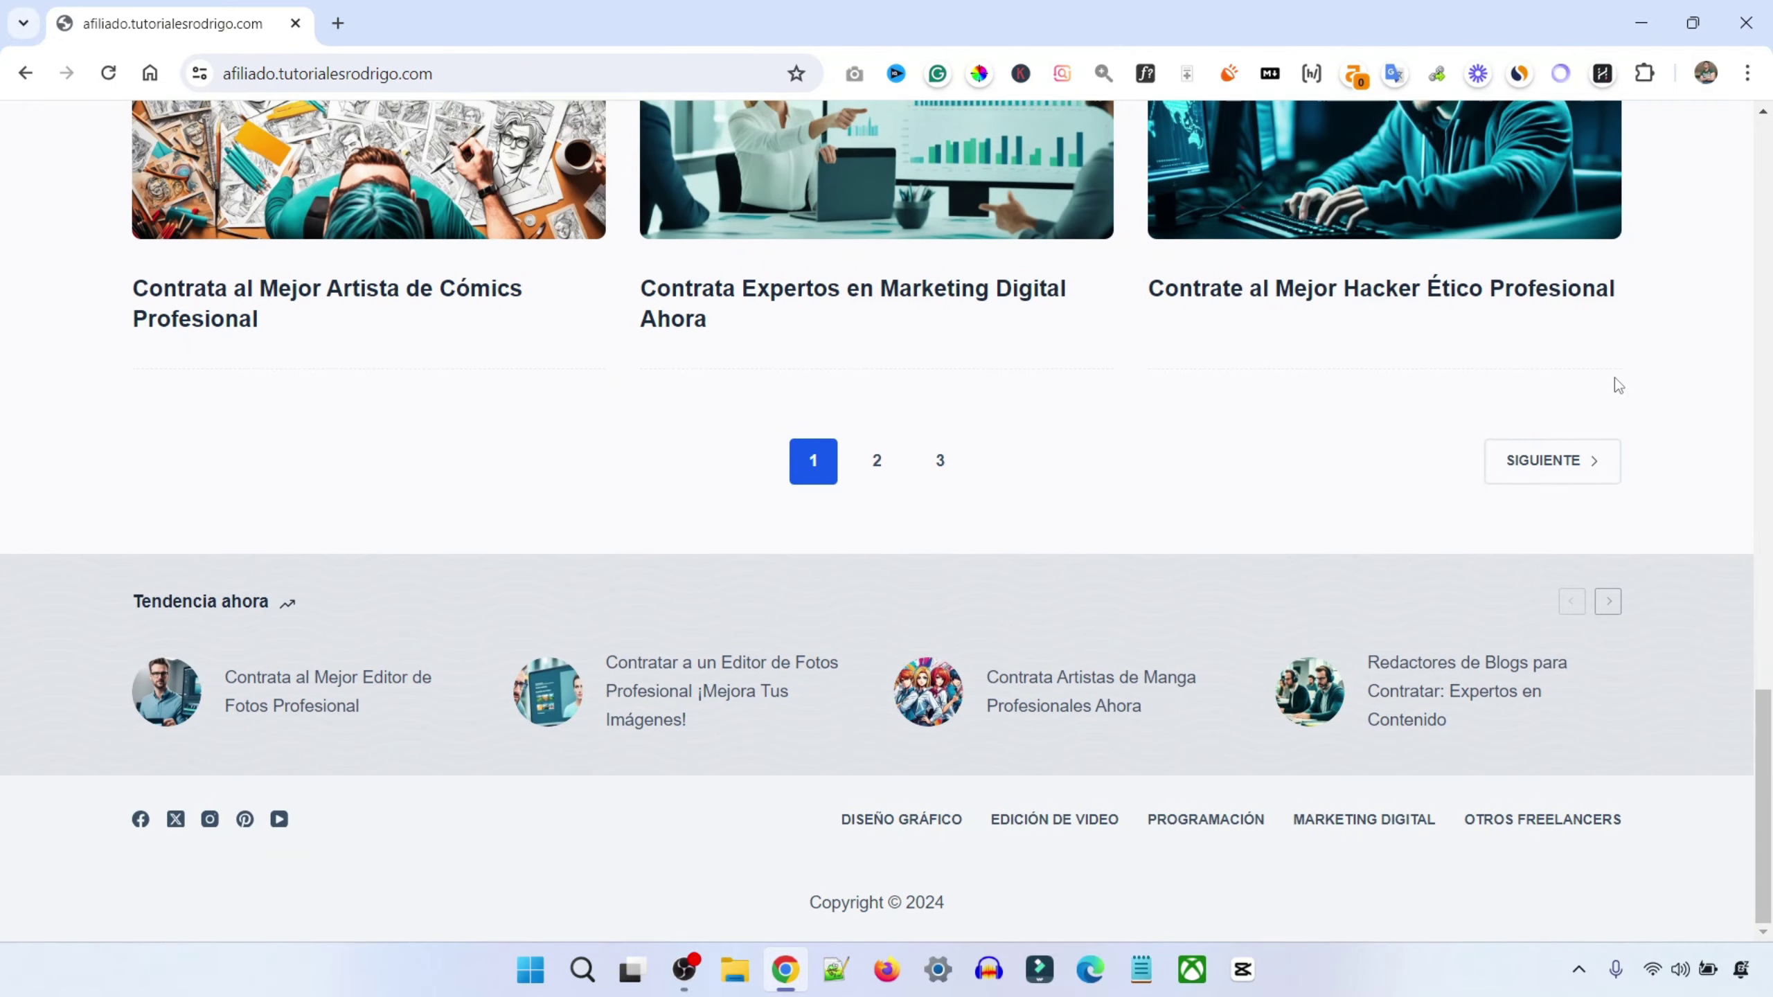
# Open the second page of the blog's article list and look through its posts
pyautogui.click(1571, 460)
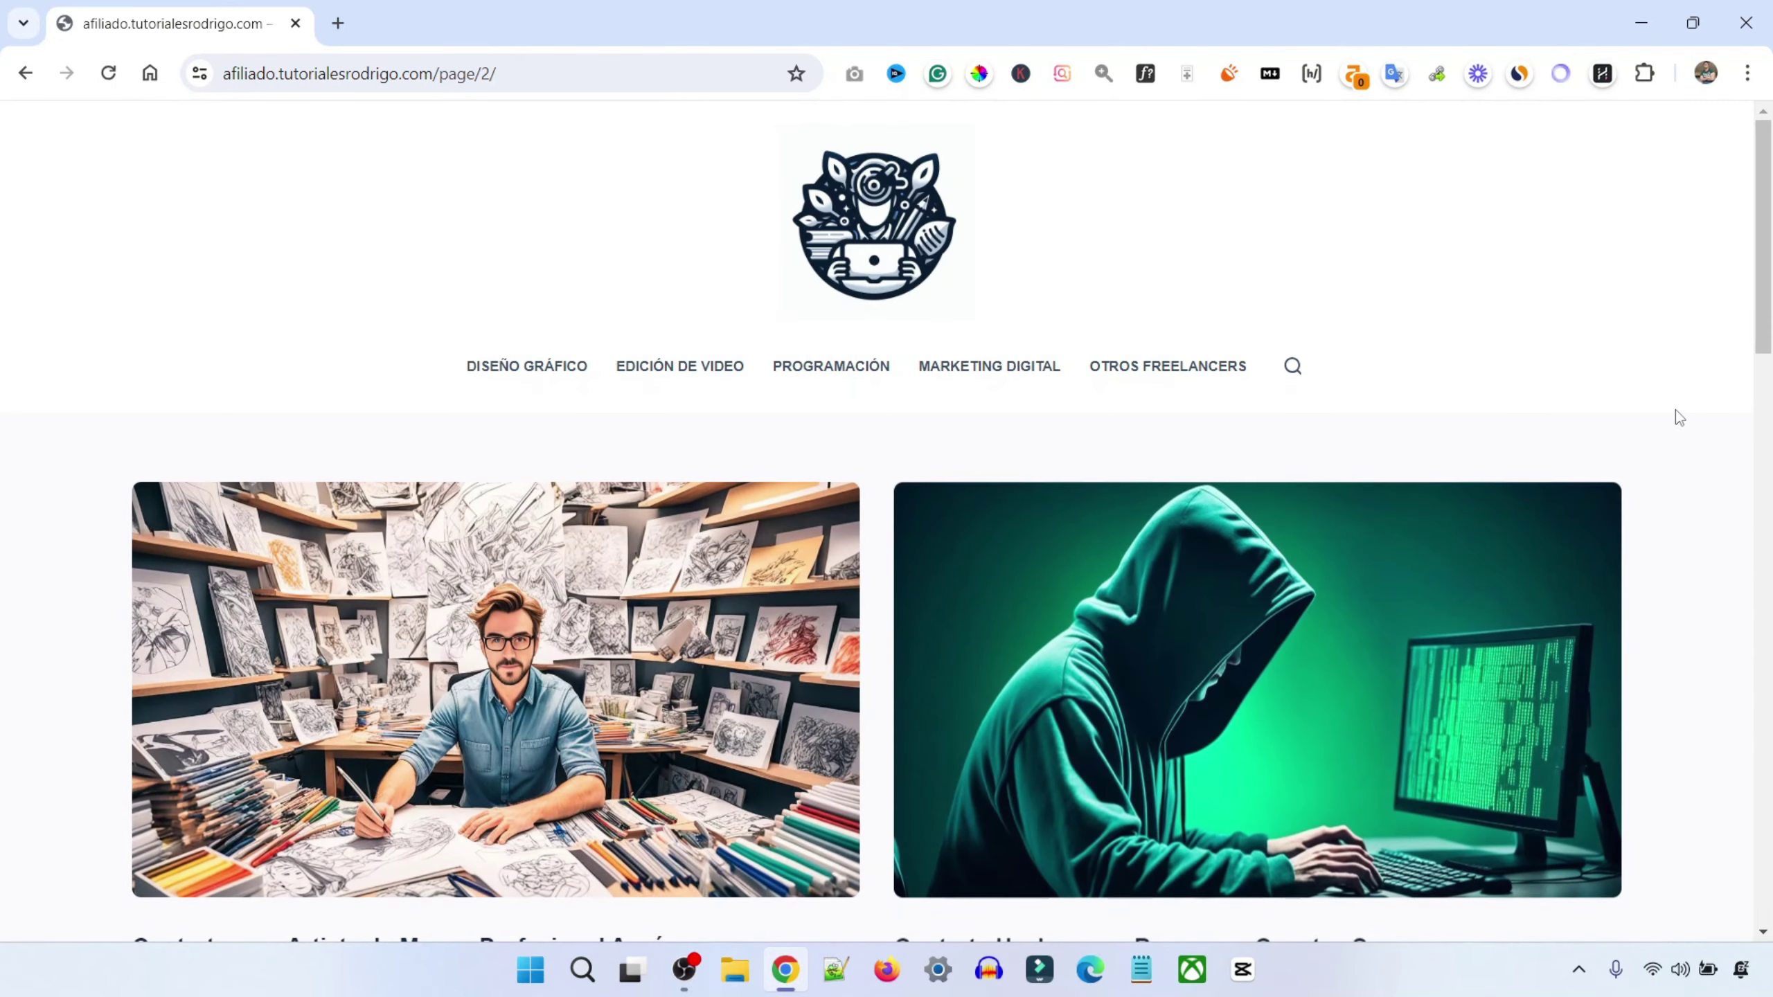
pyautogui.scroll(-5, 1676, 410)
pyautogui.scroll(-5, 1677, 410)
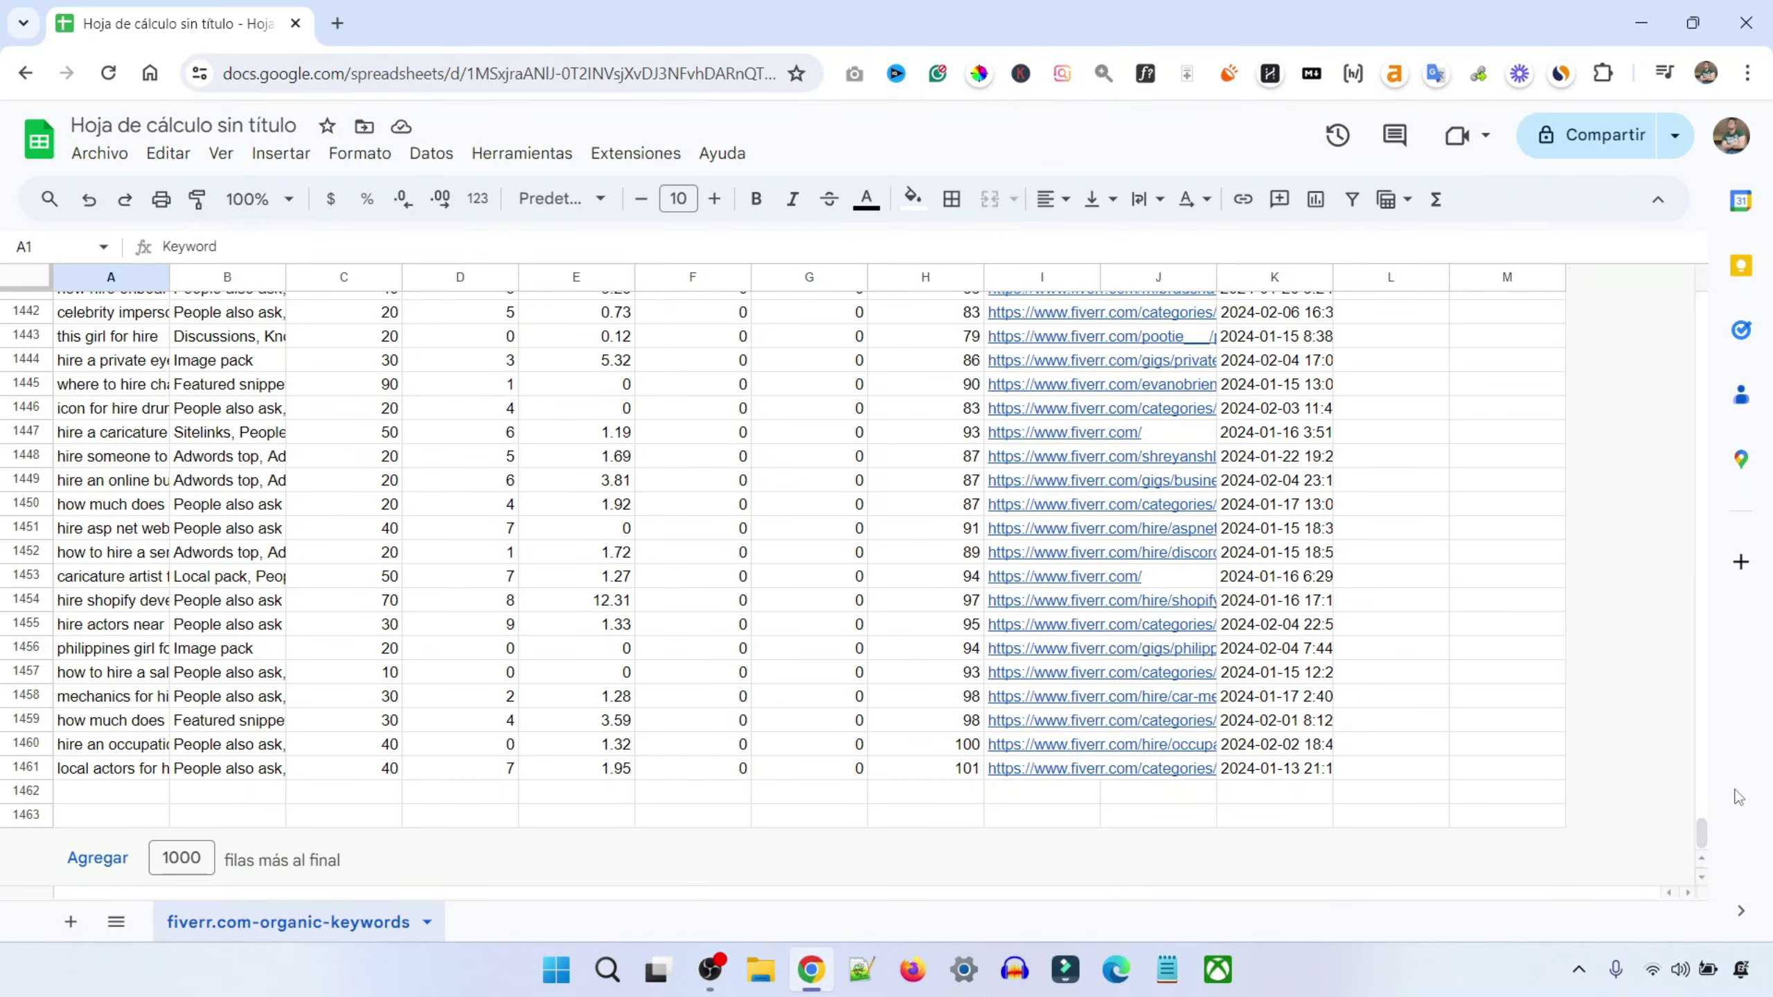
# Widen the Keyword column of the fiverr.com-organic-keywords sheet to fit its full entries and look through the keyword list
pyautogui.moveTo(1701, 831); pyautogui.dragTo(1672, 167)
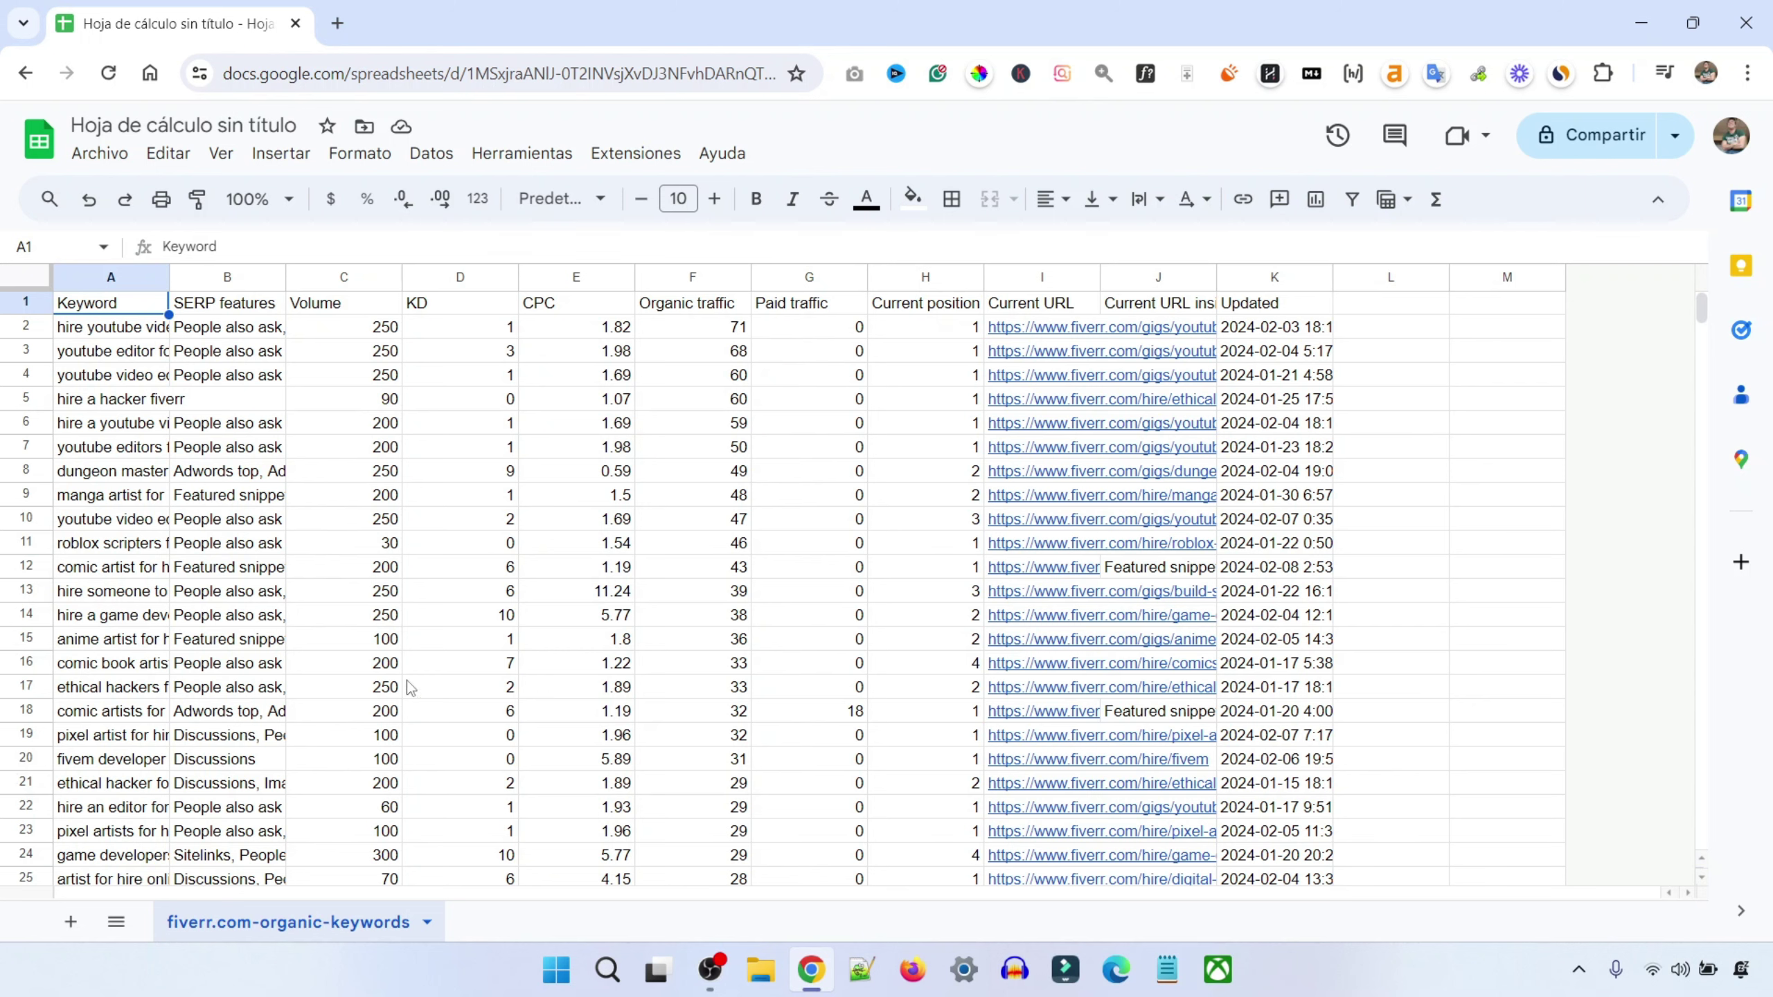
pyautogui.moveTo(169, 277); pyautogui.dragTo(560, 277)
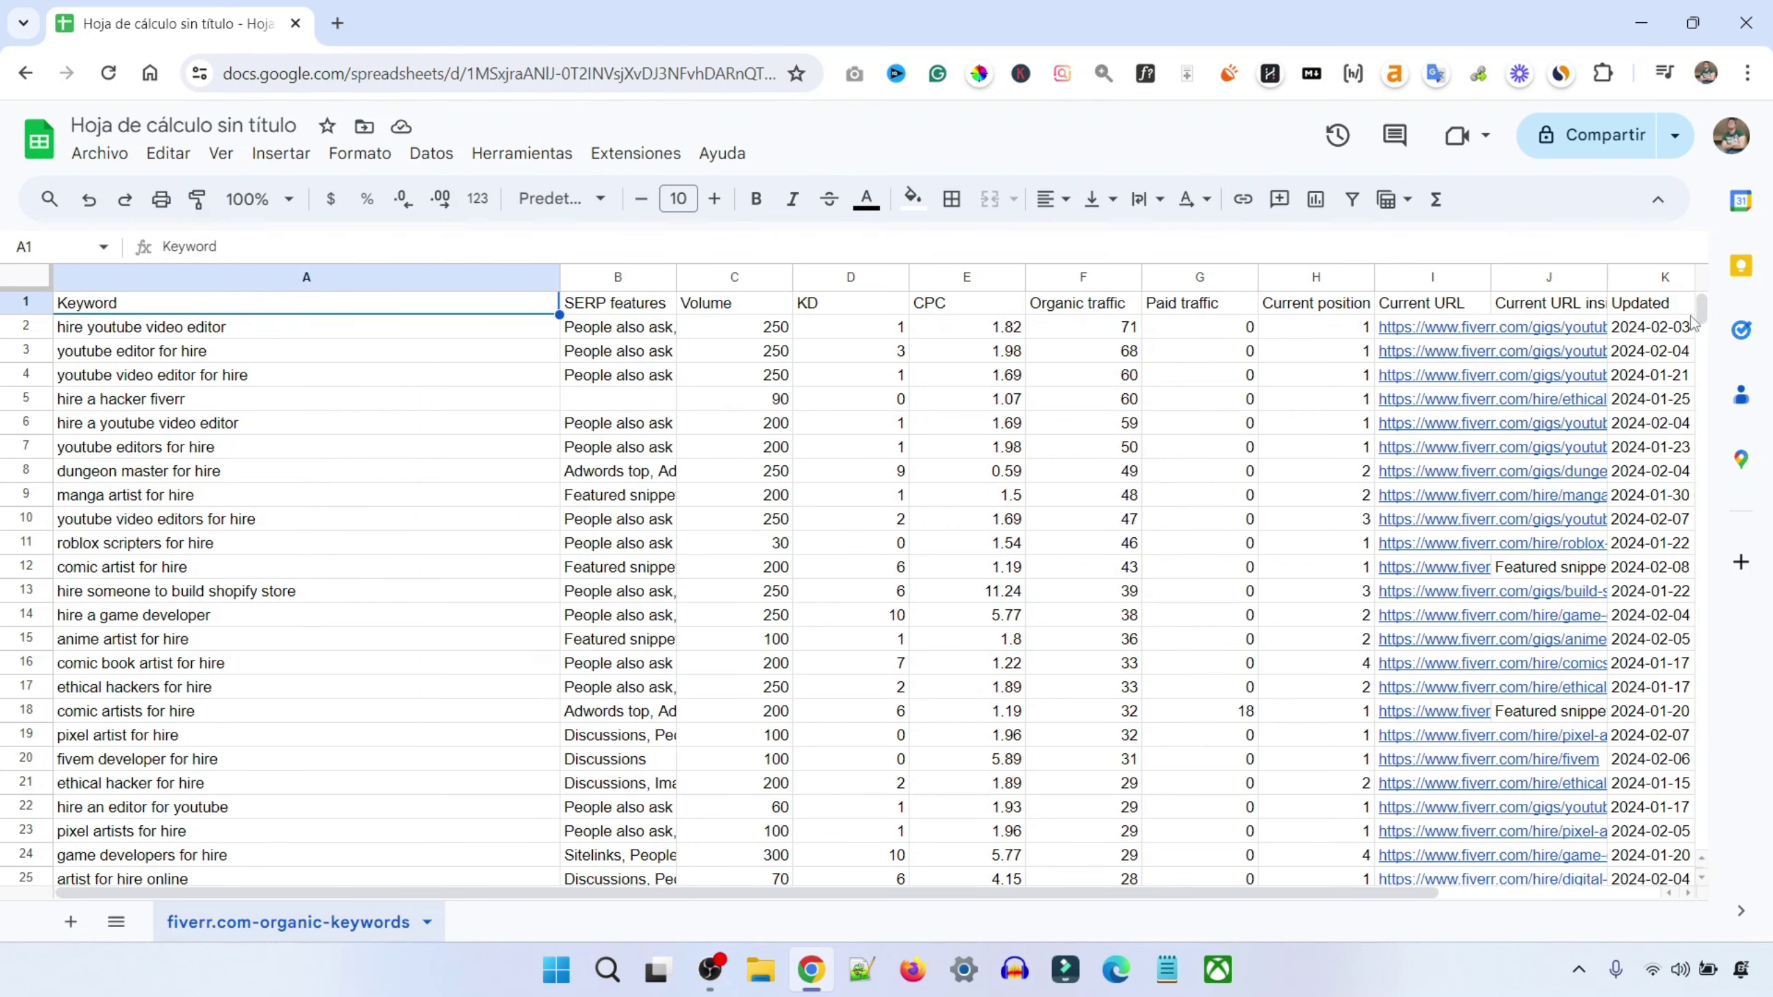
pyautogui.moveTo(1701, 311); pyautogui.dragTo(314, 600)
pyautogui.click(175, 442)
# Open es.fiverr.com in a new browser tab and look over its home page
pyautogui.click(338, 23)
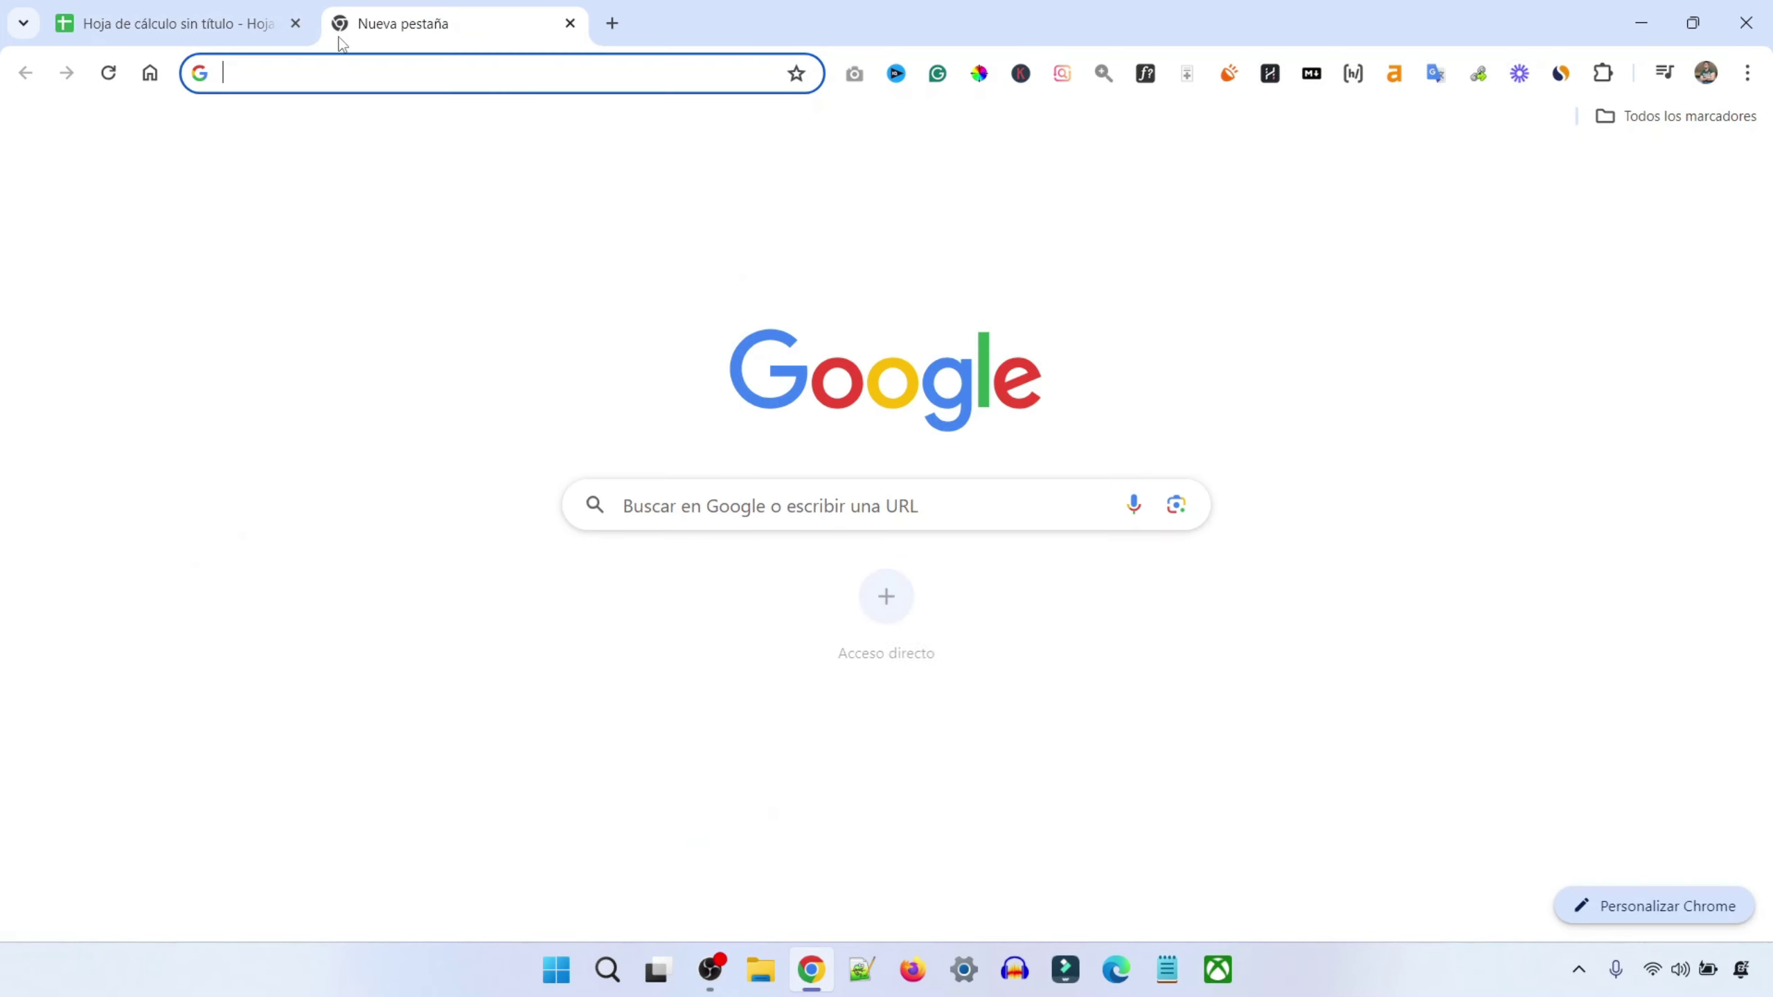
pyautogui.write('es.fiverr.com')
pyautogui.press('Return')
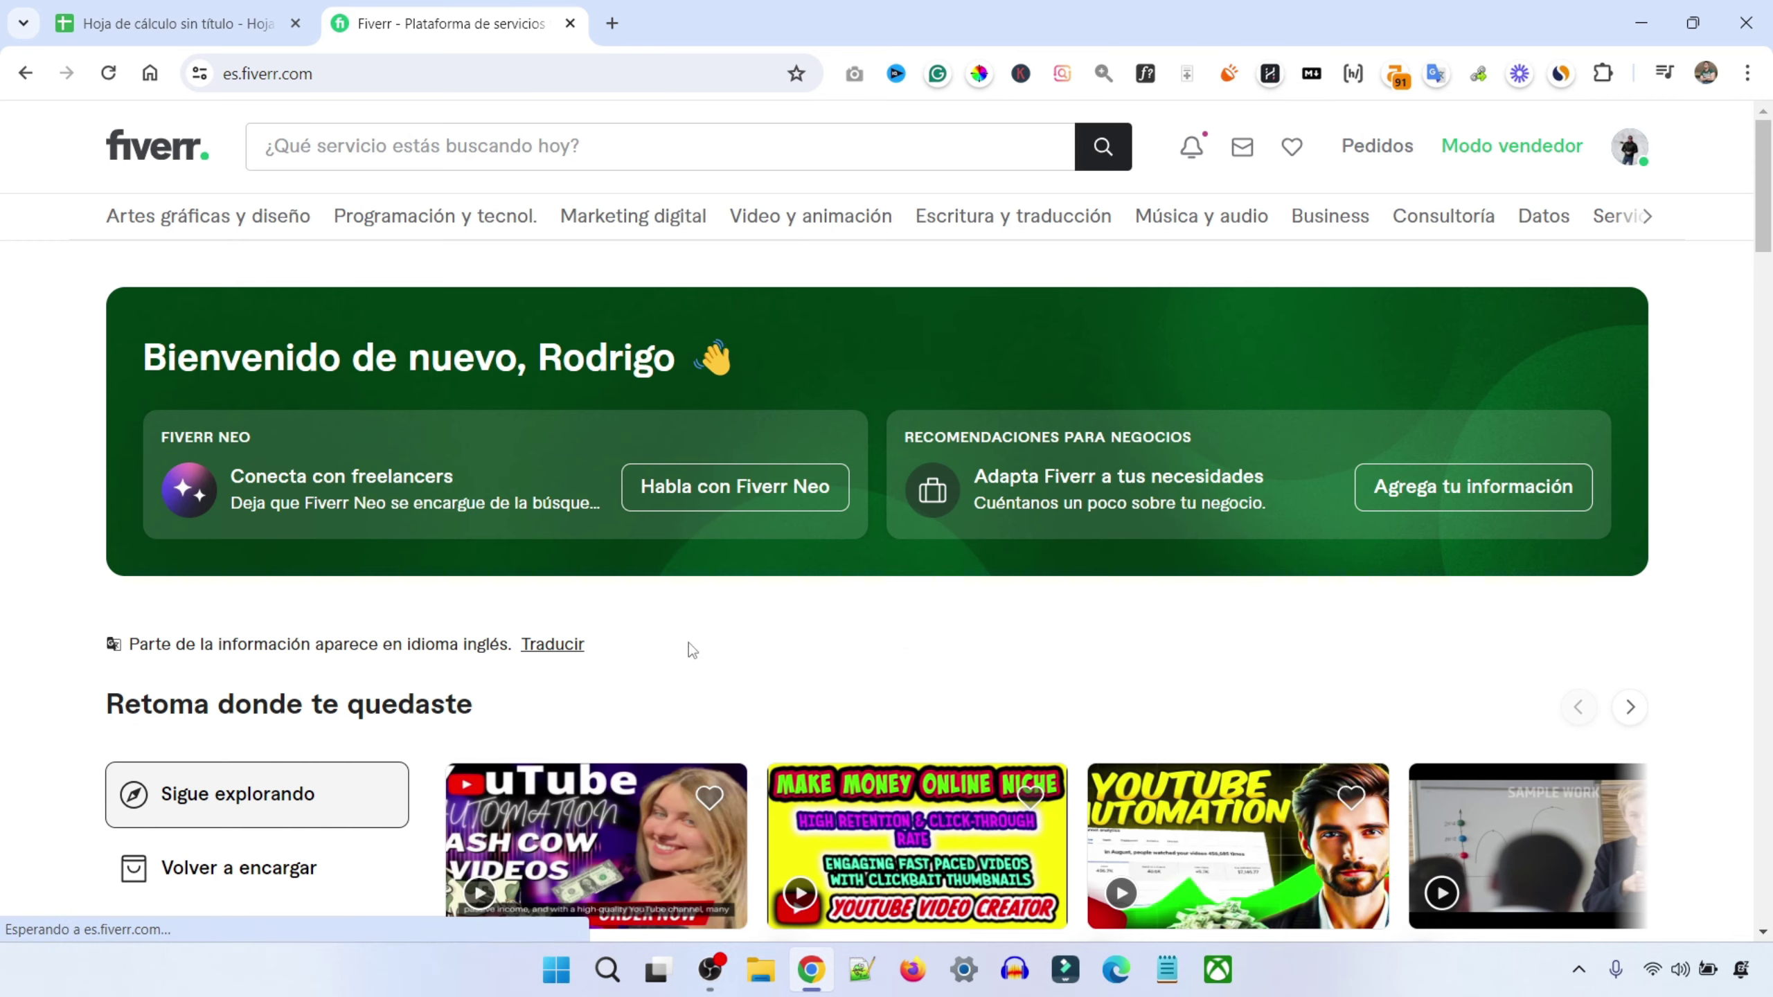
pyautogui.moveTo(1764, 210); pyautogui.dragTo(1769, 338)
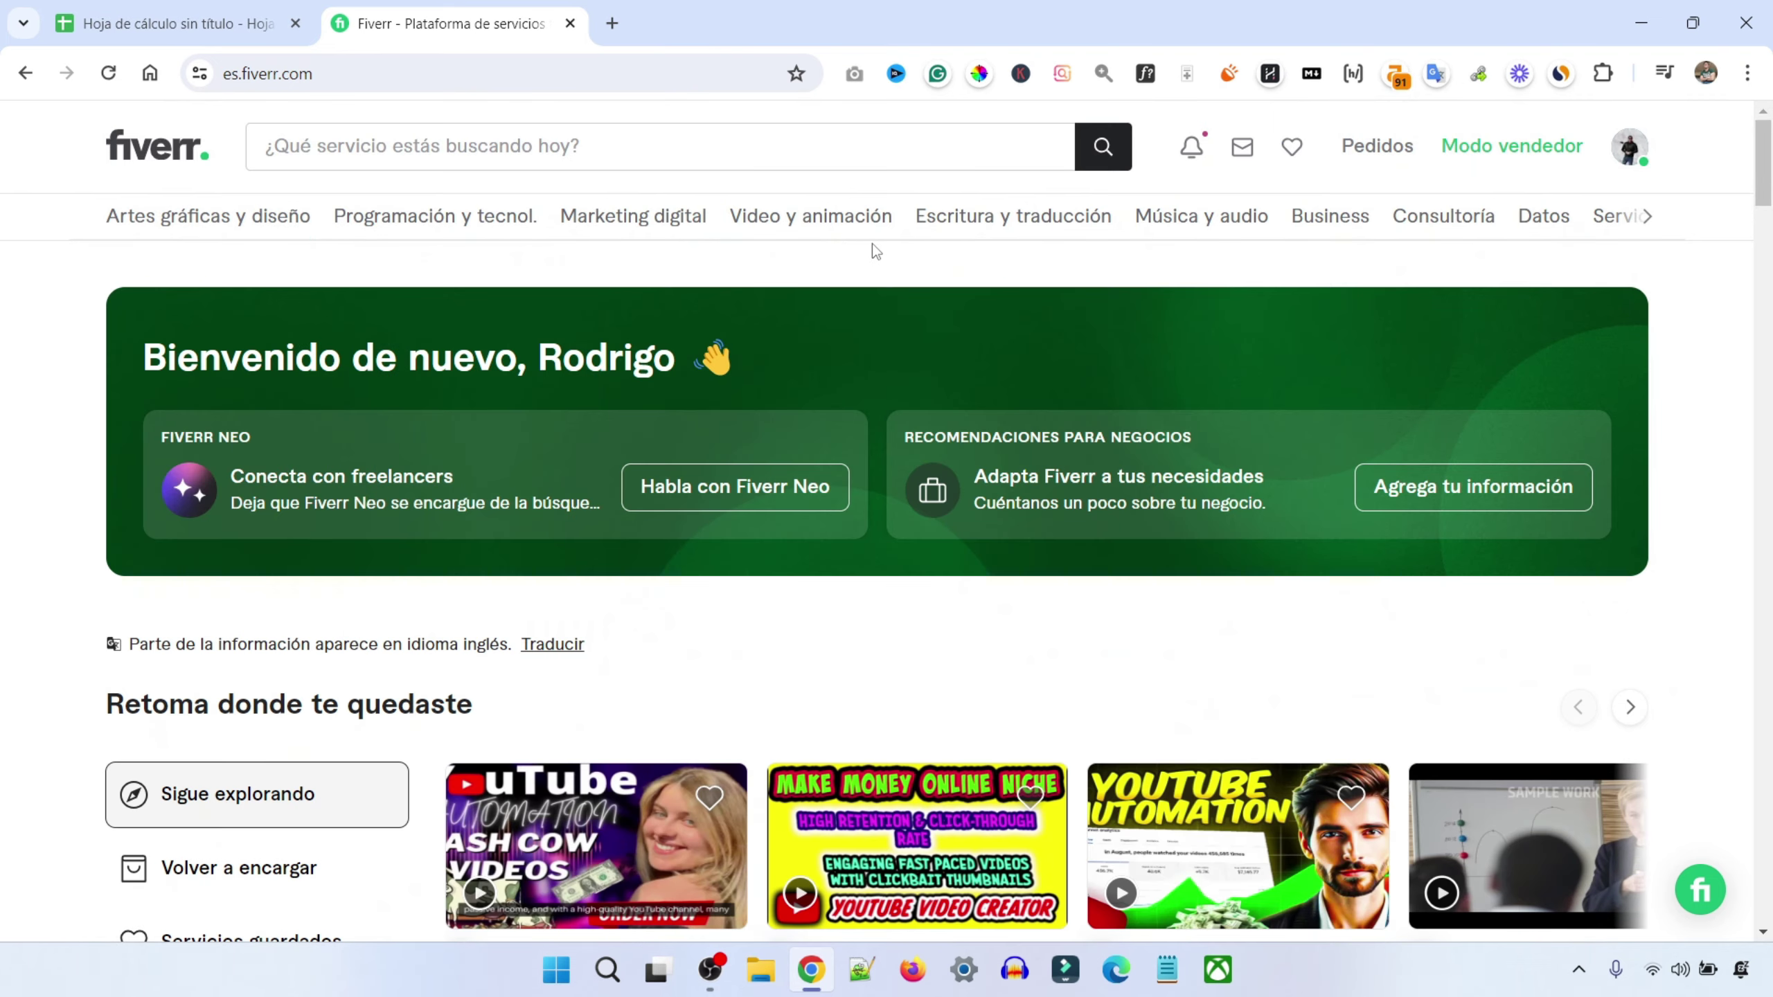
# Look through the Fiverr service categories and open "Marketing para redes sociales" within the Marketing digital category
pyautogui.moveTo(834, 227)
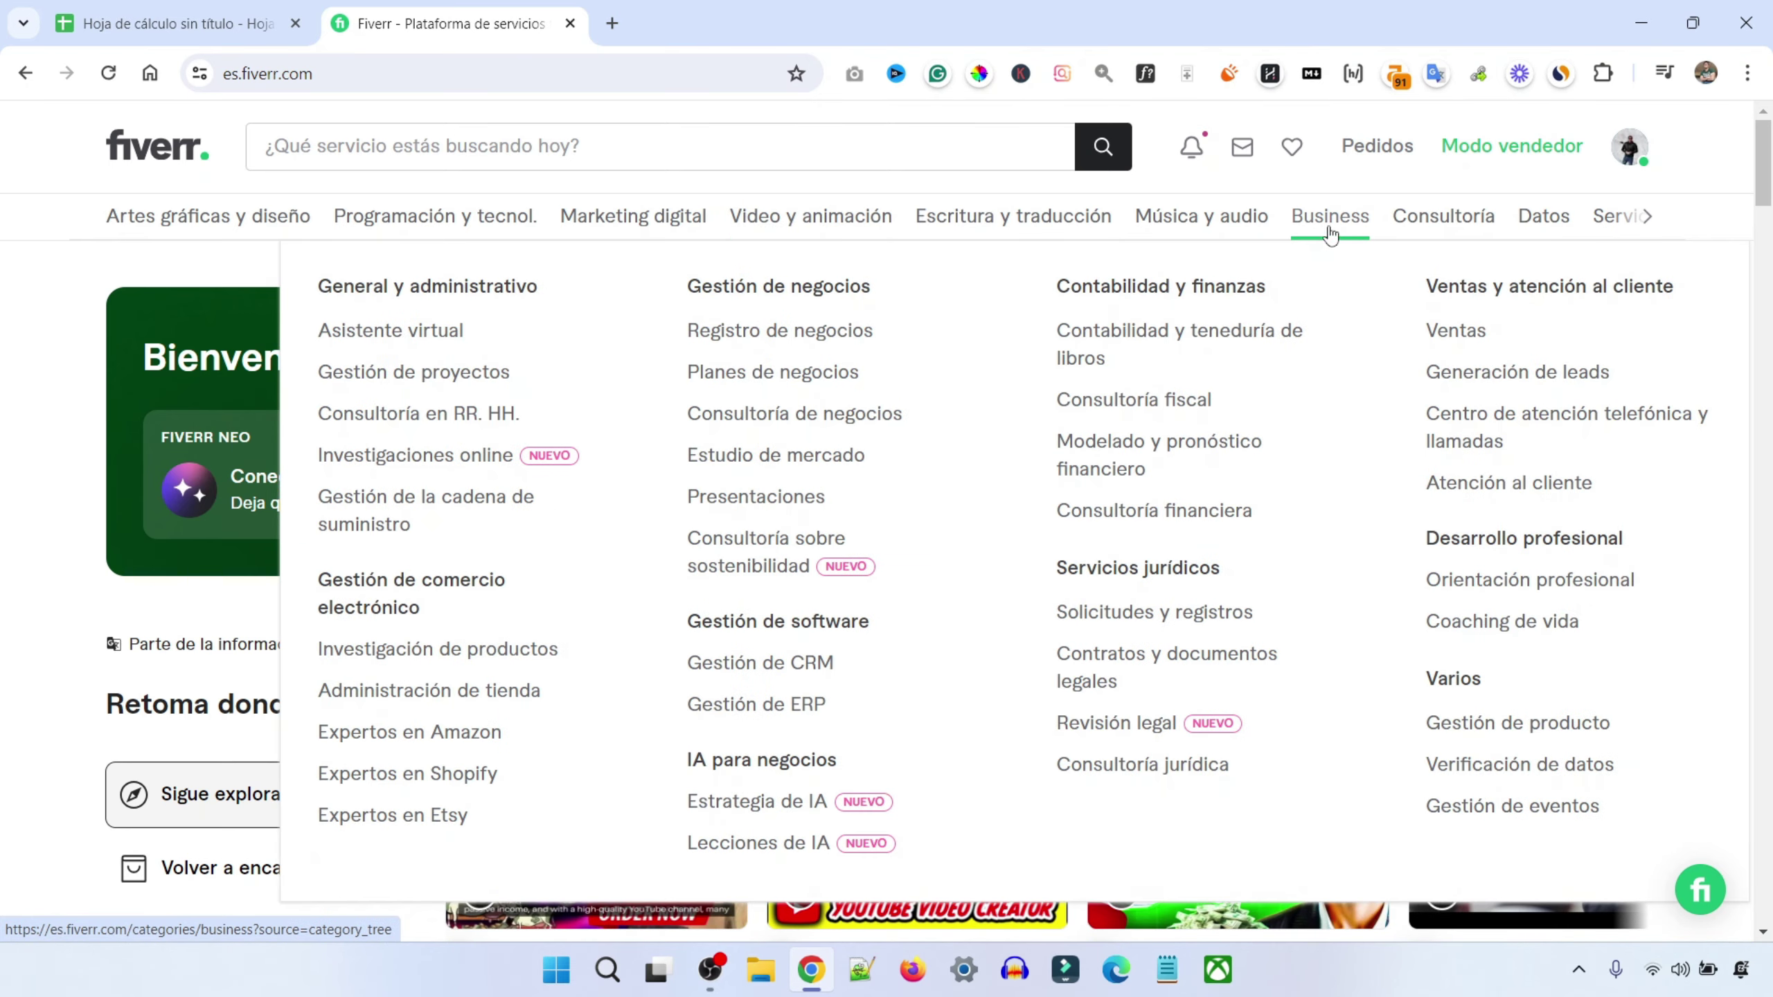
pyautogui.moveTo(1443, 222)
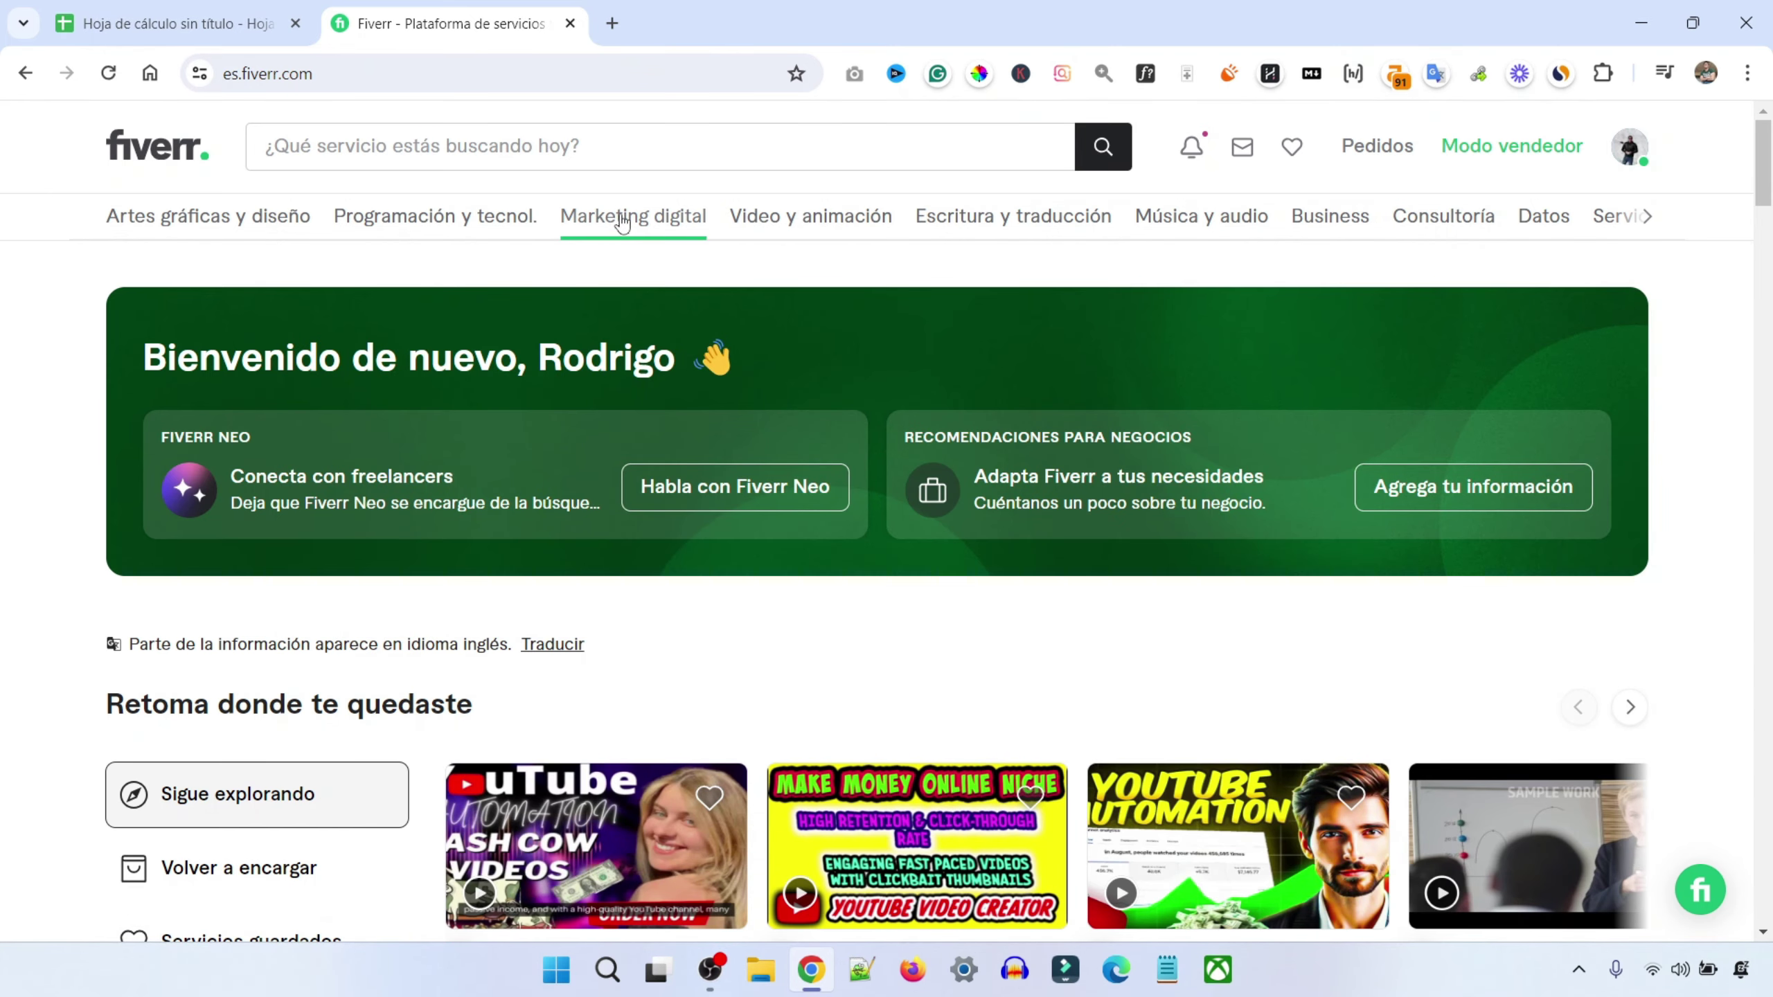
pyautogui.moveTo(612, 229)
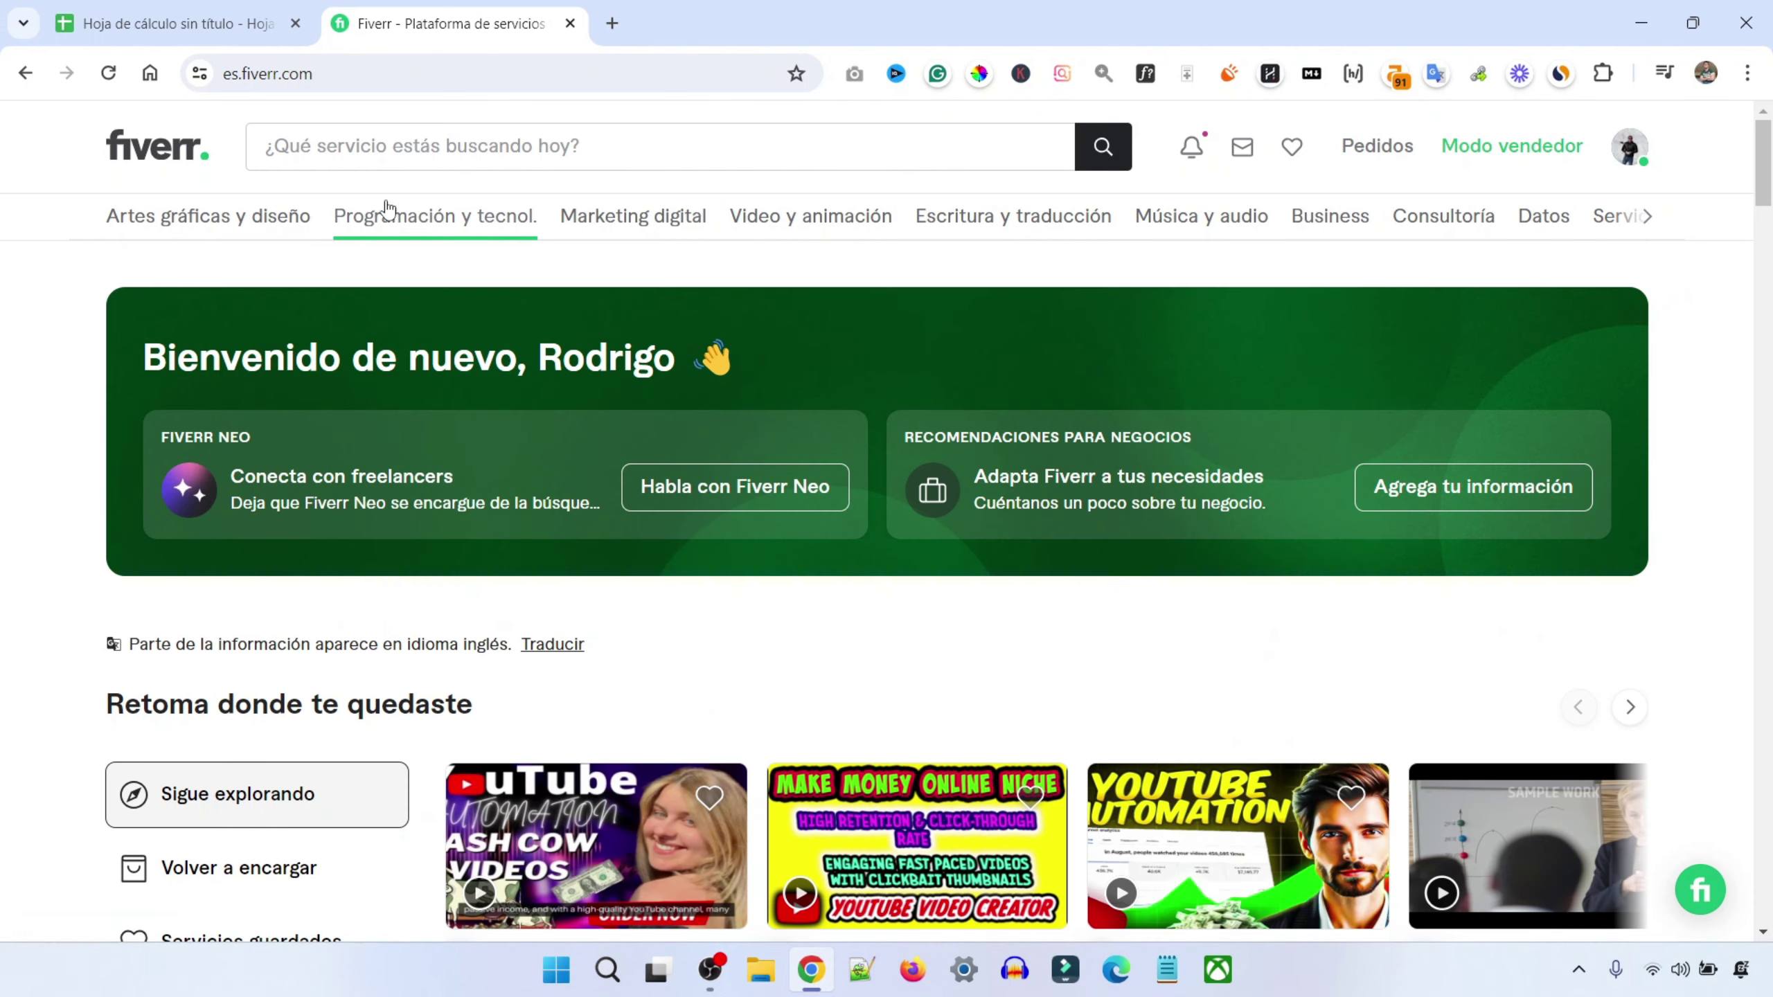
pyautogui.moveTo(382, 216)
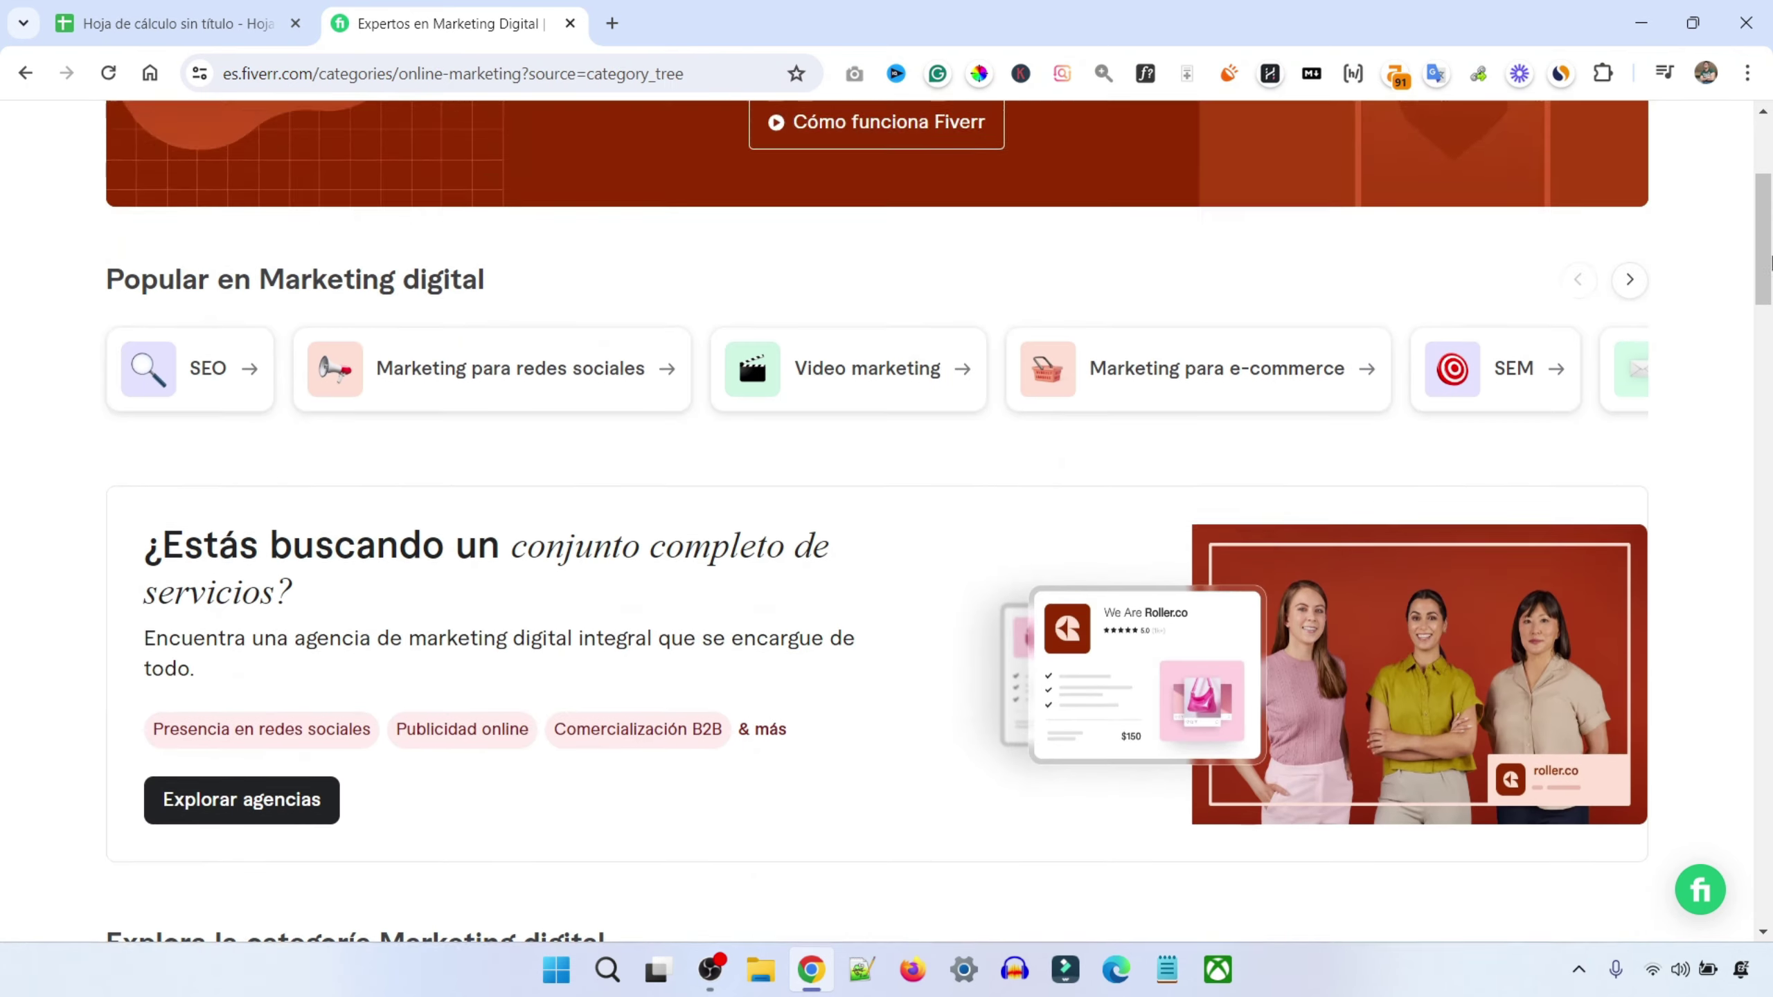
pyautogui.scroll(-15, 1770, 210)
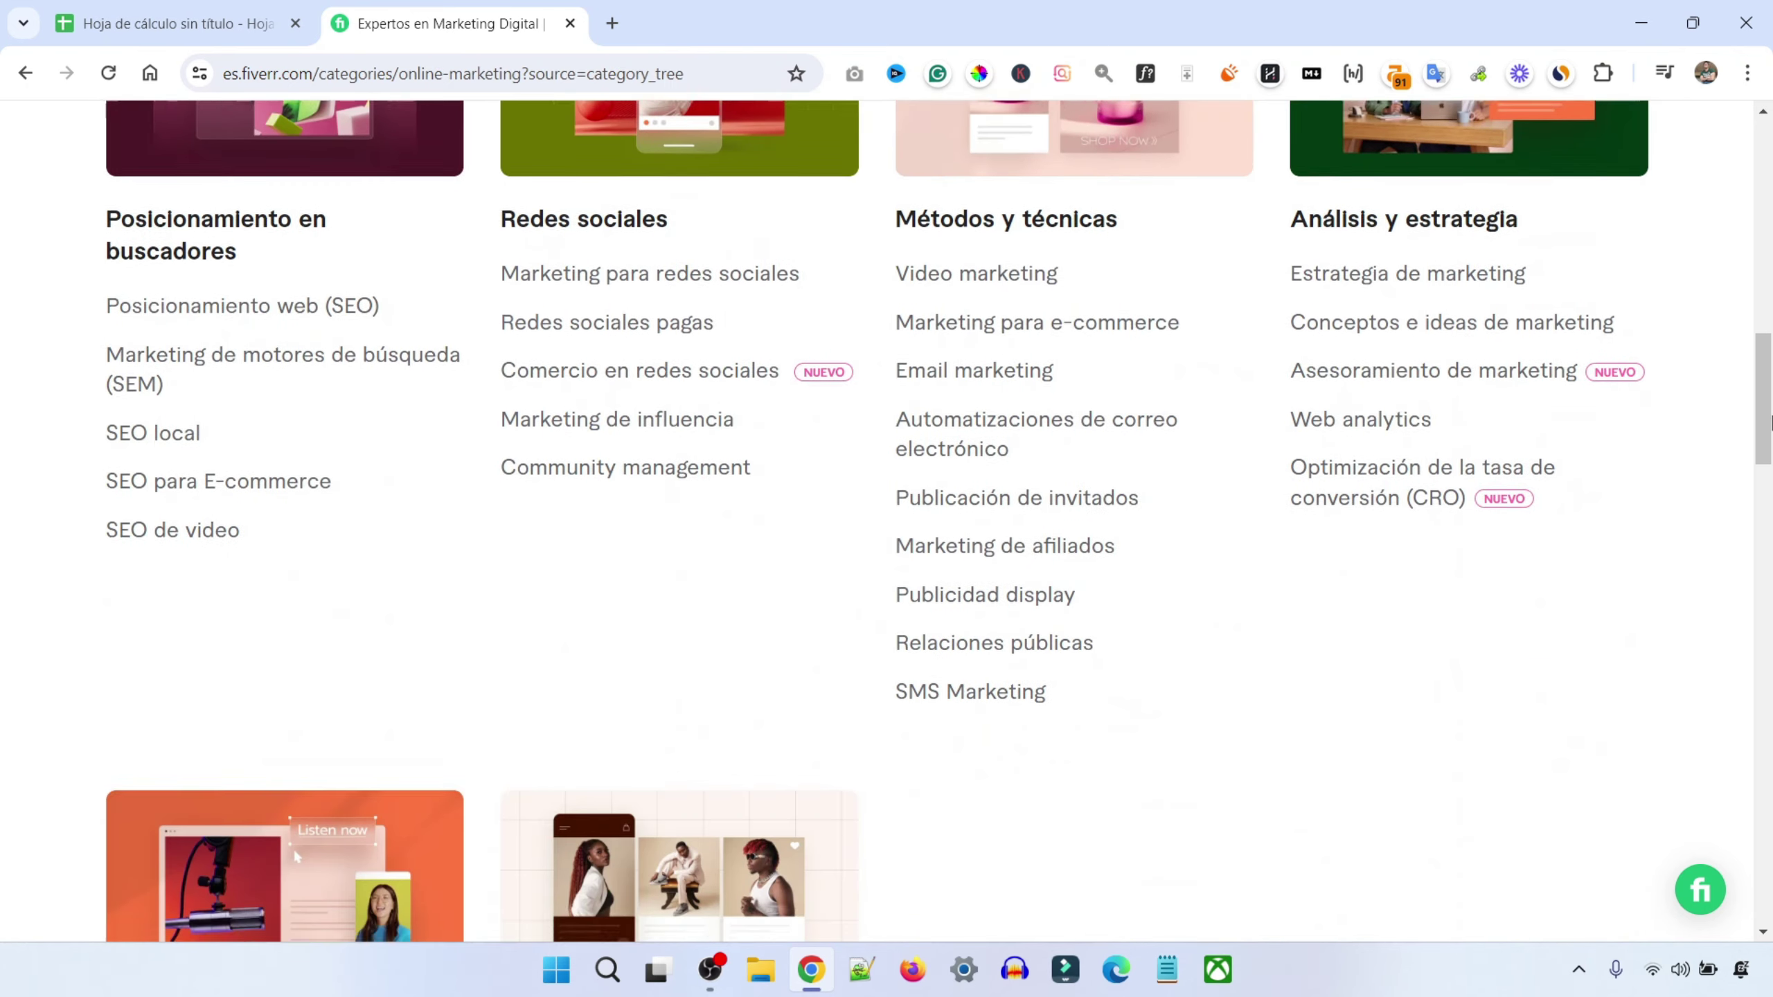
pyautogui.scroll(9, 1770, 327)
pyautogui.scroll(-5, 1770, 326)
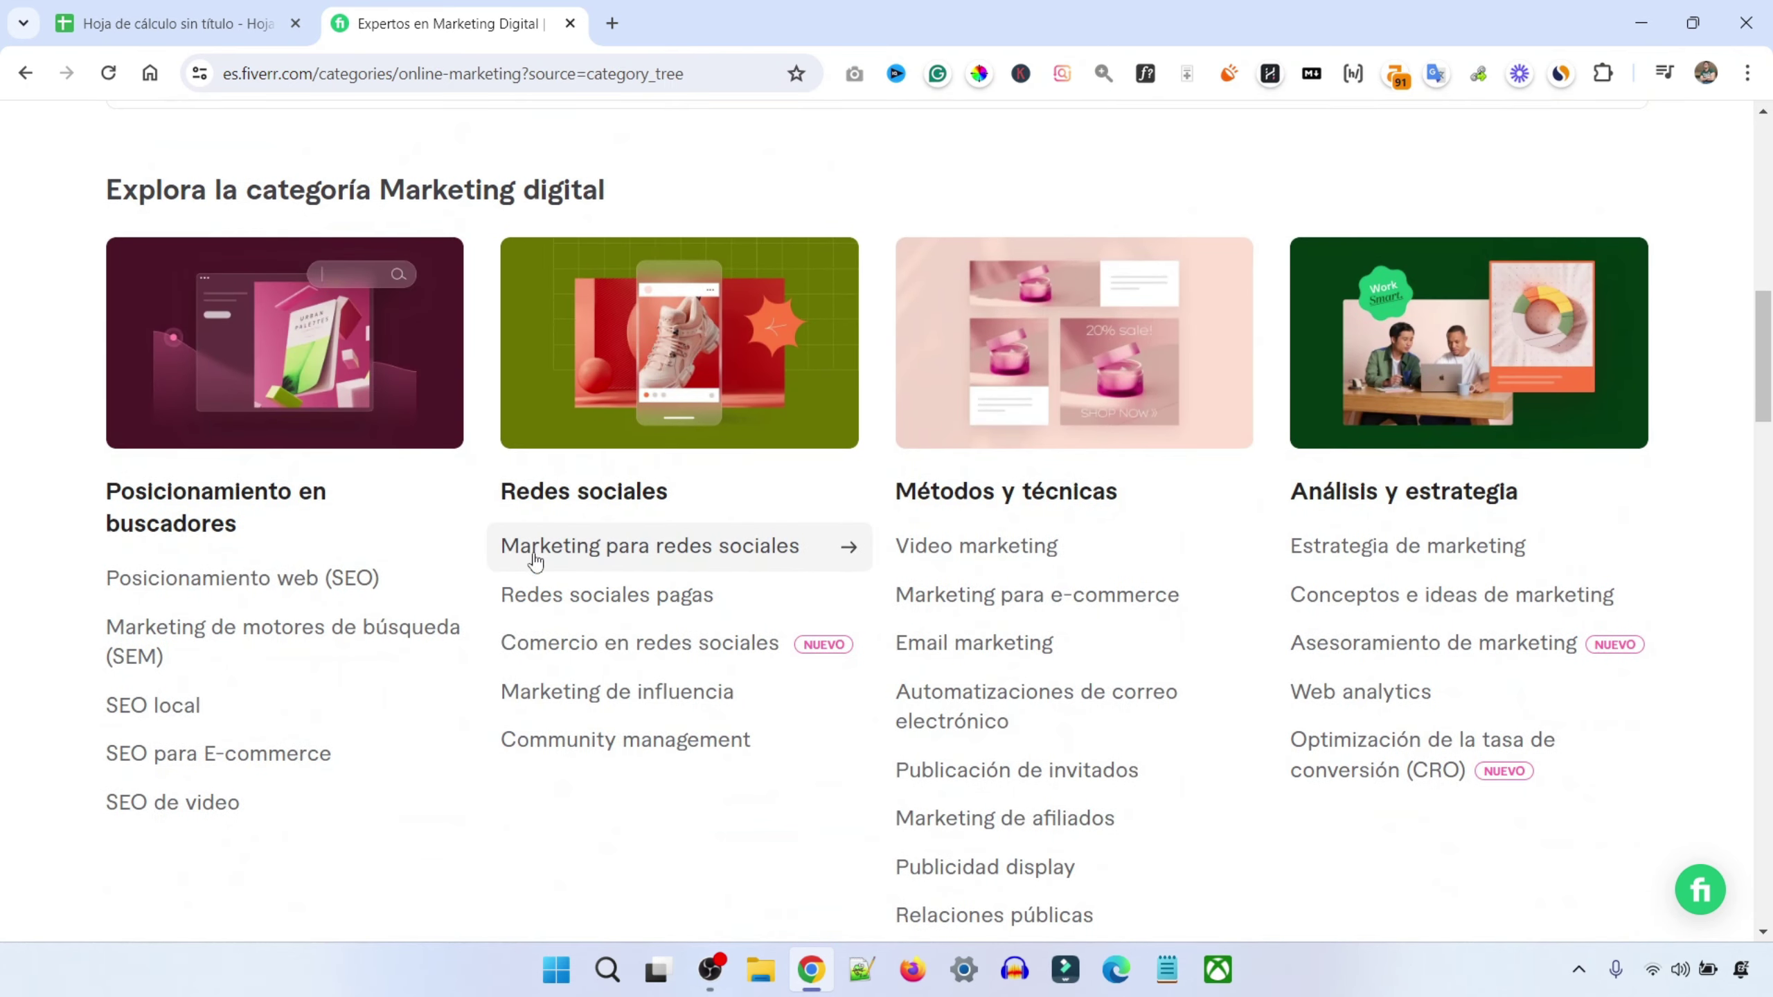
pyautogui.click(594, 547)
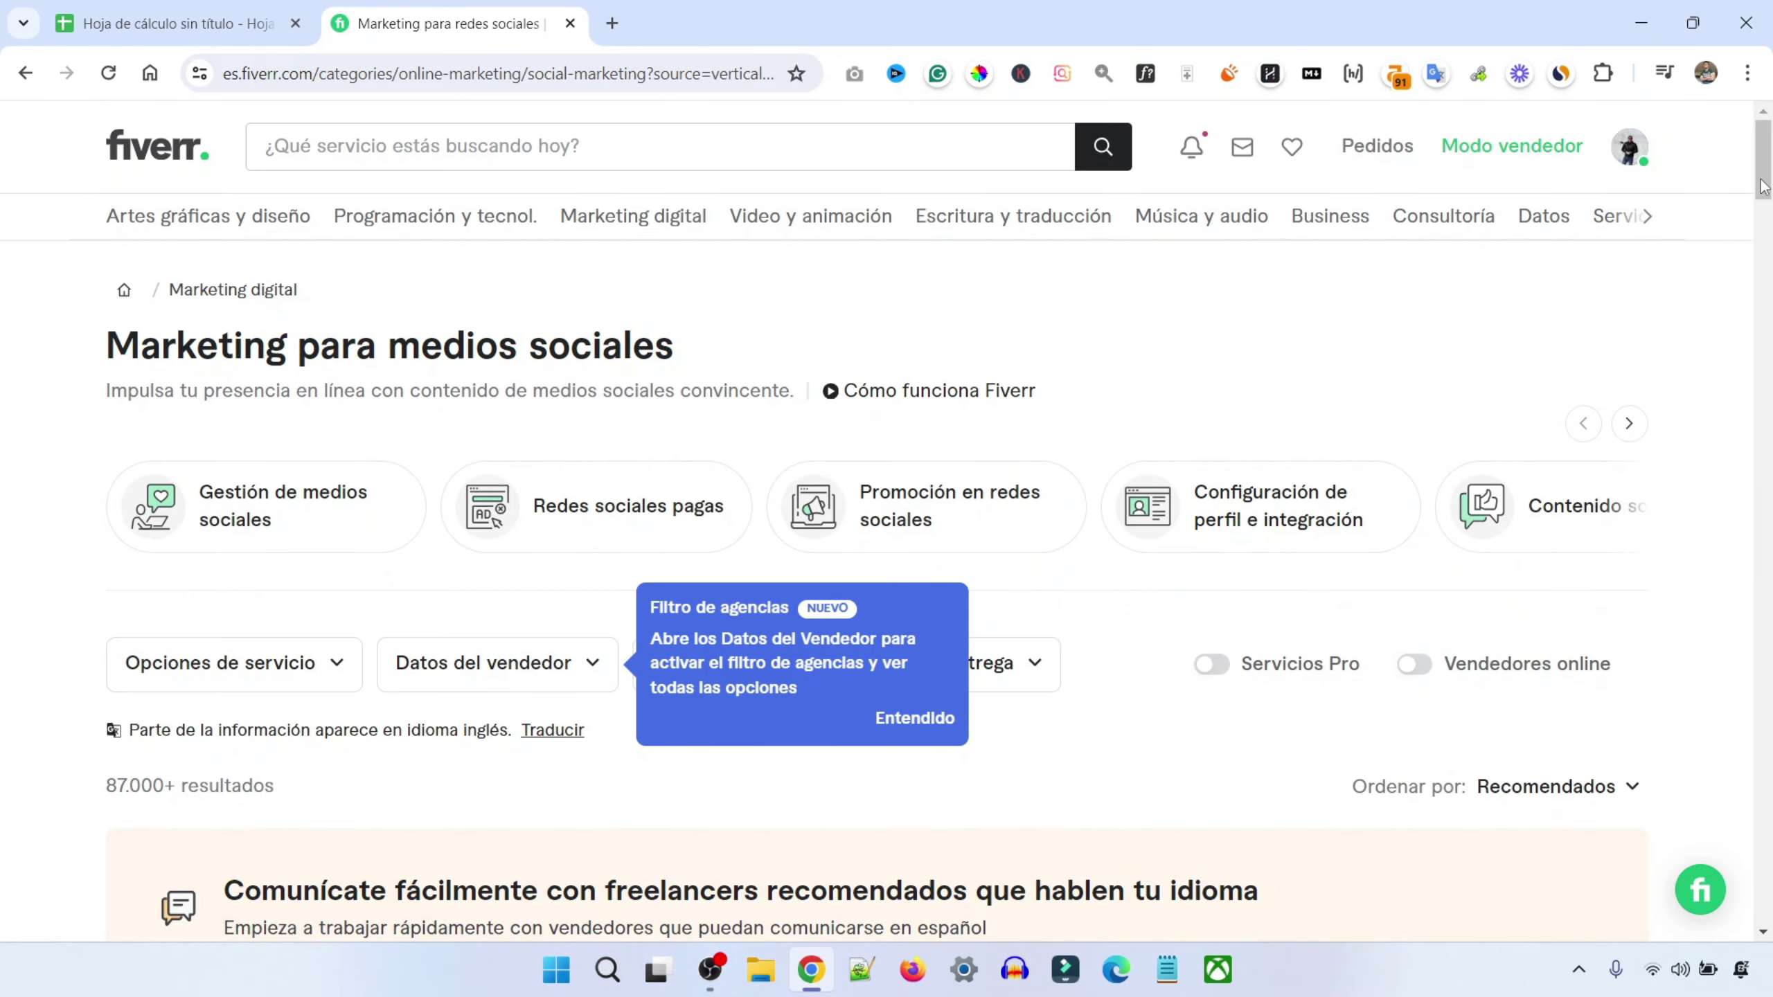
# Review the social media marketing freelancer listings and the services offered under Programación y tecnología
pyautogui.moveTo(1764, 185); pyautogui.dragTo(1766, 392)
pyautogui.scroll(10, 1047, 611)
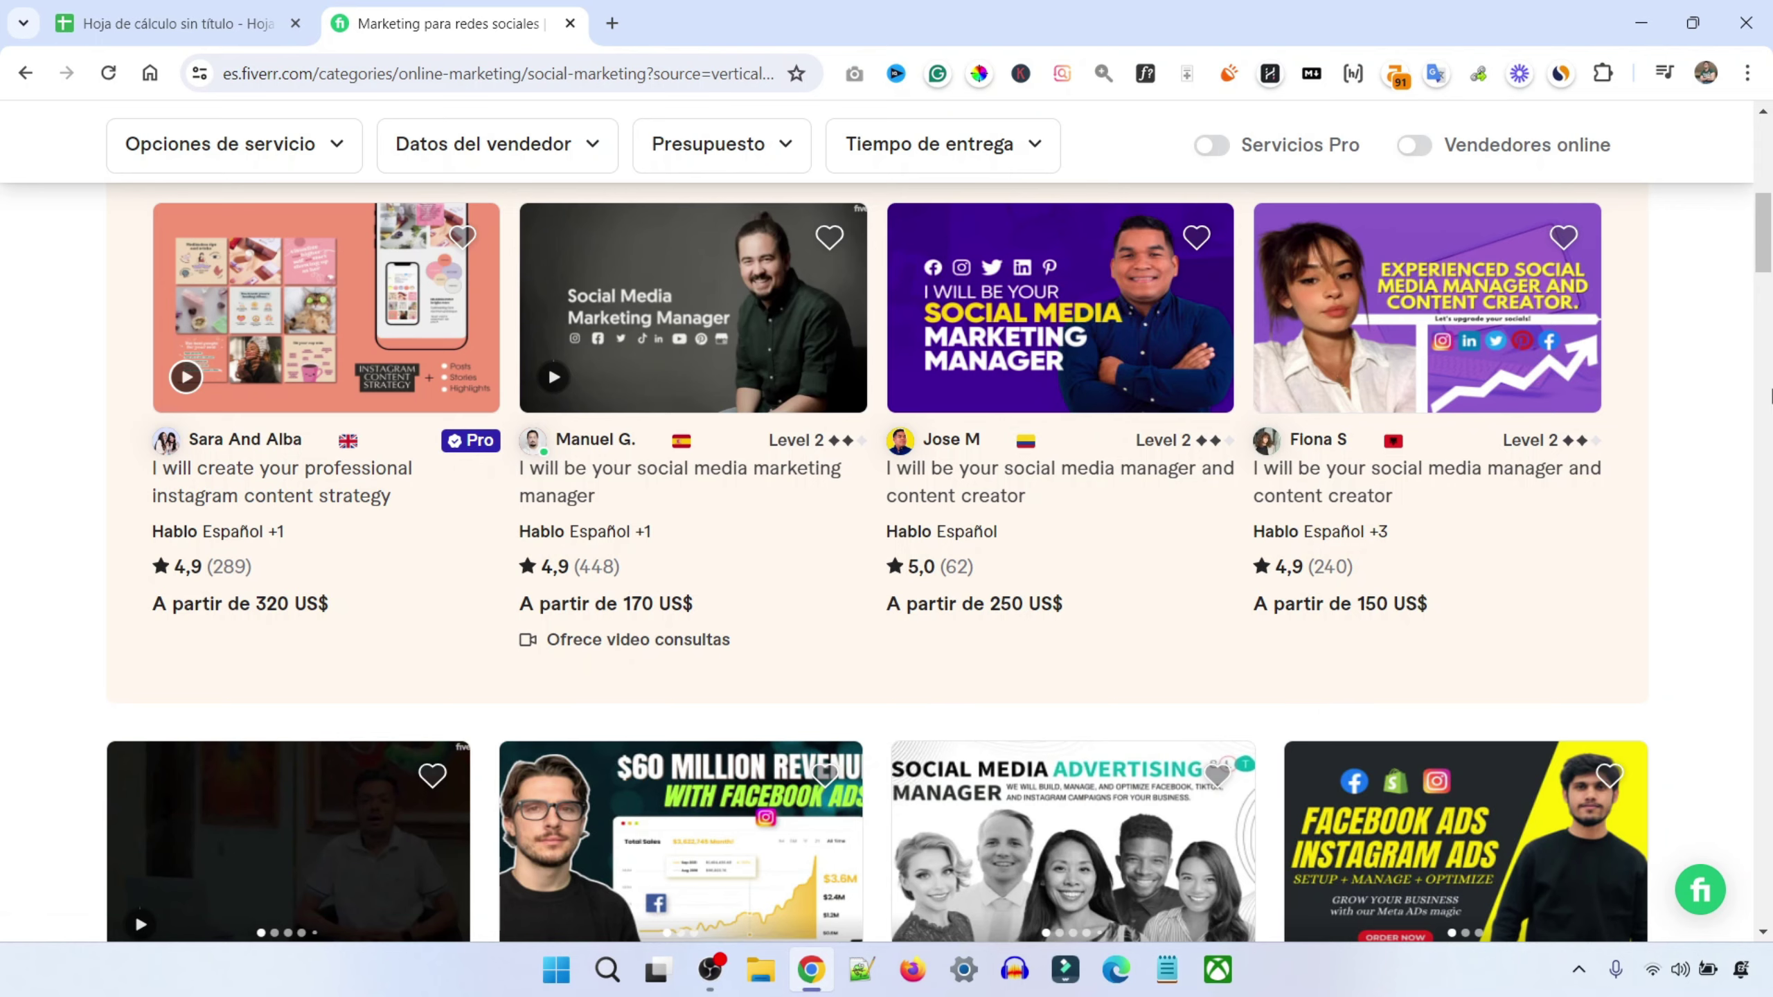
pyautogui.moveTo(1768, 272); pyautogui.dragTo(1769, 202)
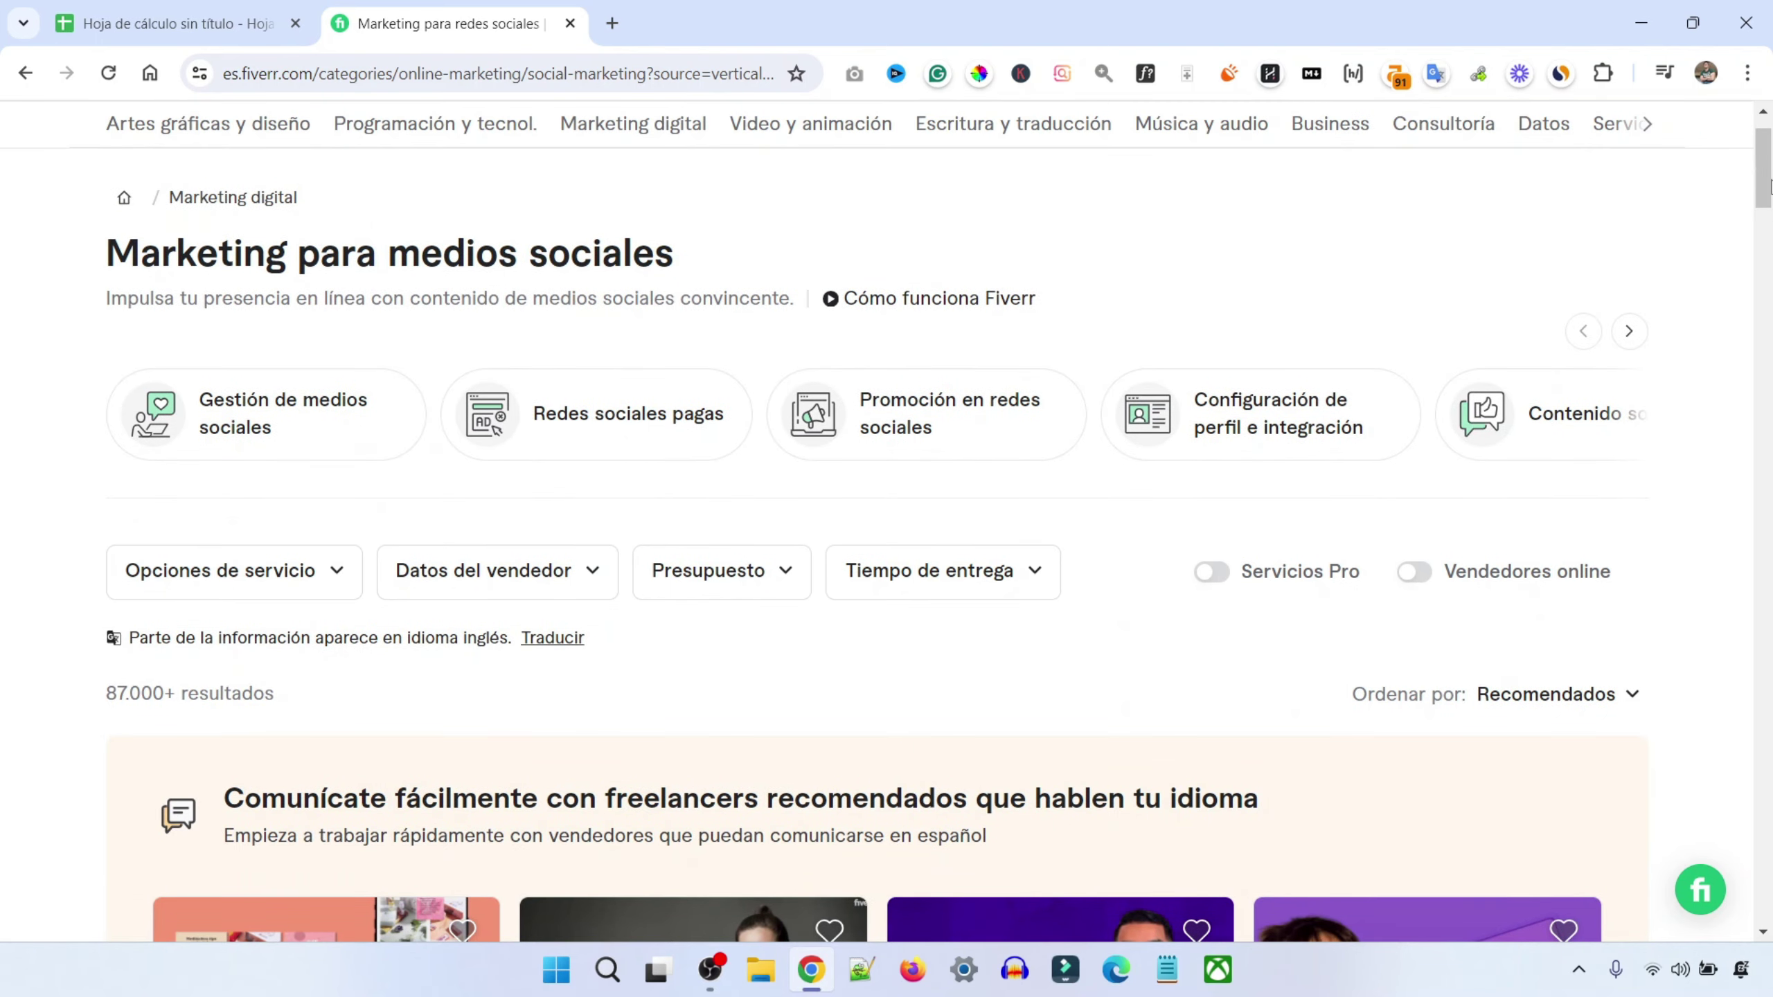
pyautogui.moveTo(1768, 185); pyautogui.dragTo(1767, 118)
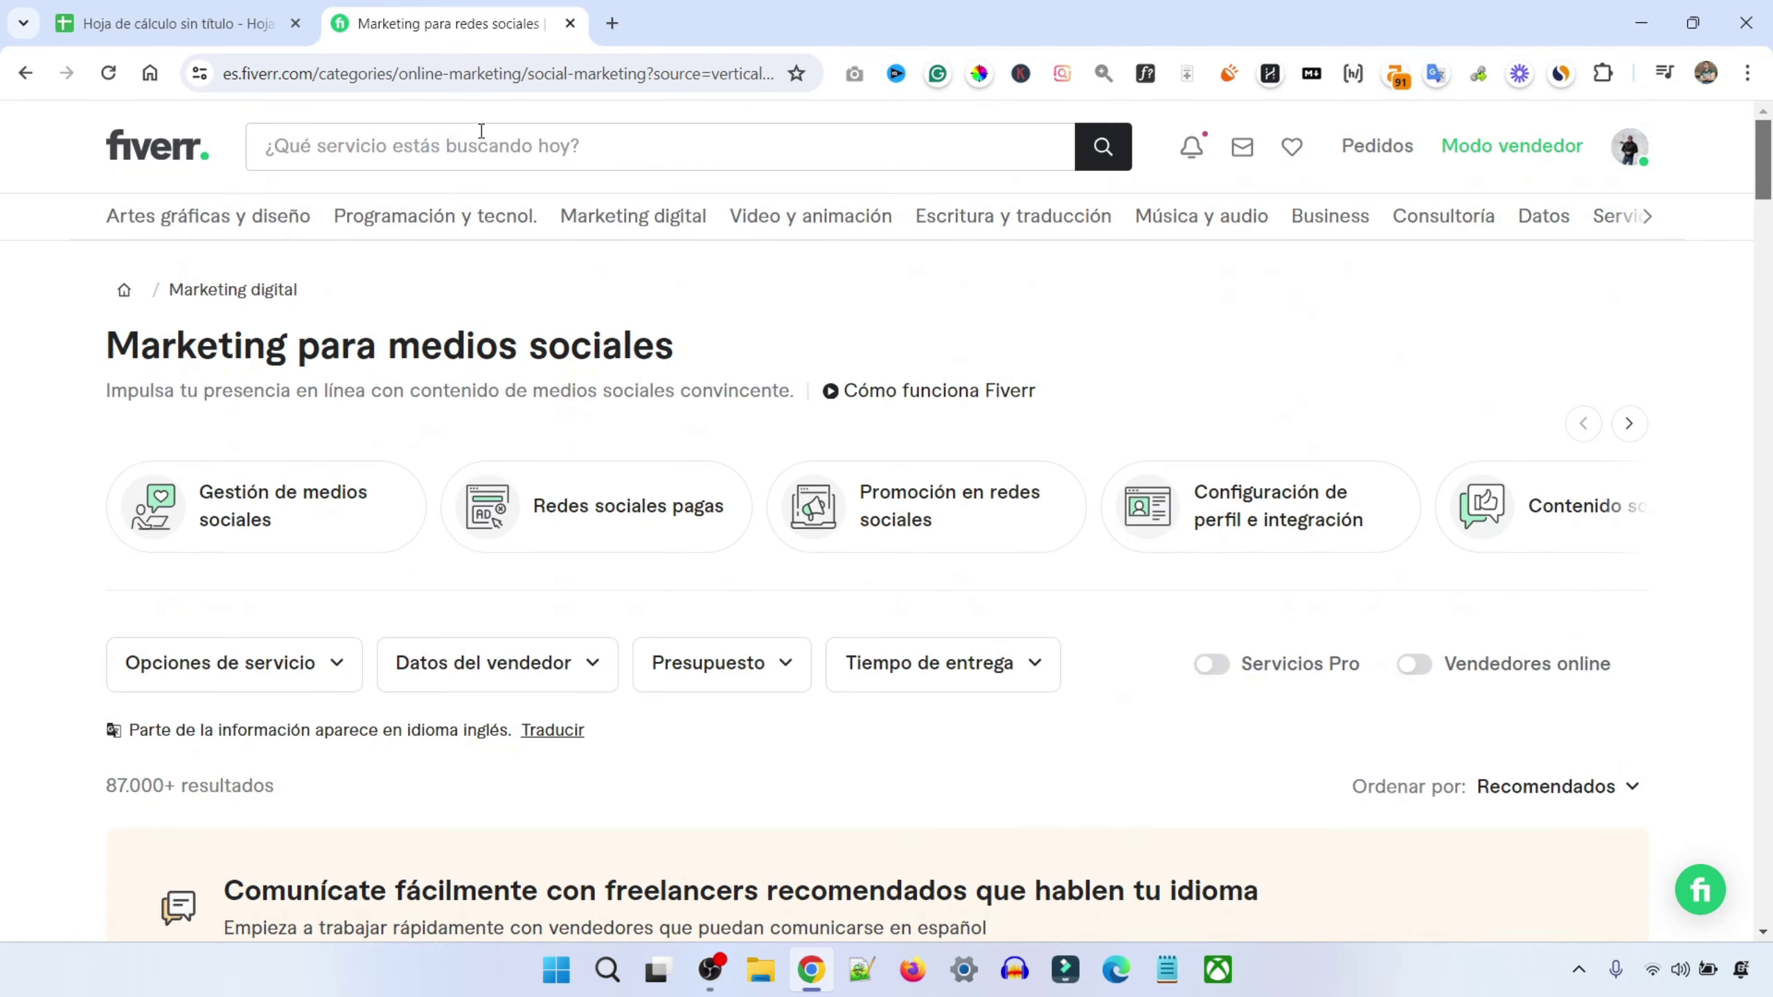
pyautogui.moveTo(433, 216)
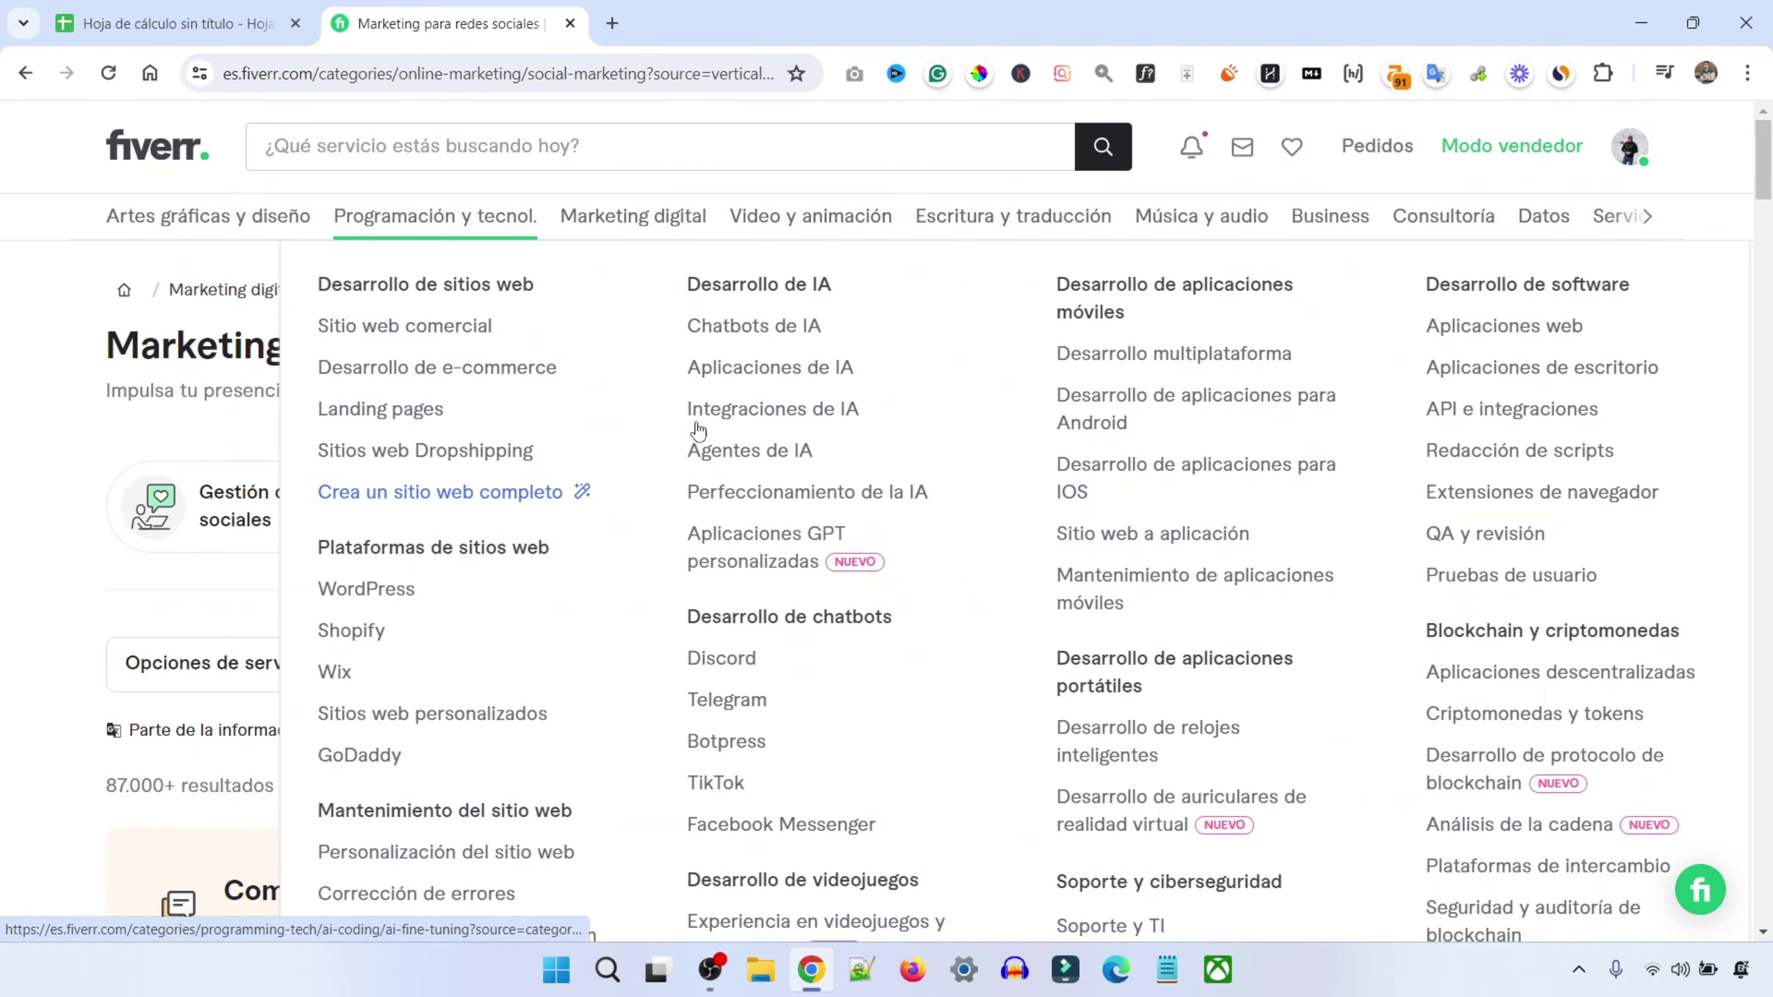
pyautogui.click(129, 9)
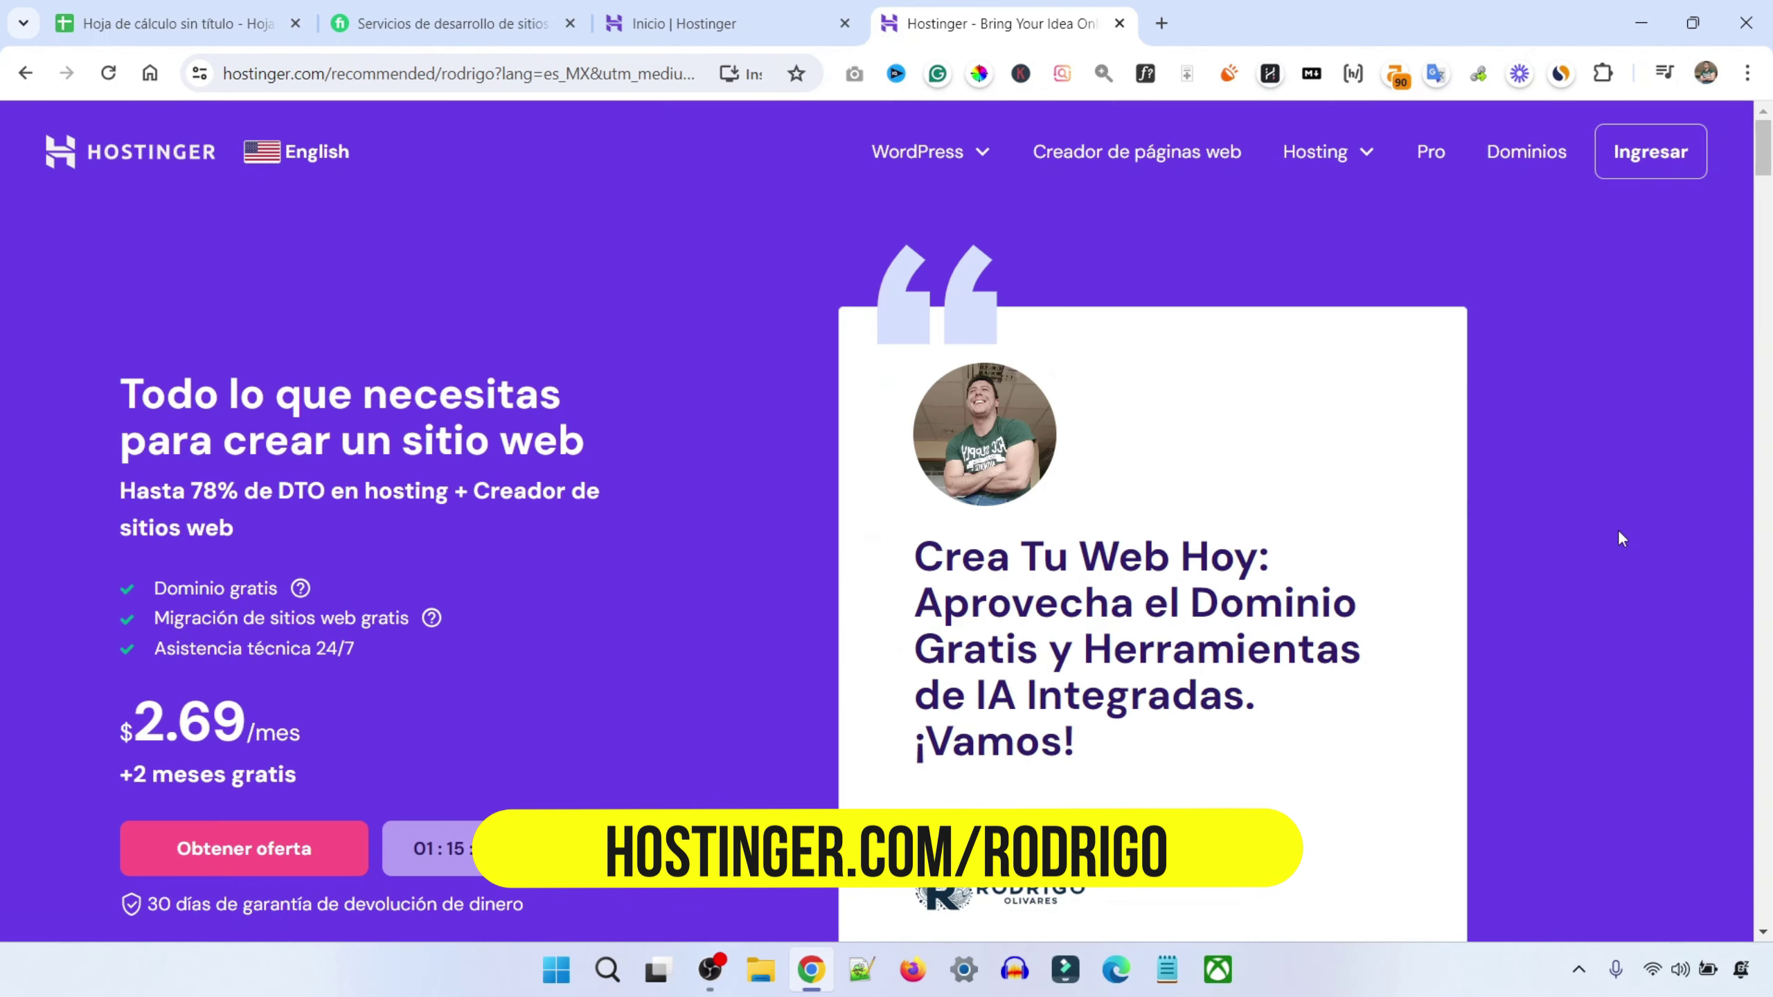
# Compare the features of Hostinger's Premium, Business and Cloud Startup plans and review the checkout's payment options and order summary
pyautogui.scroll(-10, 1618, 530)
pyautogui.scroll(-6, 750, 295)
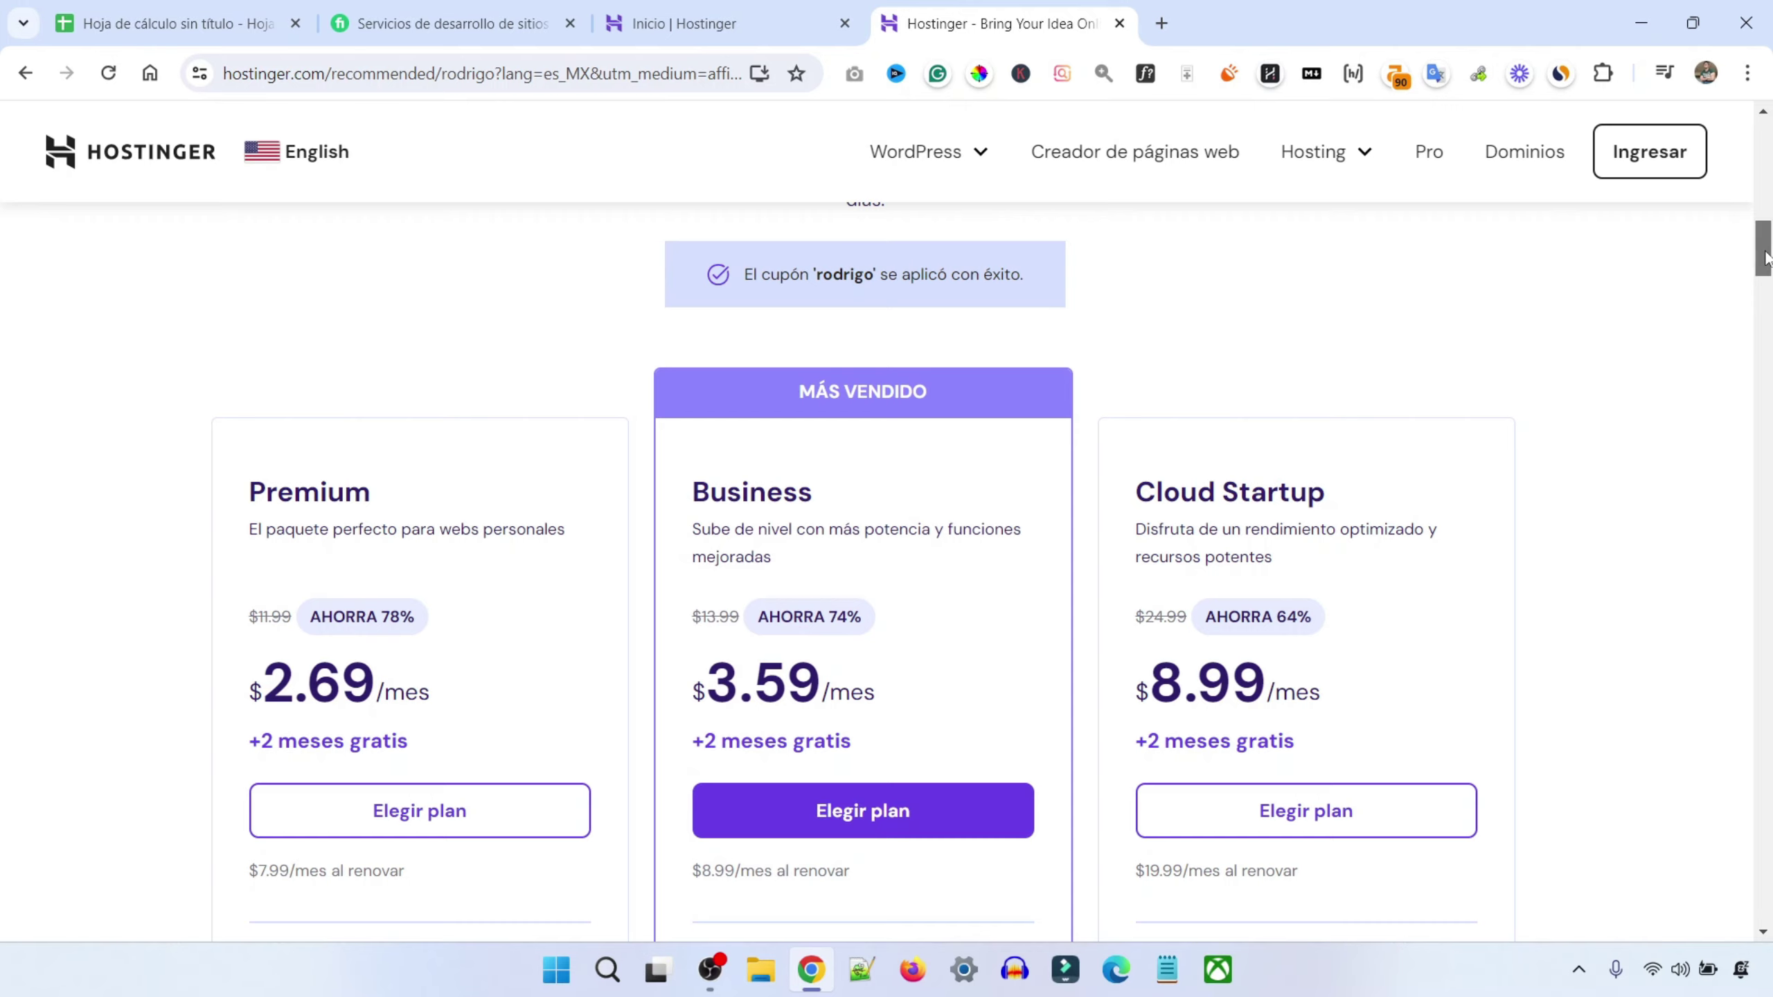
pyautogui.scroll(-1, 1766, 265)
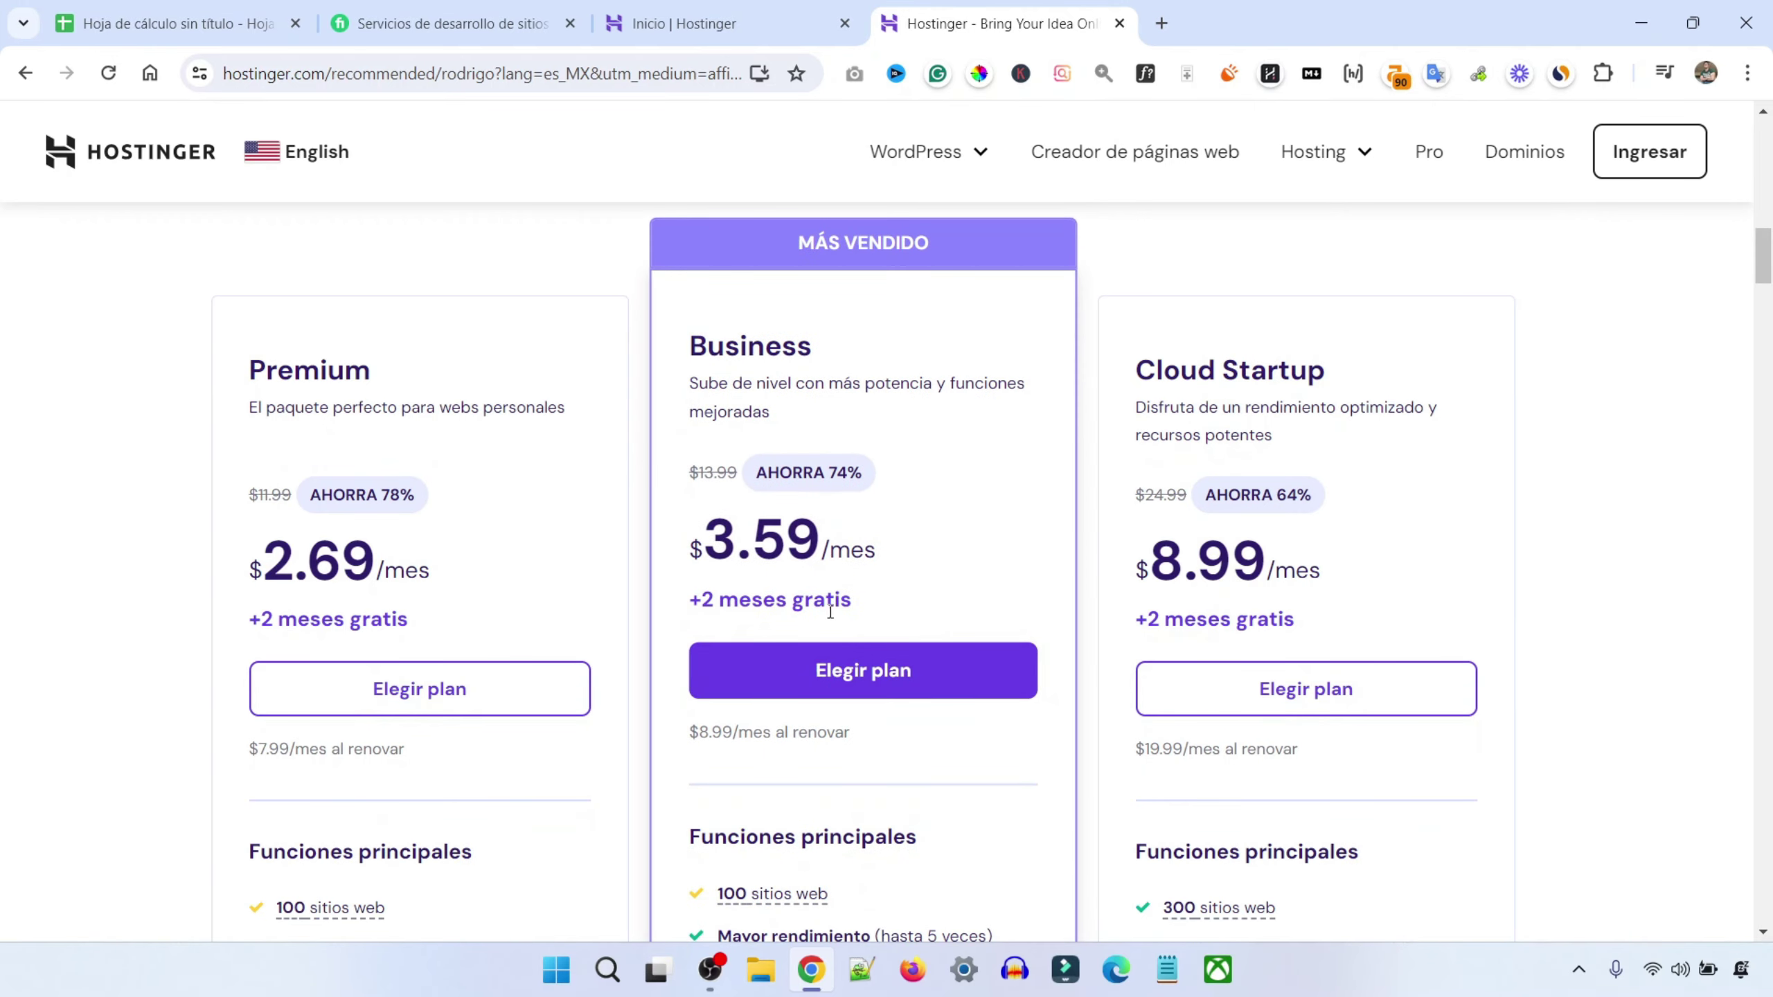
pyautogui.moveTo(1765, 275); pyautogui.dragTo(1766, 311)
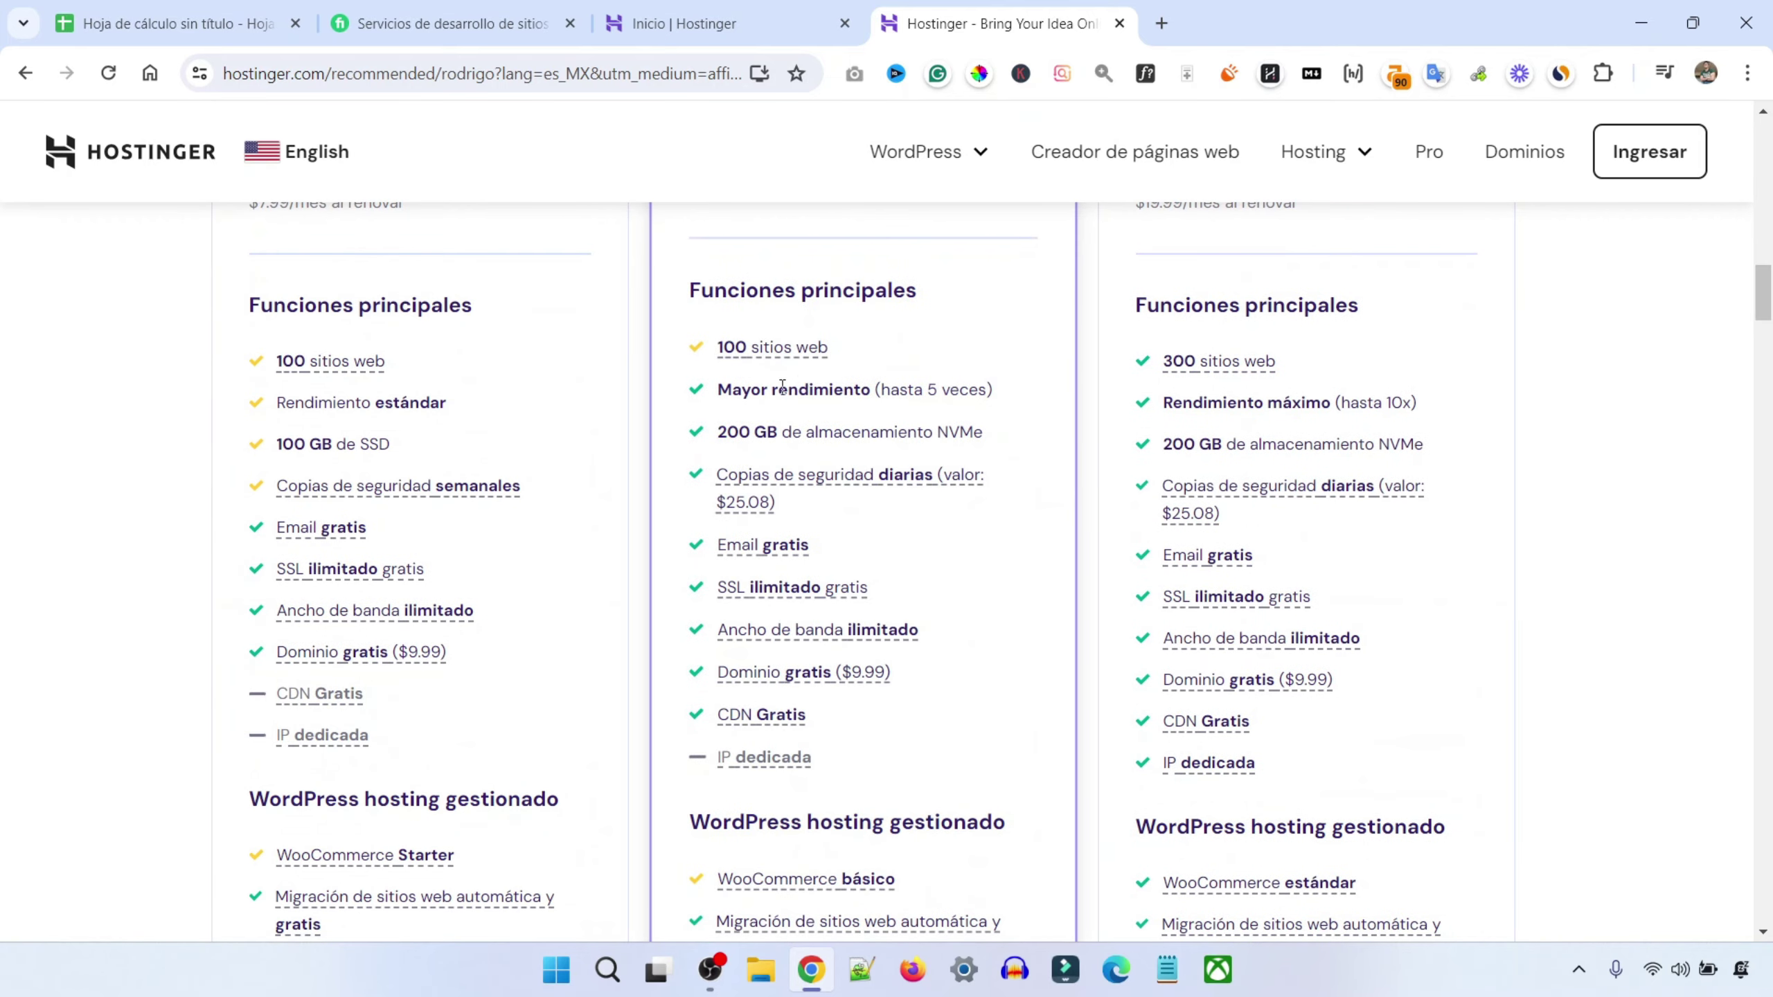
pyautogui.scroll(6, 507, 530)
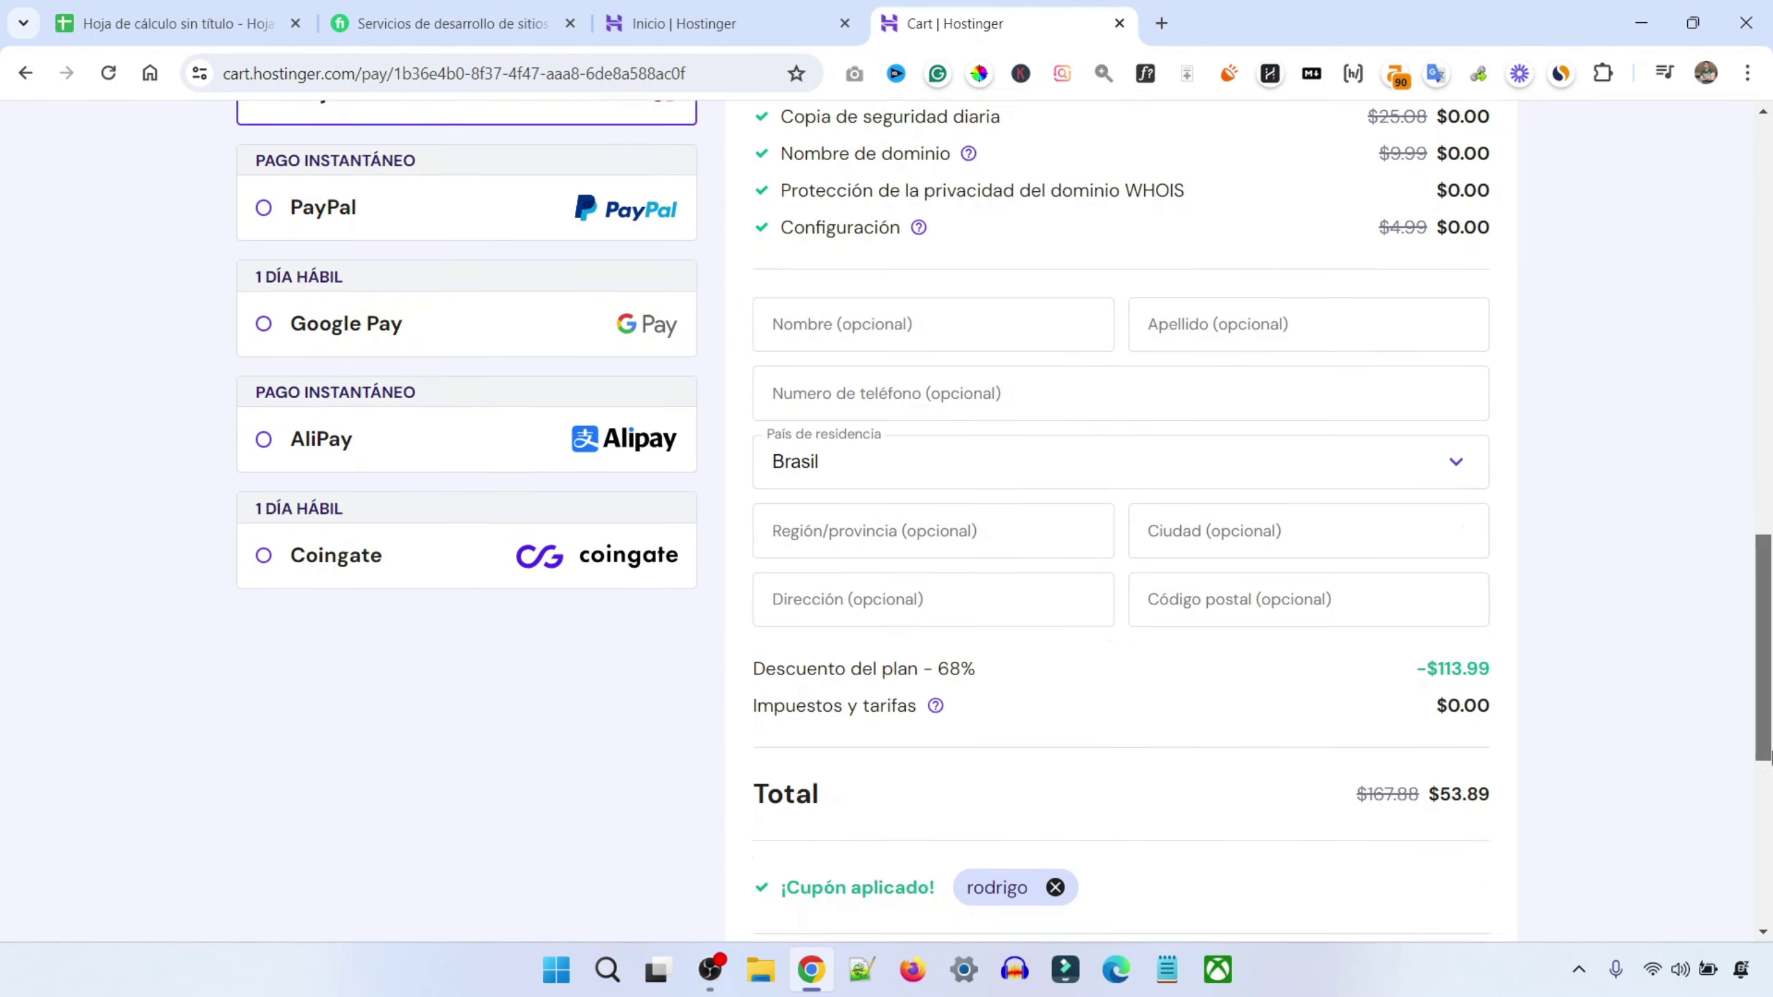
pyautogui.scroll(-3, 1232, 659)
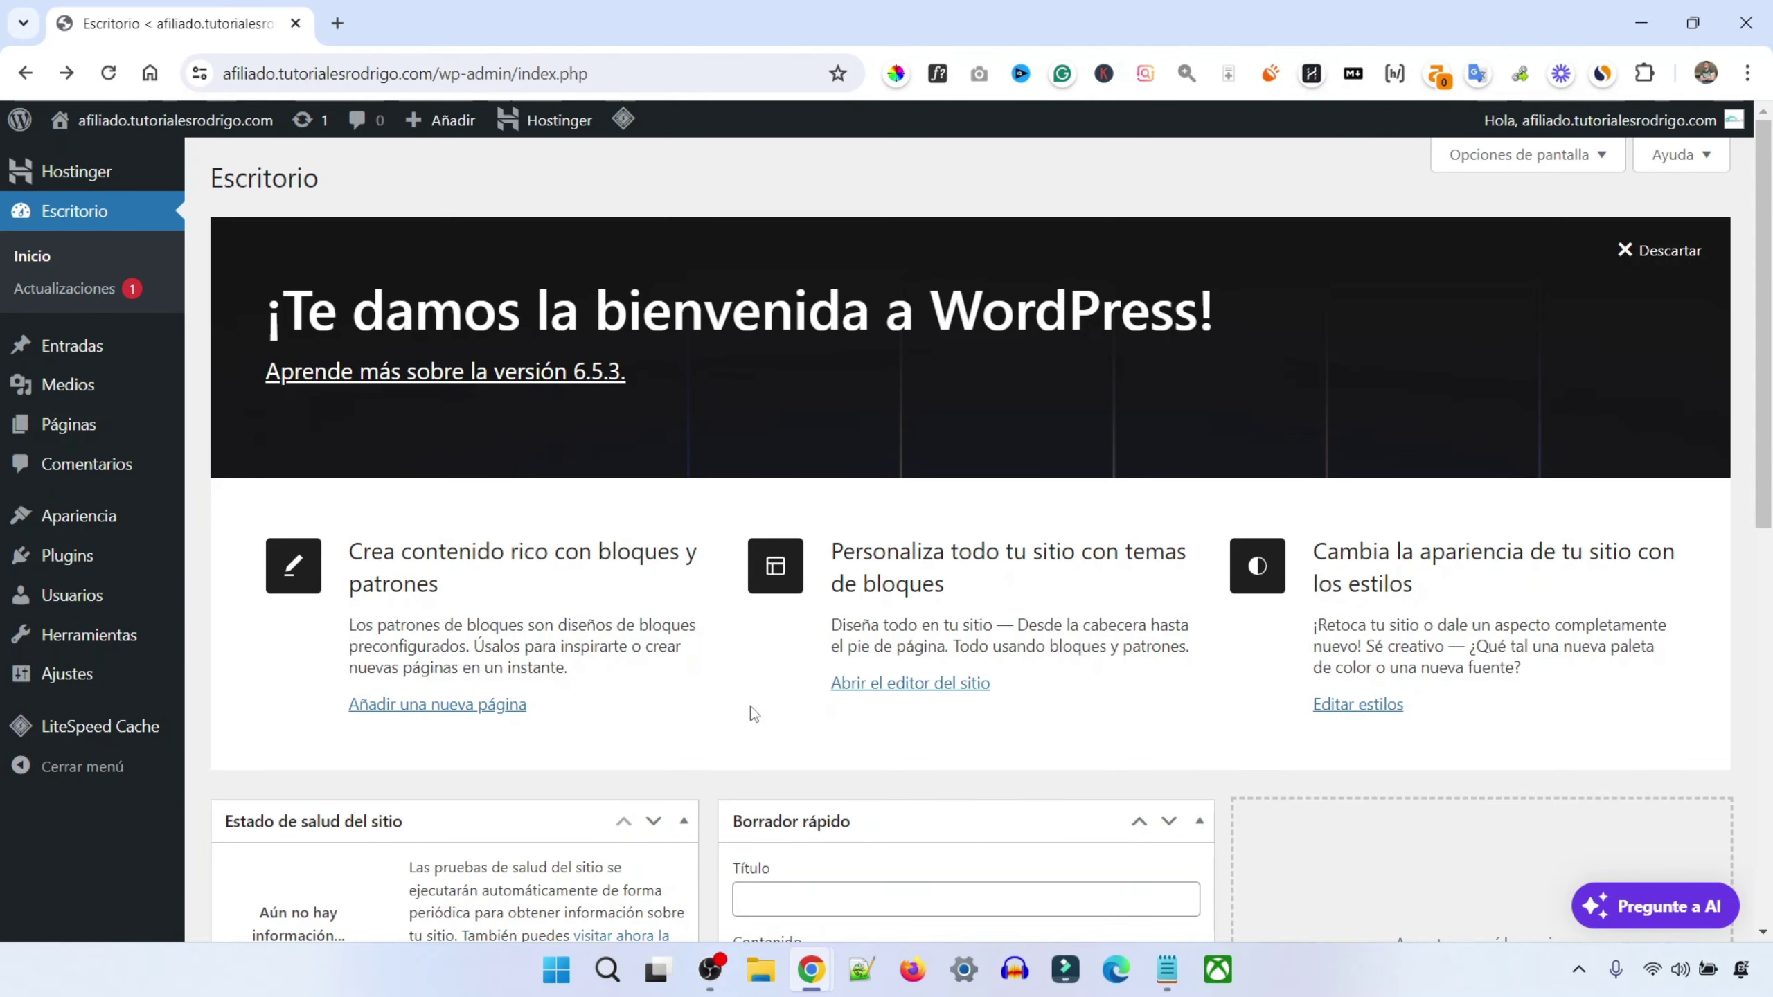
# Search the WordPress plugin directory for "seowriting", and install and activate the SEOWriting plugin
pyautogui.moveTo(98, 555)
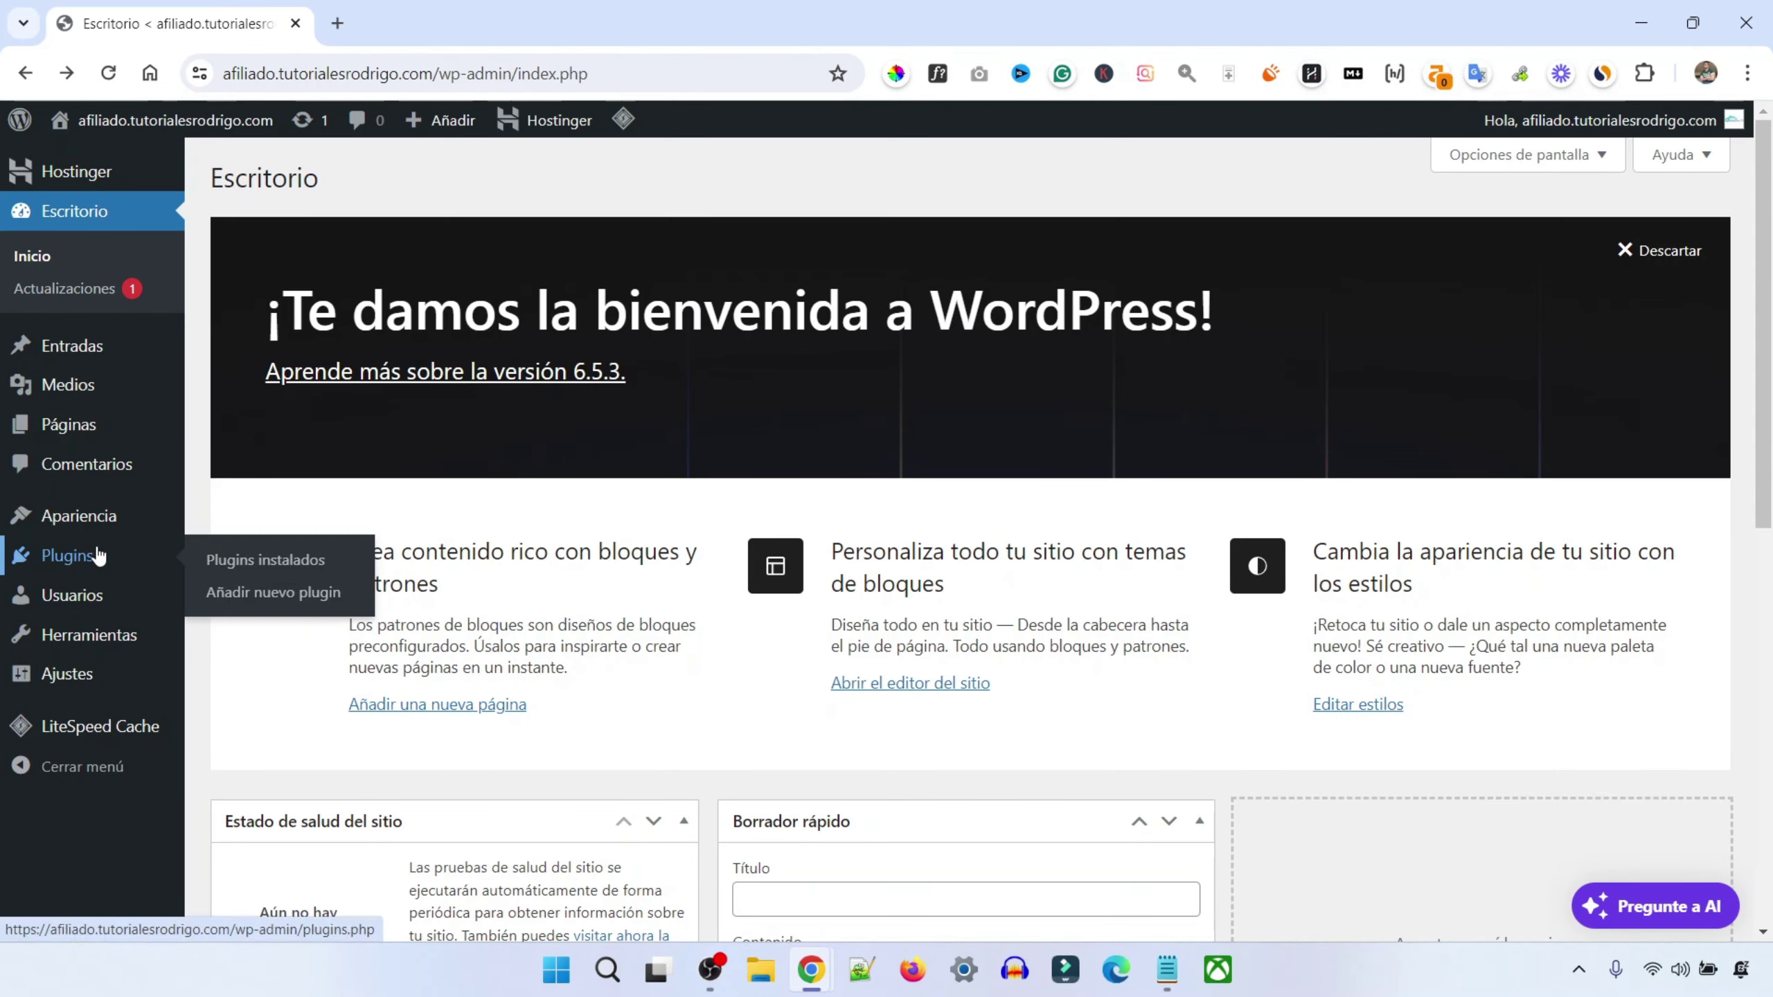
pyautogui.click(251, 592)
pyautogui.click(1466, 243)
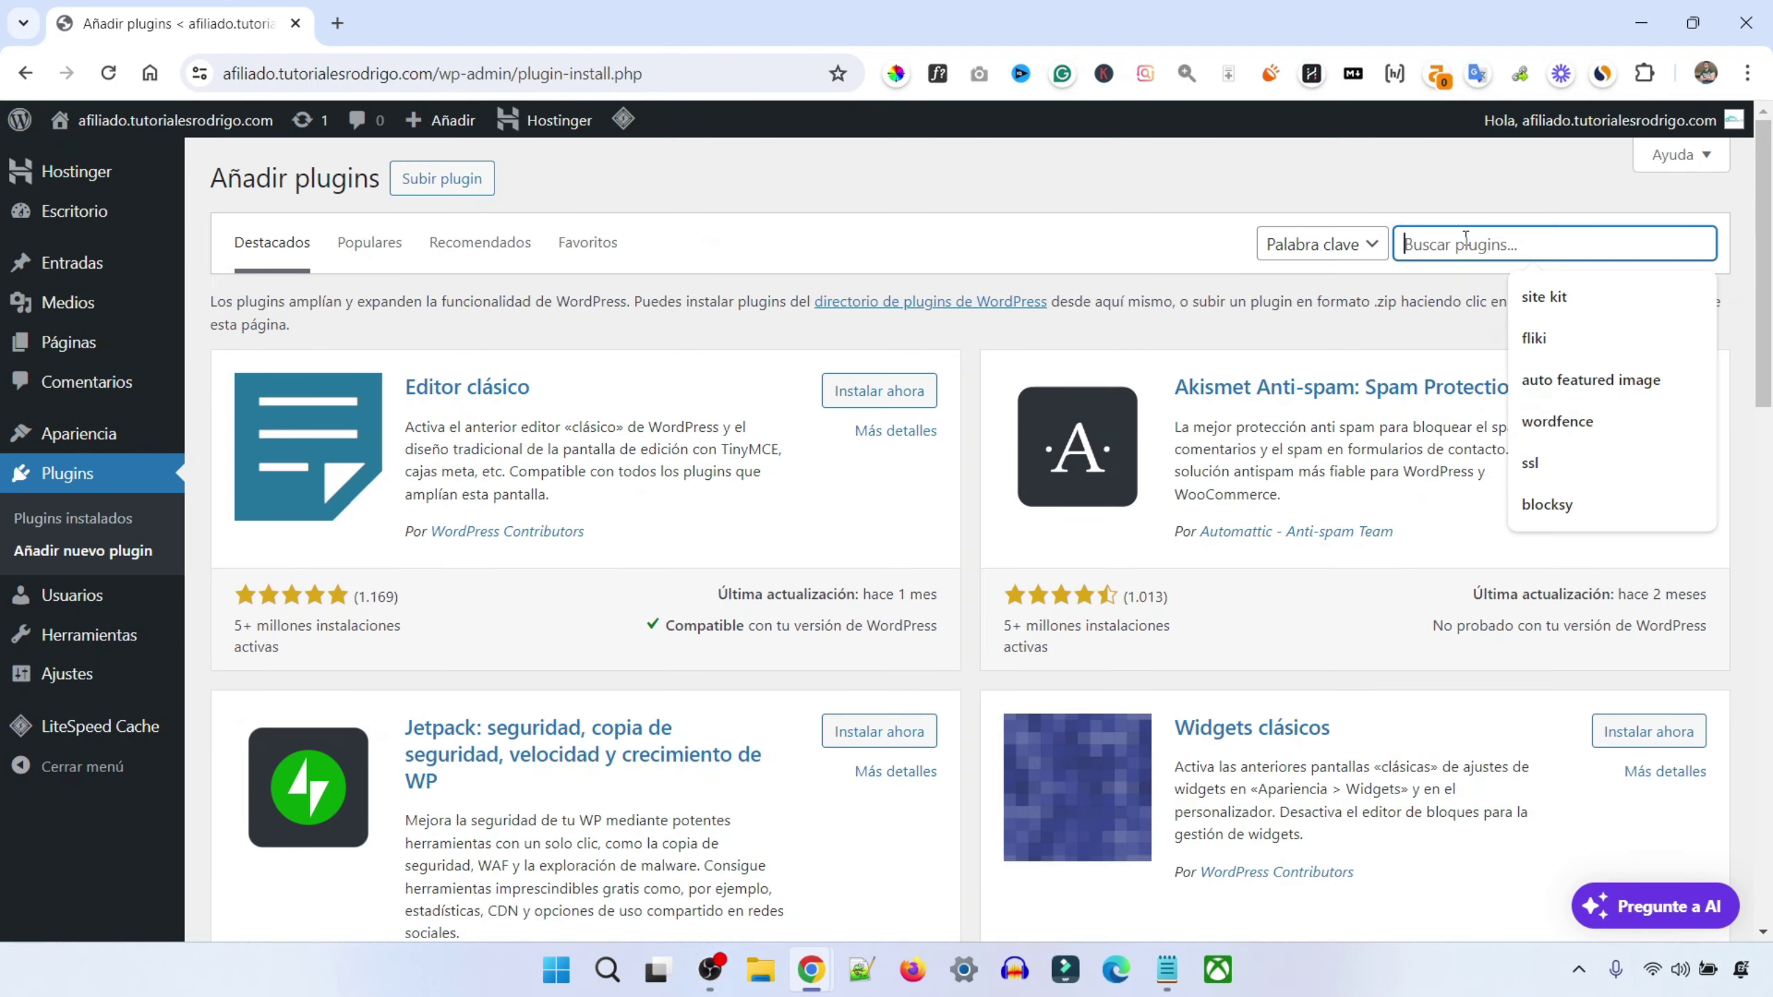
pyautogui.write('seowrit')
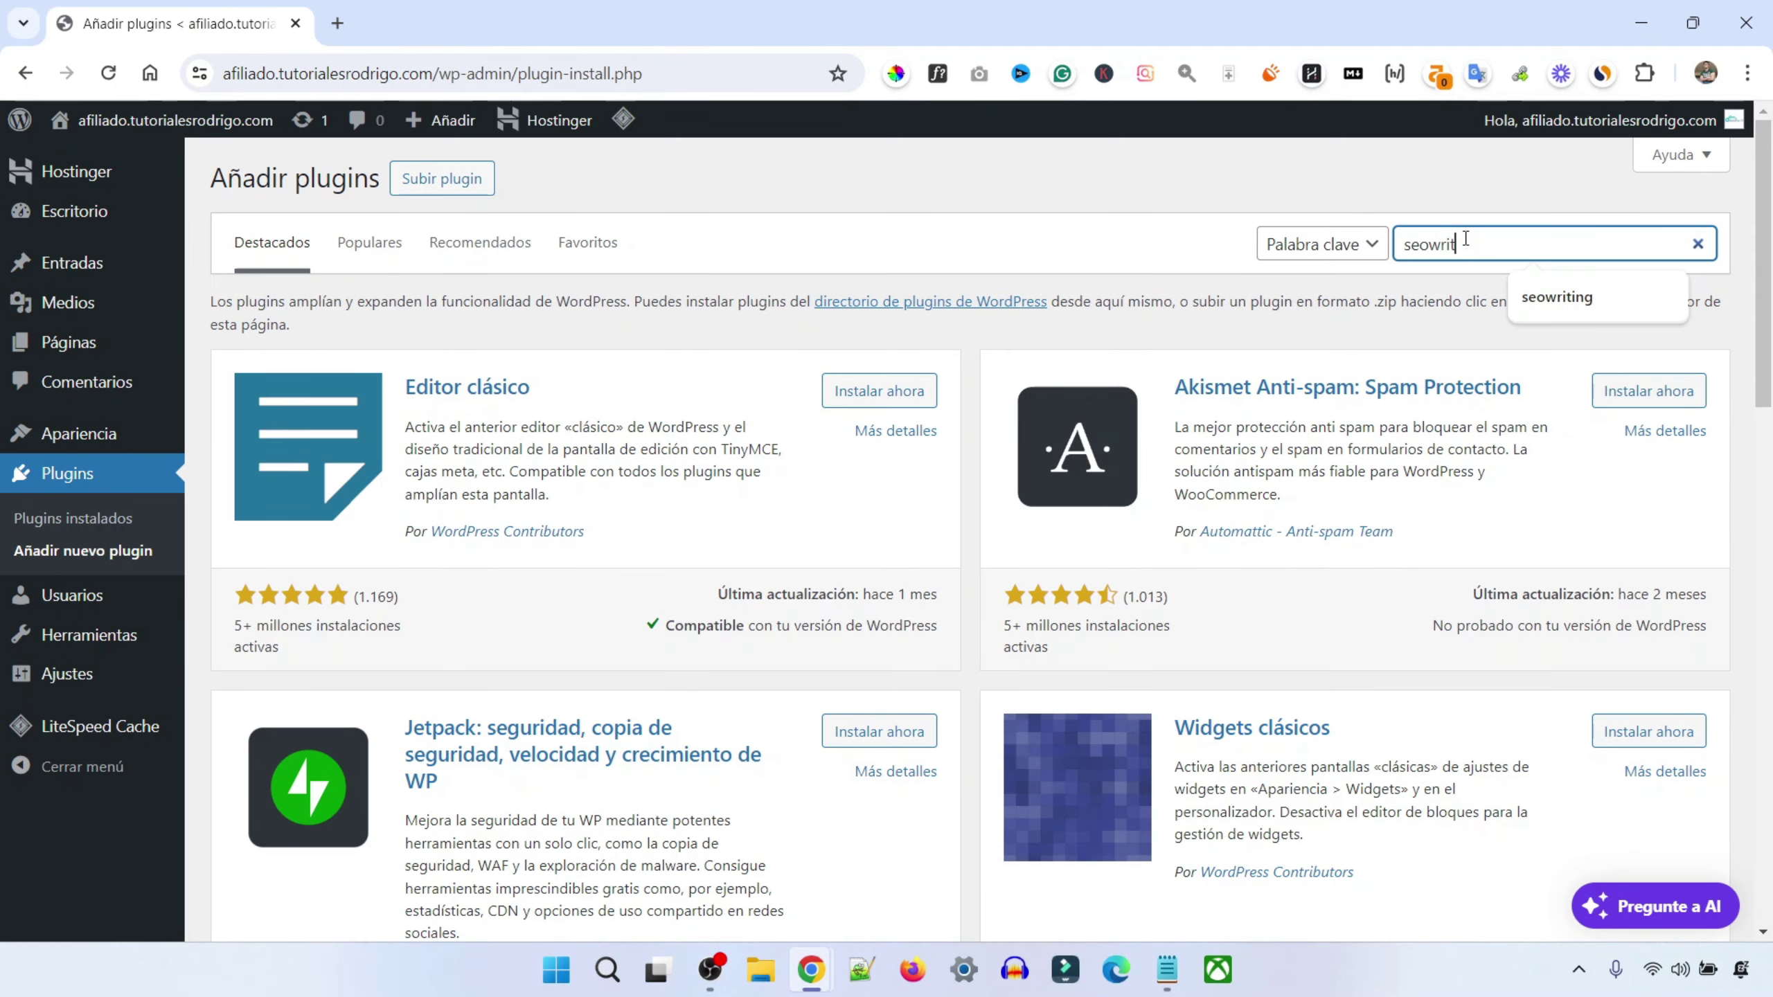
pyautogui.write('ing')
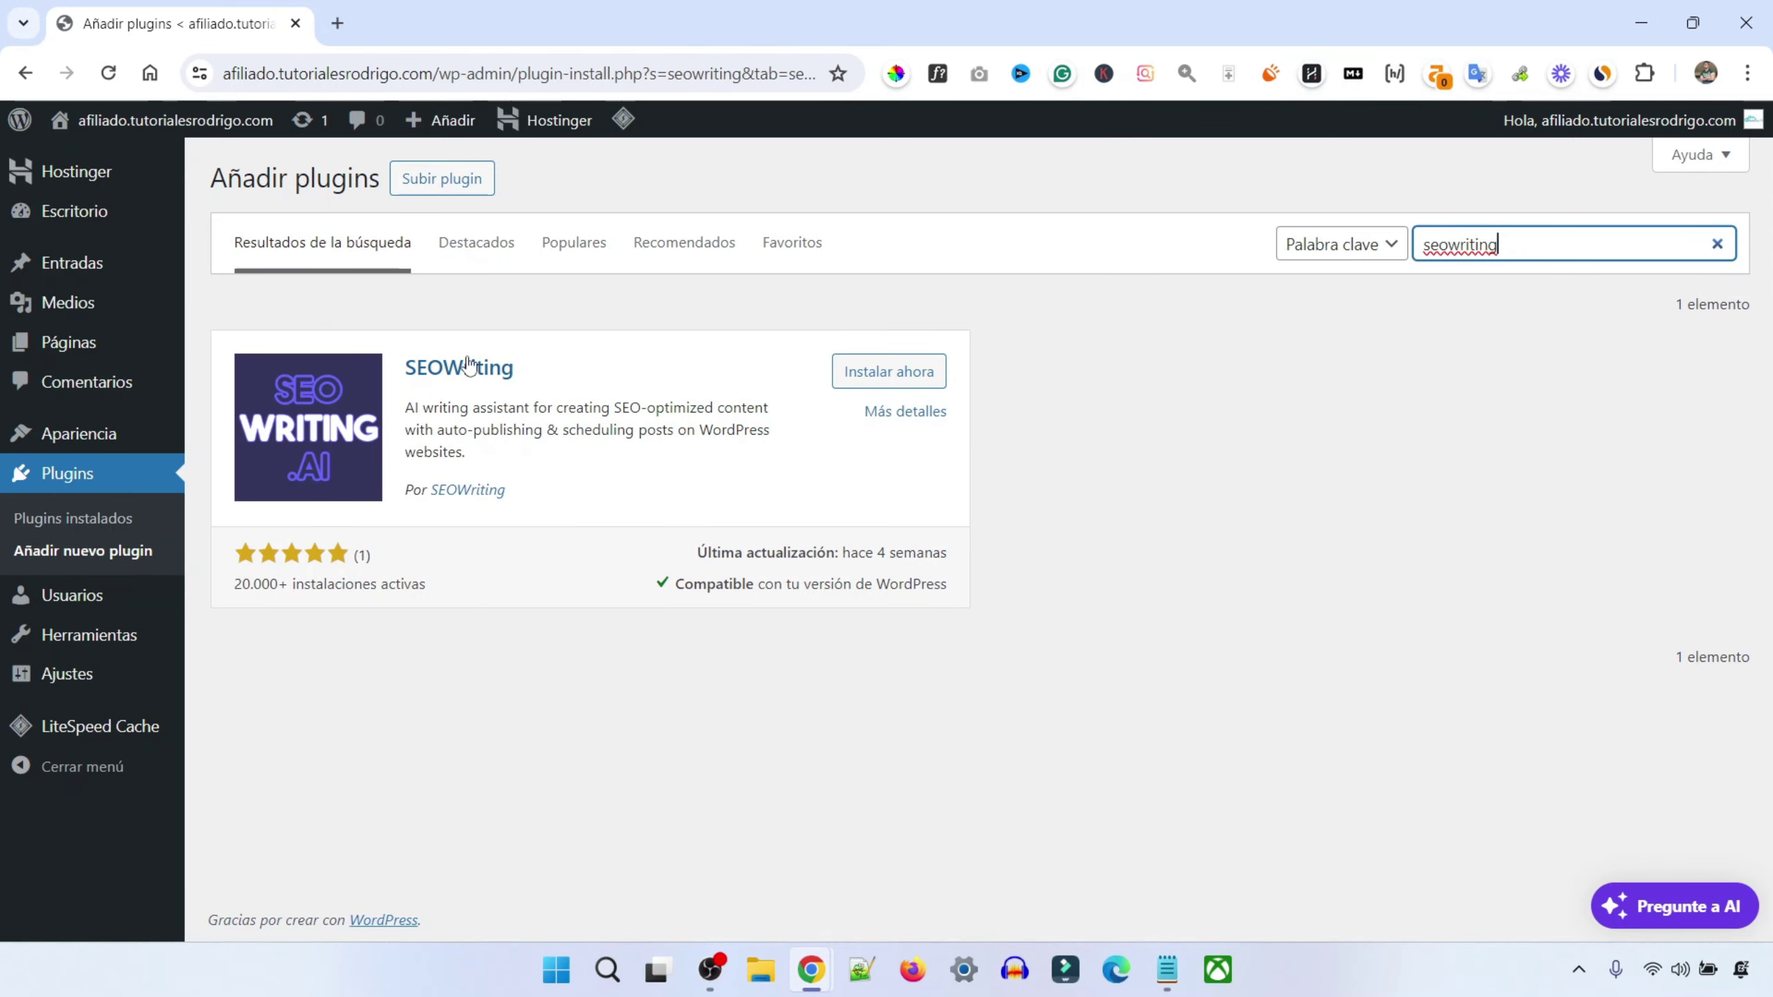
pyautogui.click(928, 376)
pyautogui.click(934, 374)
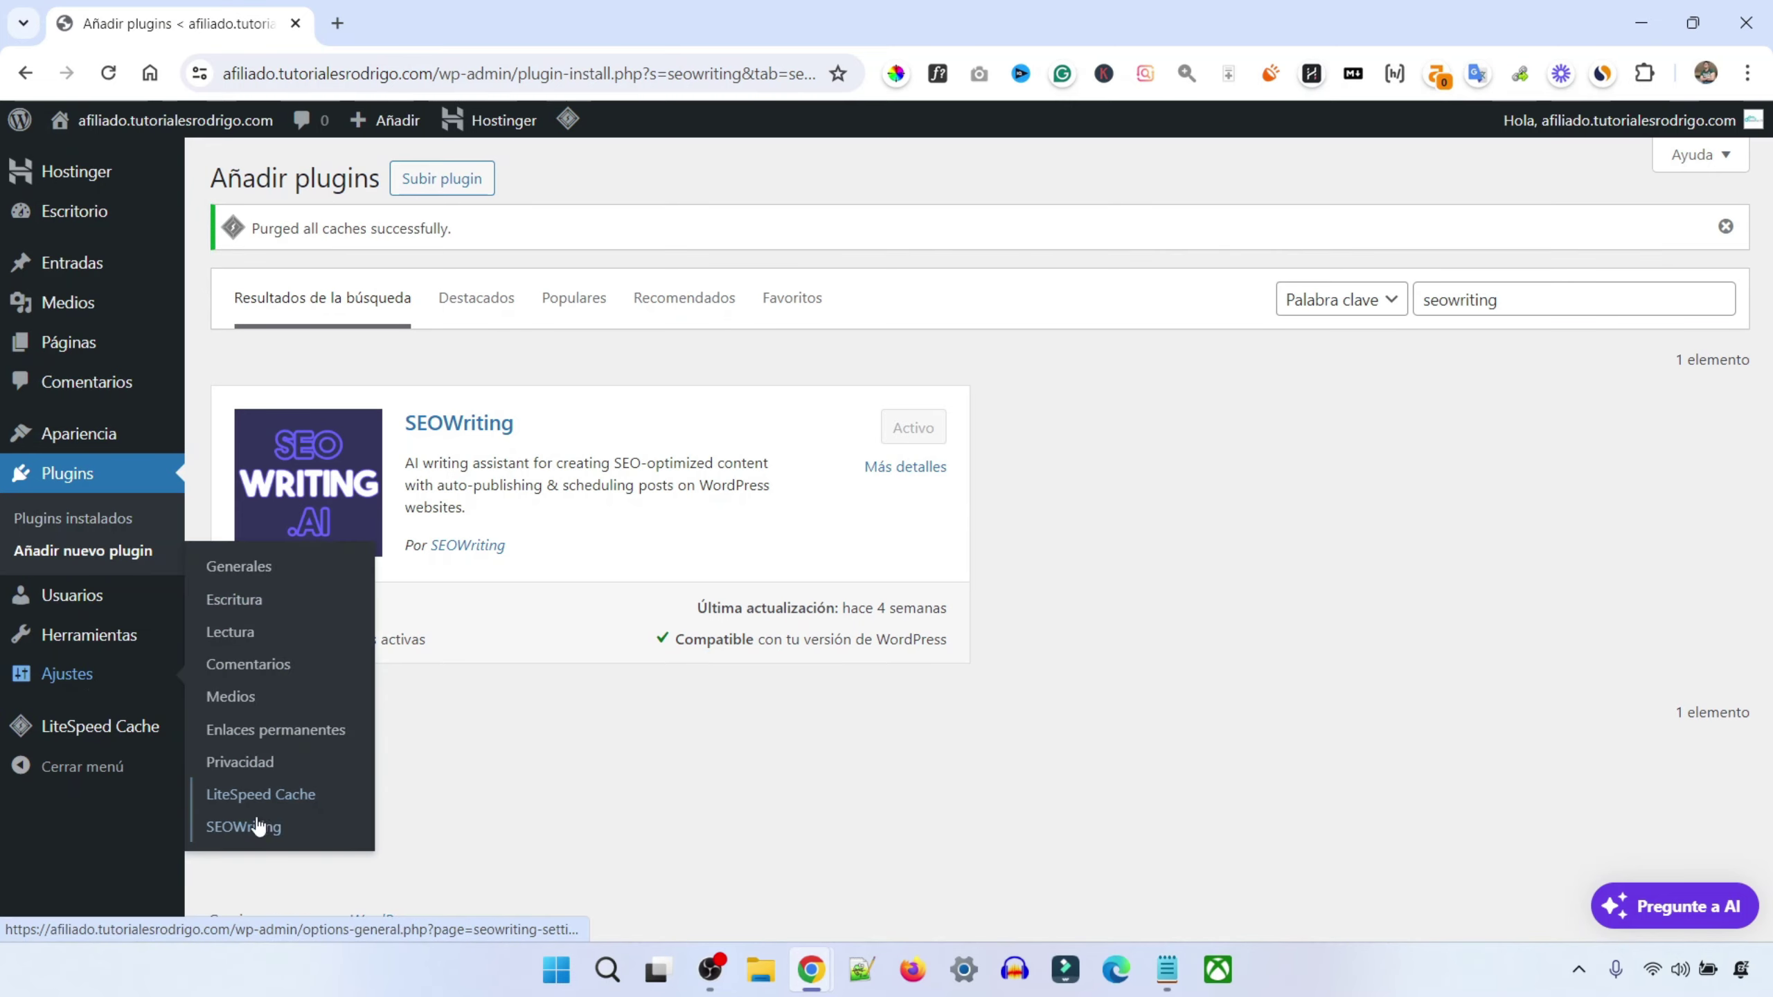
# Connect the WordPress site to SEOWriting from the plugin's settings and start a new document with Bulk Article Generation
pyautogui.click(243, 826)
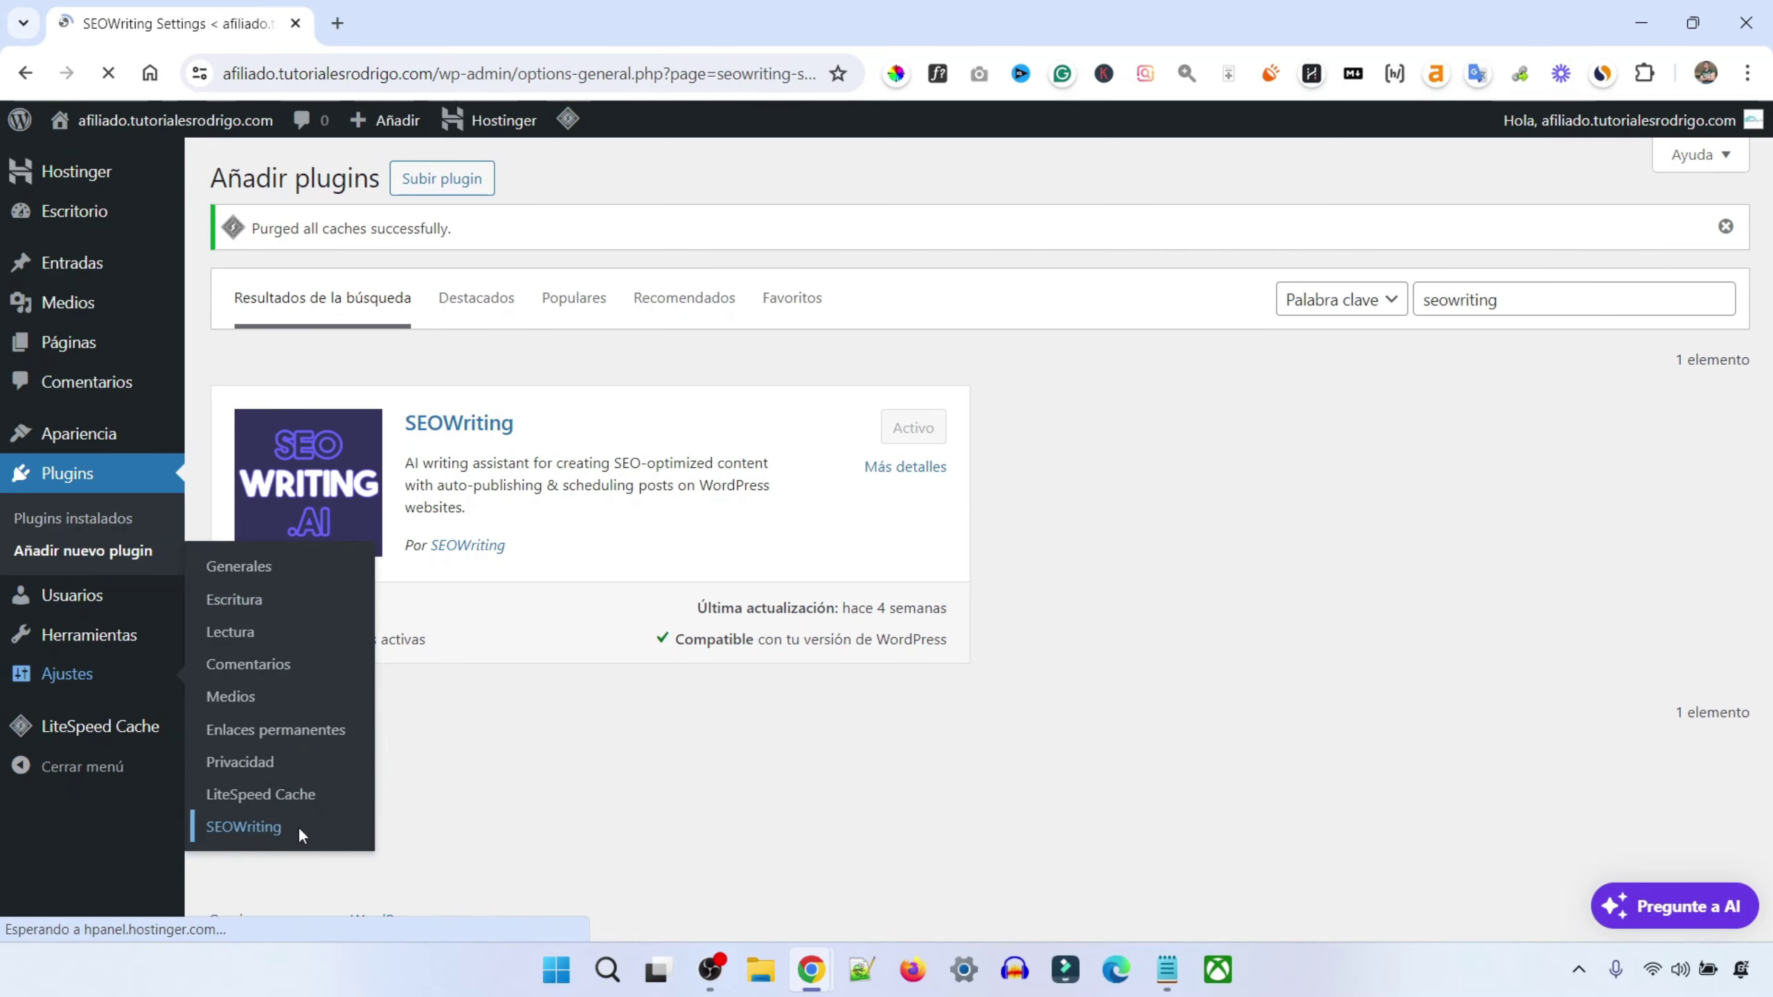
pyautogui.click(385, 383)
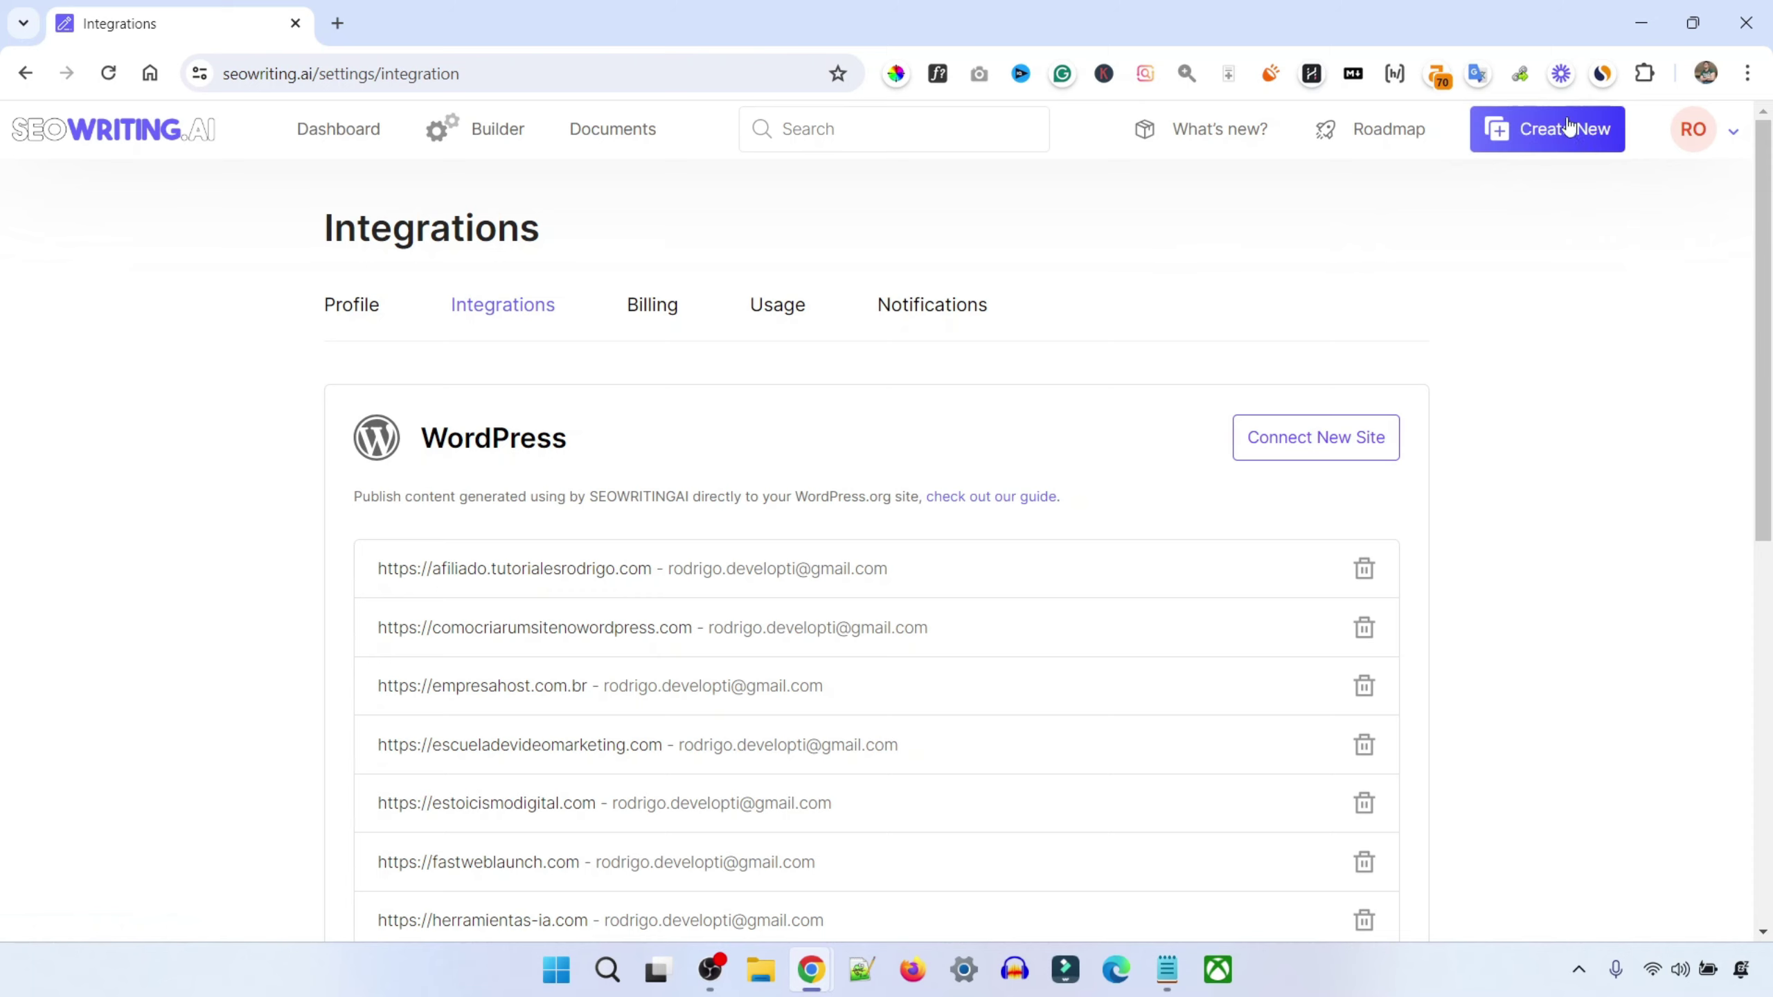
pyautogui.click(1600, 142)
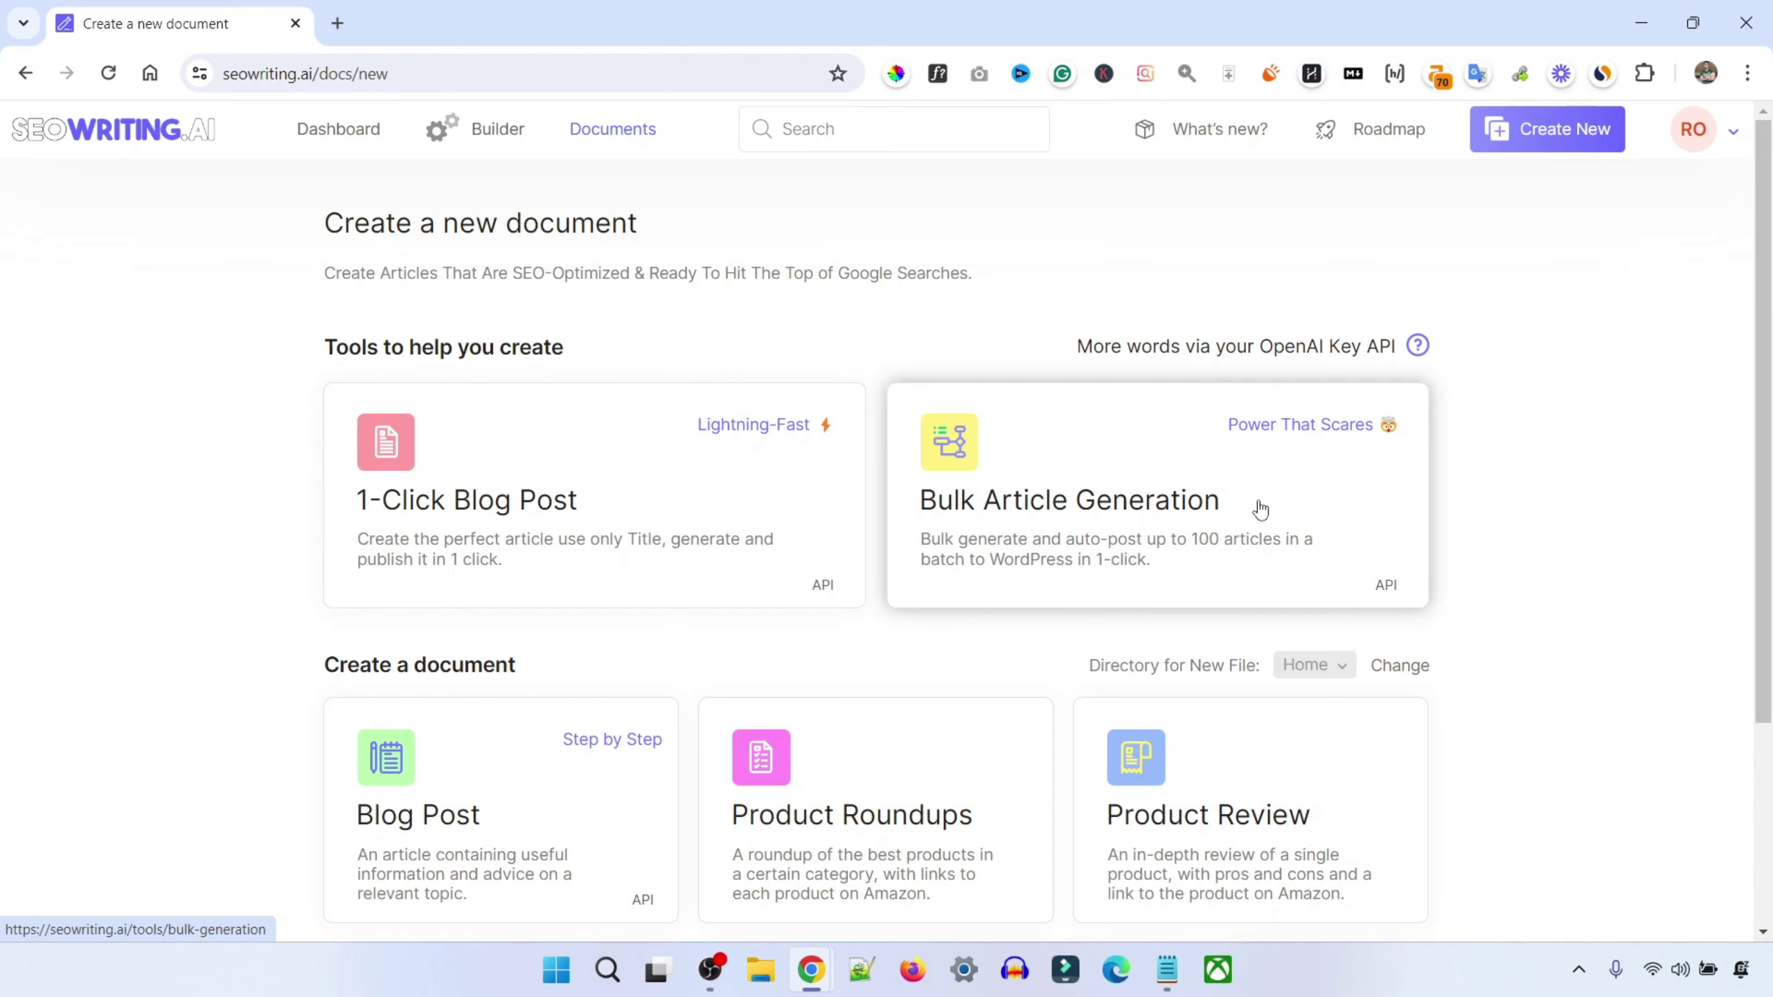
pyautogui.click(1345, 483)
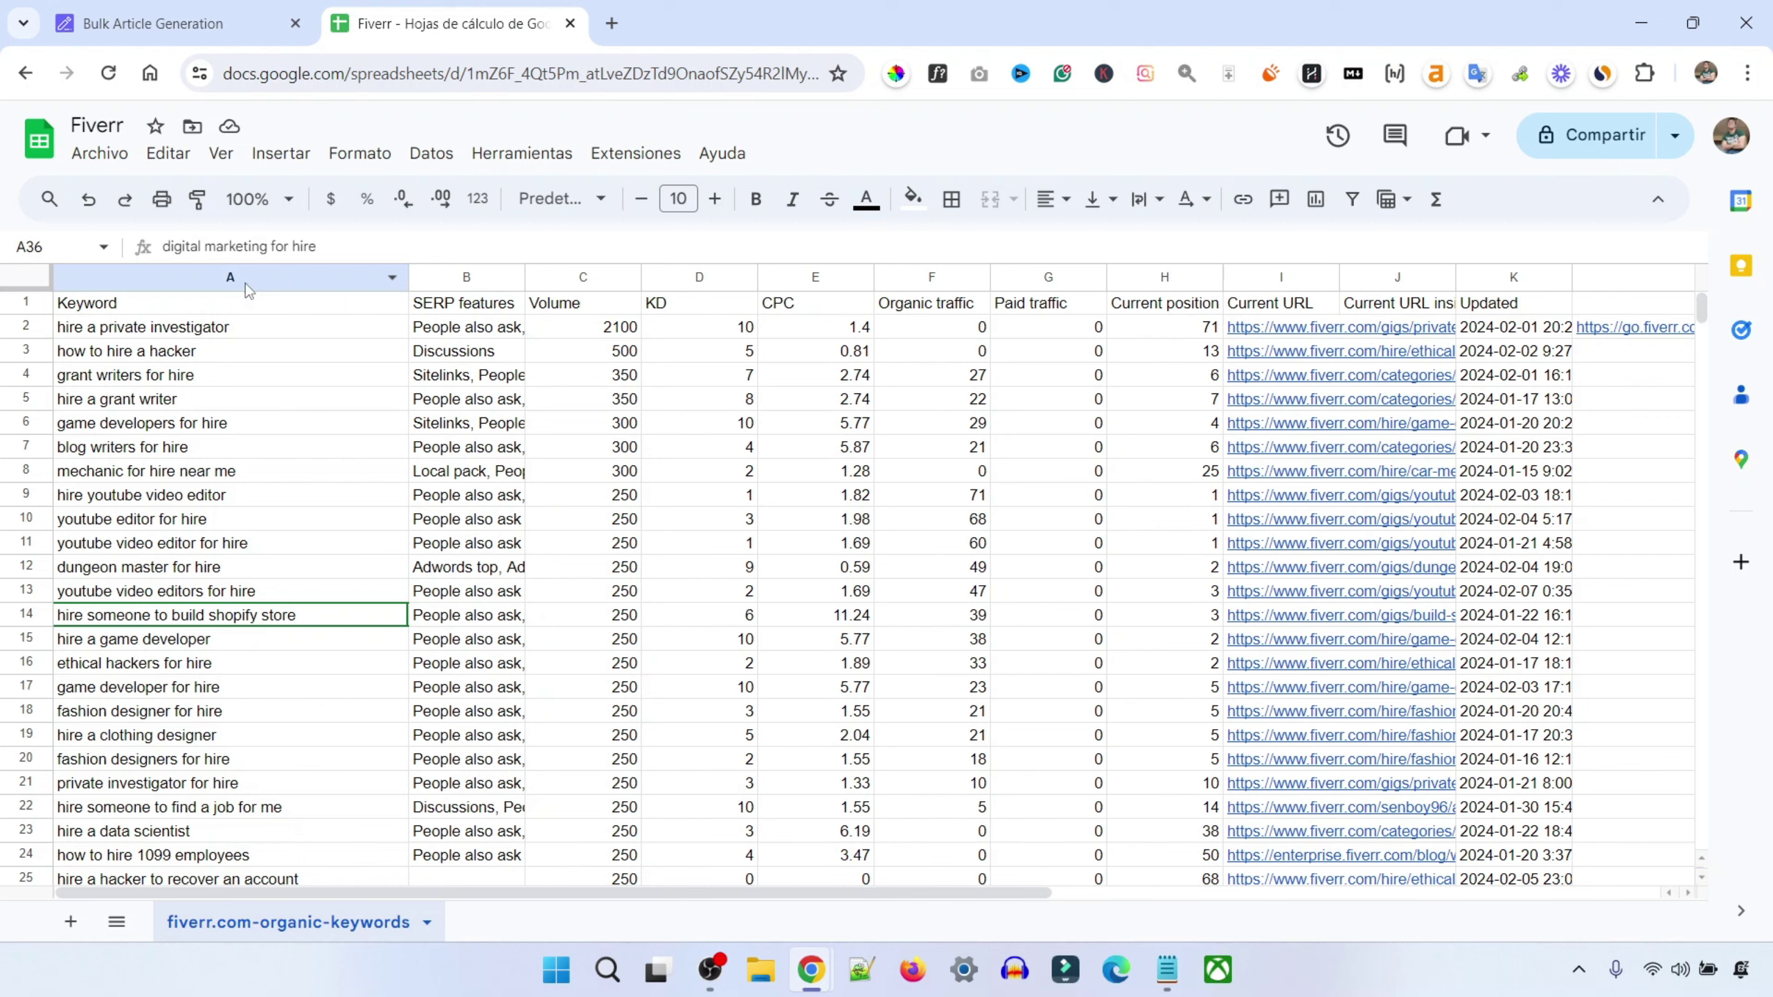
# Insert an empty column before the Keyword column in the Fiverr keyword spreadsheet
pyautogui.rightClick(290, 281)
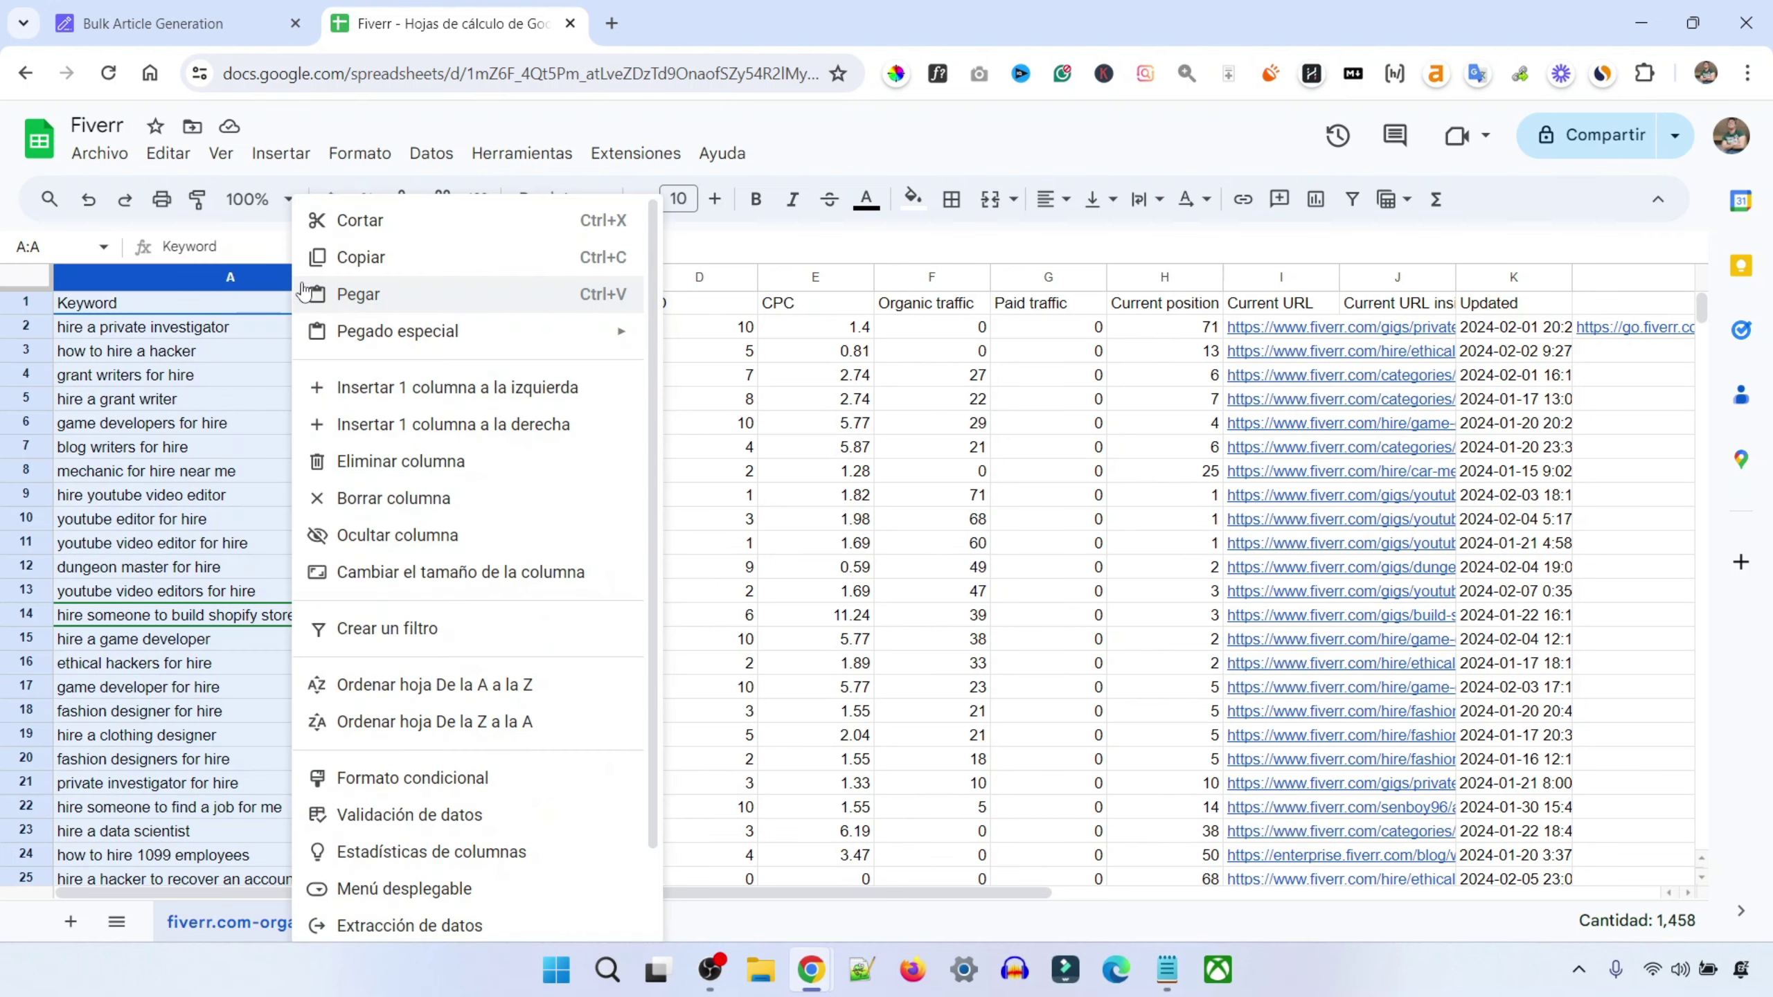
pyautogui.click(419, 388)
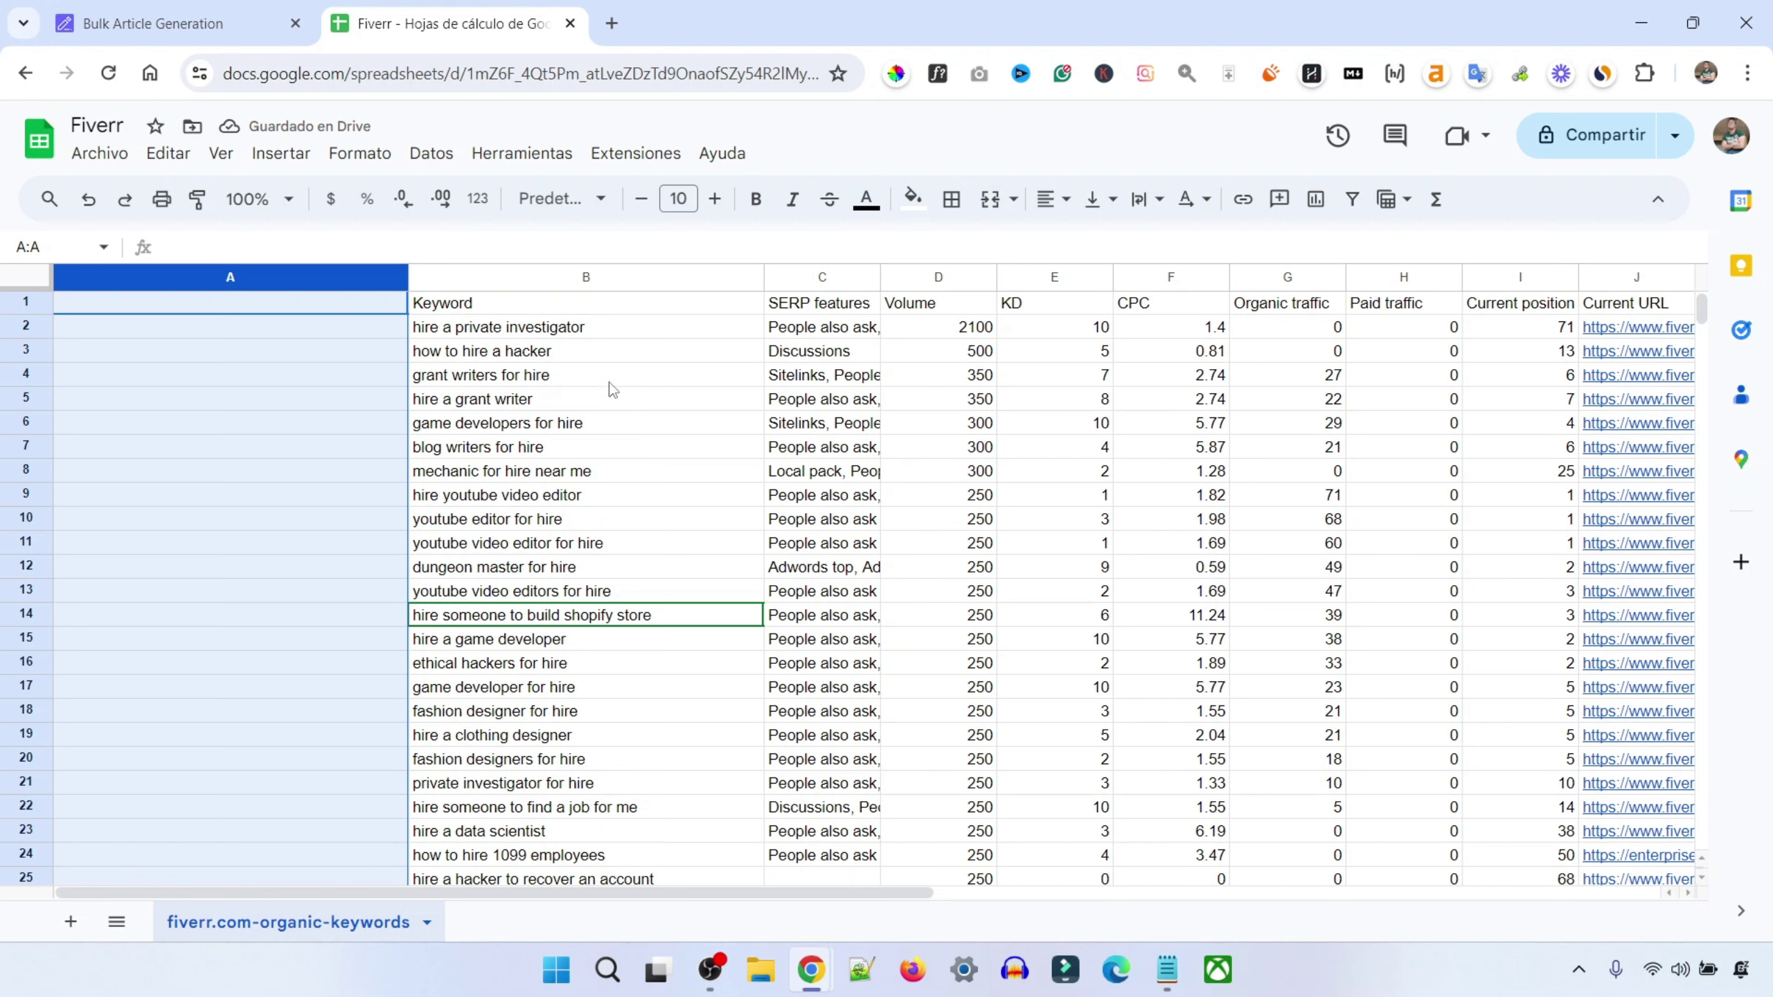
# Copy the keywords in B2:B70 of the Fiverr spreadsheet and open ChatGPT in a new browser tab
pyautogui.click(537, 370)
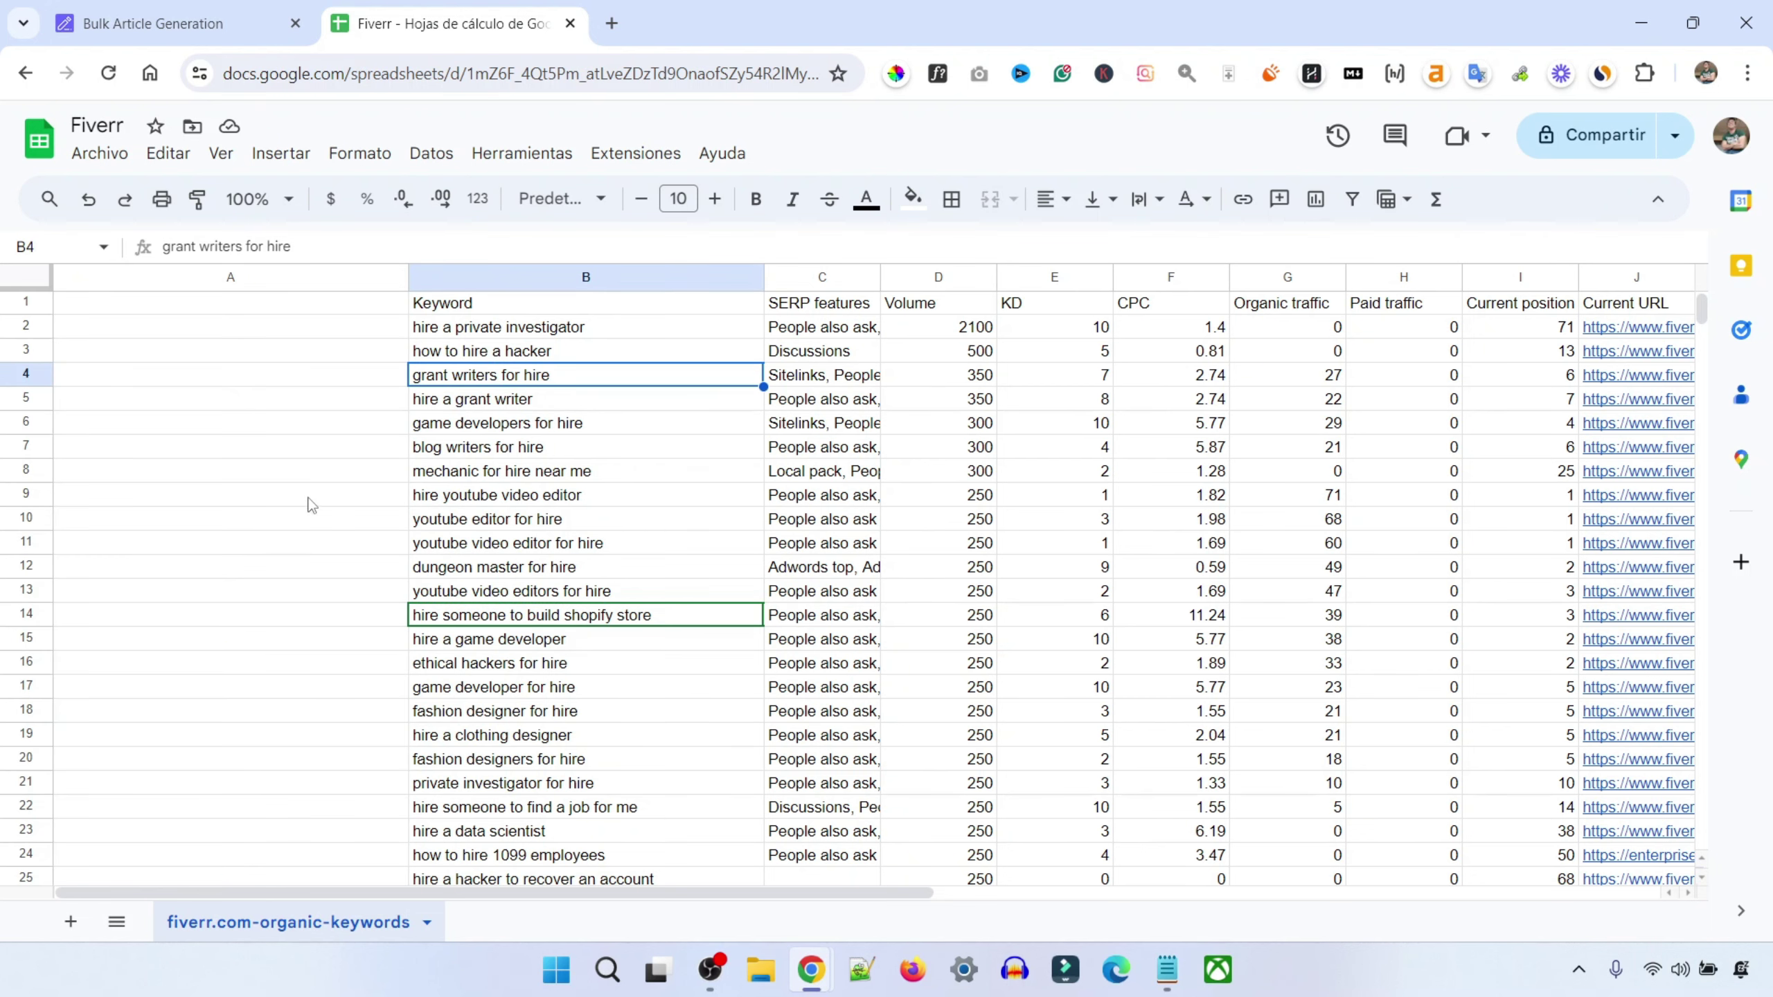
pyautogui.moveTo(485, 331); pyautogui.dragTo(513, 809)
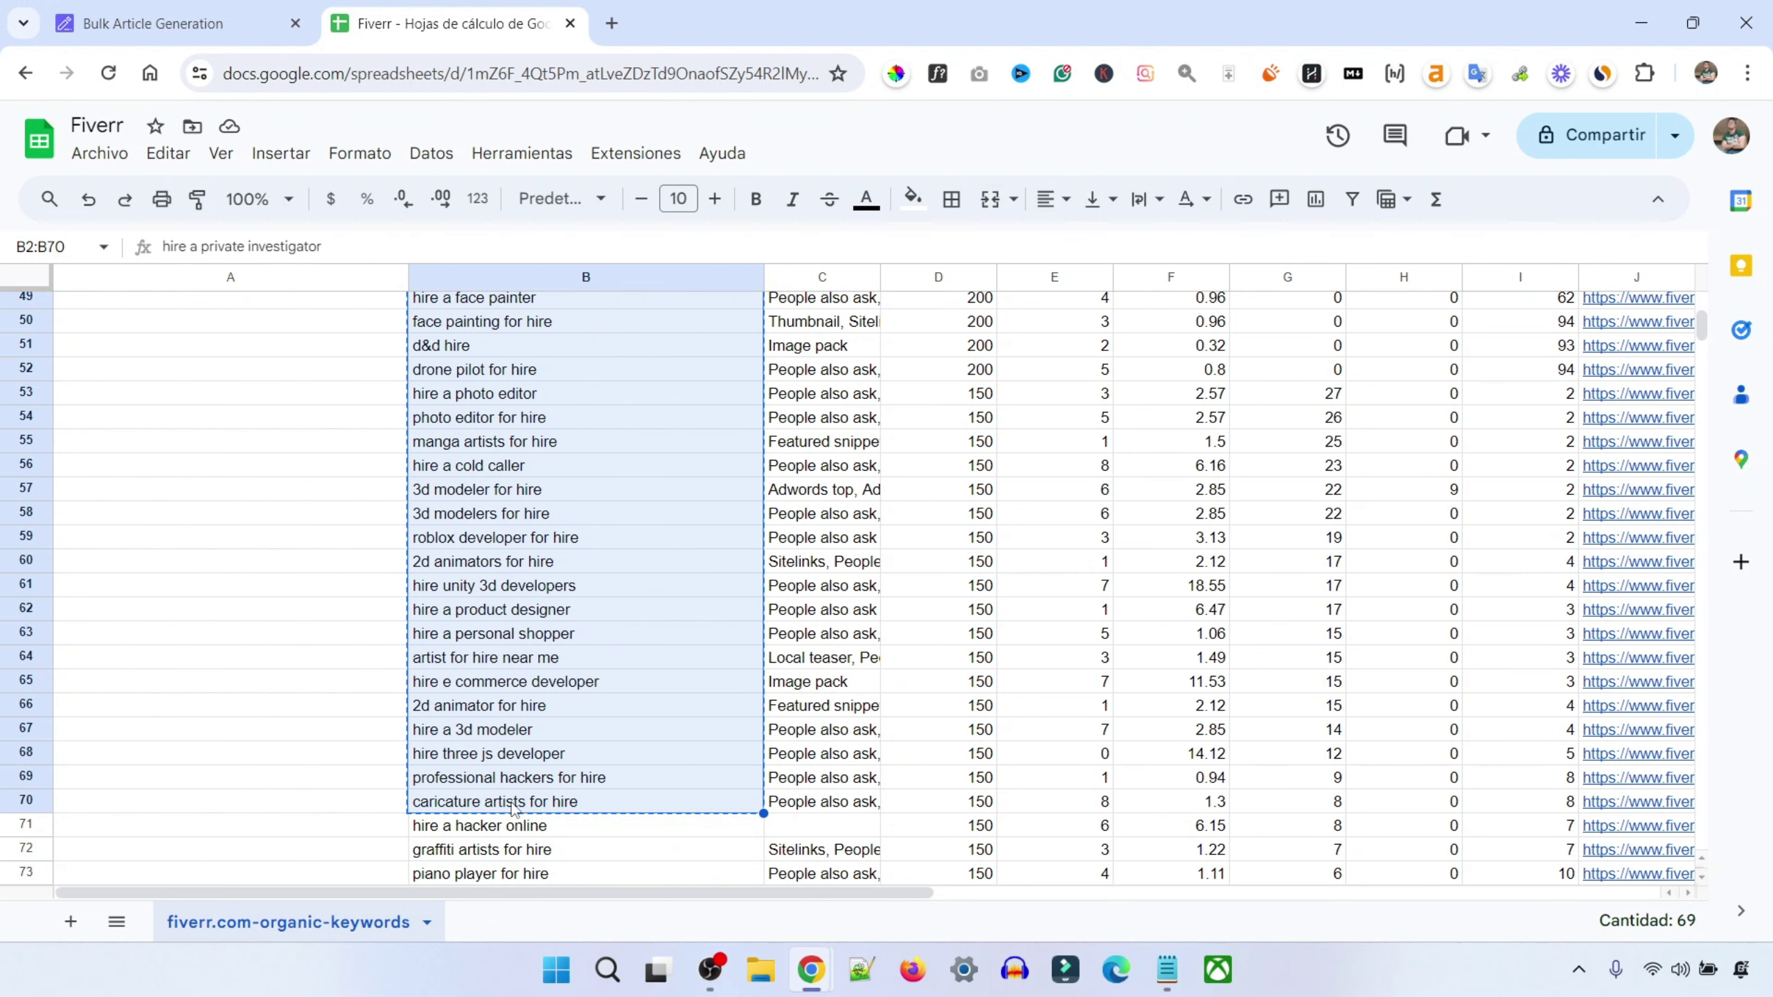
pyautogui.click(609, 29)
pyautogui.write('ch')
pyautogui.press('Return')
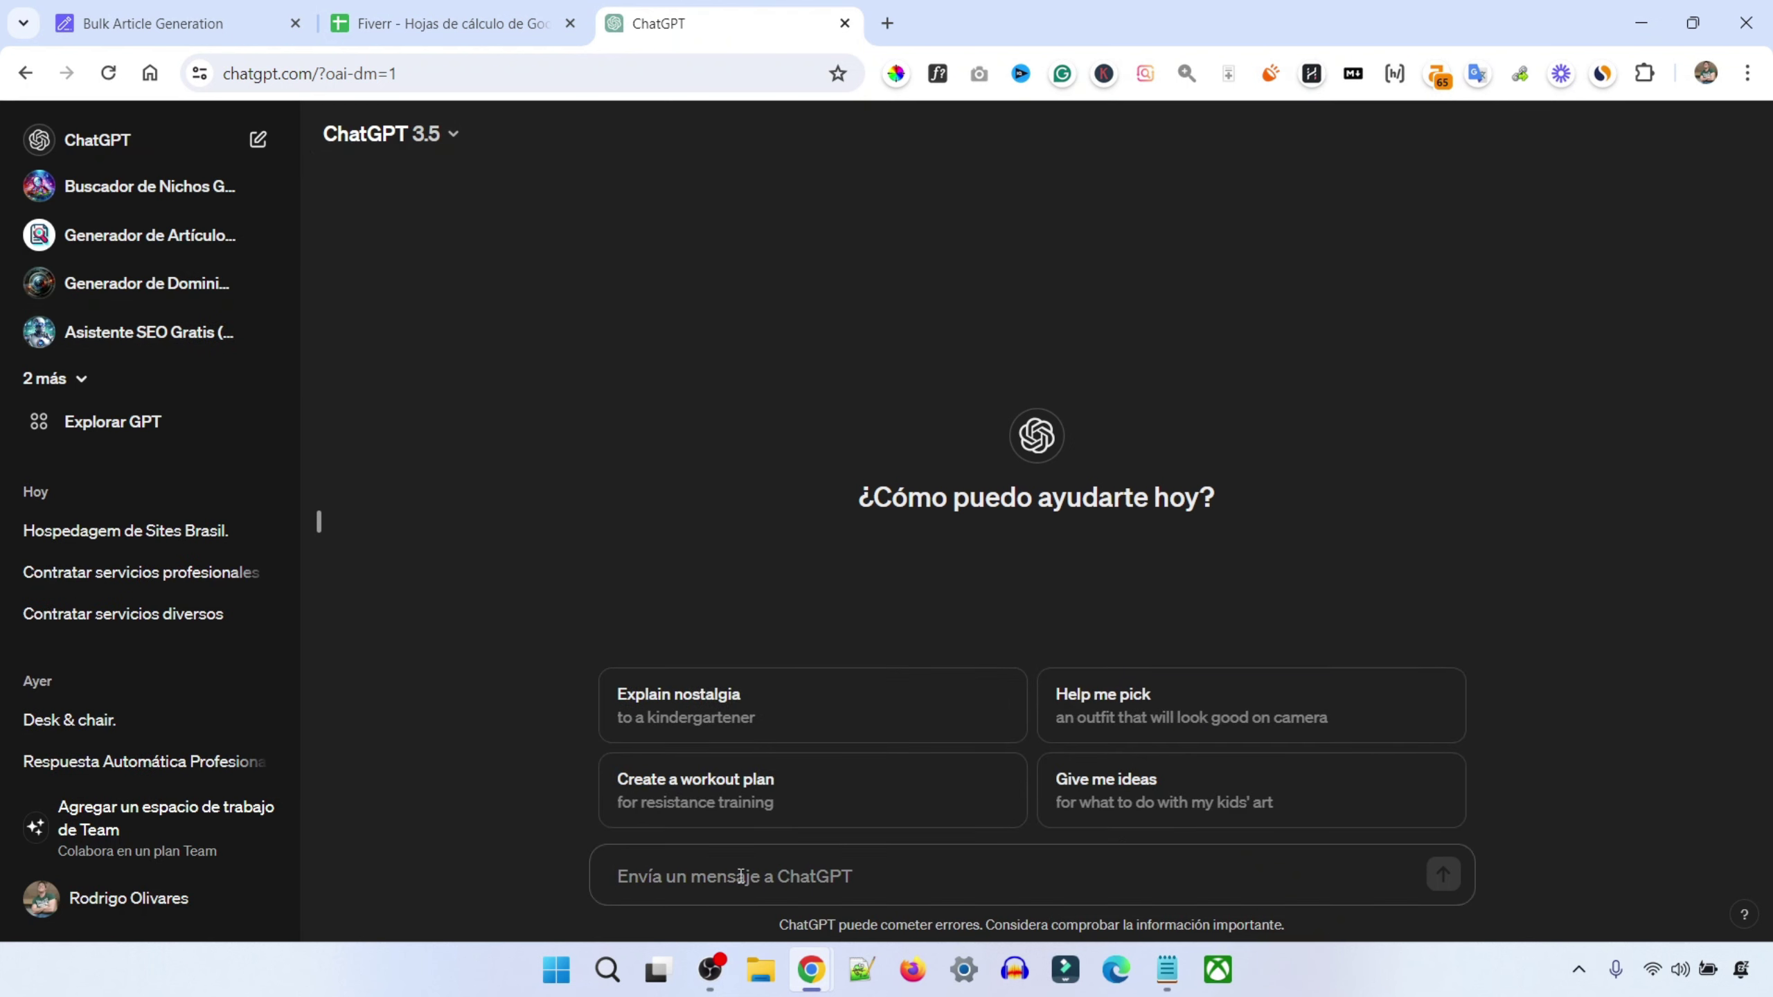
# Send ChatGPT the prompt "adapta las siguientes palabras clave a español manteniendo el sentido:" followed by the copied keywords
pyautogui.write('adapta las')
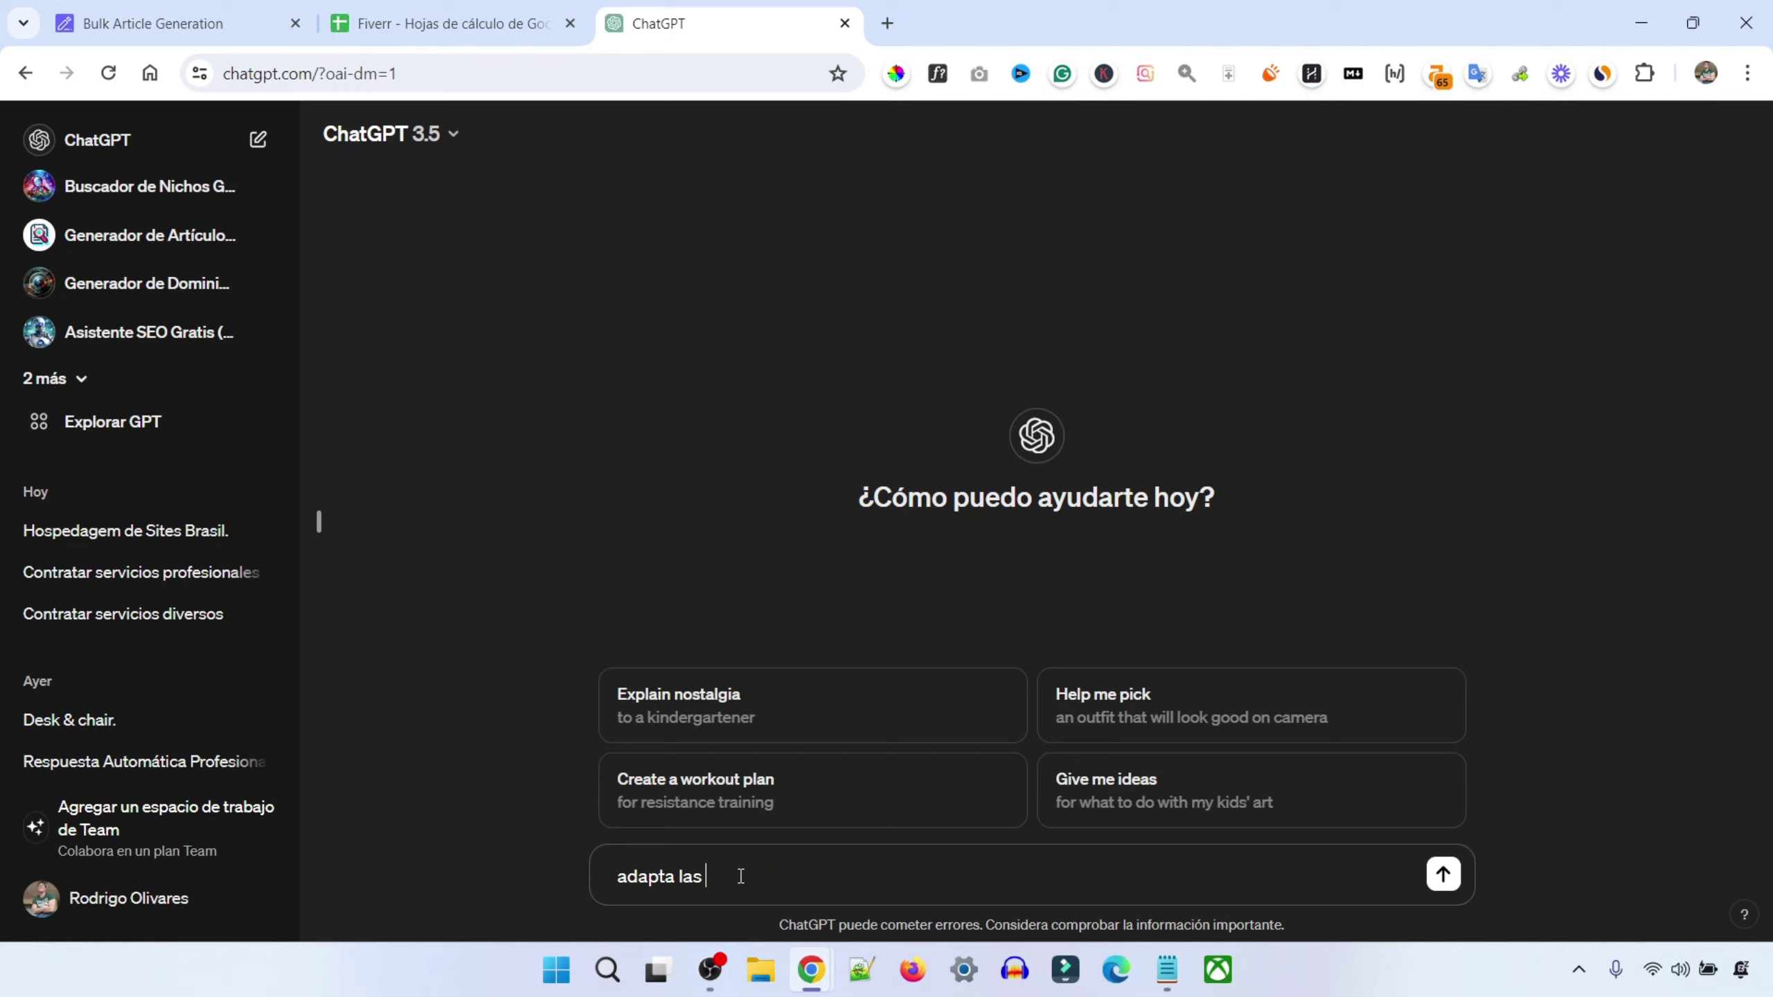
pyautogui.write(' siguientes palabras clave a espa')
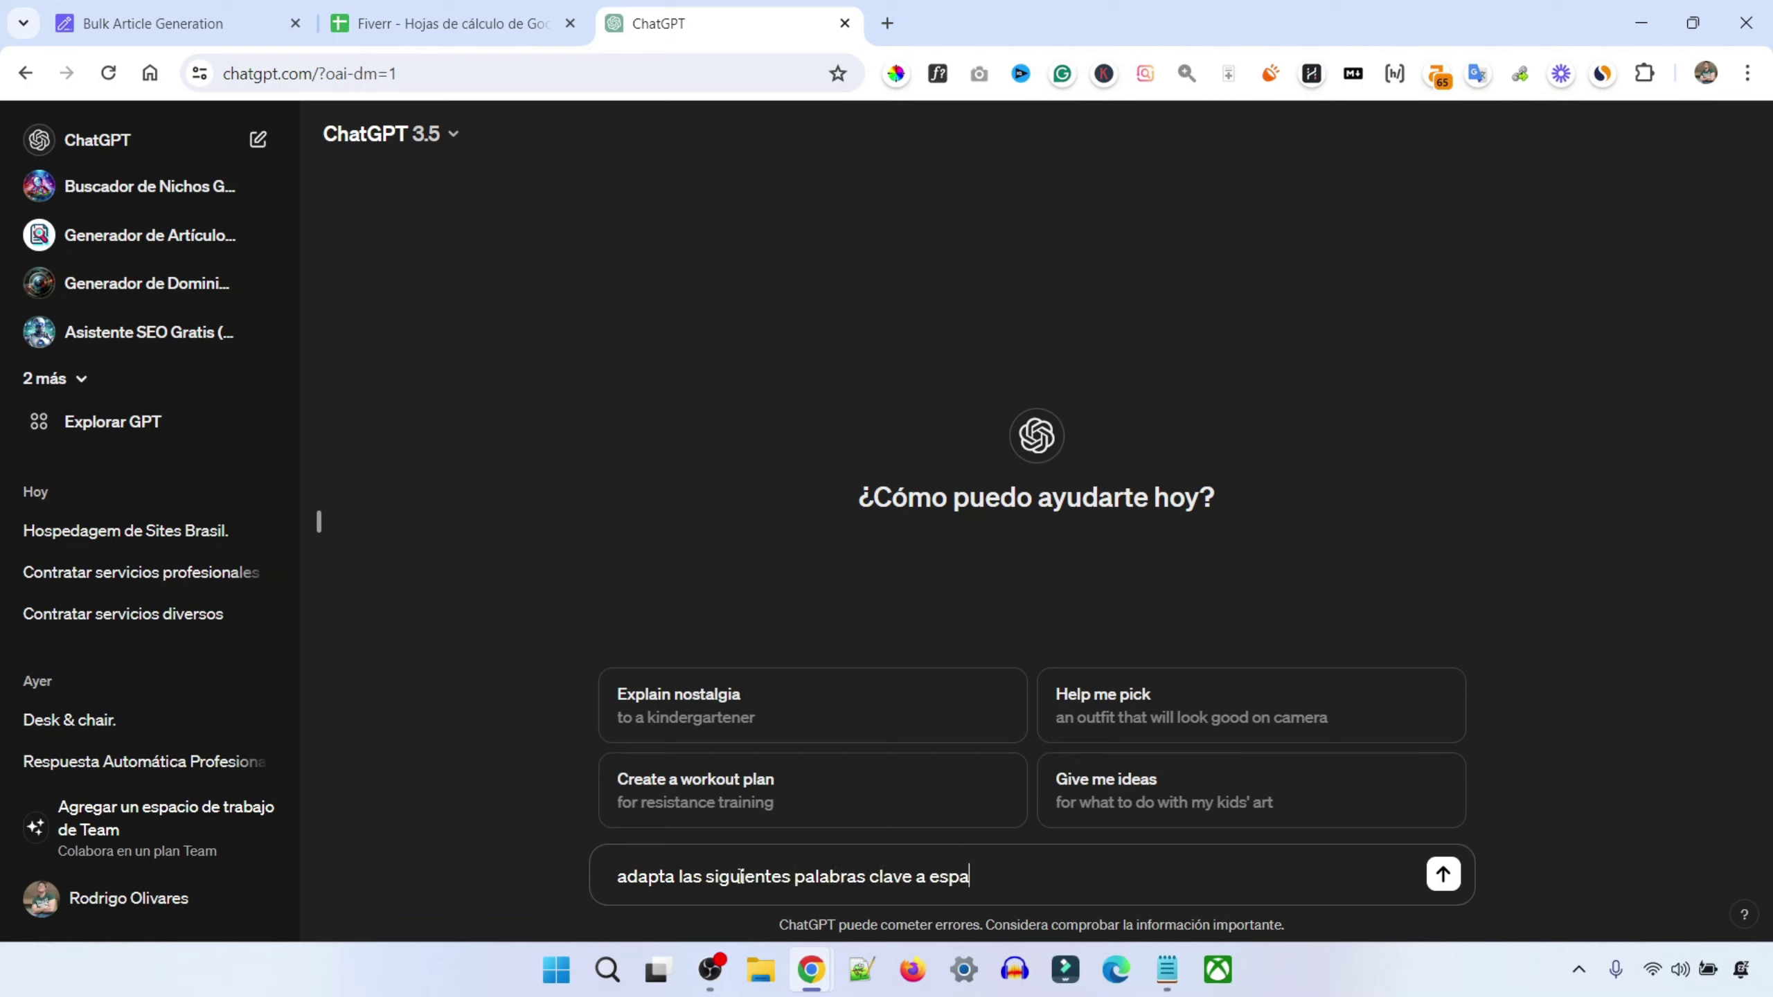
pyautogui.write('ñol manteniendo el sentido')
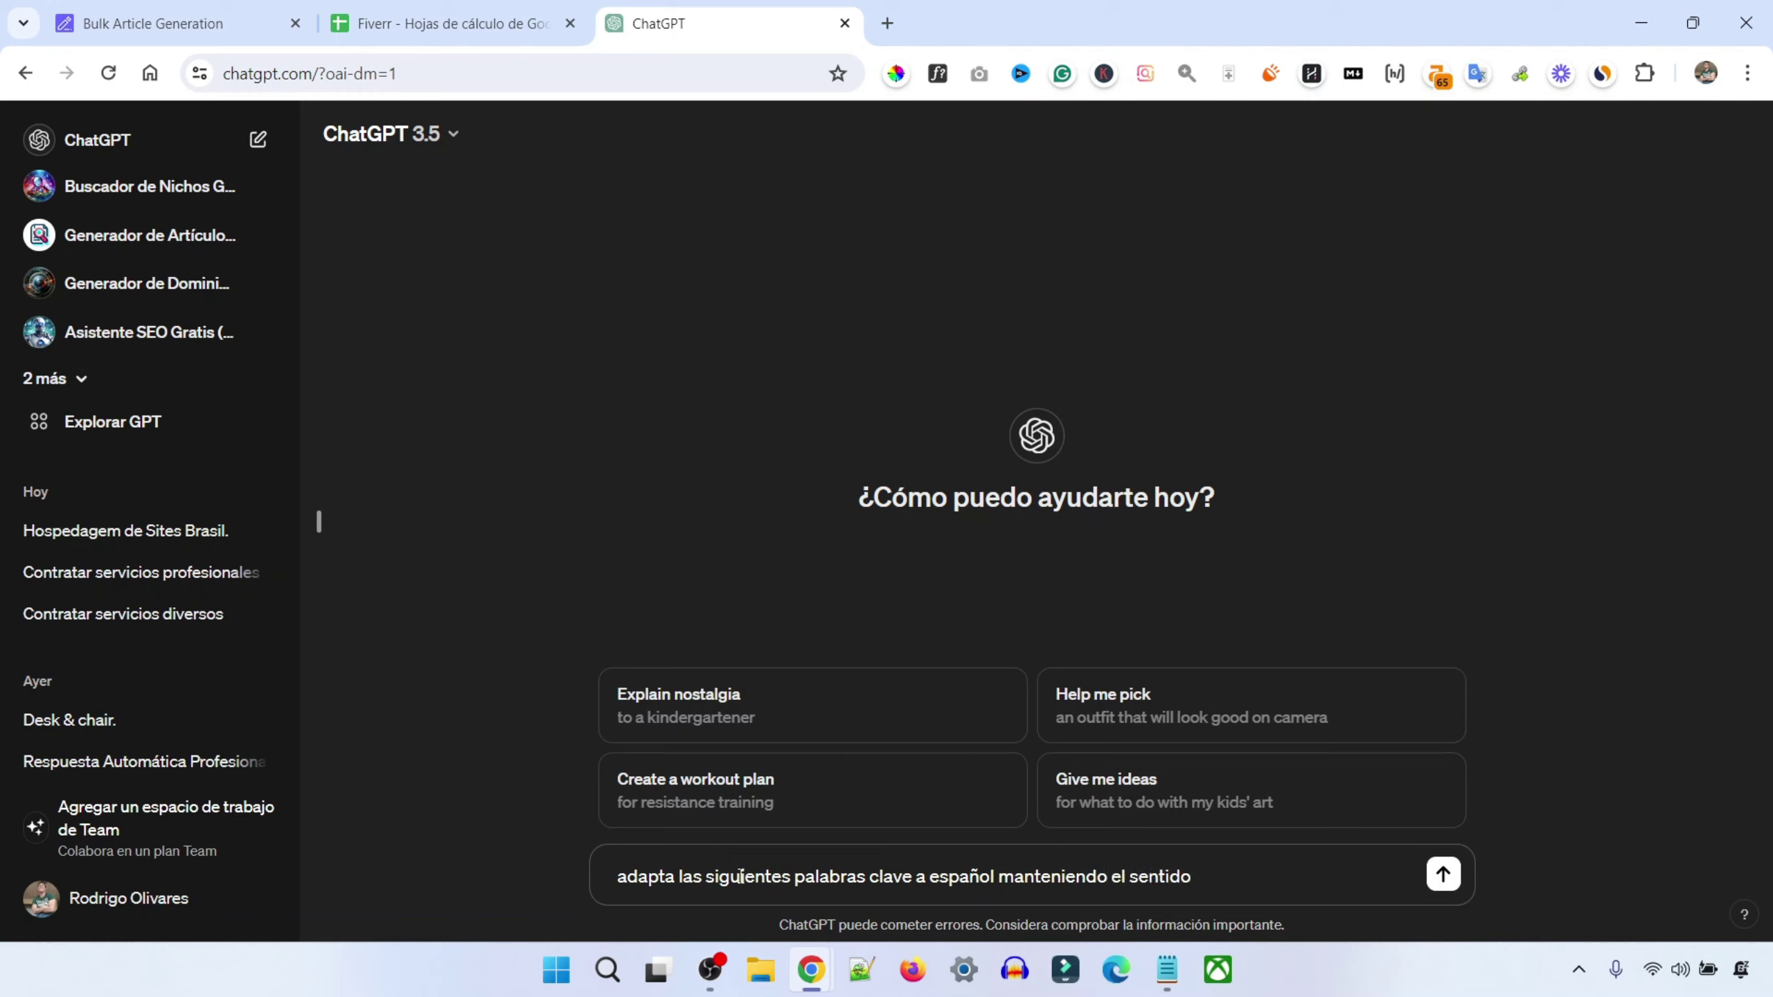
pyautogui.write(':')
pyautogui.hotkey('shift', 'Return')
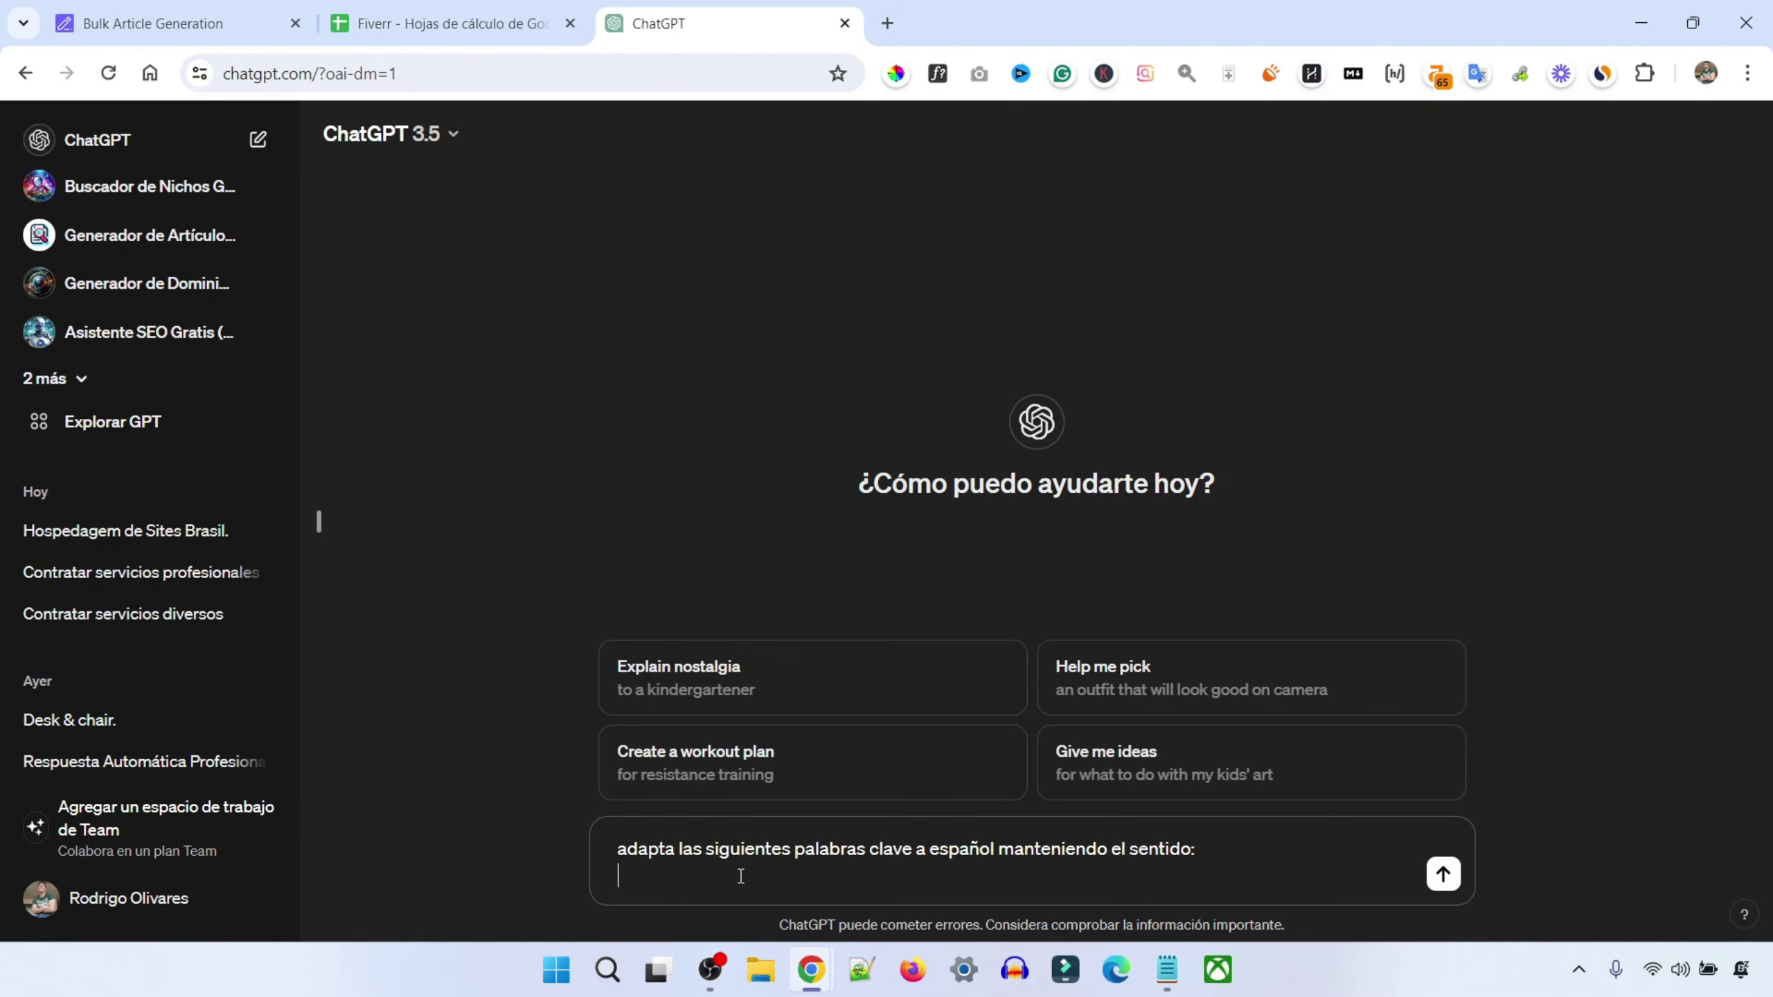
pyautogui.hotkey('ctrl', 'v')
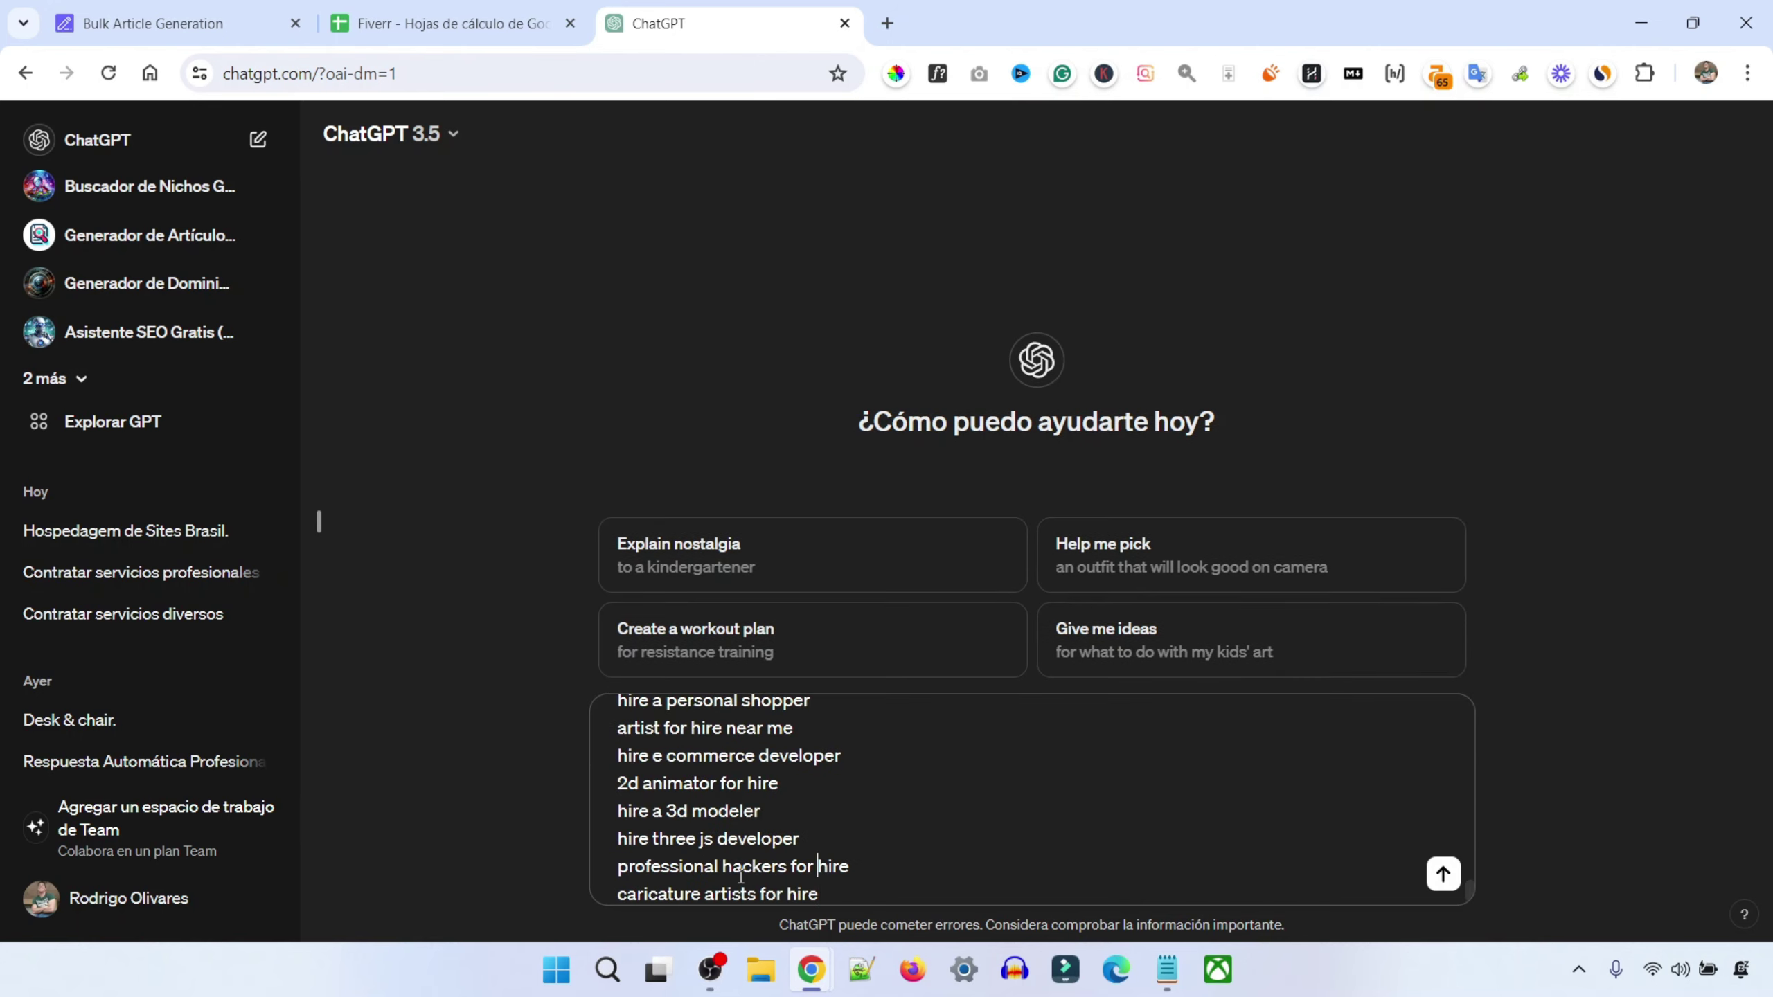
pyautogui.scroll(5, 741, 877)
pyautogui.press('Return')
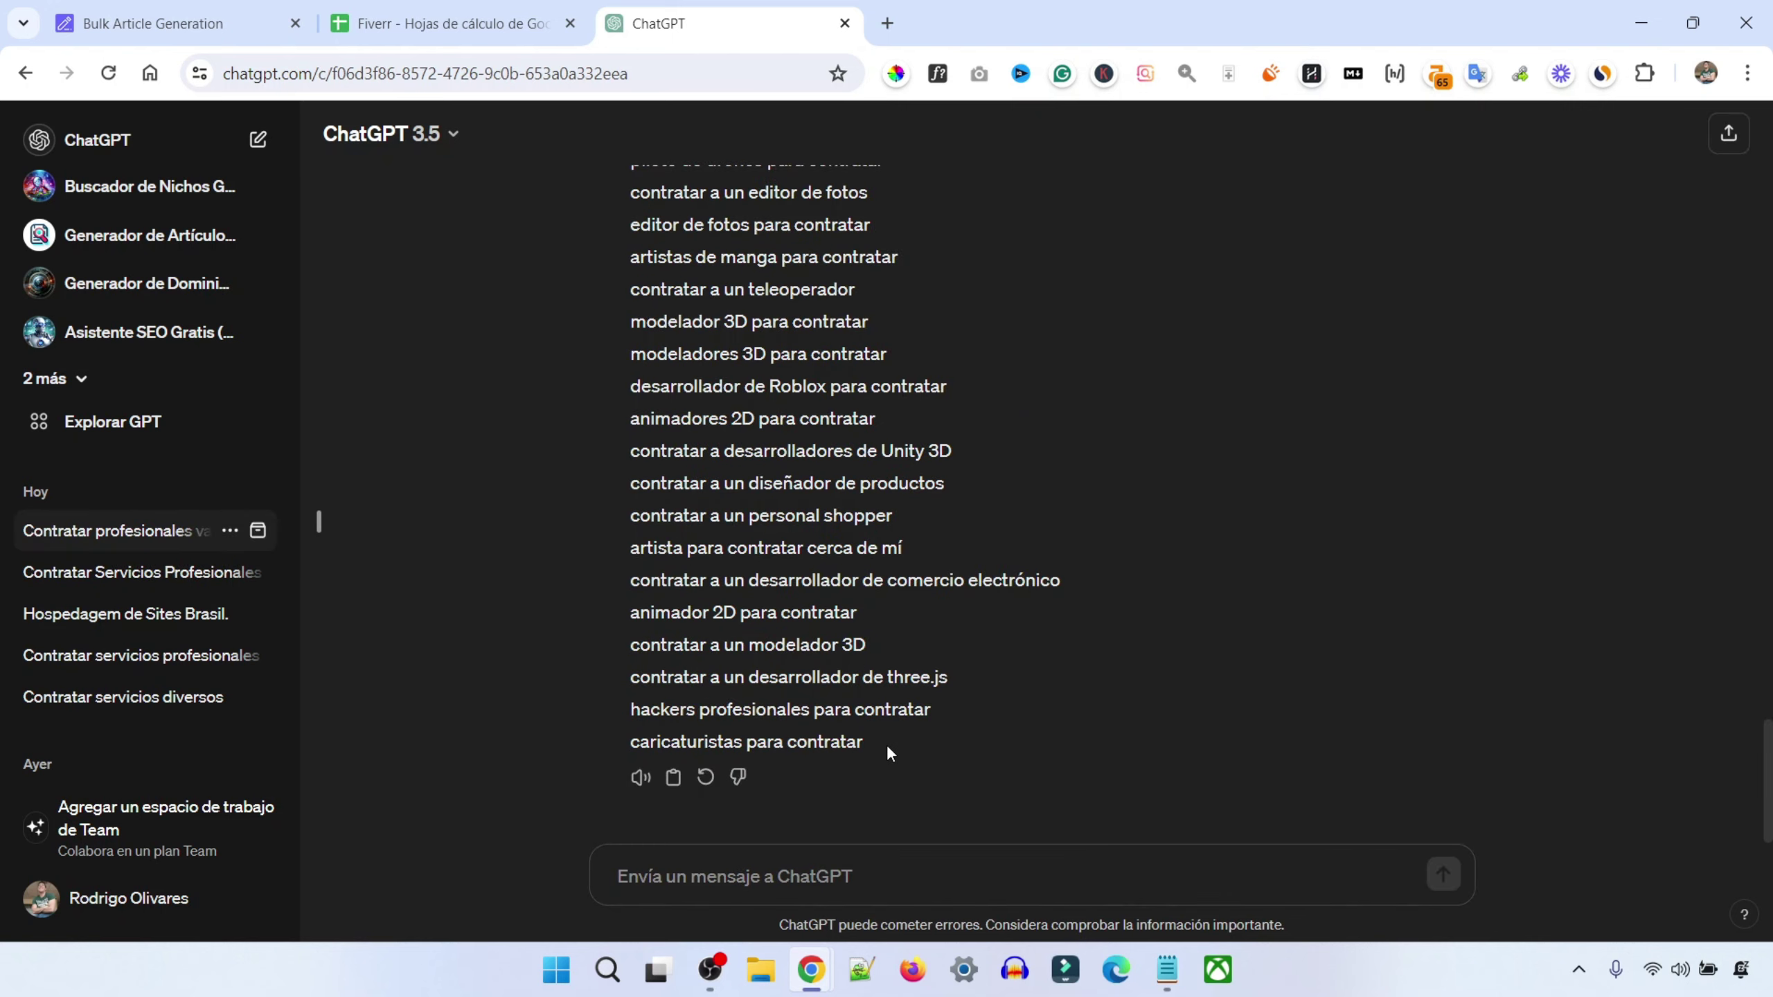
# Try to paste ChatGPT's Spanish keywords into the Fiverr spreadsheet starting at cell A2, and undo the paste
pyautogui.moveTo(886, 745); pyautogui.dragTo(588, 270)
pyautogui.hotkey('ctrl', 'c')
pyautogui.hotkey('ctrl', 'shift', 'Tab')
pyautogui.click(182, 335)
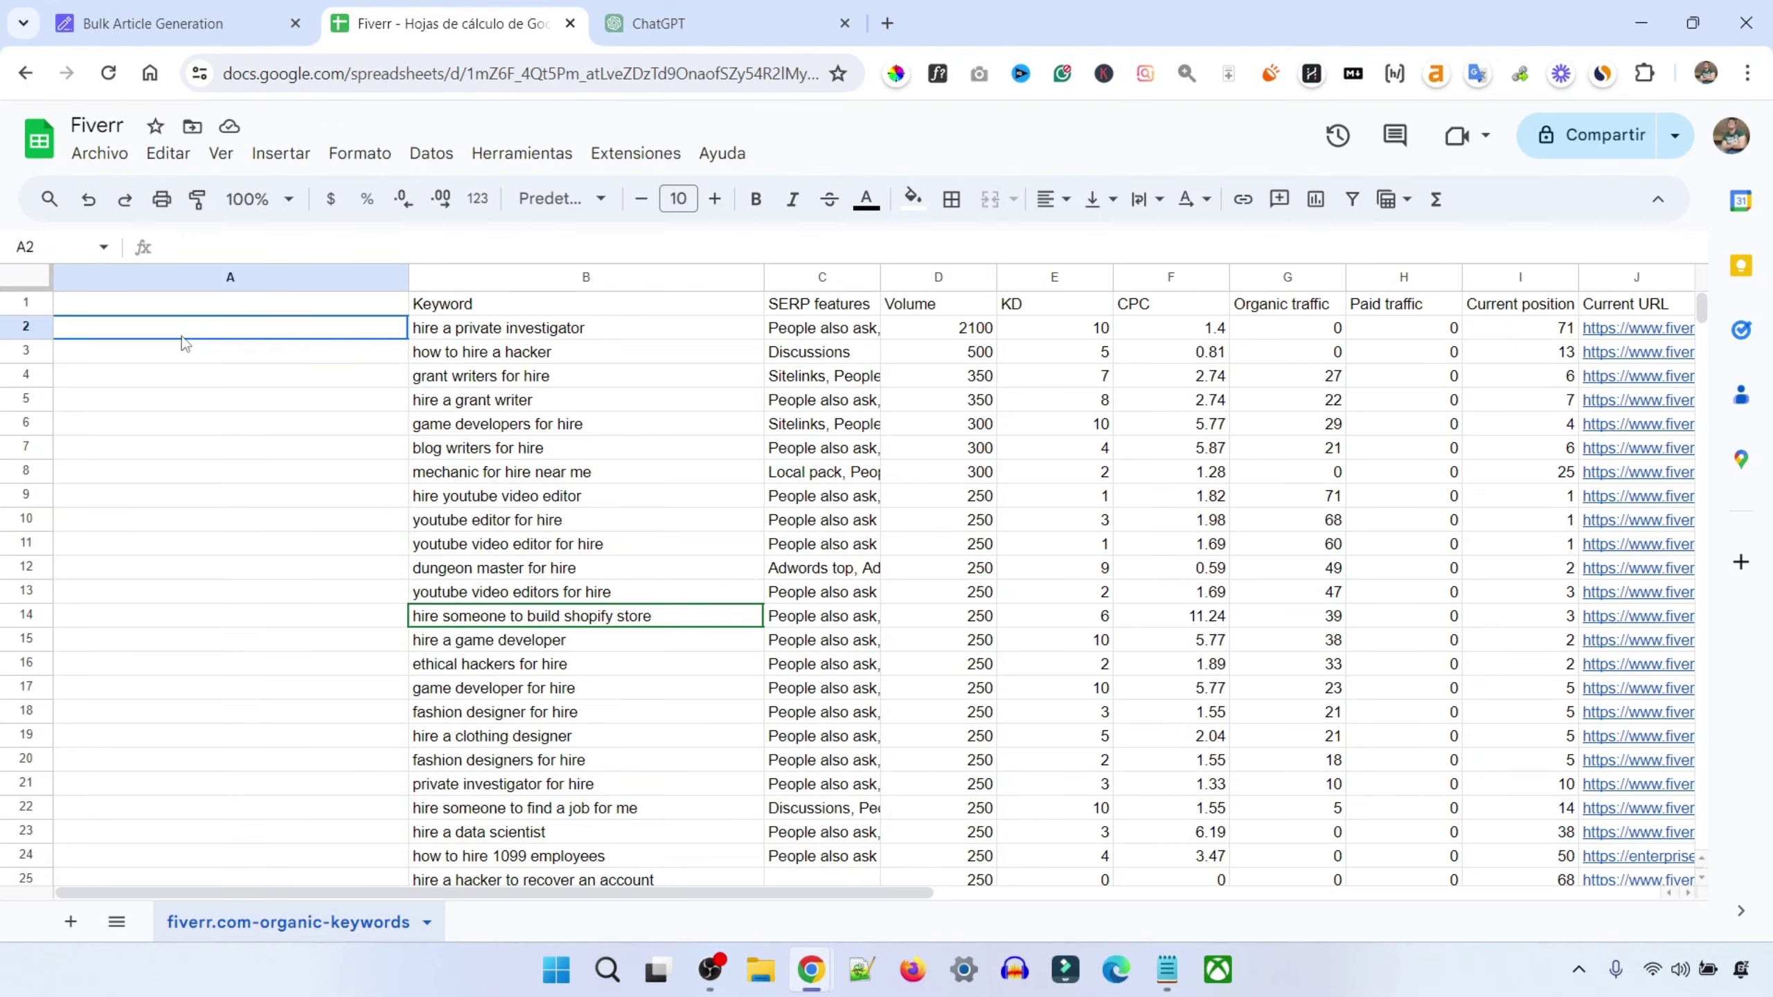
pyautogui.hotkey('ctrl', 'v')
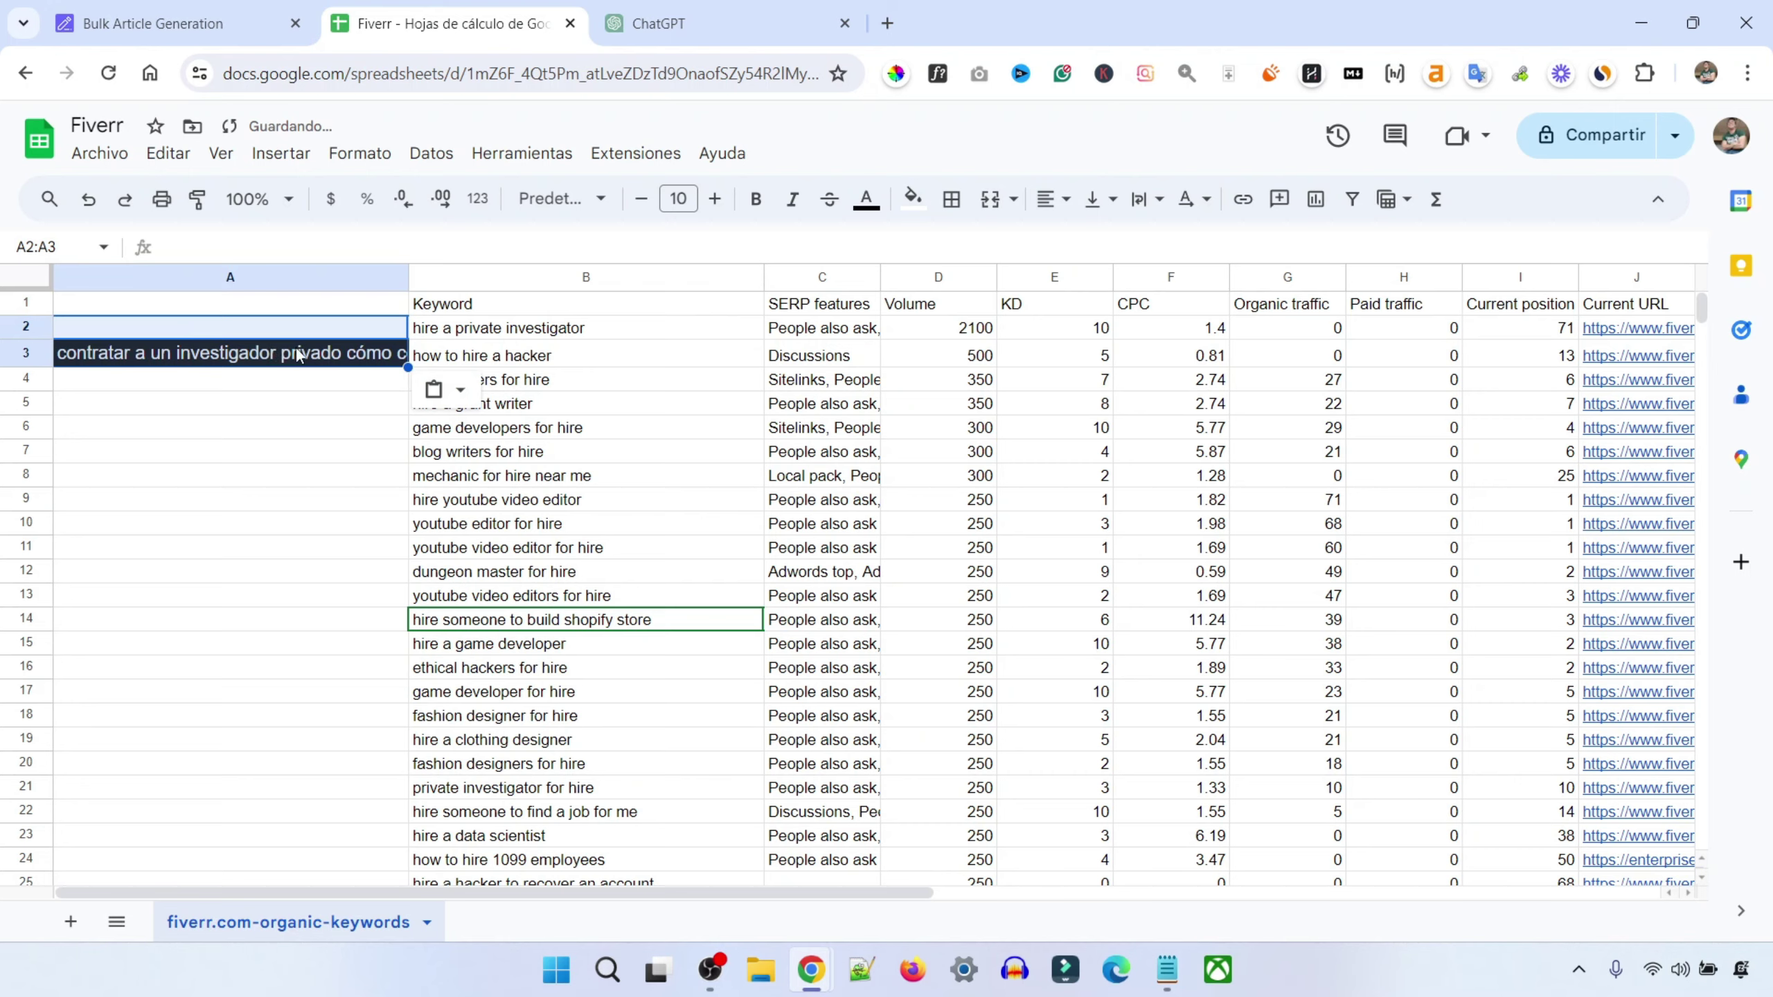
pyautogui.hotkey('ctrl', 'z')
# Ask ChatGPT to reformat the Spanish keywords as a list with the message "listalas"
pyautogui.click(722, 10)
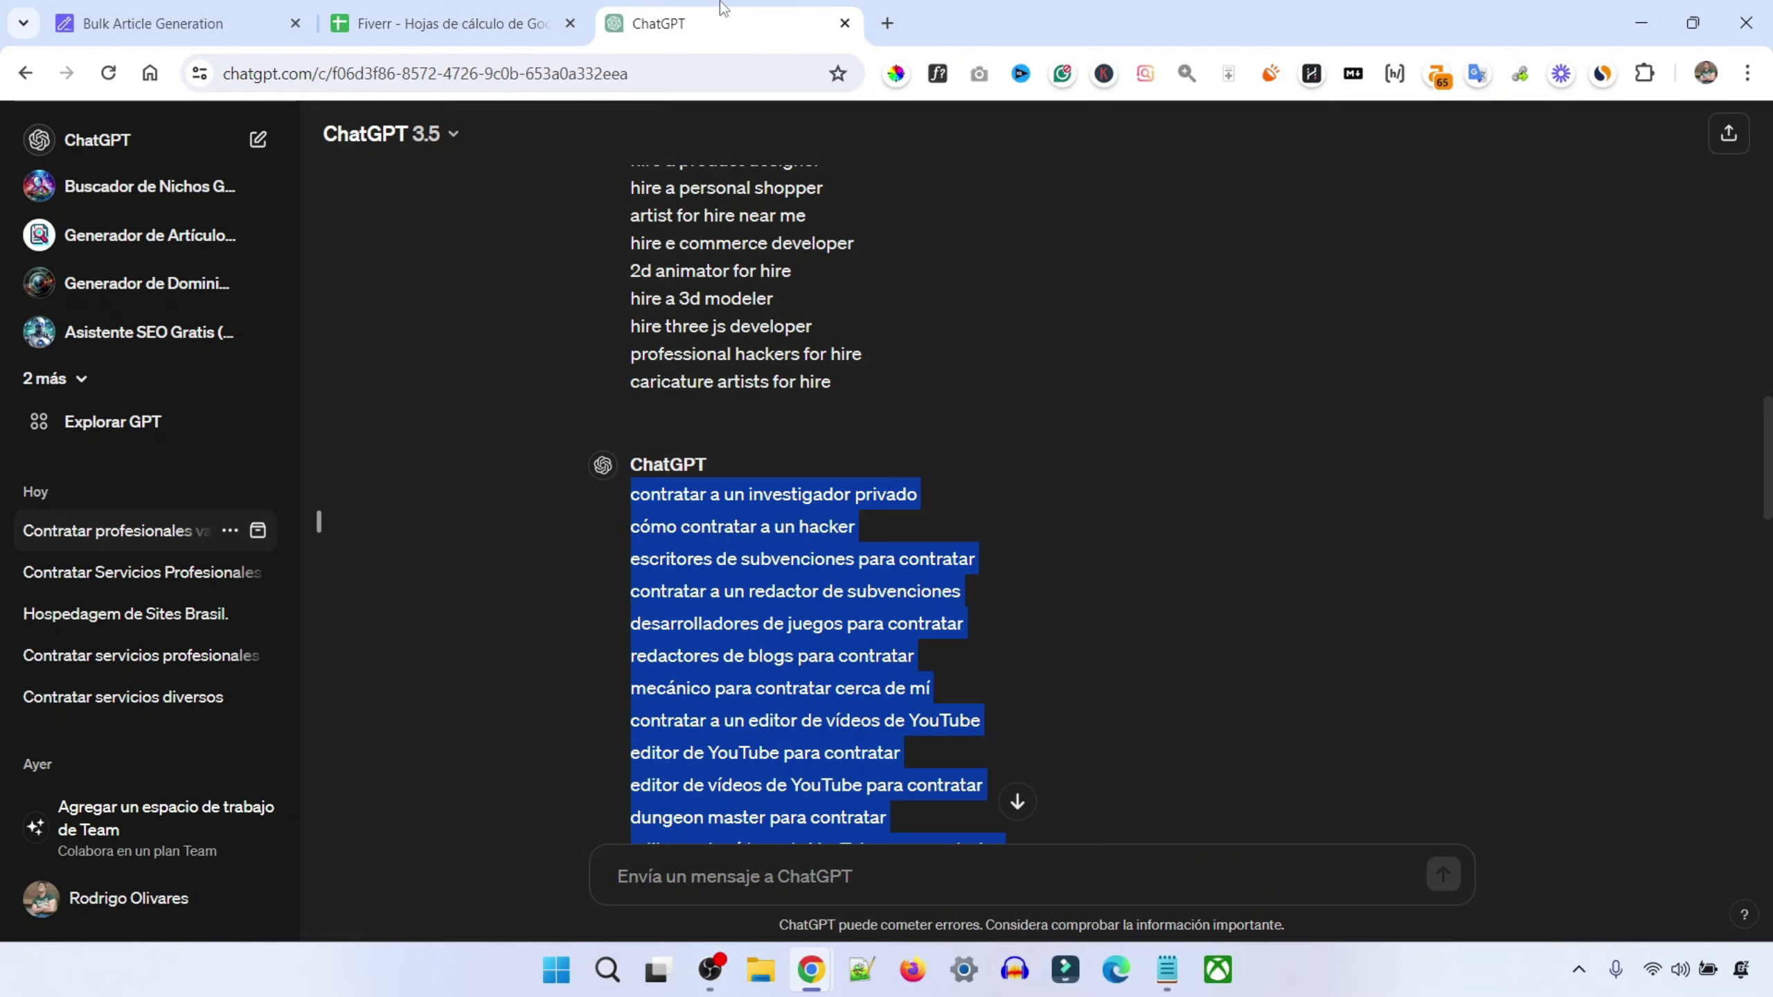
pyautogui.click(690, 868)
pyautogui.write('listalas')
pyautogui.press('Return')
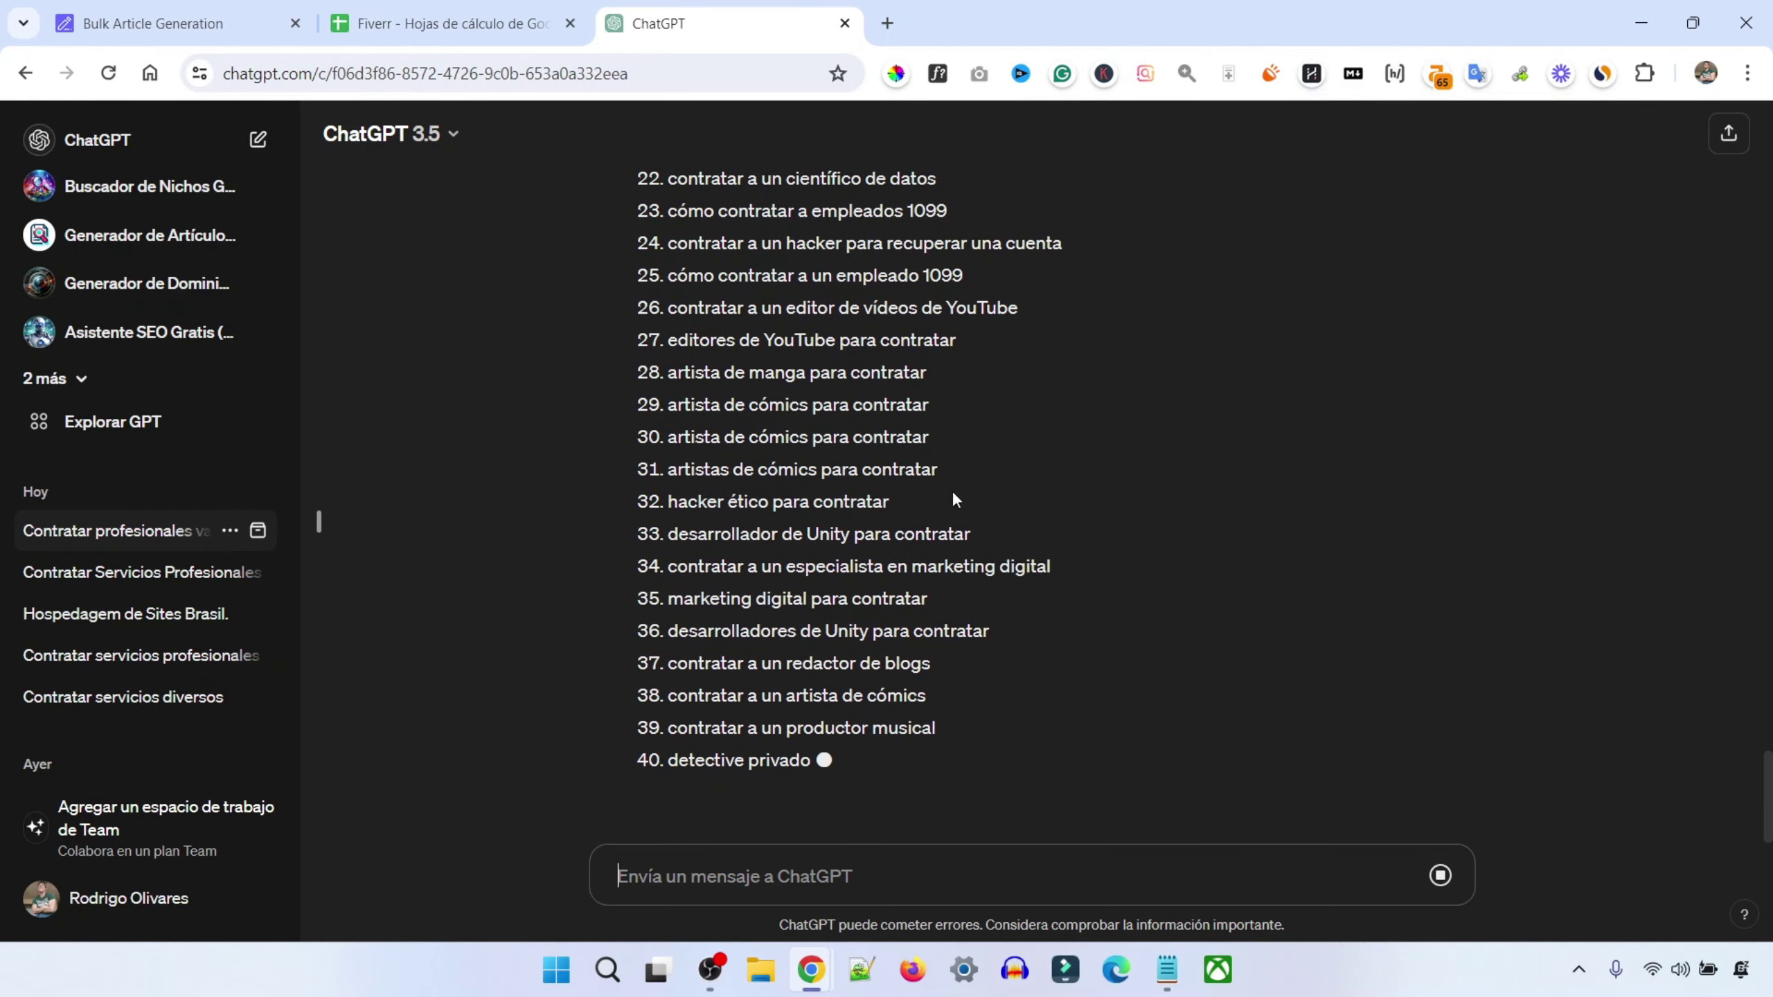
pyautogui.moveTo(952, 490); pyautogui.dragTo(1022, 788)
# Set the article language to Spanish in SEOWriting's Bulk Article Generation
pyautogui.hotkey('ctrl', '1')
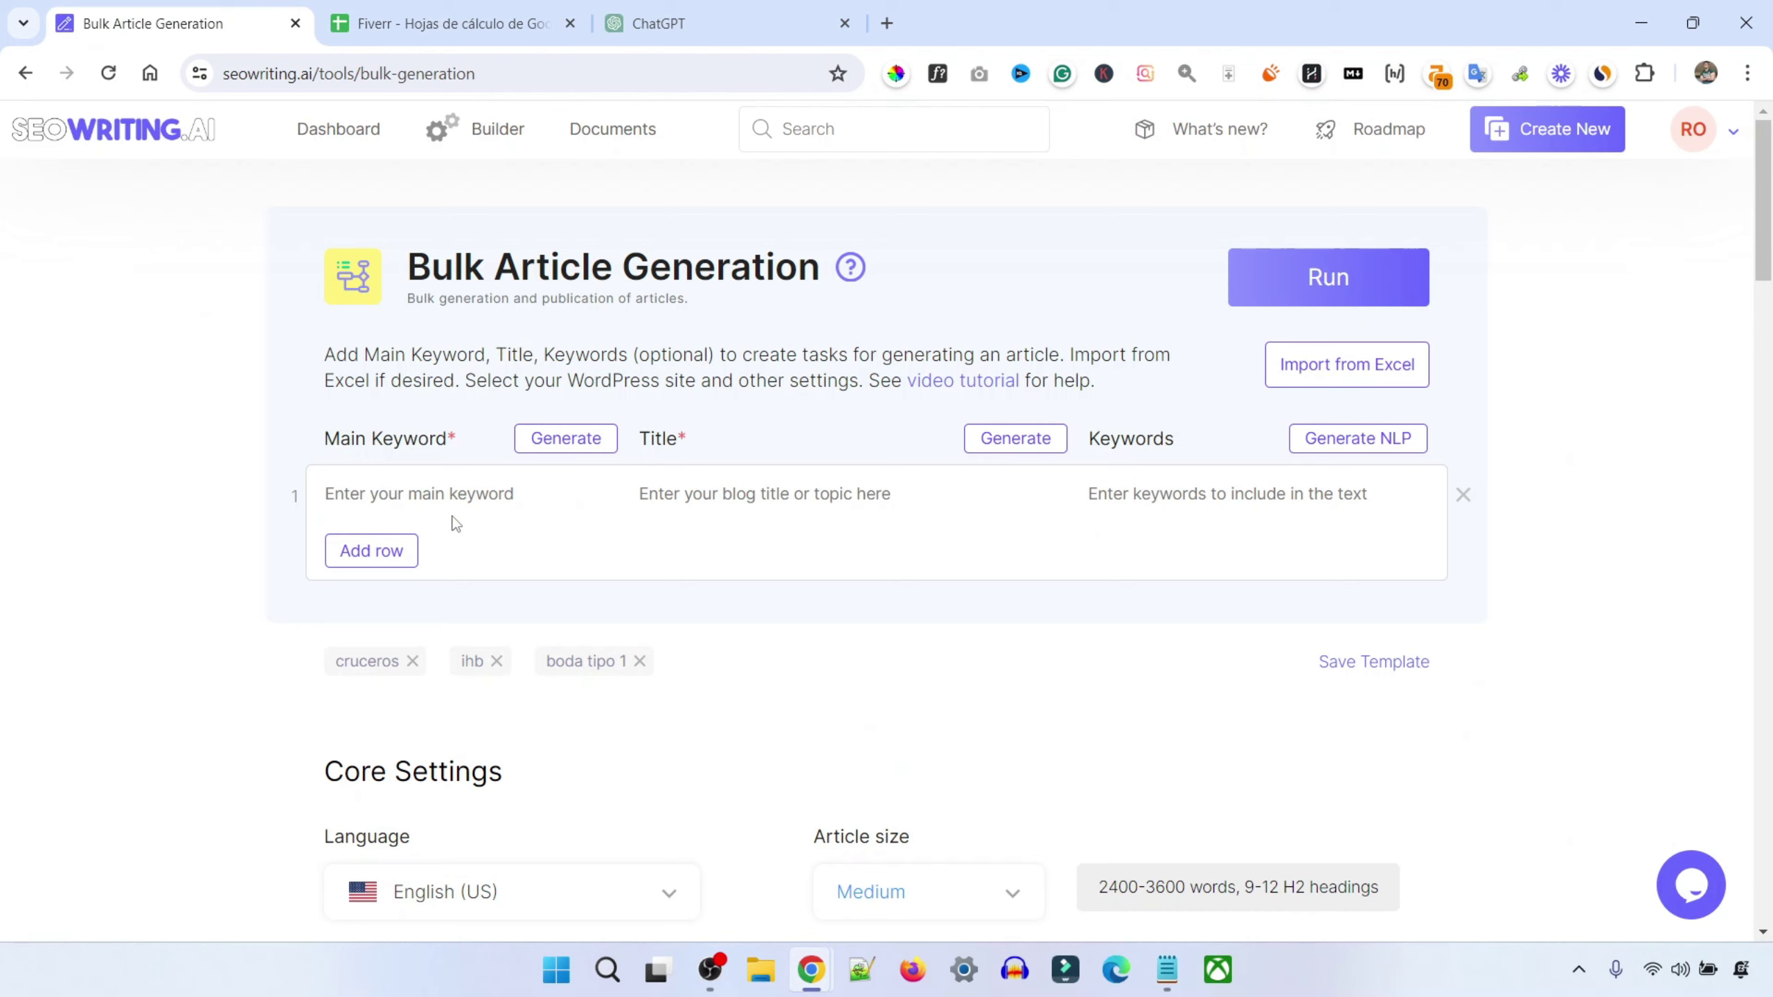
pyautogui.click(539, 893)
pyautogui.moveTo(696, 548); pyautogui.dragTo(674, 810)
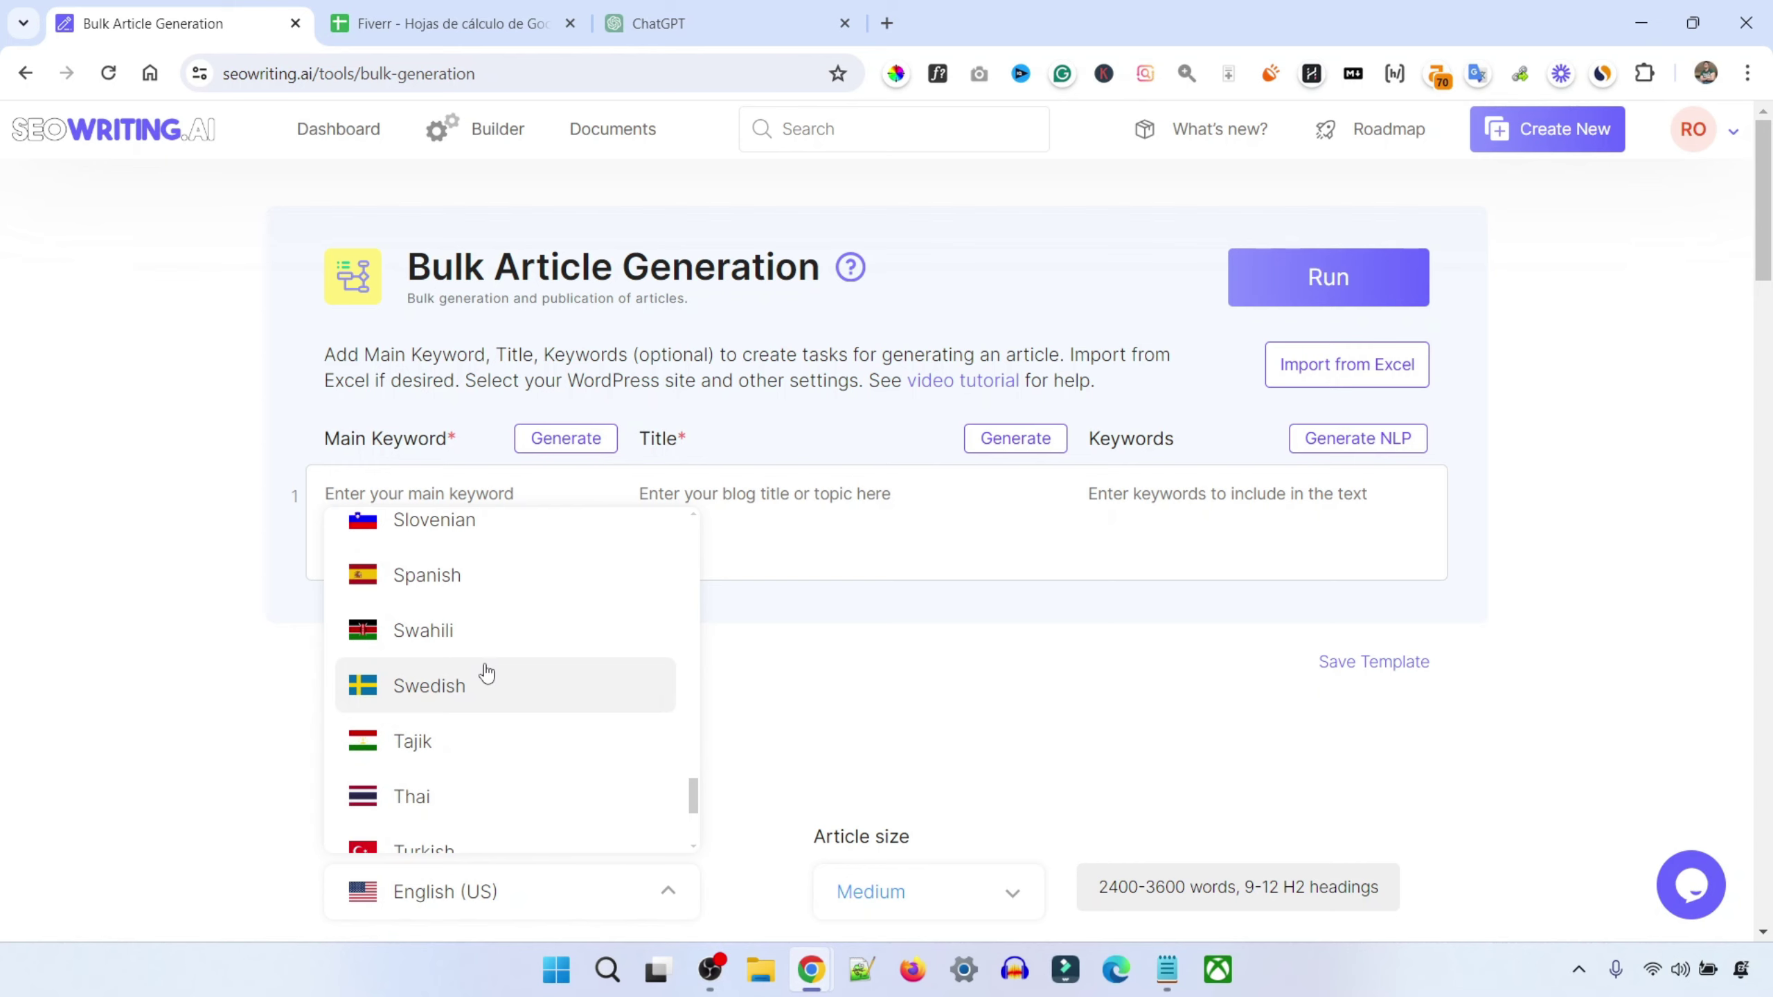
pyautogui.click(441, 582)
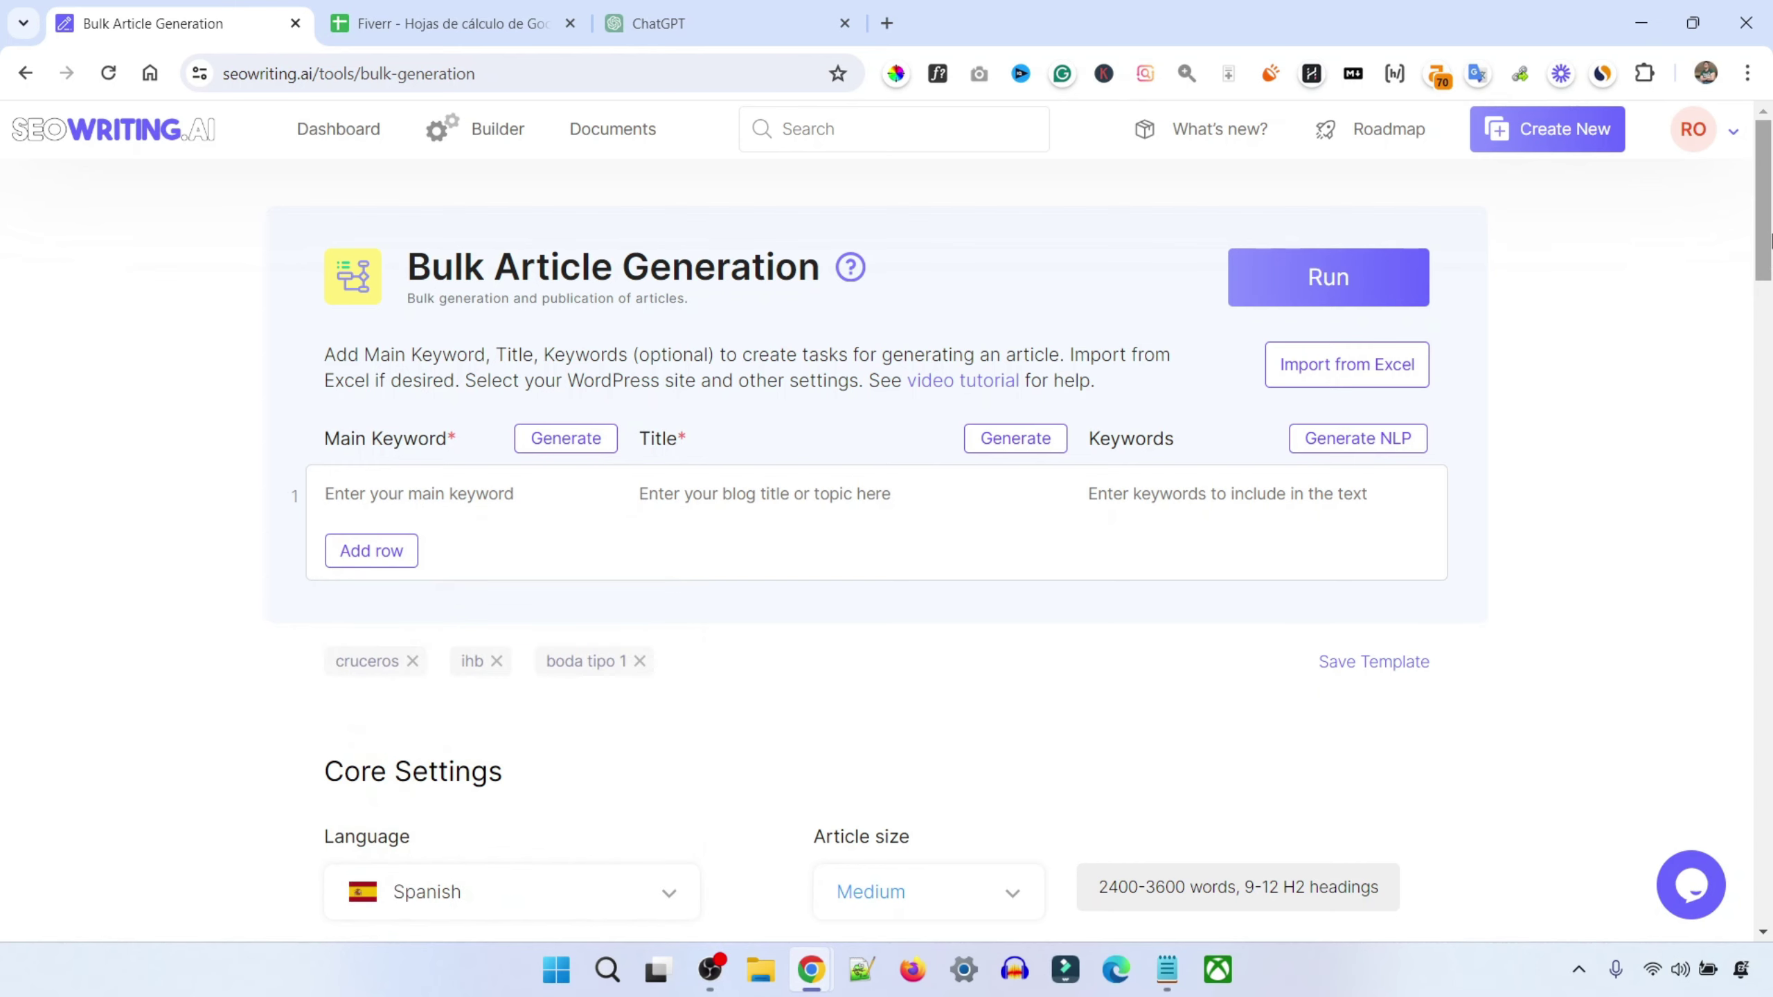
# Fill the Main Keyword rows in SEOWriting with the Spanish keywords from A2:A58 of the Fiverr spreadsheet
pyautogui.click(423, 21)
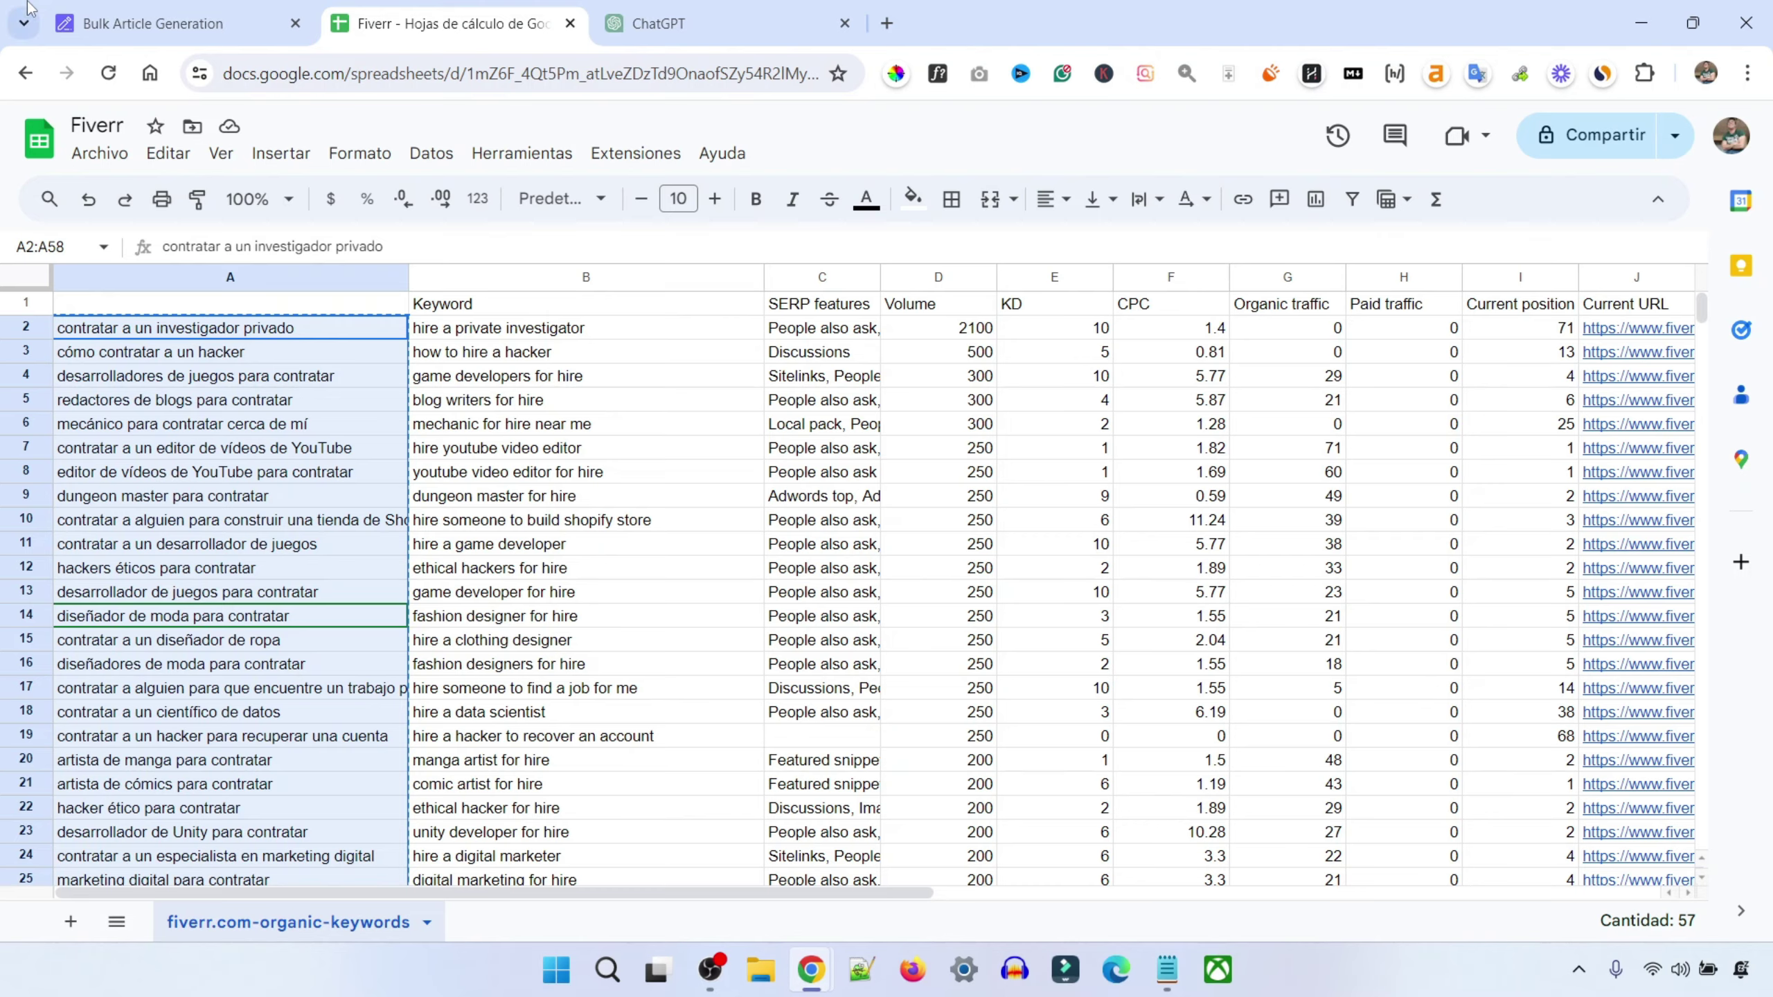
pyautogui.click(173, 10)
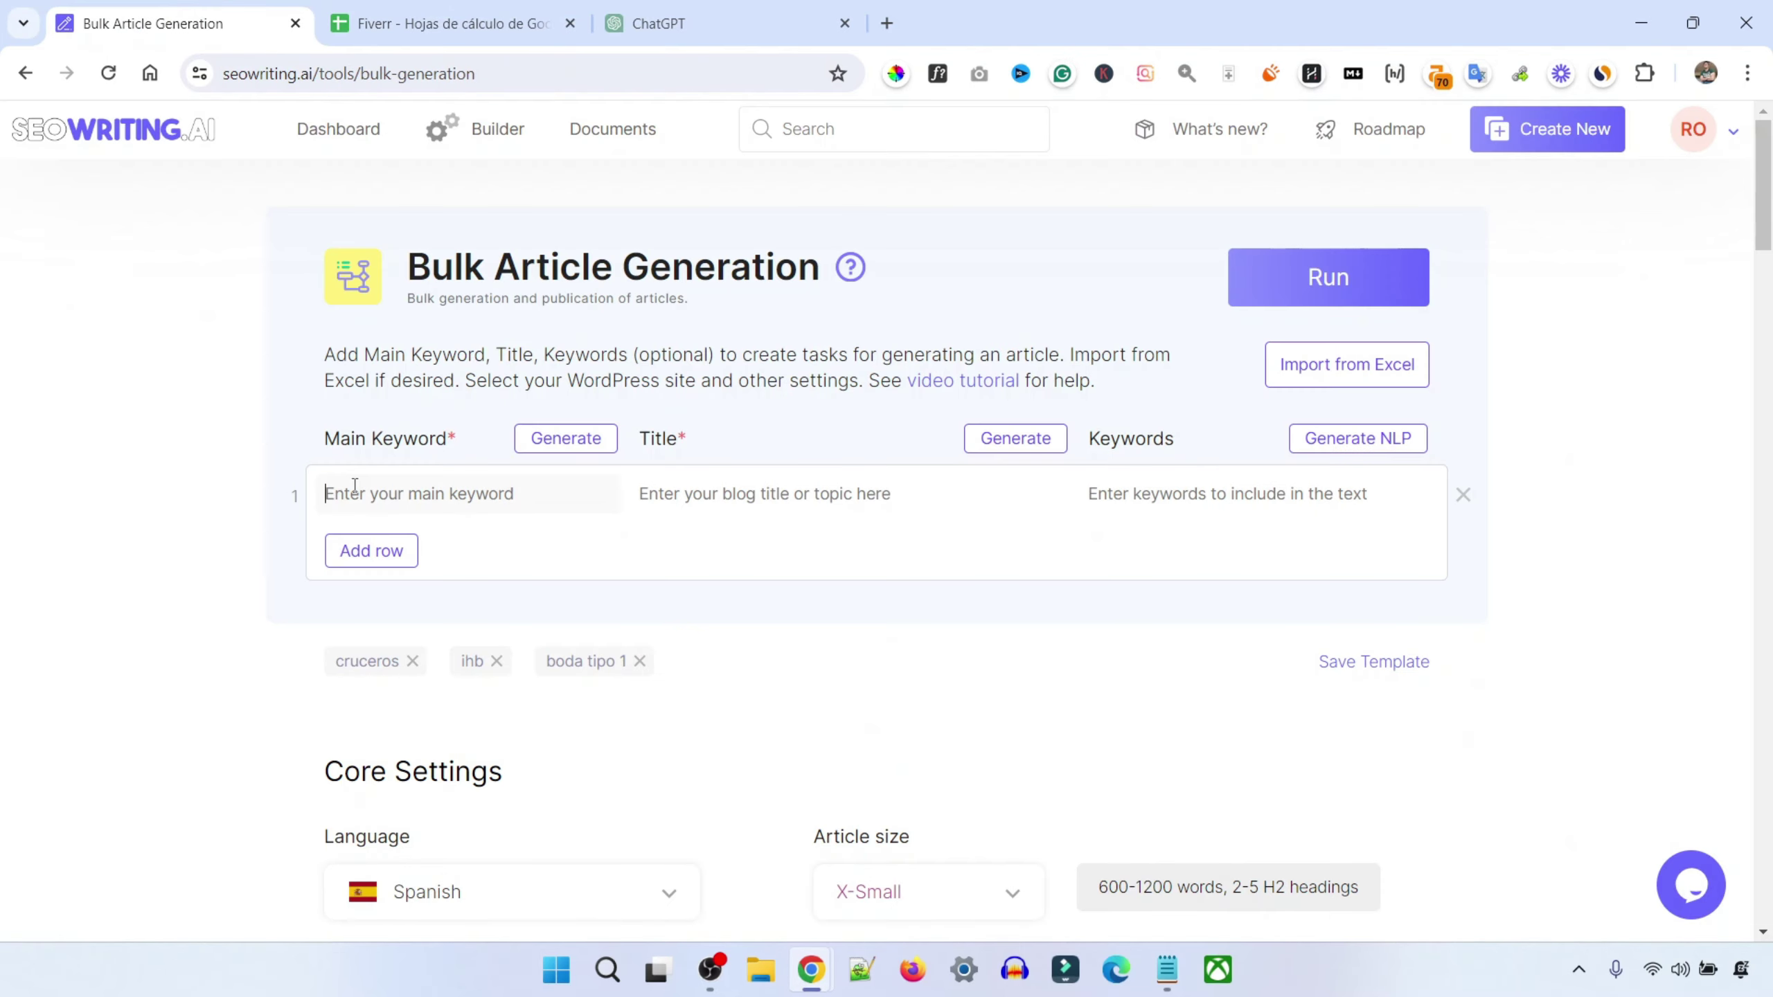
pyautogui.hotkey('ctrl', 'v')
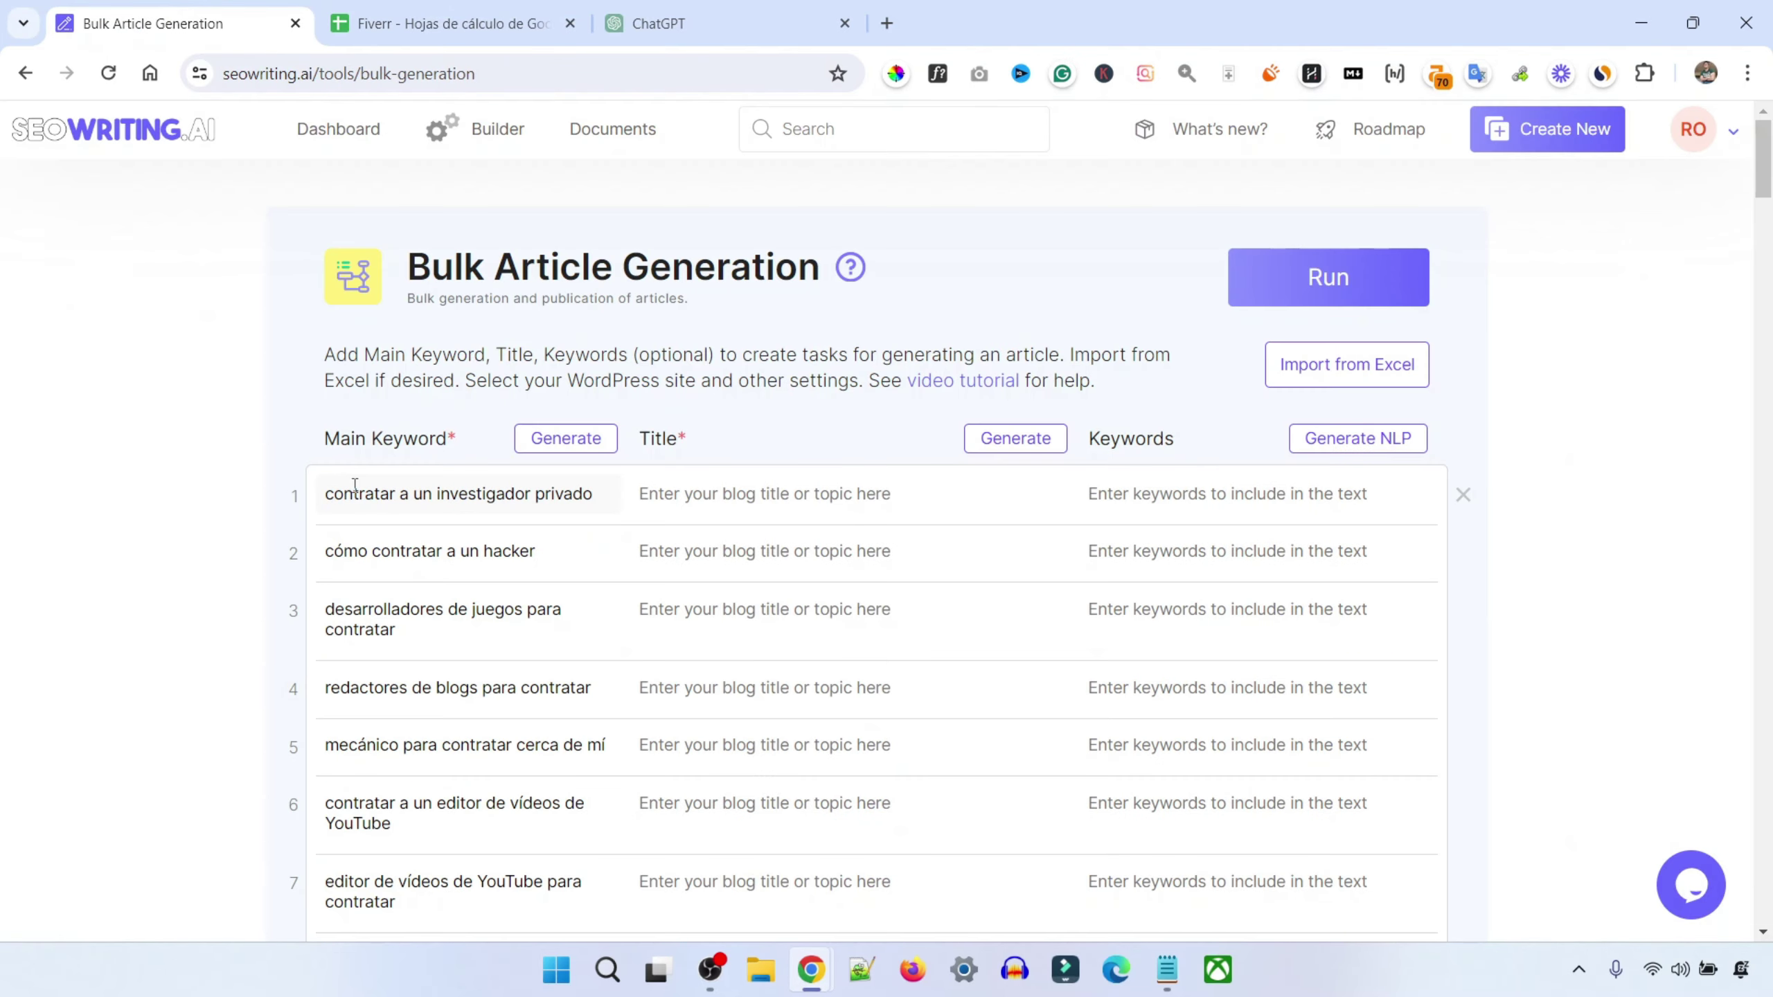
# Set the tone of voice to Informational and the article size to Small in the Core Settings
pyautogui.scroll(-15, 354, 484)
pyautogui.click(432, 480)
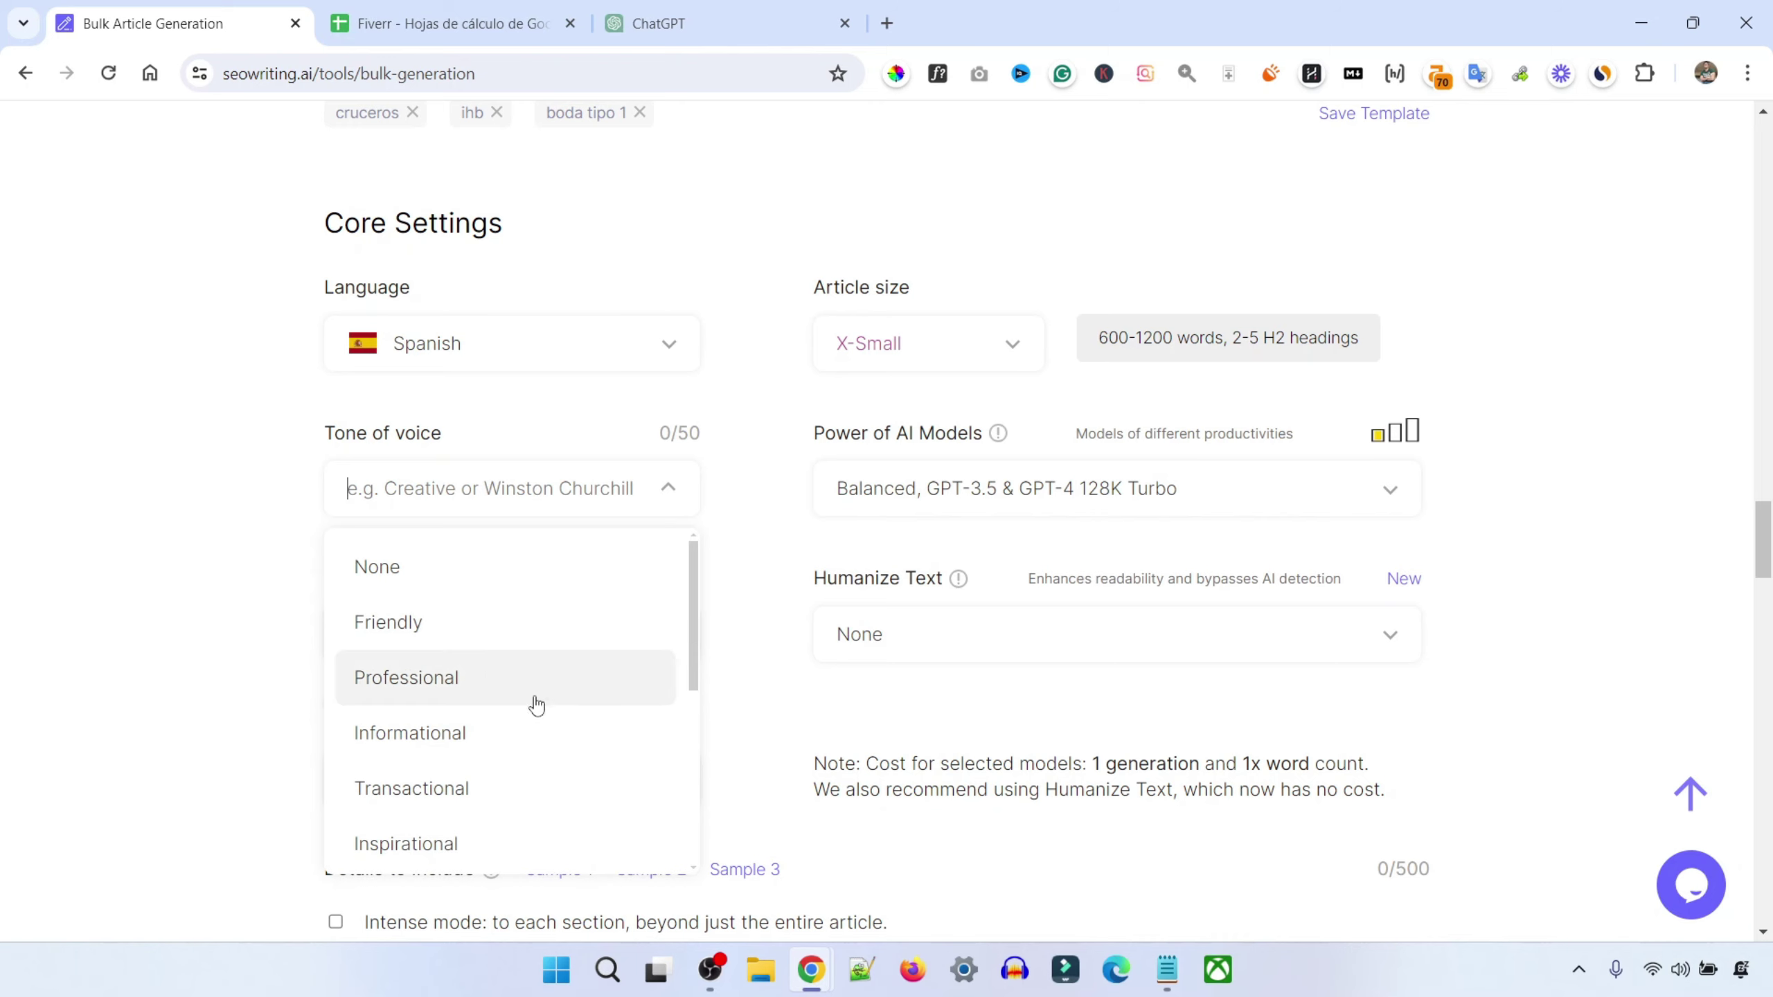
pyautogui.click(427, 739)
pyautogui.scroll(-1, 698, 489)
pyautogui.click(900, 255)
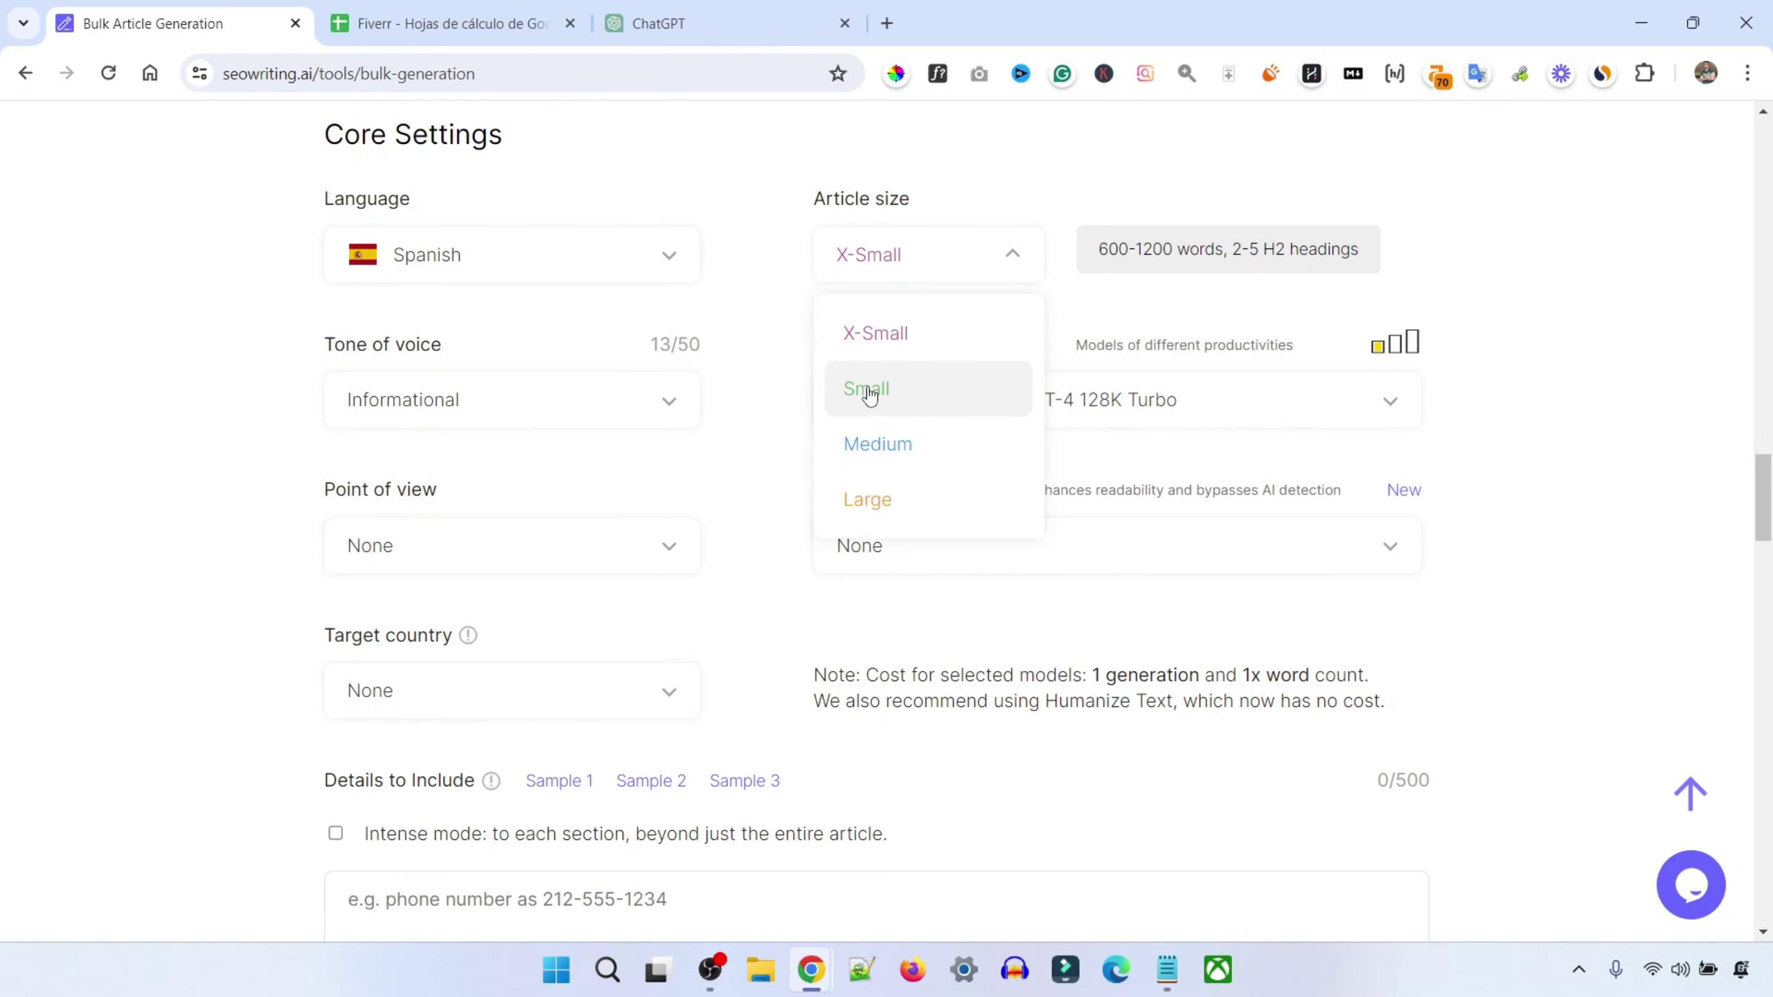
pyautogui.click(866, 389)
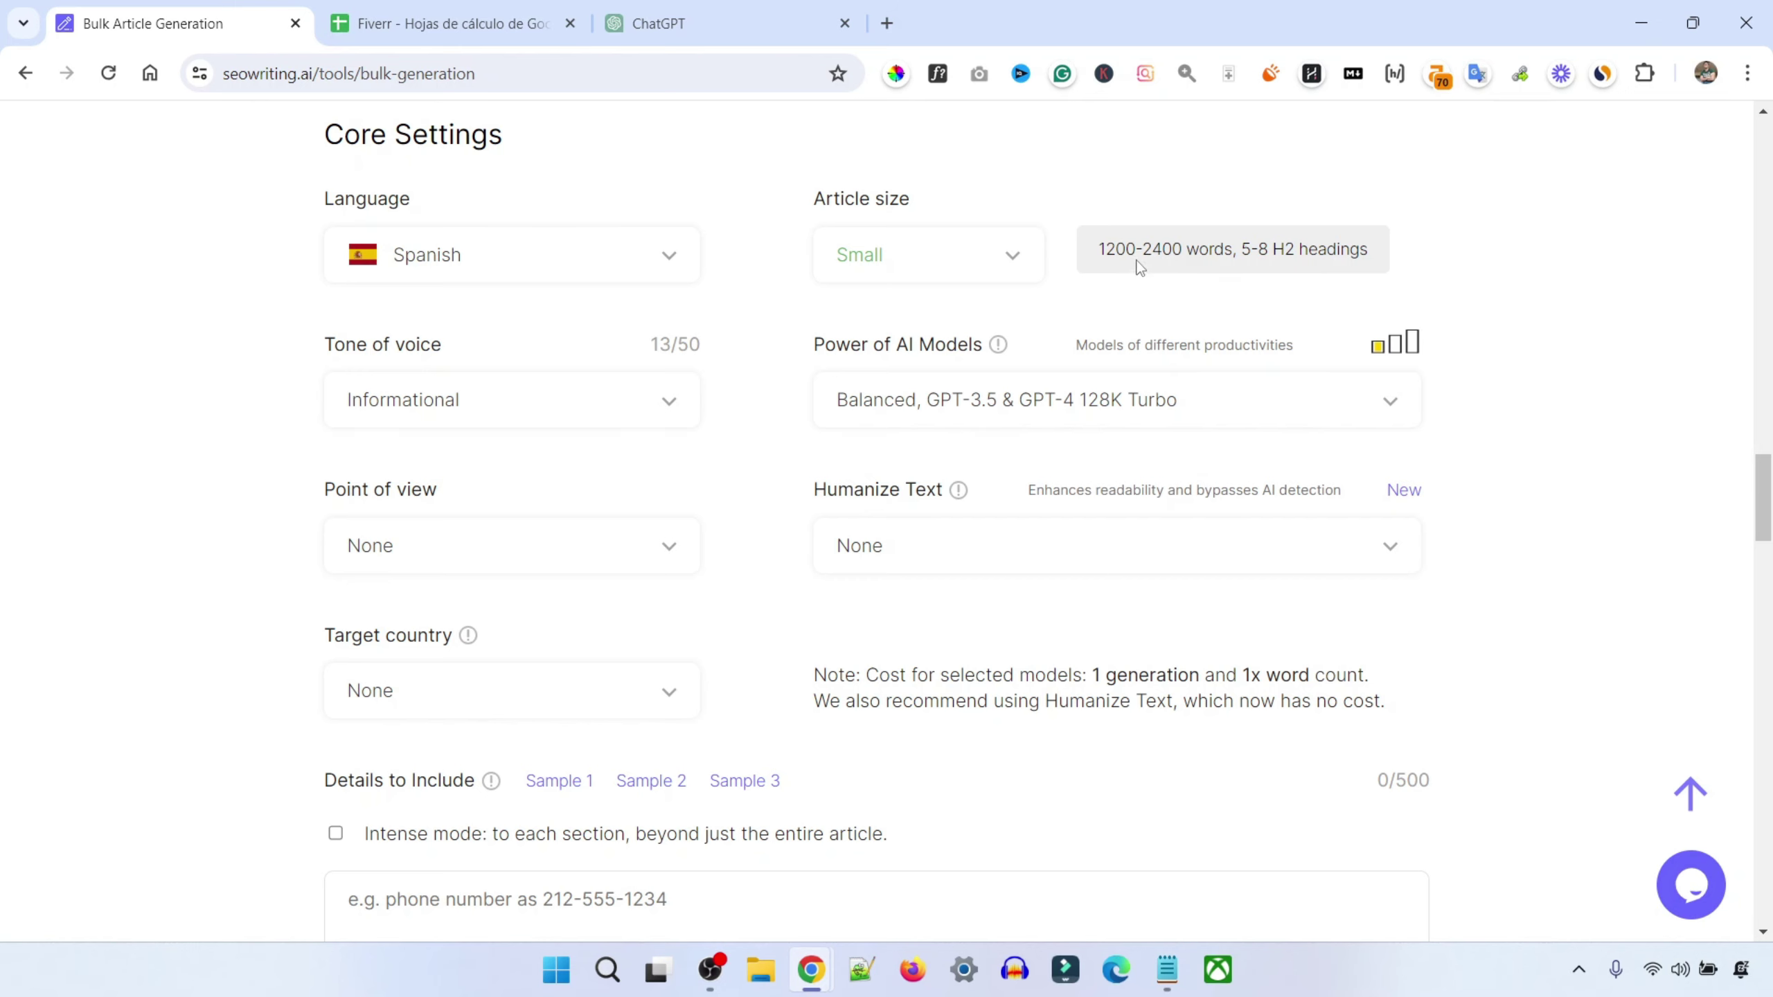
# Set both AI Images and YouTube videos to Yes in the Media Hub settings
pyautogui.scroll(-10, 406, 369)
pyautogui.click(396, 320)
pyautogui.click(373, 447)
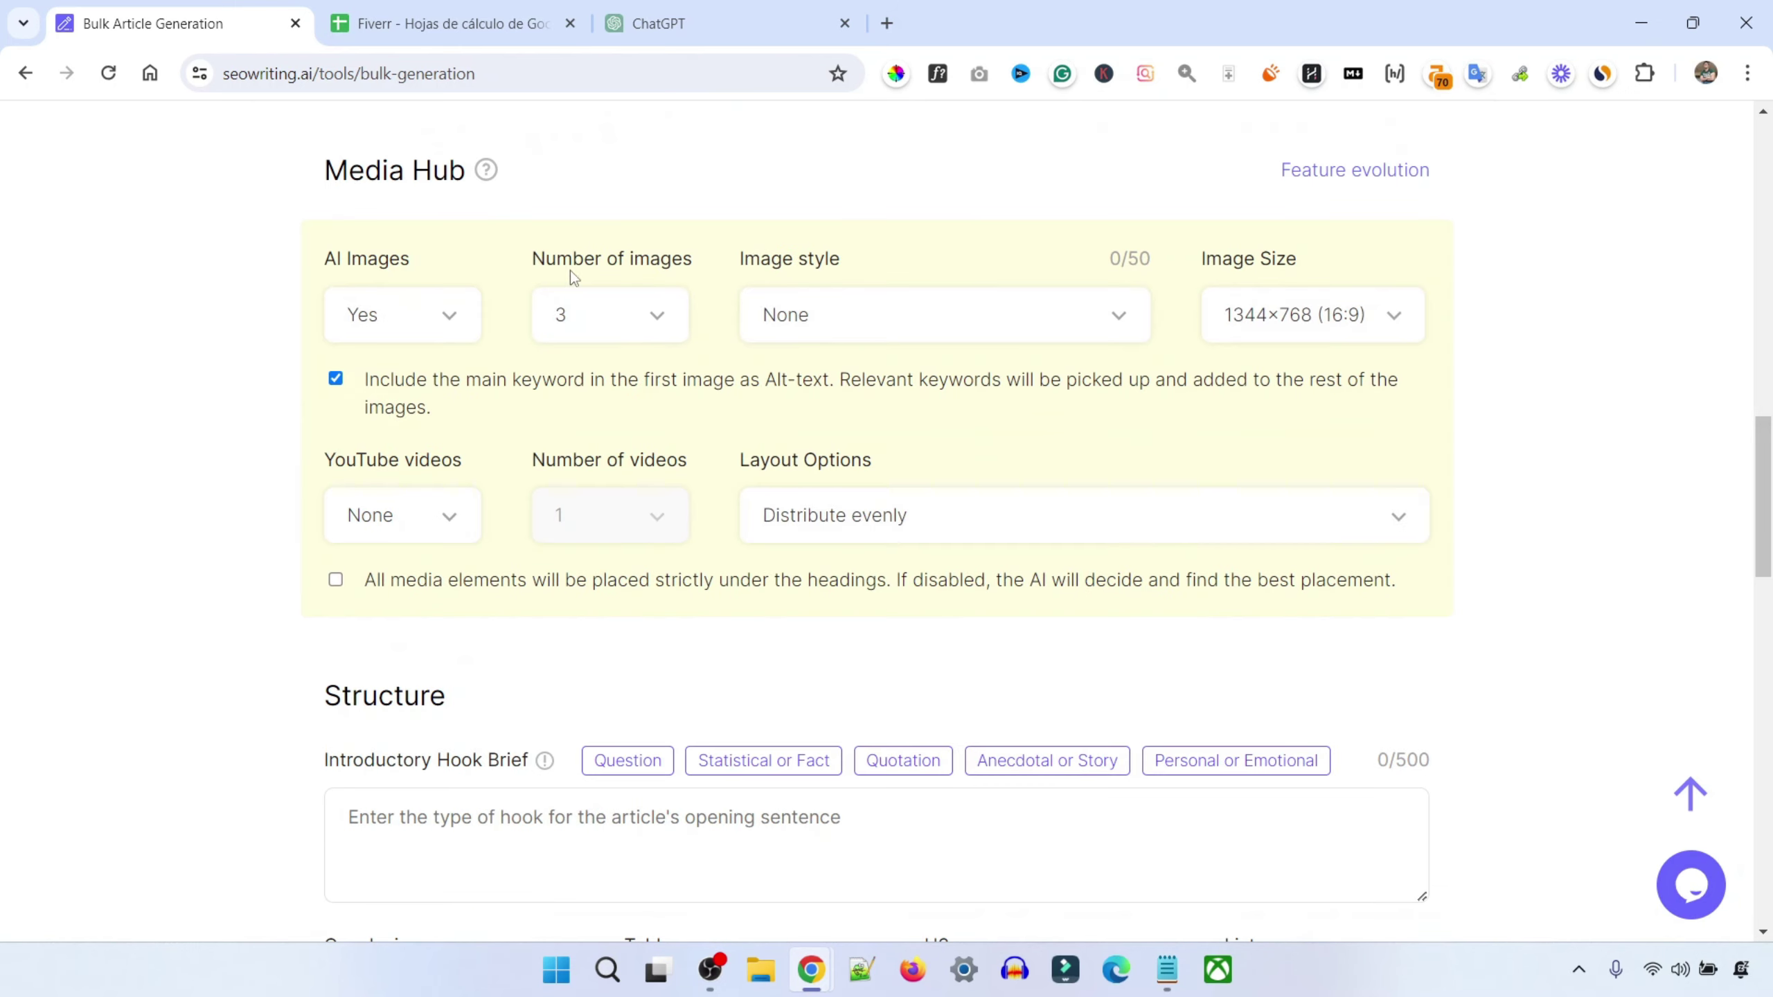
pyautogui.click(422, 546)
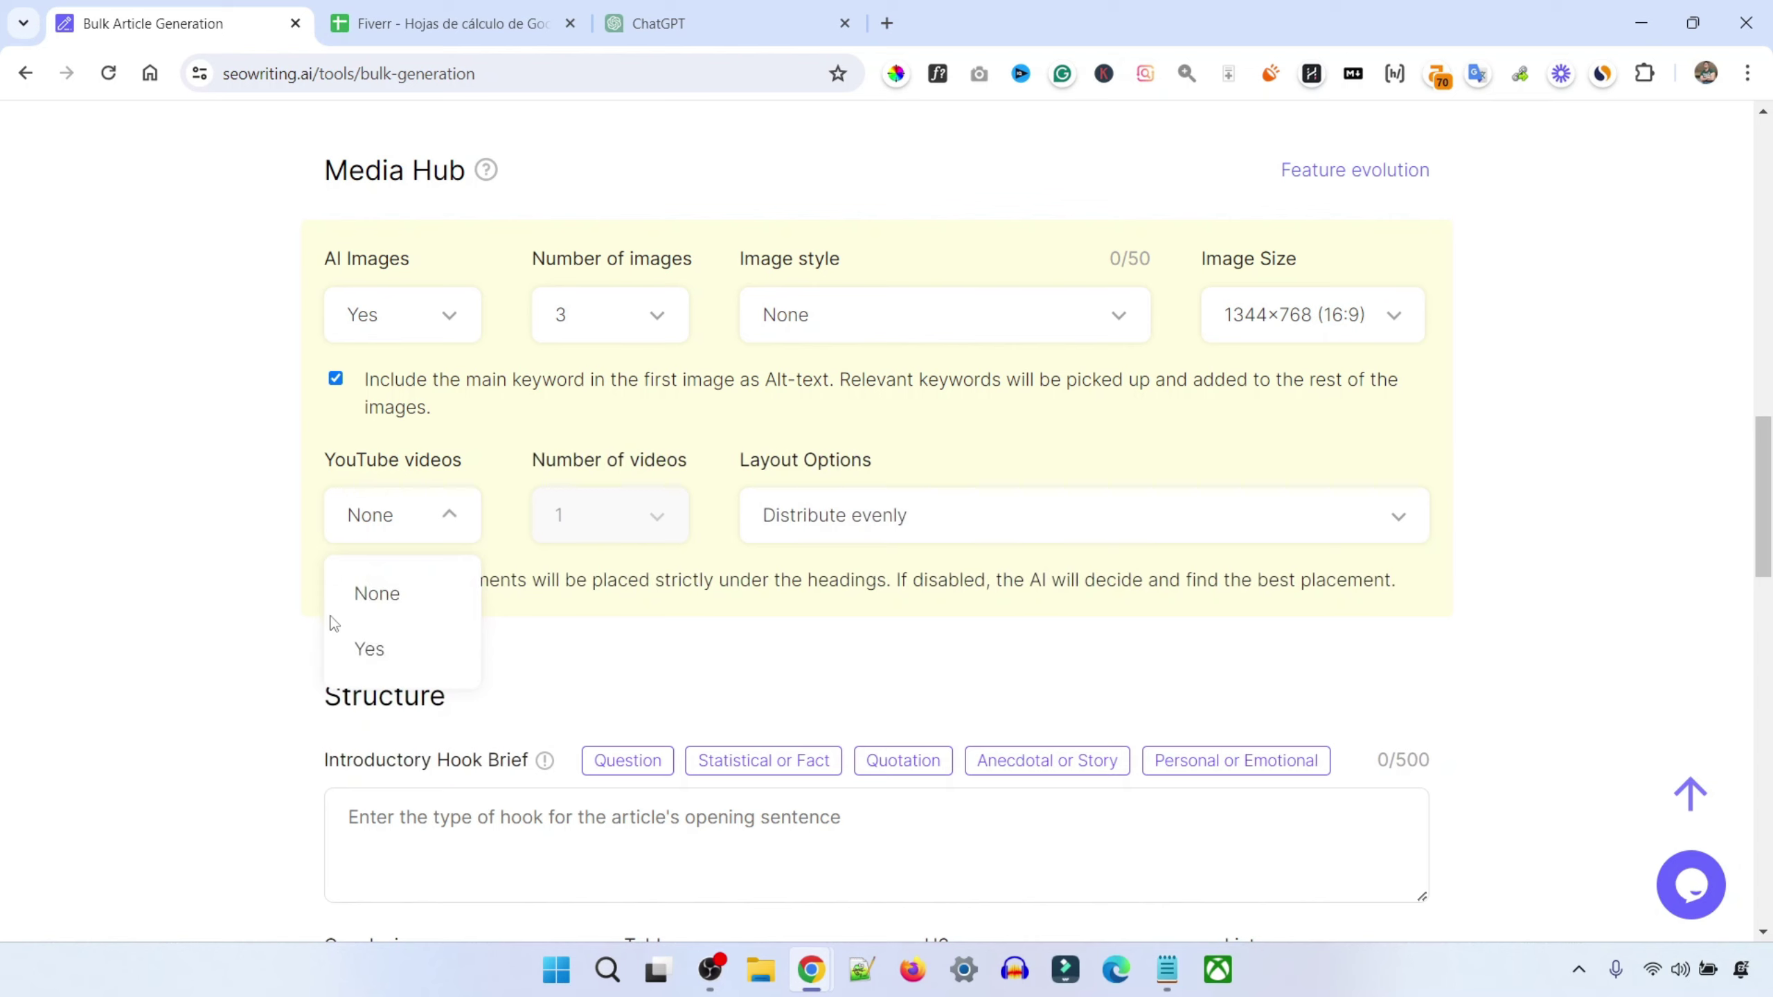
pyautogui.click(349, 646)
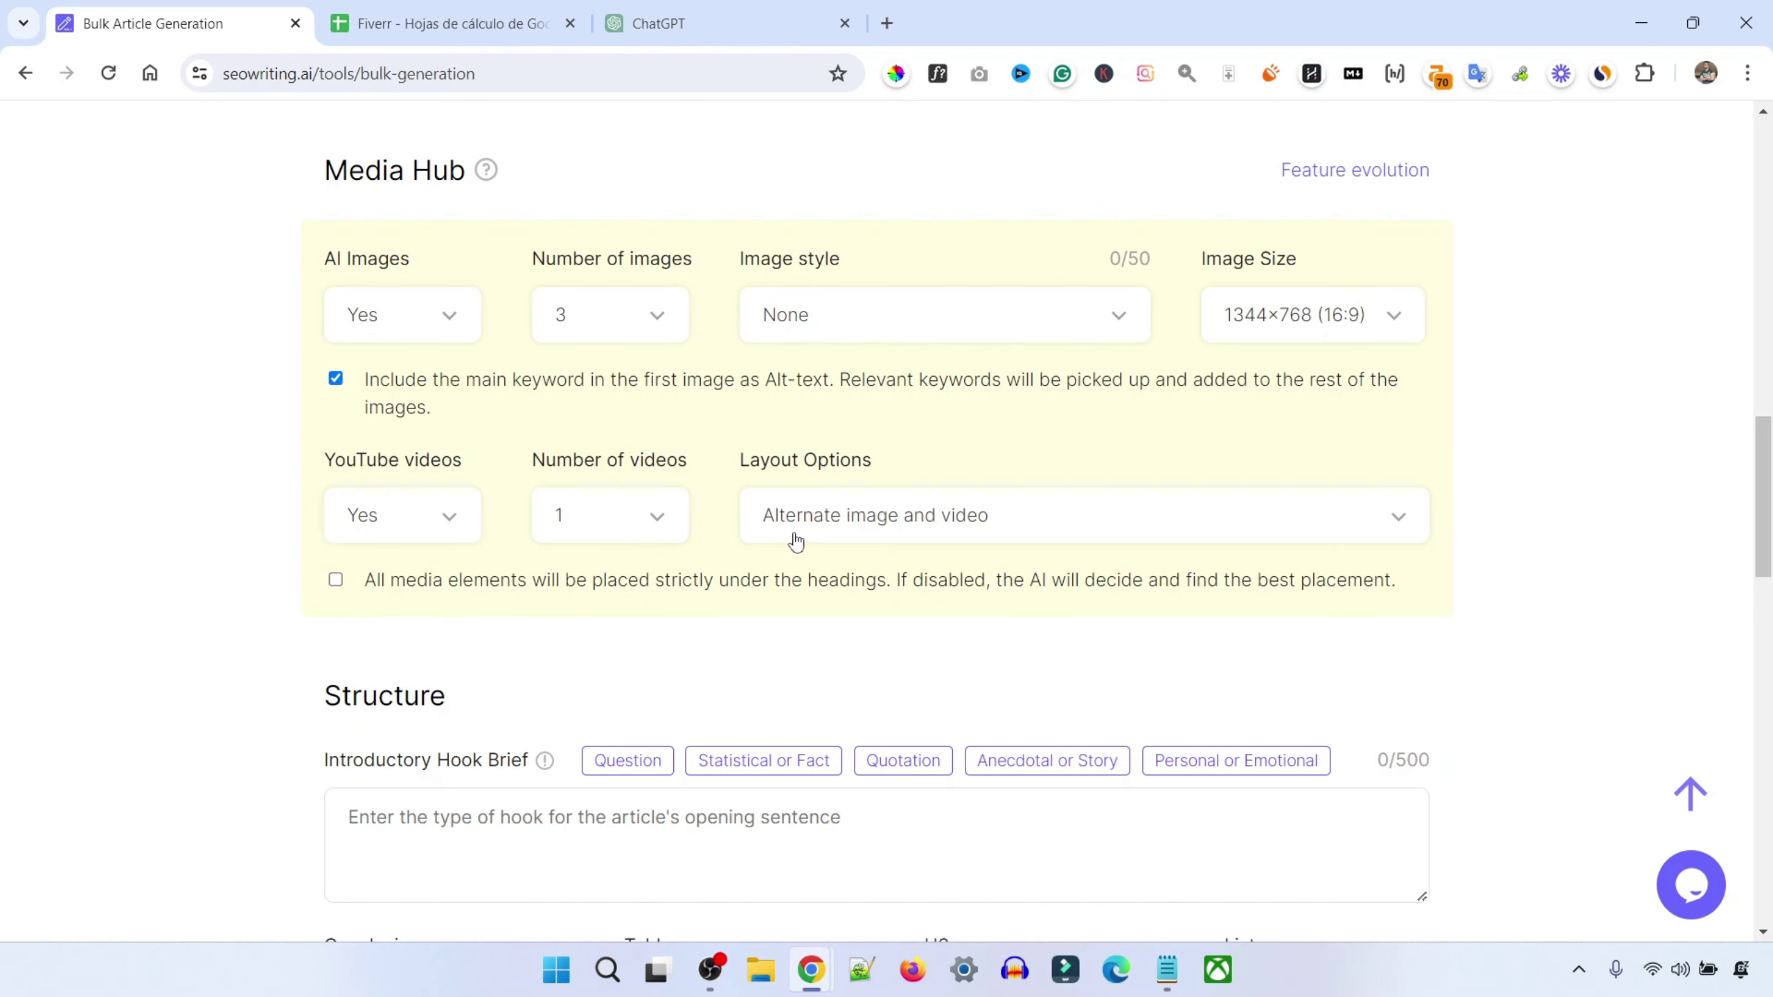
# Open the choices for the FAQ setting in the Structure section
pyautogui.moveTo(1769, 481); pyautogui.dragTo(1768, 583)
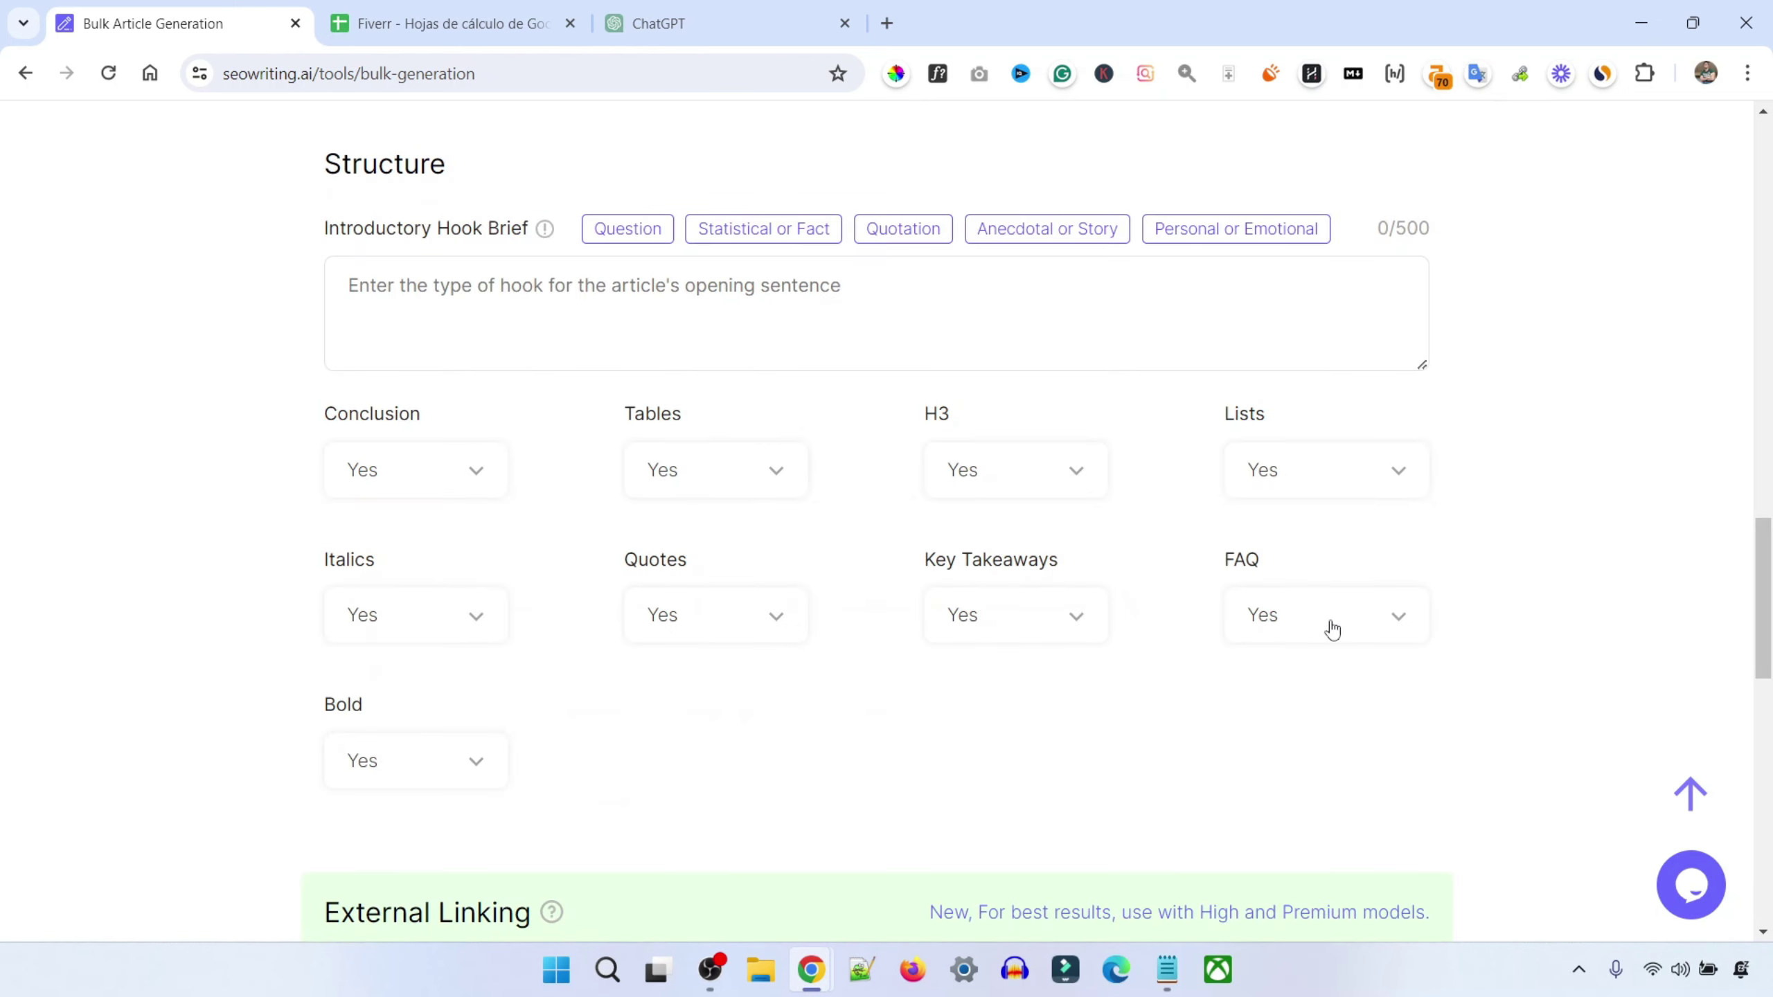
pyautogui.click(1265, 634)
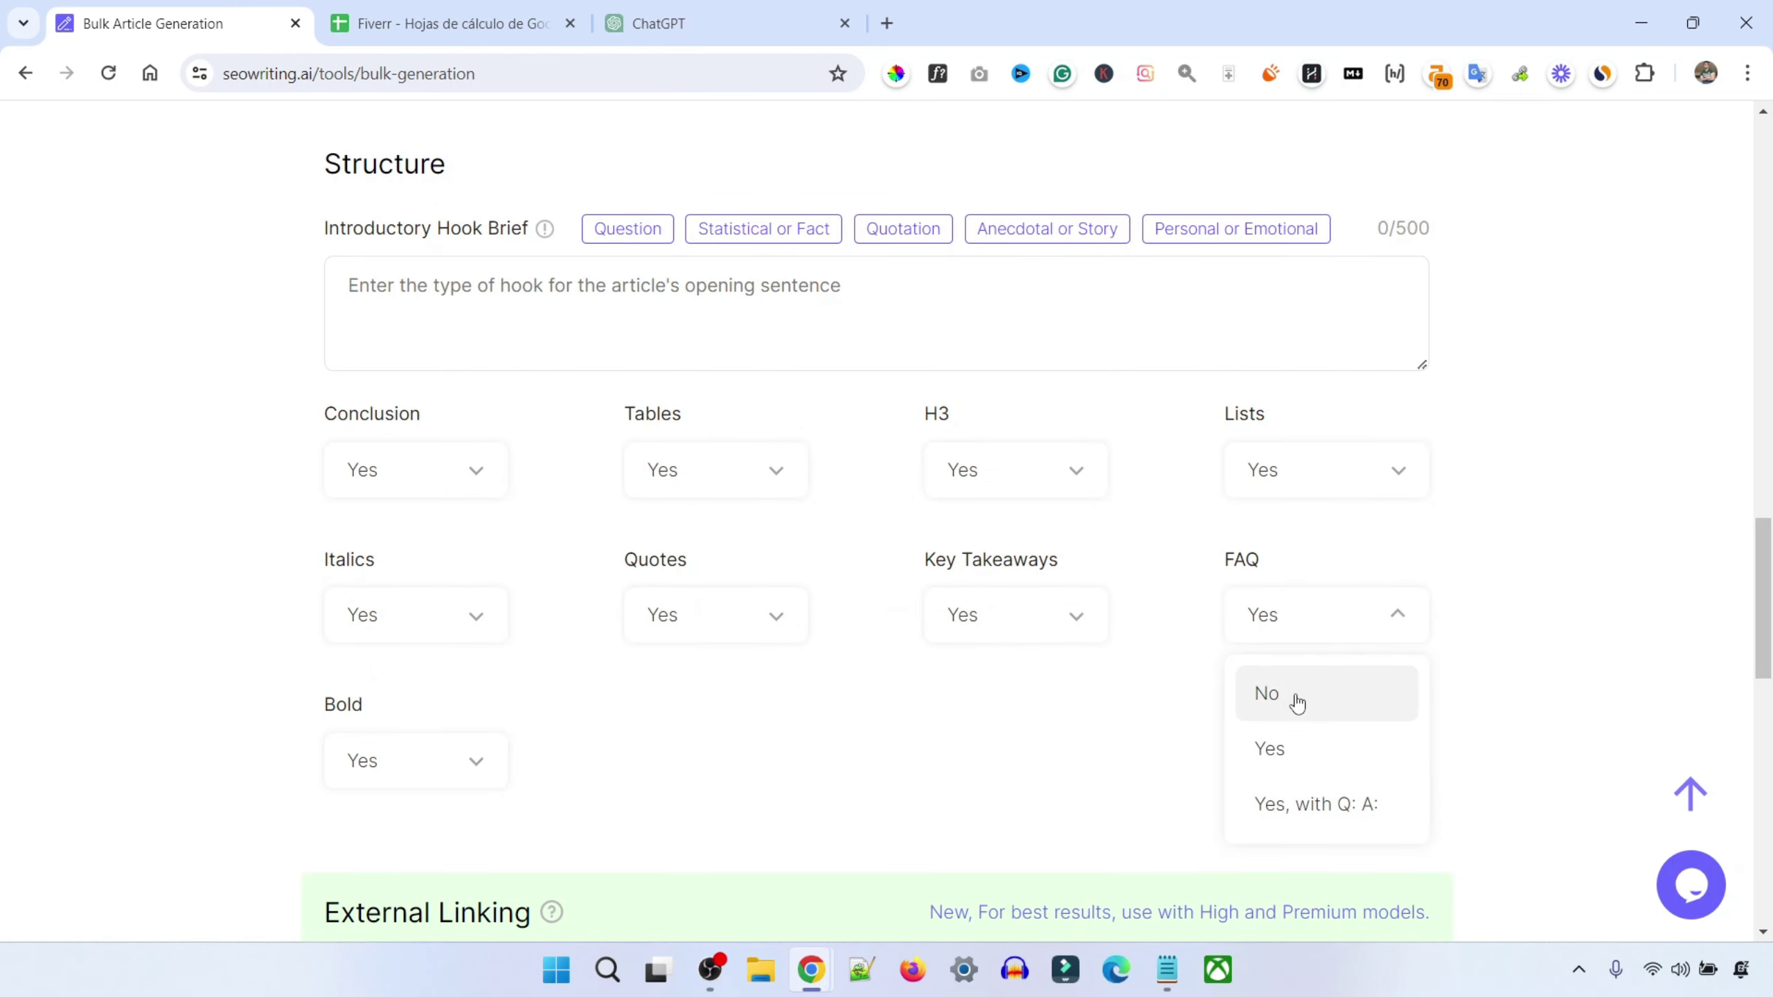
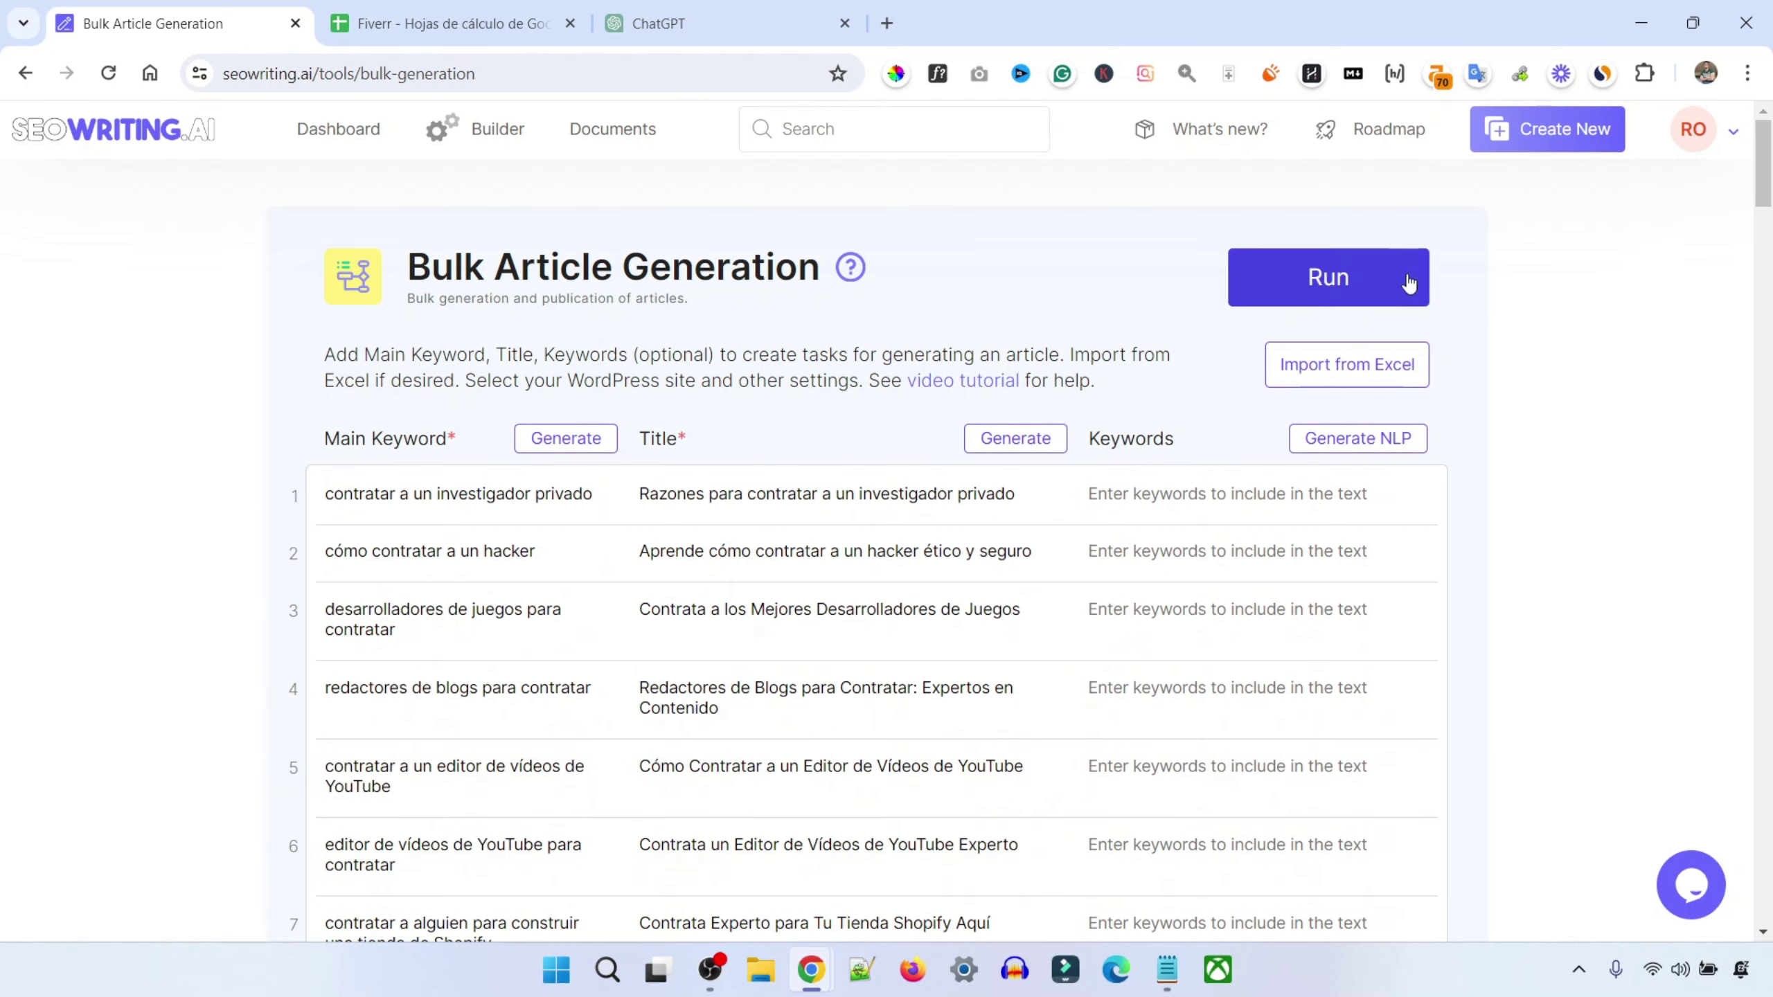
# Run the bulk article generation and confirm posting the articles to the WordPress site
pyautogui.click(1361, 275)
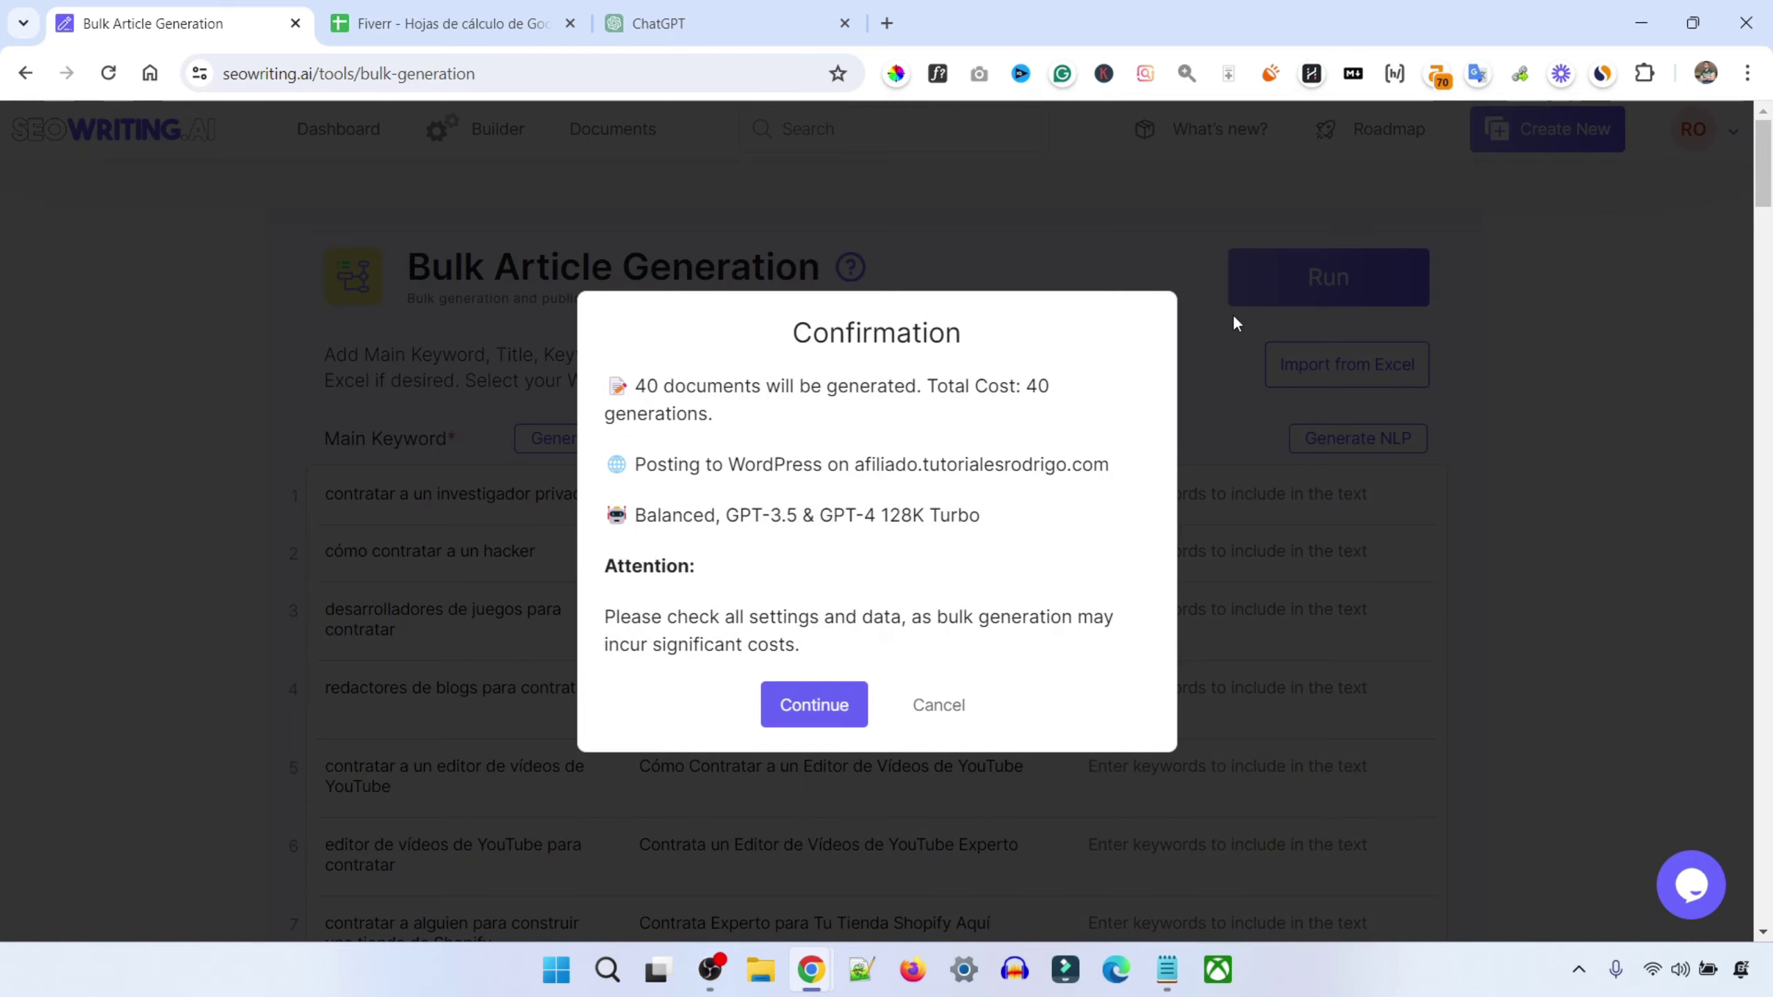
pyautogui.click(813, 712)
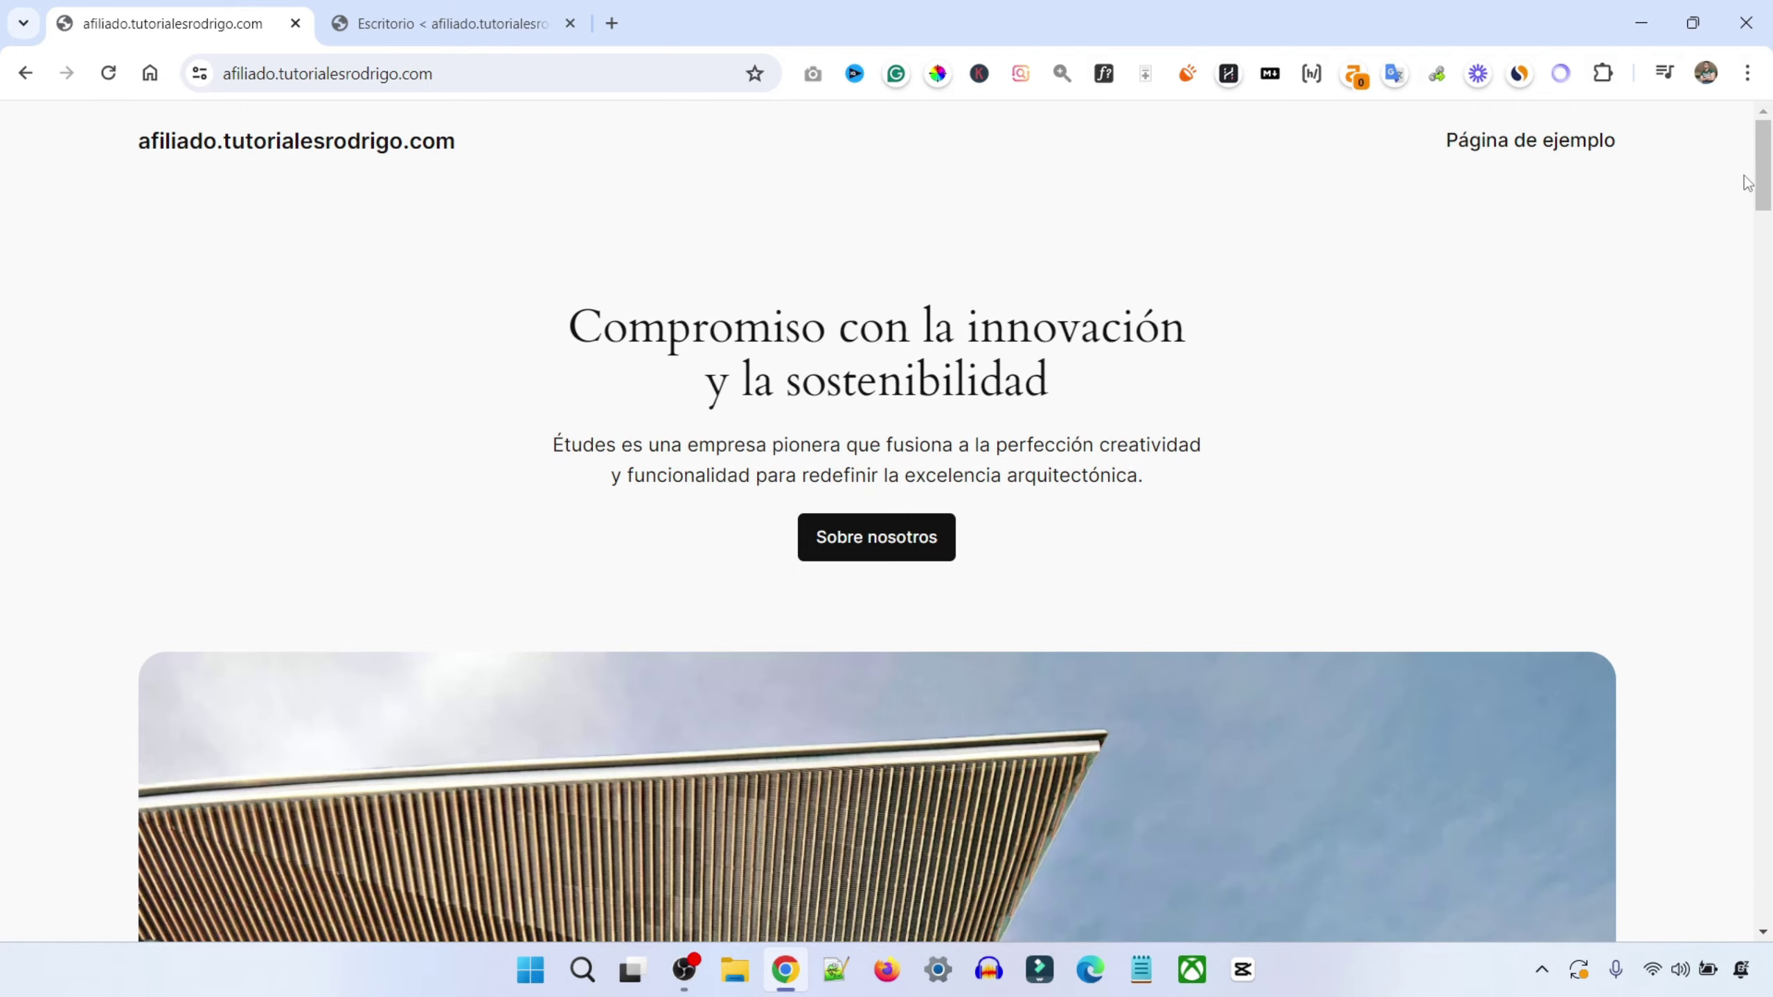
# Install the Blocksy theme on the WordPress site from the popular themes directory
pyautogui.moveTo(1761, 168)
pyautogui.mouseDown()
pyautogui.moveTo(1661, 801)
pyautogui.moveTo(1701, 674)
pyautogui.moveTo(1685, 724)
pyautogui.moveTo(1770, 140)
pyautogui.mouseUp()
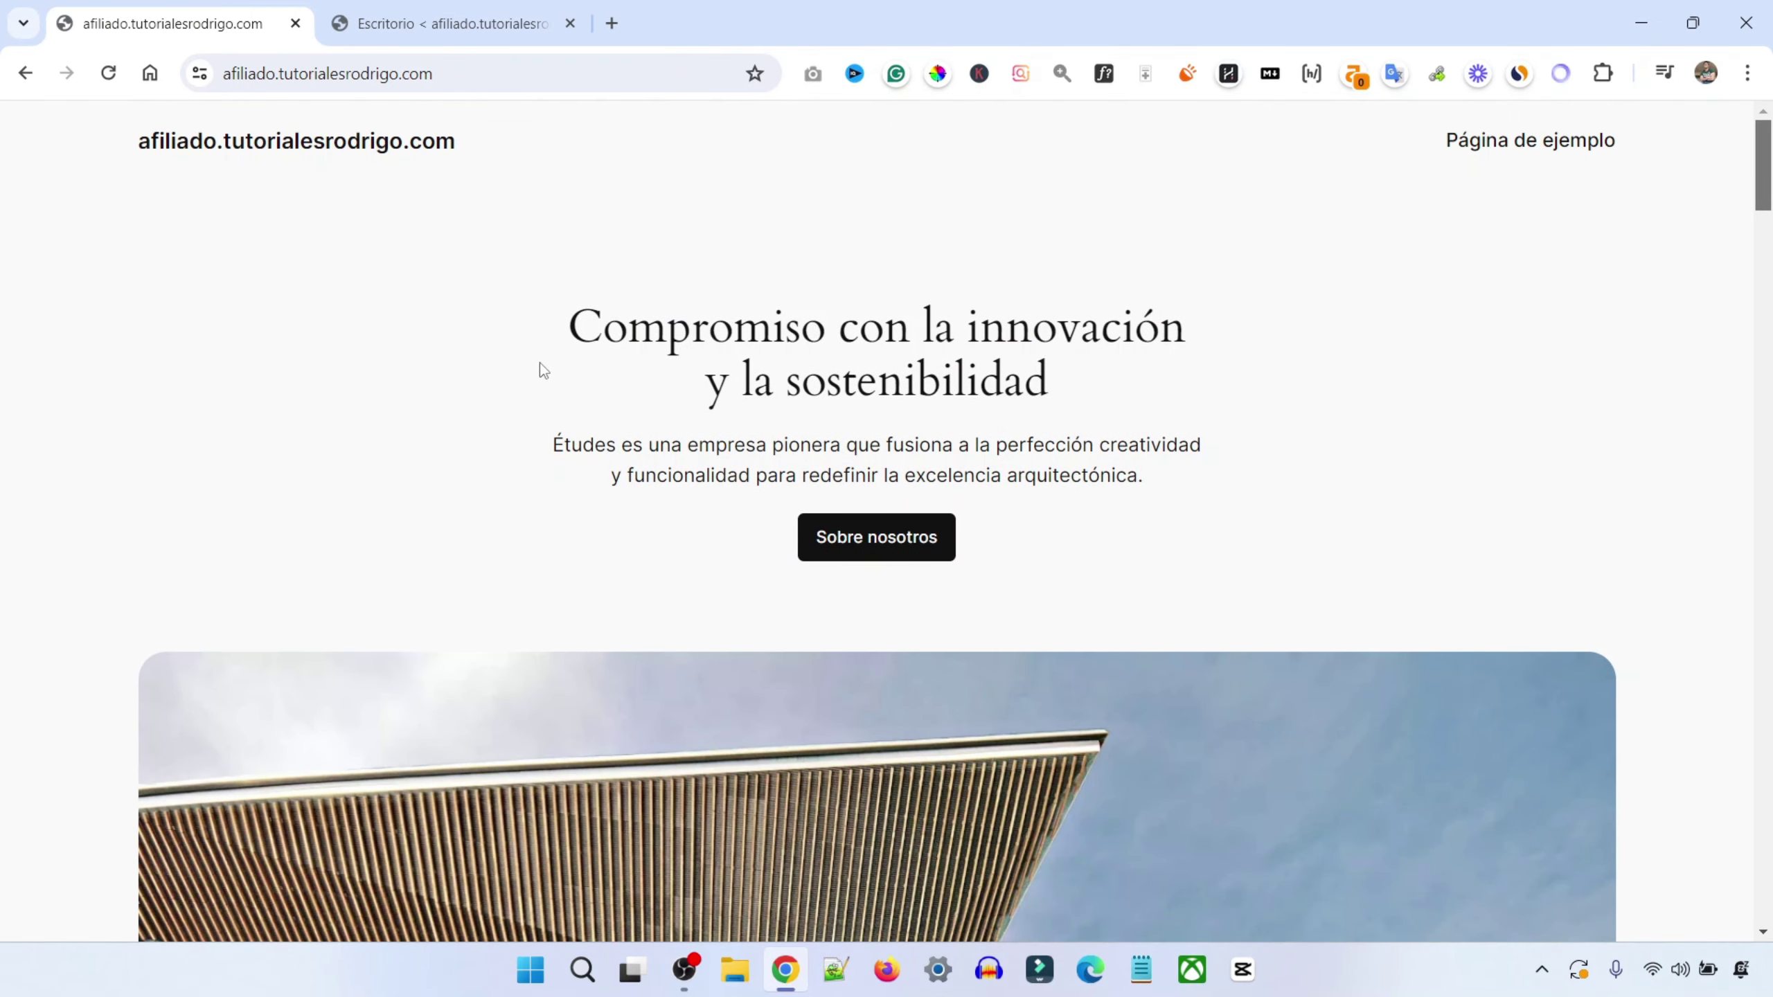
pyautogui.hotkey('ctrl', 'Tab')
pyautogui.moveTo(67, 518)
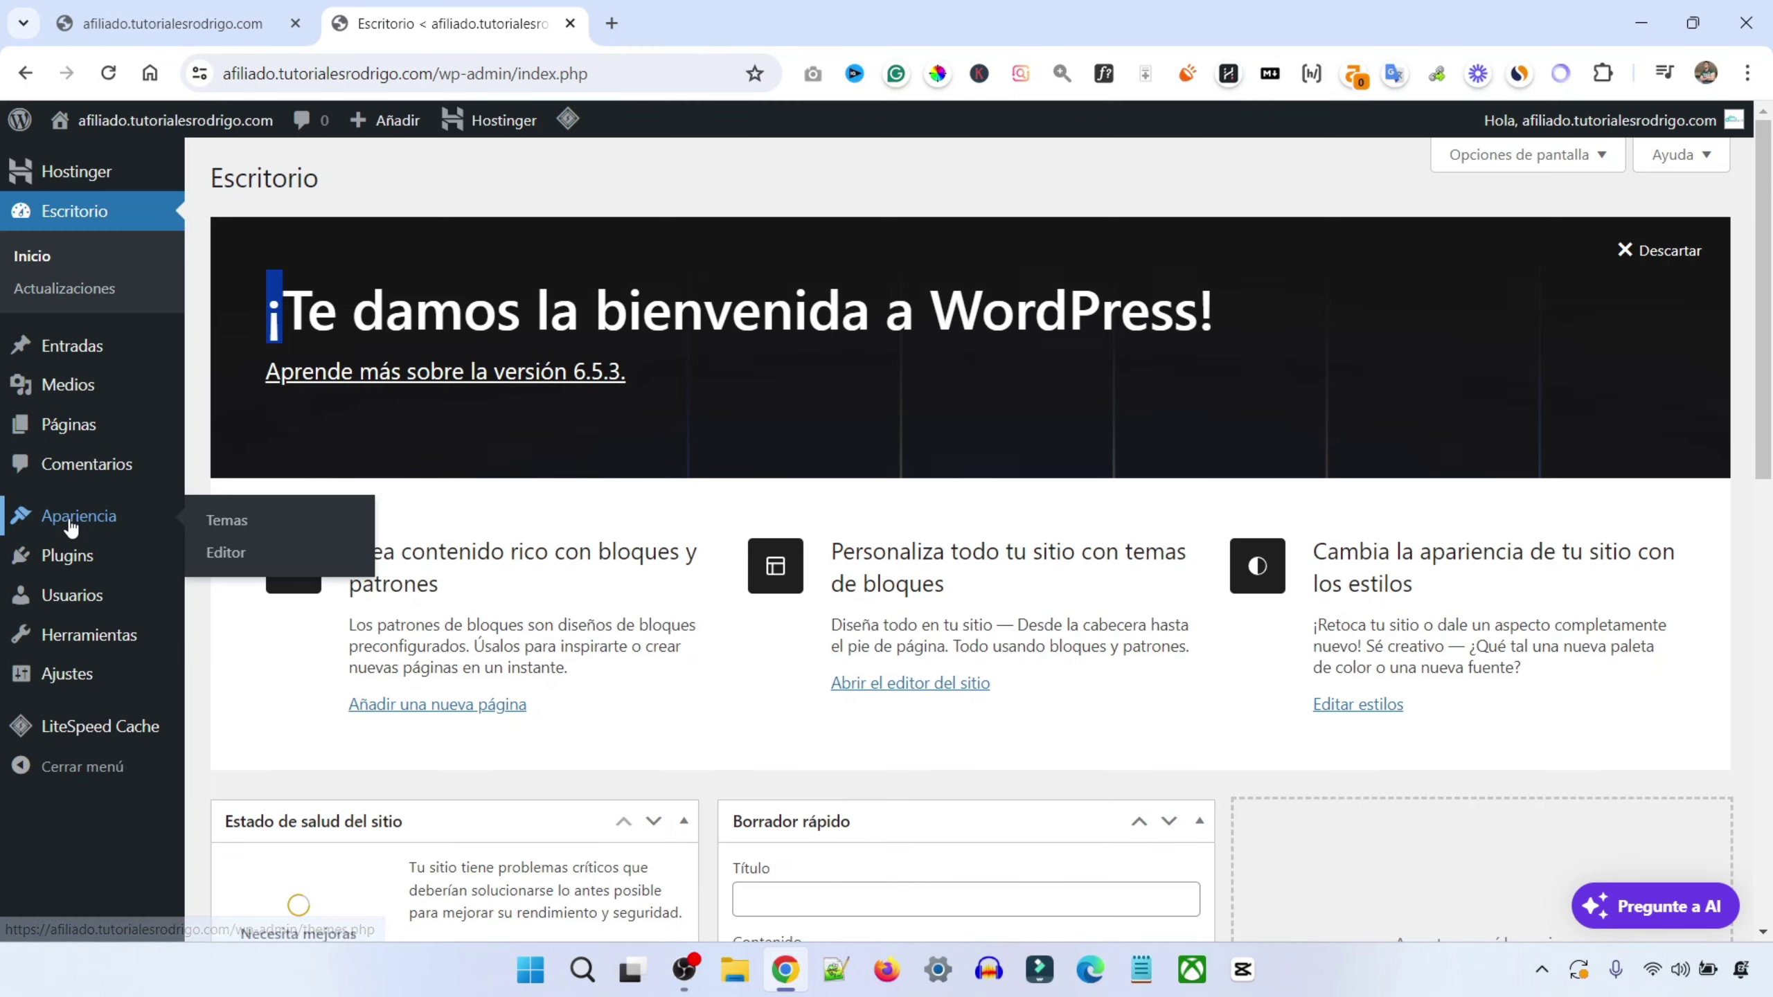
pyautogui.click(225, 521)
pyautogui.click(424, 185)
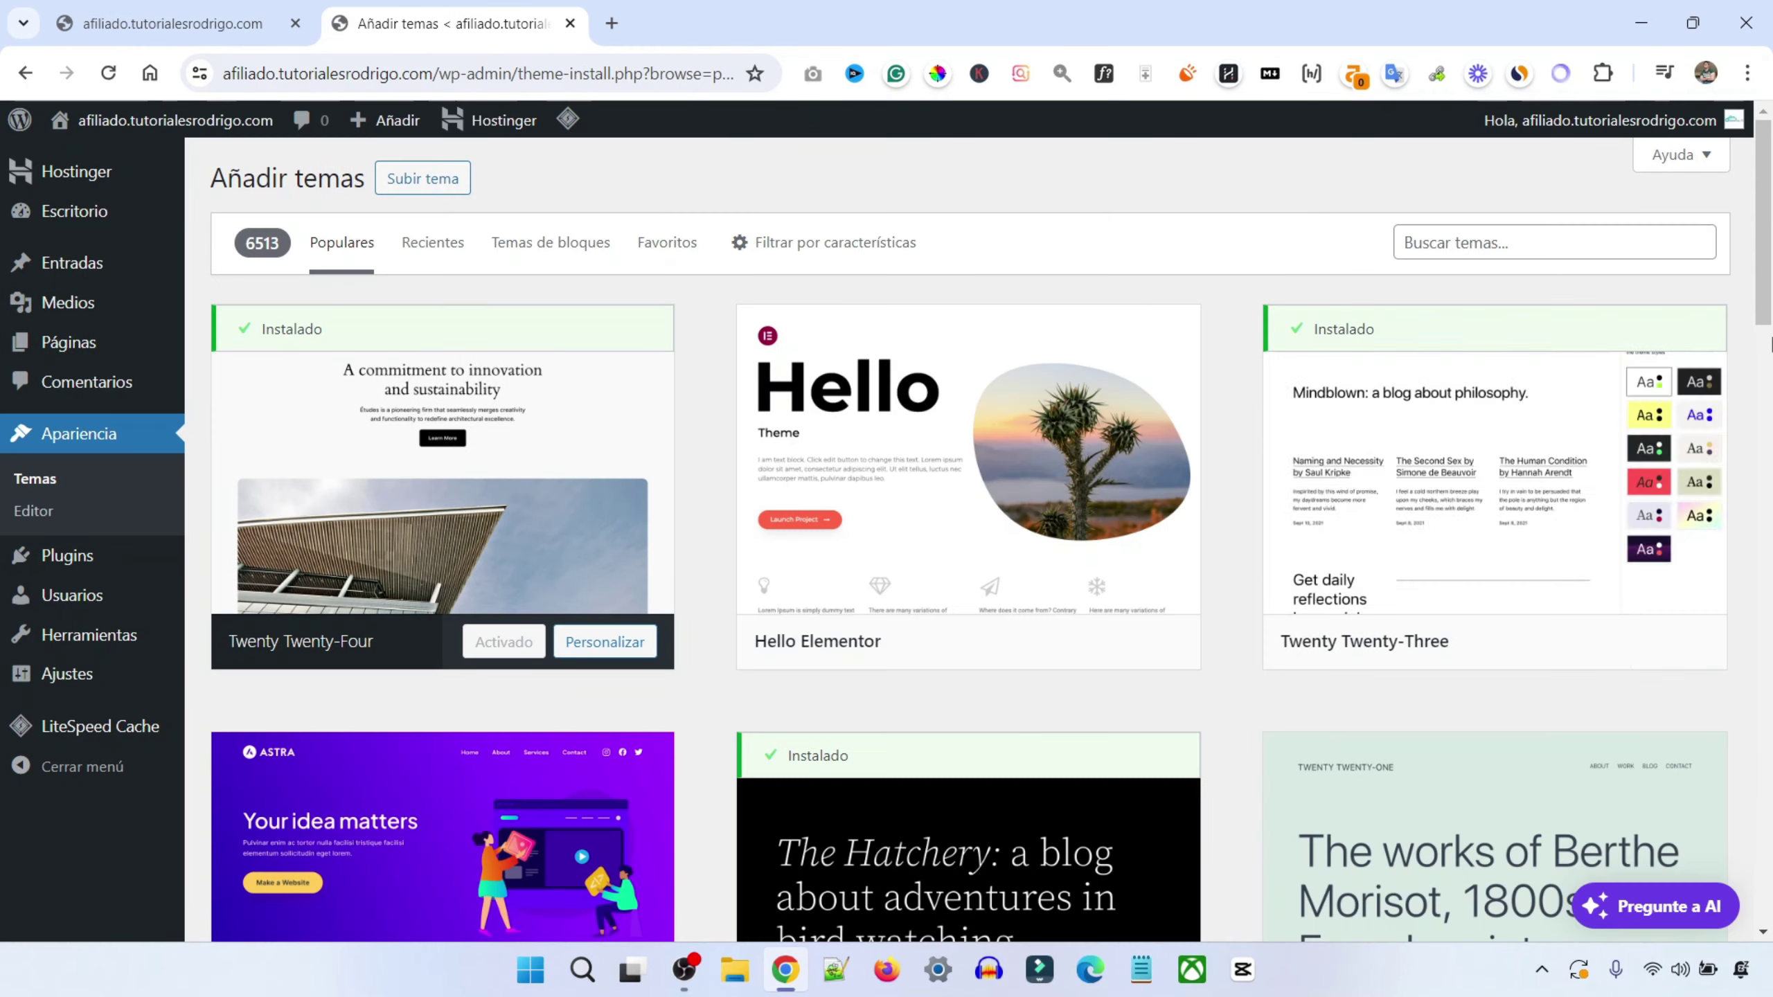
pyautogui.moveTo(1764, 241); pyautogui.dragTo(1764, 437)
pyautogui.scroll(-10, 850, 419)
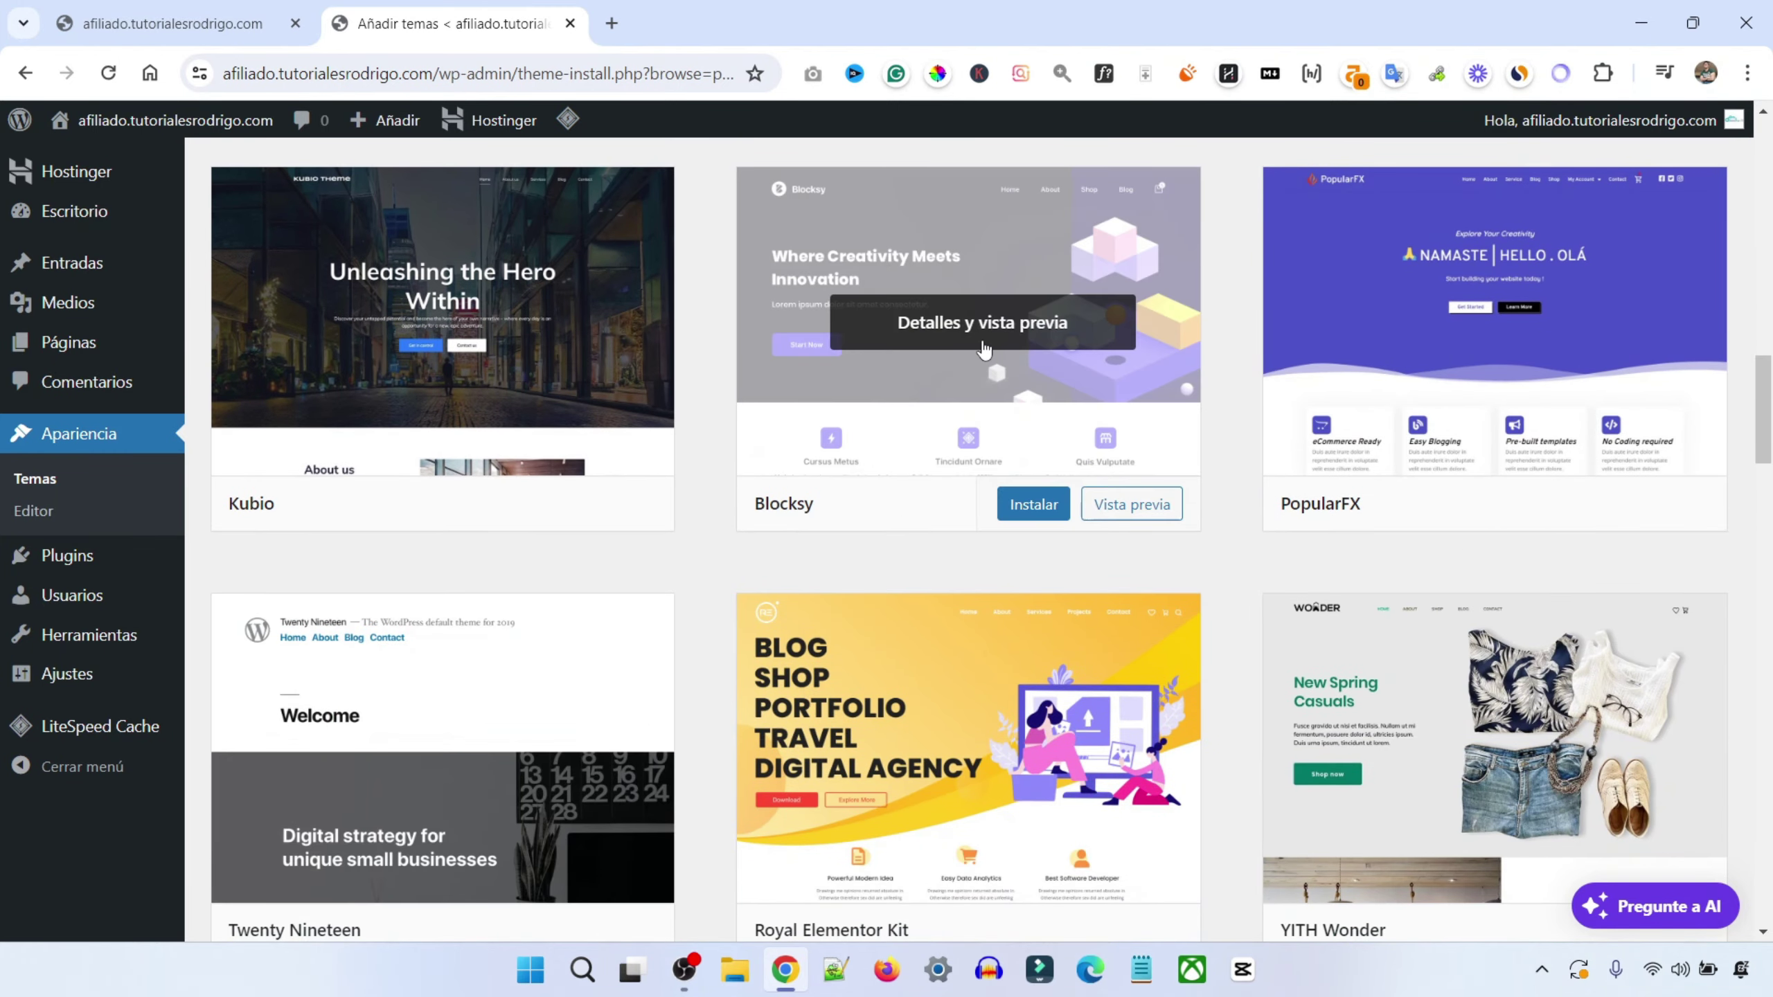
pyautogui.click(1038, 510)
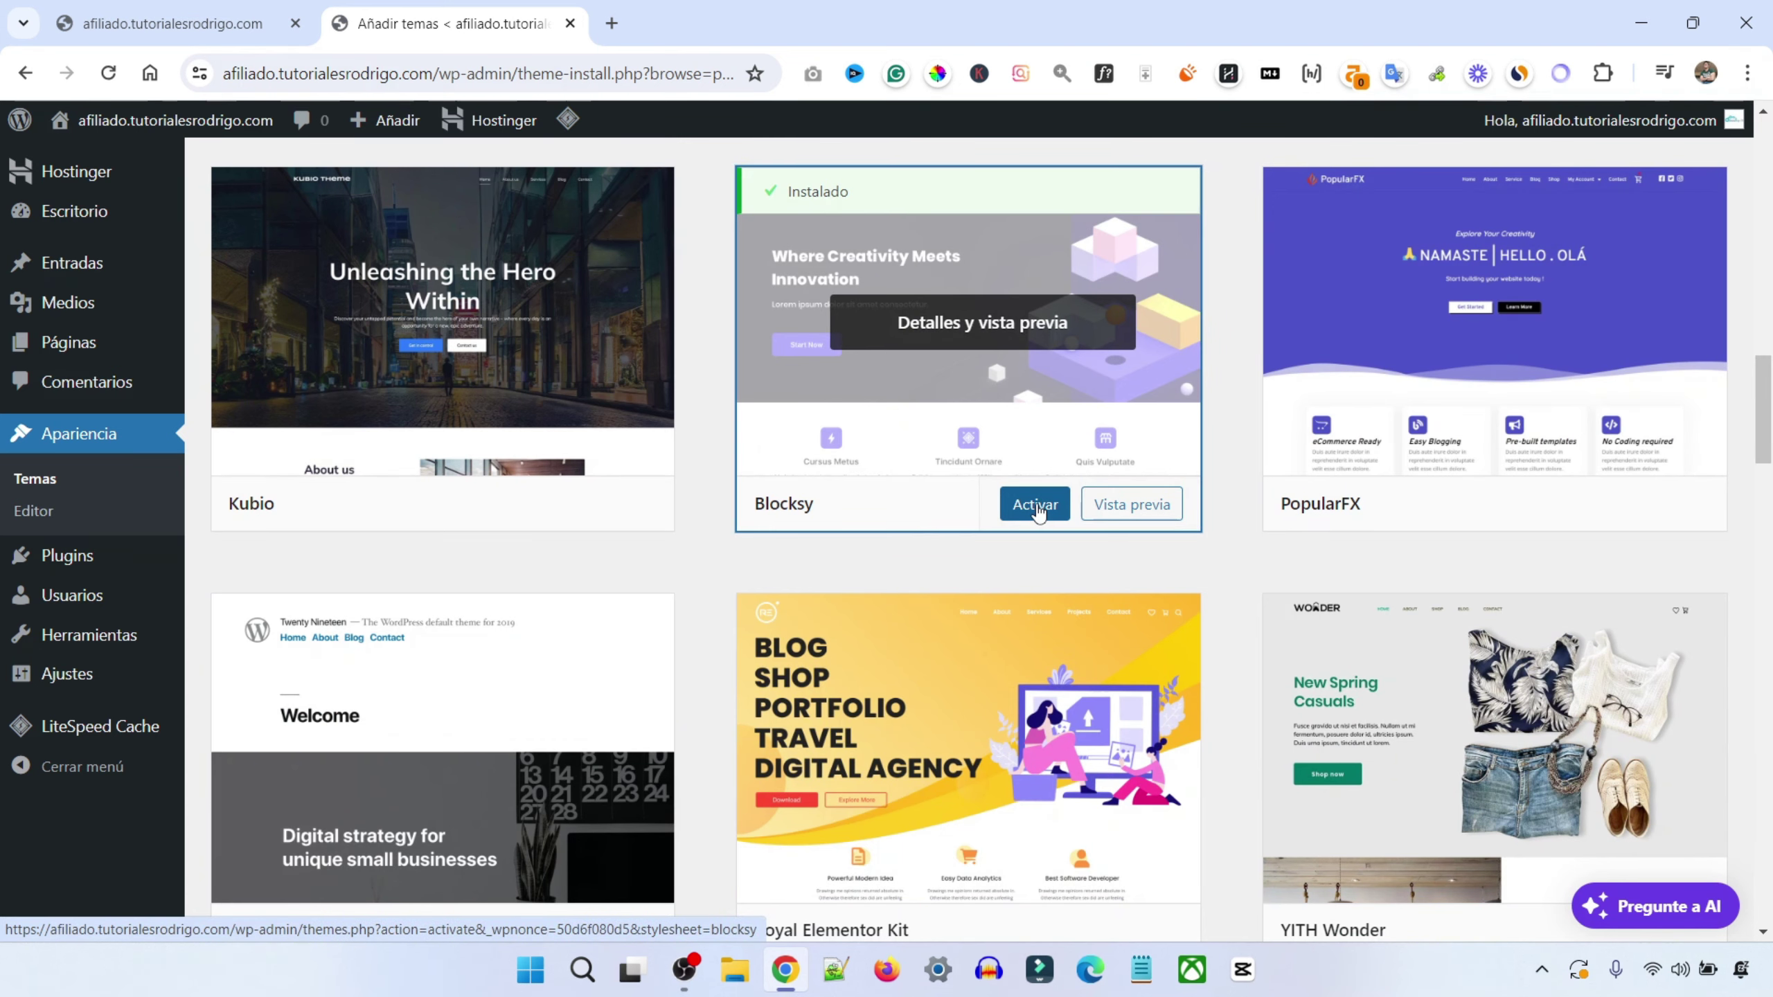
# Activate the Blocksy theme and install its recommended Blocksy Companion plugin
pyautogui.click(1038, 510)
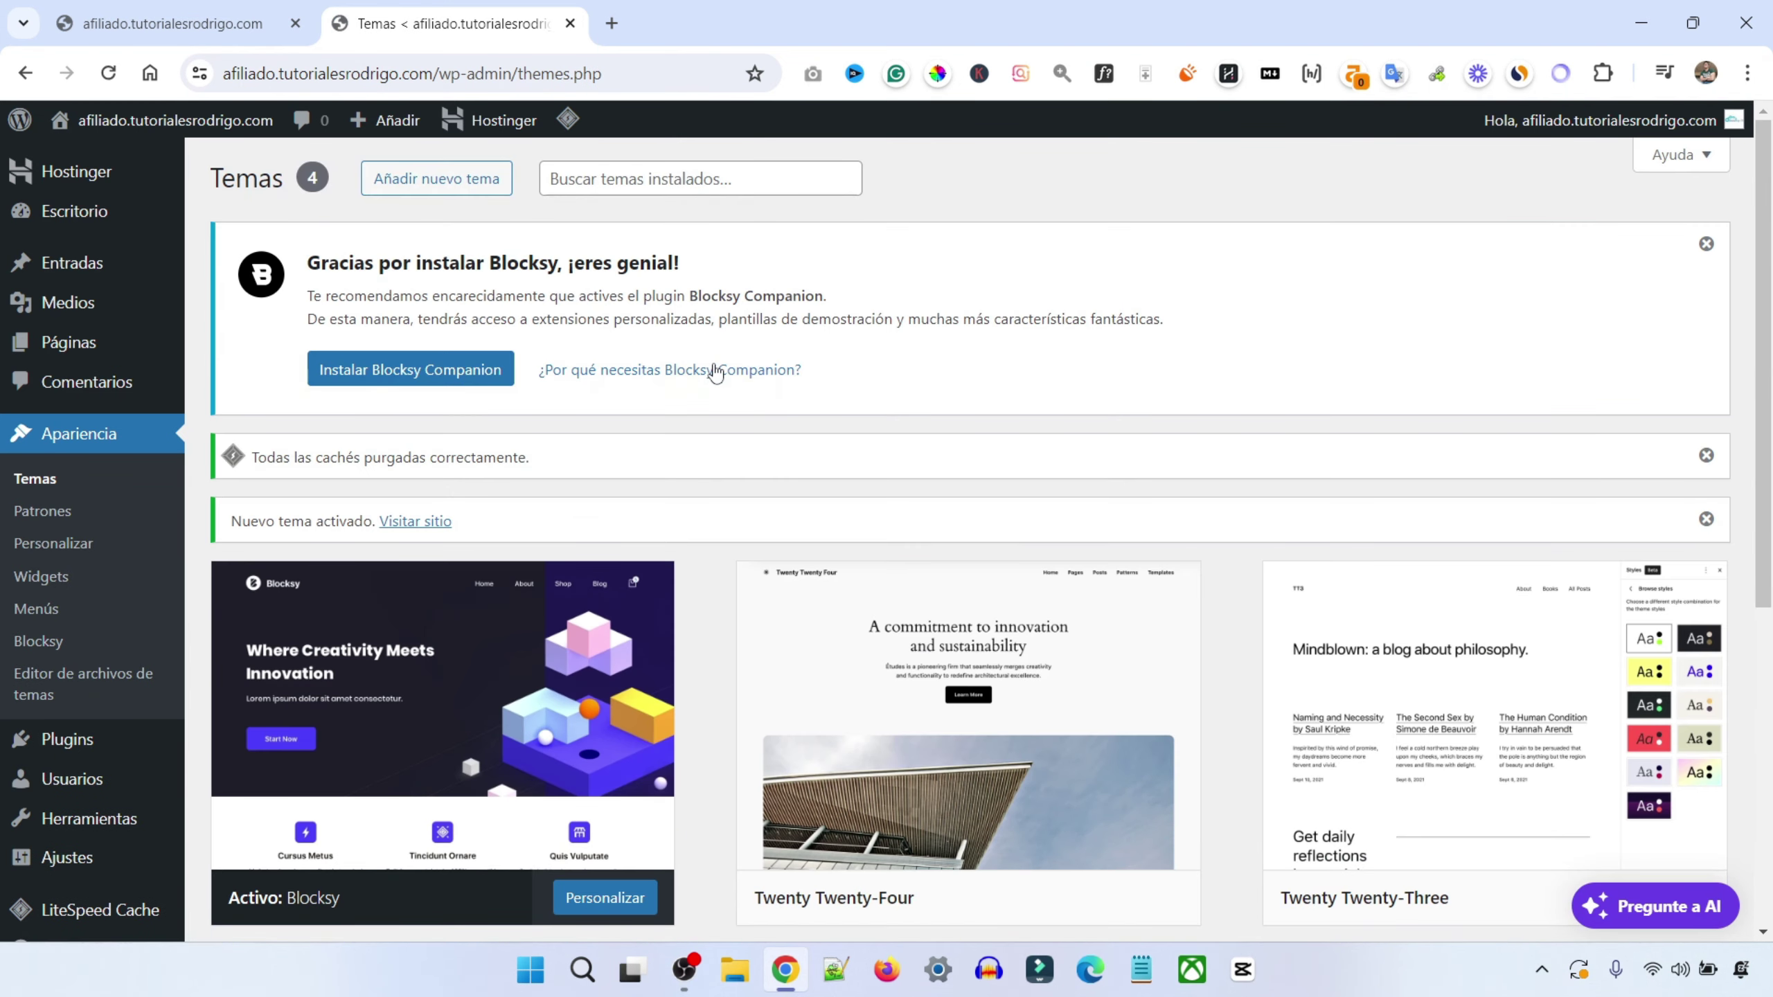
pyautogui.click(485, 381)
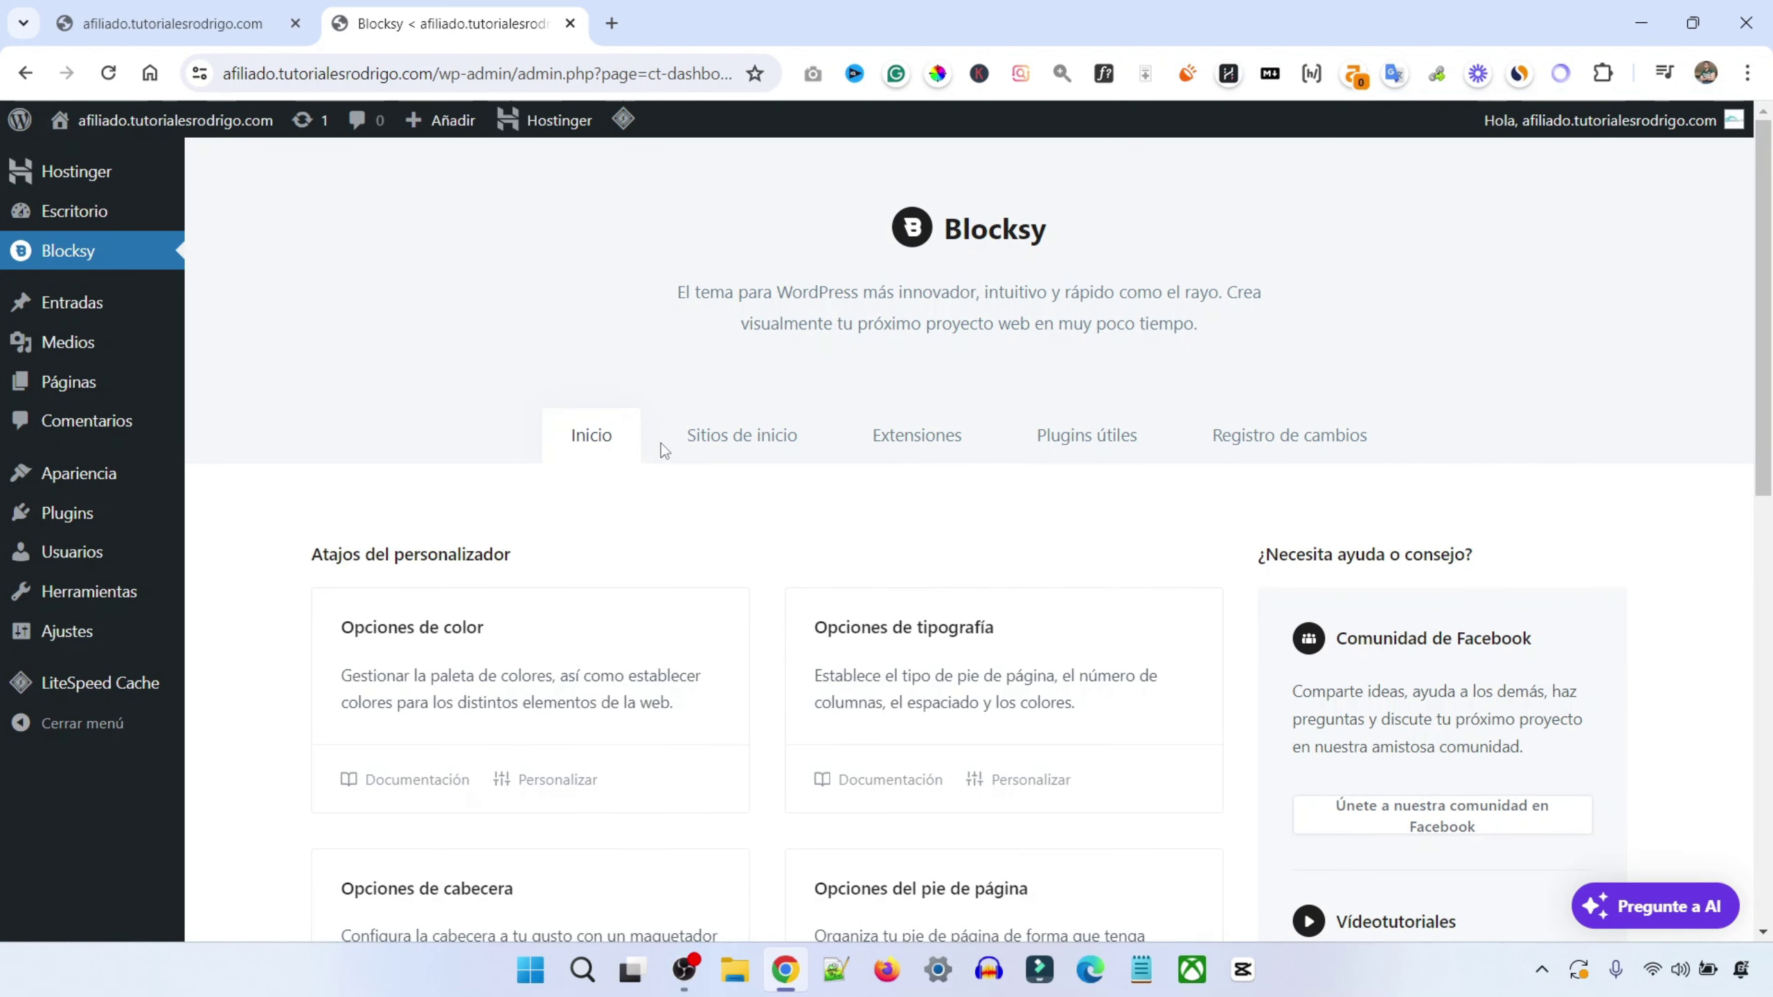
# Import the News starter site from Blocksy's starter sites, installing the required Stackable and WPForms plugins
pyautogui.click(750, 445)
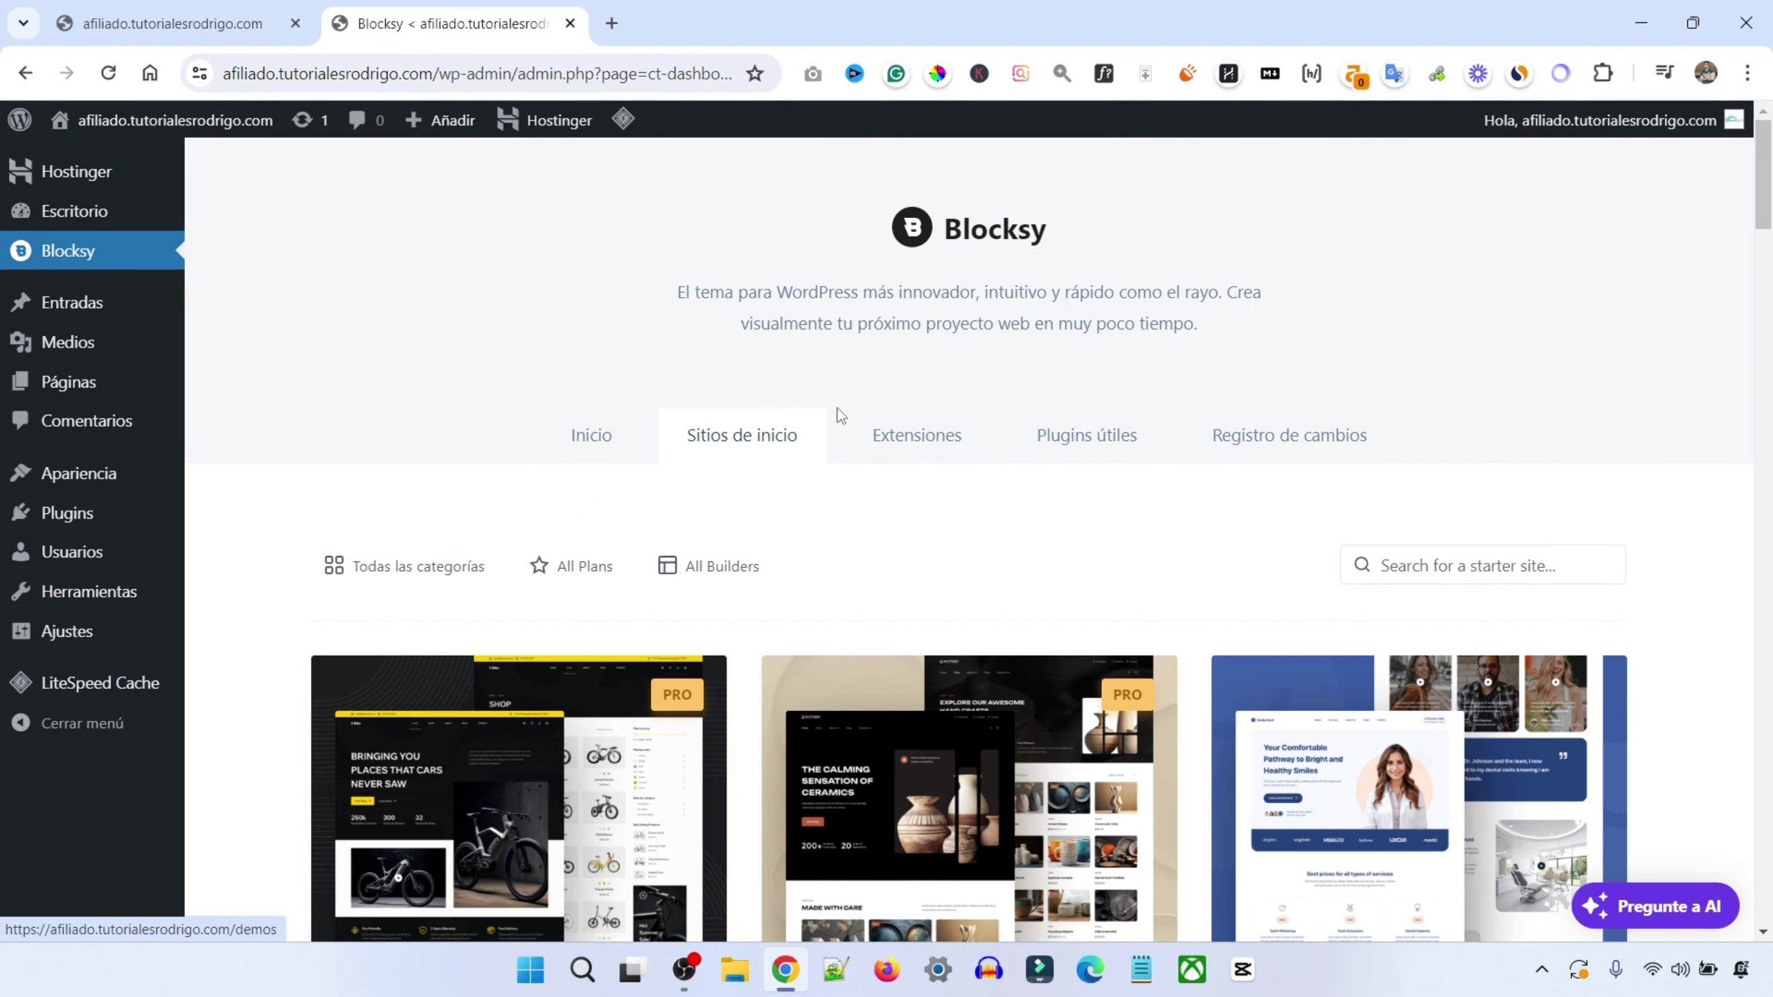
pyautogui.moveTo(1769, 182); pyautogui.dragTo(1766, 828)
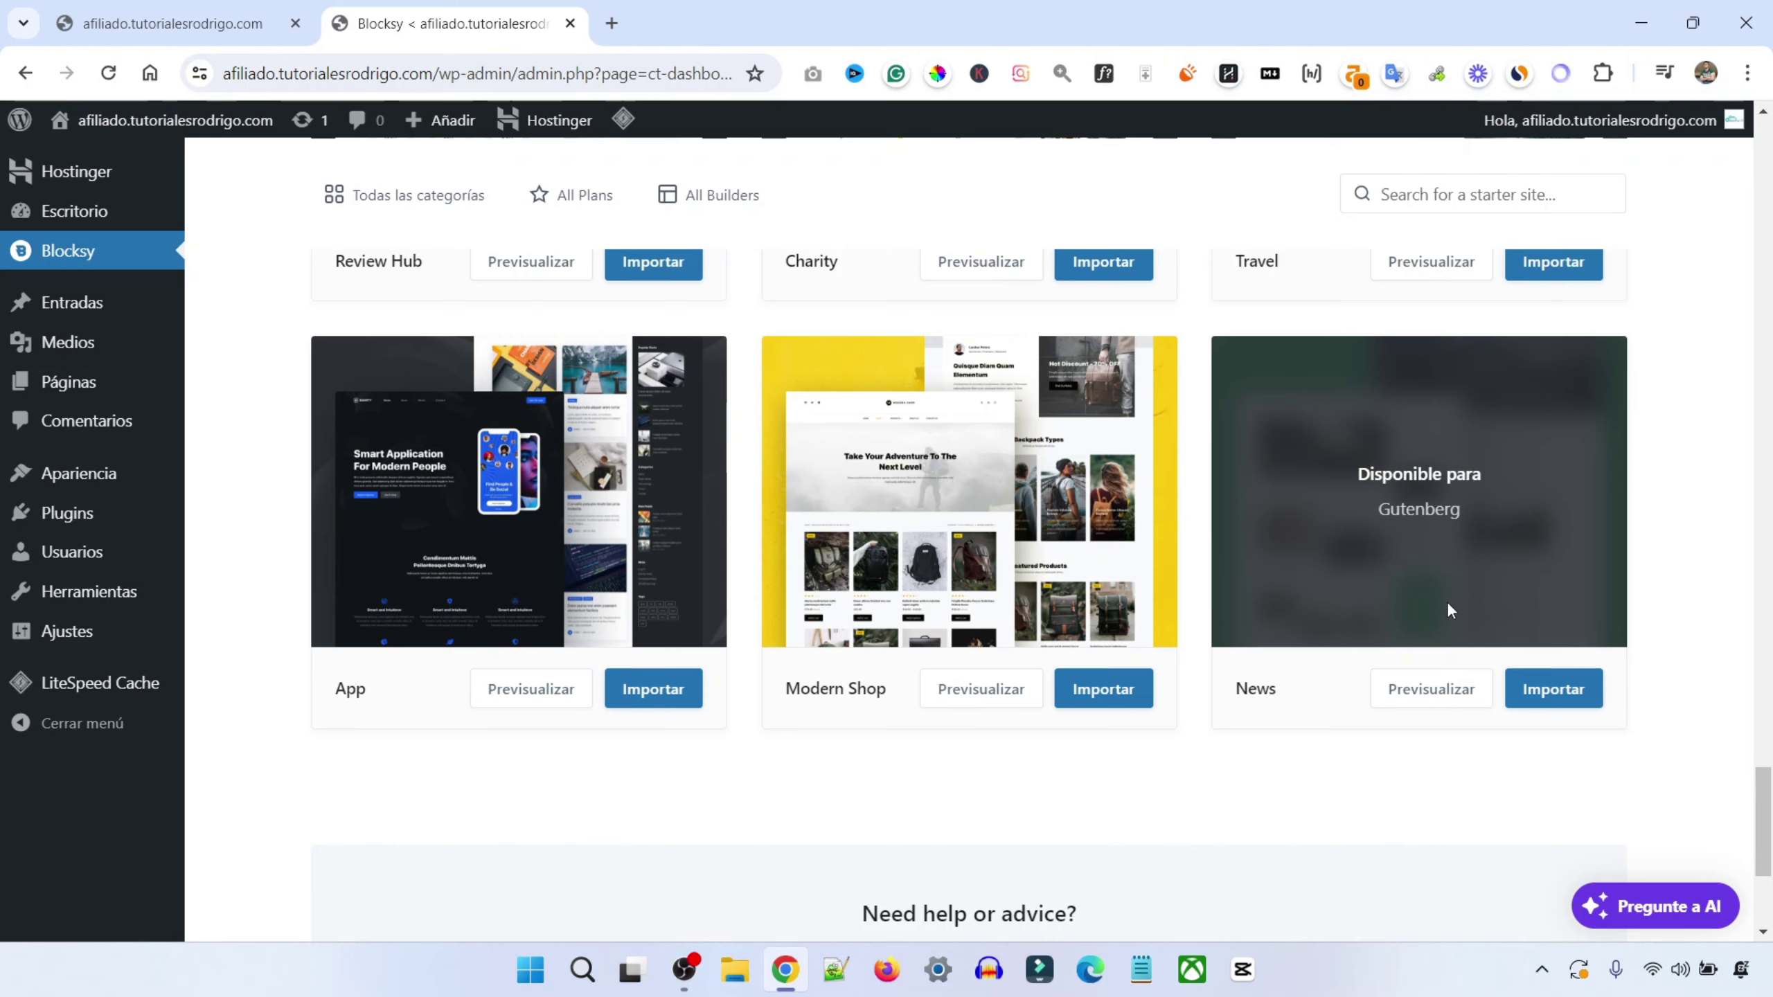
pyautogui.click(1547, 690)
pyautogui.click(1152, 798)
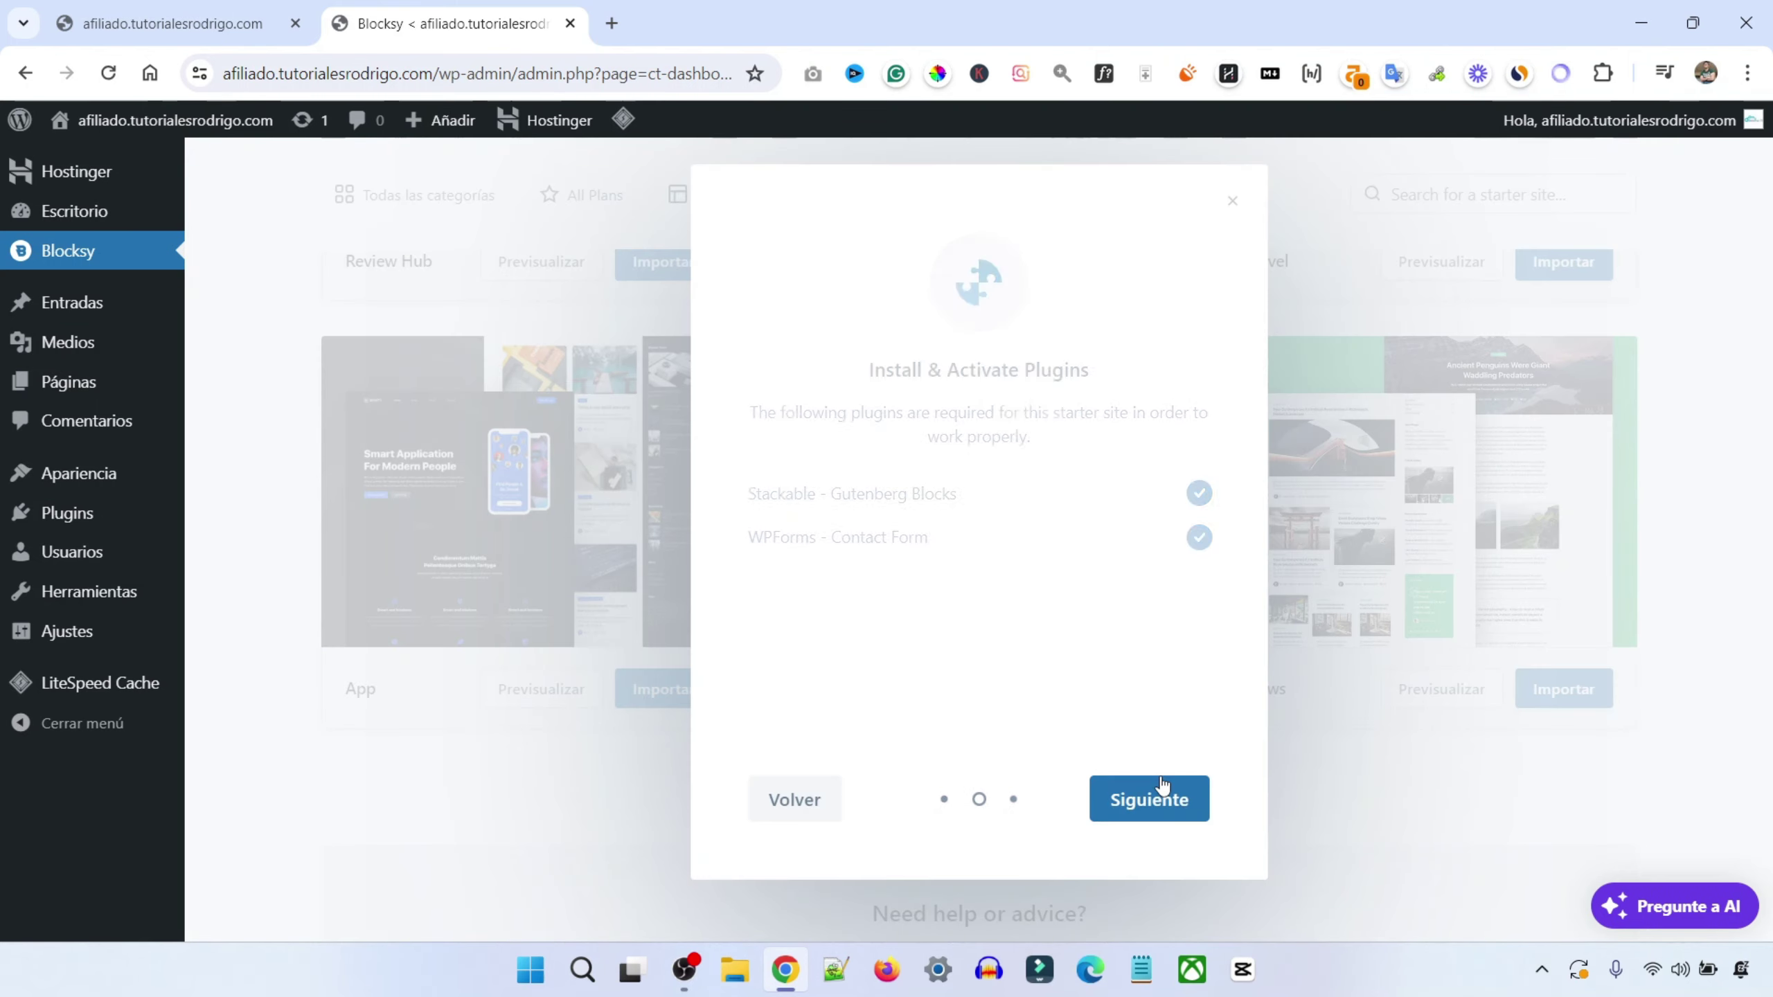
pyautogui.click(1131, 799)
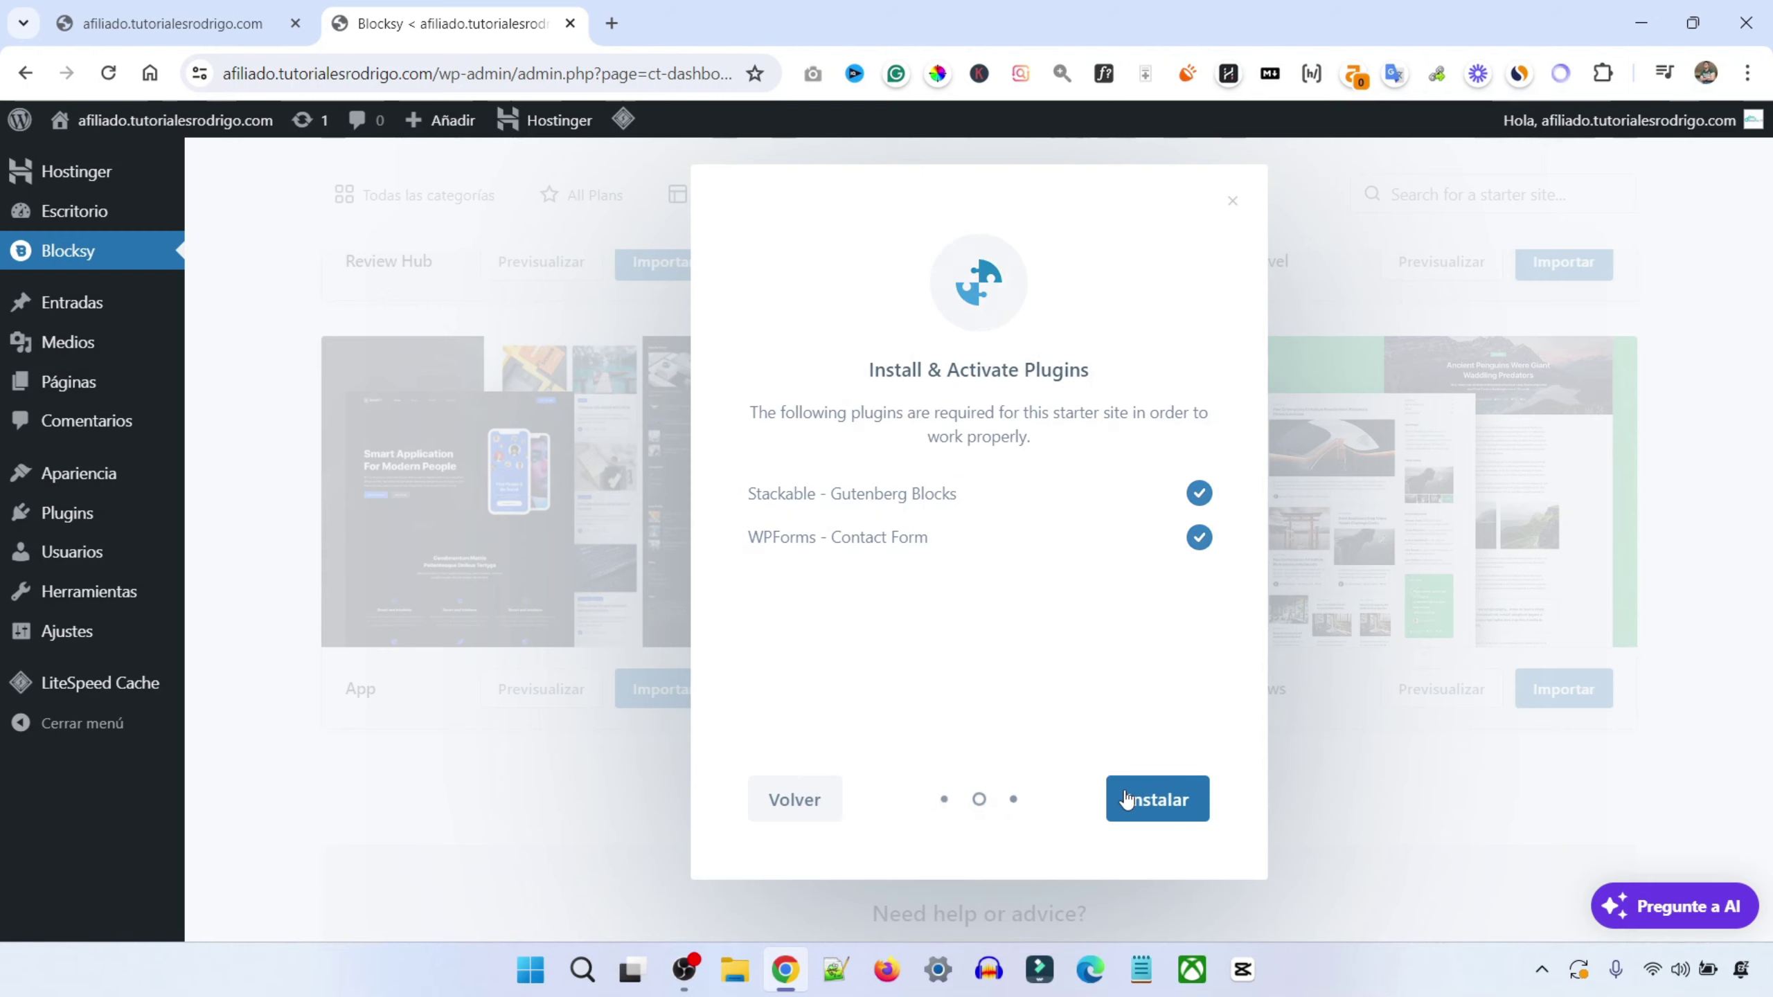
pyautogui.click(1127, 798)
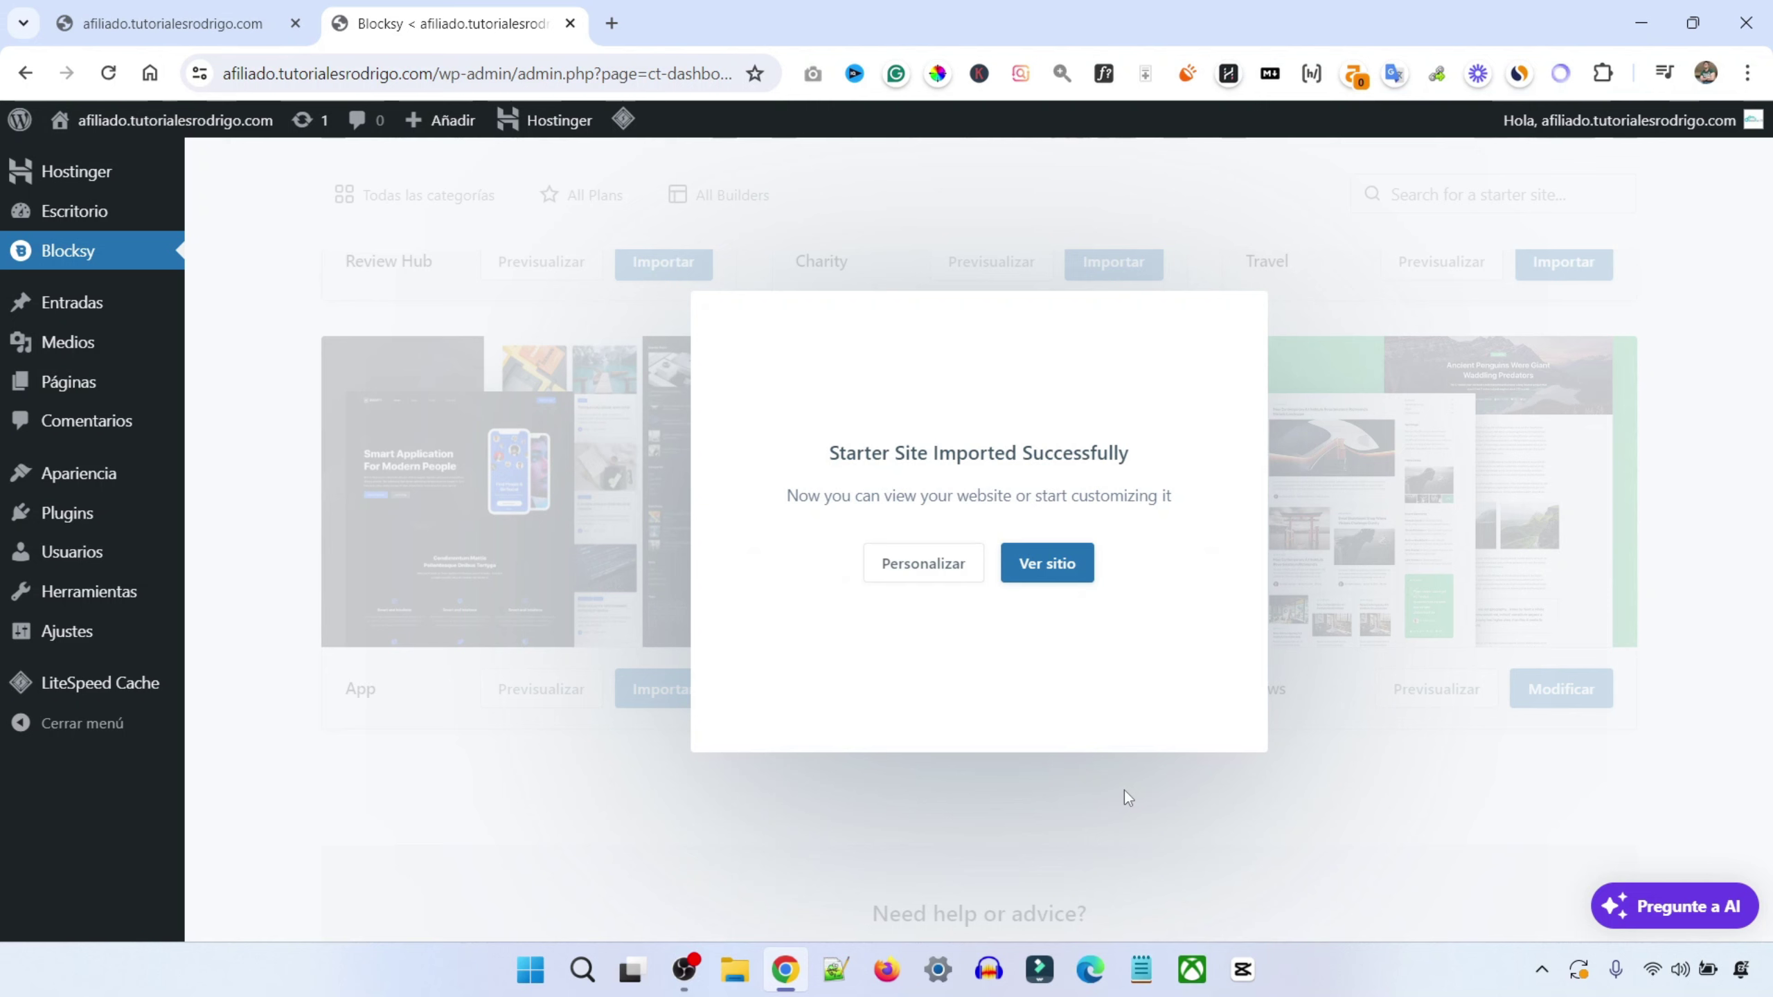
# View the live site, reload it to load the imported News design, and look over the home page
pyautogui.click(1049, 570)
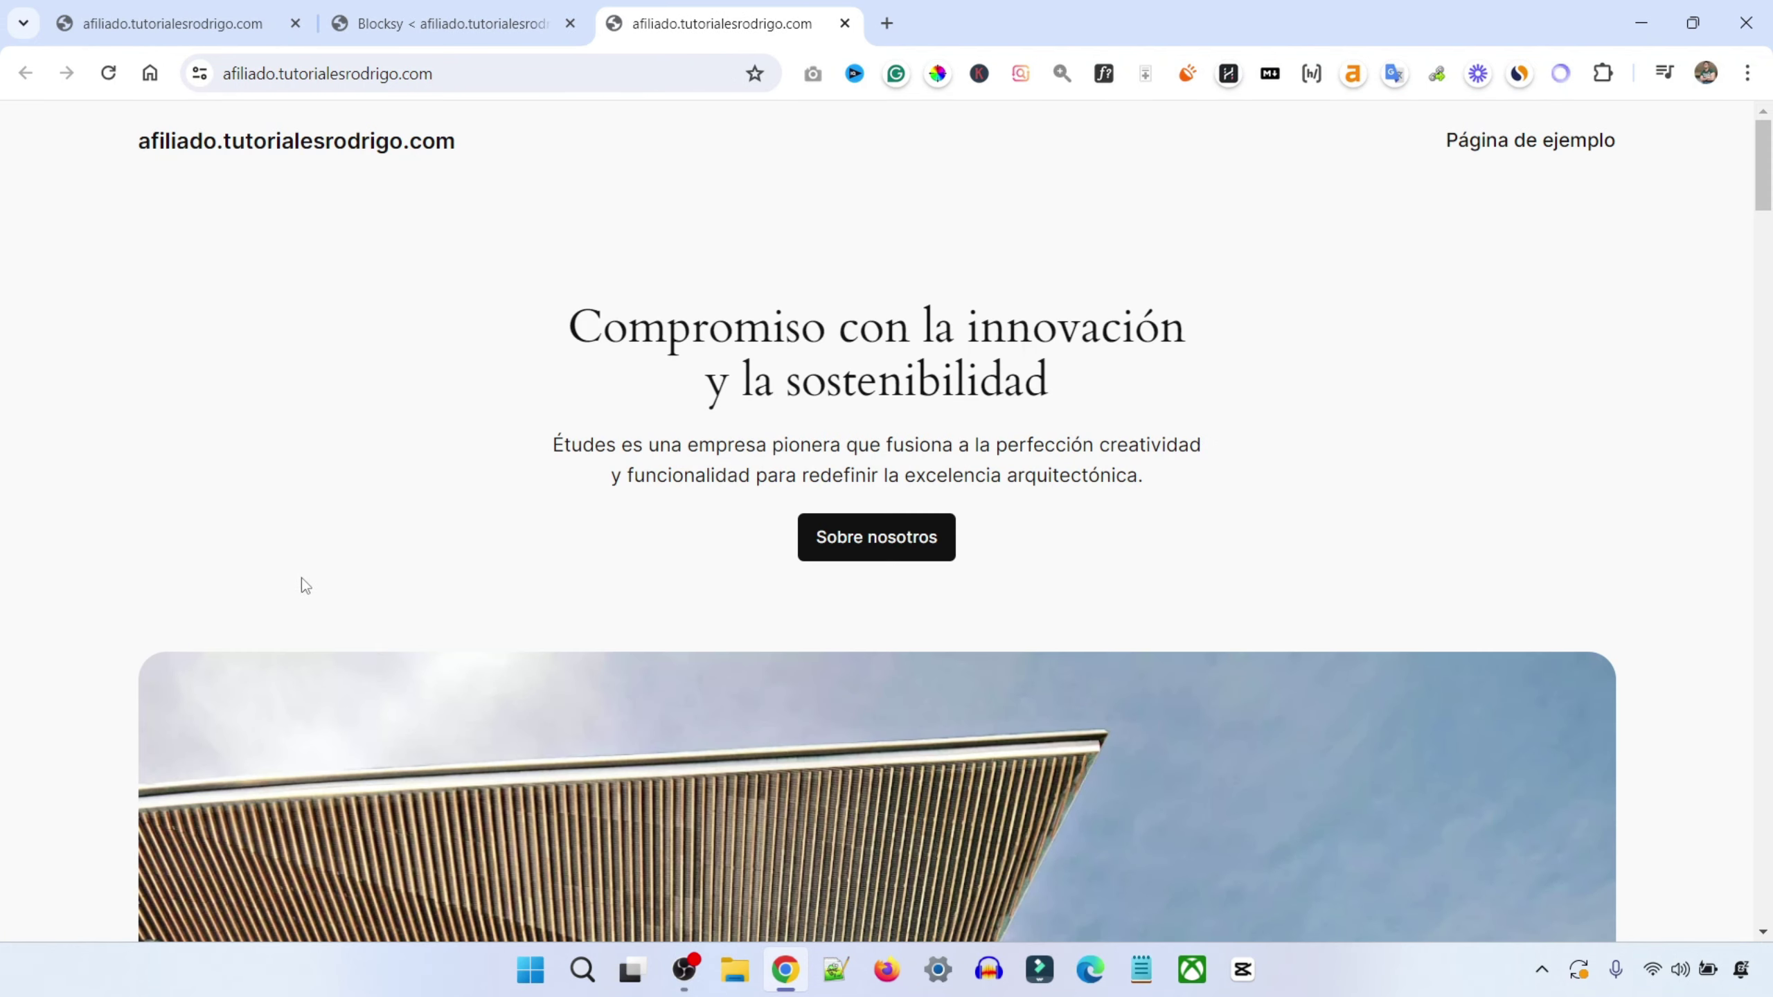
pyautogui.click(107, 73)
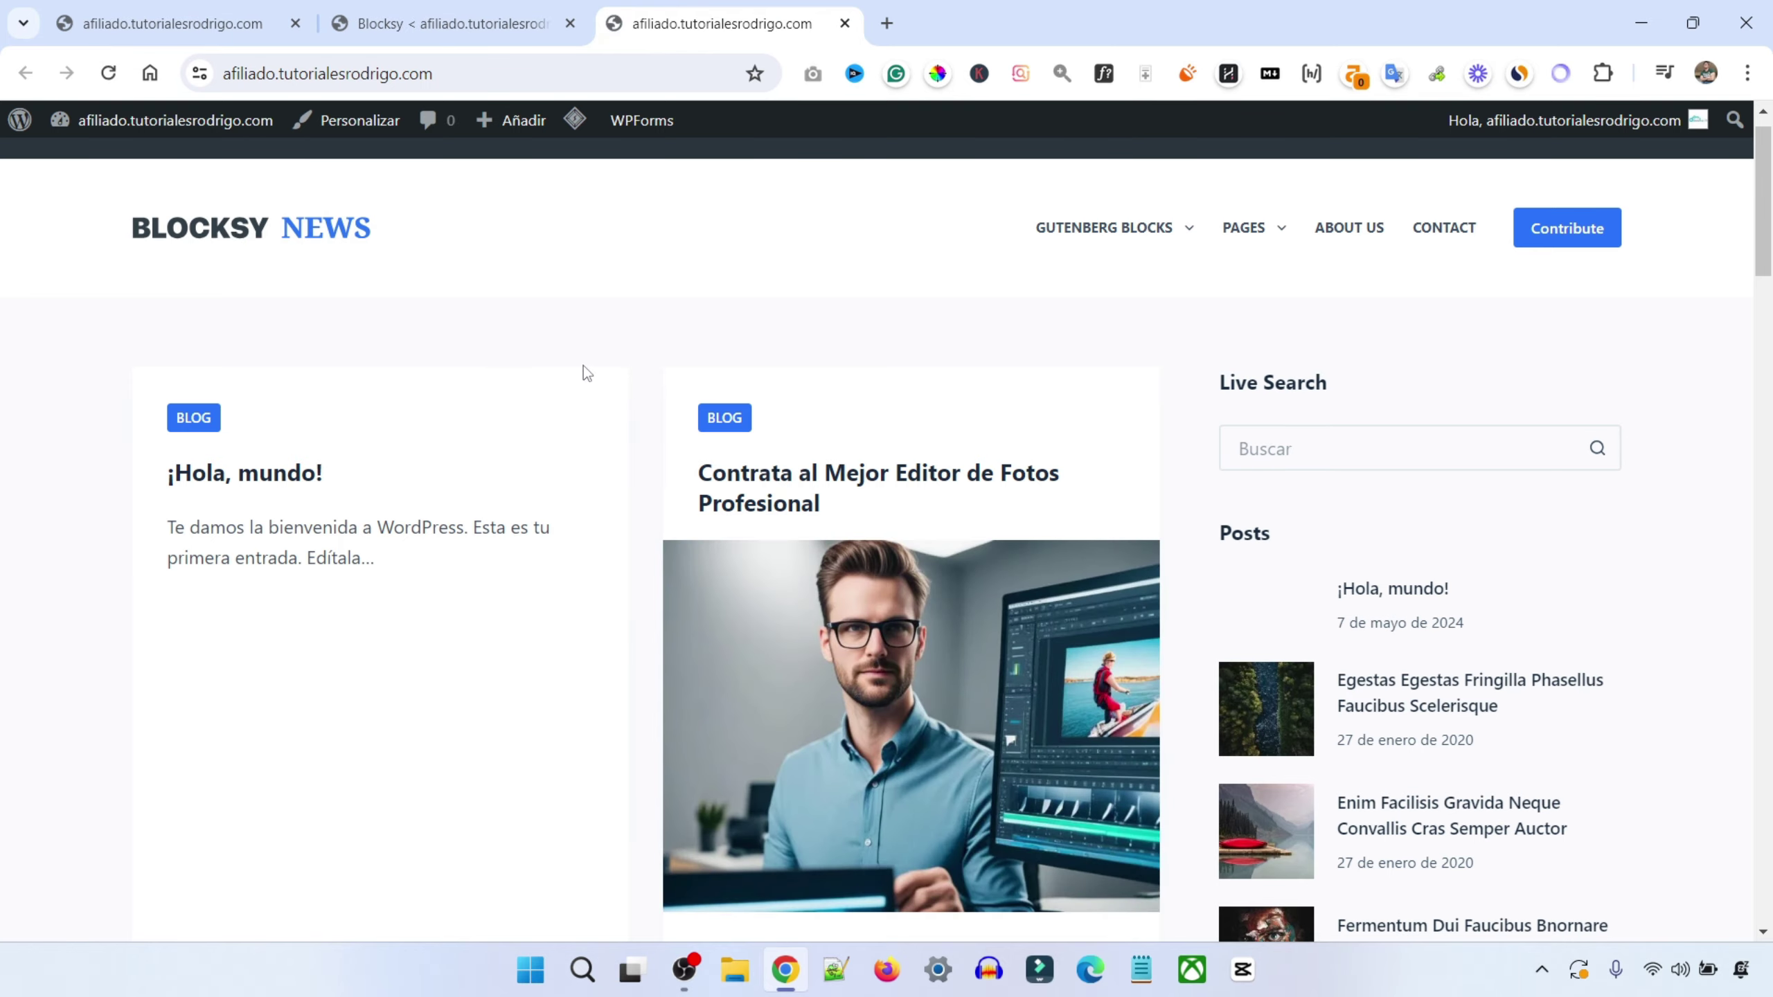
pyautogui.moveTo(1763, 238); pyautogui.dragTo(409, 183)
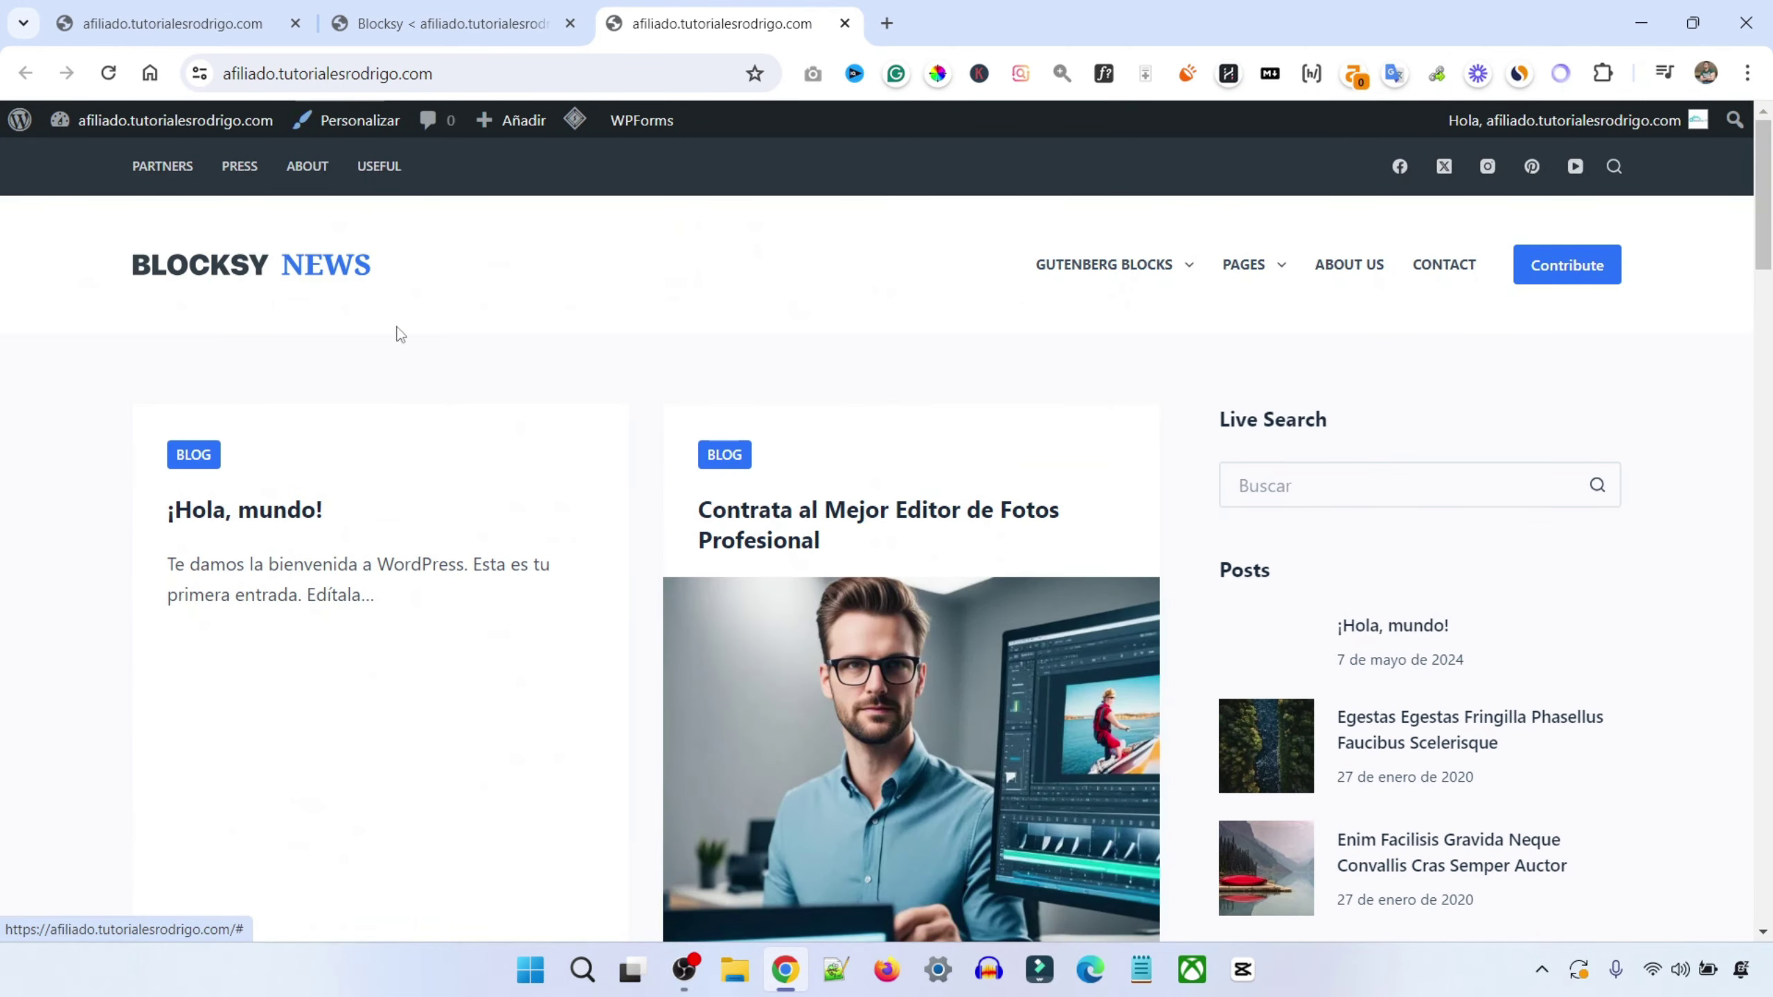
# In the site customizer's header builder, move Buscar to the main row and remove Menú 2 and Redes sociales from the top row
pyautogui.click(350, 122)
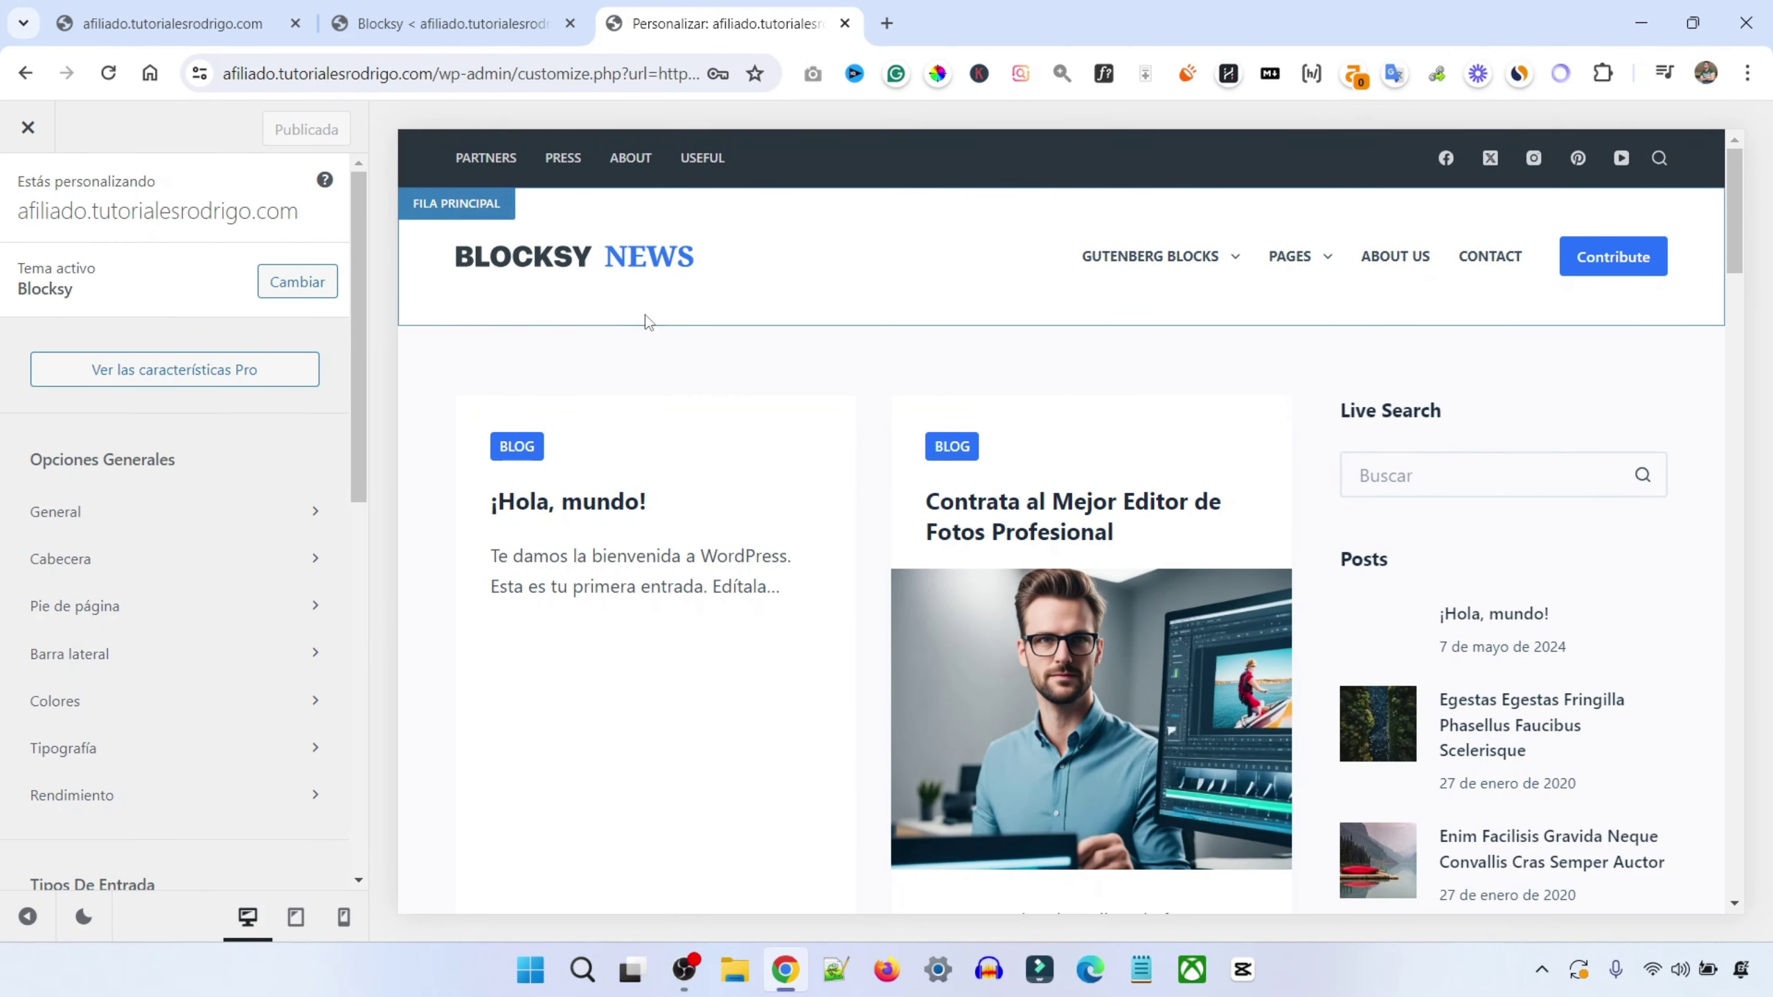
pyautogui.click(455, 209)
pyautogui.moveTo(1623, 655); pyautogui.dragTo(1299, 747)
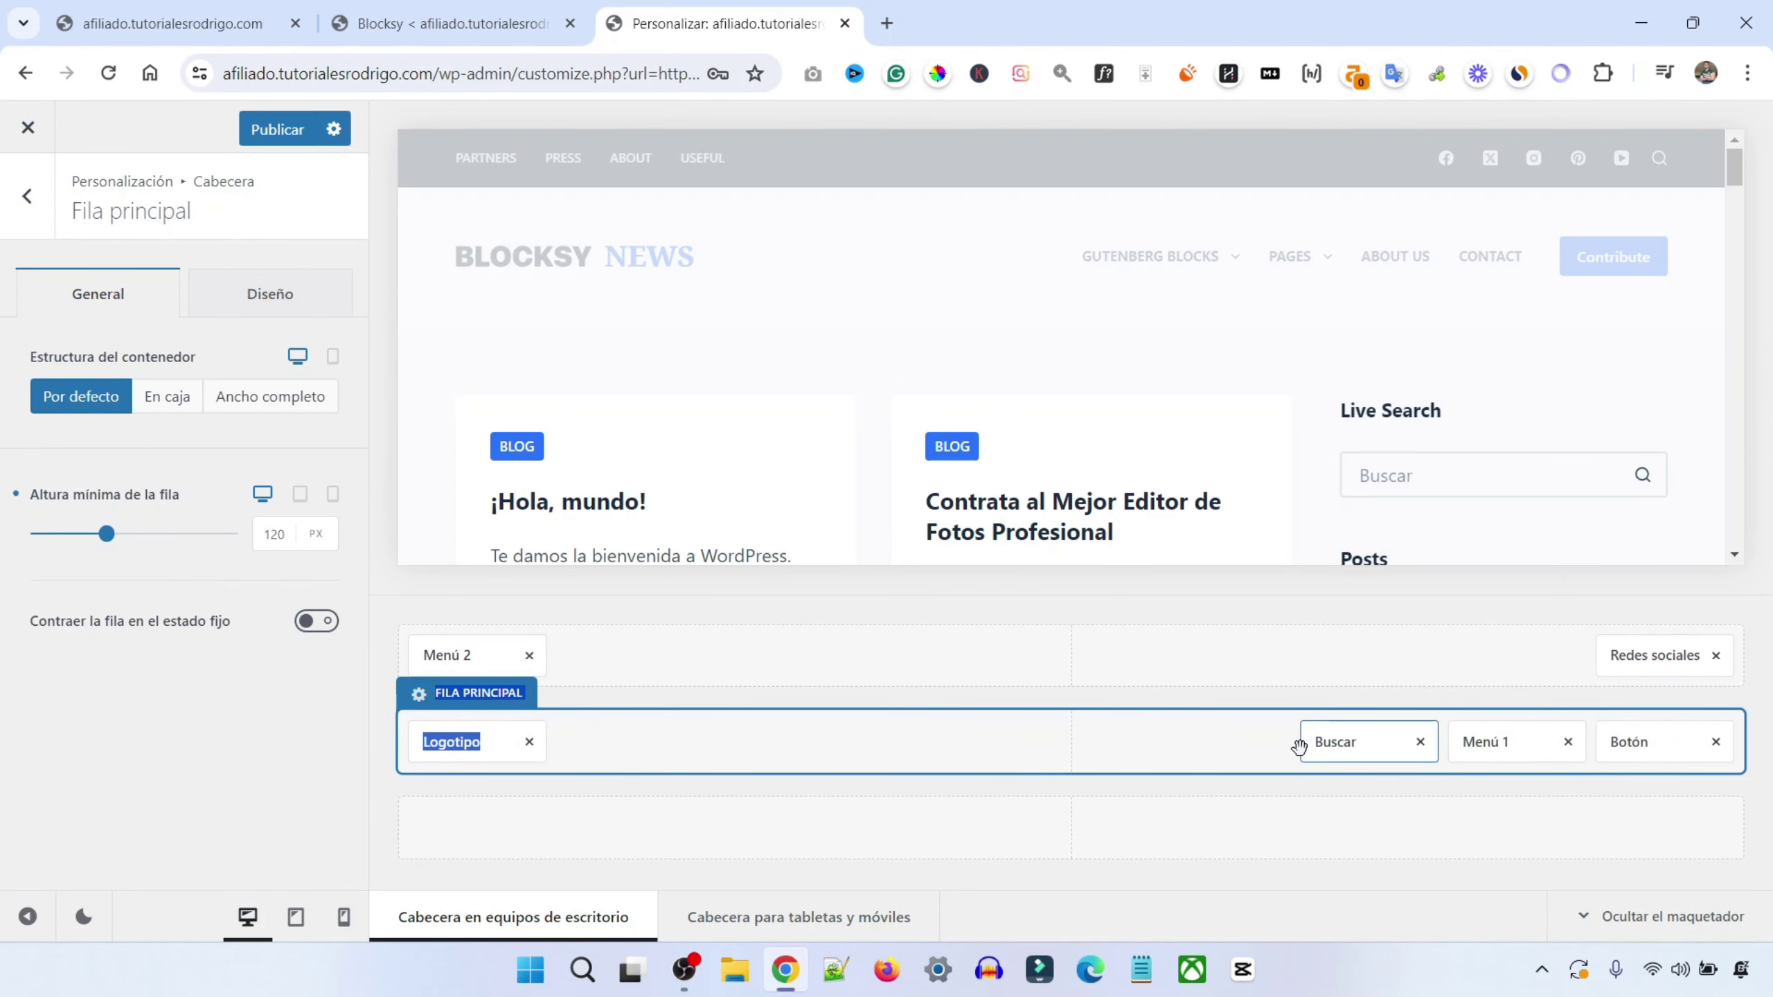
pyautogui.click(529, 655)
pyautogui.click(1715, 655)
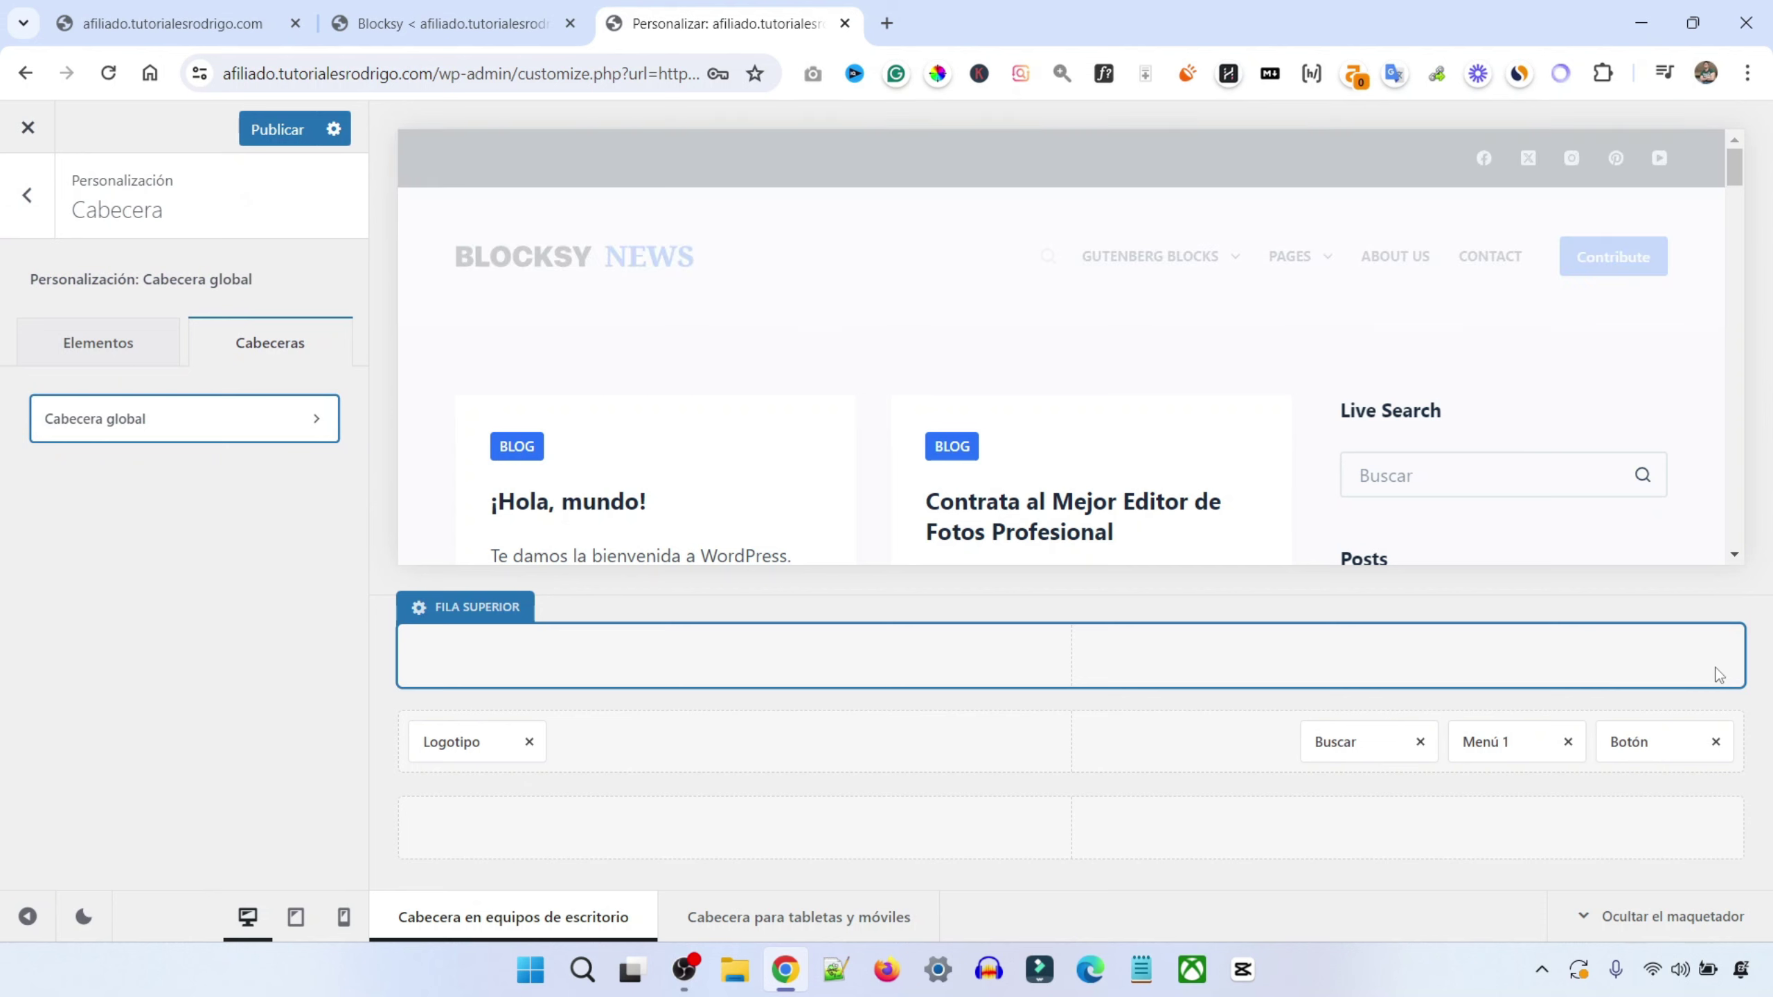
pyautogui.click(104, 334)
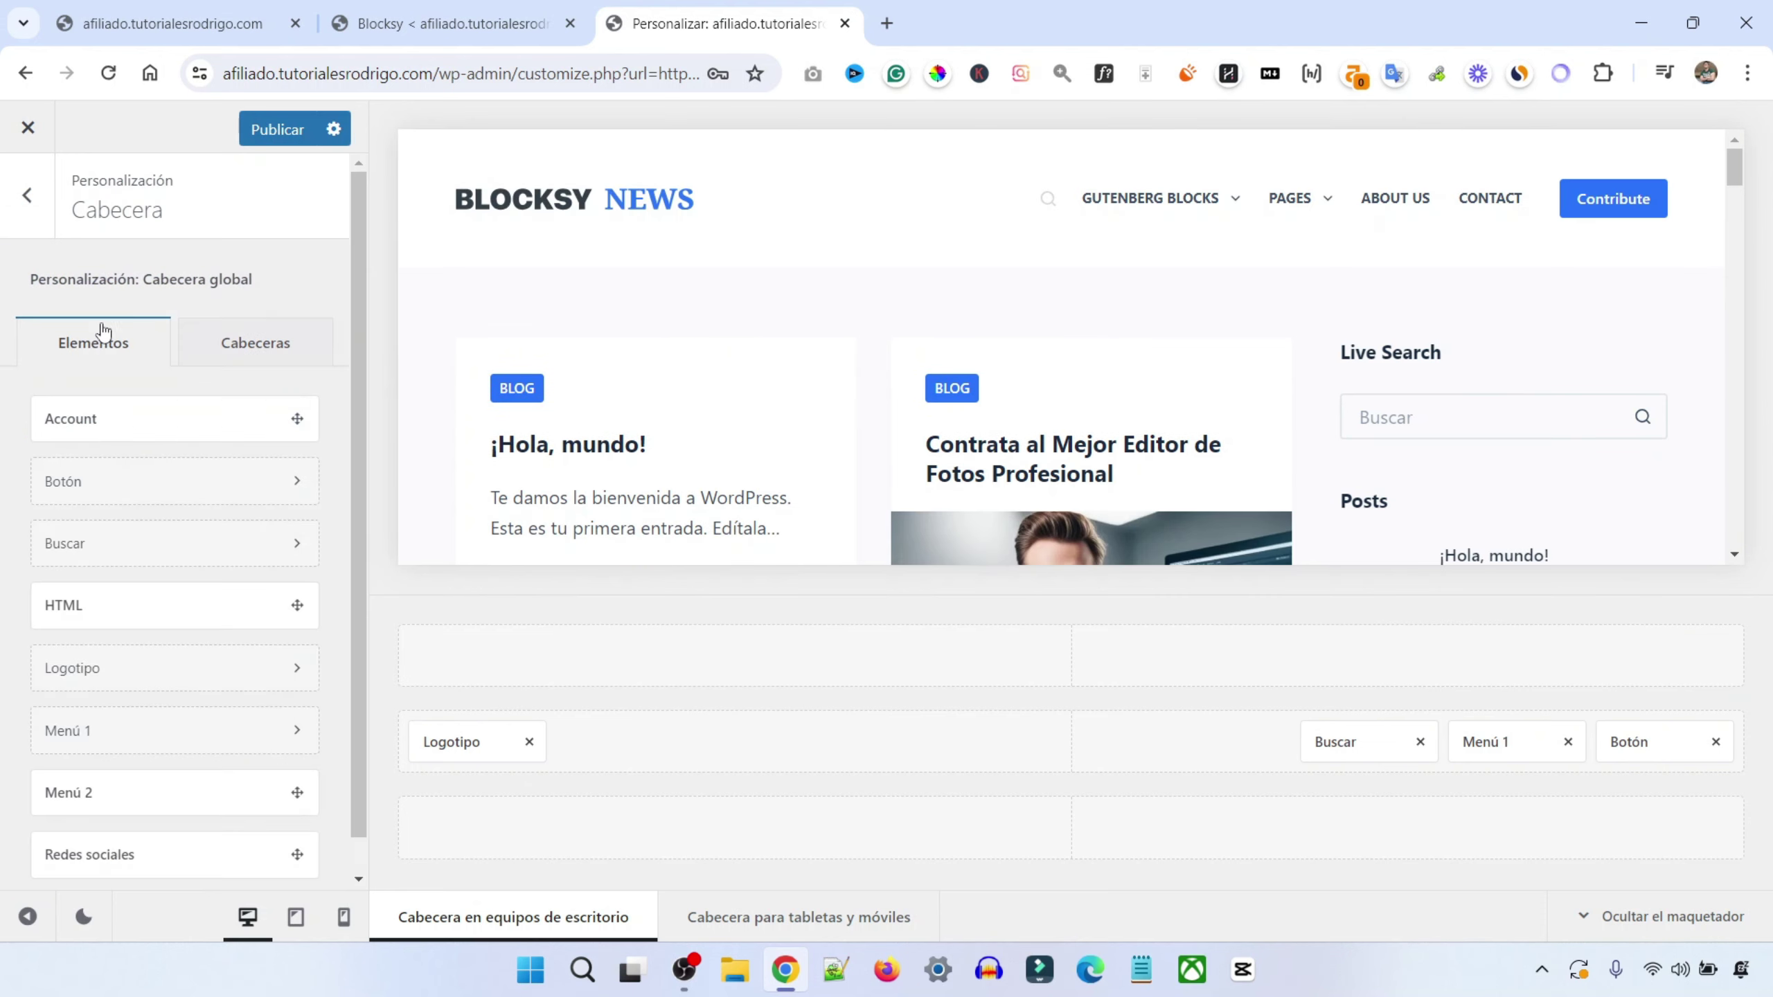
# Centre the Logotipo element in the header's main row and place Menú 1 in the centre of the bottom row
pyautogui.click(520, 744)
pyautogui.moveTo(450, 744); pyautogui.dragTo(1053, 738)
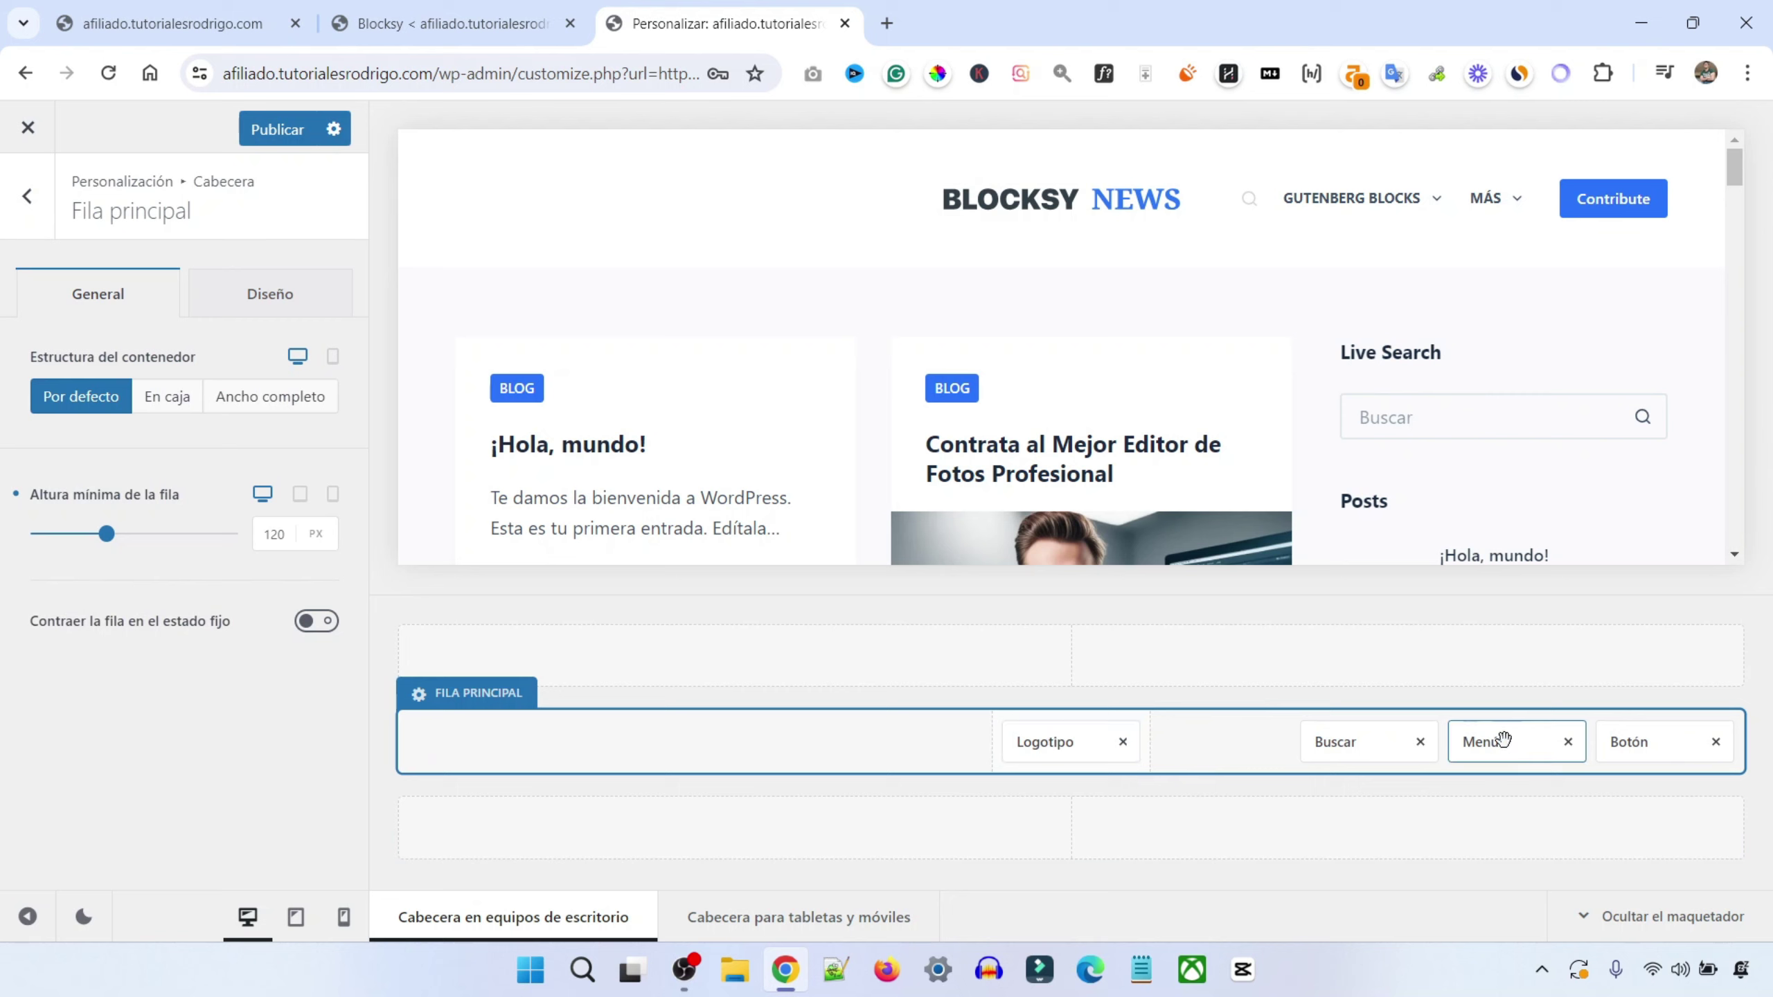
pyautogui.moveTo(1502, 739); pyautogui.dragTo(1061, 824)
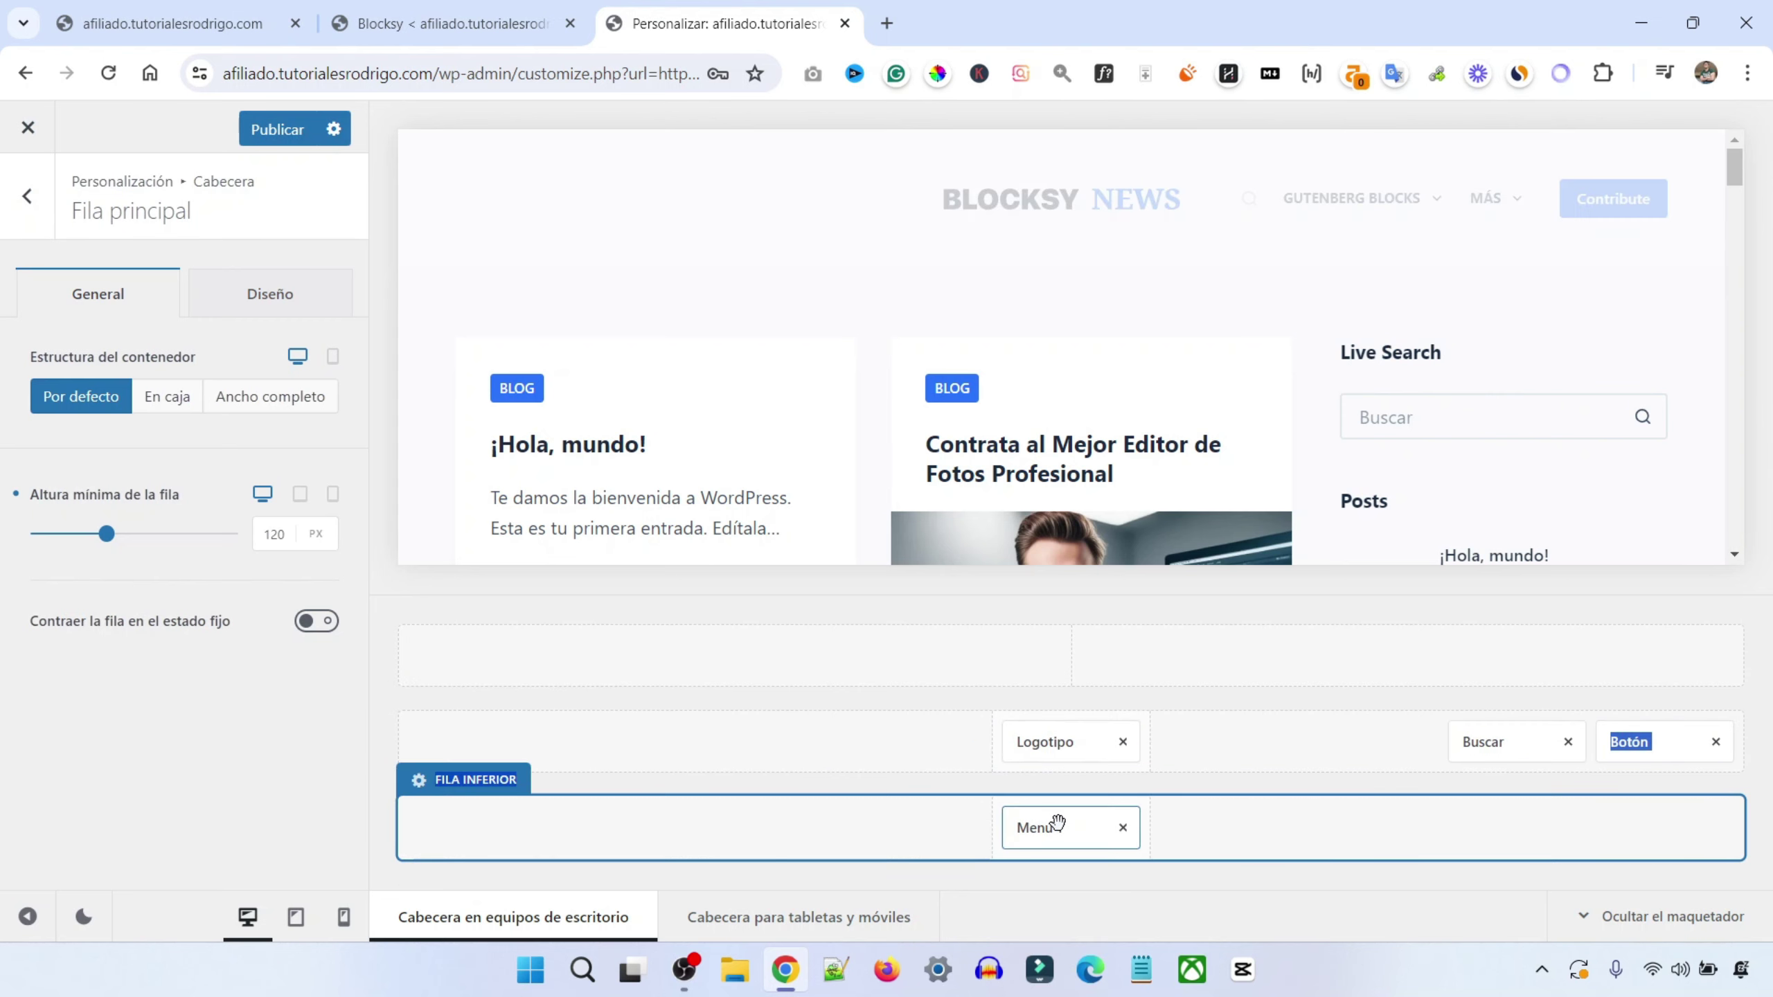
# Remove Botón from the header, move Buscar to the right end of the bottom row, and open the logo's settings
pyautogui.click(1716, 744)
pyautogui.moveTo(1717, 744); pyautogui.dragTo(1640, 830)
pyautogui.click(1158, 200)
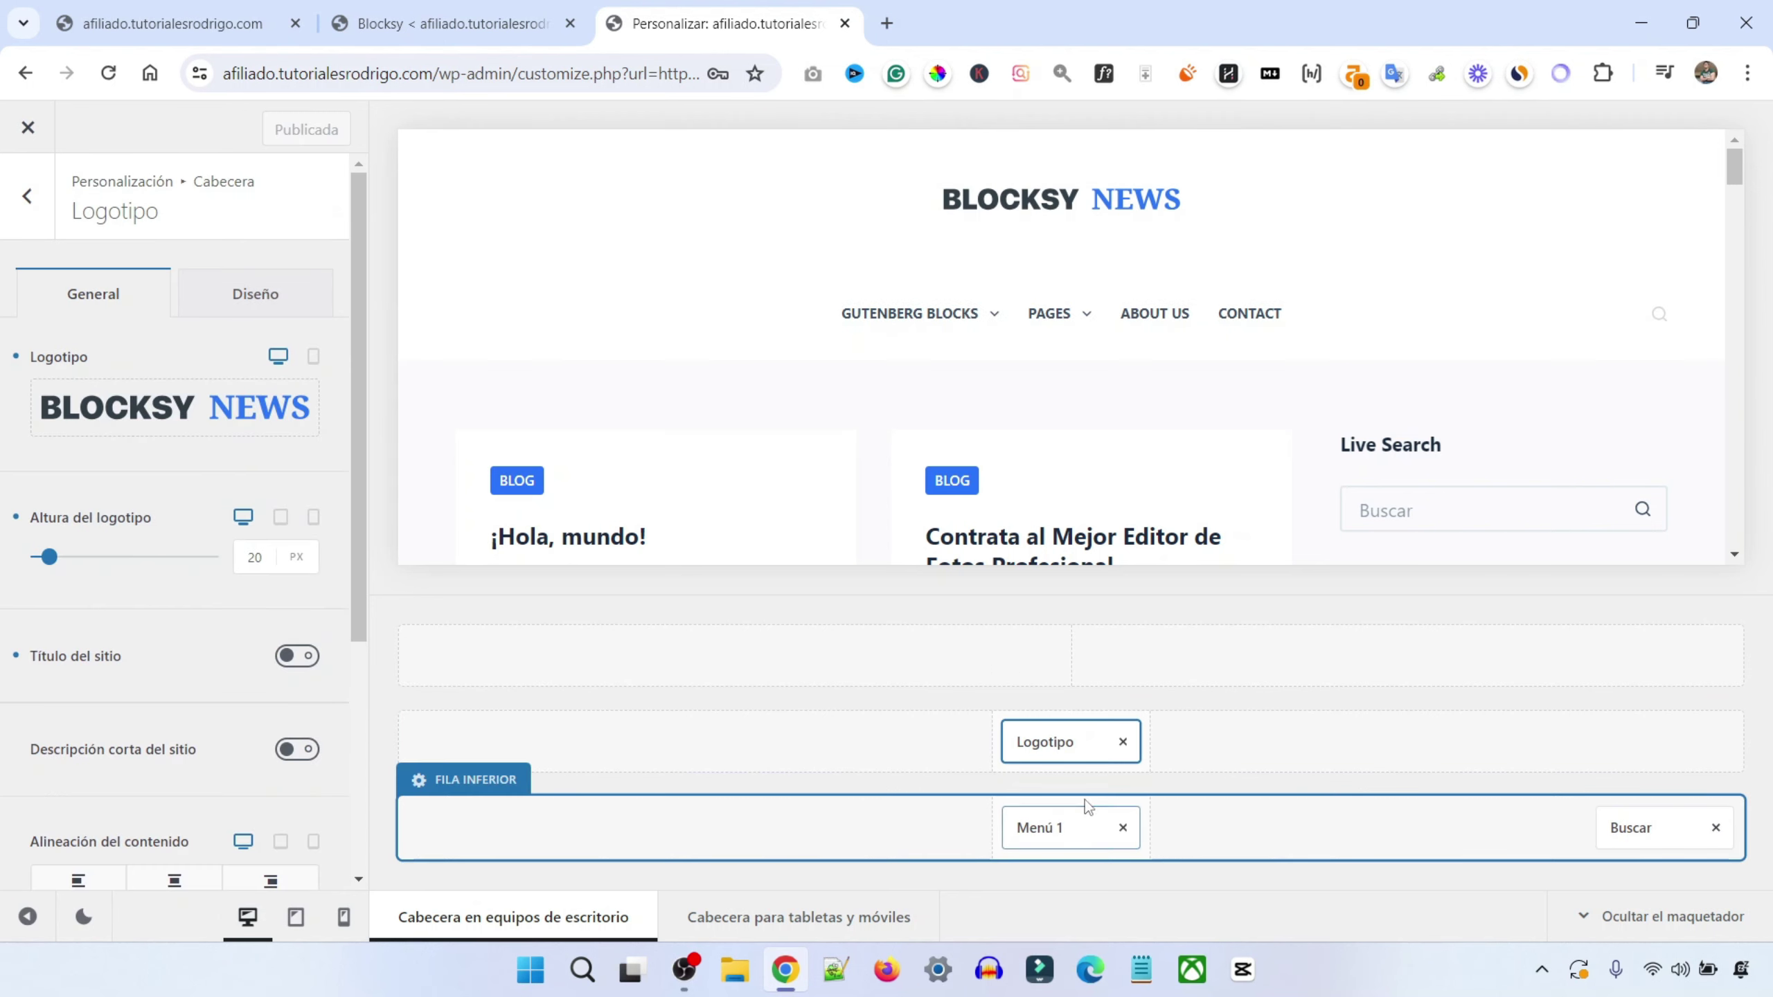
# Open Bing's AI image generator at bing.com/images/create in a new browser tab
pyautogui.click(889, 25)
pyautogui.write('bing.com/images/create')
pyautogui.press('Return')
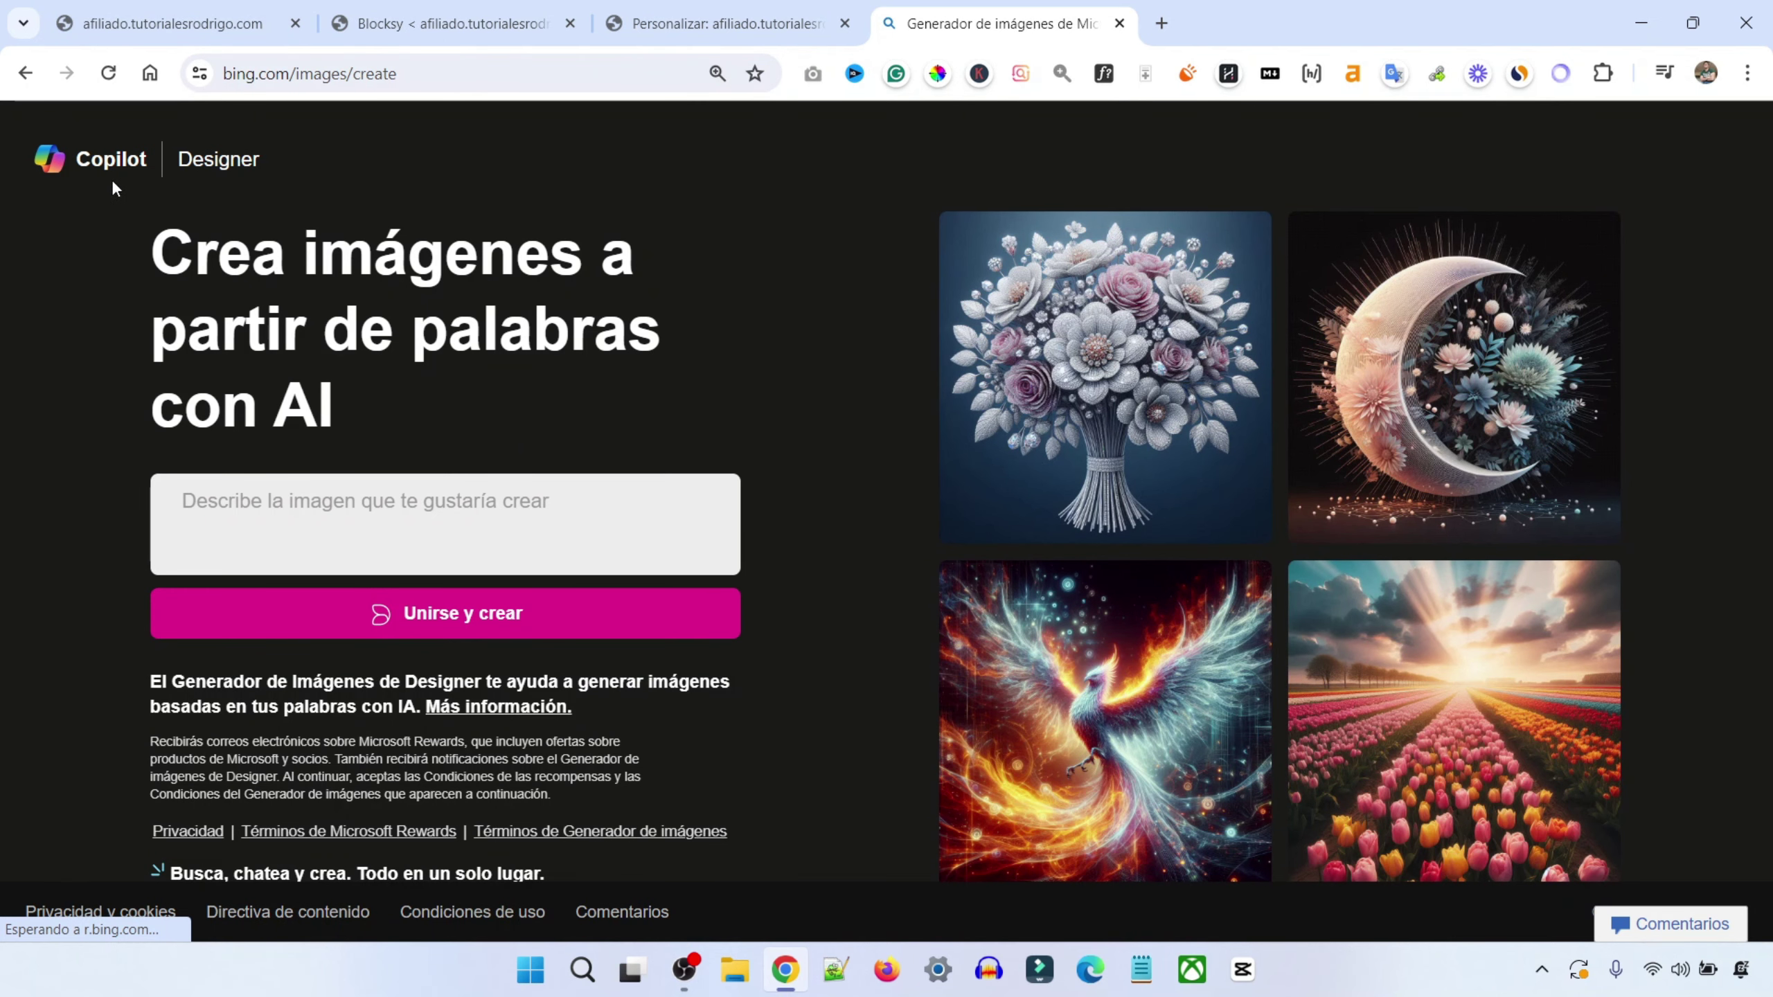
pyautogui.click(222, 77)
# Generate images from "logo para una web de recomendacion de servicios de freelancers, con fondo blanco", signing in with a personal account
pyautogui.click(405, 521)
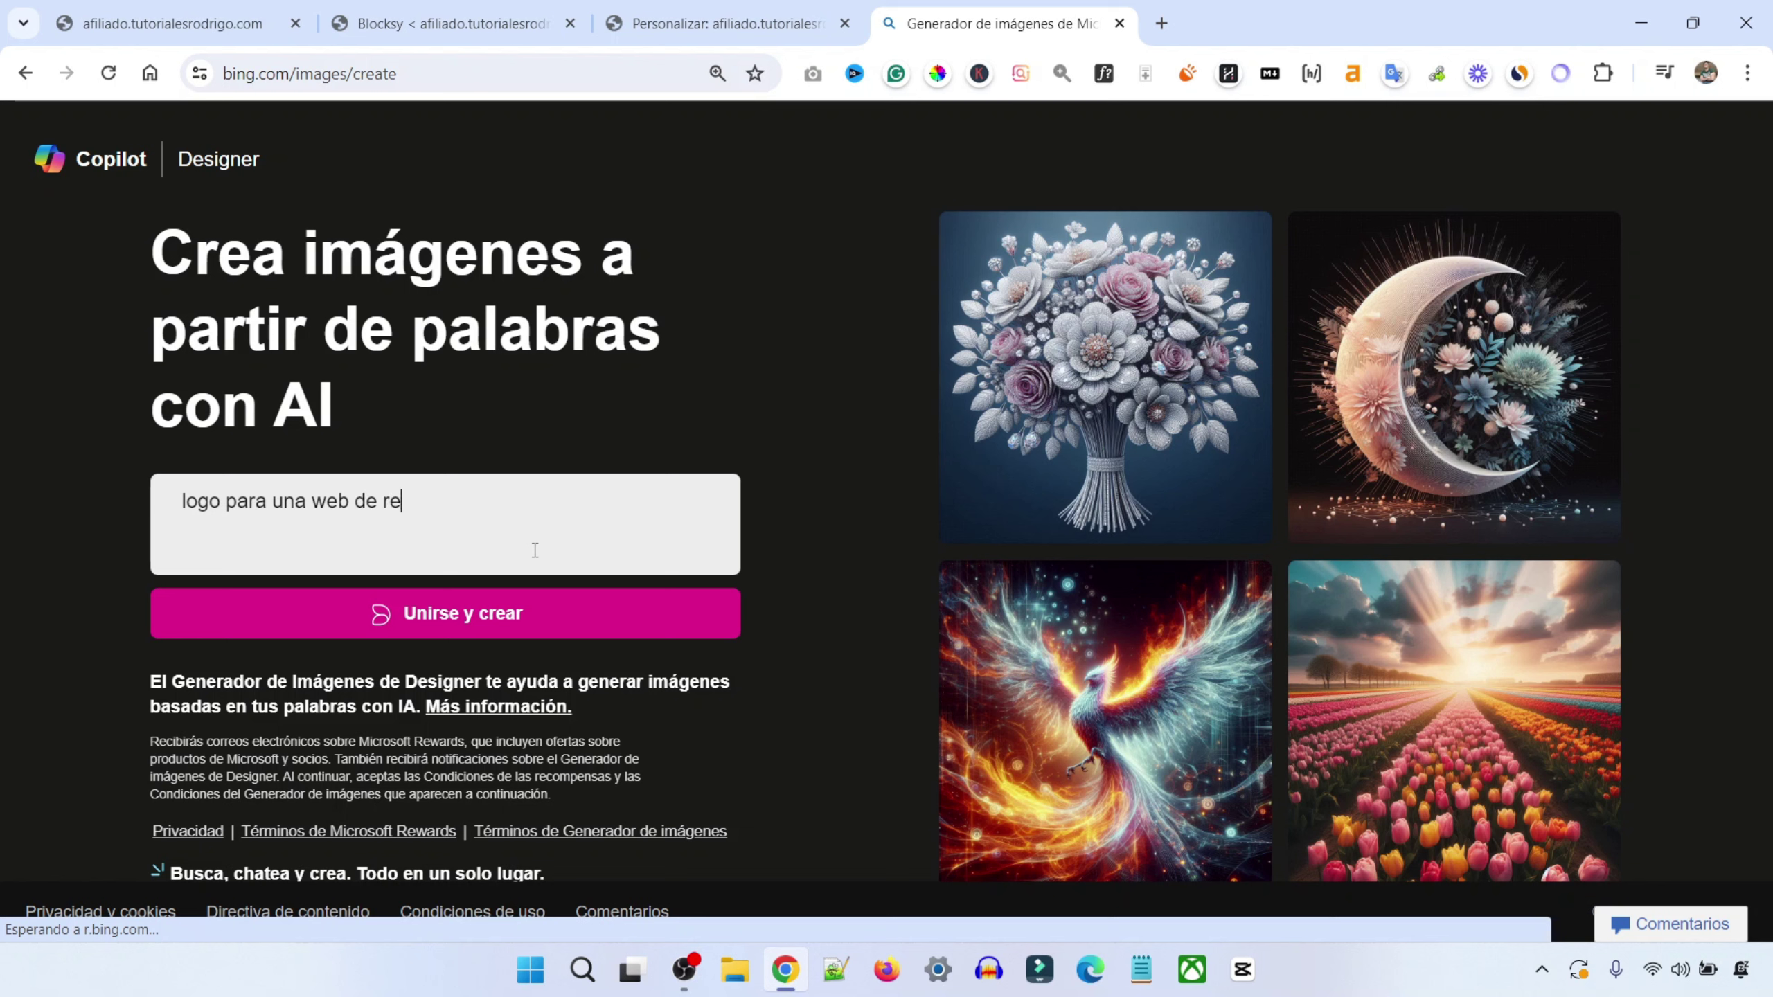
pyautogui.write('logo para una web de recomendacion de servicios de f')
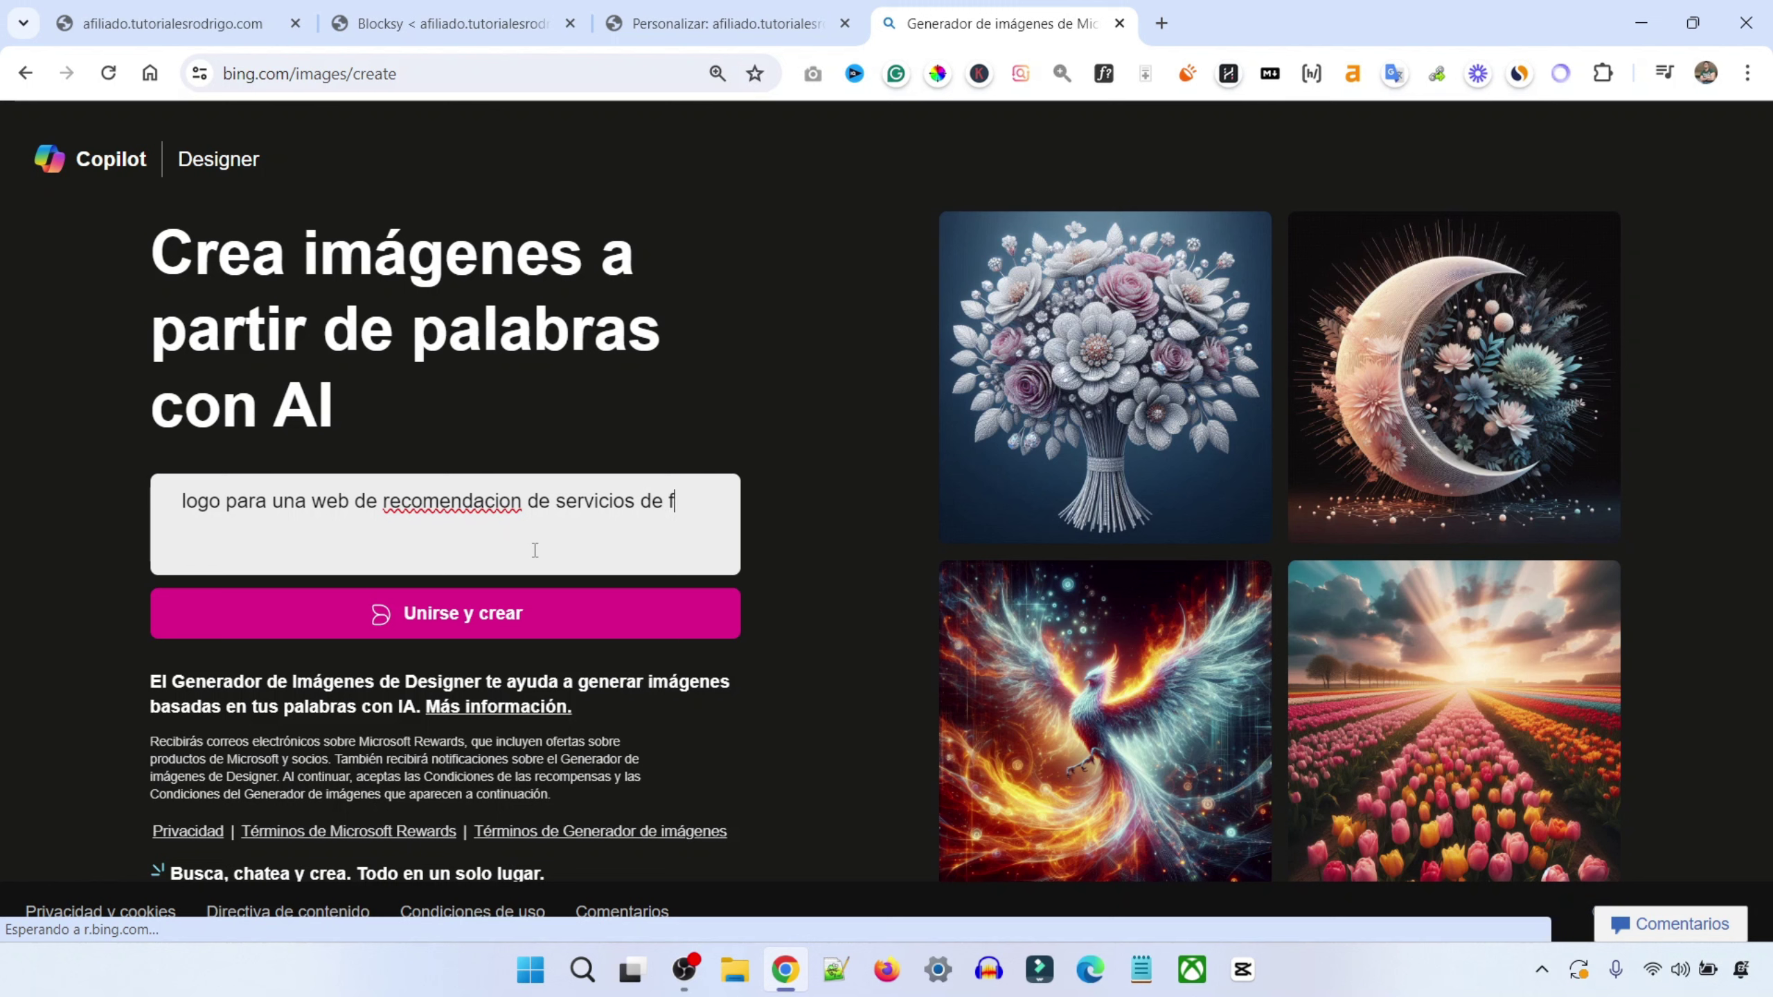
pyautogui.write('reelancers, con fondo blanco')
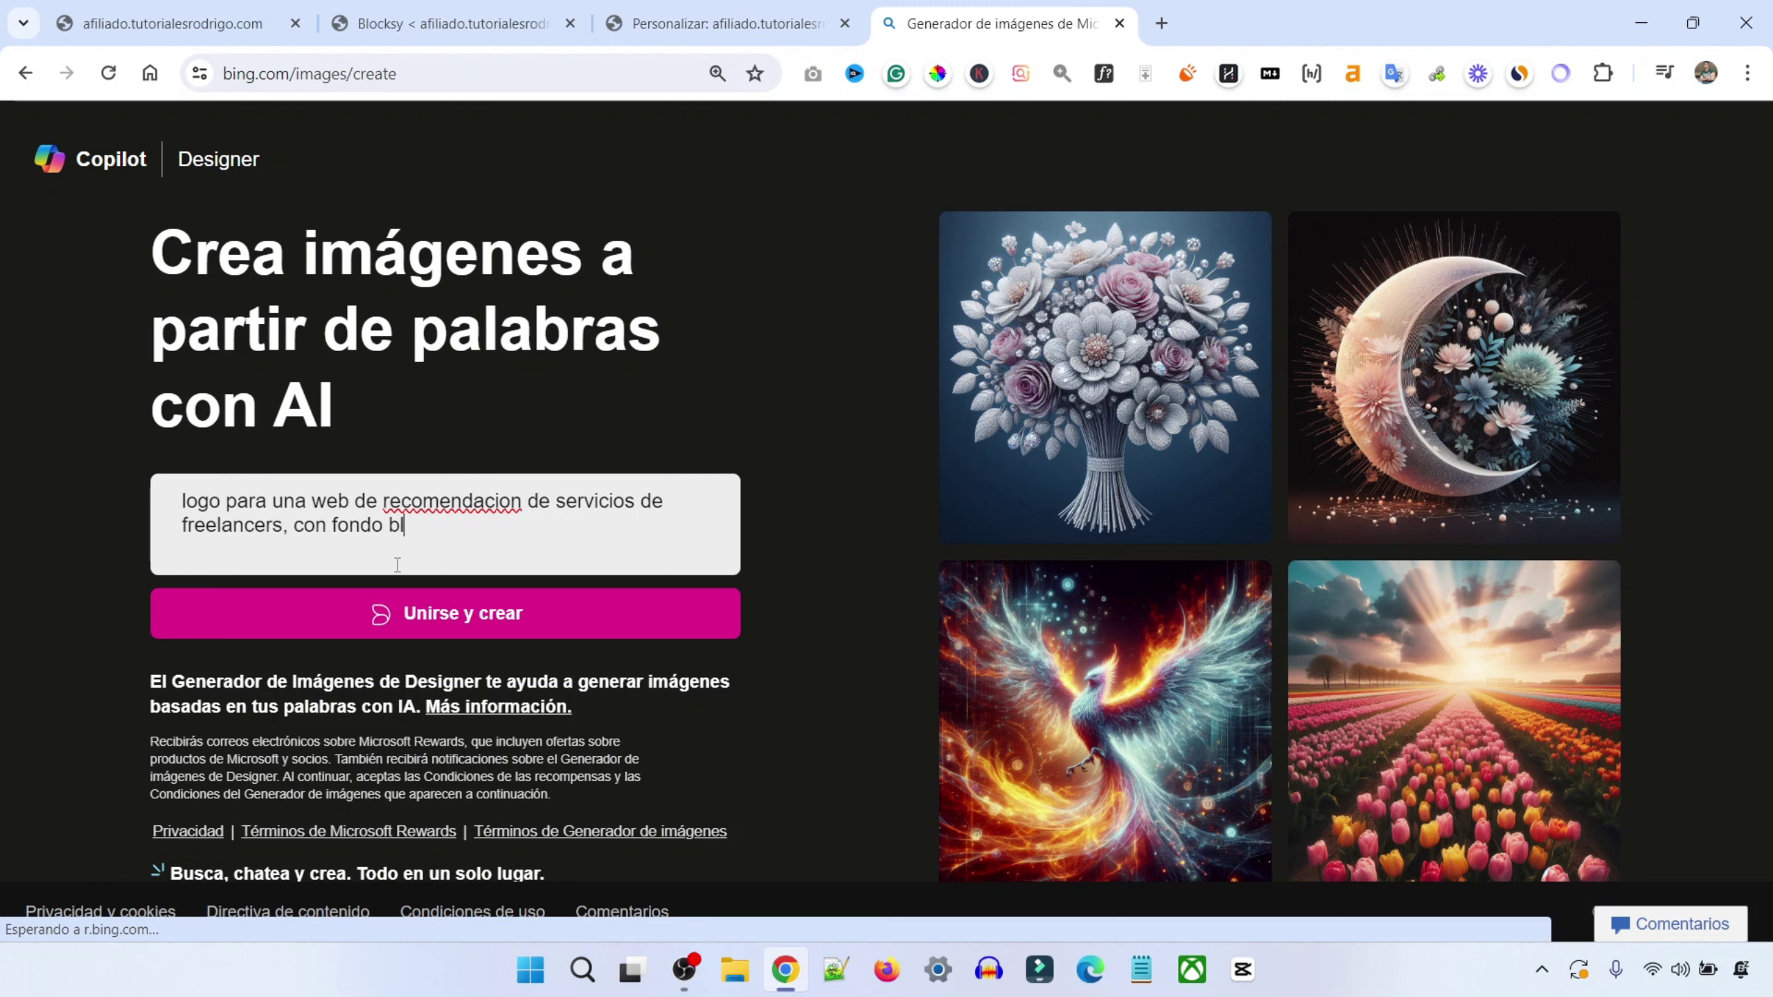
pyautogui.click(519, 617)
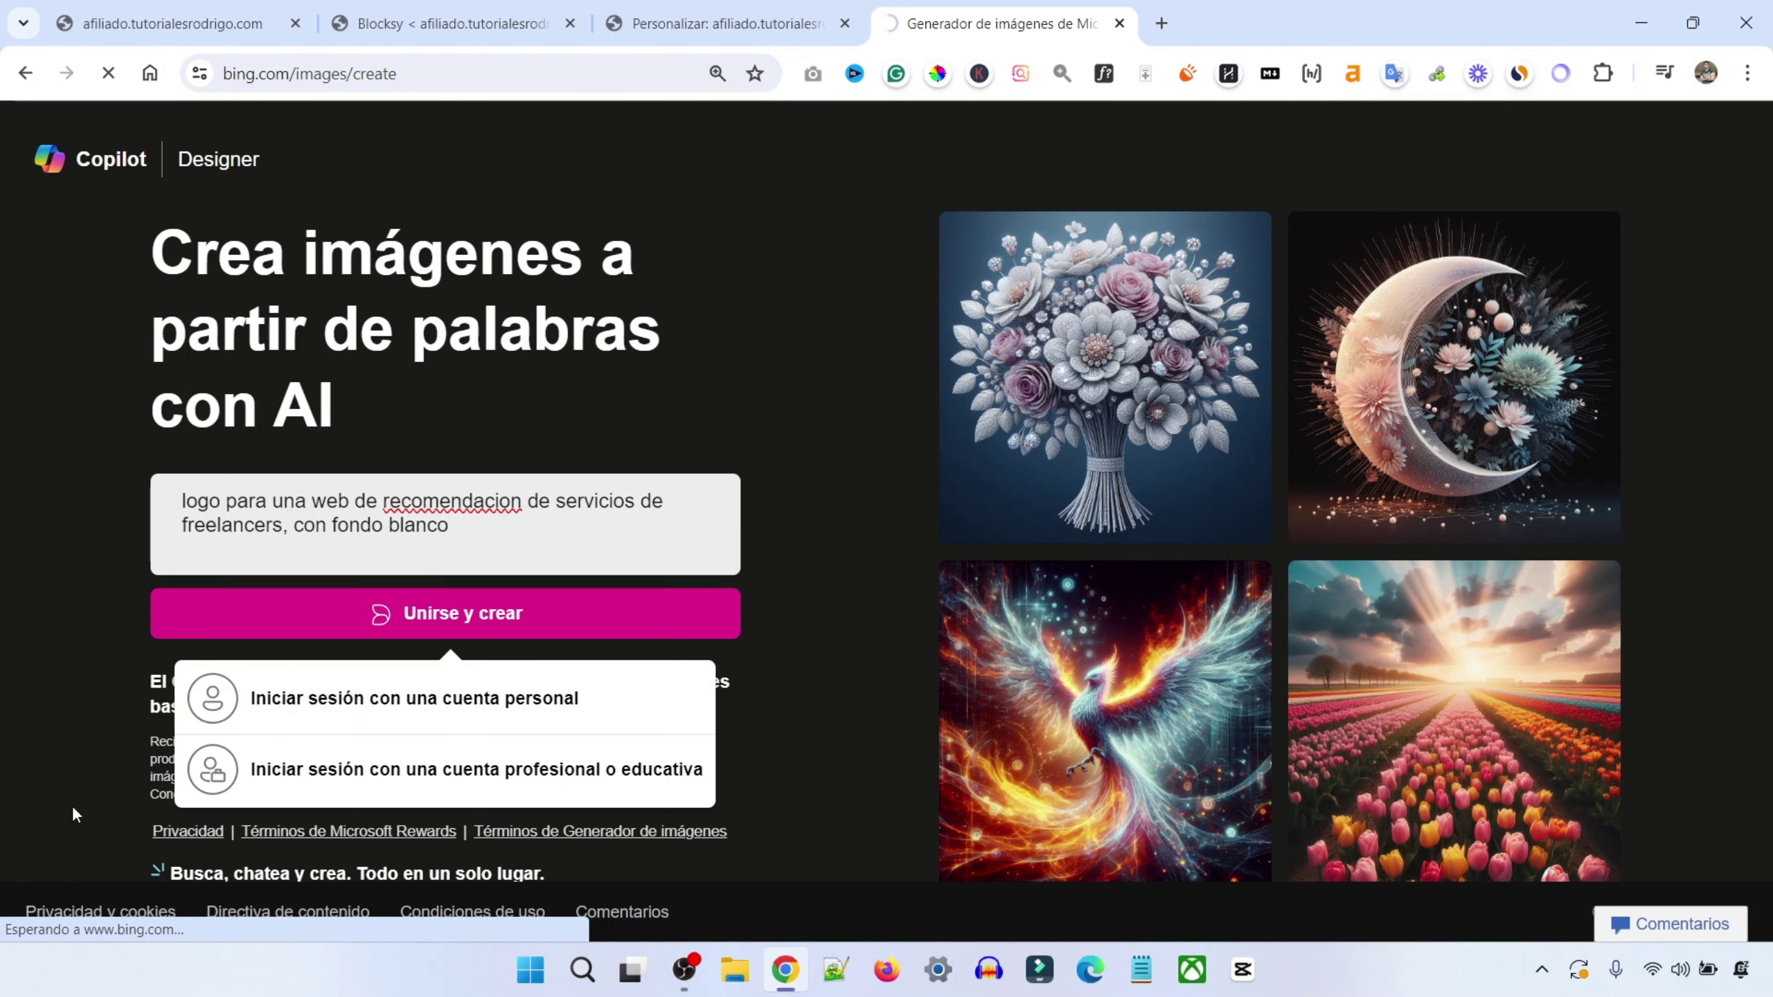
pyautogui.click(455, 701)
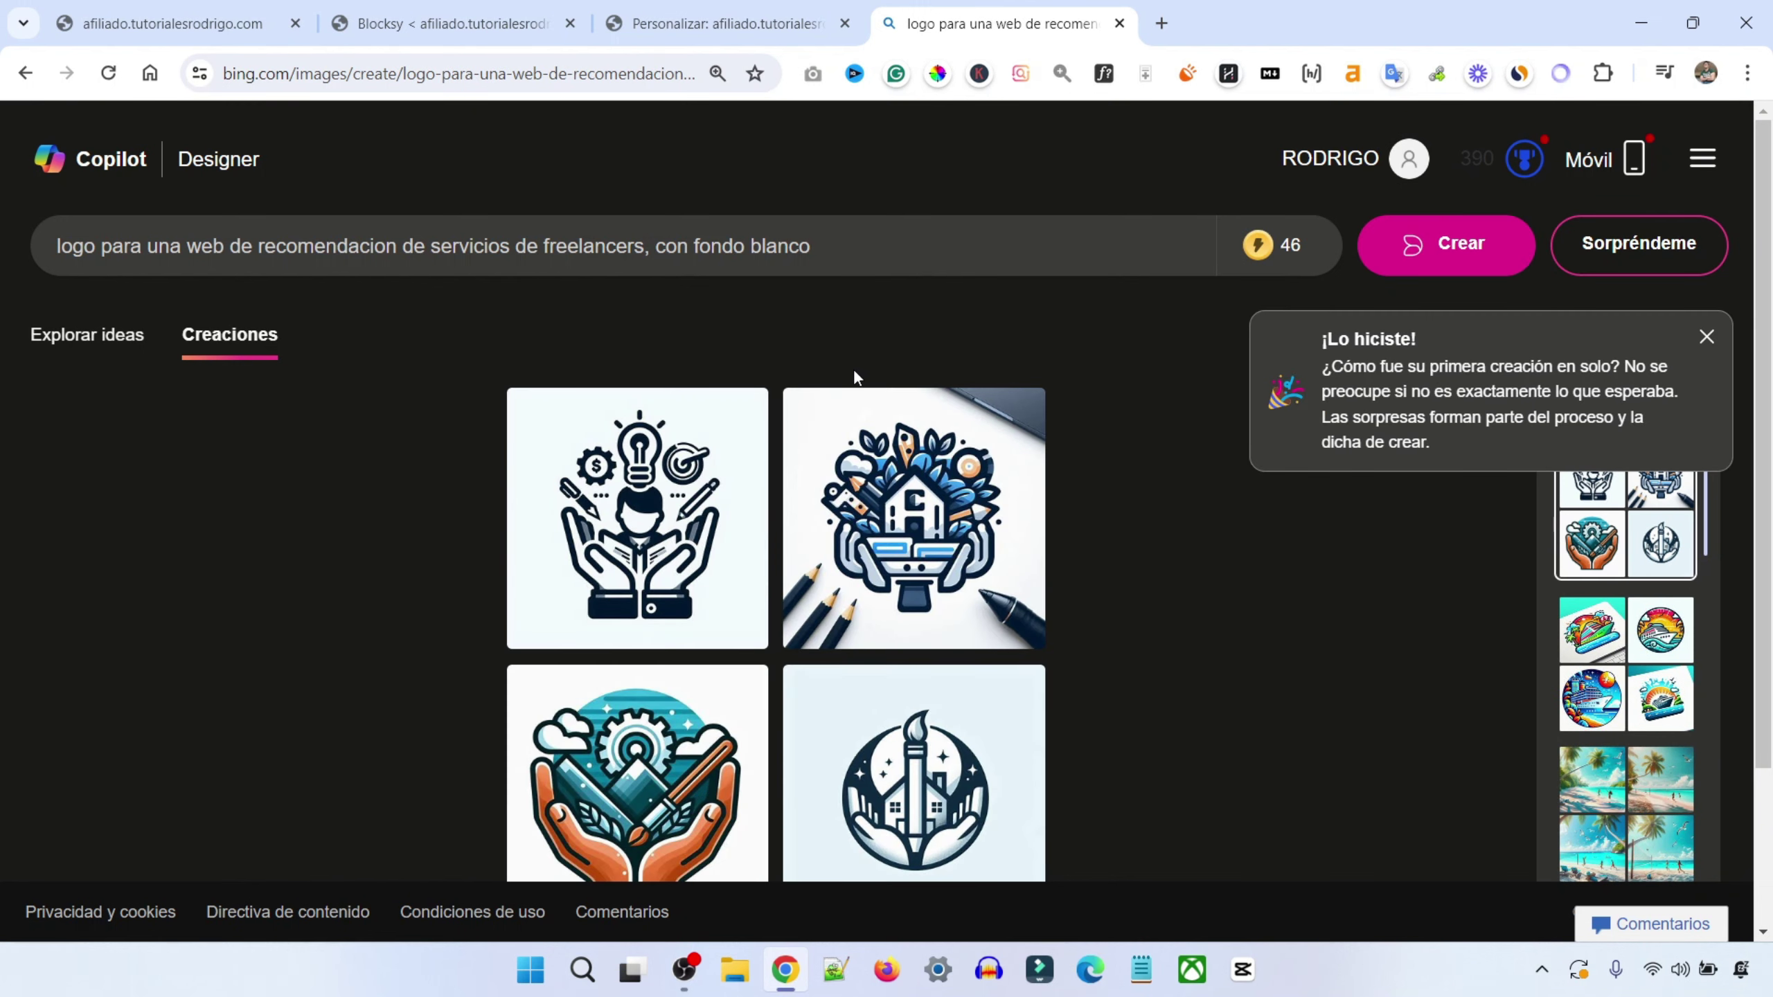
# Save the generated logo of a person between two open hands to the saved images collection
pyautogui.scroll(-1, 1770, 479)
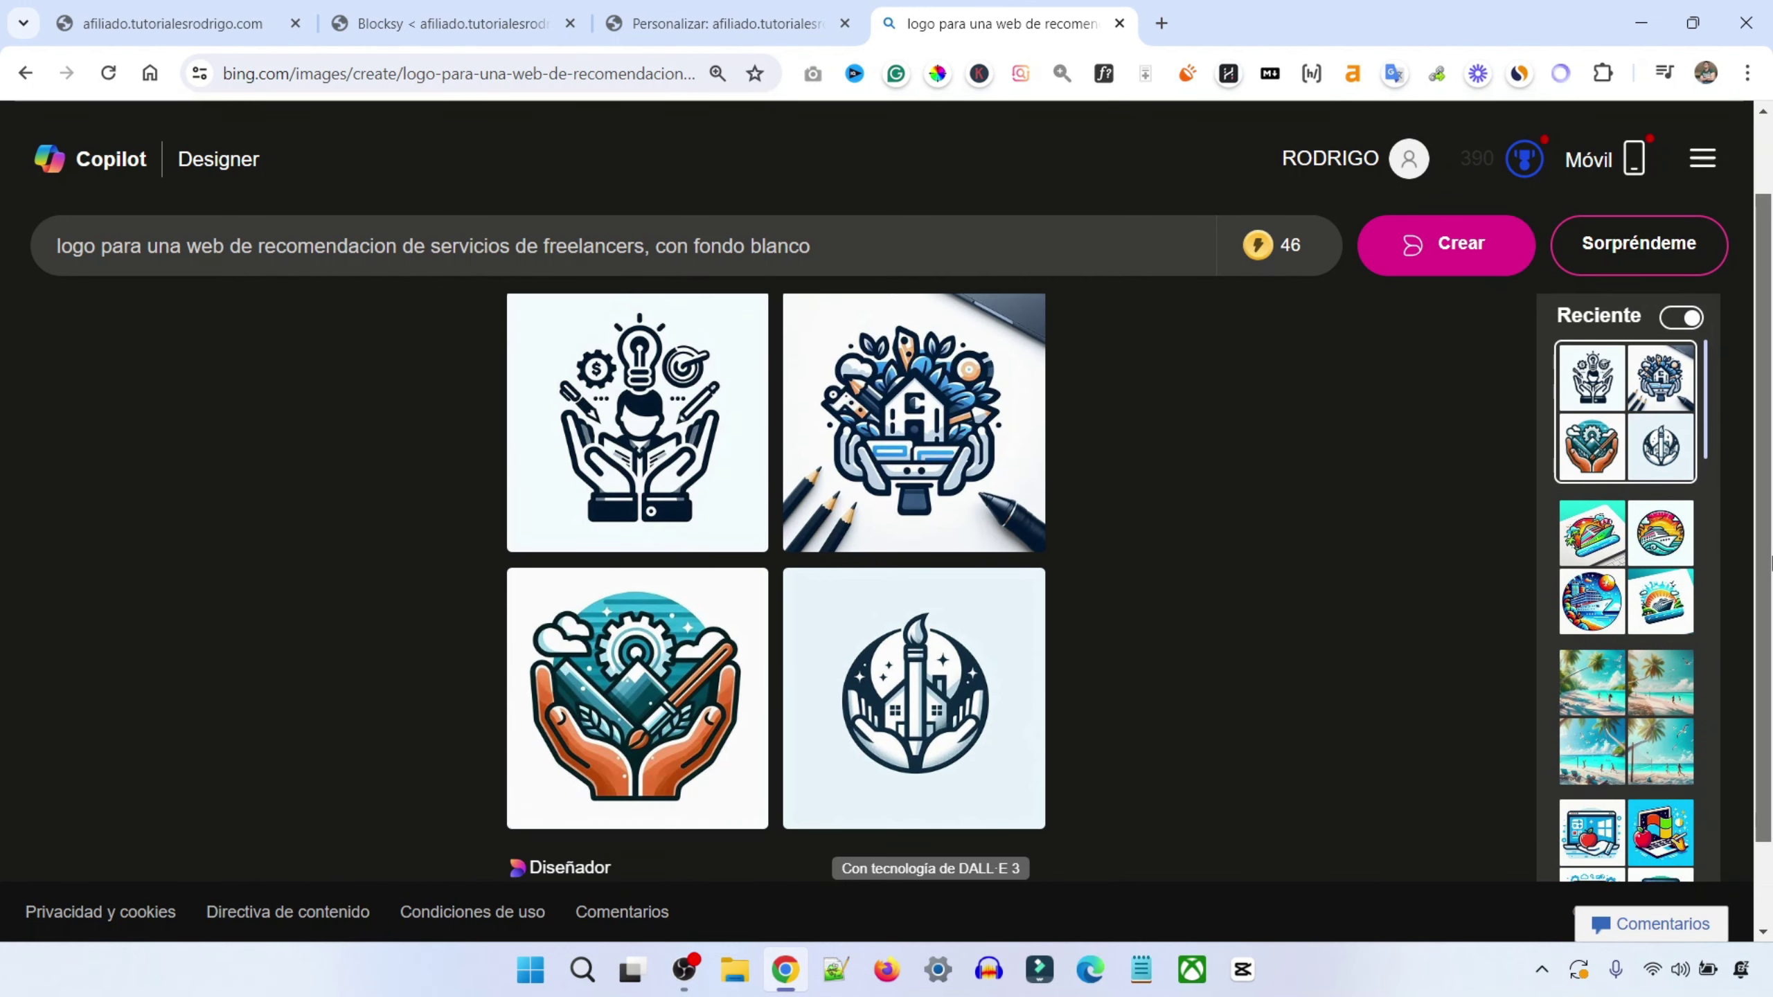
pyautogui.click(668, 345)
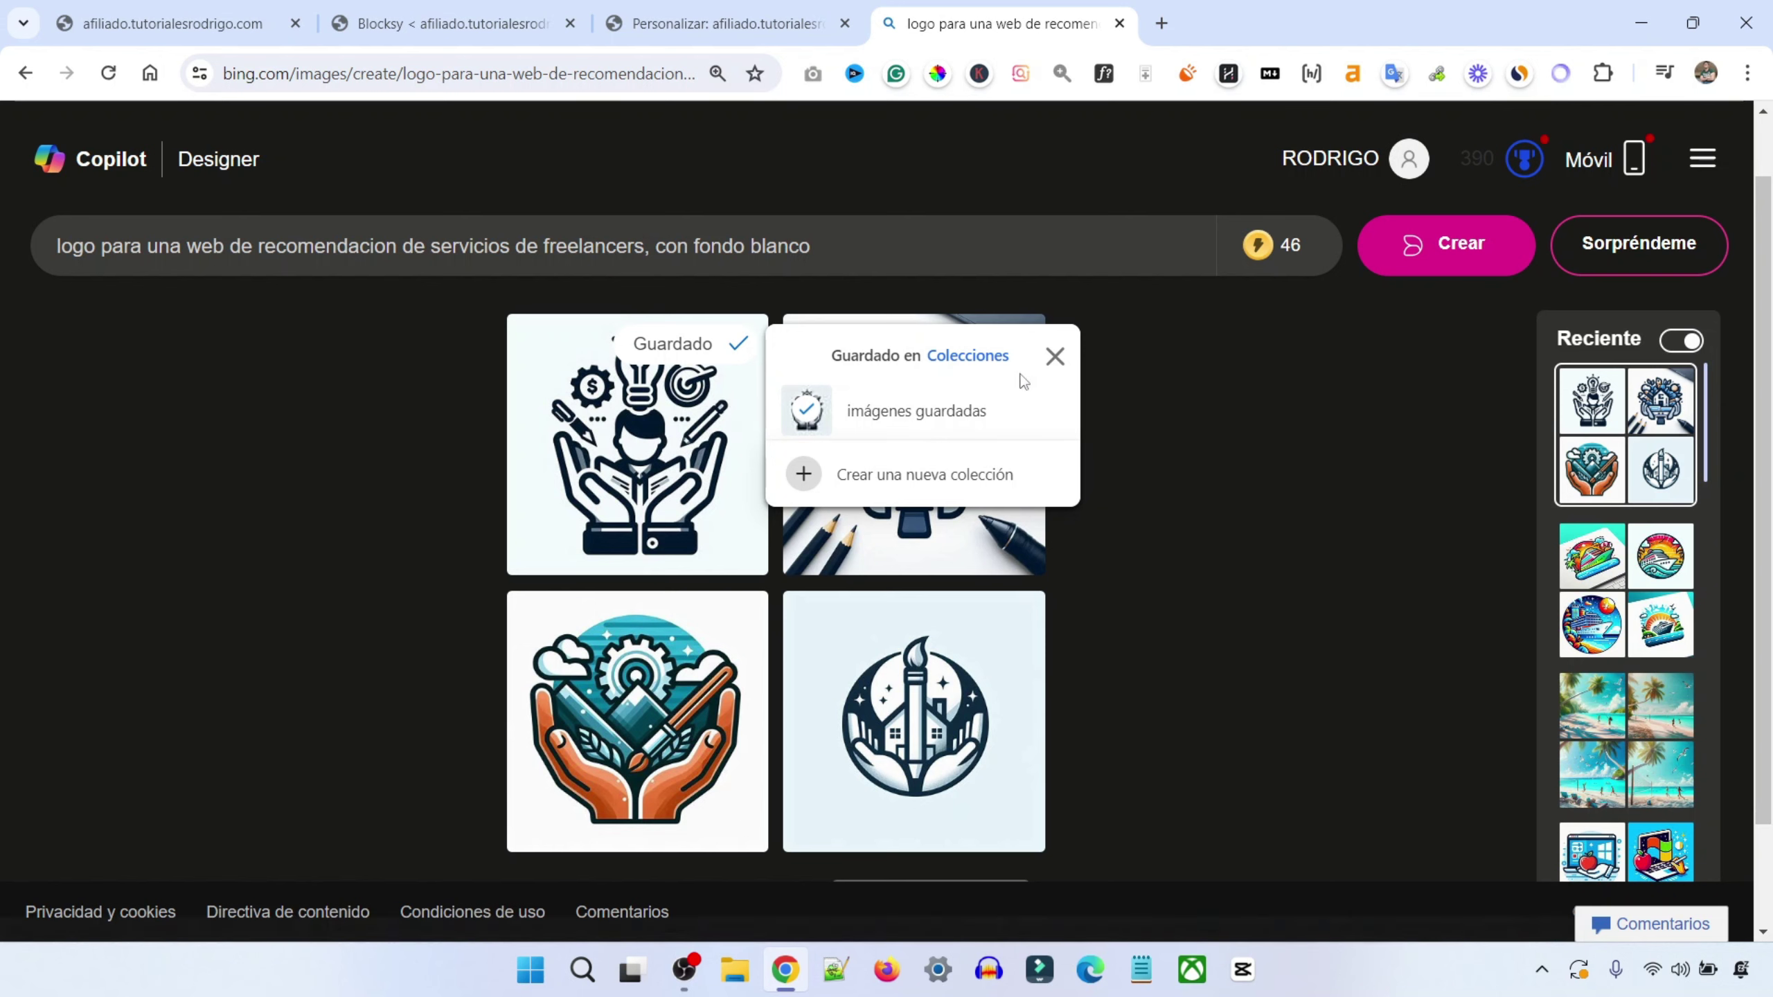
pyautogui.click(1055, 356)
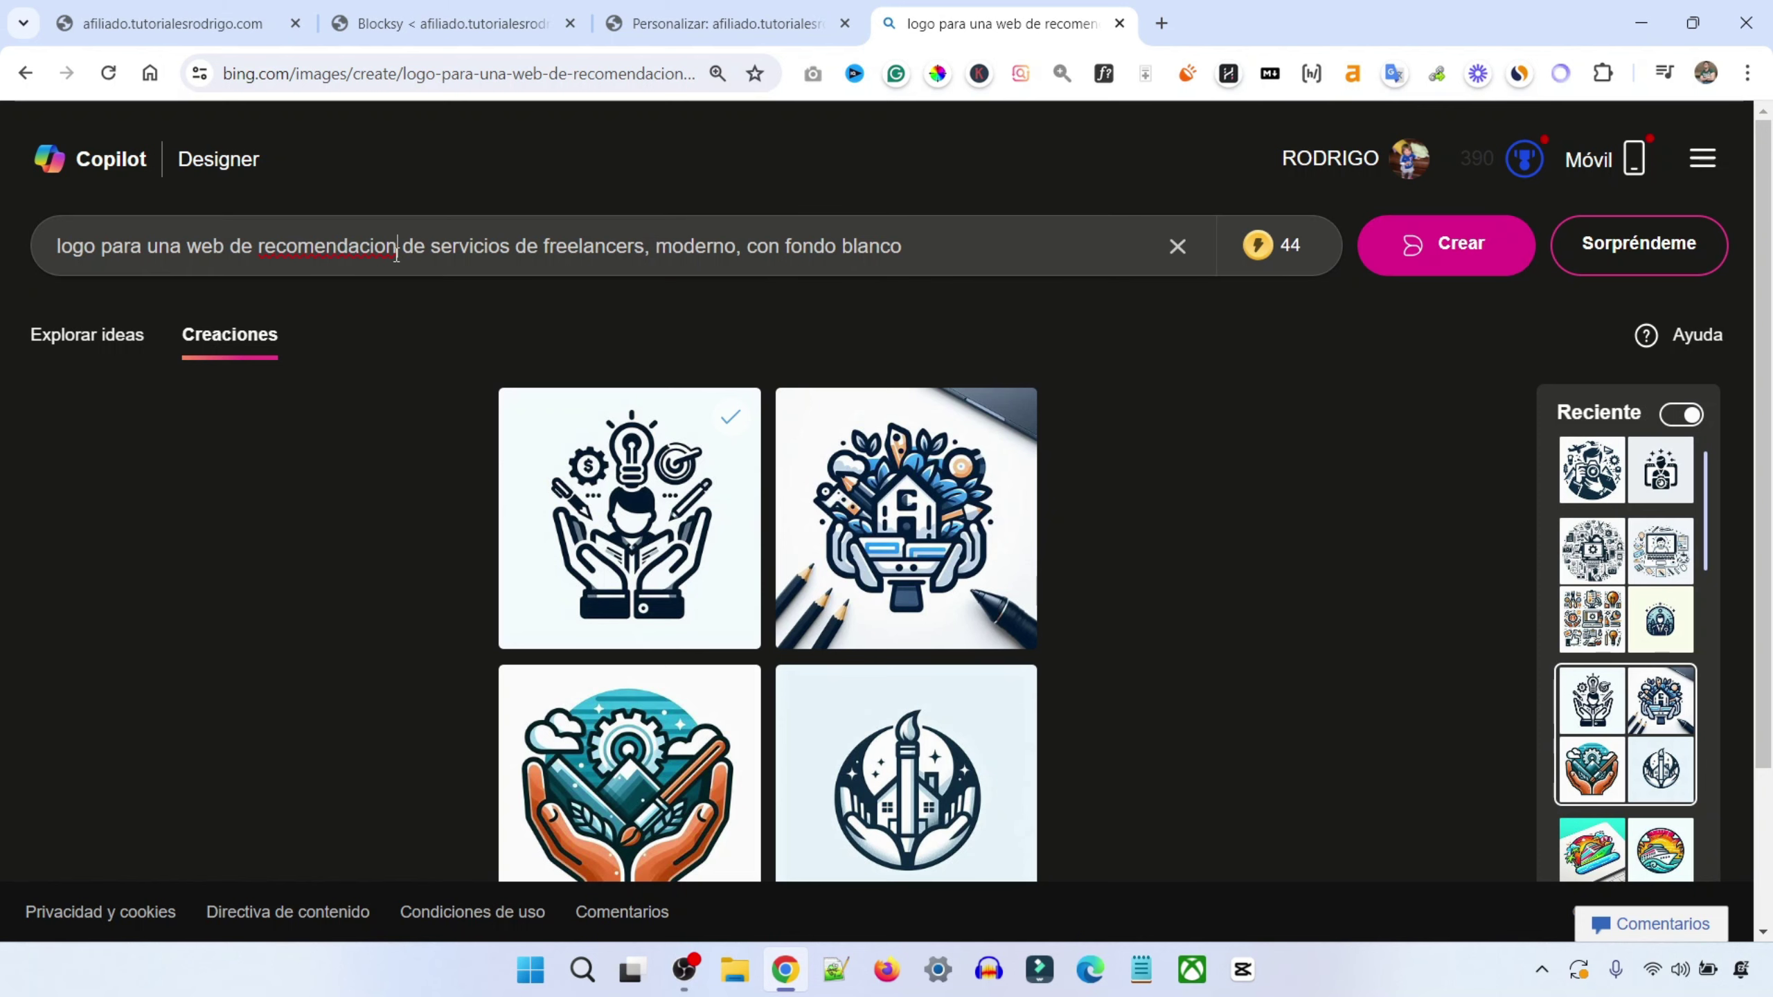
# Use the plural "recomendaciones" in the logo prompt and generate a new set of images
pyautogui.write('es')
pyautogui.click(1431, 249)
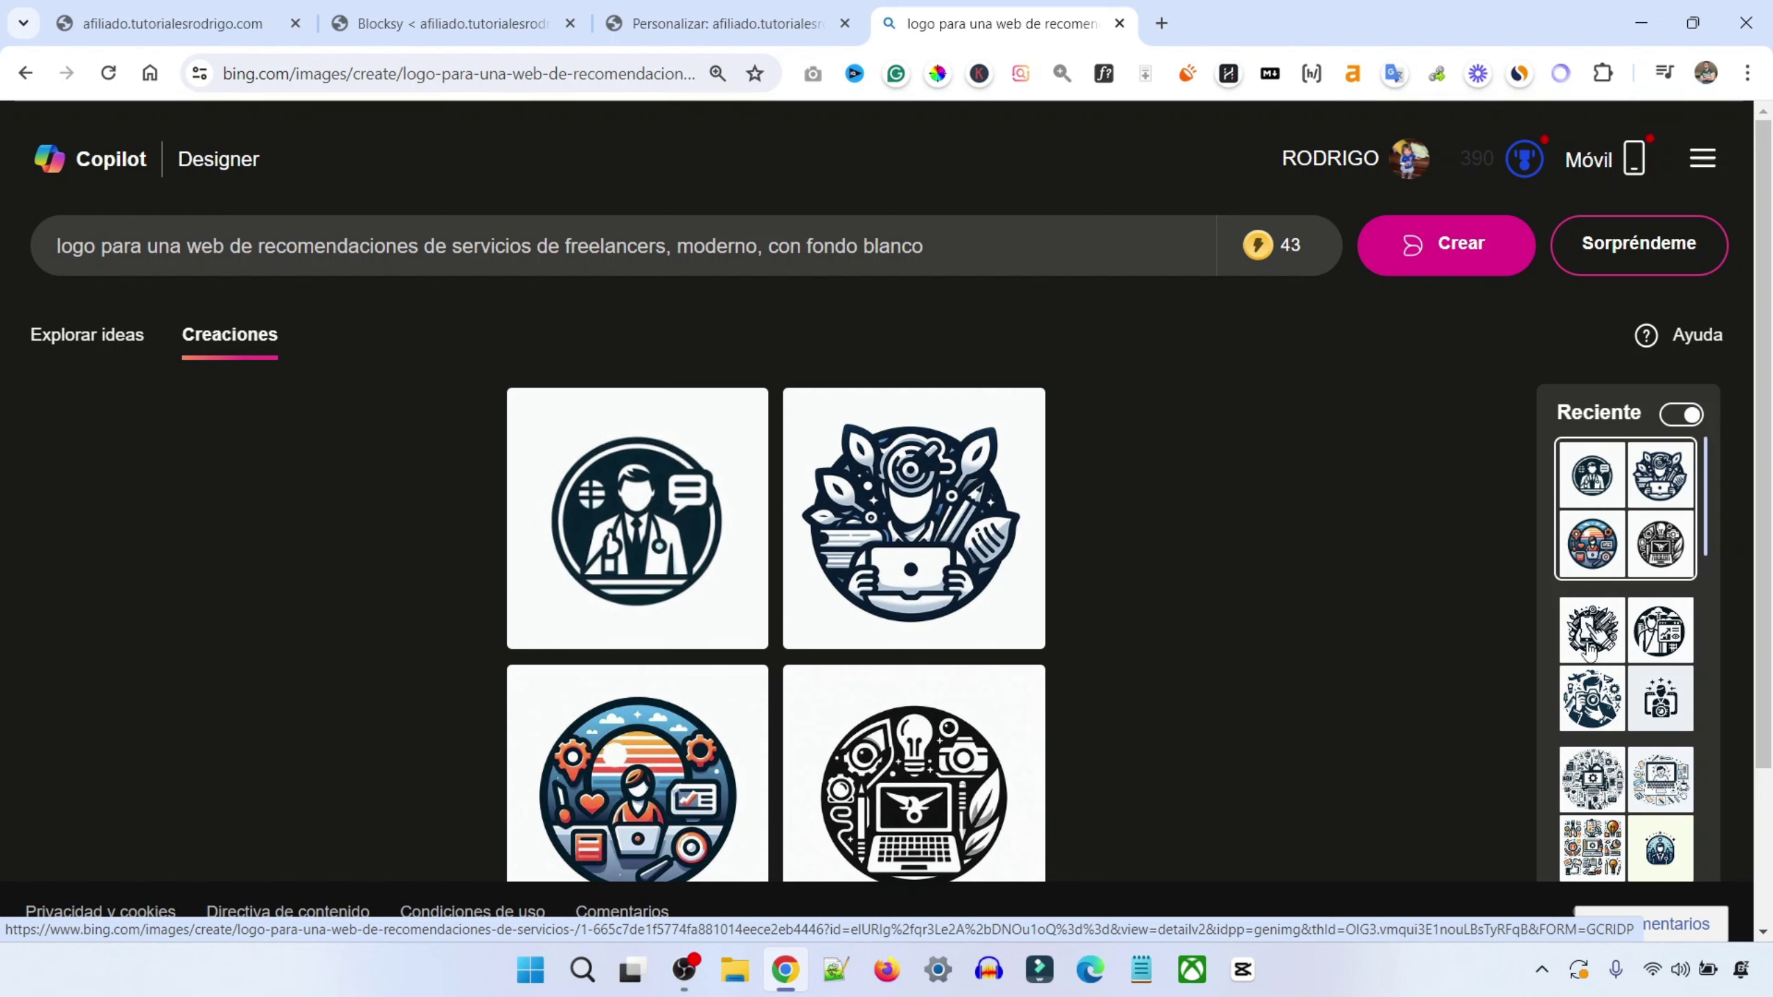
# Download the generated logo of a figure holding a laptop surrounded by leaves, books and pencils
pyautogui.scroll(-3, 1025, 297)
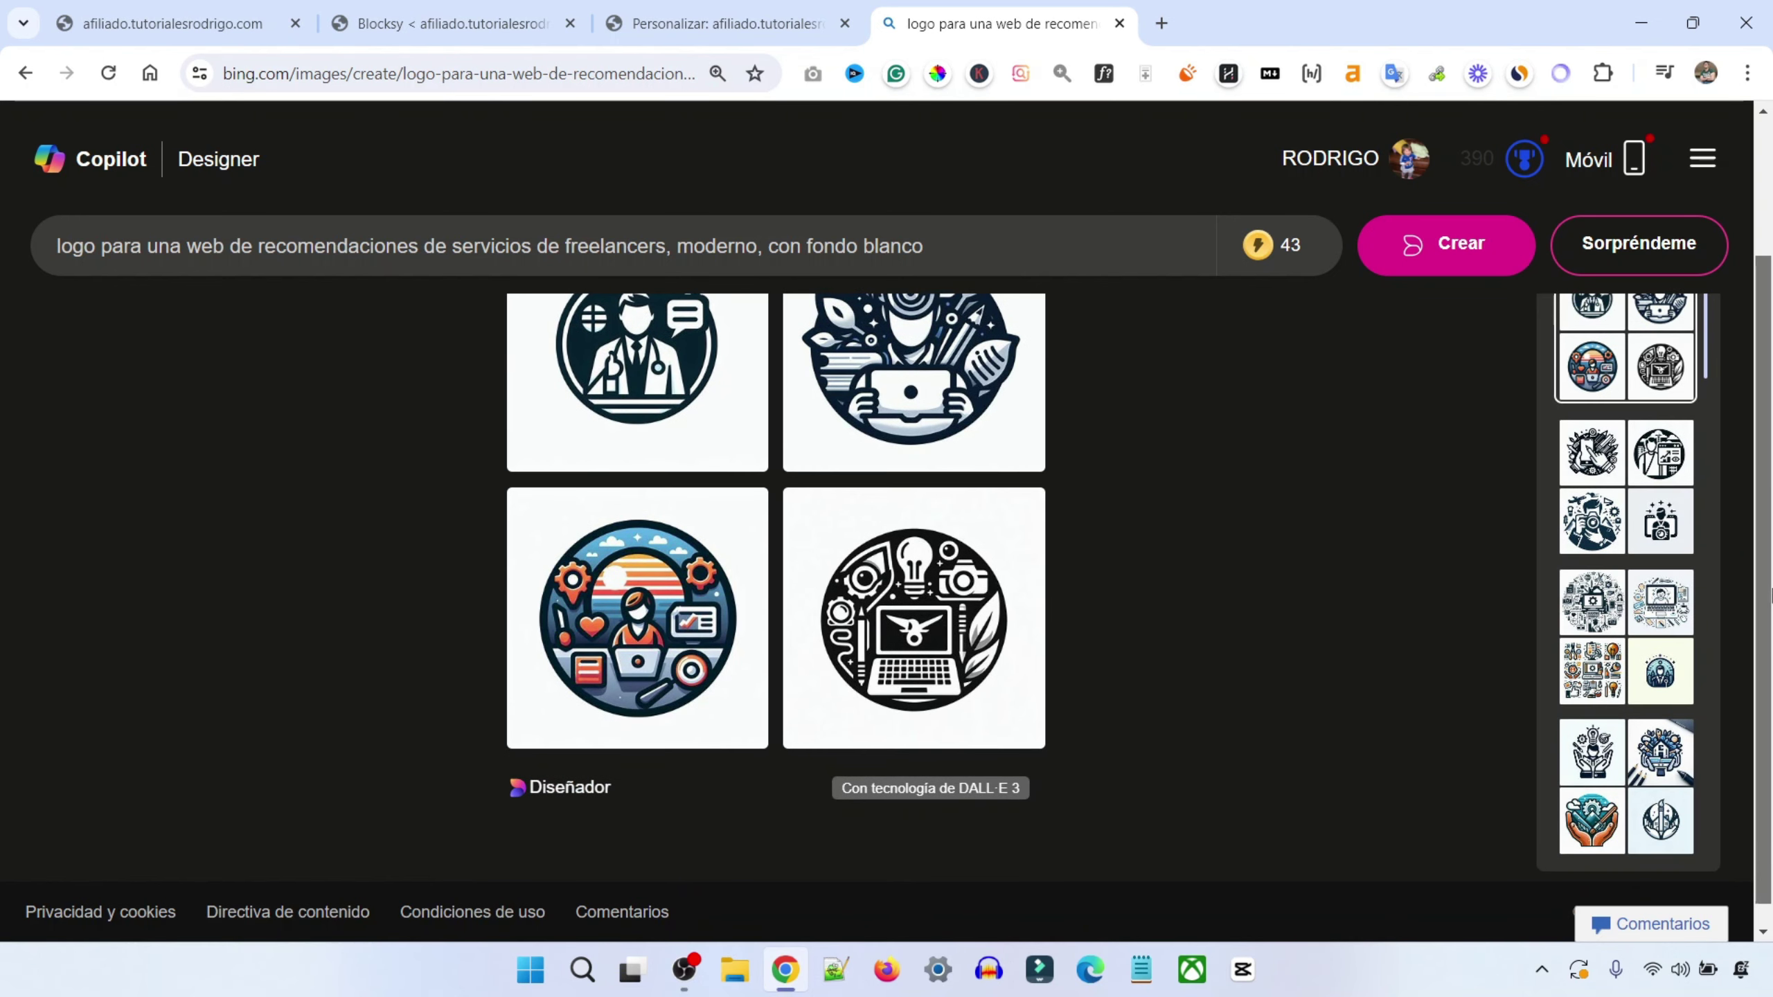
pyautogui.scroll(2, 1025, 297)
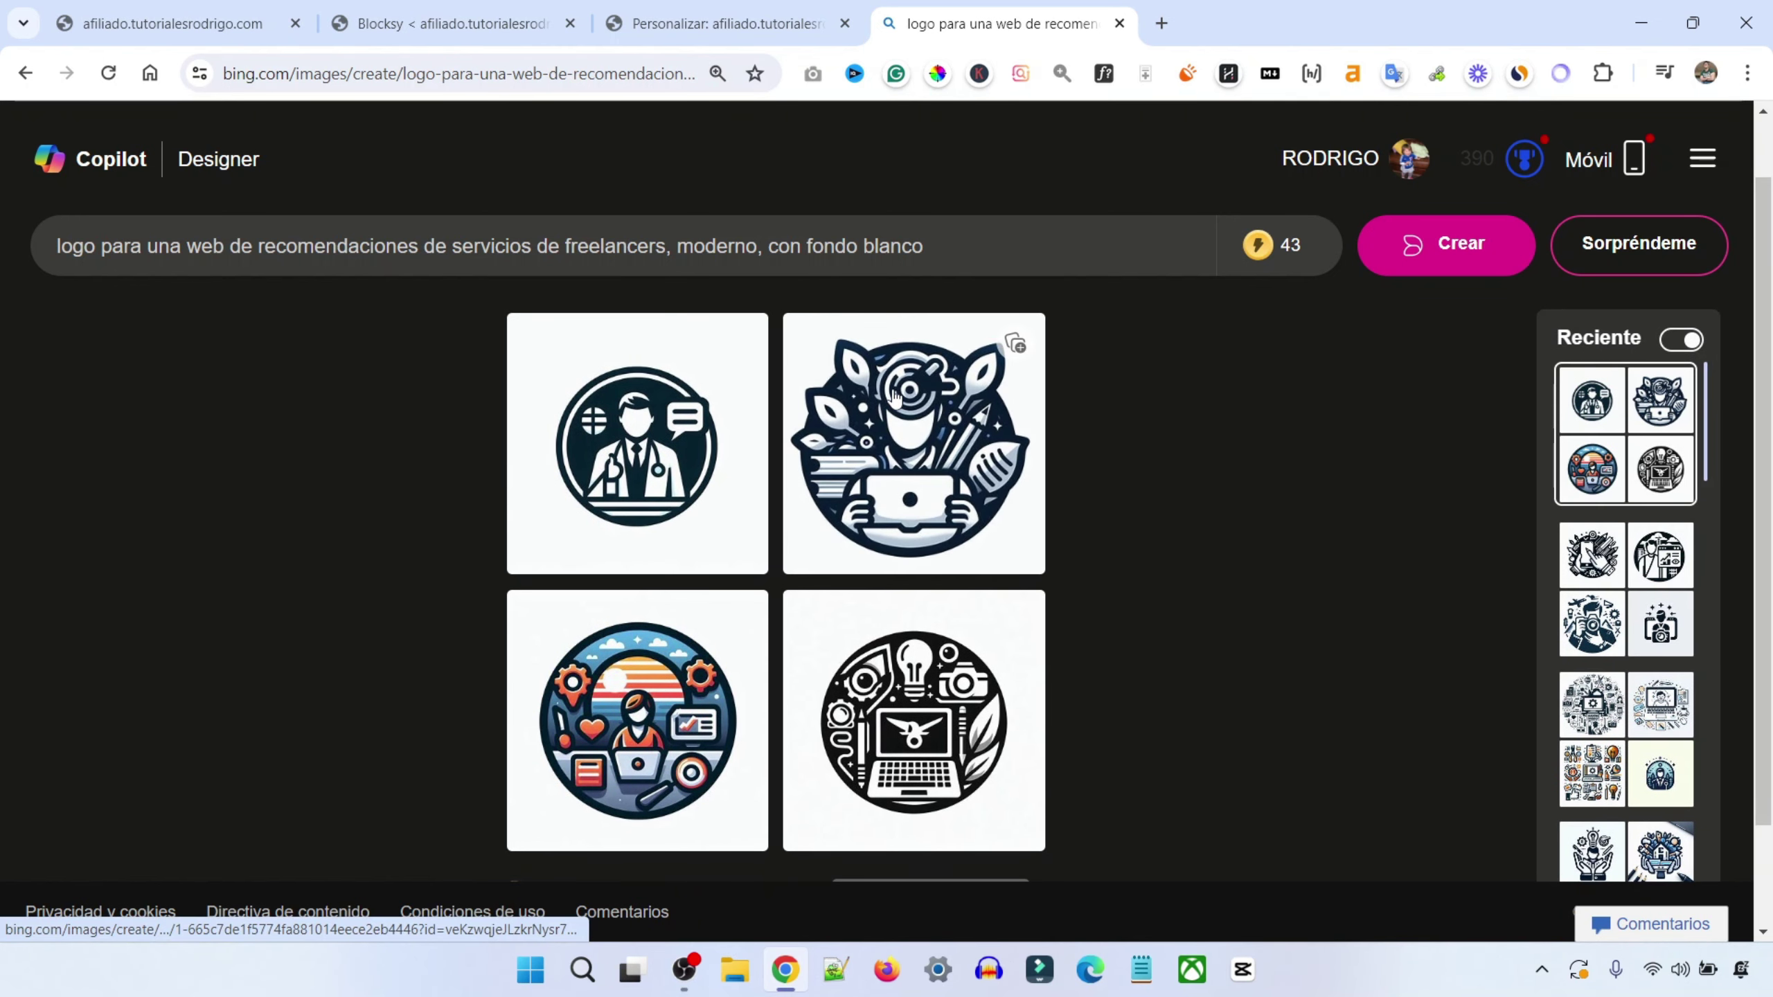
pyautogui.click(911, 429)
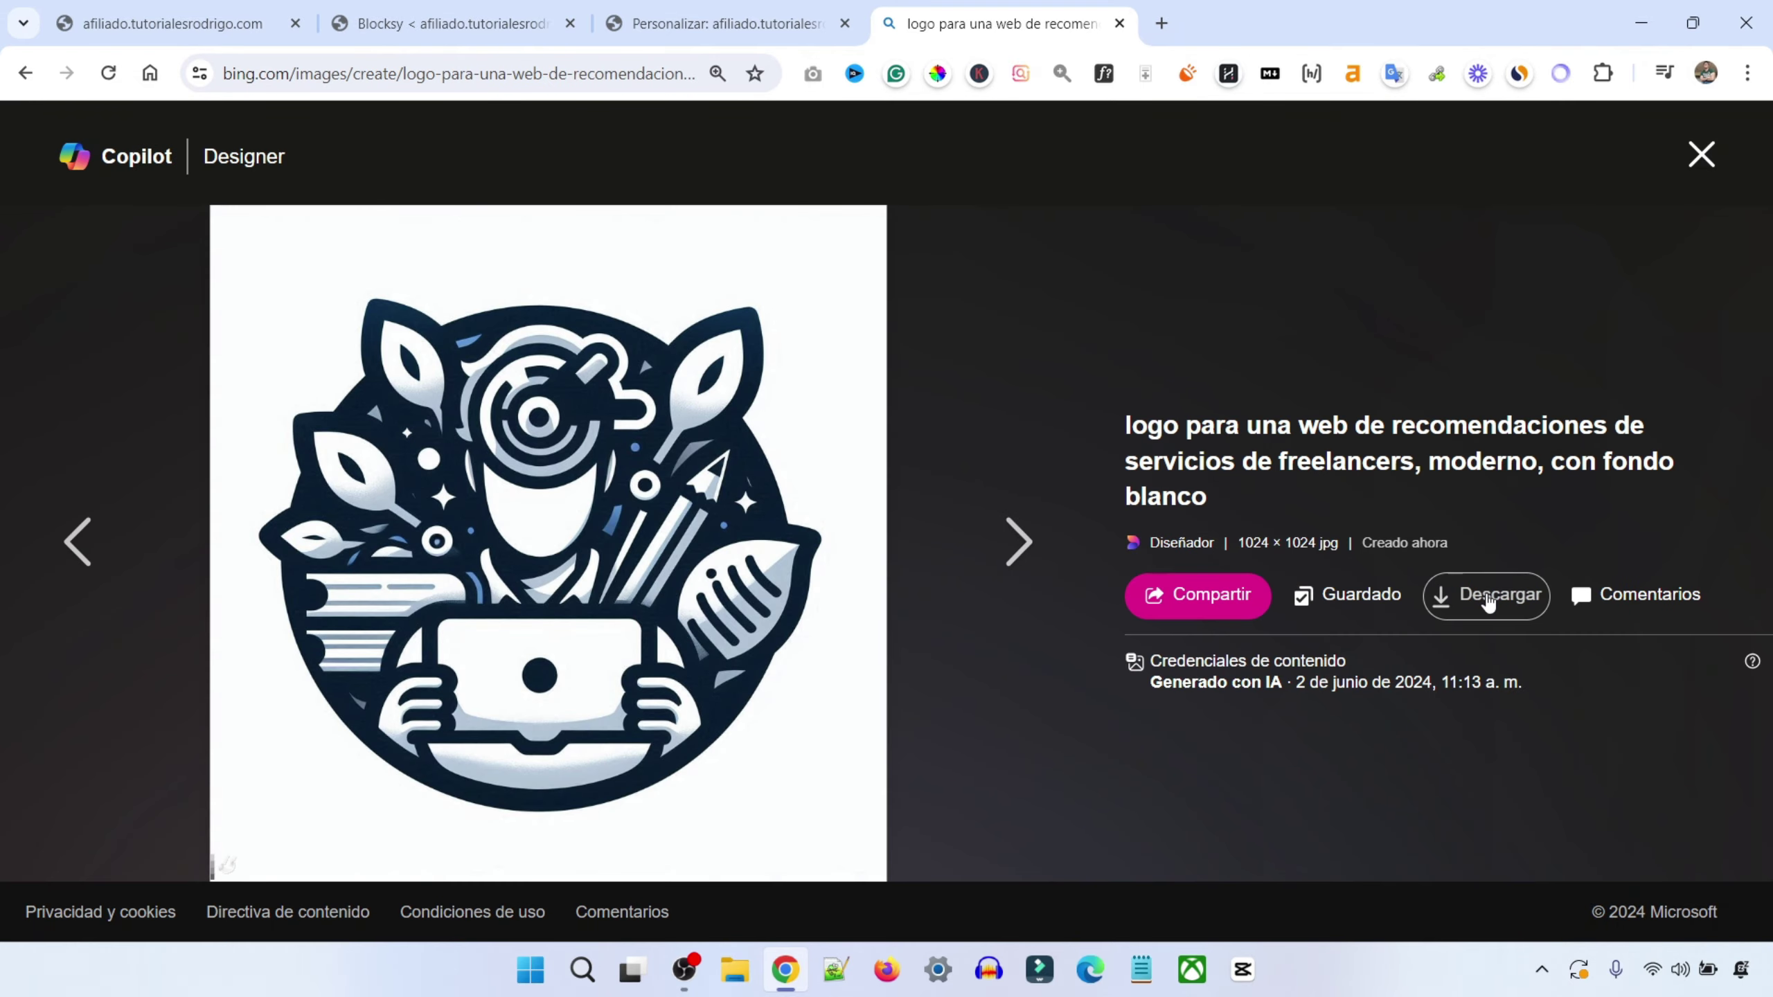
pyautogui.click(1488, 600)
pyautogui.press('Return')
# Replace the header logo in the WordPress customizer with the downloaded _3acea239-37da-4f8d-9996-b2f5b0e64b55.jpeg image from Descargas
pyautogui.click(716, 10)
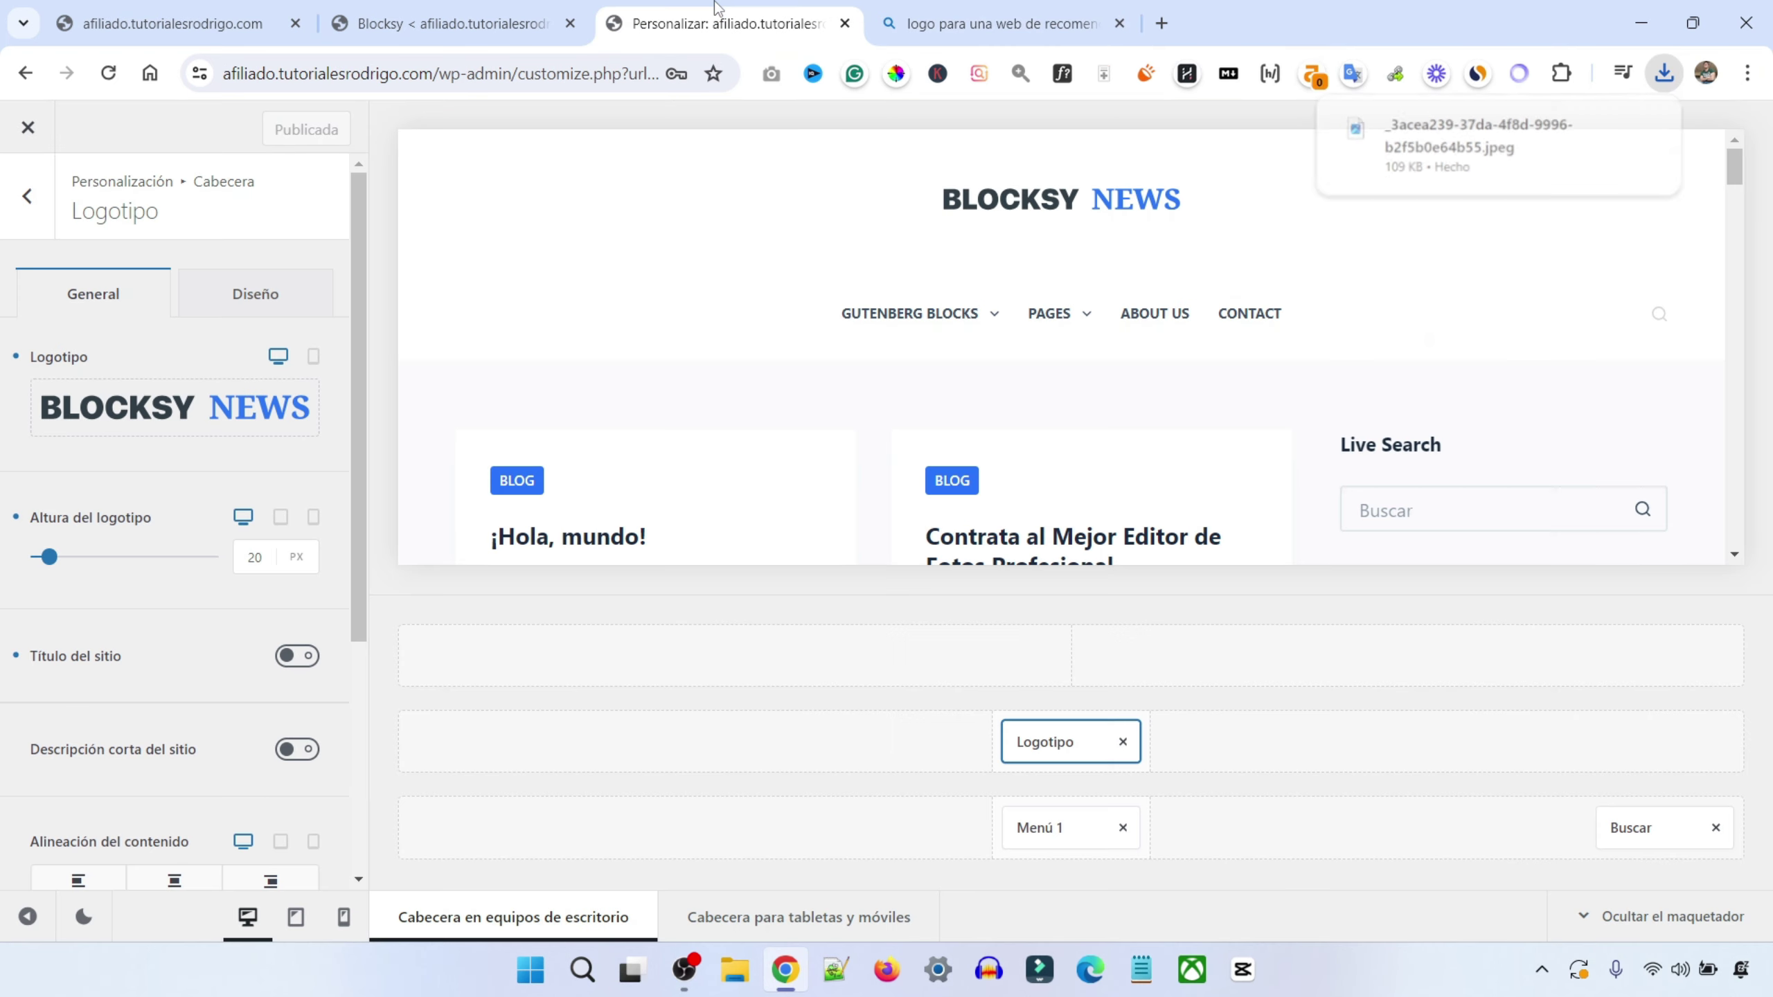
pyautogui.click(256, 408)
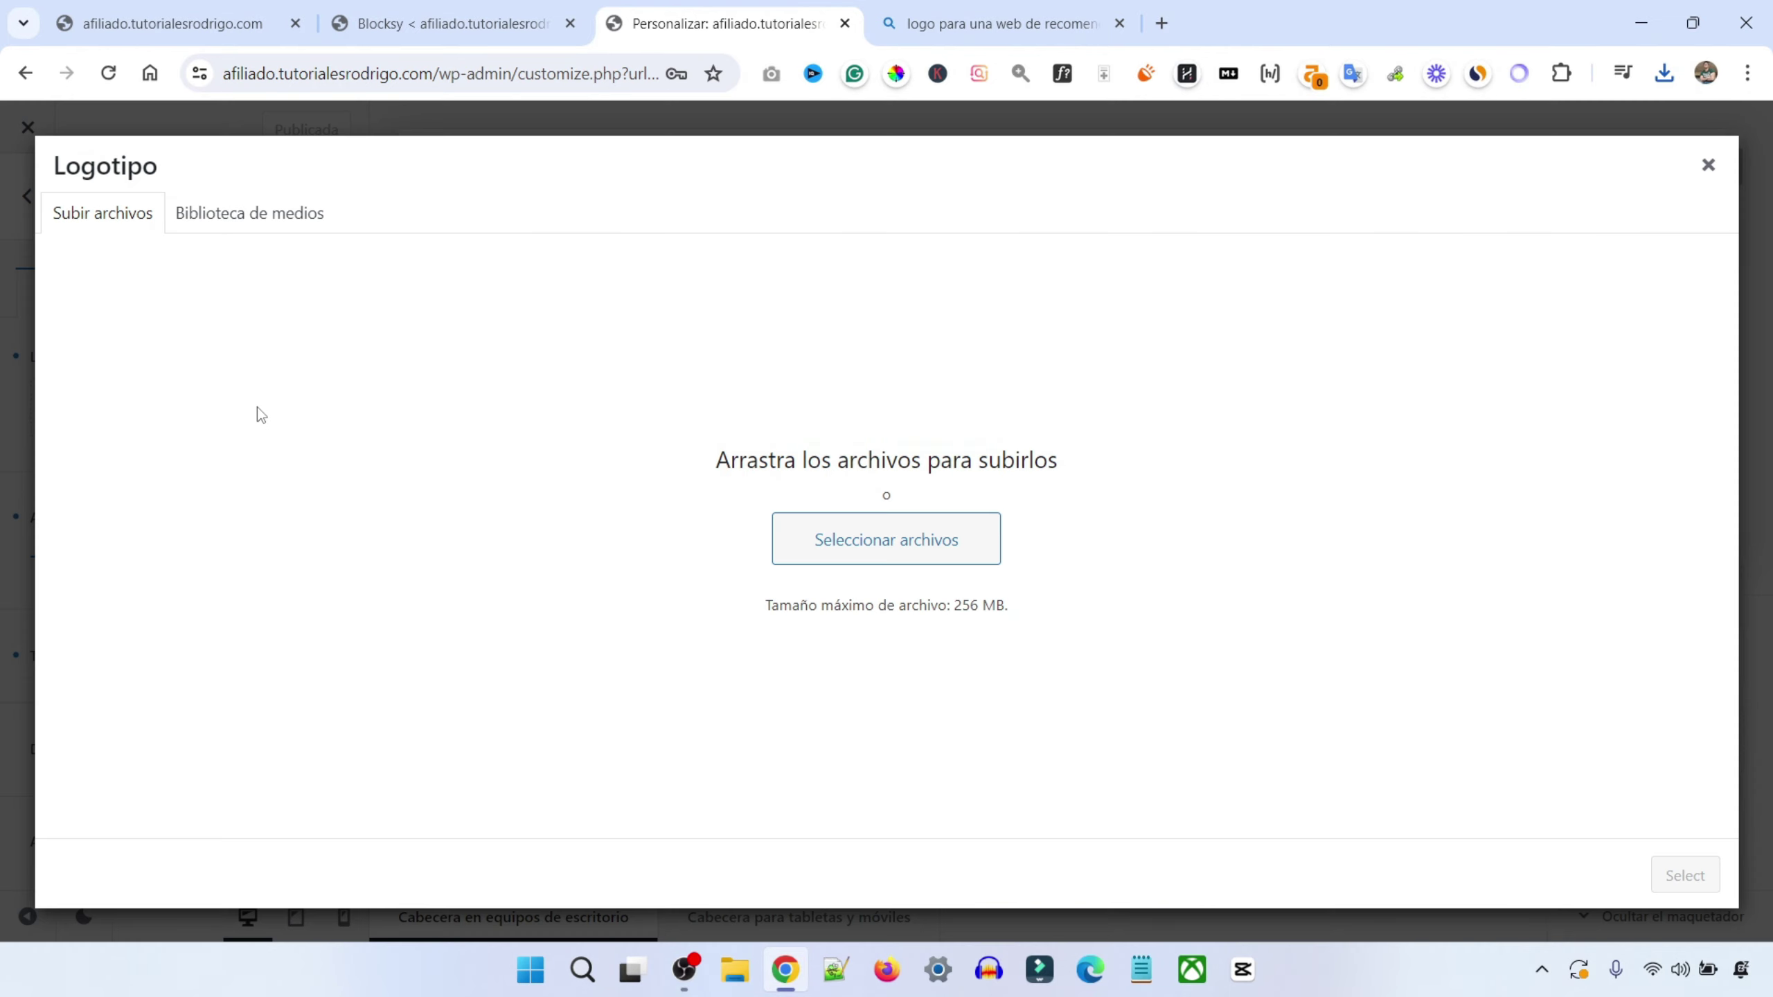
pyautogui.click(902, 539)
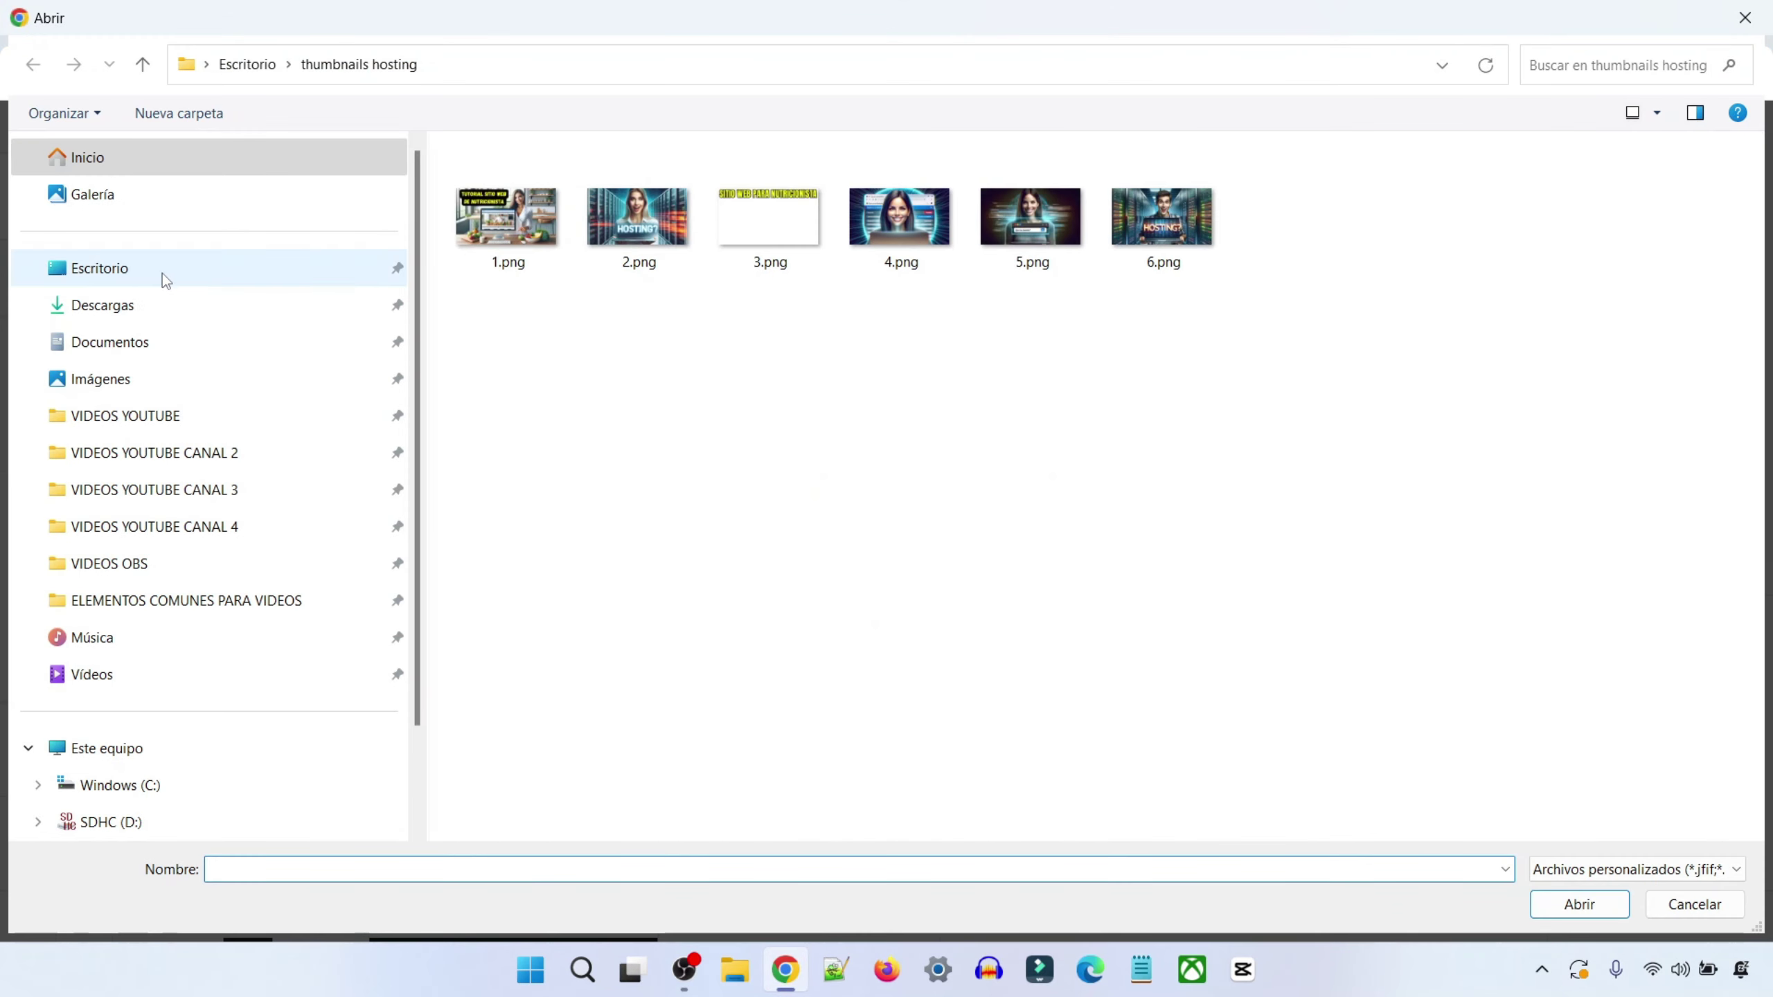
pyautogui.click(115, 305)
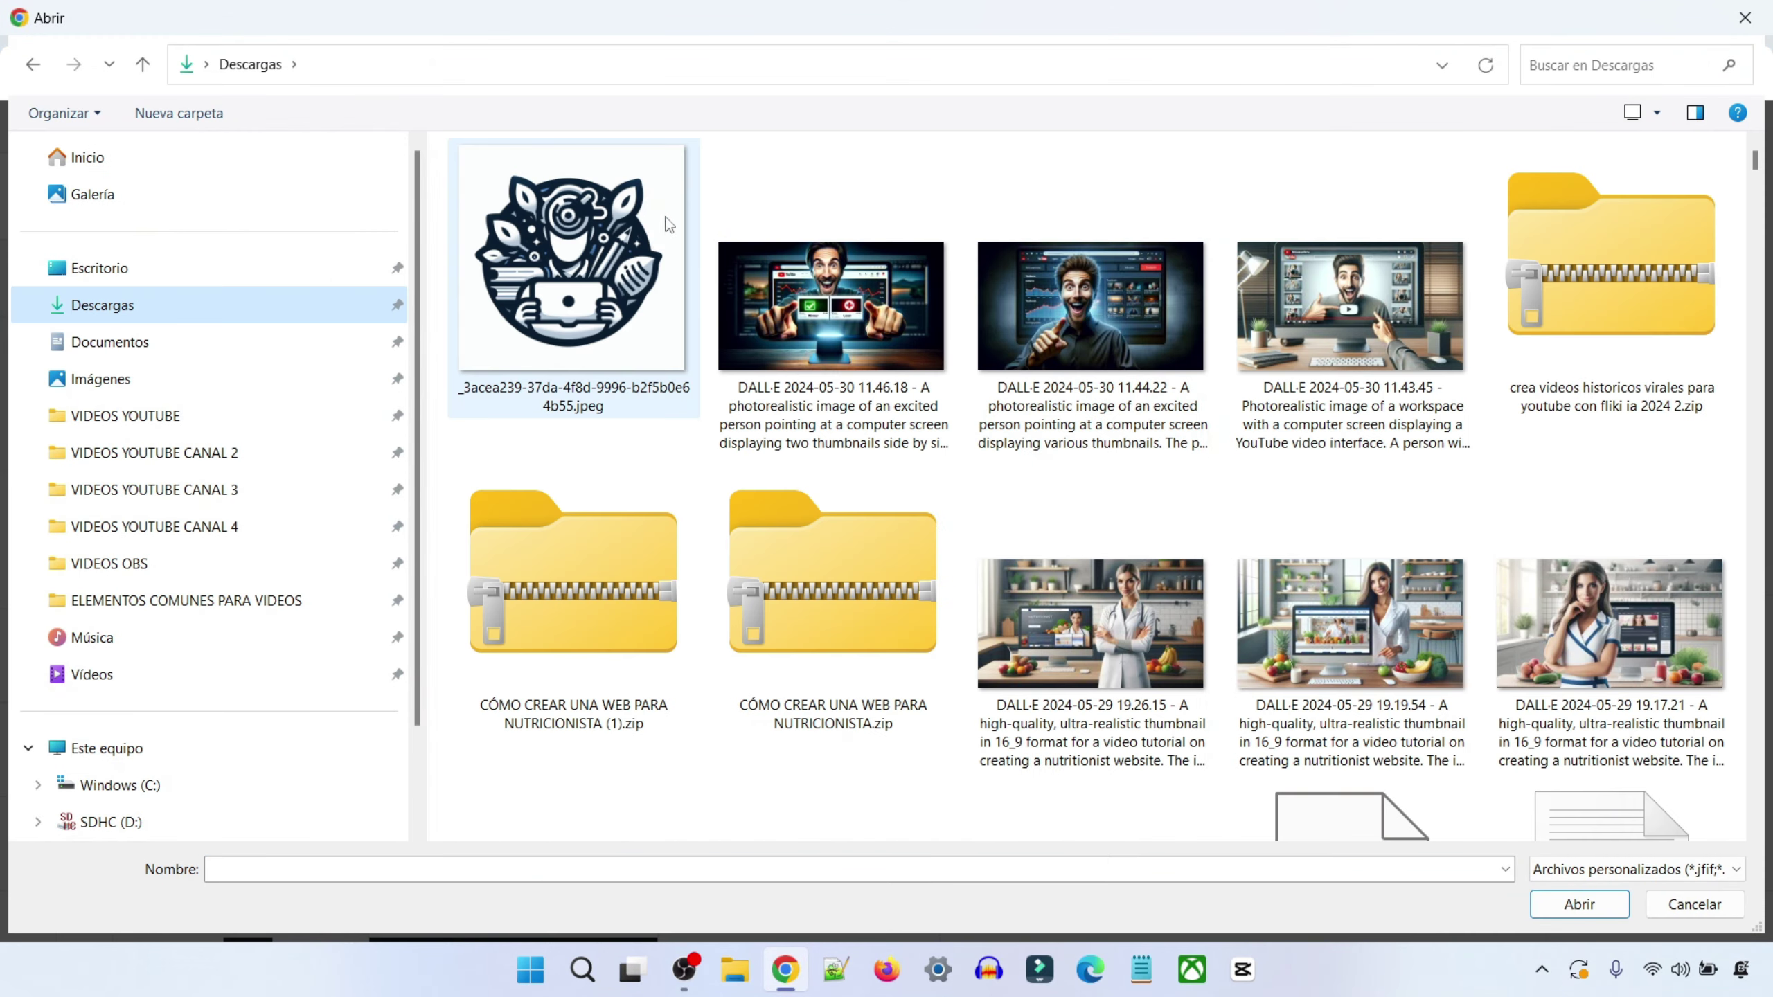
pyautogui.doubleClick(563, 269)
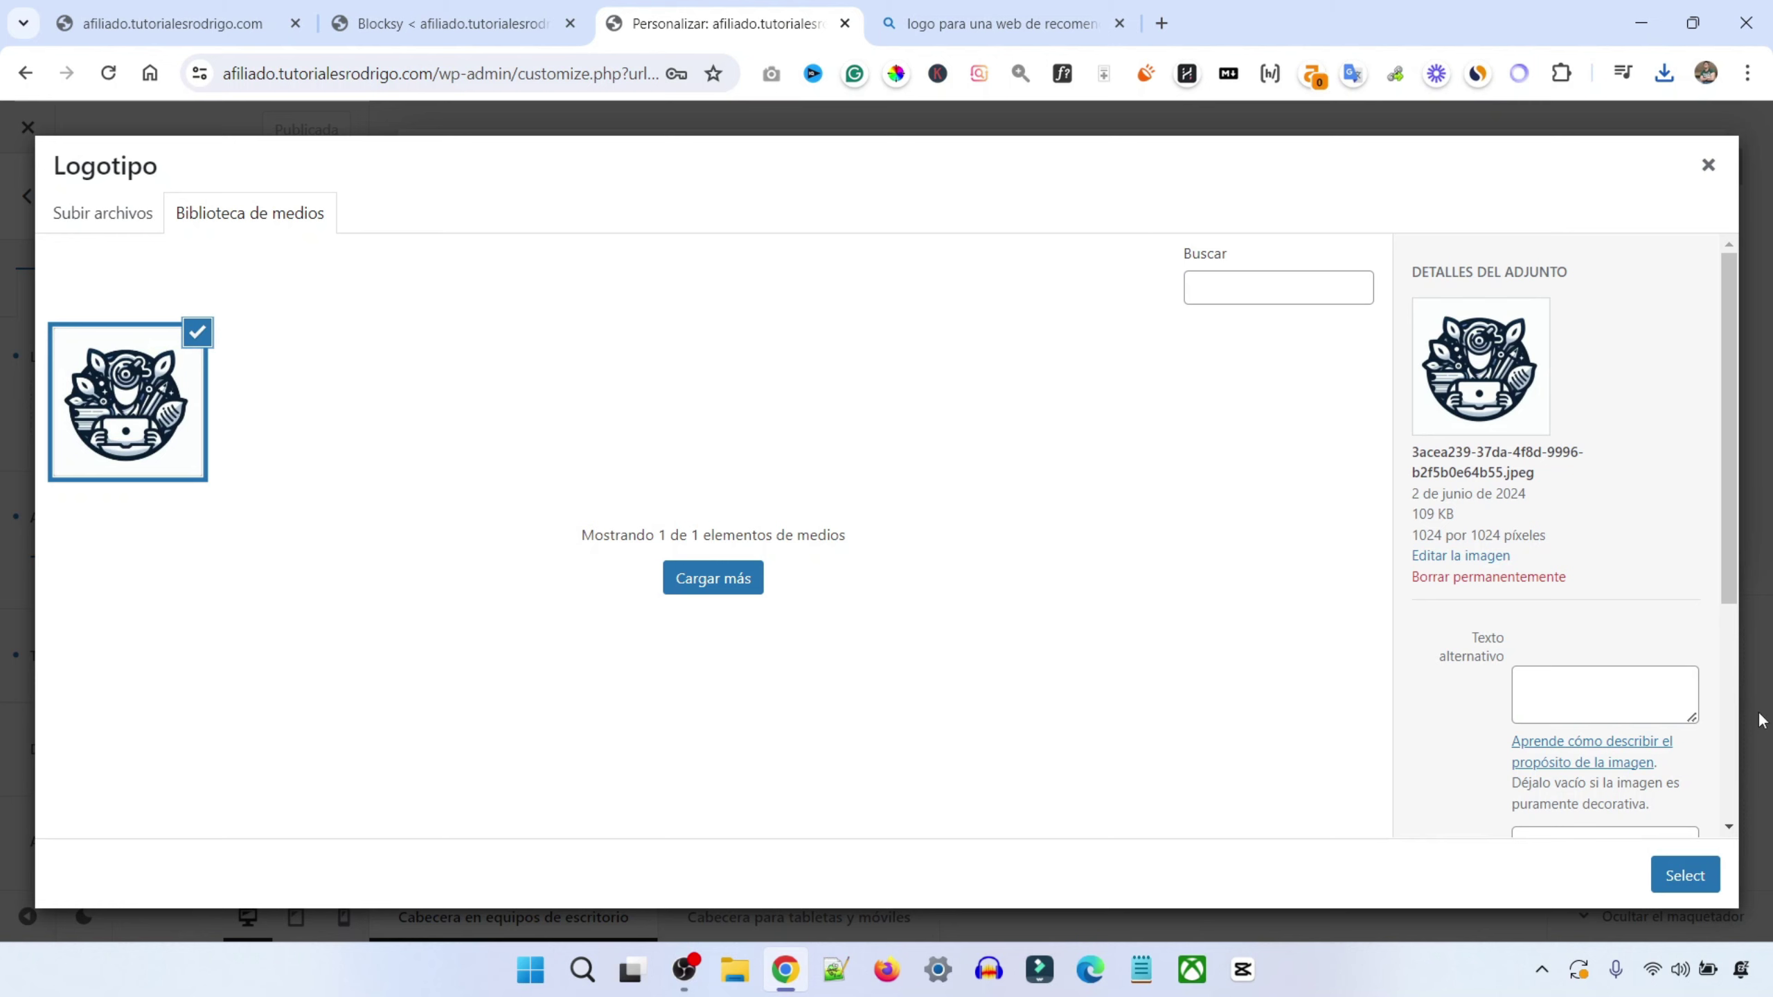
pyautogui.click(1685, 877)
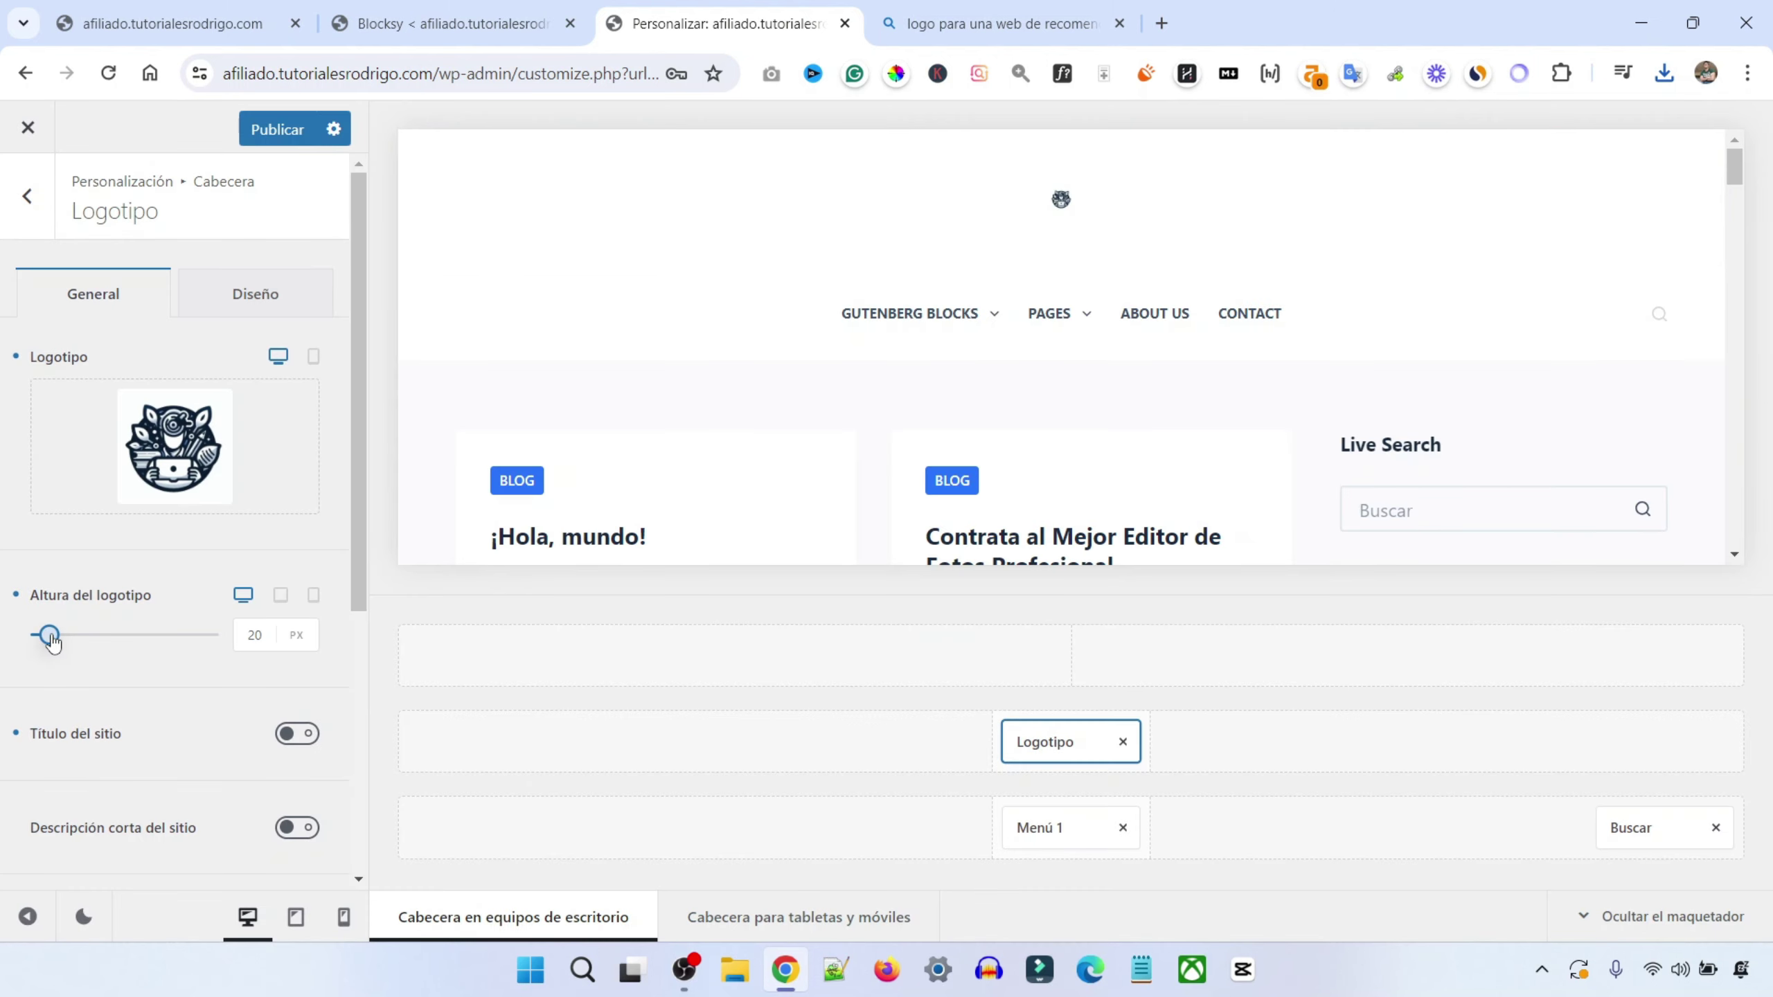
# Set the header logo height to 170 px, publish the change and leave the customizer
pyautogui.moveTo(51, 636); pyautogui.dragTo(127, 637)
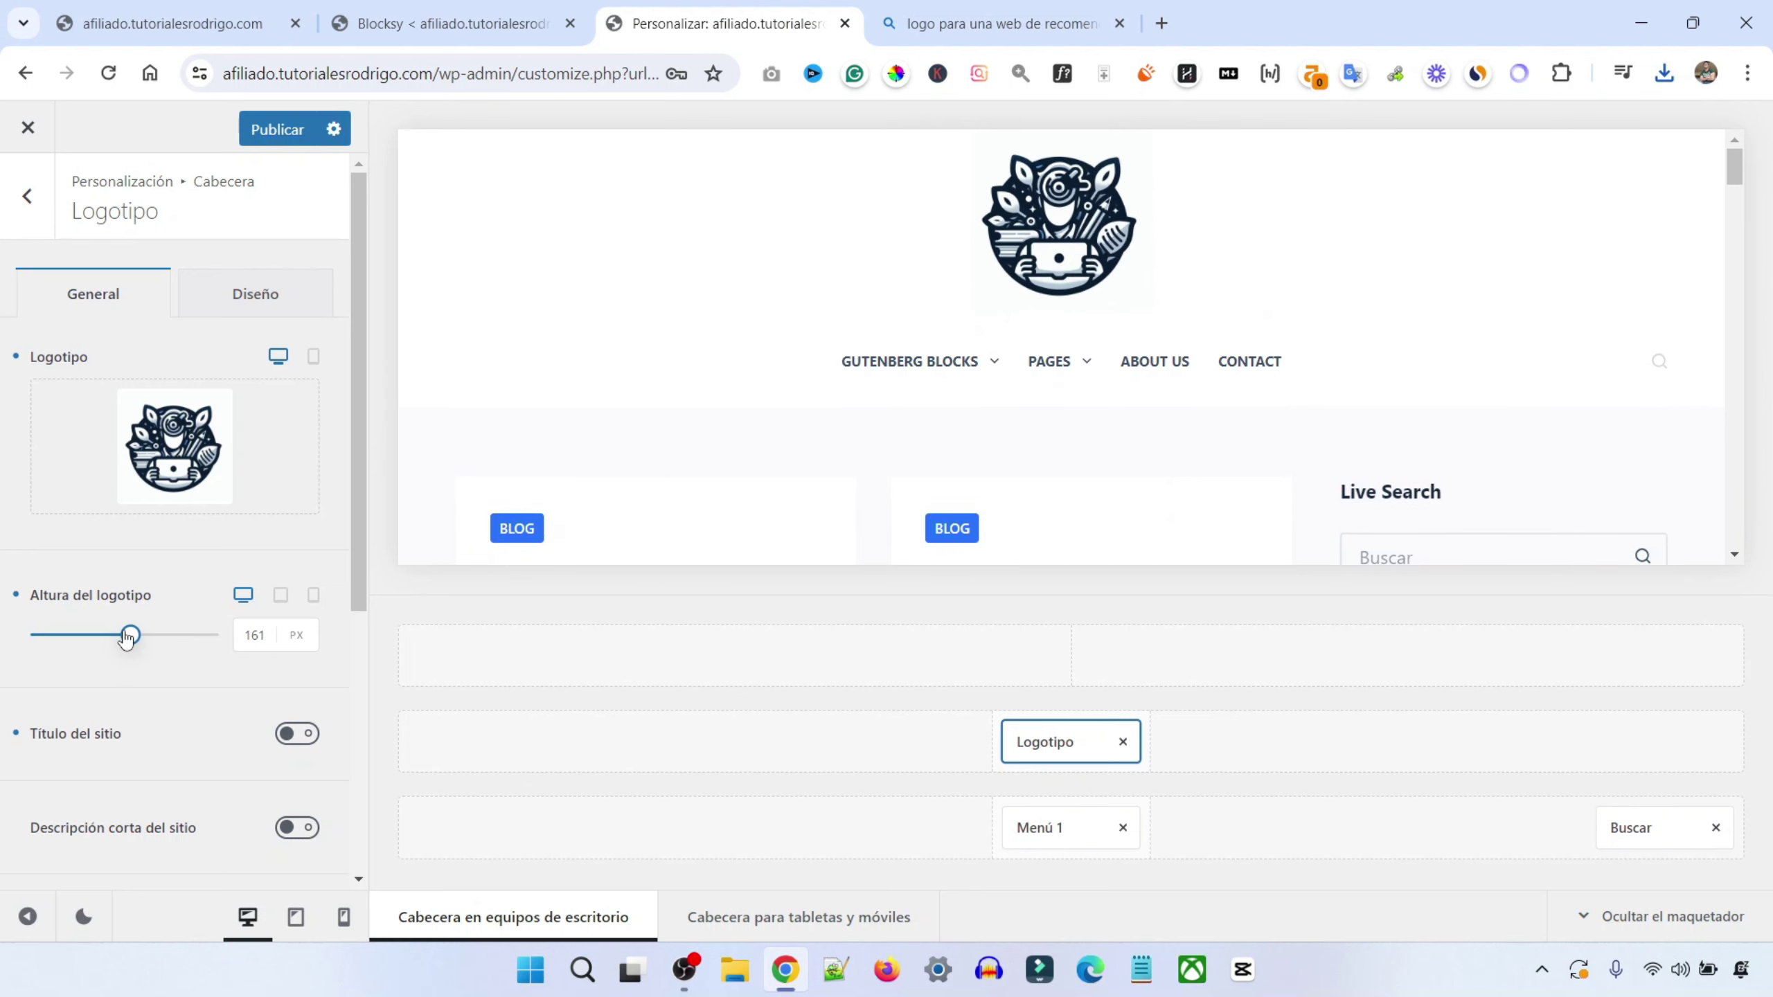
pyautogui.moveTo(127, 638); pyautogui.dragTo(137, 635)
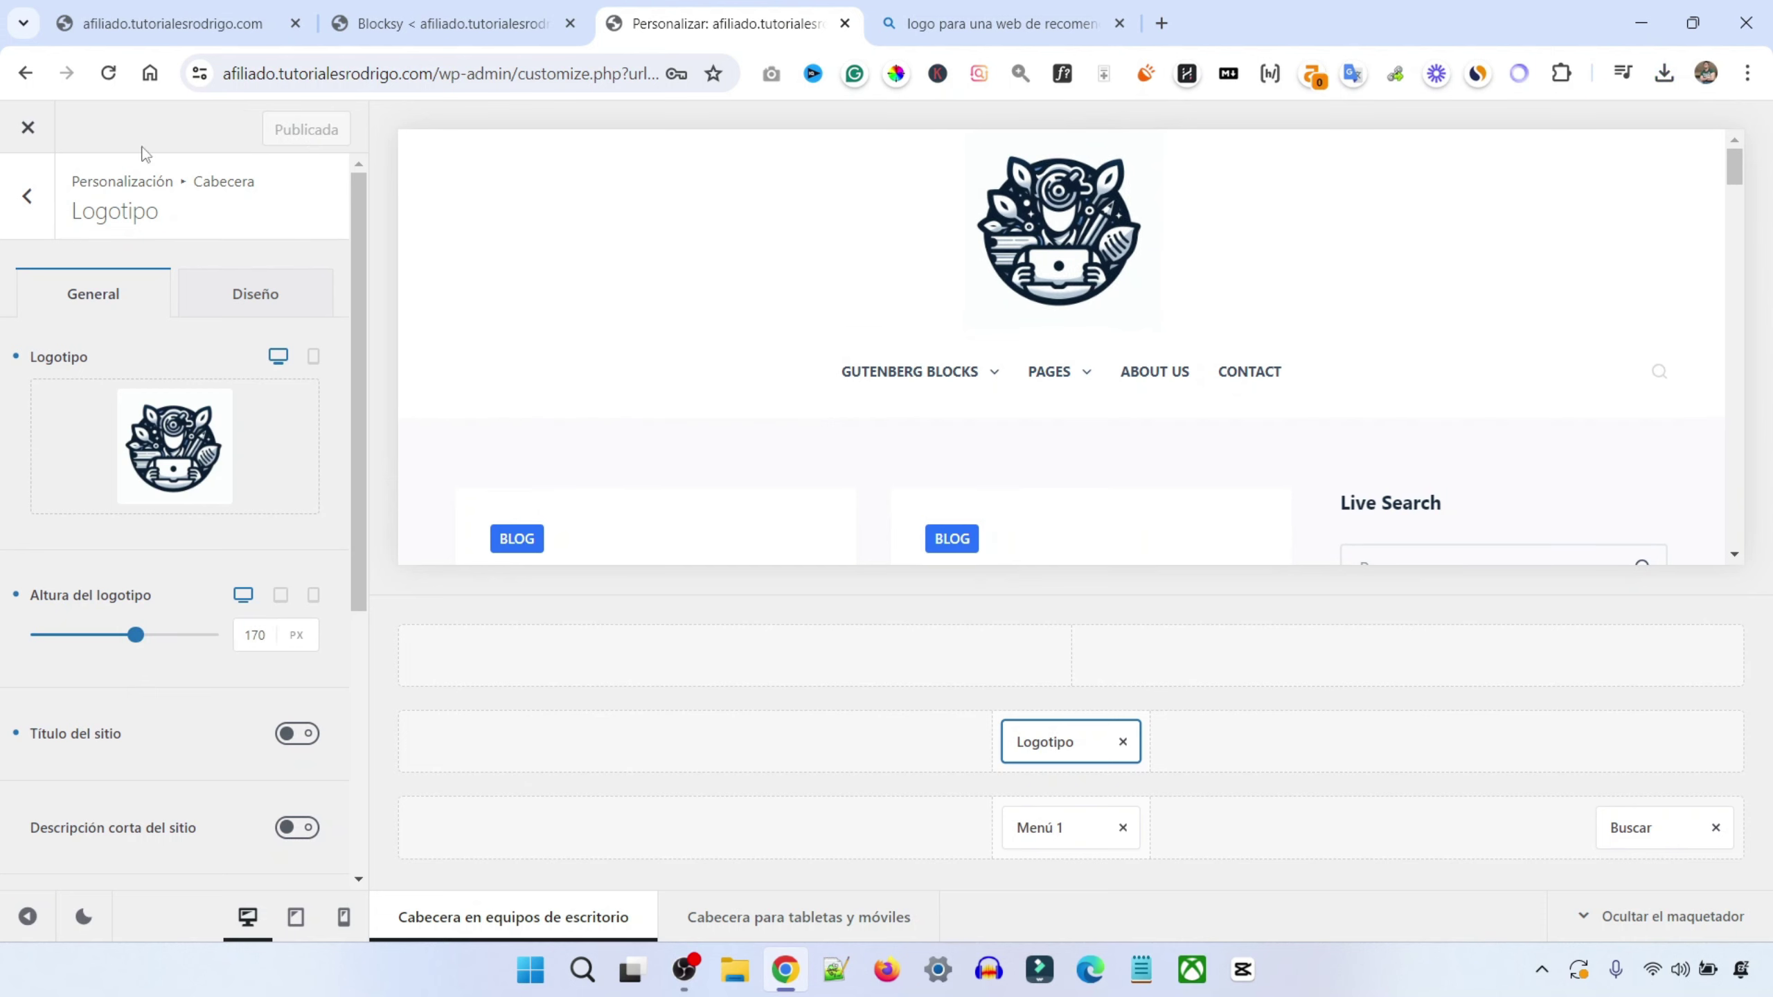
pyautogui.click(29, 132)
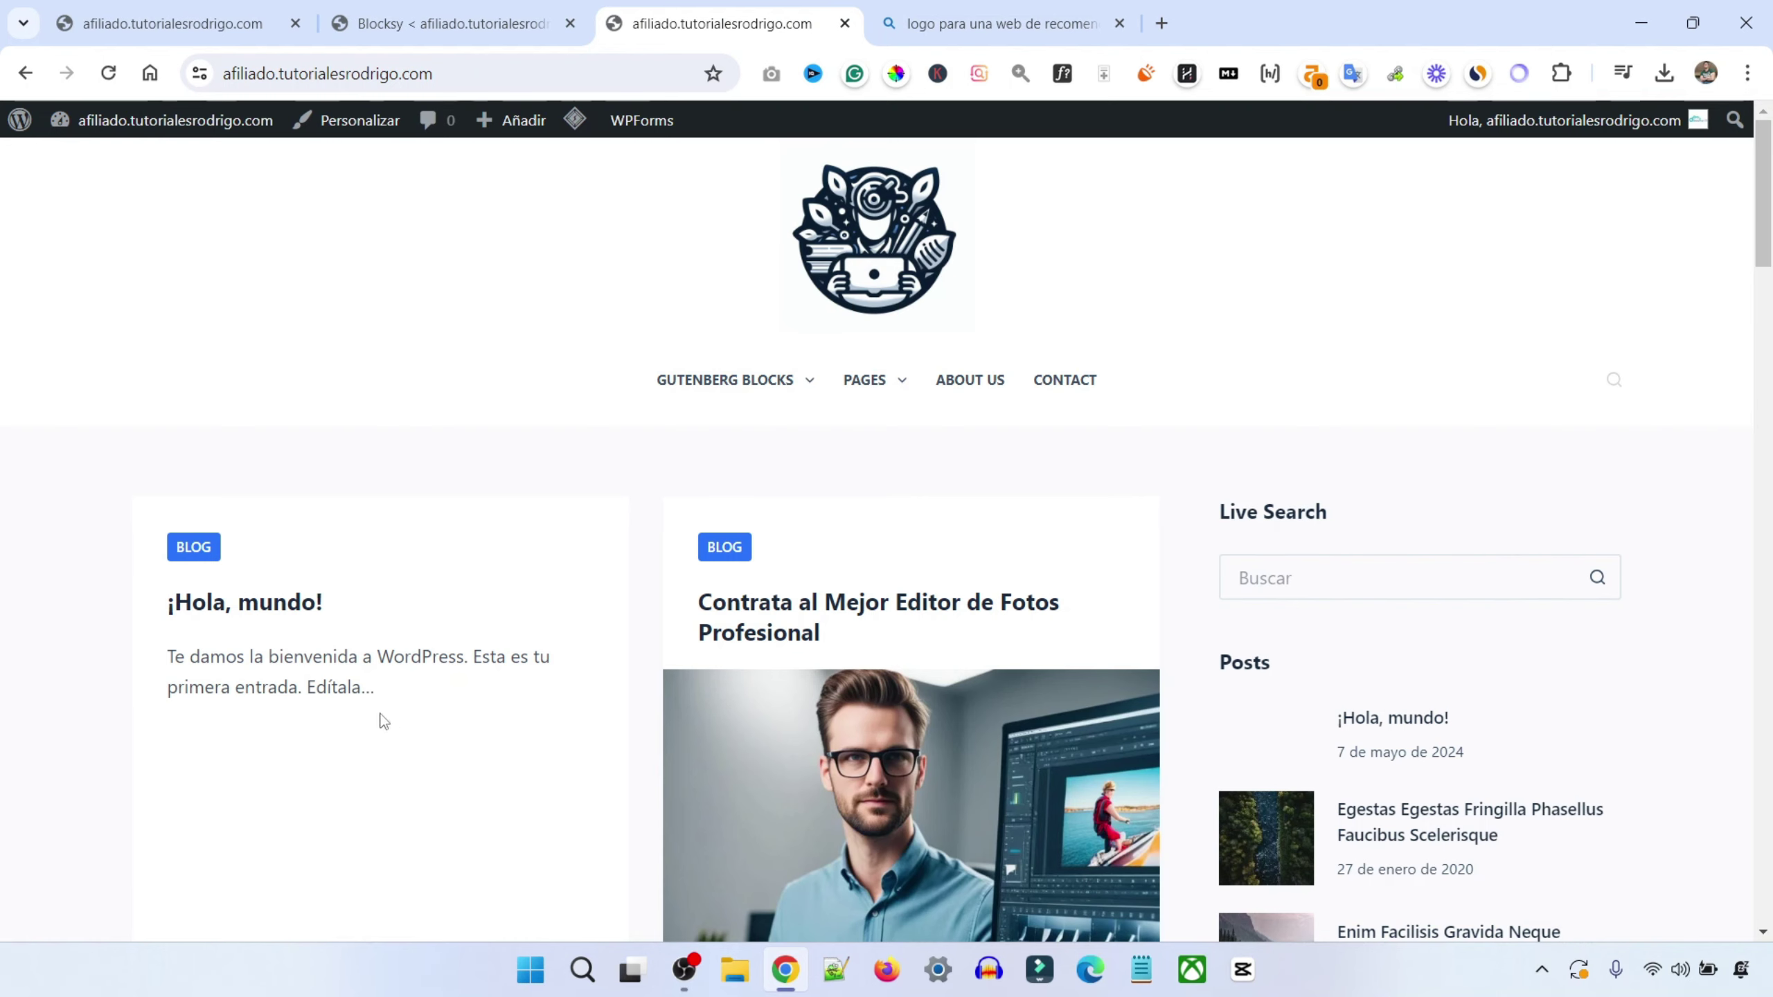
# Review the published blog's first and second pages, including the article cards, sidebar and footer
pyautogui.scroll(-5, 1528, 528)
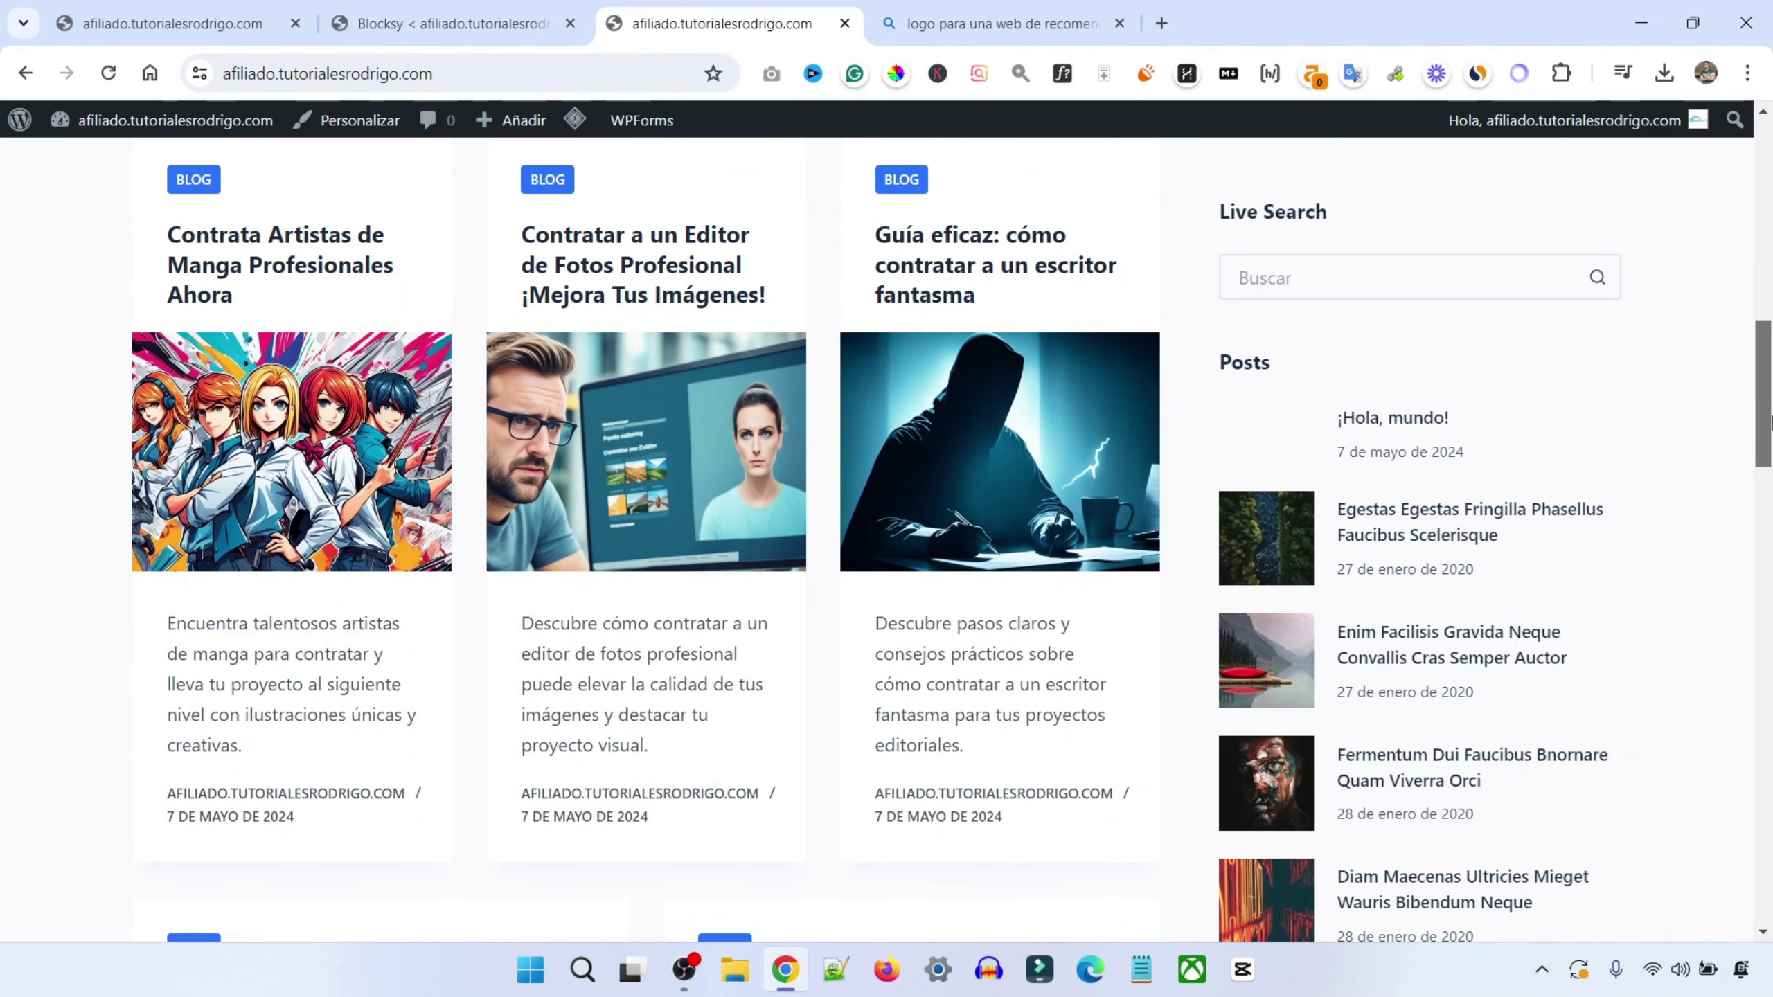
pyautogui.moveTo(1769, 423); pyautogui.dragTo(1770, 708)
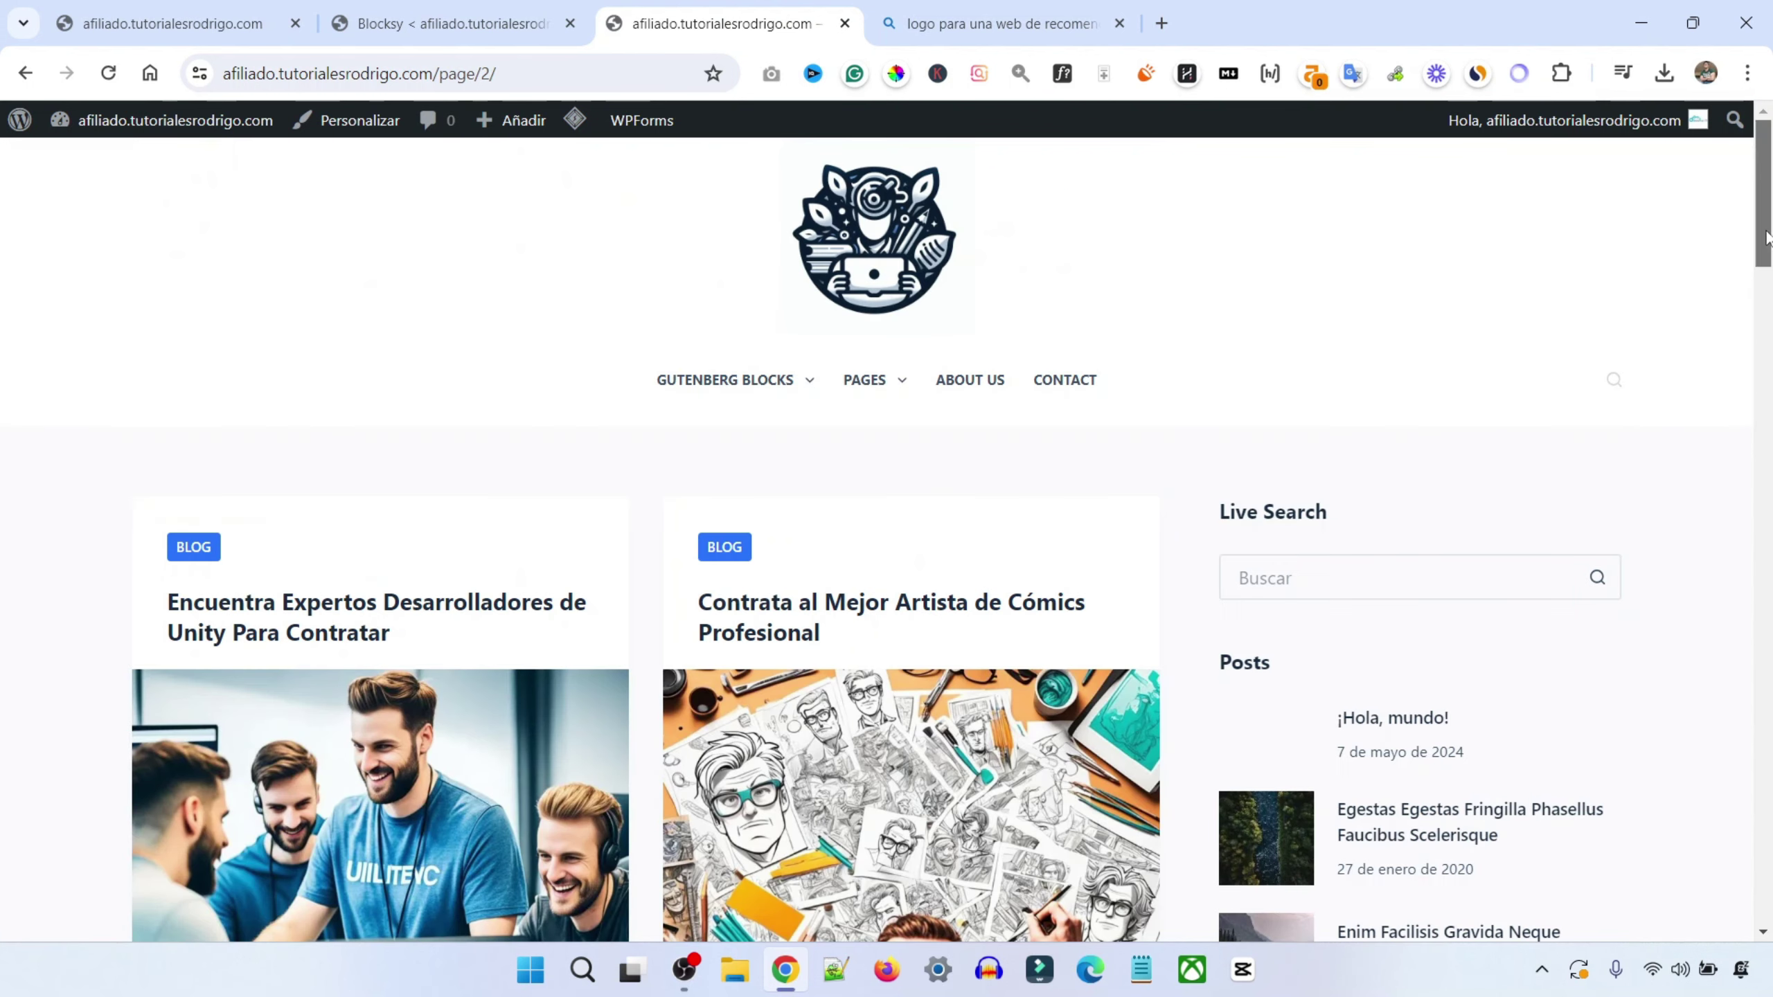
pyautogui.moveTo(1770, 223)
pyautogui.mouseDown()
pyautogui.moveTo(1770, 585)
pyautogui.moveTo(1750, 214)
pyautogui.mouseUp()
pyautogui.moveTo(1759, 225); pyautogui.dragTo(1194, 469)
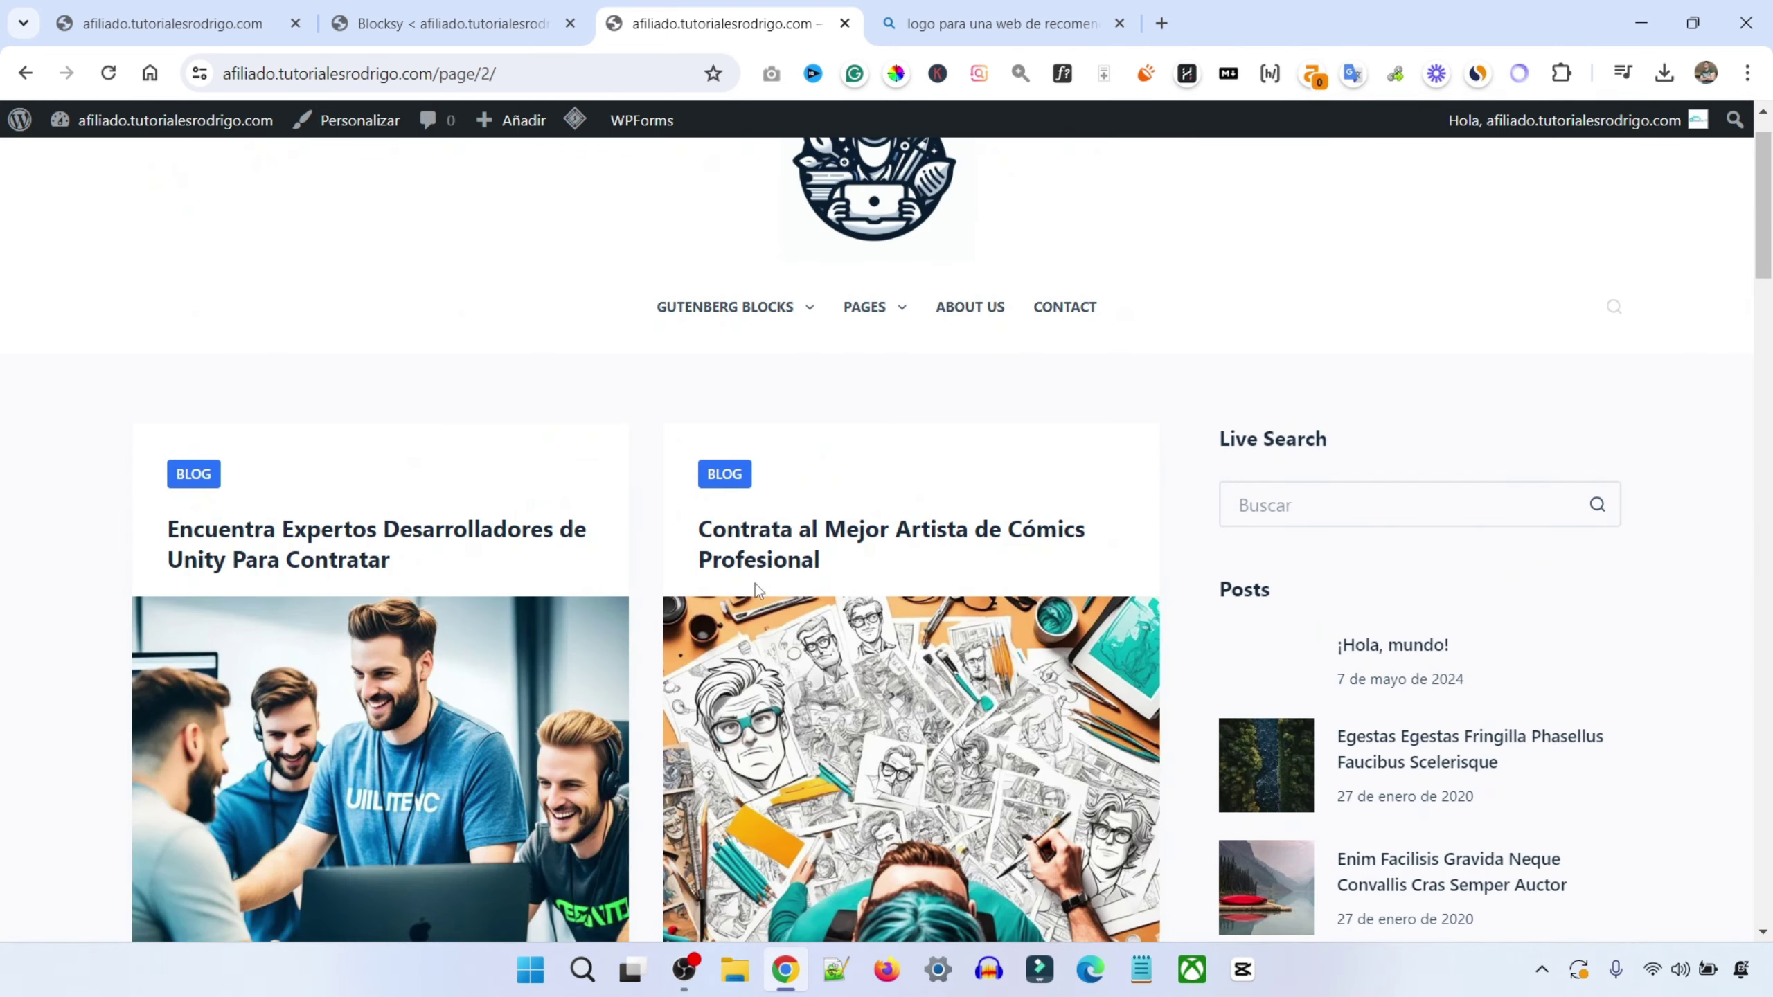
pyautogui.moveTo(1771, 343); pyautogui.dragTo(1764, 195)
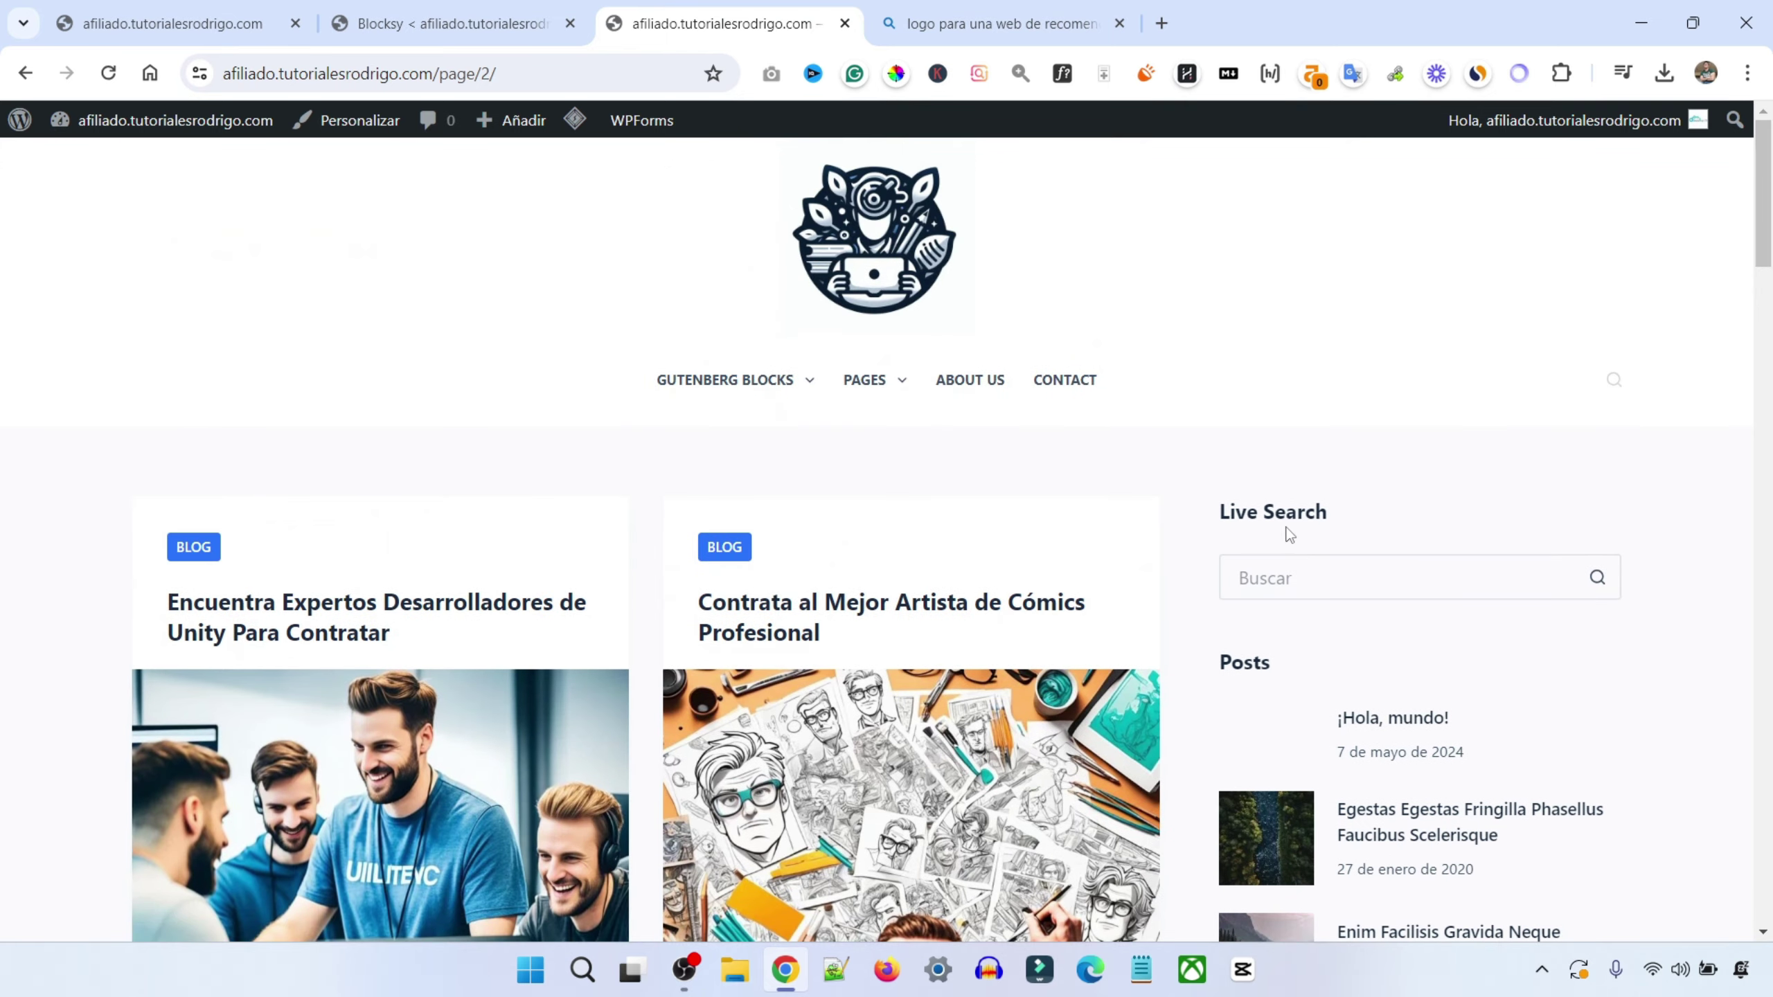
pyautogui.moveTo(1764, 220); pyautogui.dragTo(1489, 534)
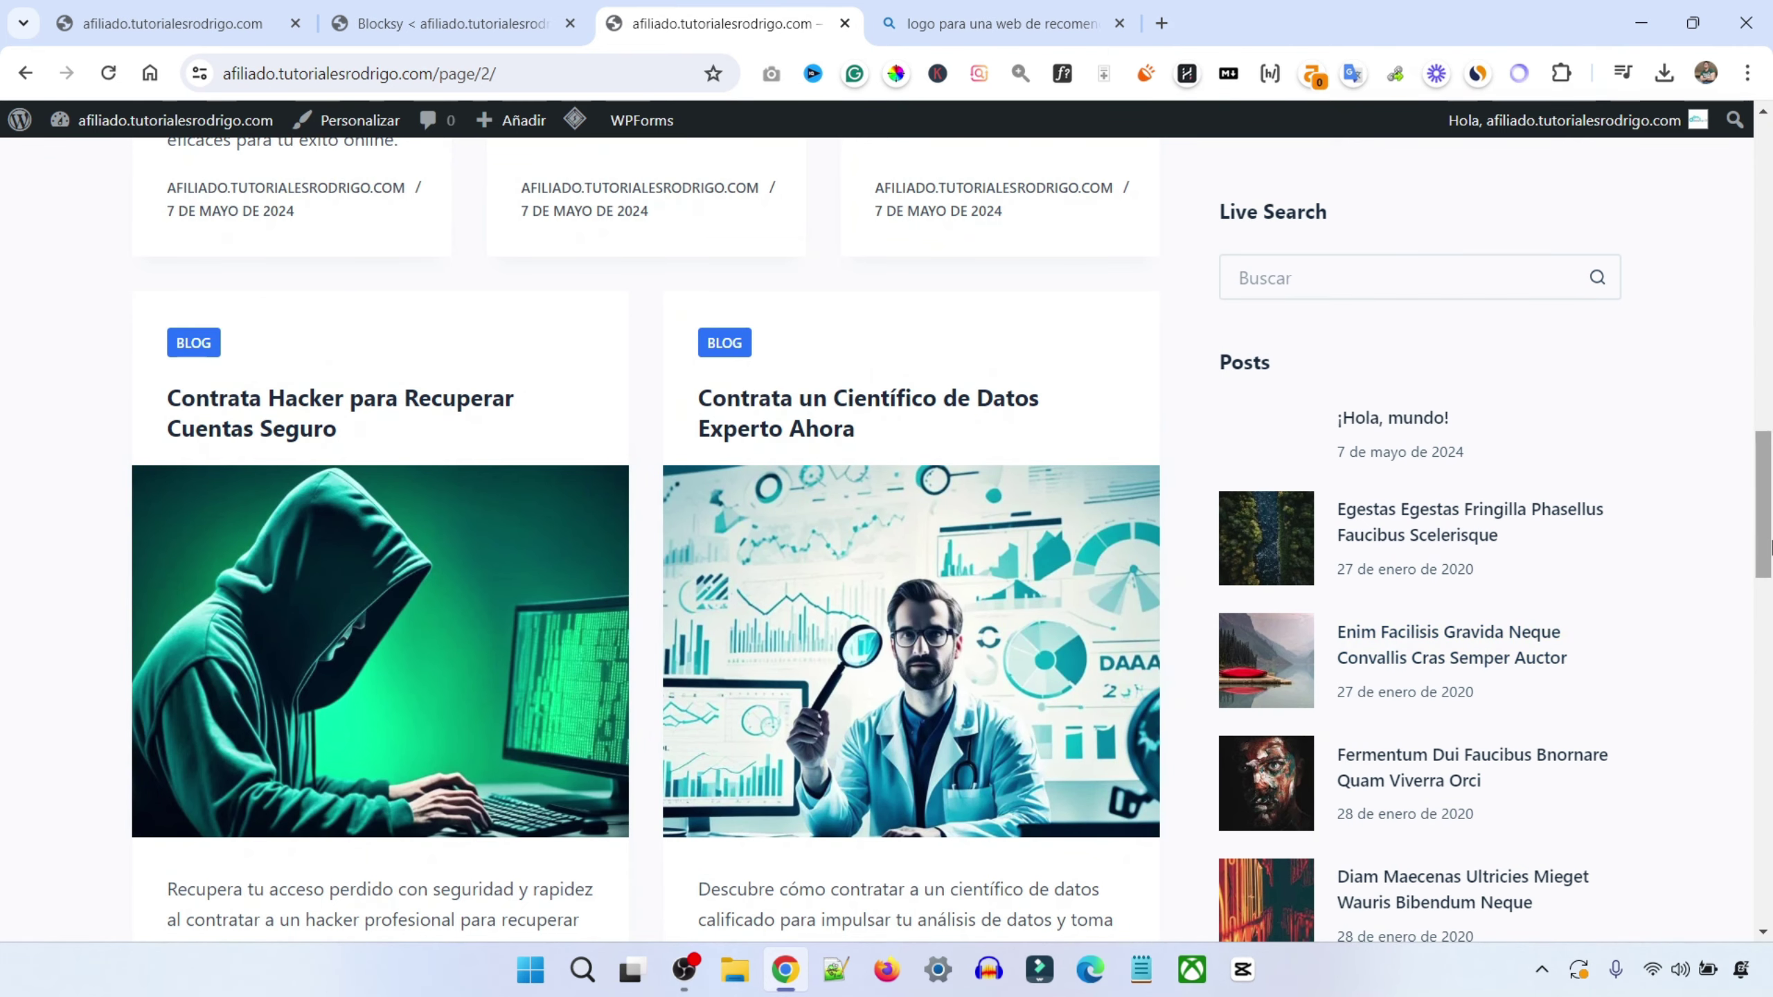
pyautogui.moveTo(1764, 504); pyautogui.dragTo(1740, 921)
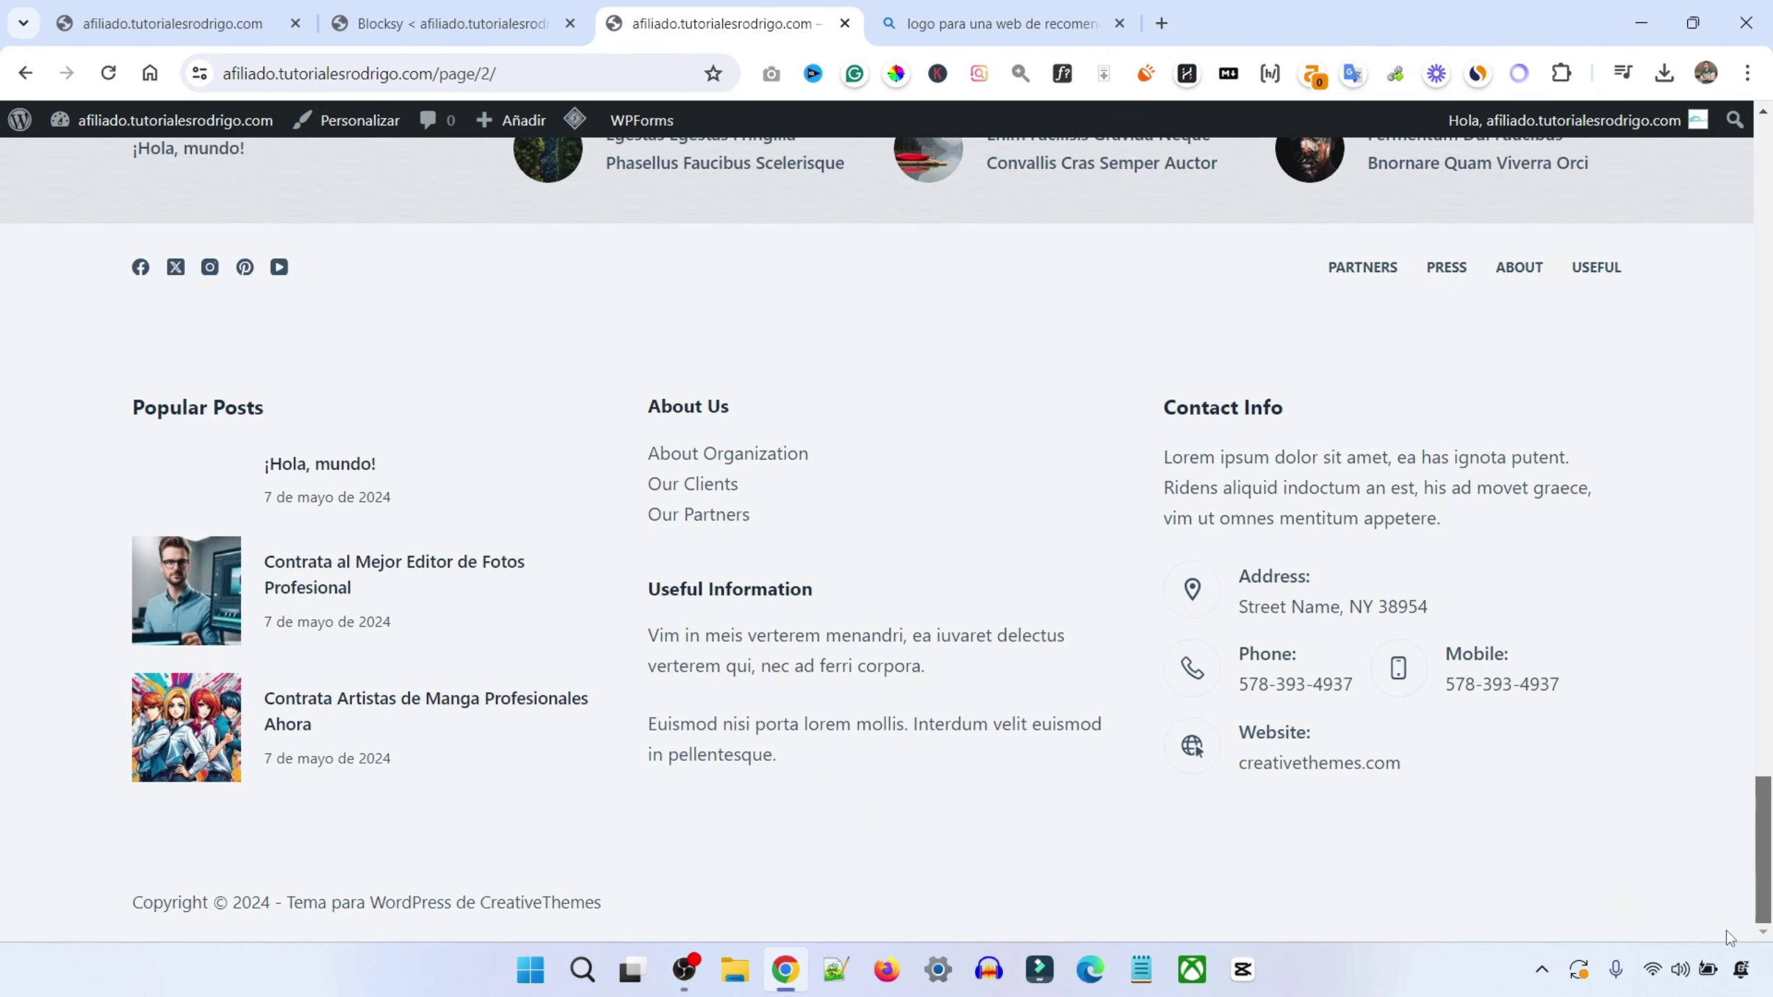
pyautogui.moveTo(1764, 848); pyautogui.dragTo(1758, 493)
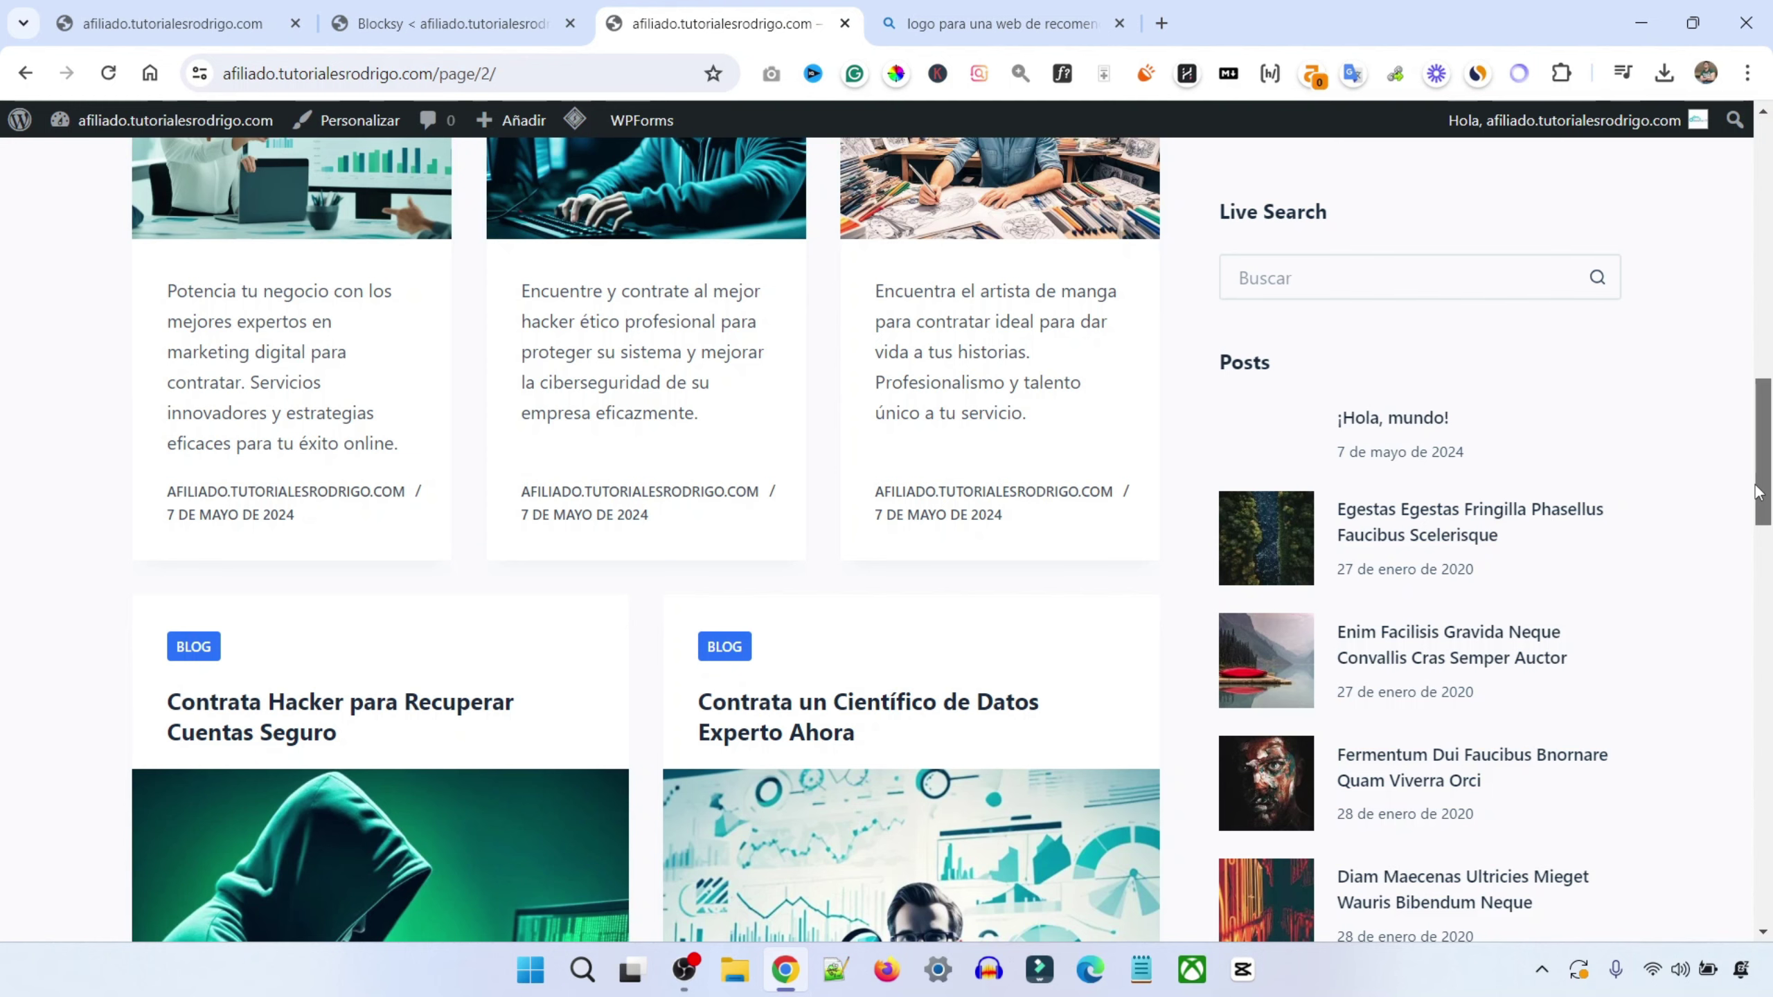
pyautogui.moveTo(1758, 493); pyautogui.dragTo(1731, 231)
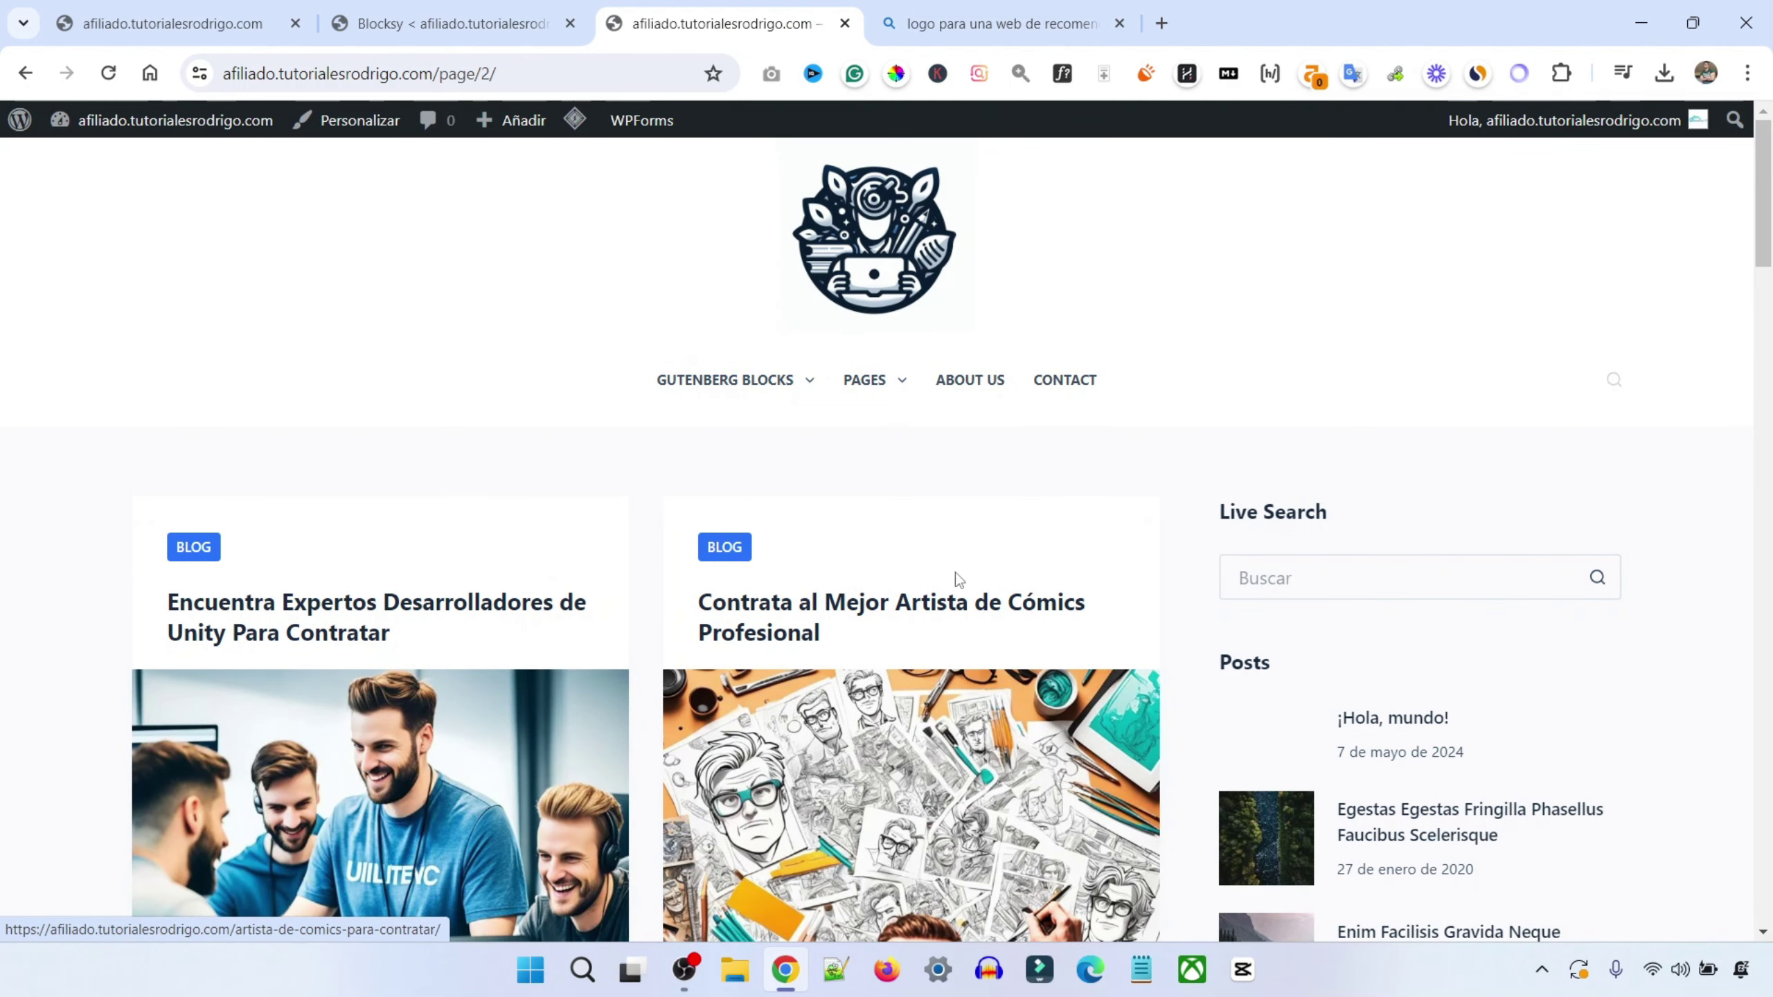
# Turn off the sidebar and enable the card appearance effect in the customizer's blog posts settings
pyautogui.click(359, 120)
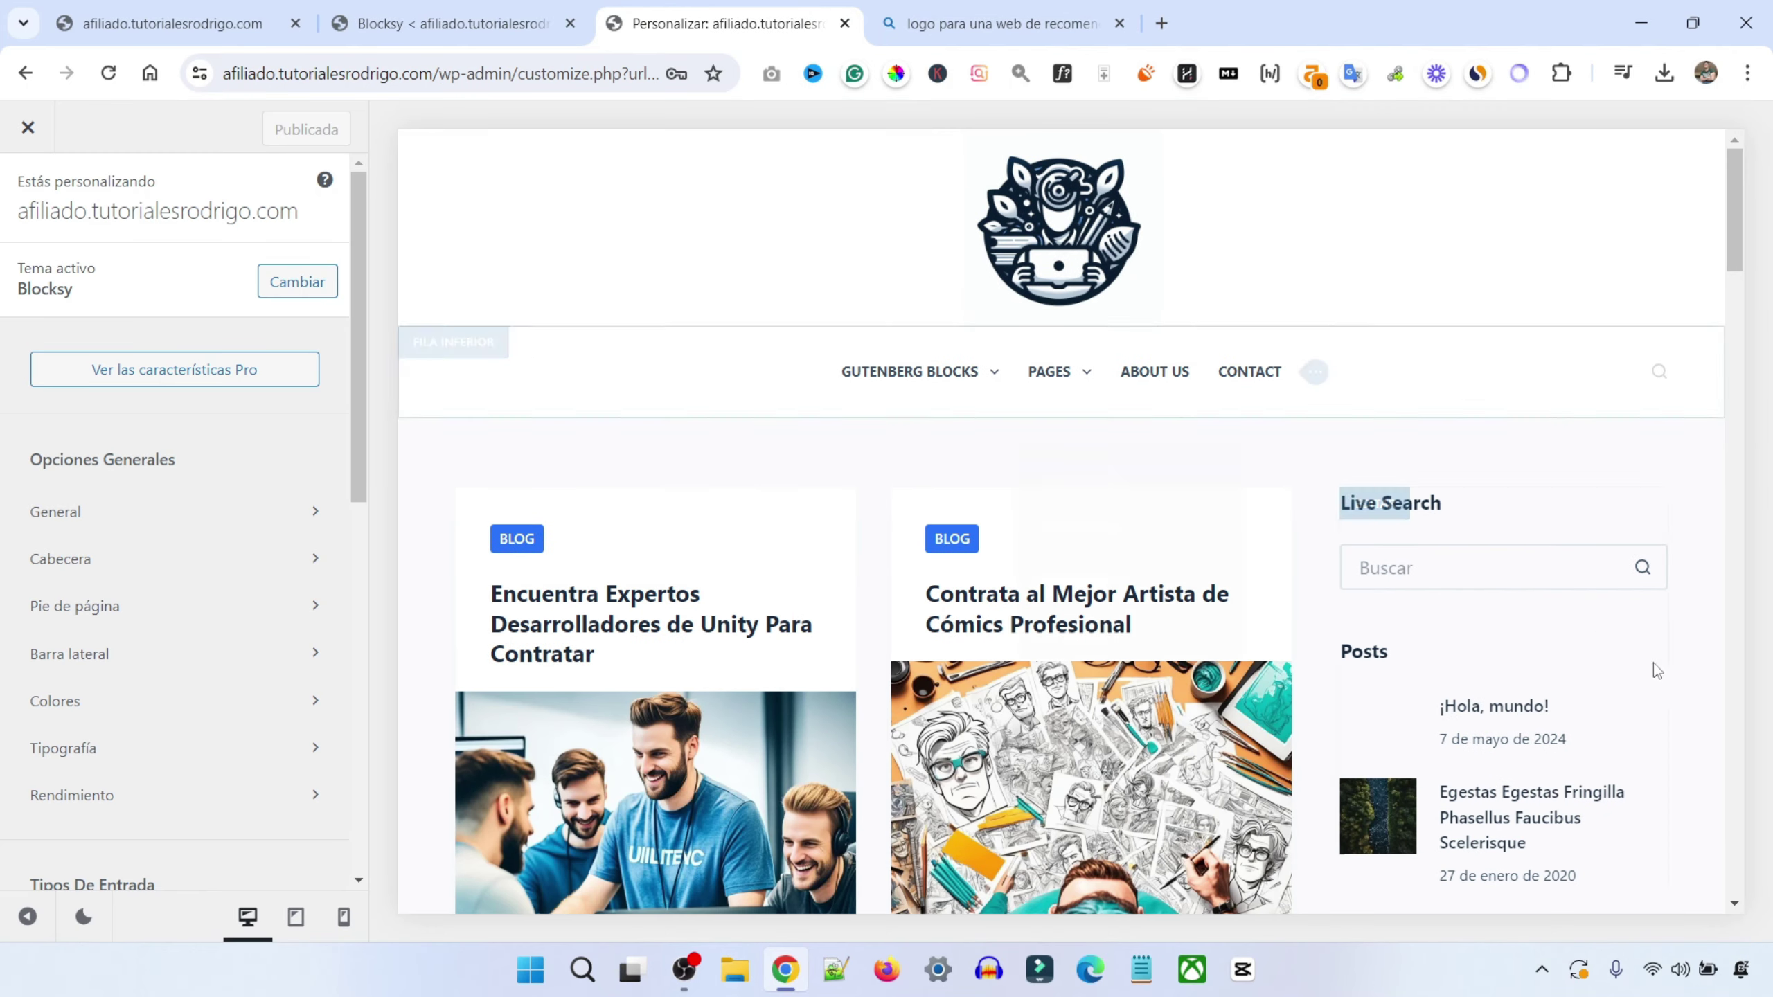
pyautogui.click(1386, 507)
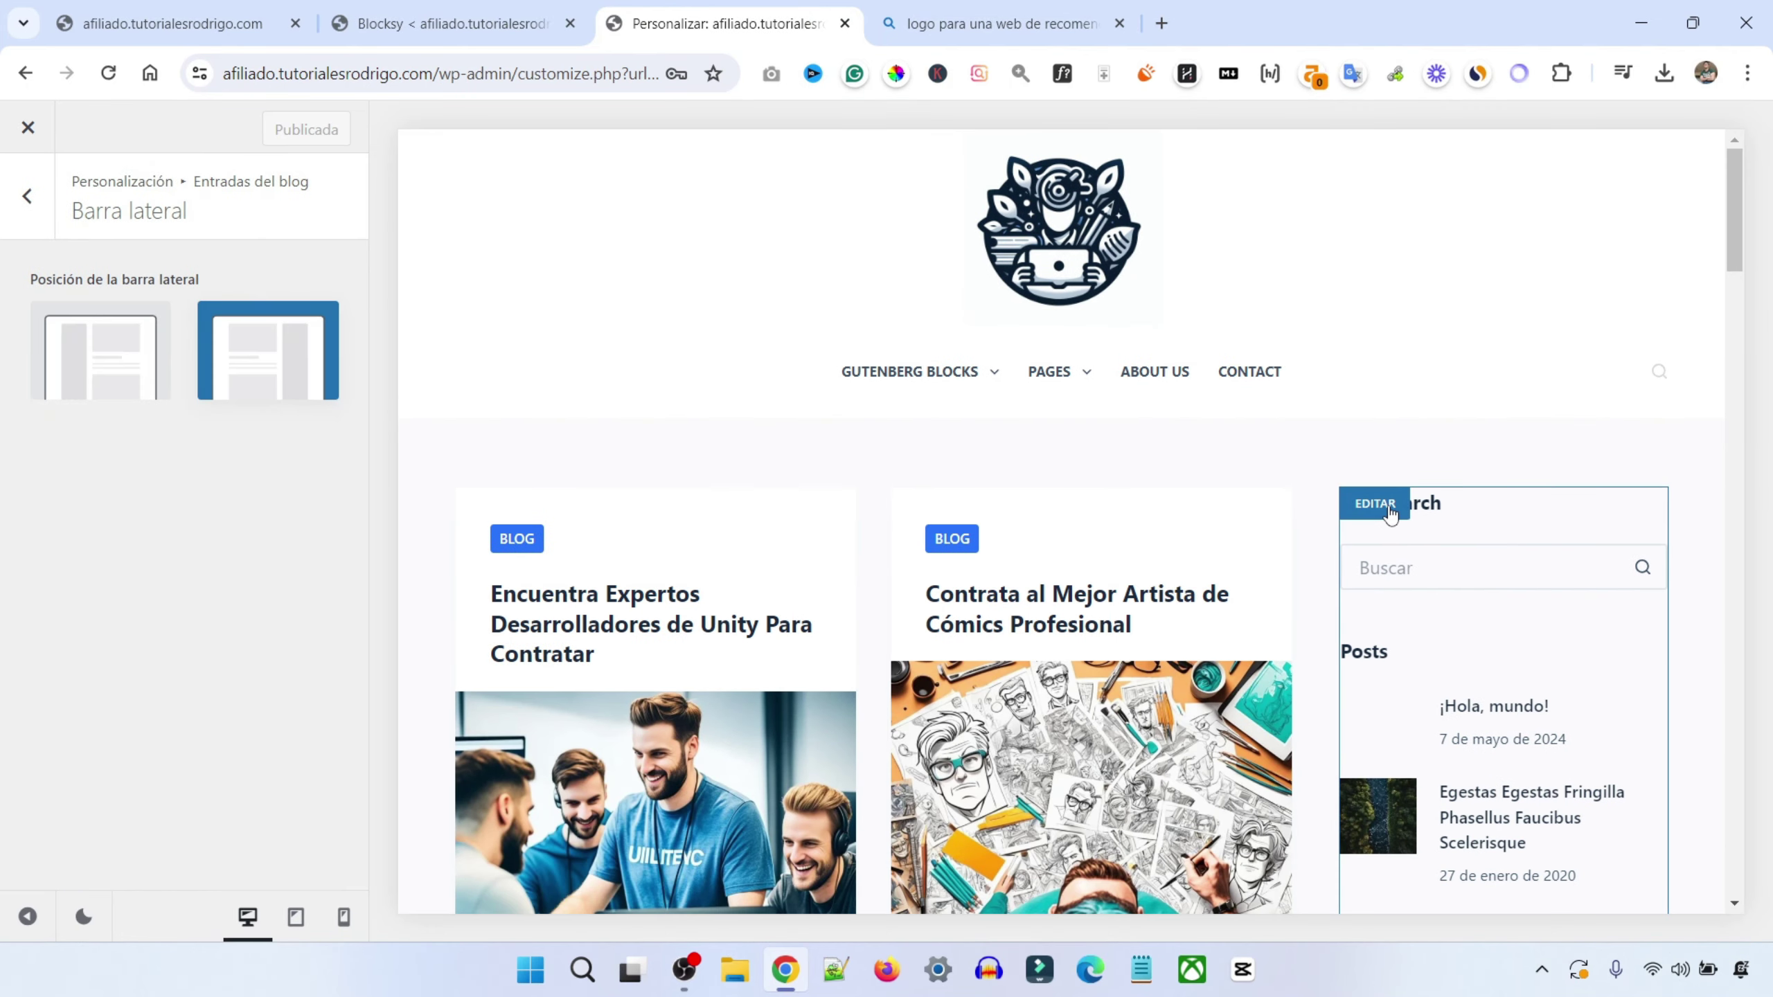
pyautogui.click(28, 198)
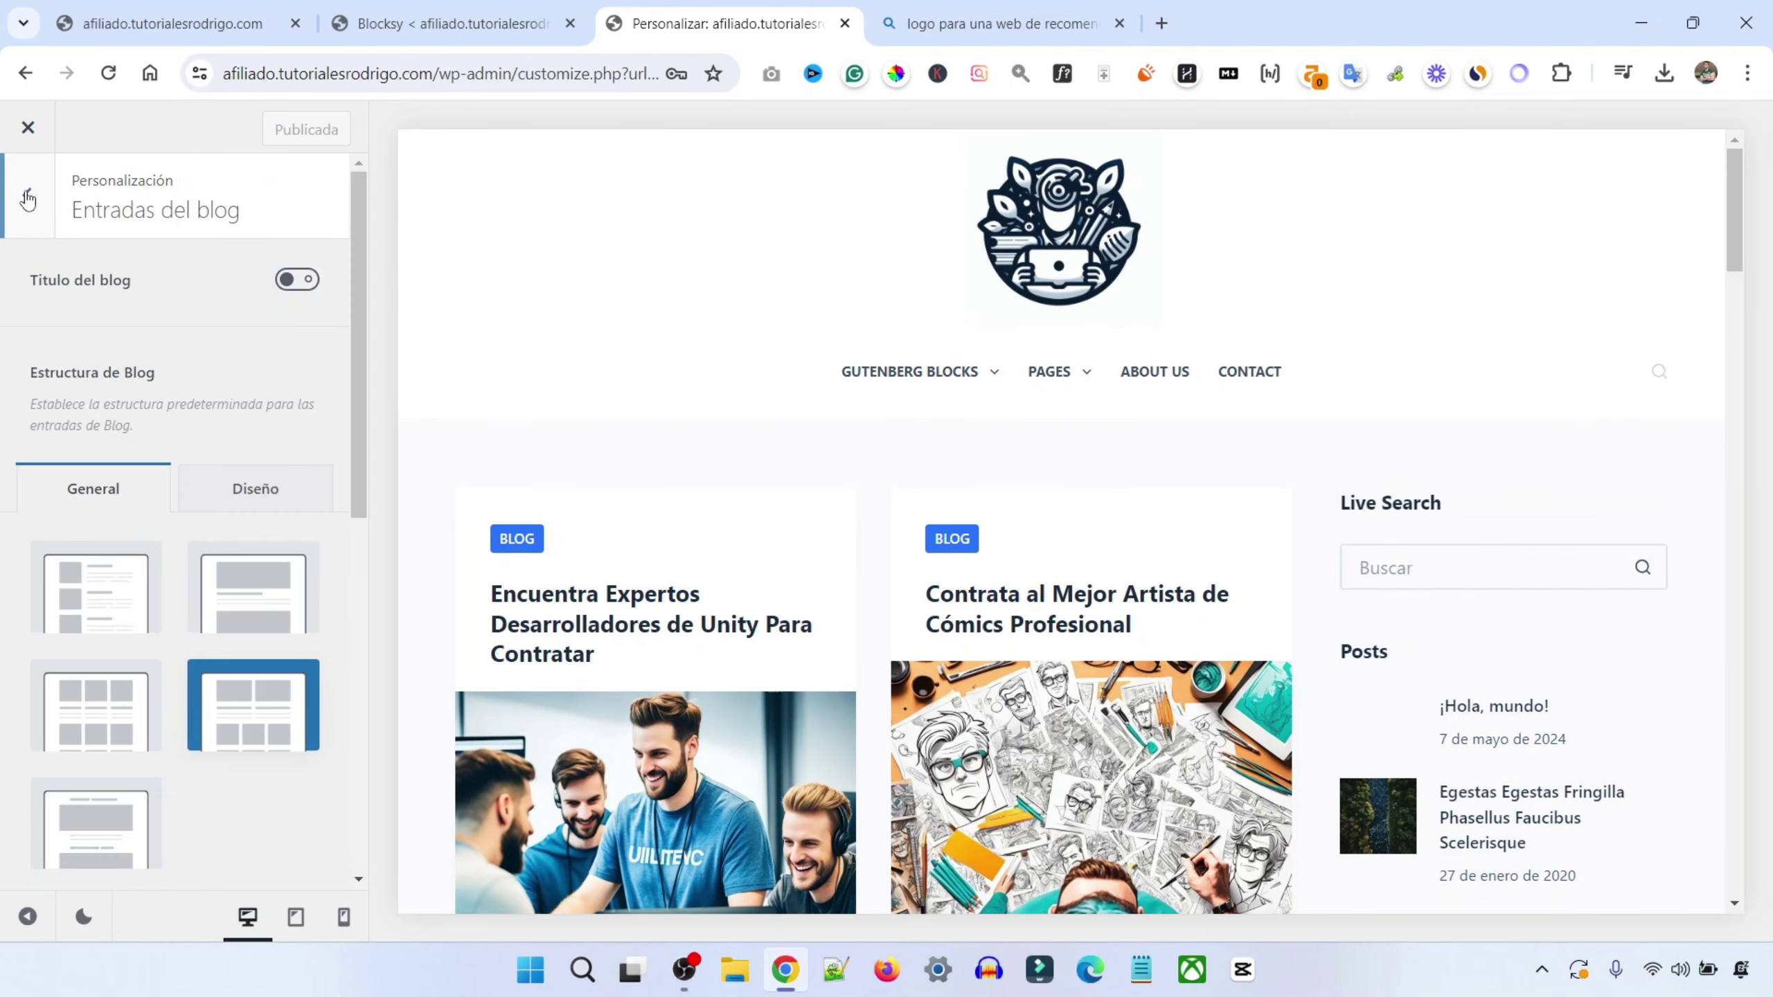
pyautogui.moveTo(357, 331); pyautogui.dragTo(370, 698)
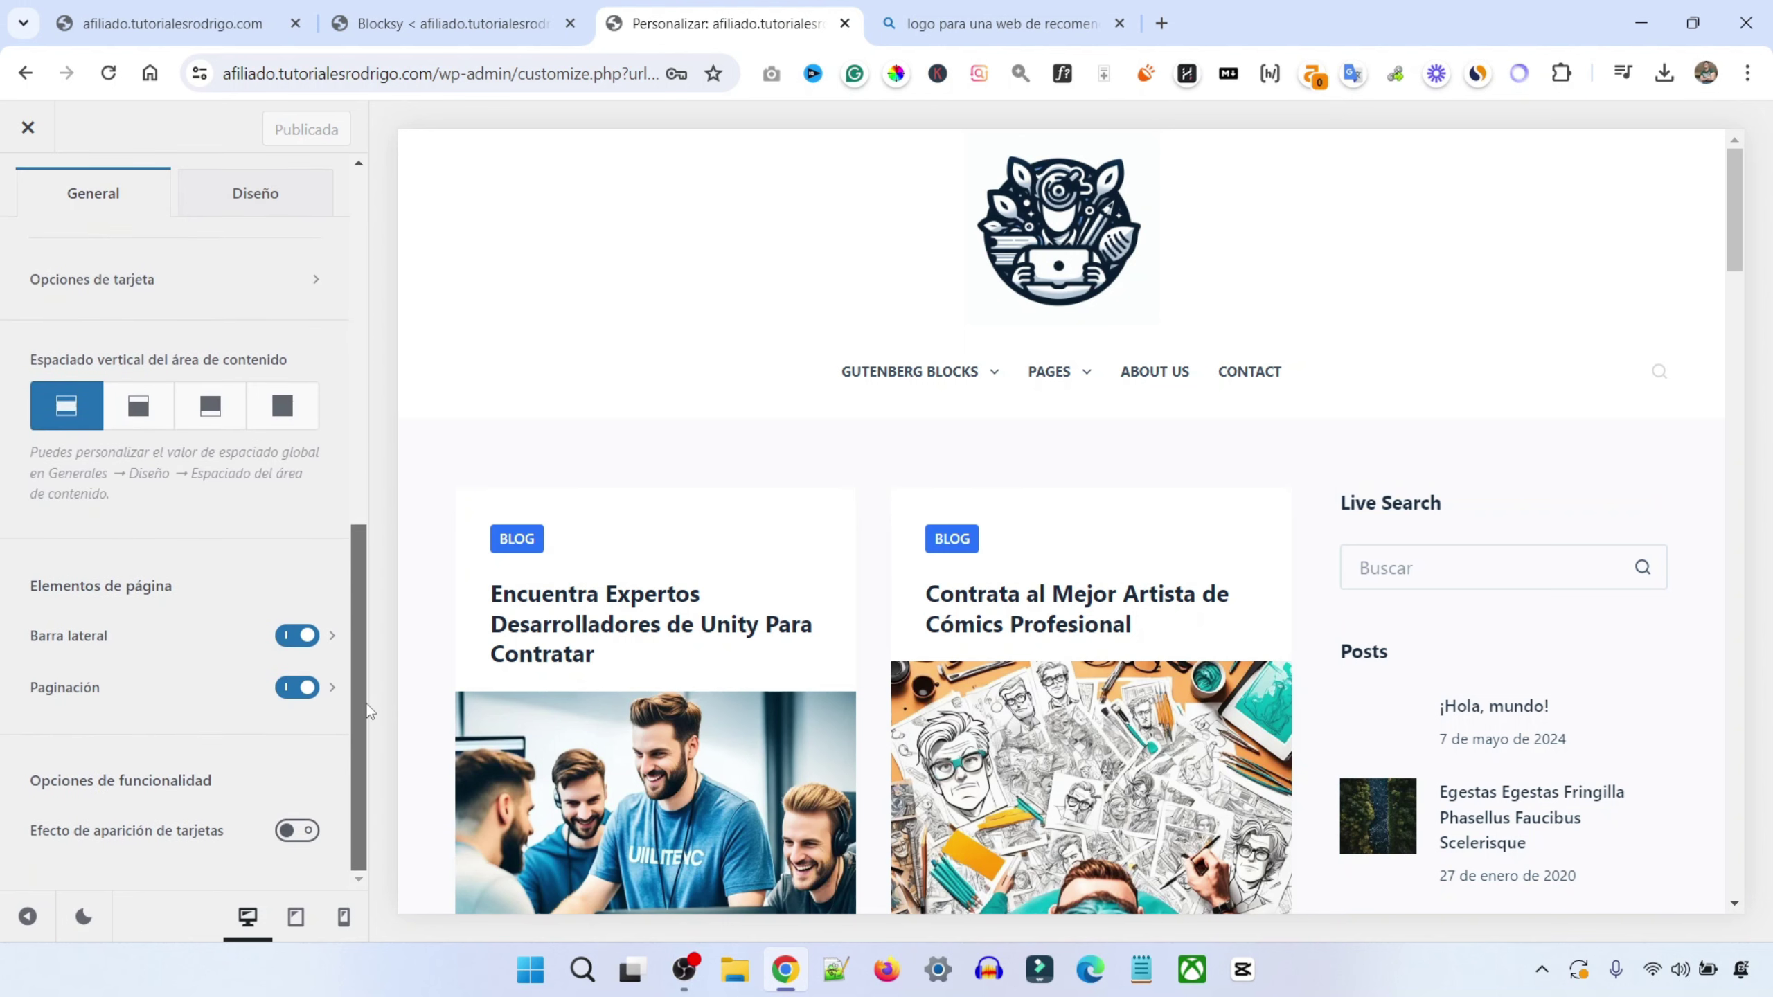
pyautogui.click(291, 637)
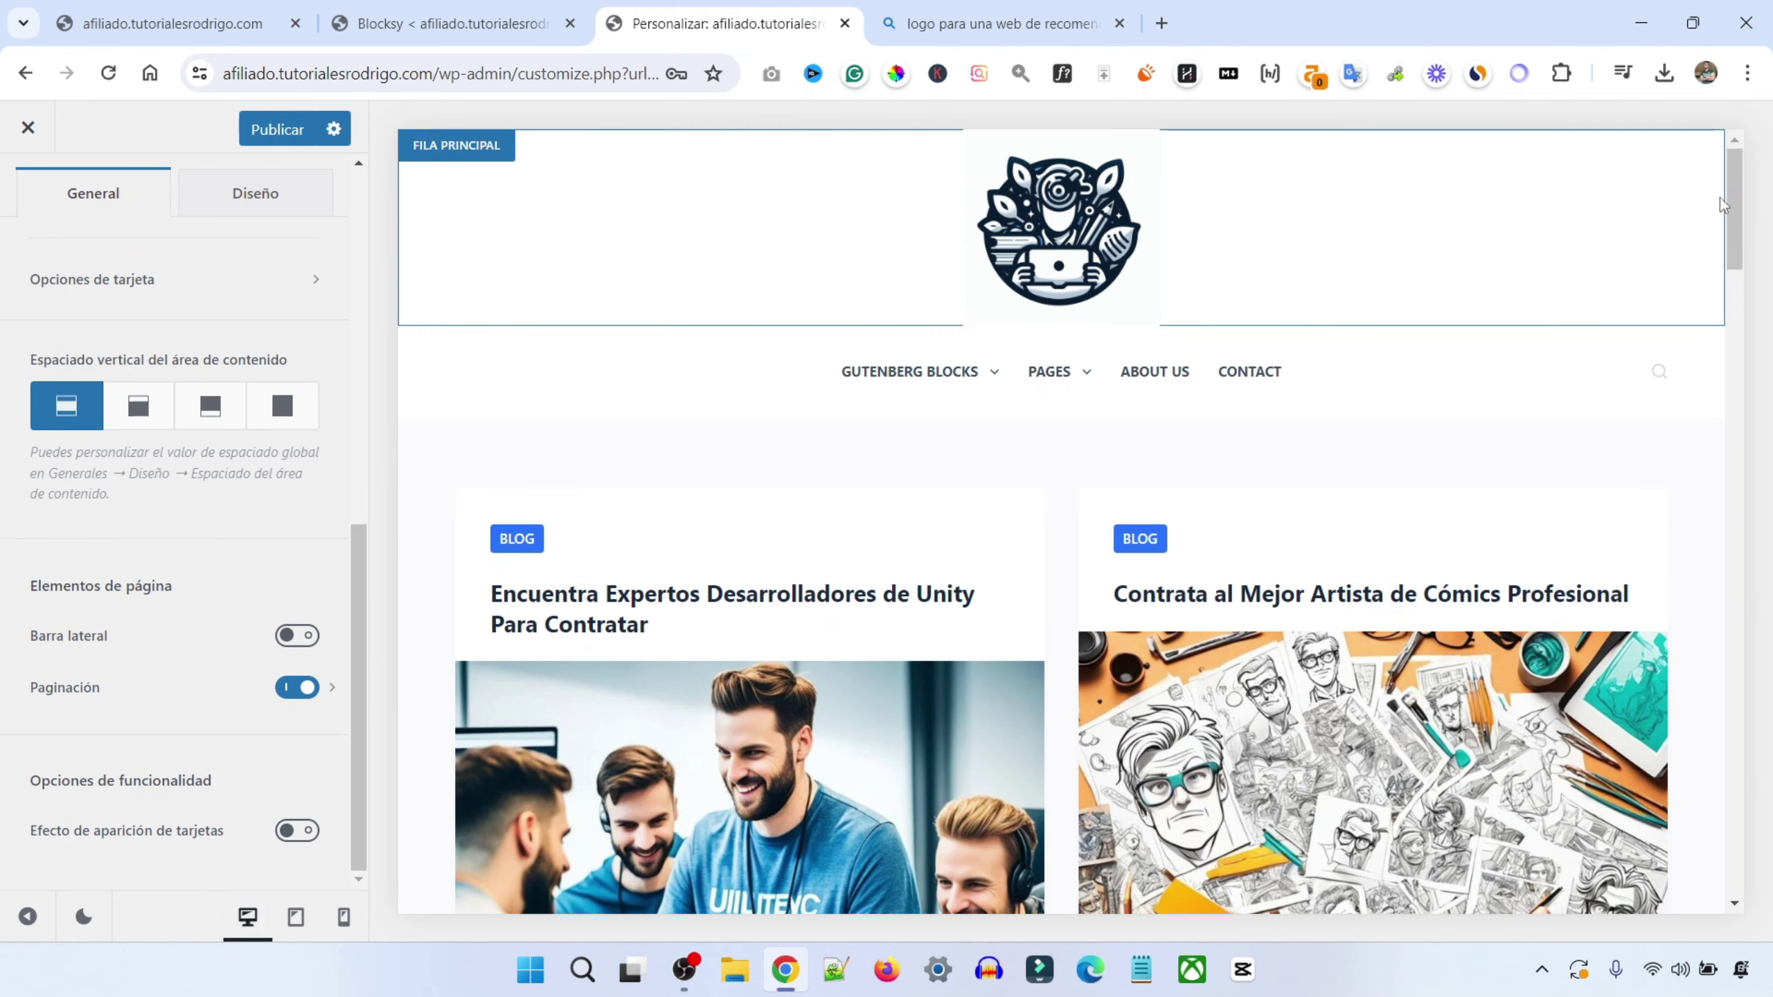
pyautogui.moveTo(1734, 199)
pyautogui.mouseDown()
pyautogui.moveTo(1699, 607)
pyautogui.moveTo(1724, 231)
pyautogui.mouseUp()
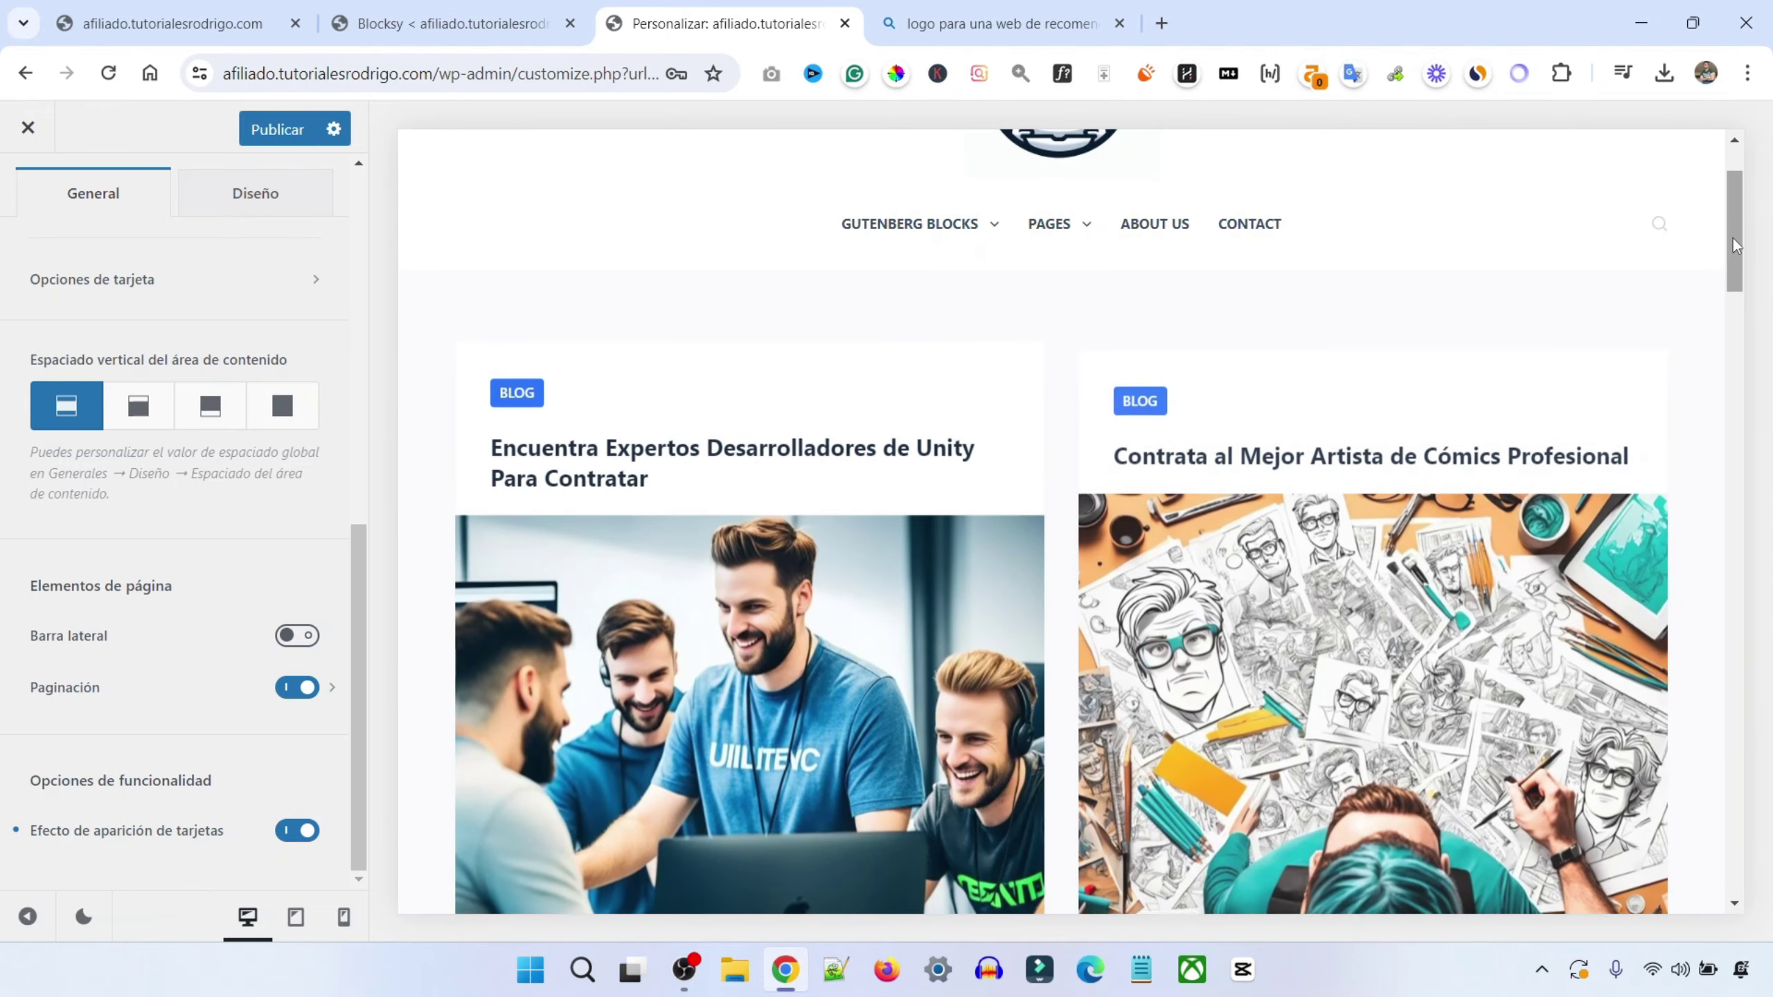
pyautogui.moveTo(1733, 238); pyautogui.dragTo(1766, 755)
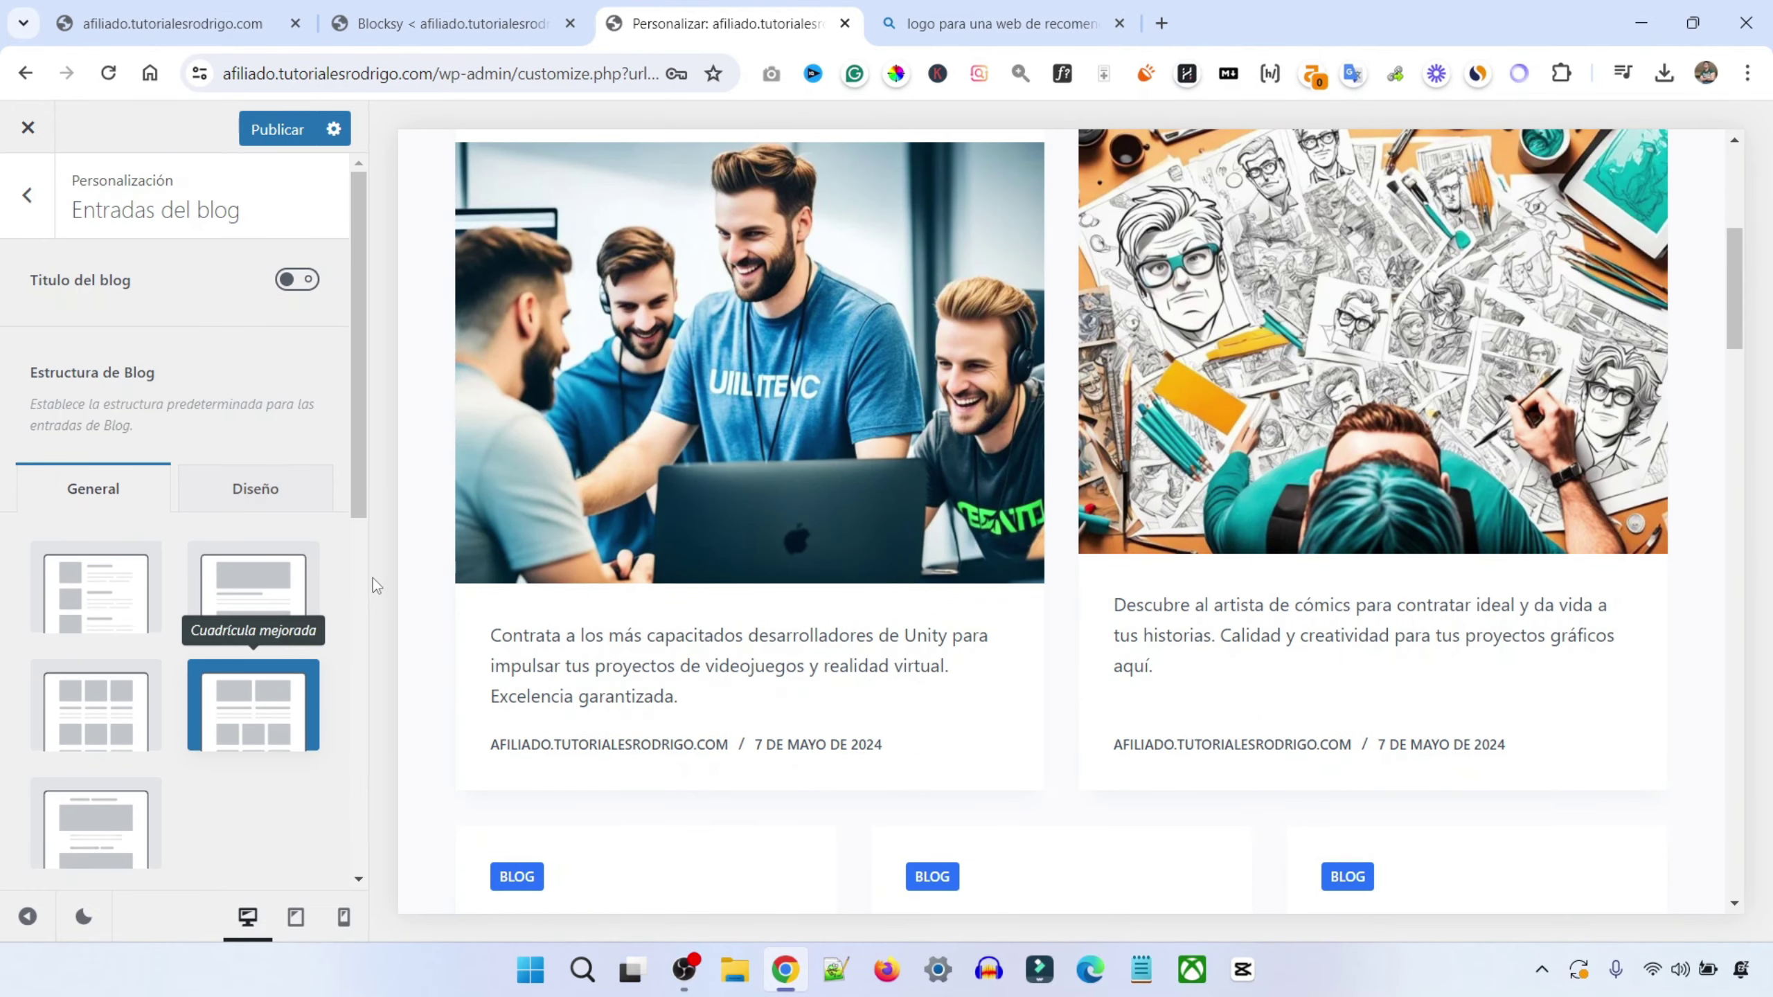
# Set the blog cards to the Simple type, hide both metadata elements and the excerpt, and place the featured image above the title
pyautogui.moveTo(362, 490); pyautogui.dragTo(379, 647)
pyautogui.click(222, 698)
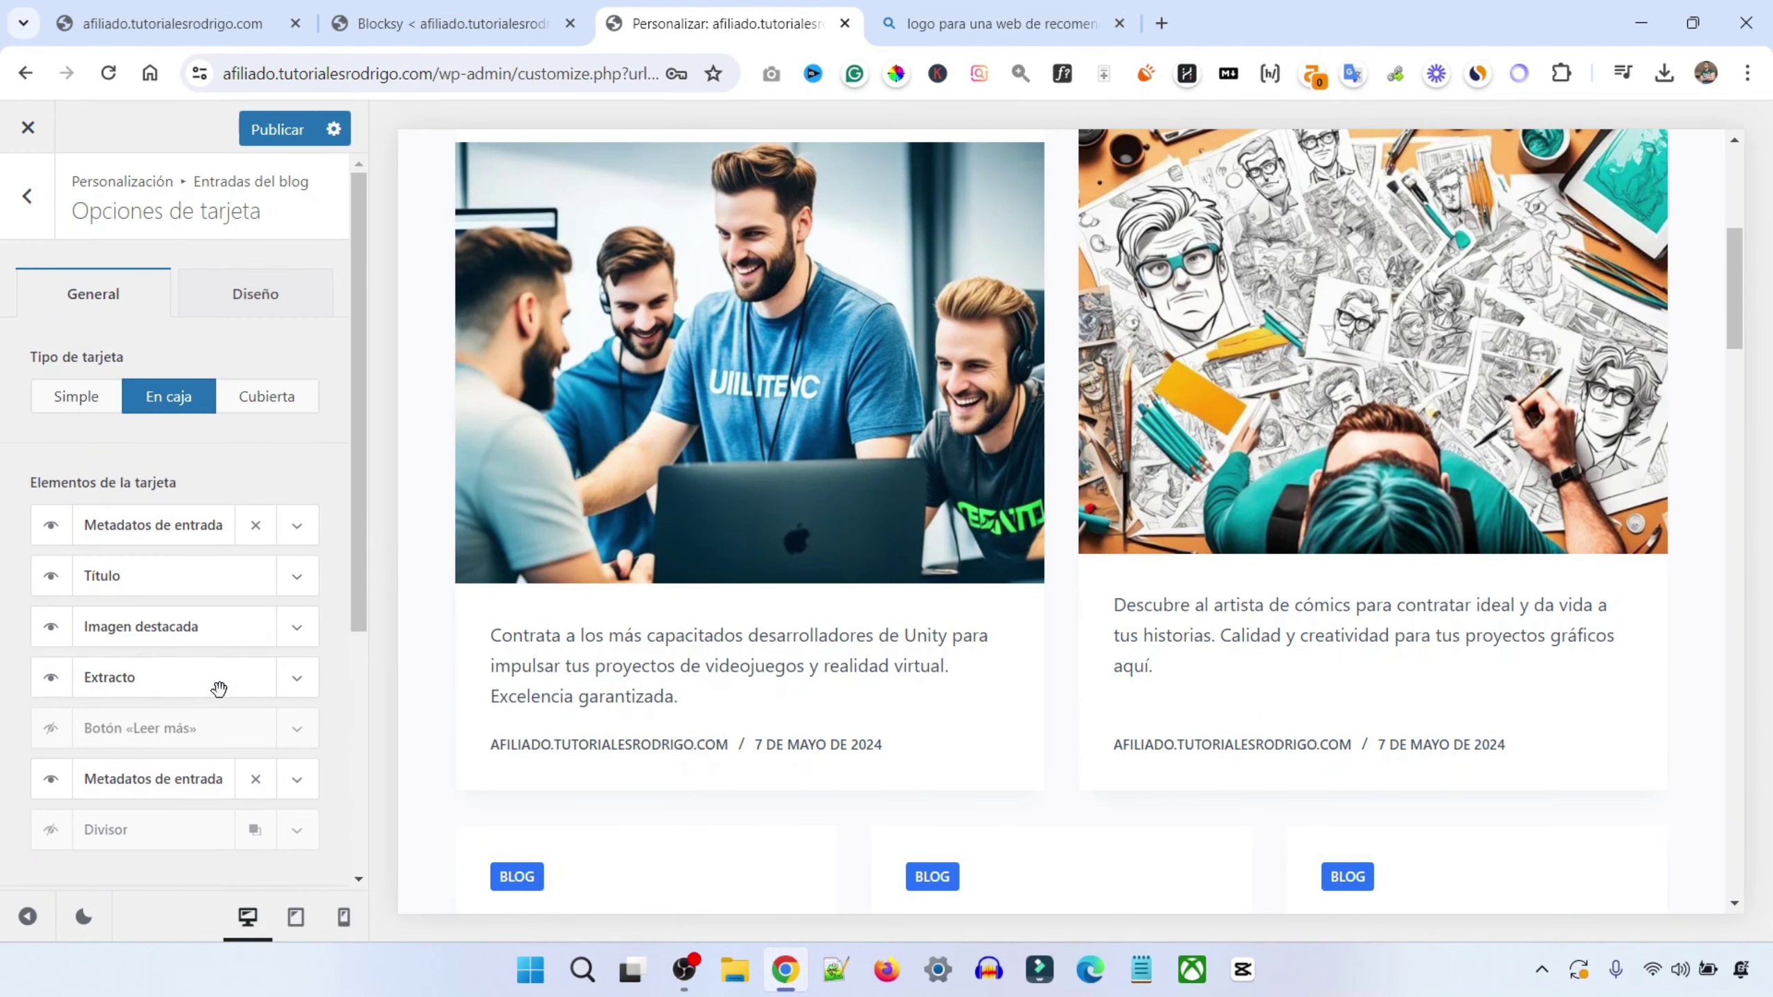
pyautogui.click(70, 404)
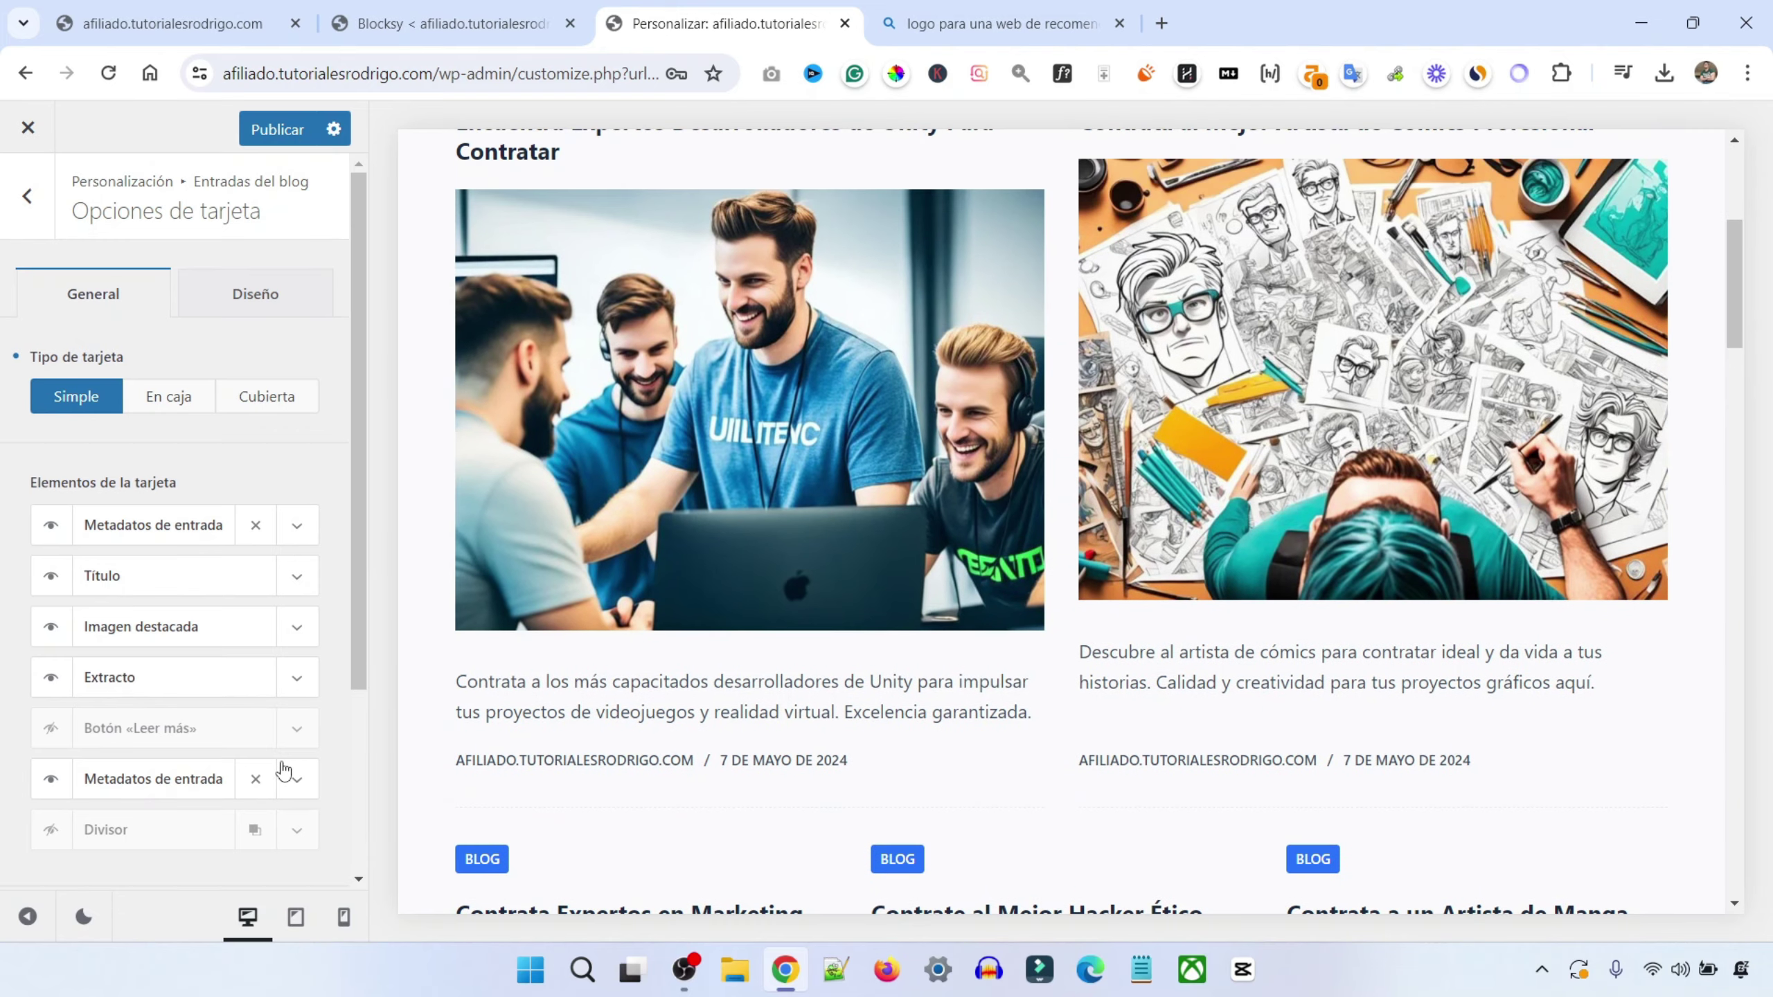
pyautogui.click(52, 779)
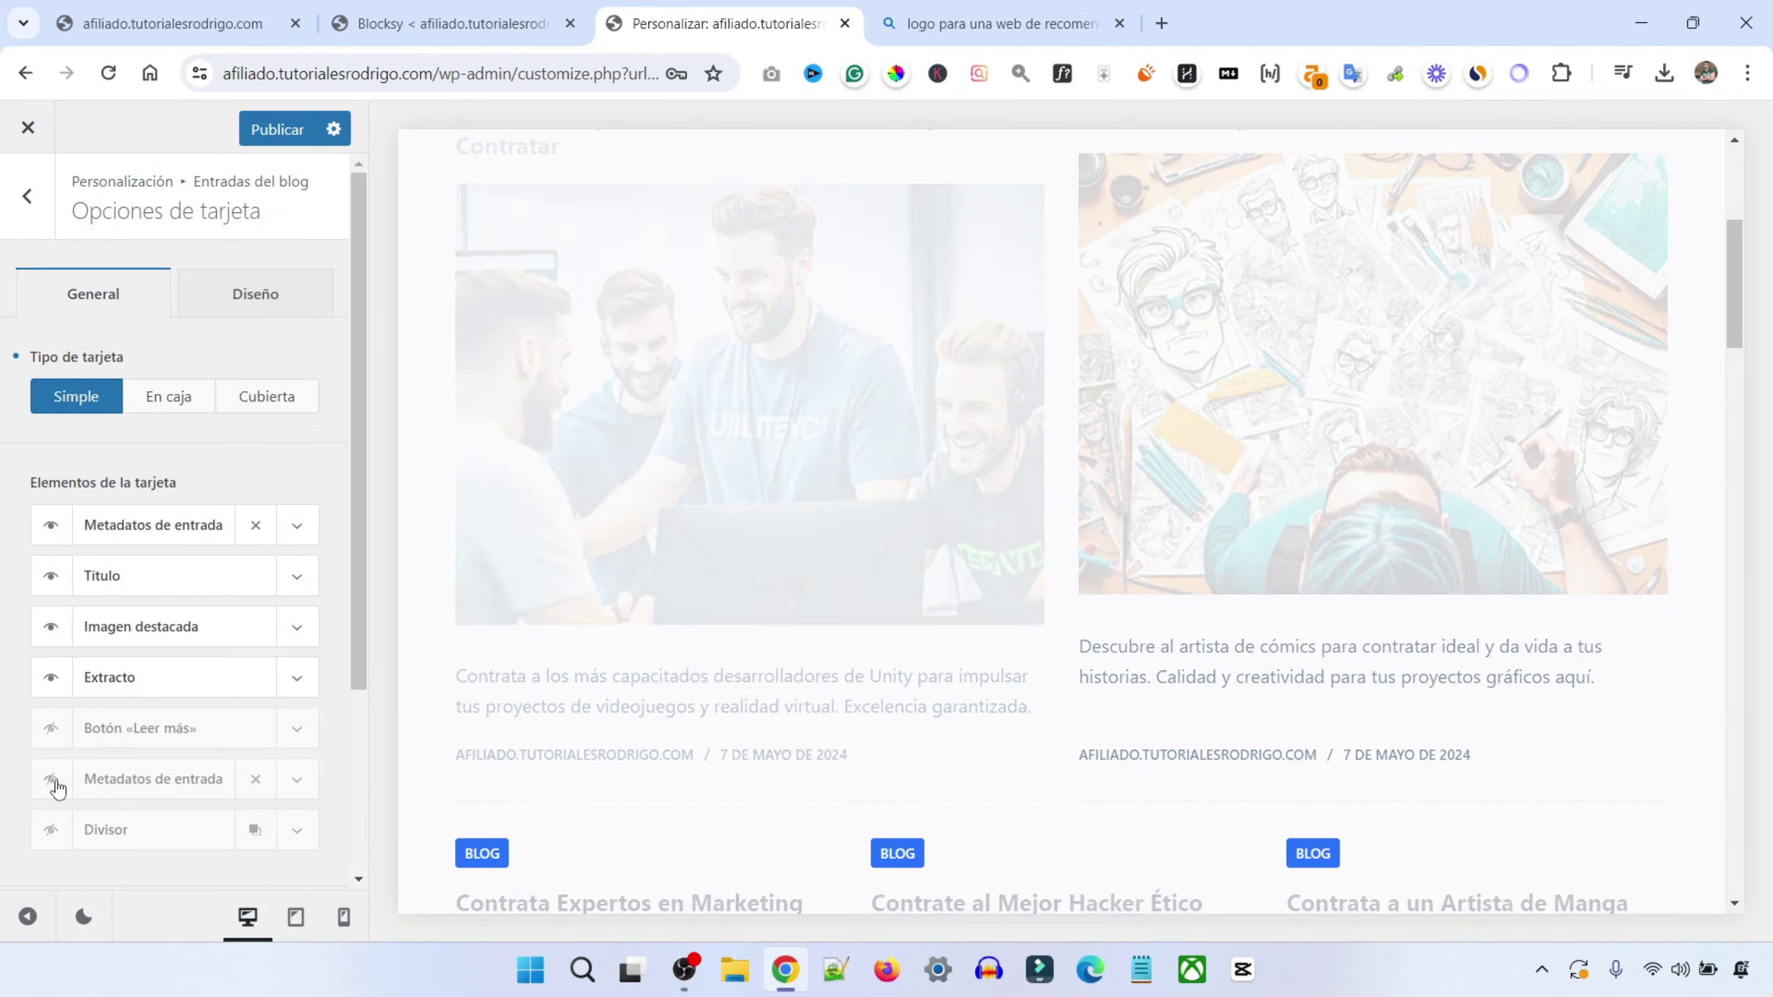
pyautogui.scroll(-4, 344, 676)
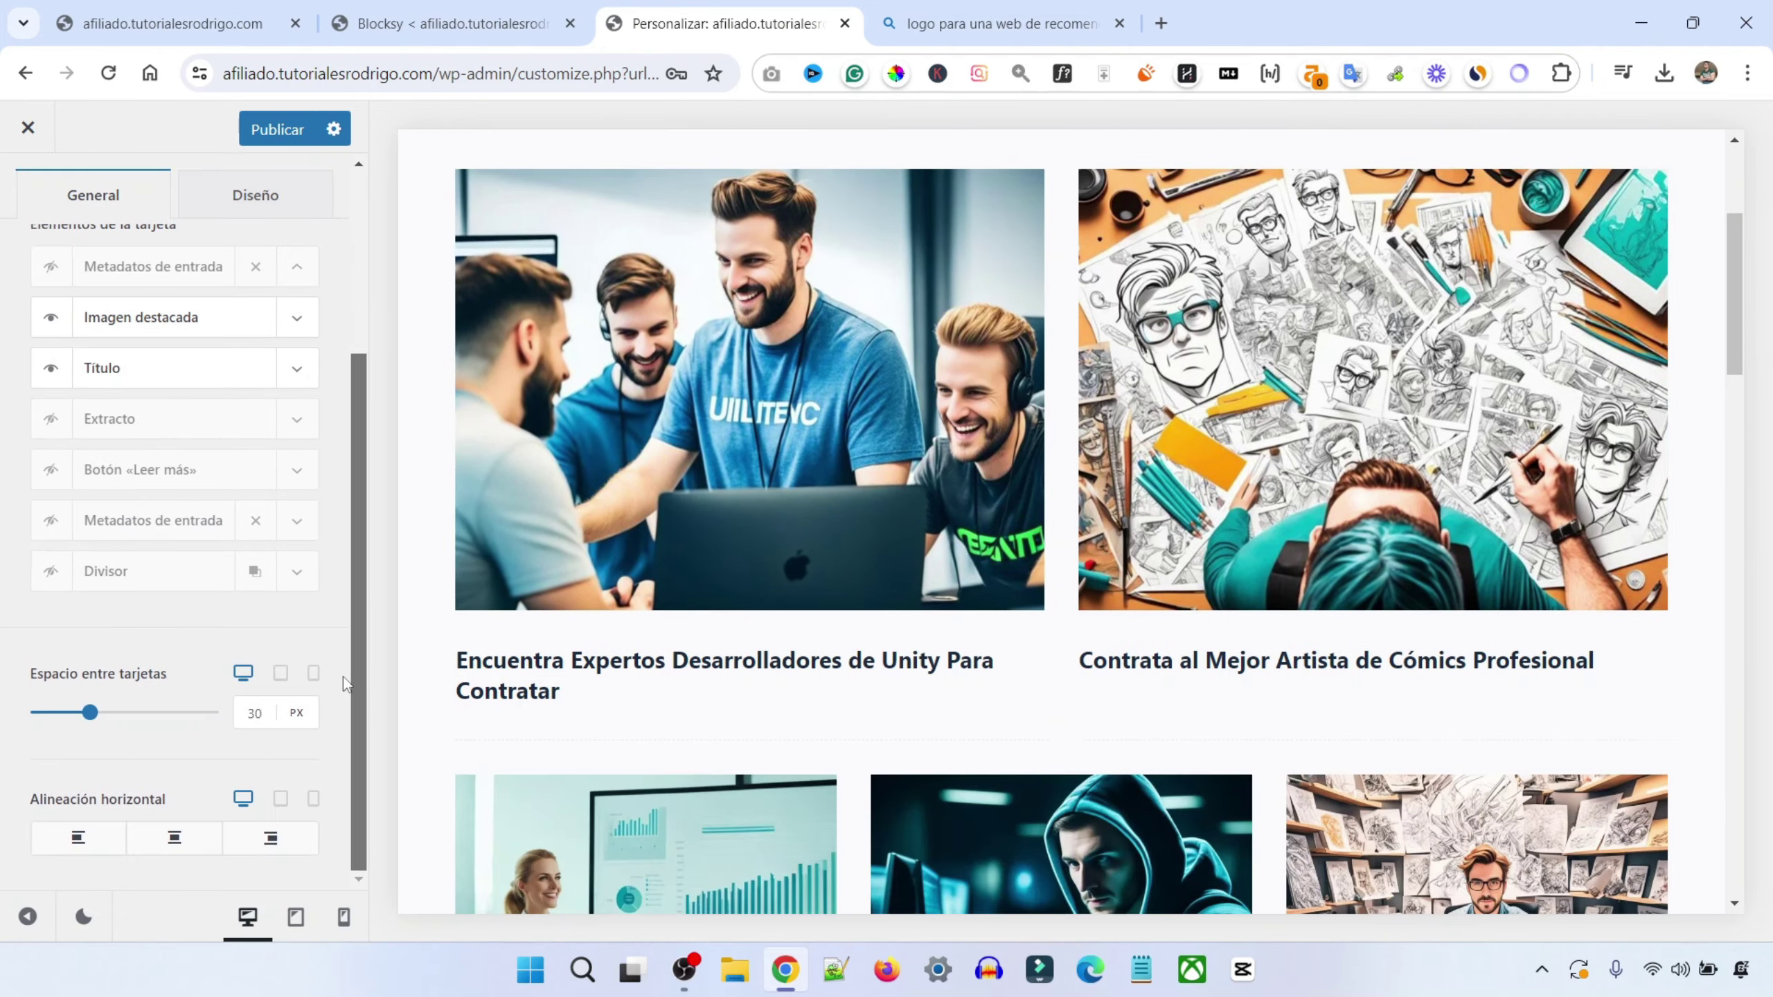
# Set the cards' featured image radius to 8 px on all corners, publish the changes and exit the customizer
pyautogui.click(256, 195)
pyautogui.click(56, 690)
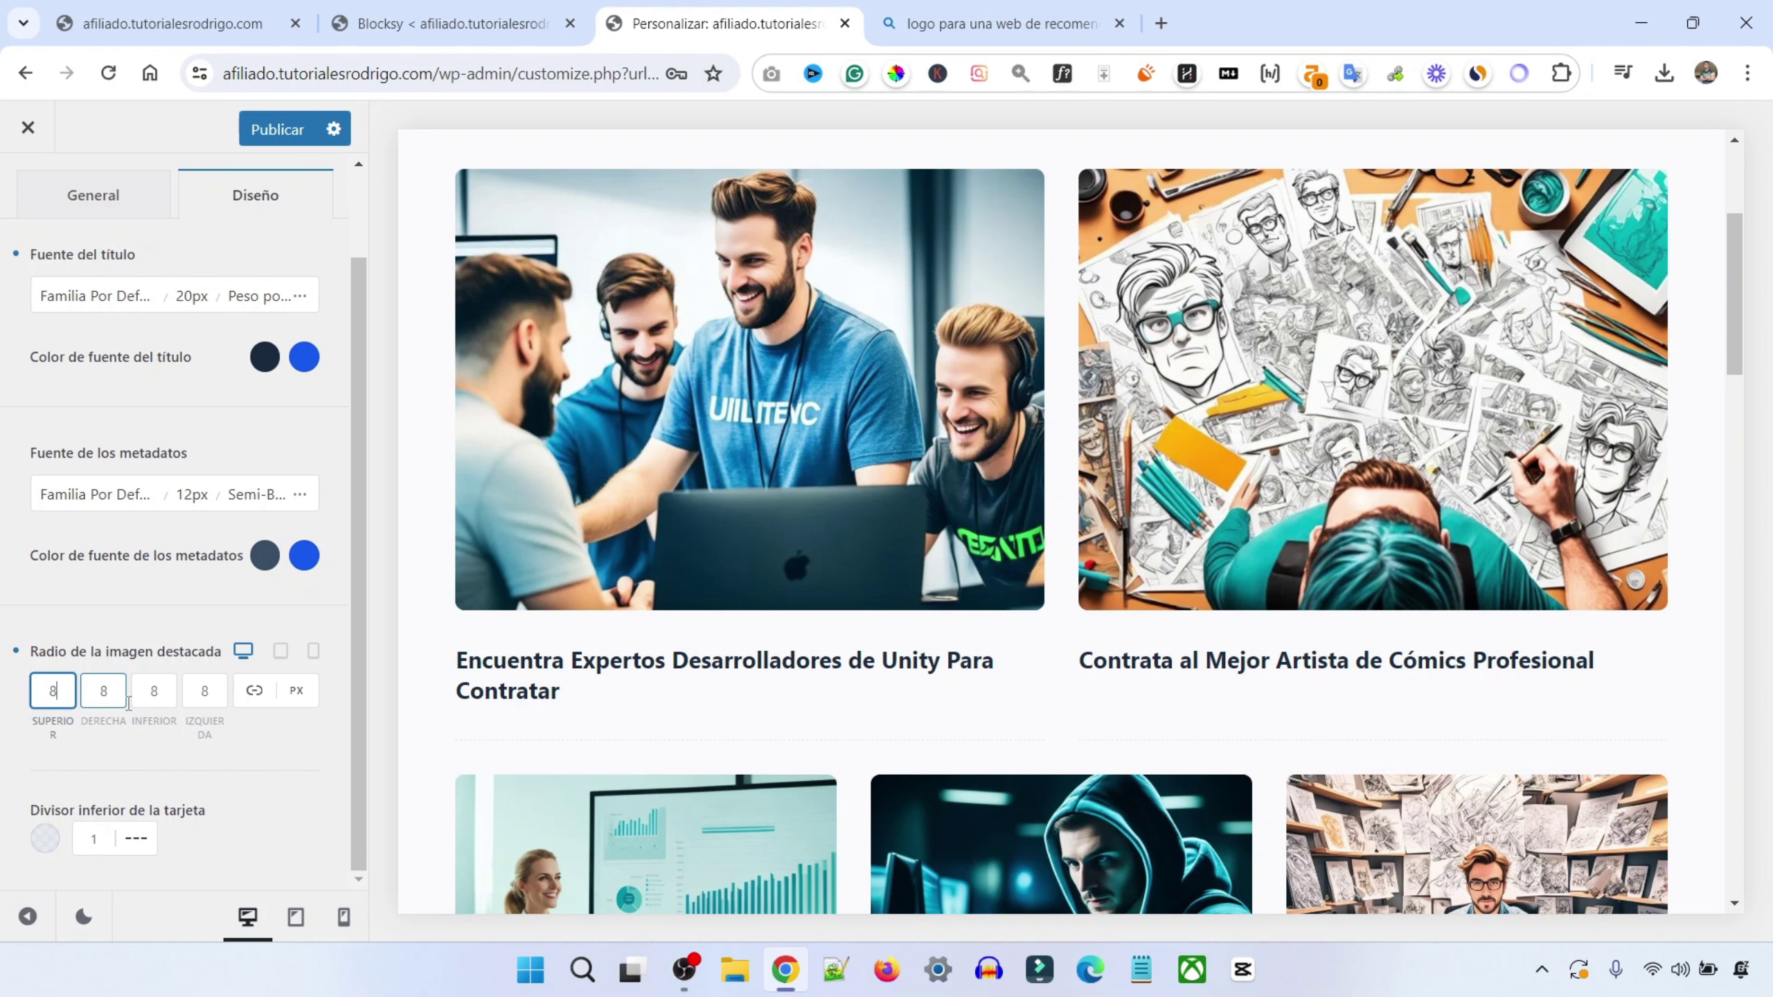
pyautogui.click(261, 732)
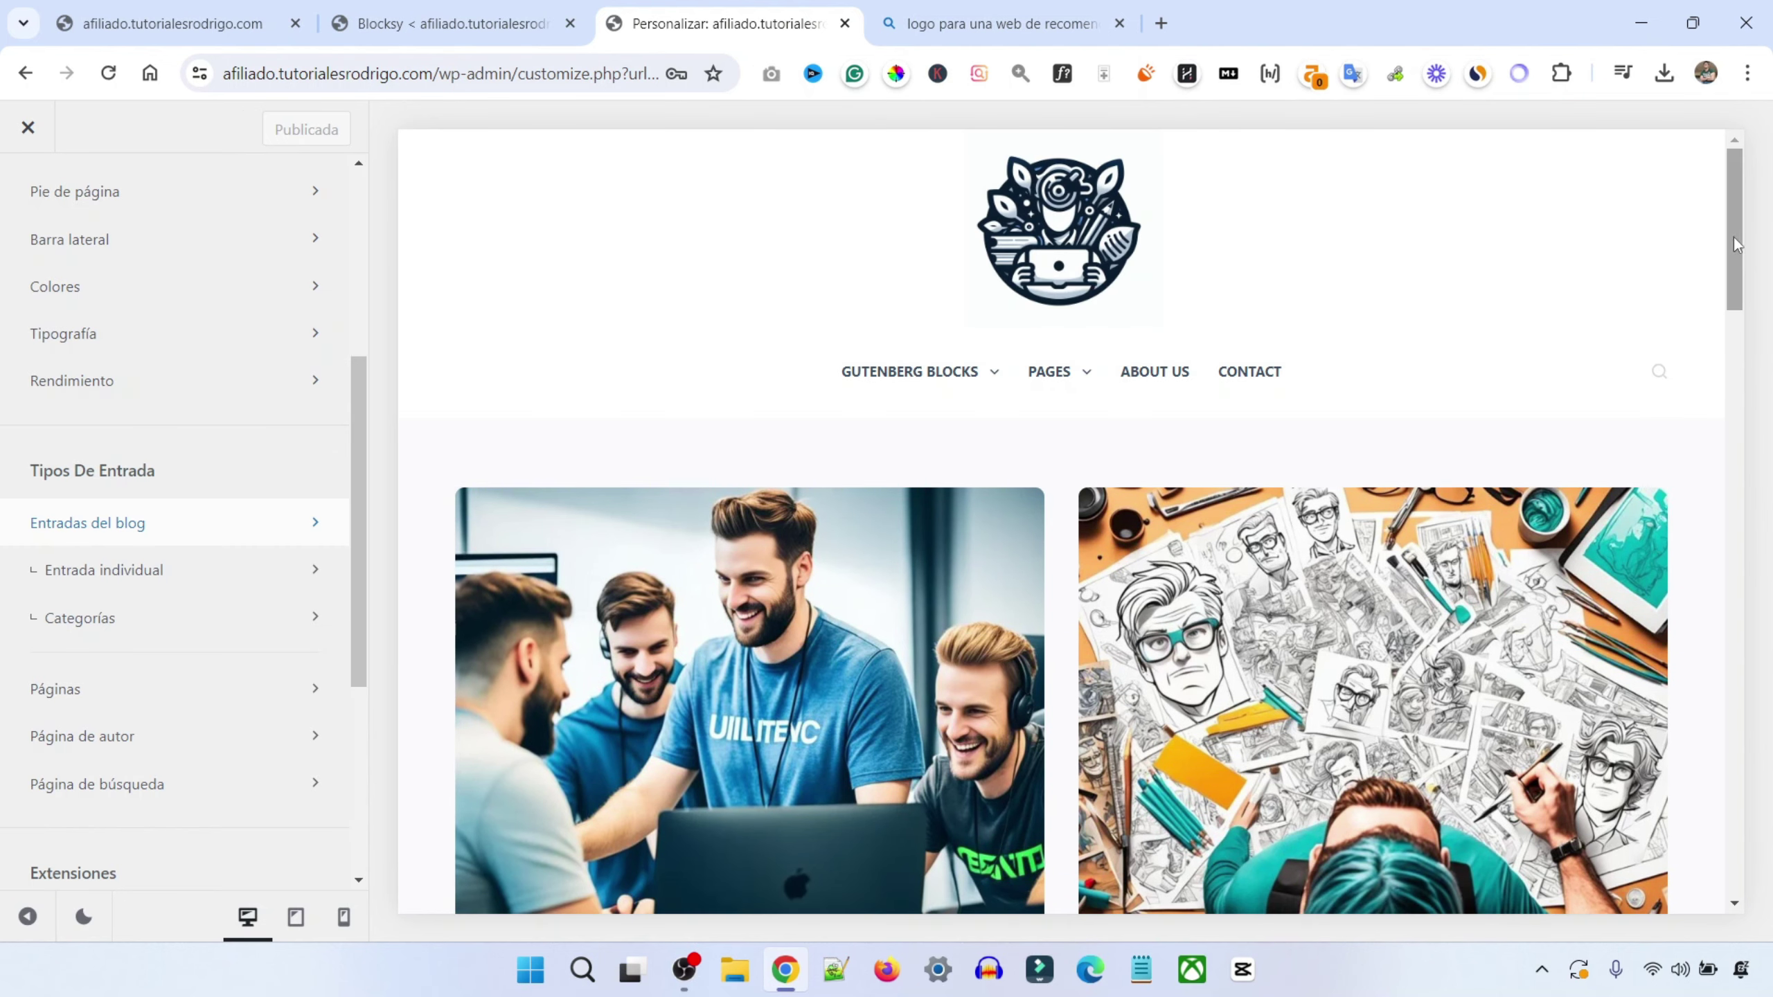
pyautogui.moveTo(1737, 230)
pyautogui.mouseDown()
pyautogui.moveTo(1738, 482)
pyautogui.moveTo(1737, 244)
pyautogui.mouseUp()
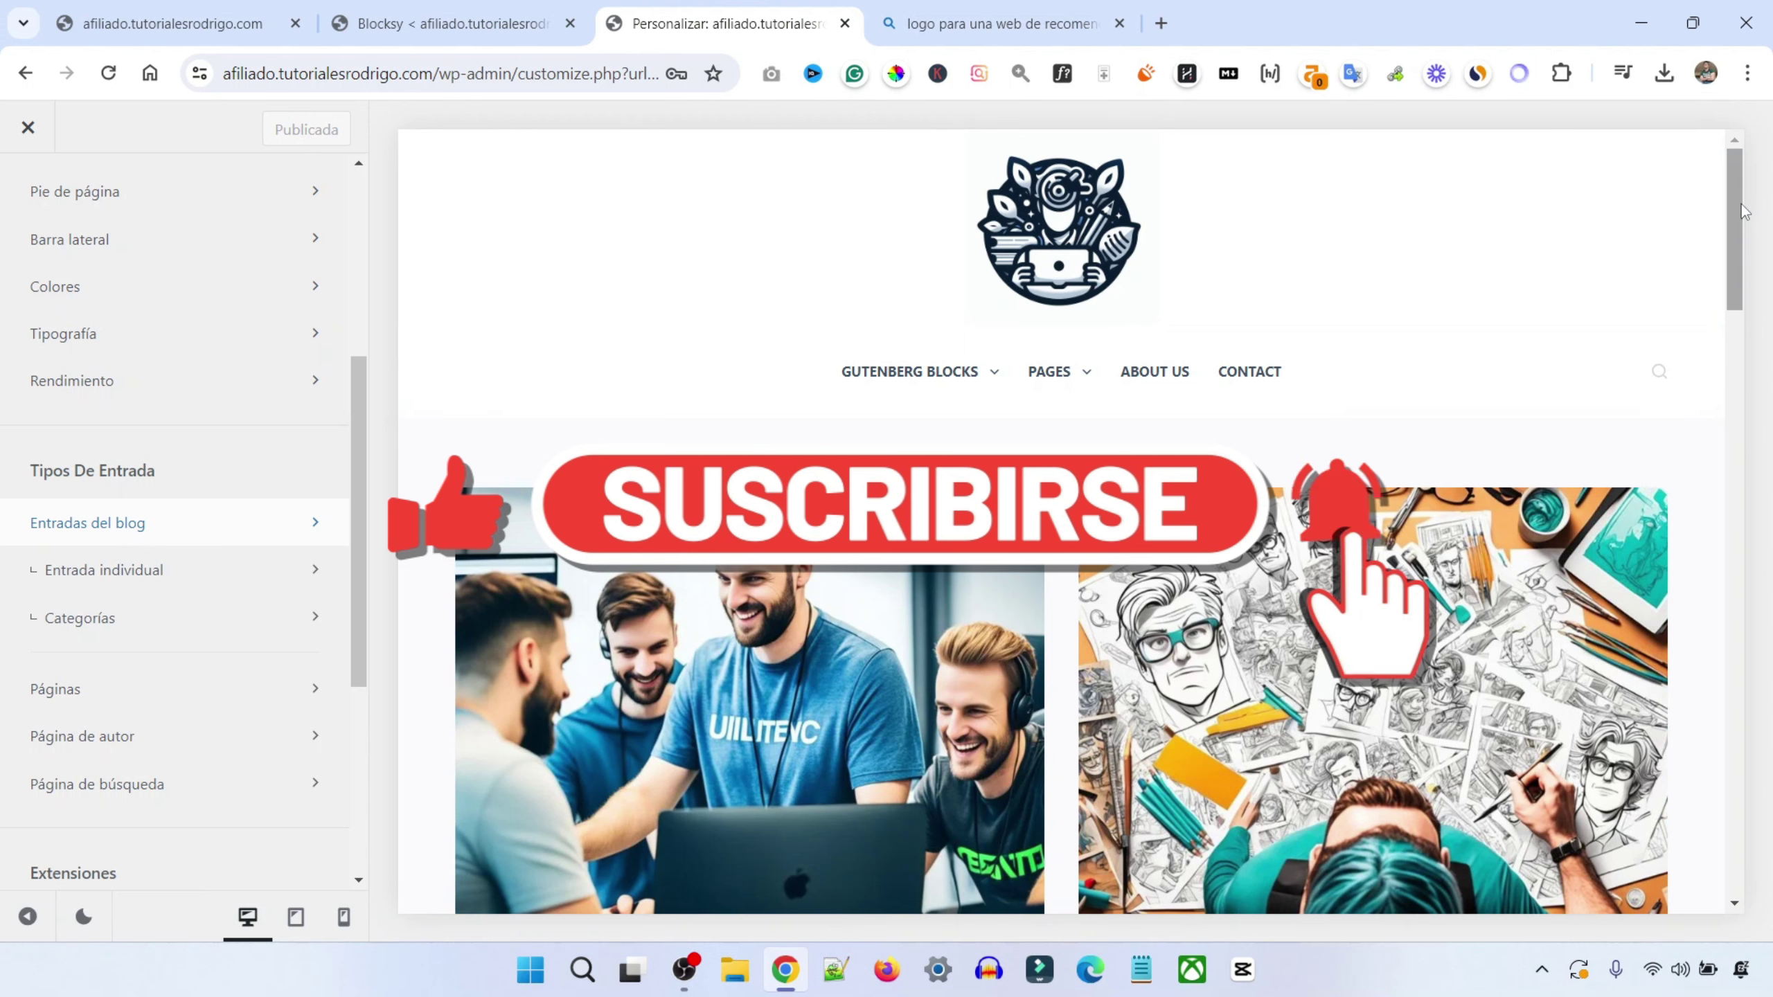
pyautogui.click(28, 128)
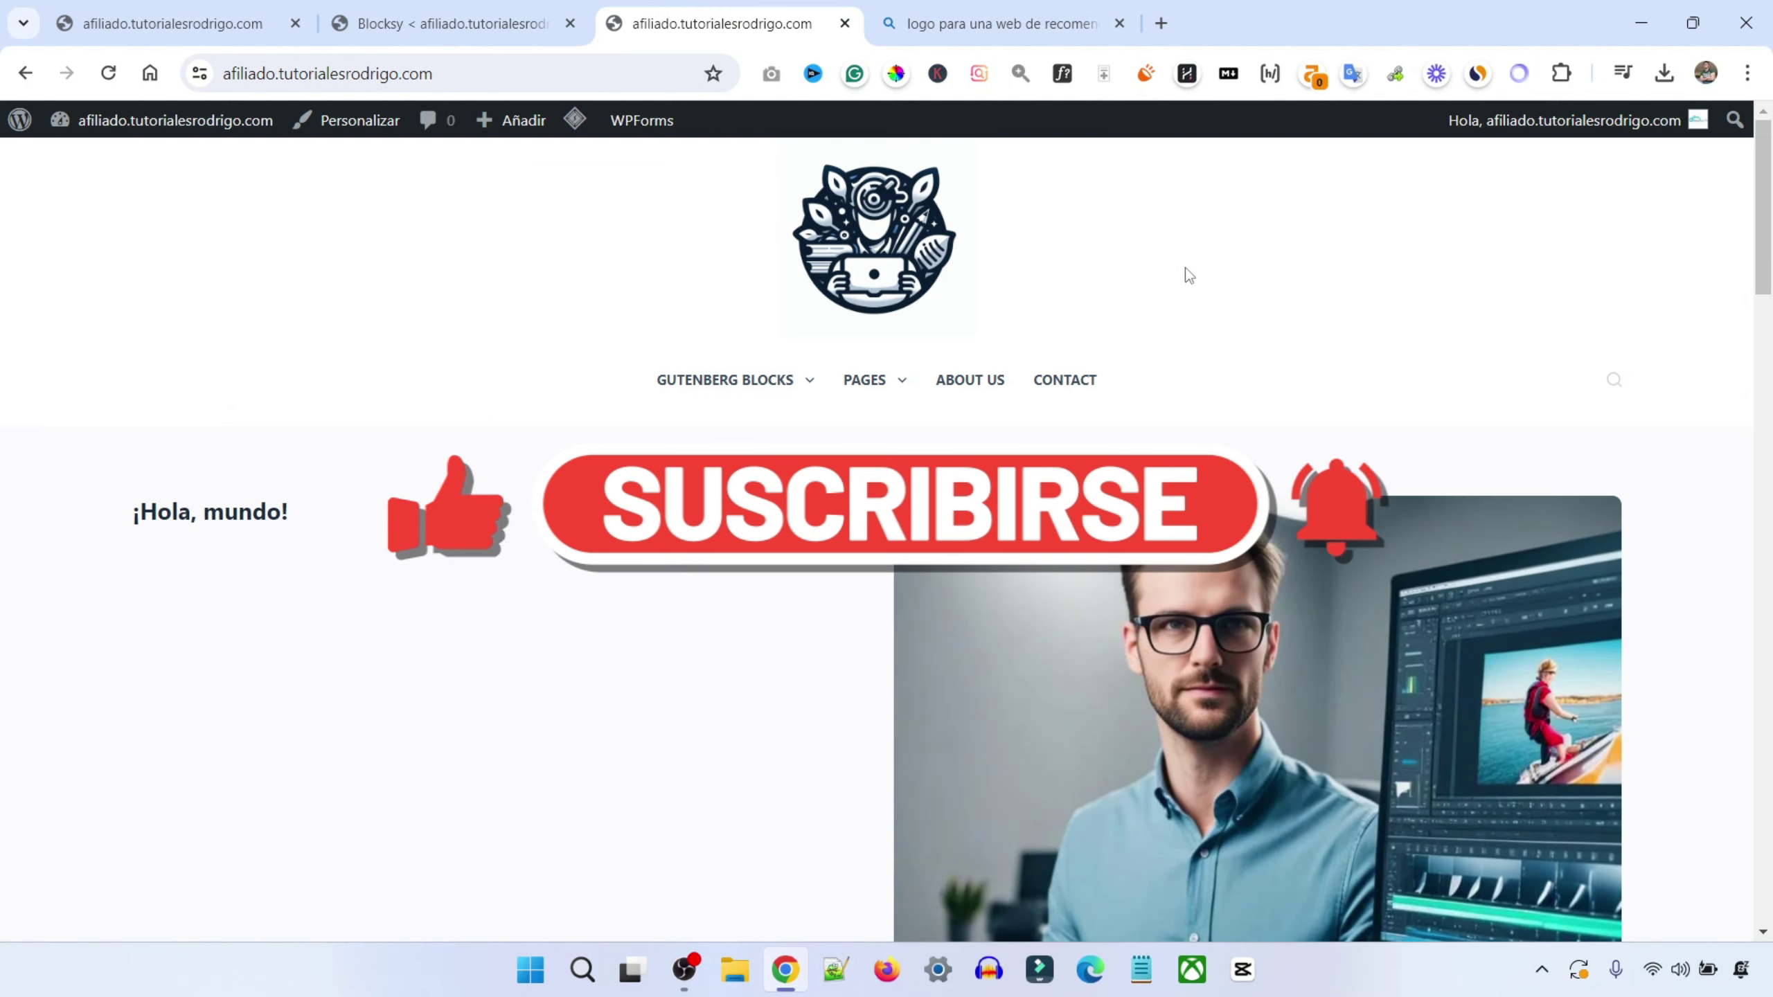
# Move the default "¡Hola, mundo!" post to the trash from the list of all posts in the WordPress dashboard
pyautogui.moveTo(160, 120)
pyautogui.click(79, 159)
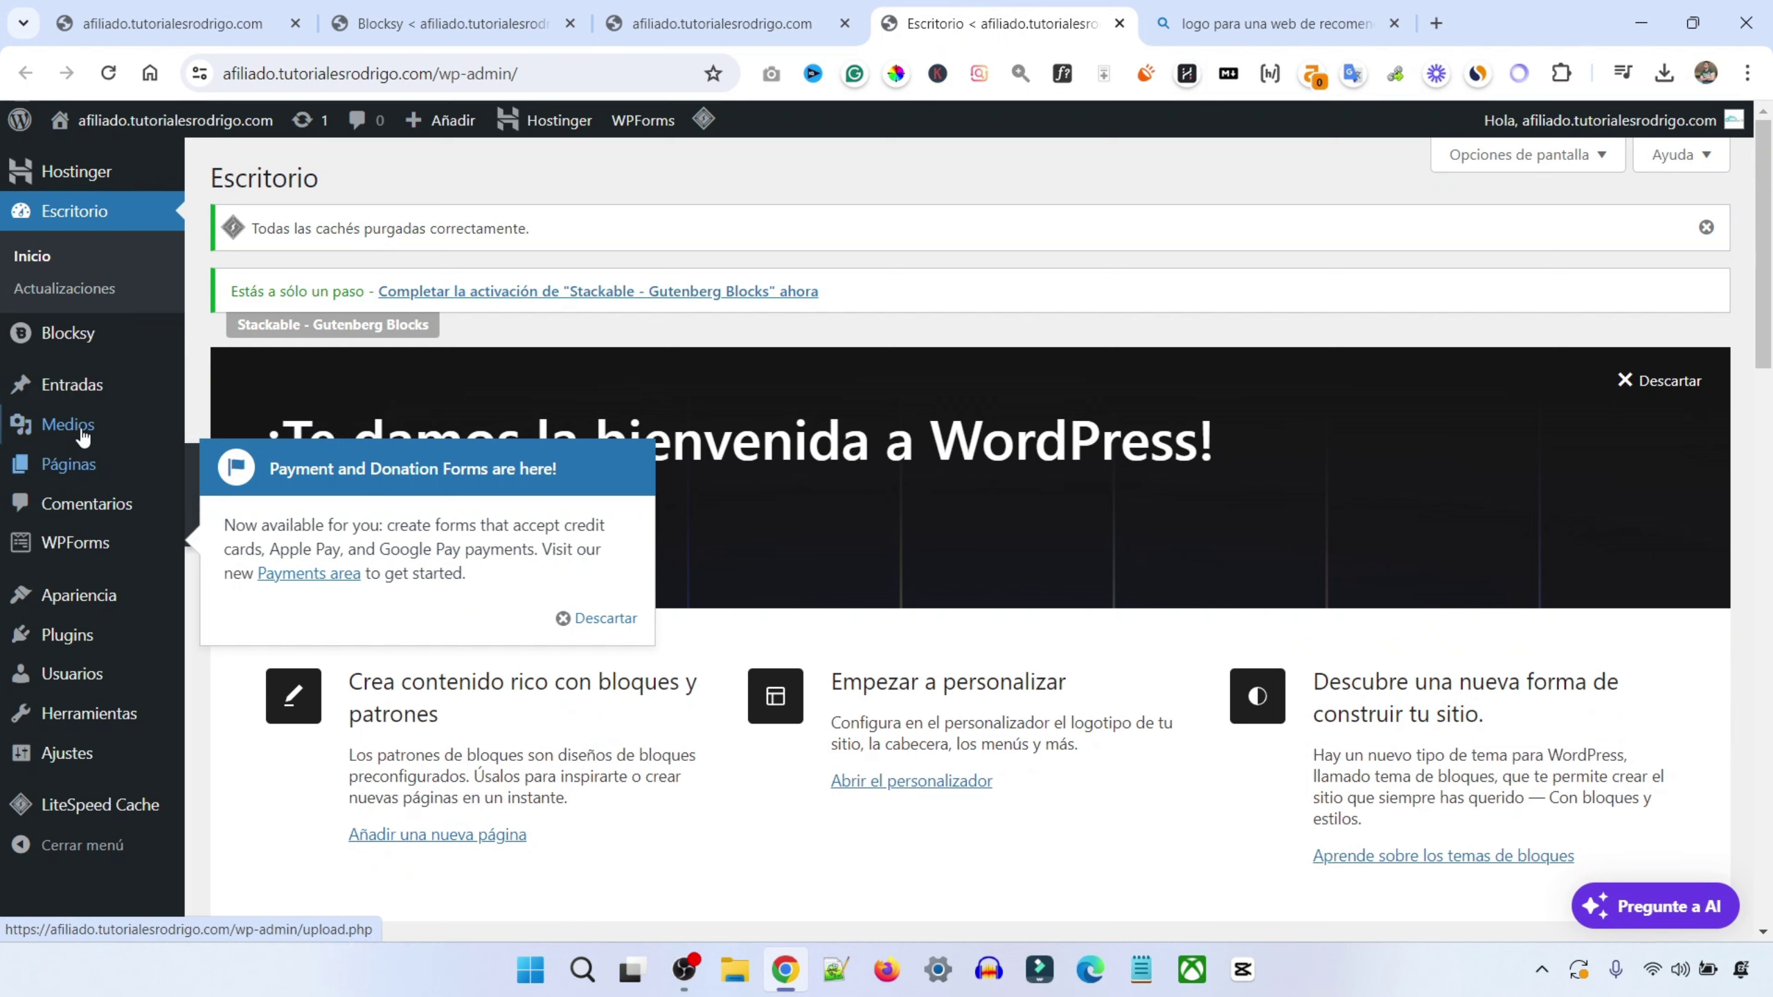
pyautogui.moveTo(98, 388)
pyautogui.click(235, 389)
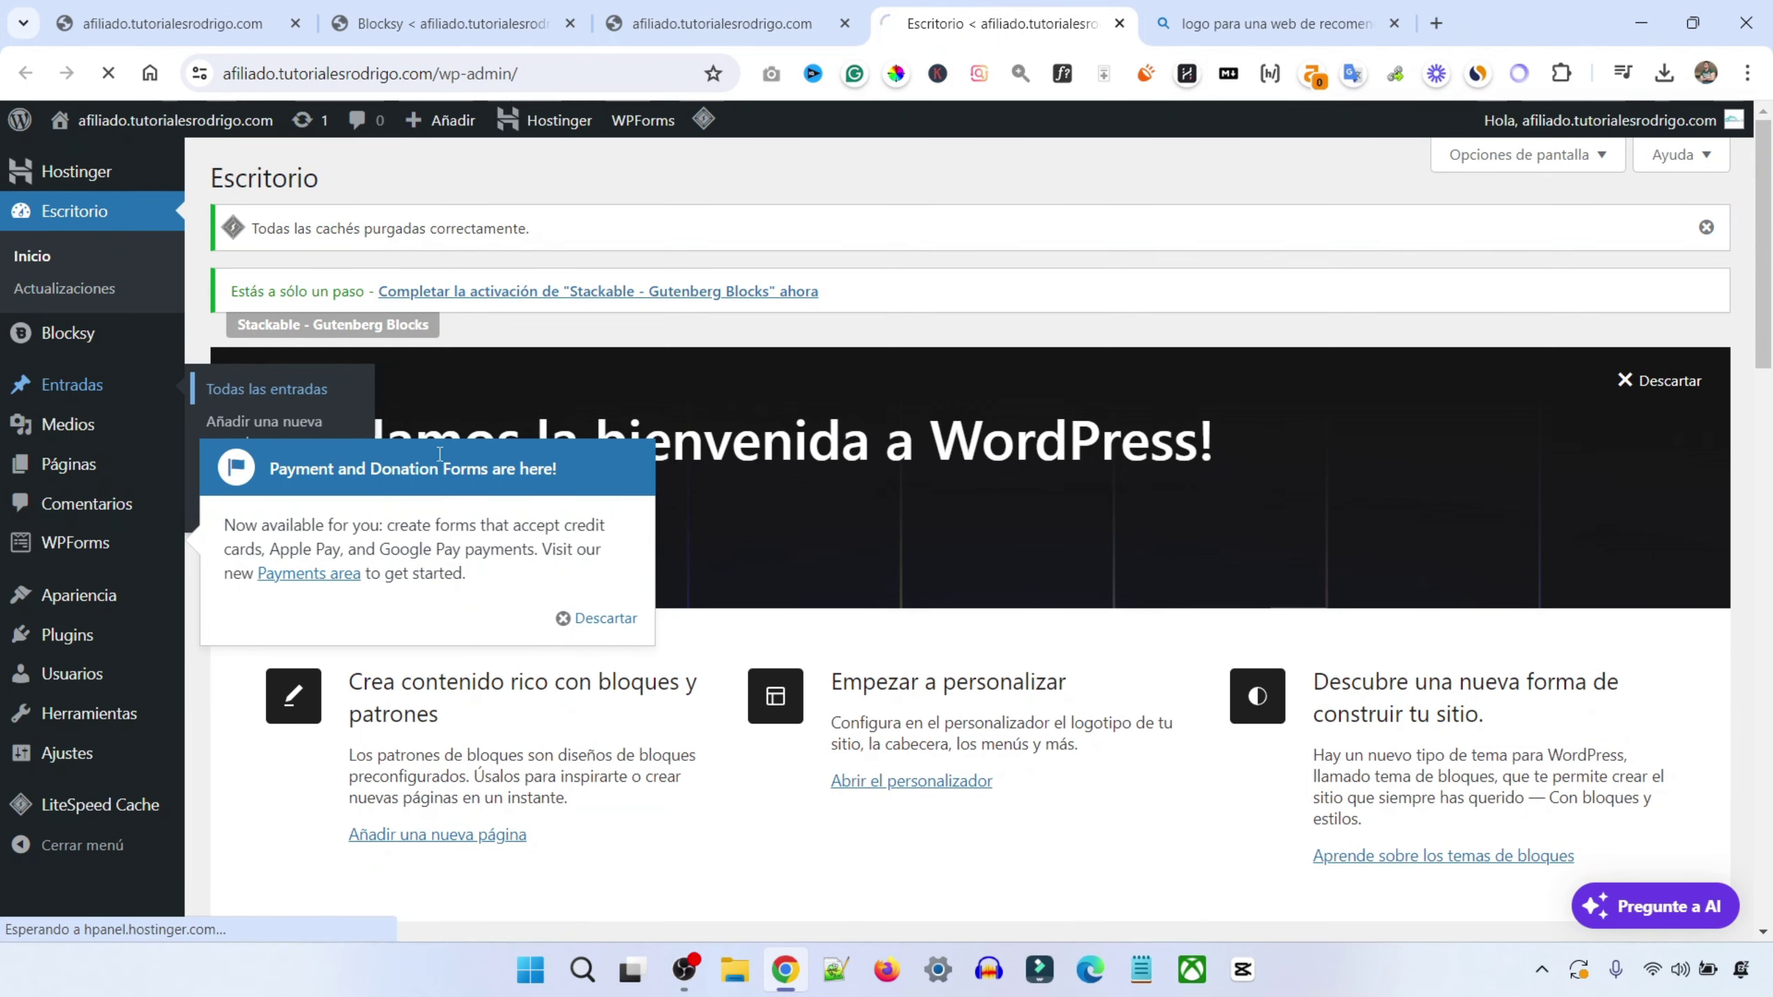
pyautogui.click(496, 500)
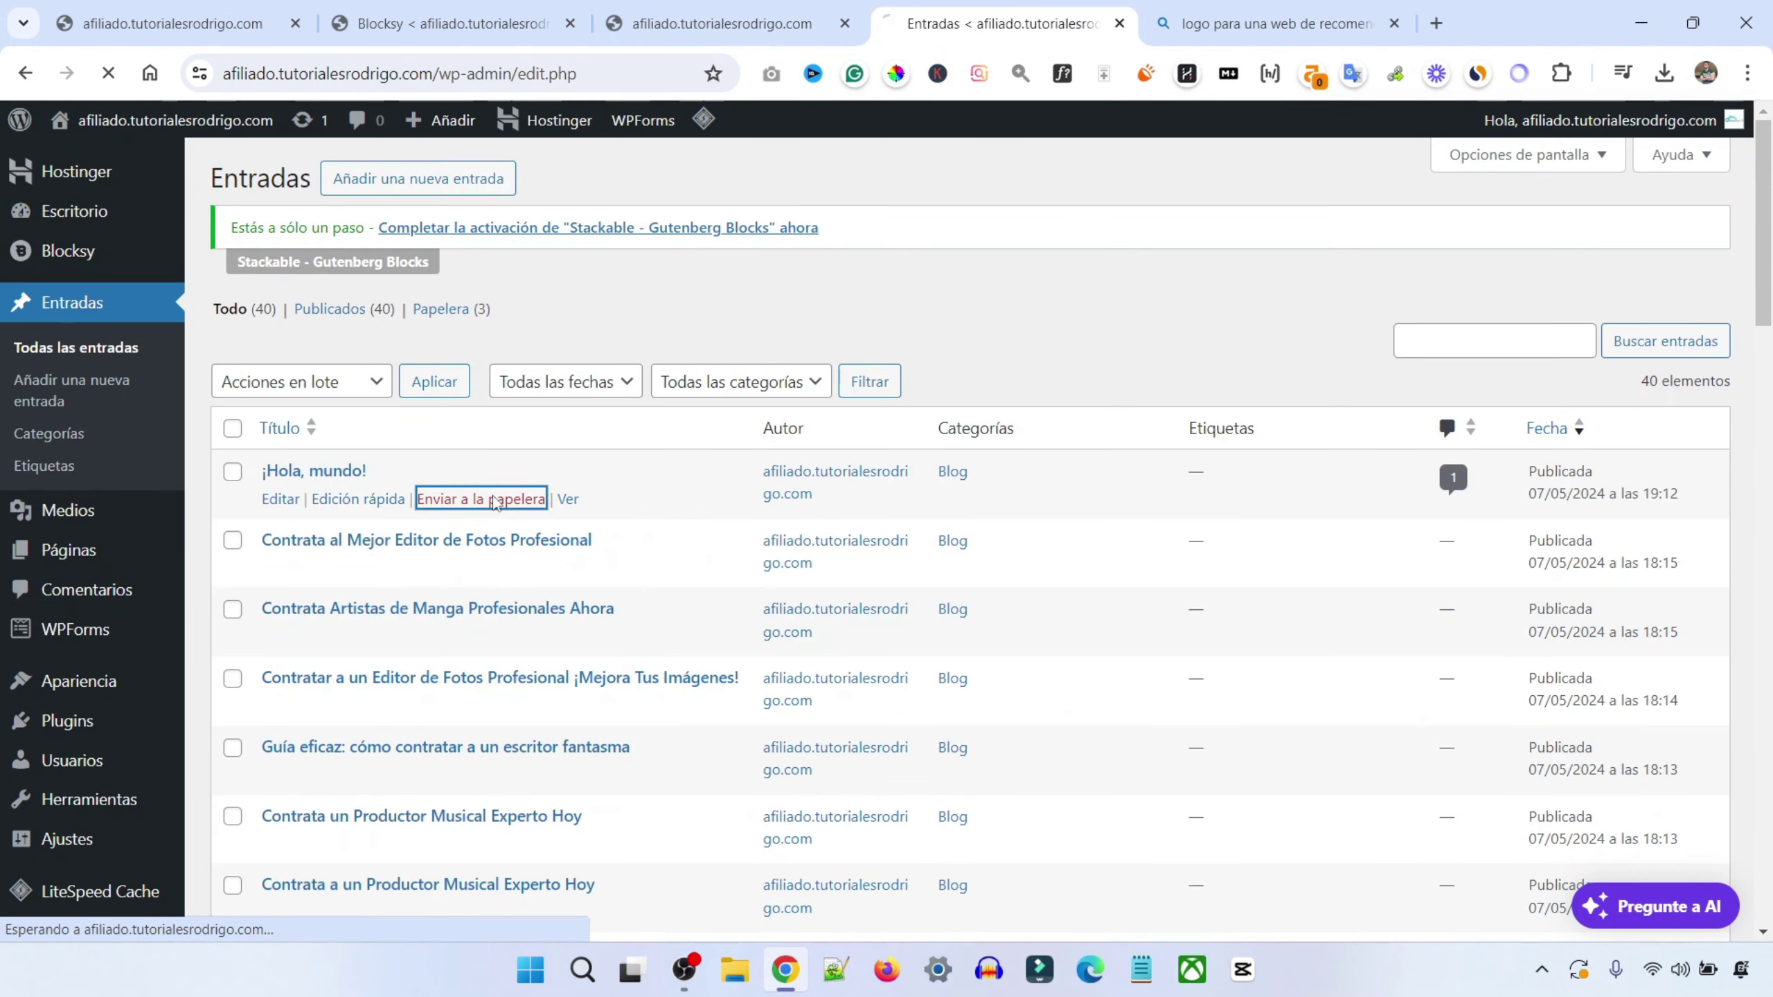
# Reload the blog's home page and review the article "Contrata Artistas de Manga Profesionales Ahora" from its header through its body
pyautogui.hotkey('ctrl', 'shift', 'Tab')
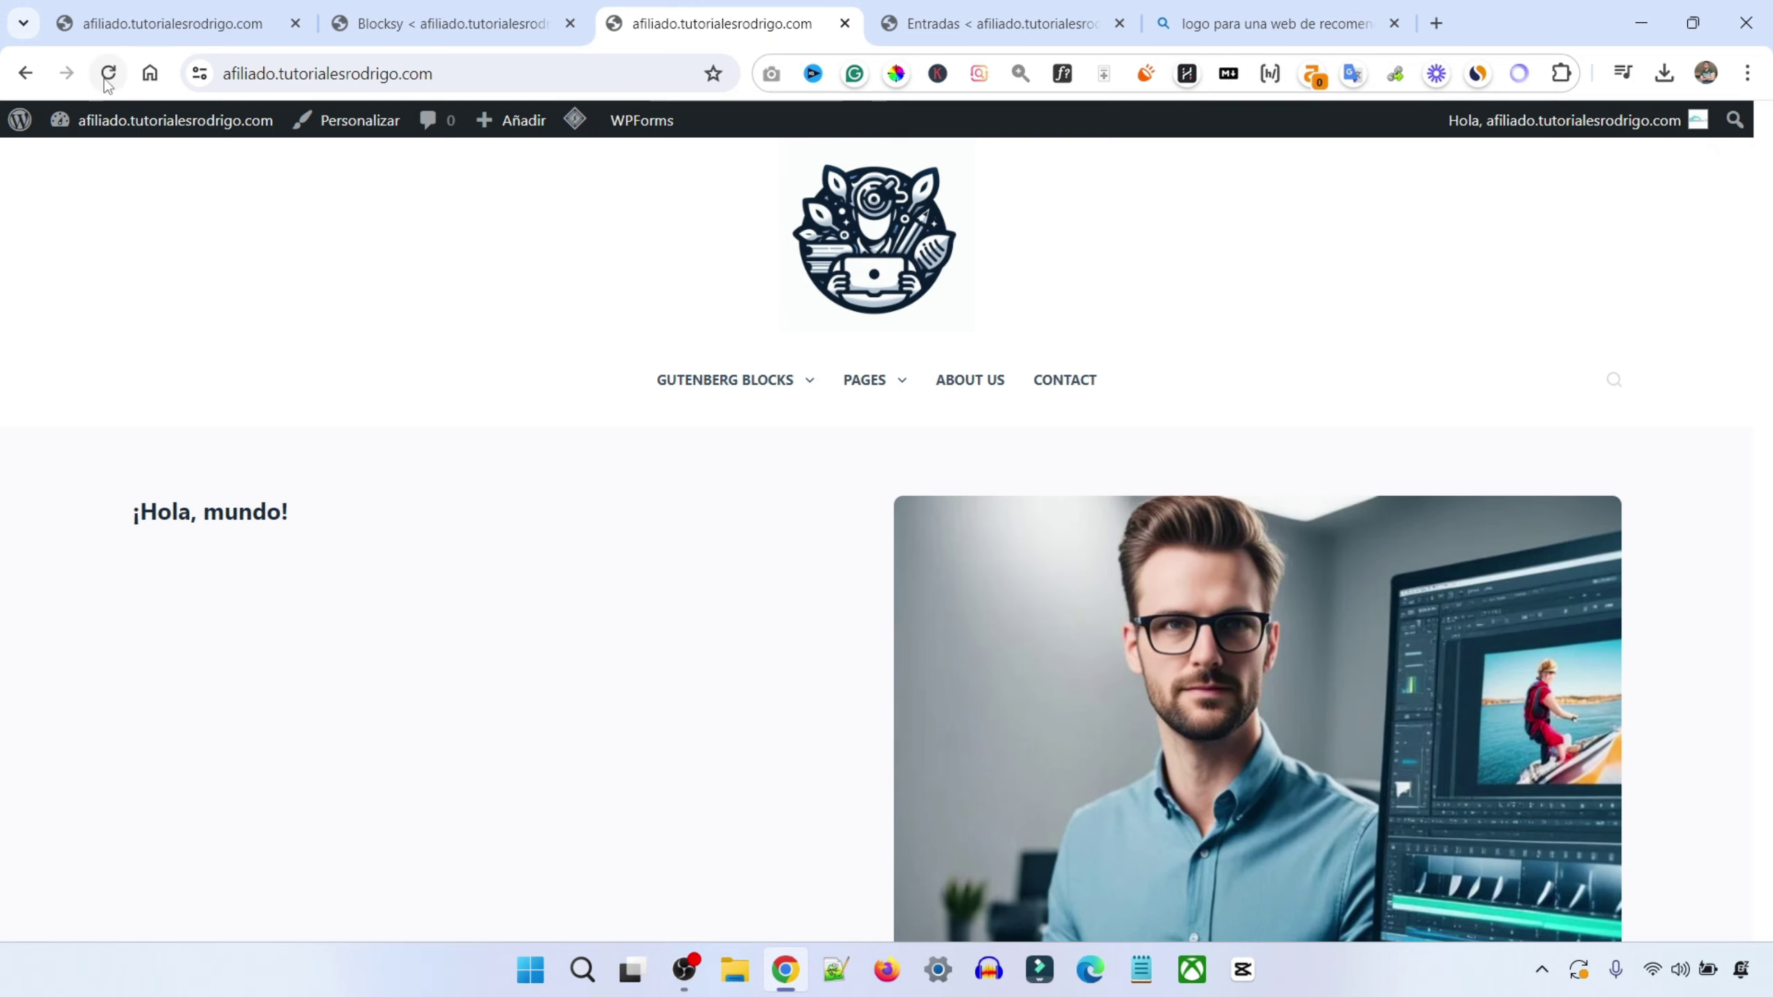
pyautogui.click(108, 79)
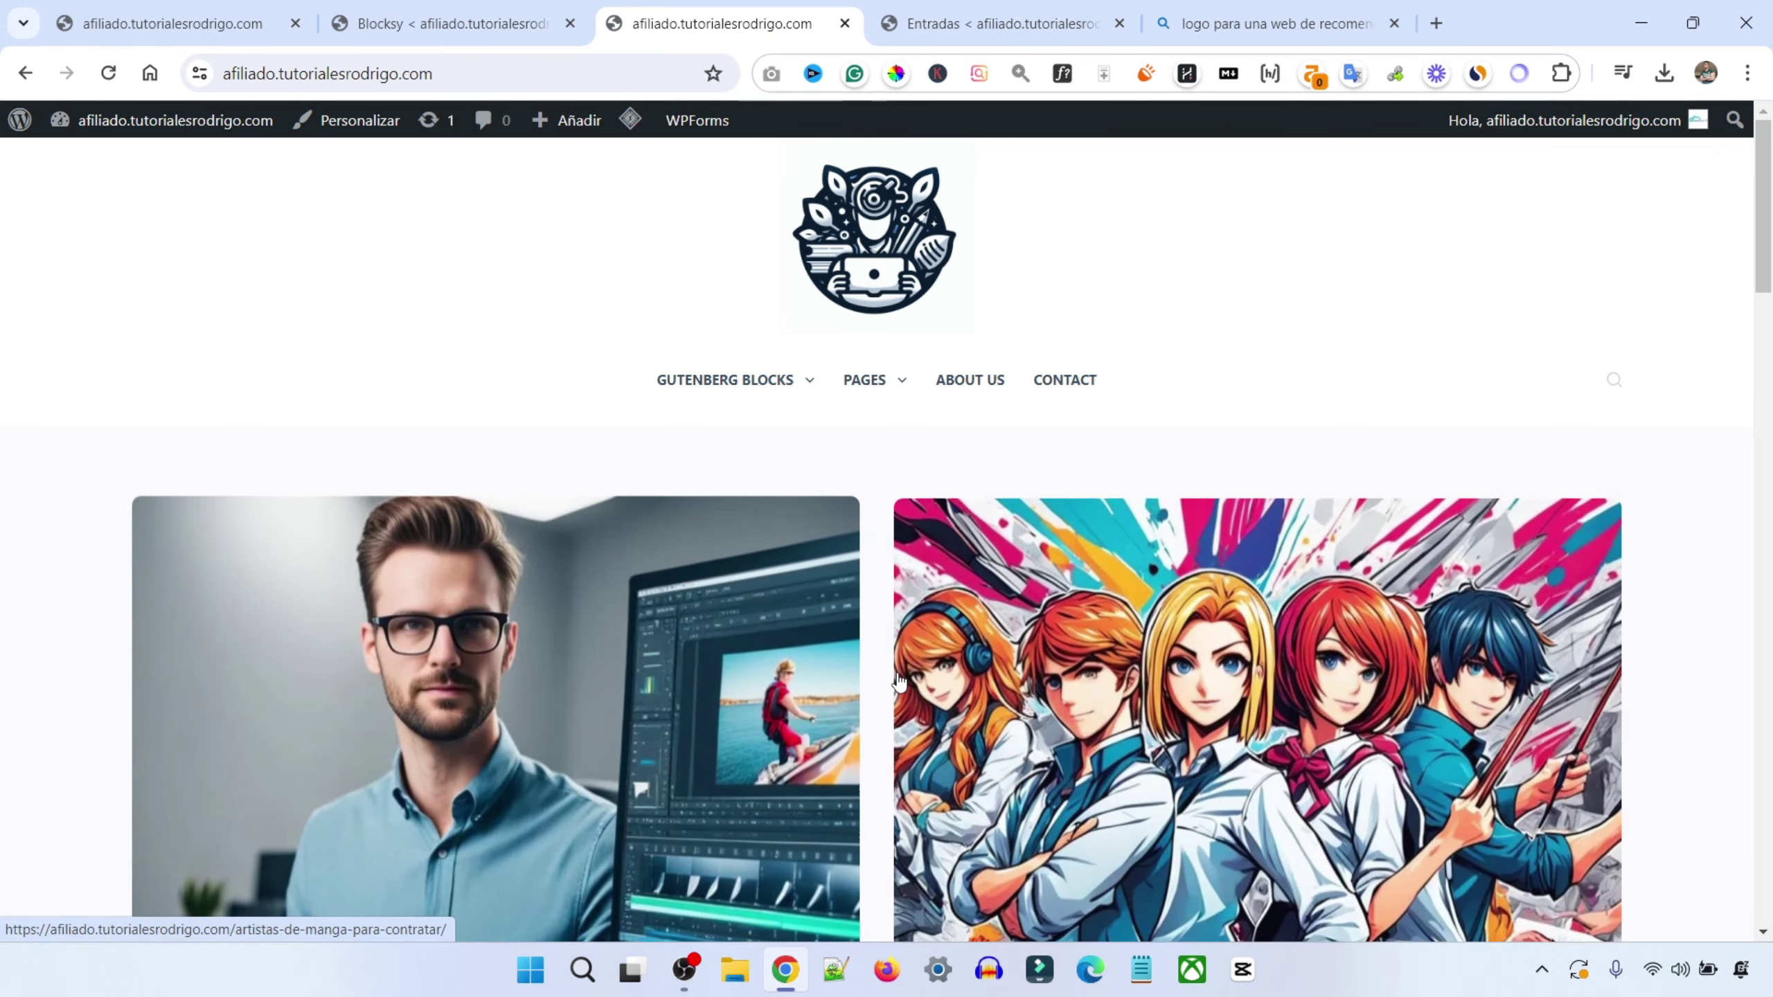
pyautogui.scroll(-5, 1769, 206)
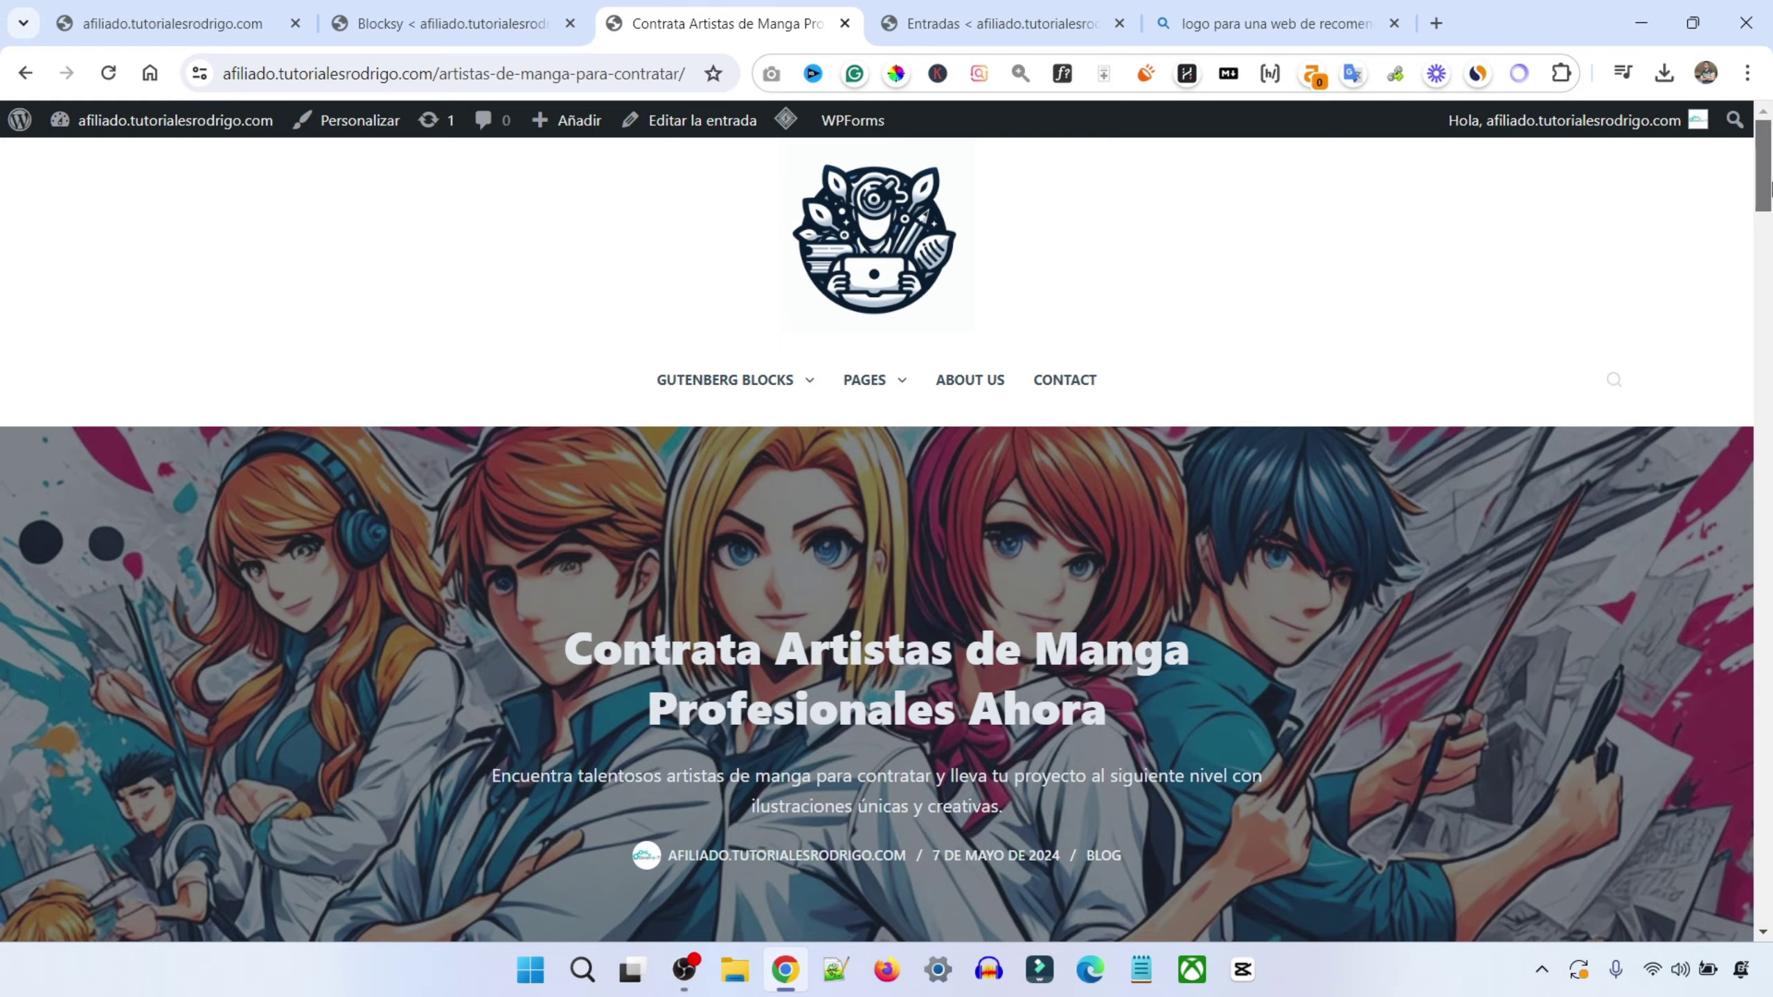
pyautogui.moveTo(1770, 188); pyautogui.dragTo(1754, 654)
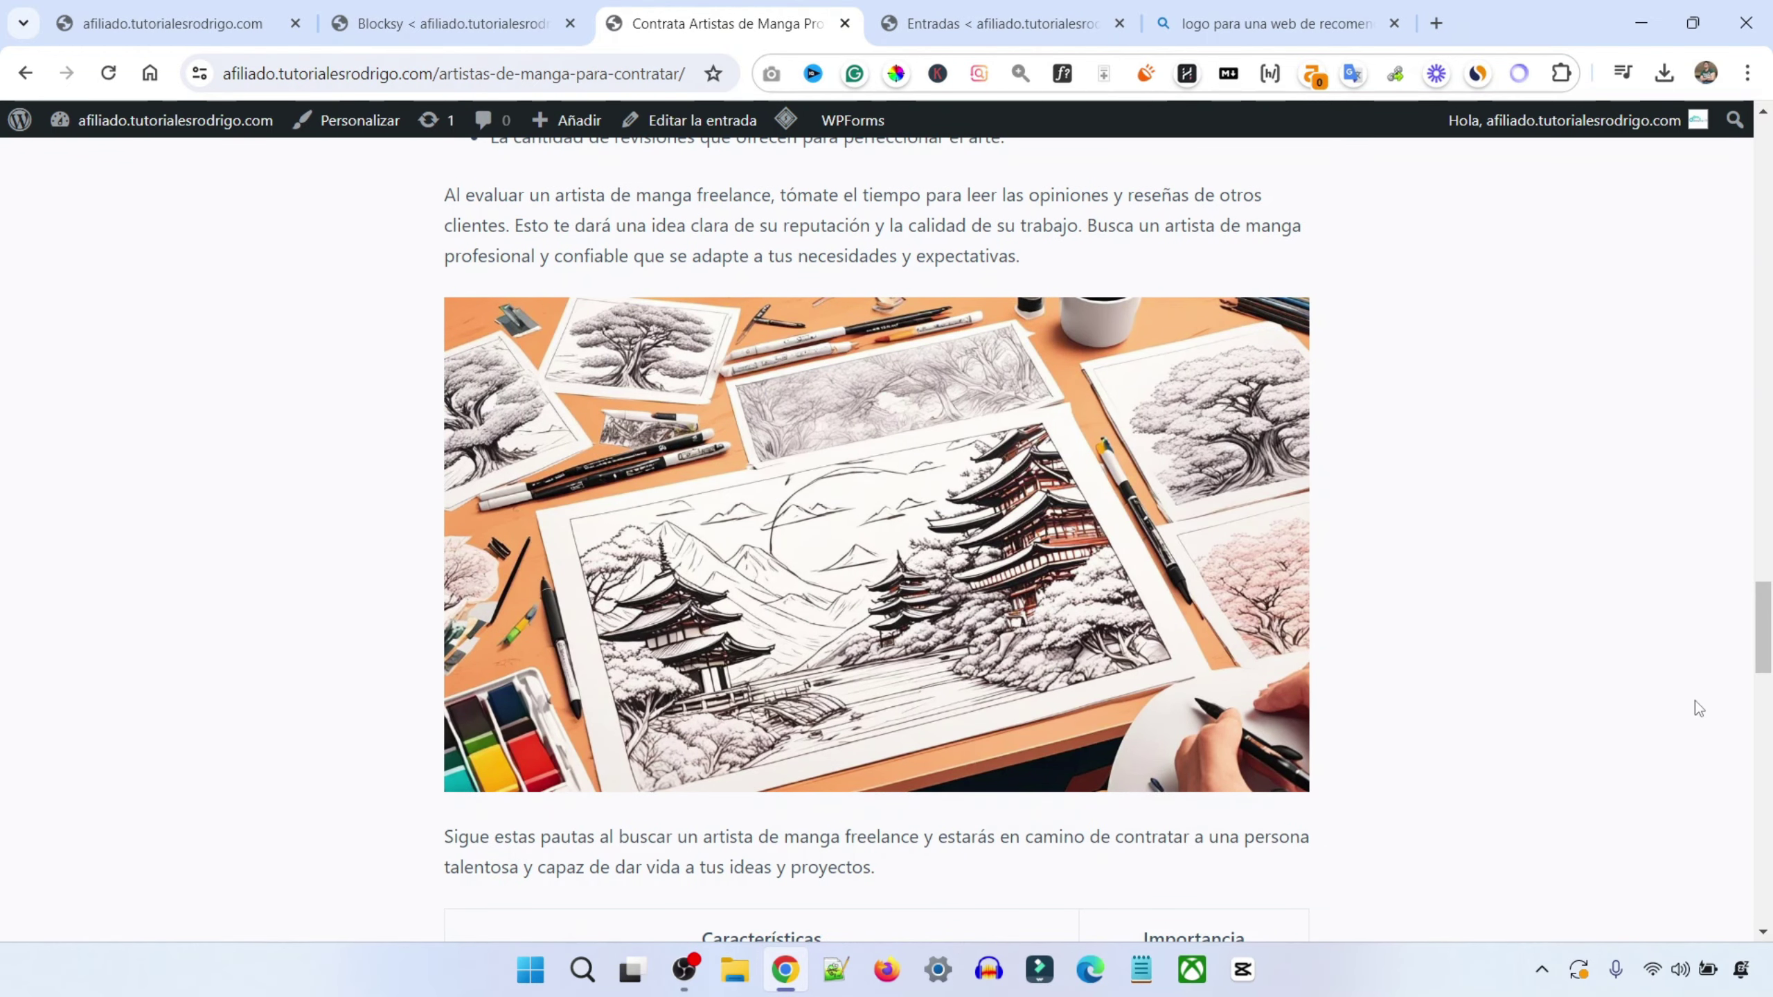
pyautogui.moveTo(1759, 655)
pyautogui.mouseDown()
pyautogui.moveTo(1762, 785)
pyautogui.moveTo(1764, 246)
pyautogui.mouseUp()
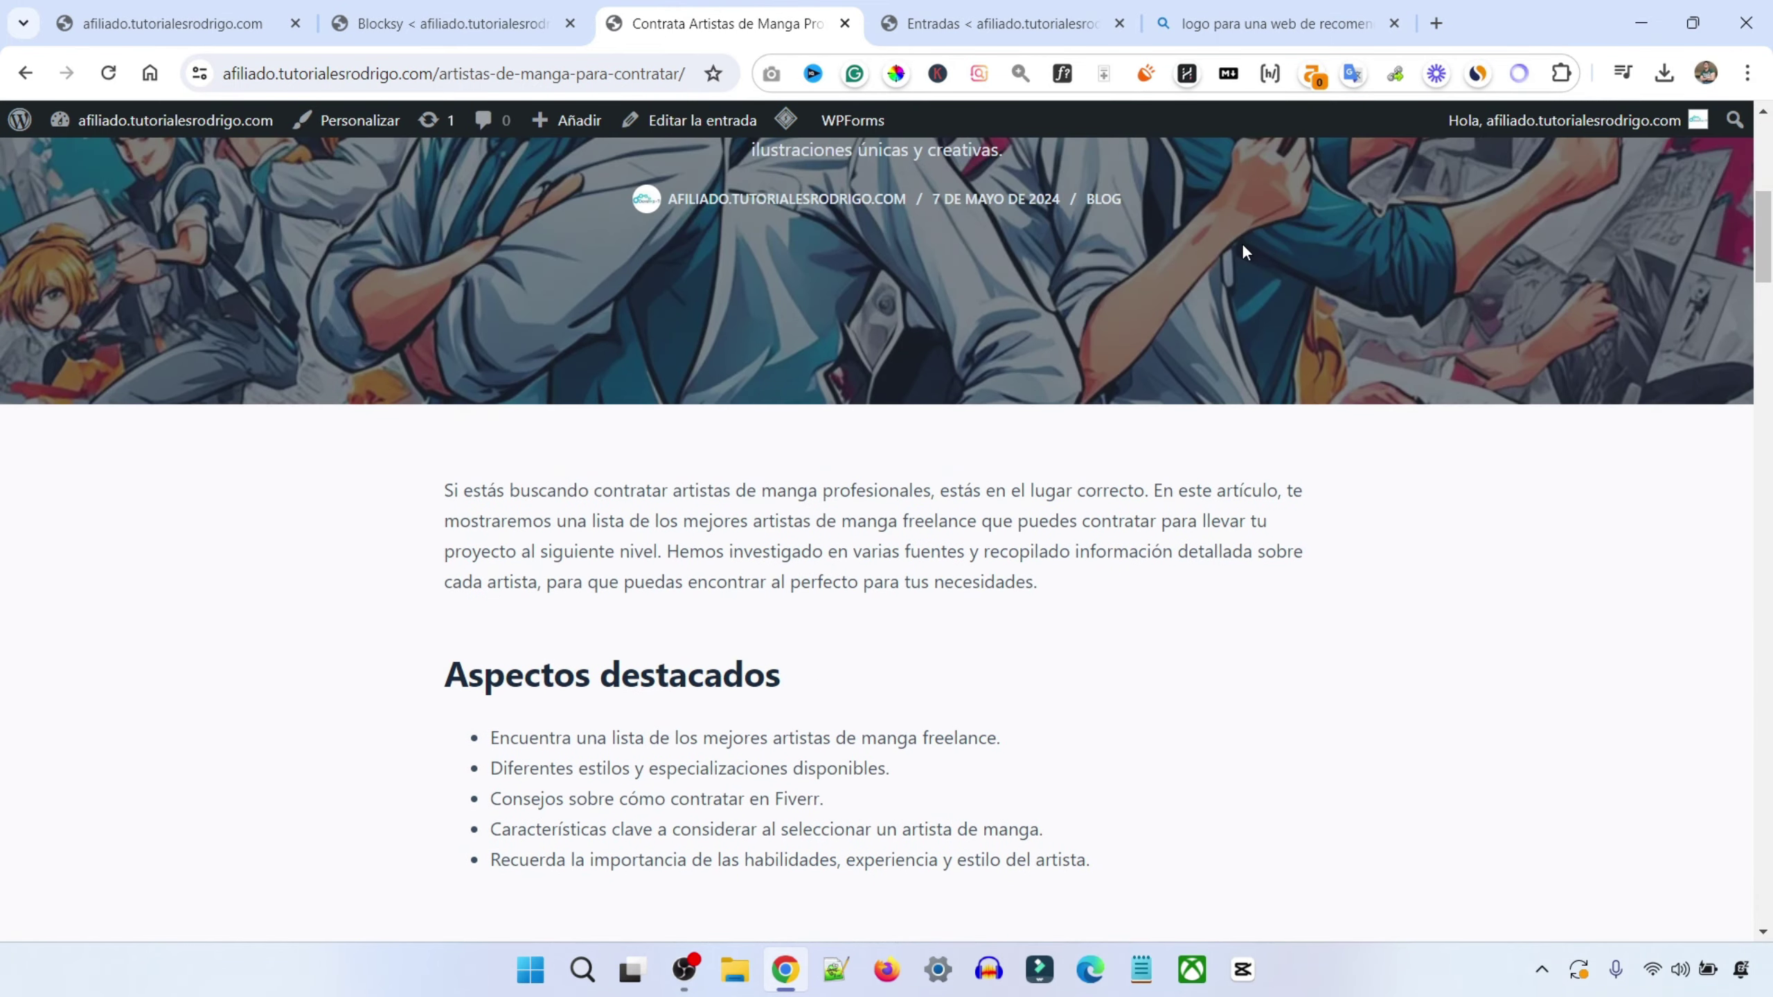
# View the author archive, return to the home page, and open "Cómo Contratar a un Editor de Vídeos de YouTube" from page 3 in a new tab
pyautogui.click(849, 200)
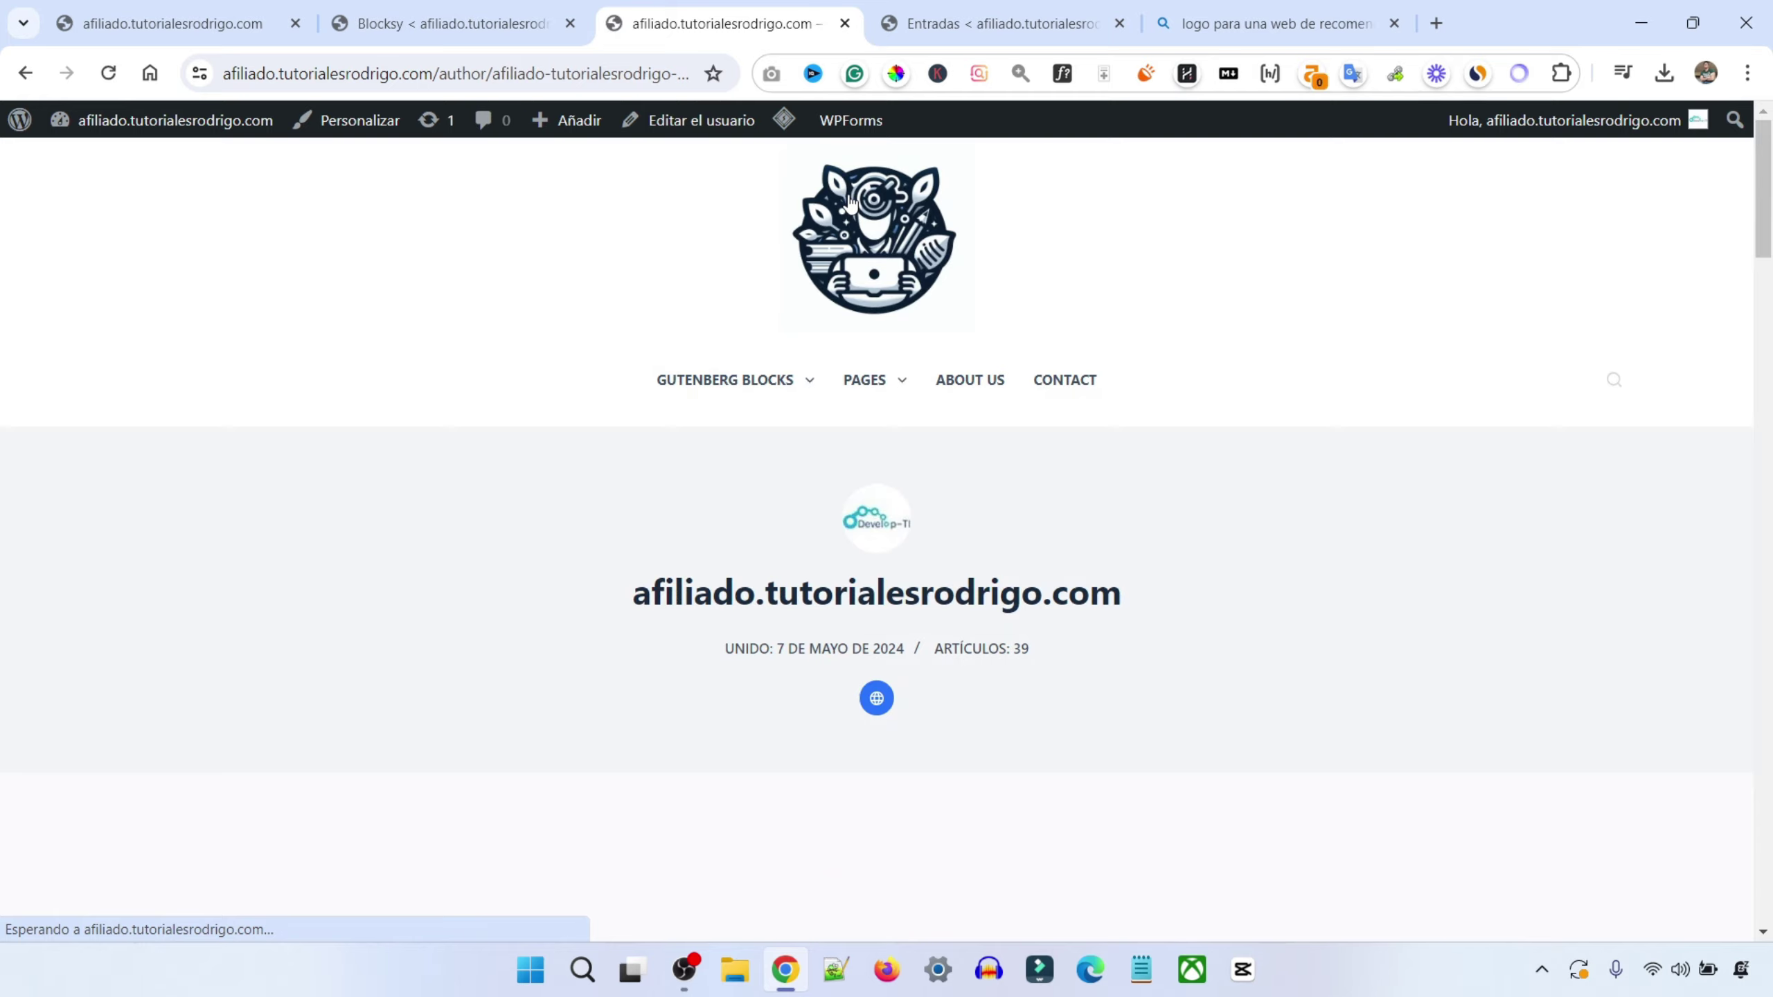
pyautogui.click(843, 248)
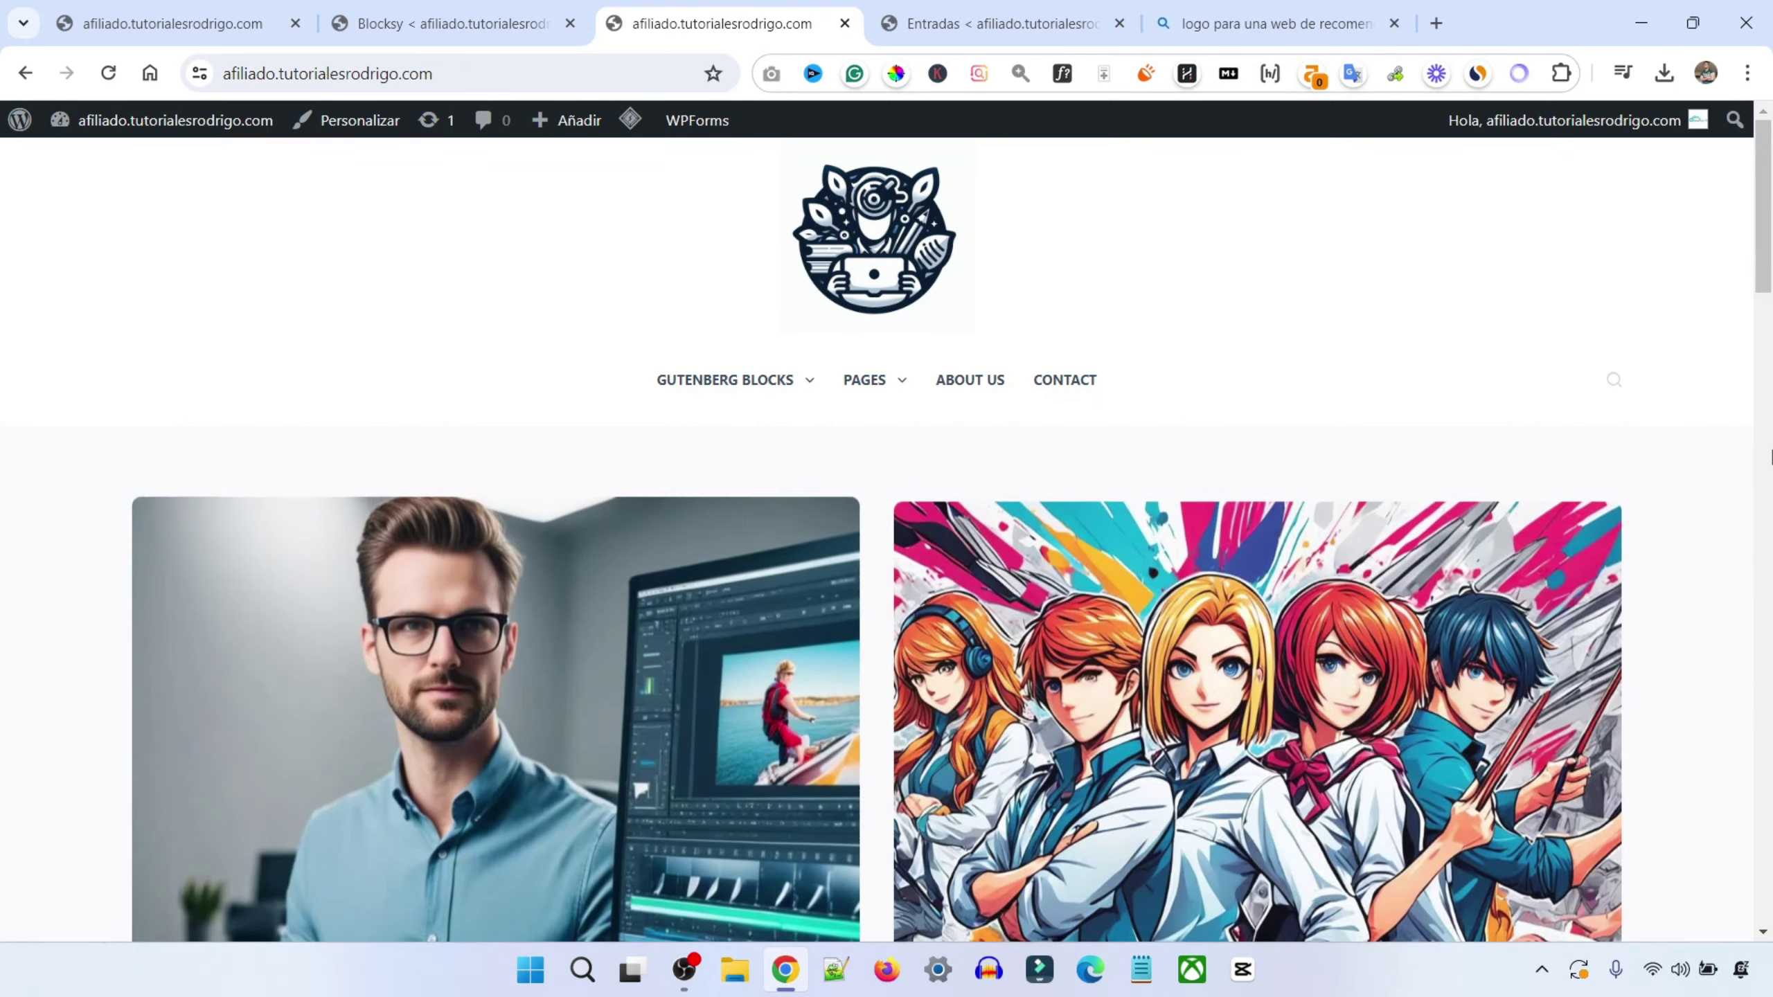
pyautogui.moveTo(1766, 279); pyautogui.dragTo(1770, 438)
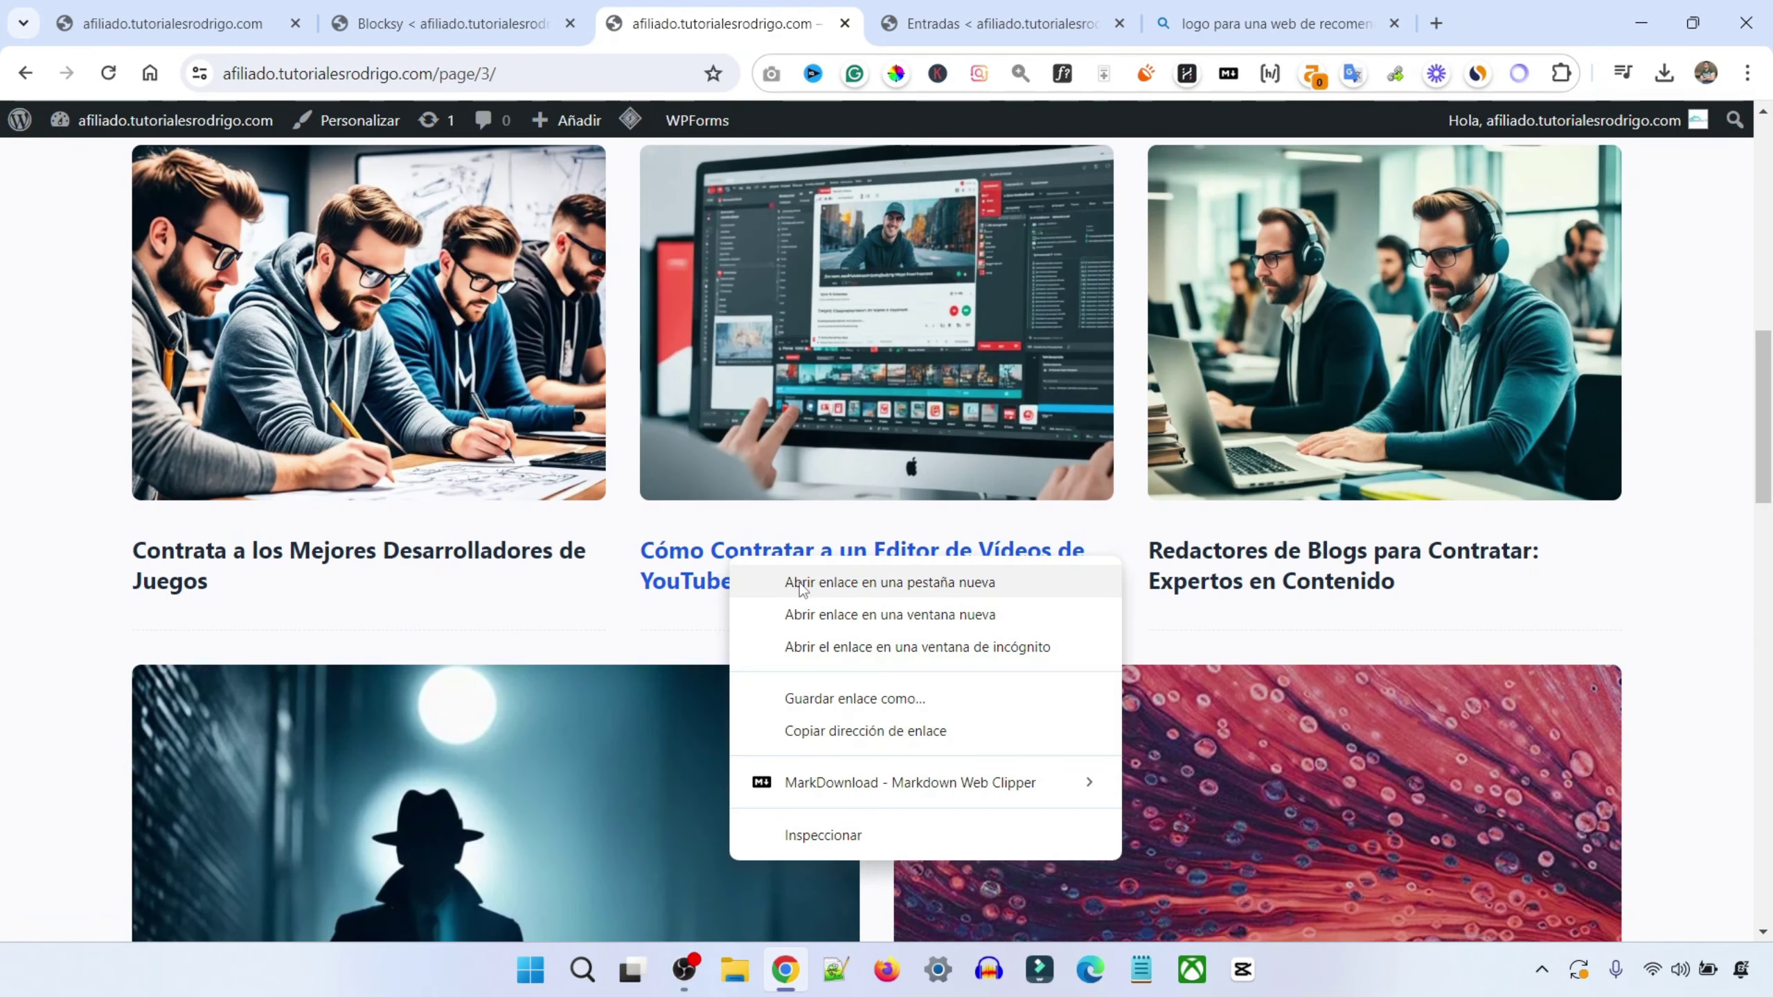
pyautogui.click(803, 583)
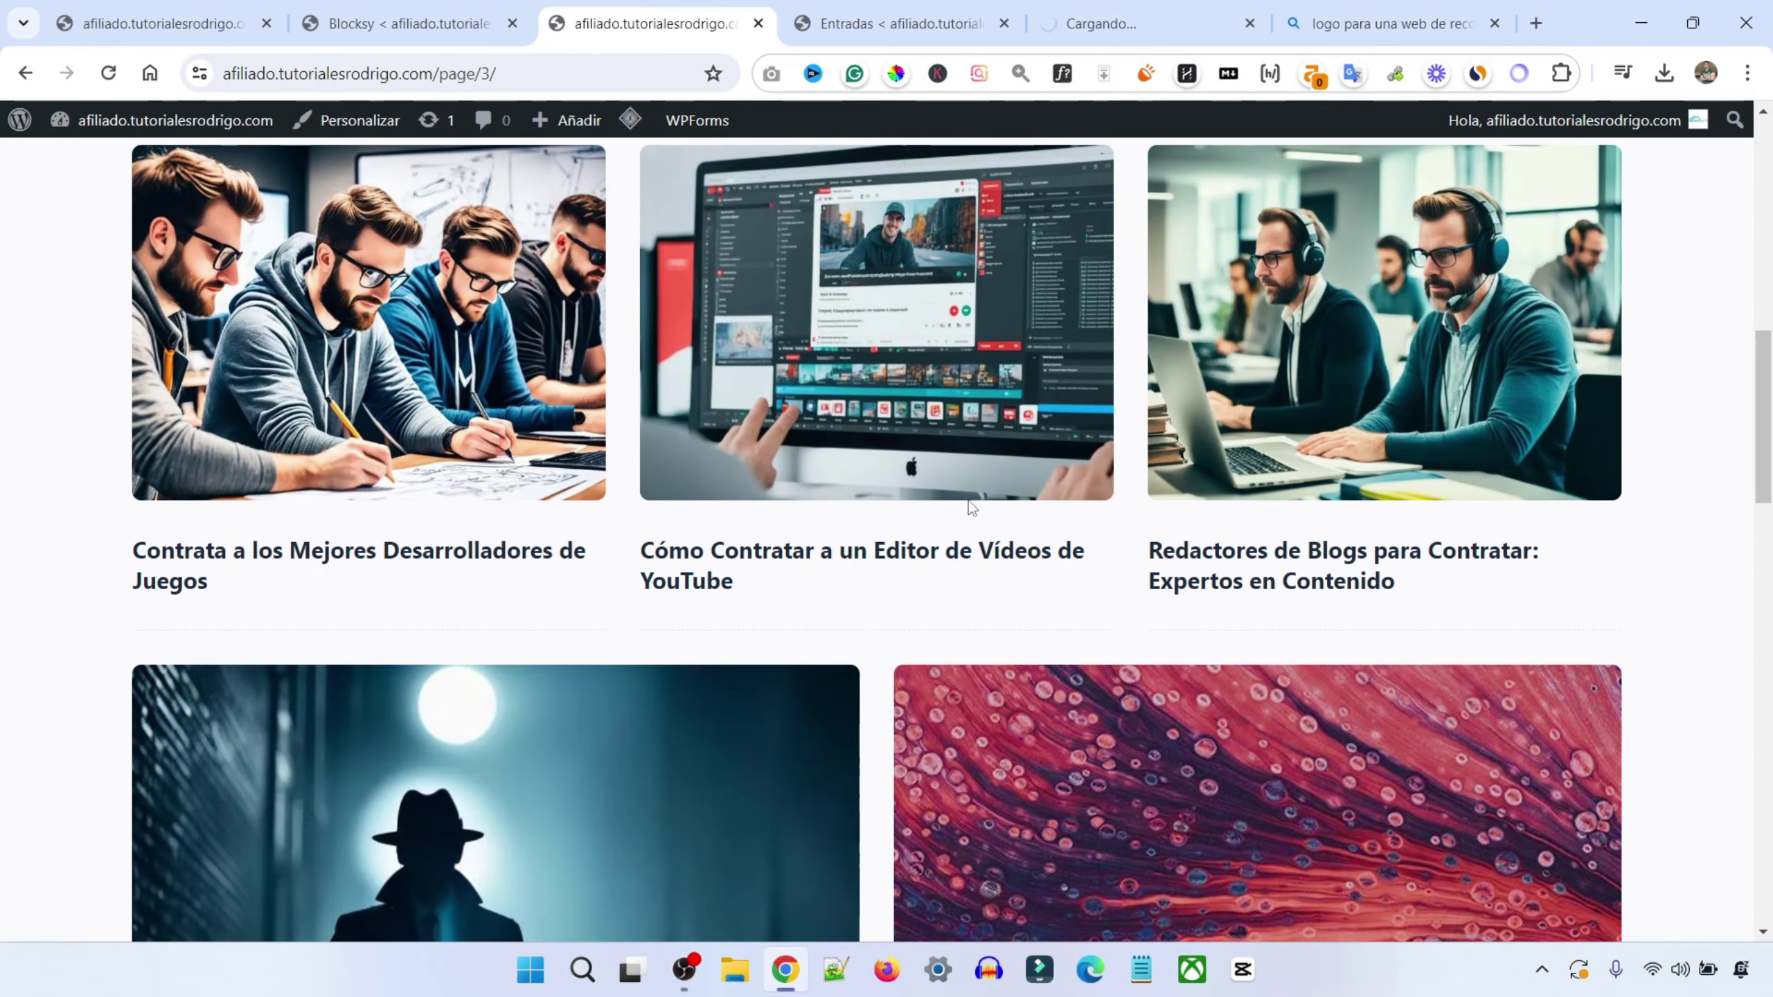
pyautogui.click(1145, 23)
pyautogui.moveTo(1768, 183); pyautogui.dragTo(347, 198)
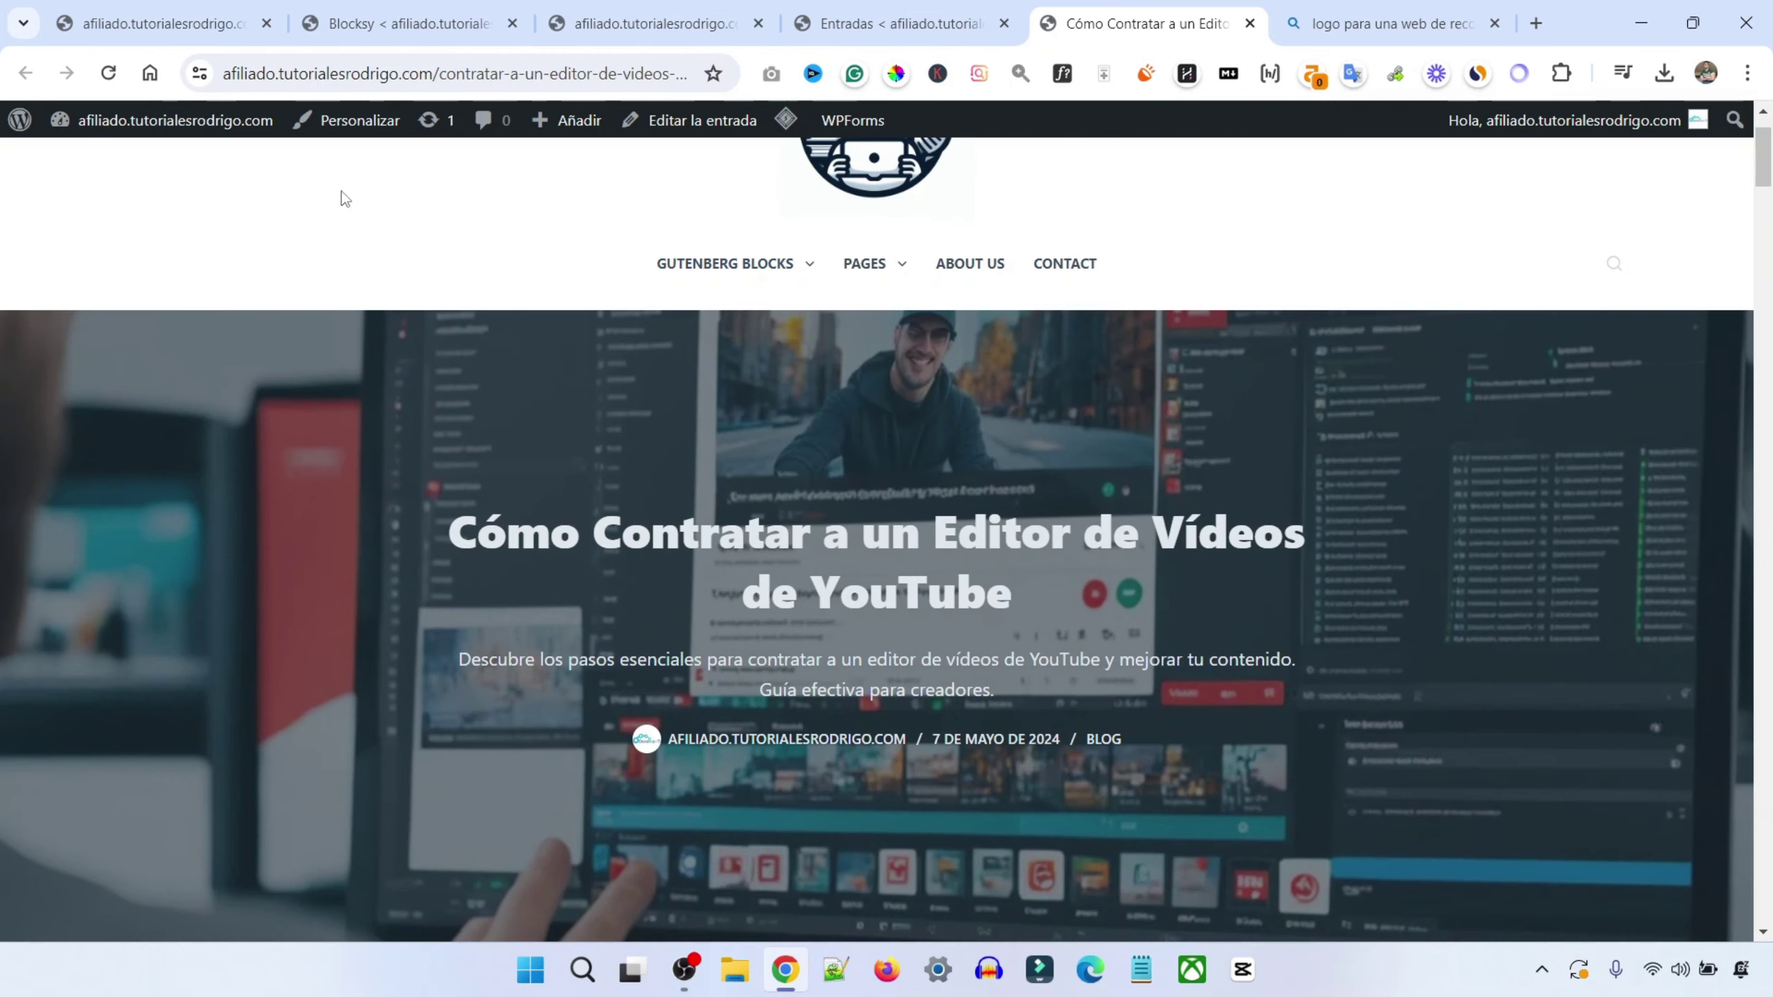
# Set the site's base font to Helvetica in the customizer's typography settings and check it in the article preview
pyautogui.click(354, 131)
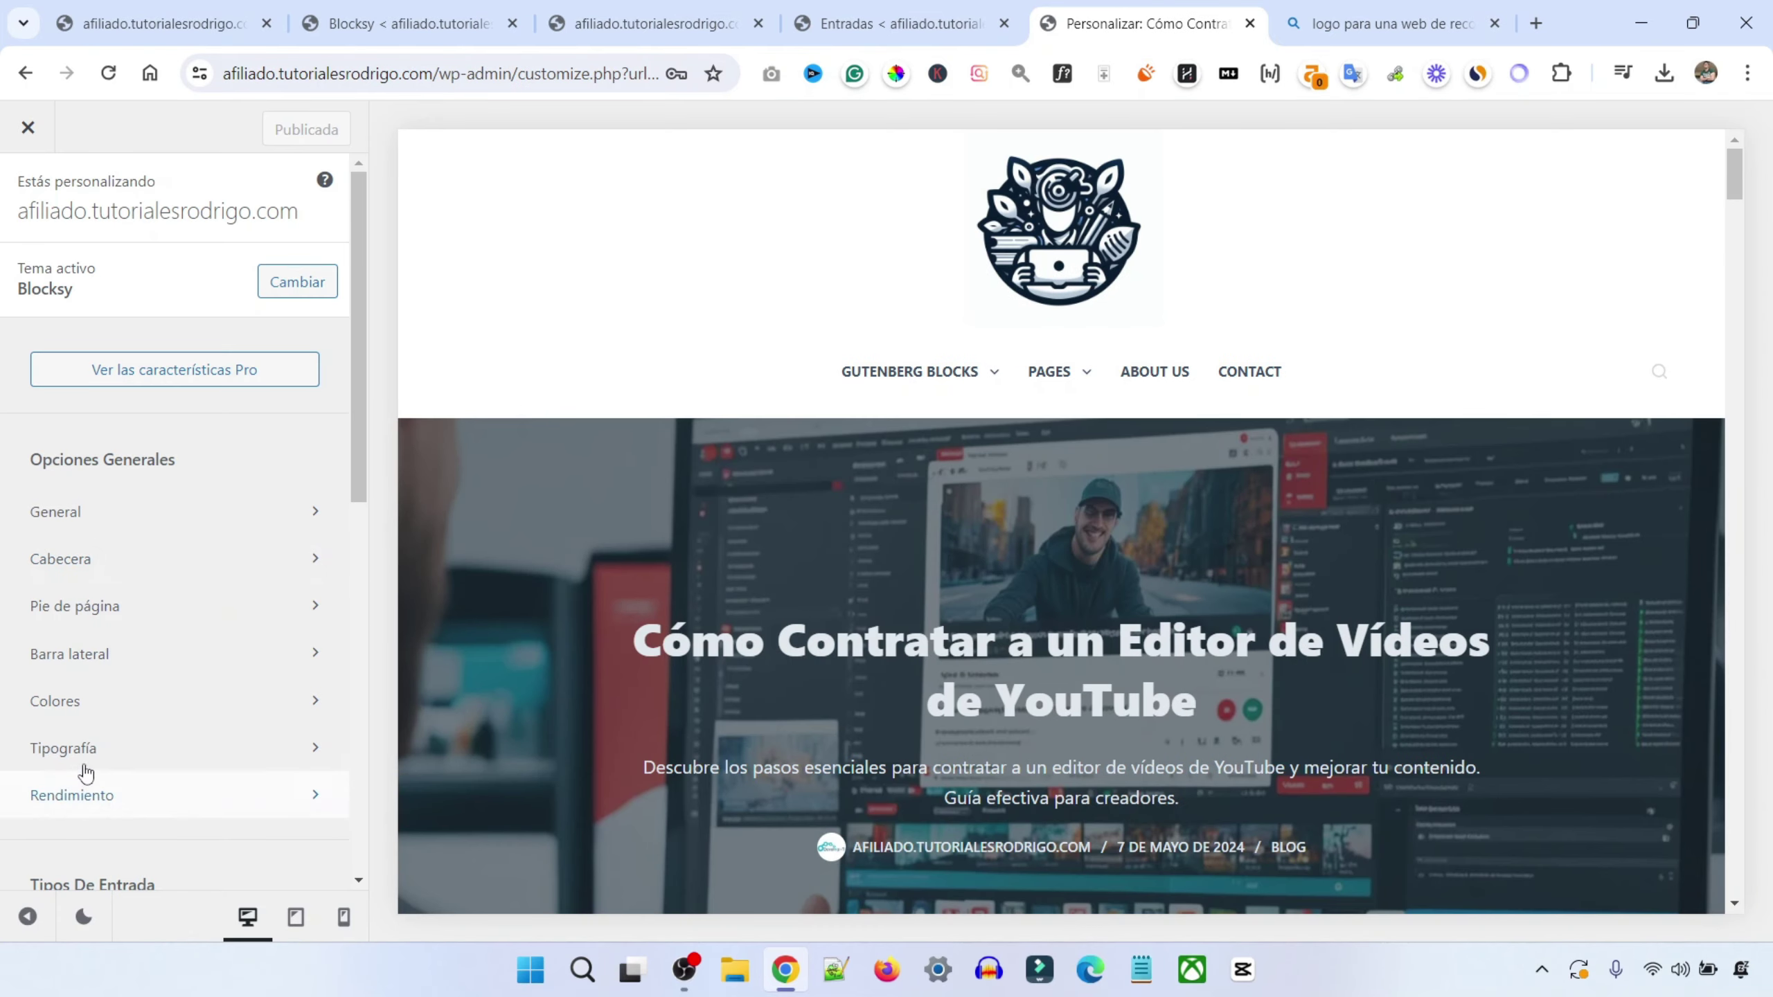
pyautogui.click(79, 744)
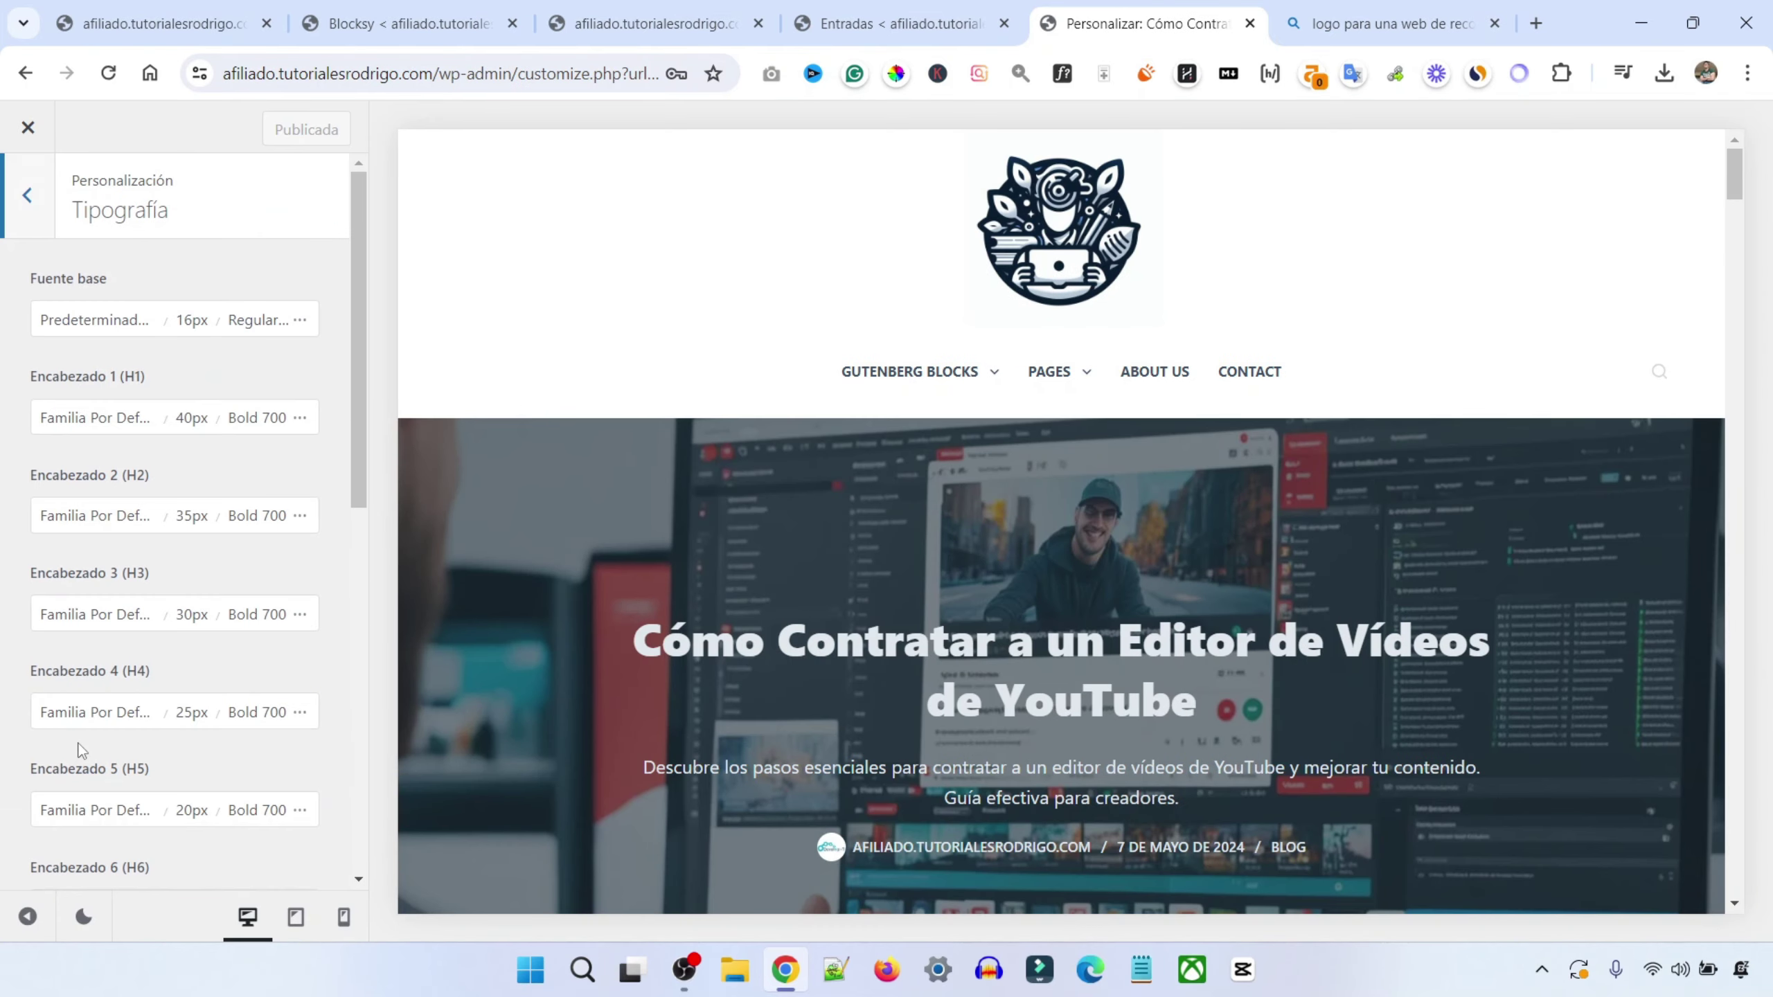
pyautogui.click(128, 320)
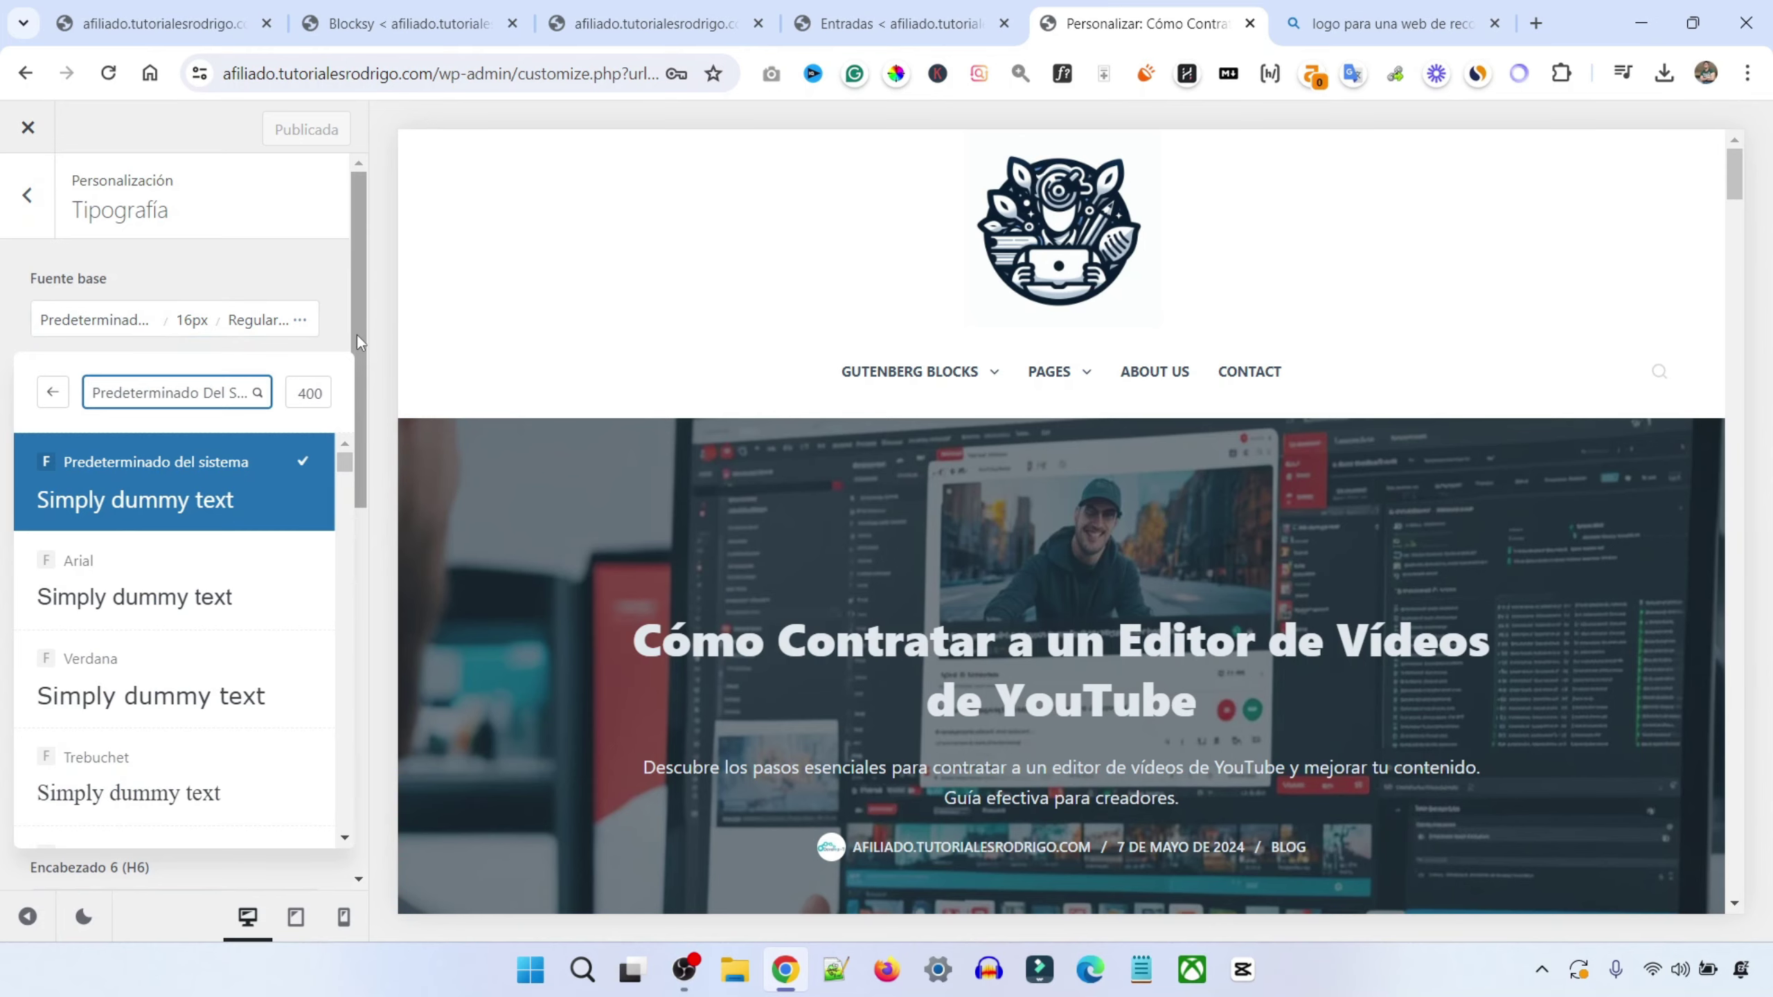
pyautogui.write('helv')
pyautogui.click(344, 464)
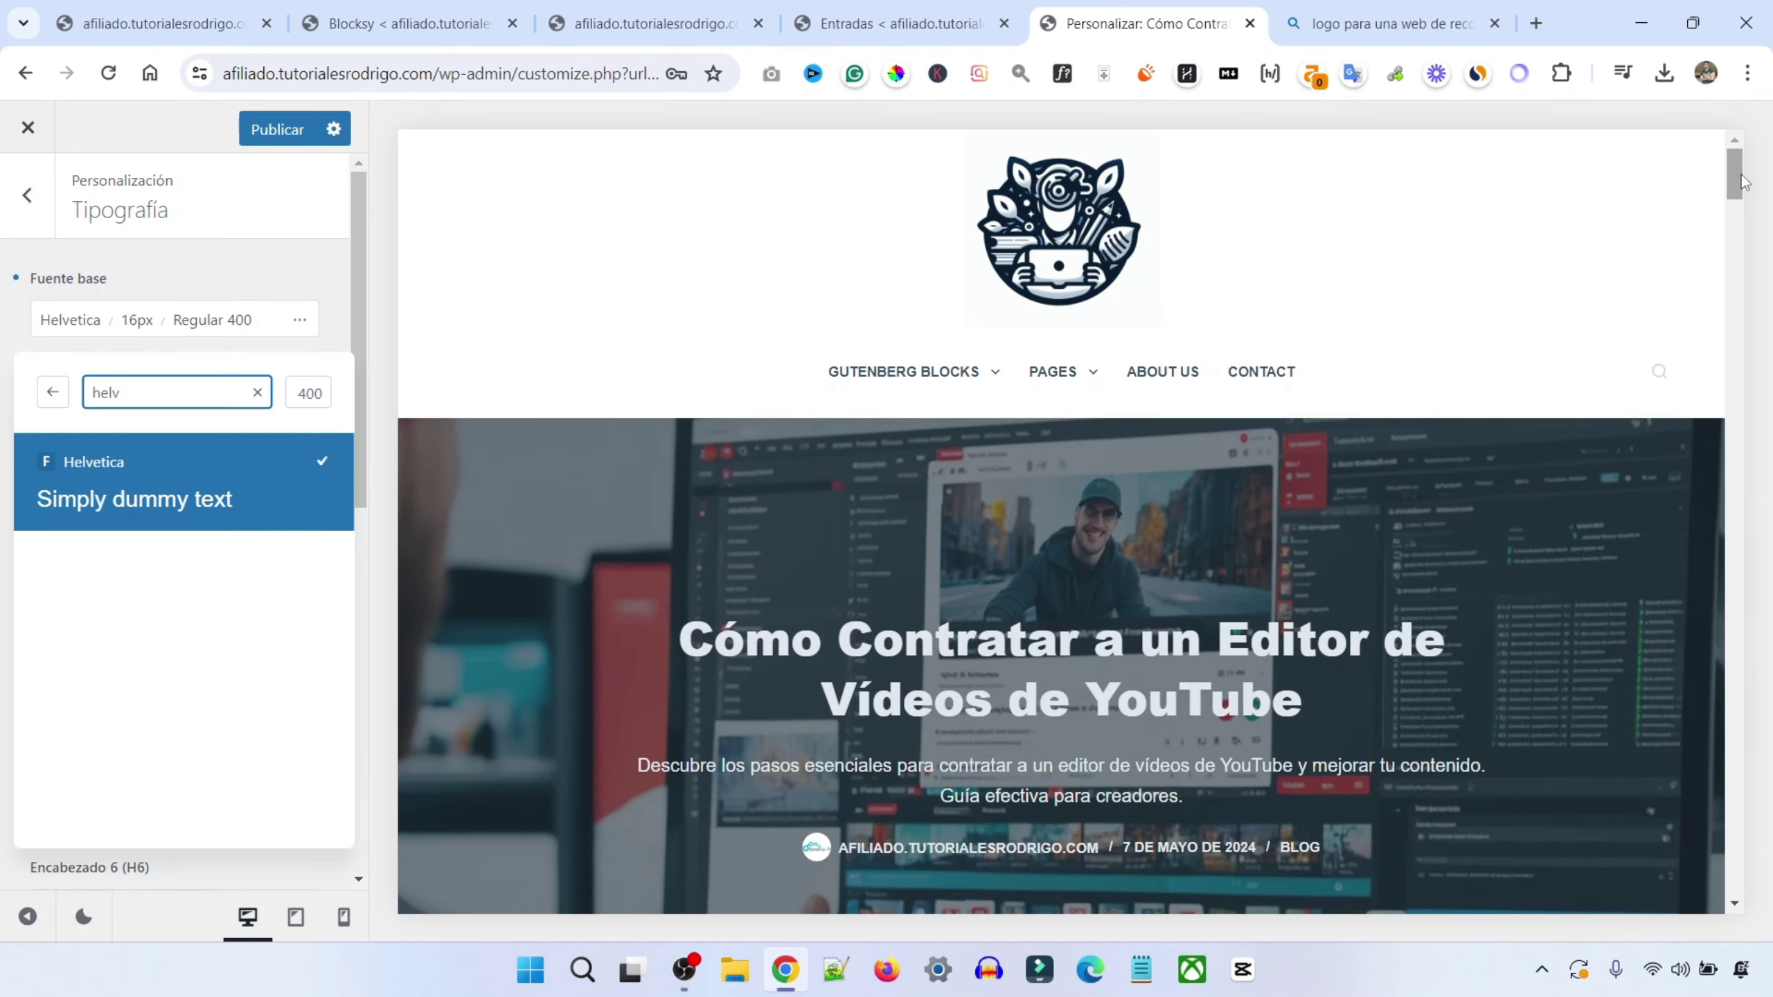
pyautogui.moveTo(1739, 185); pyautogui.dragTo(1757, 140)
# Set the base font size to 16 px, publish the typography changes and exit the customizer
pyautogui.click(54, 394)
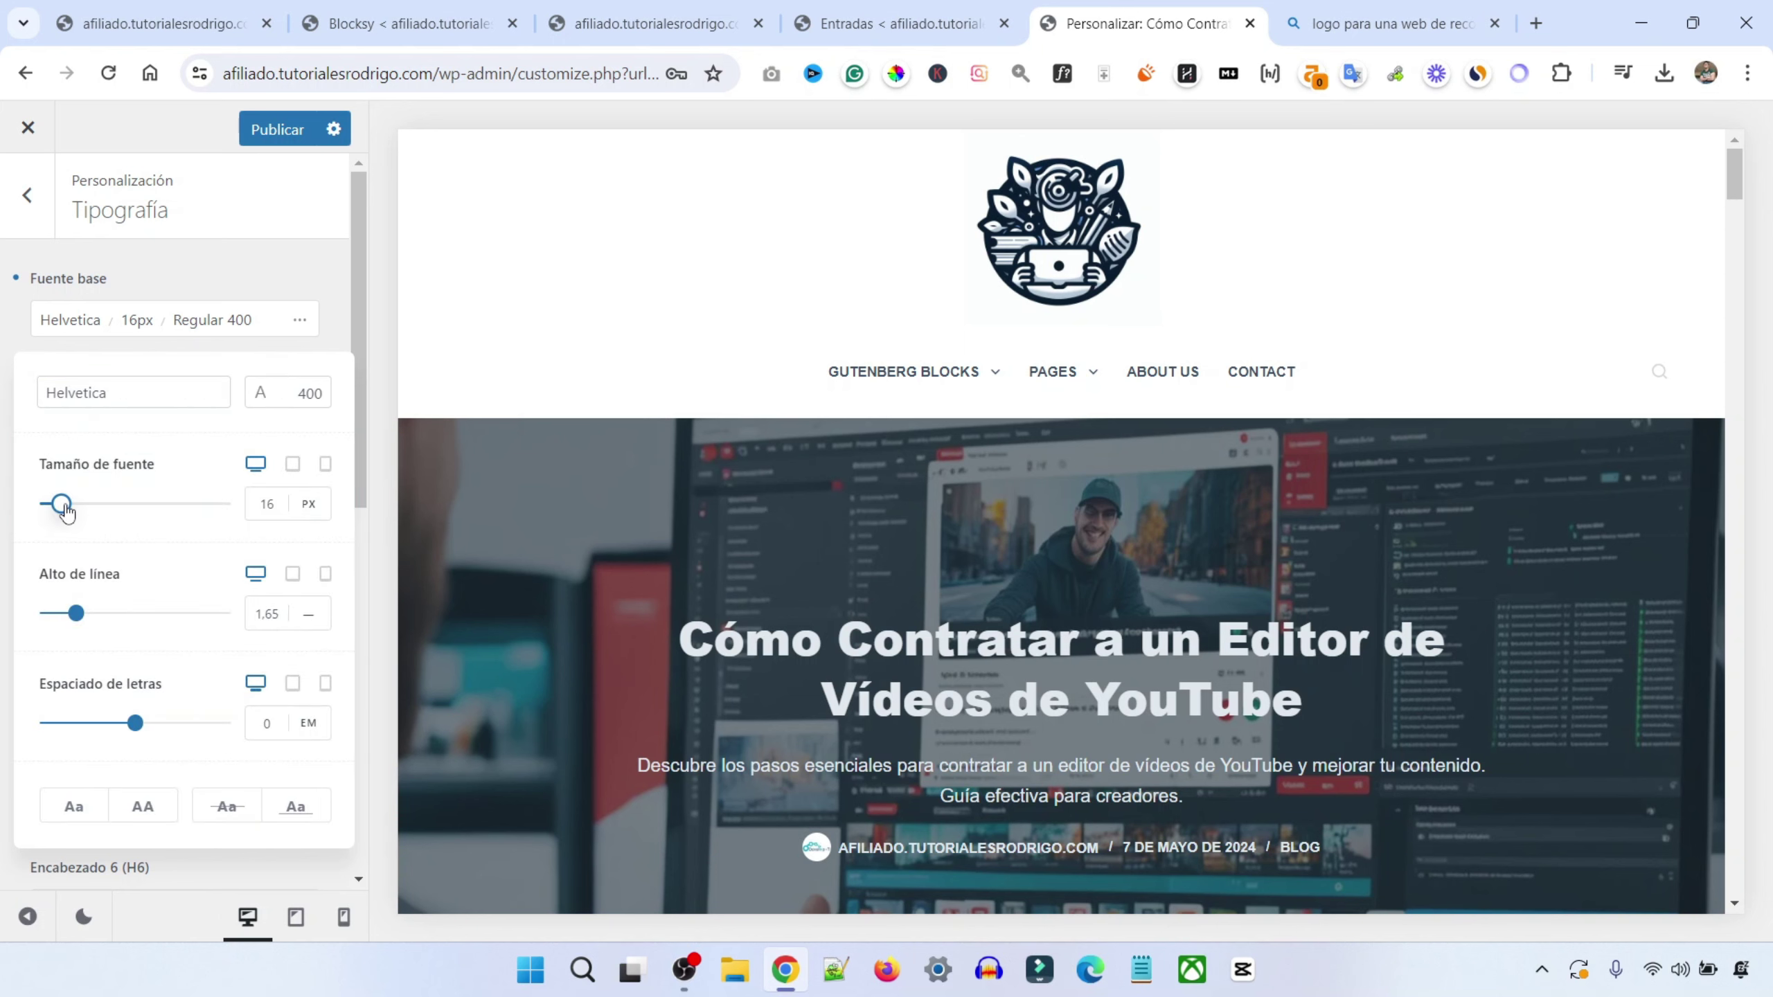
pyautogui.moveTo(62, 503); pyautogui.dragTo(68, 508)
pyautogui.doubleClick(267, 503)
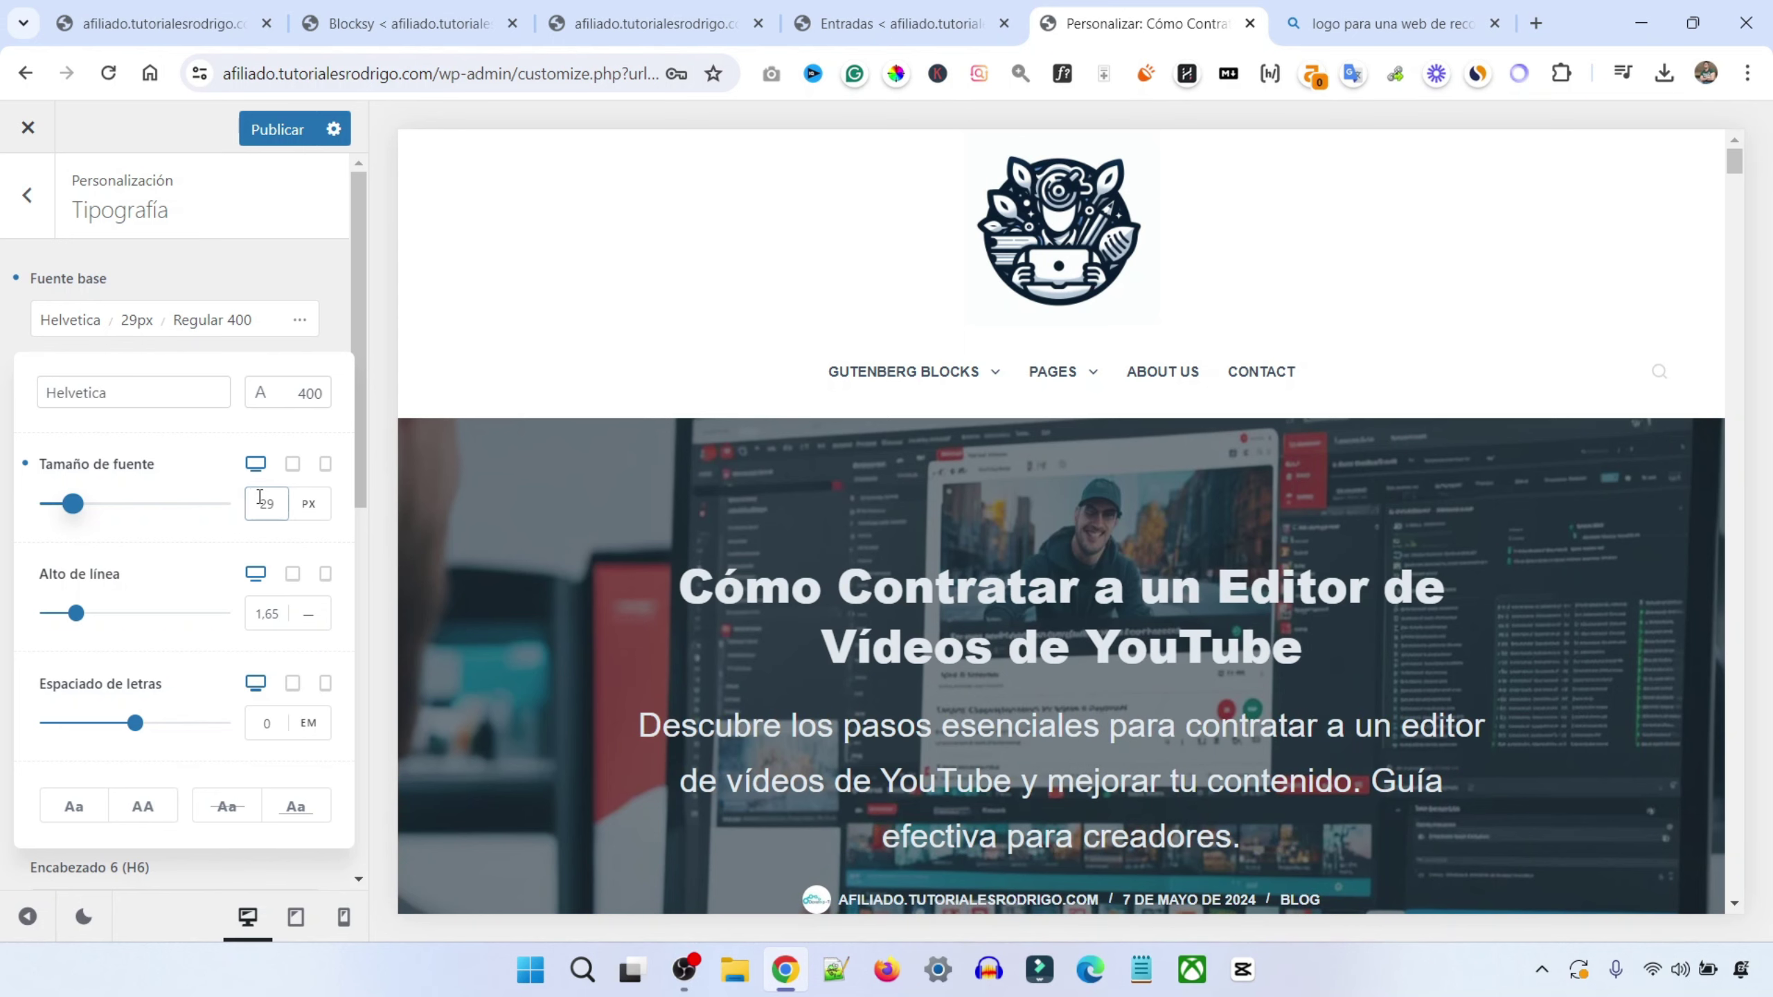
pyautogui.write('16')
pyautogui.click(266, 137)
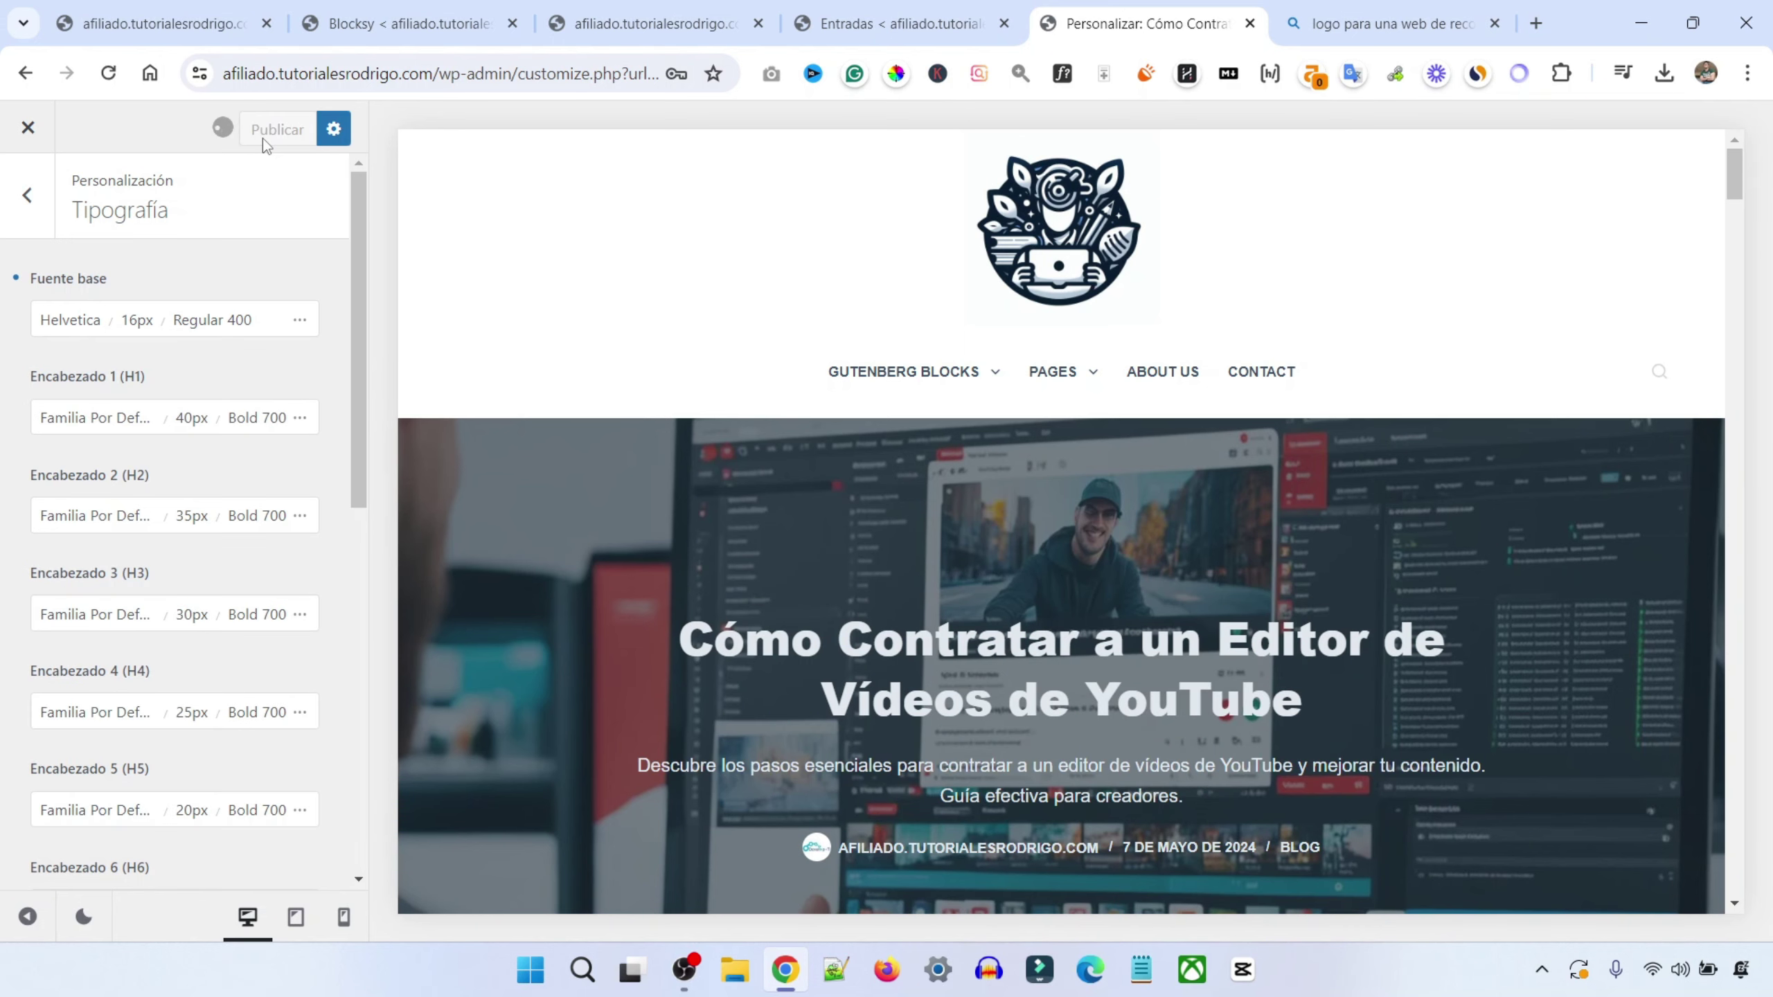
pyautogui.click(28, 129)
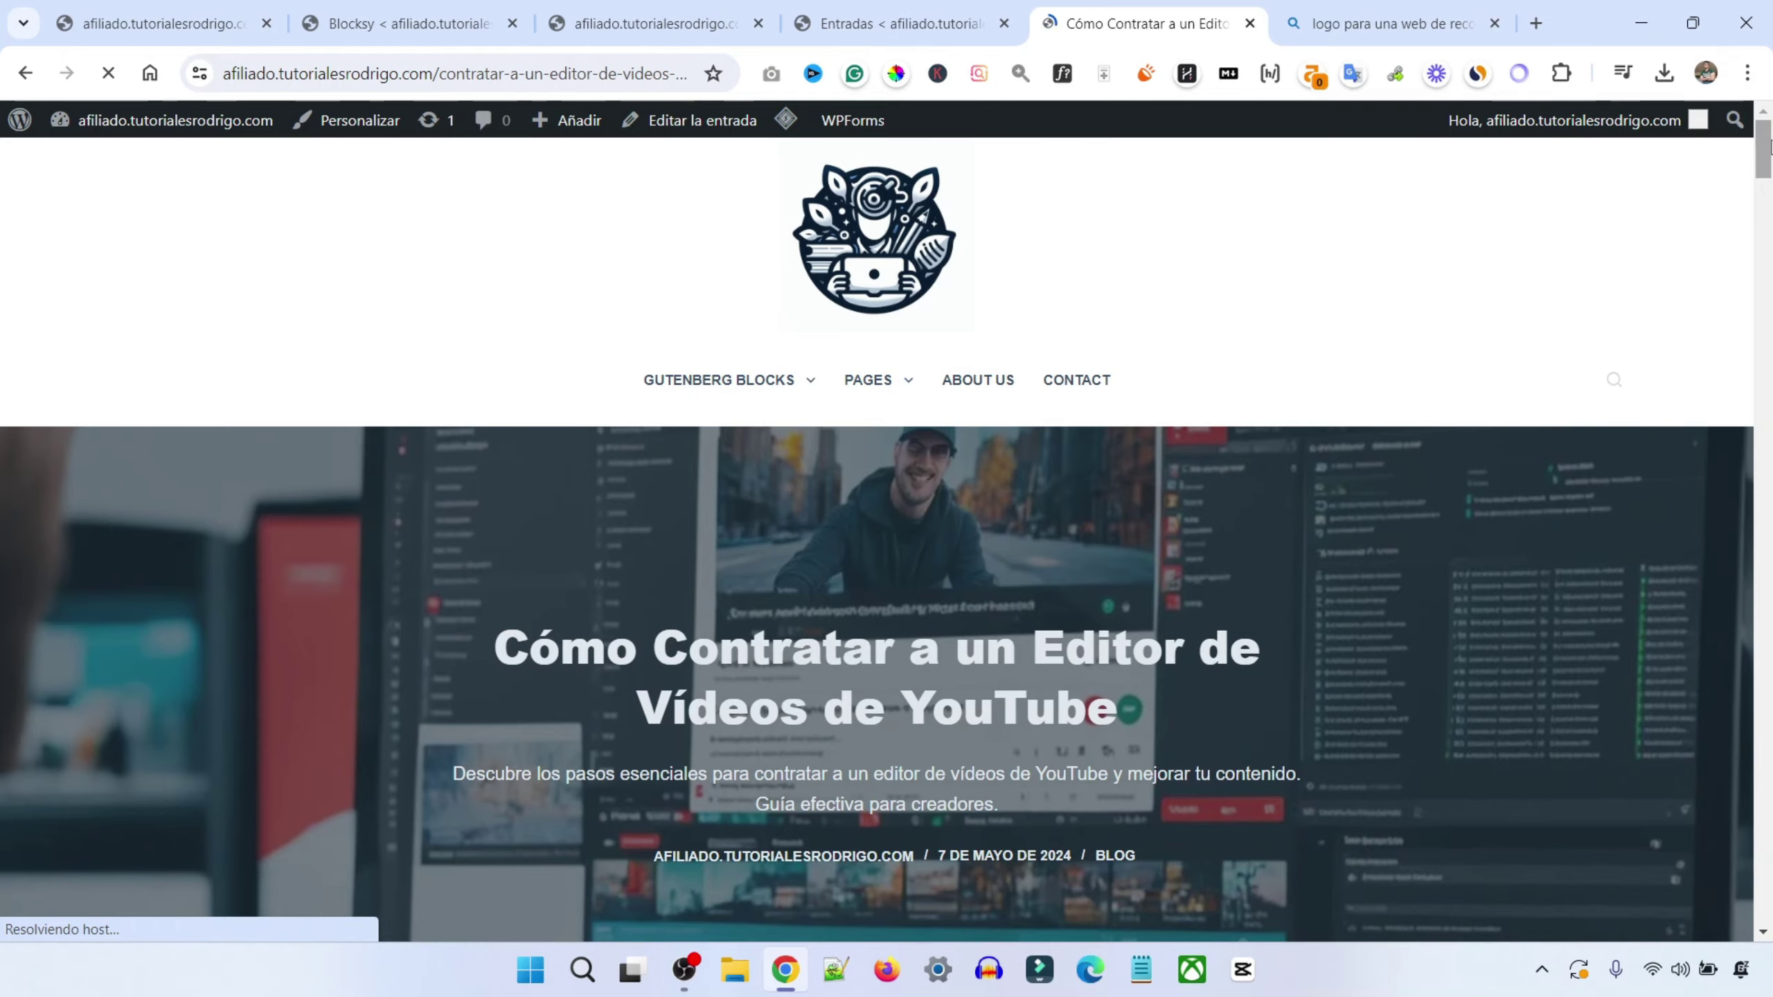
# Read through the YouTube video editor article to check its text and embedded media in the new font
pyautogui.moveTo(1766, 155); pyautogui.dragTo(1770, 248)
pyautogui.scroll(-5, 1769, 248)
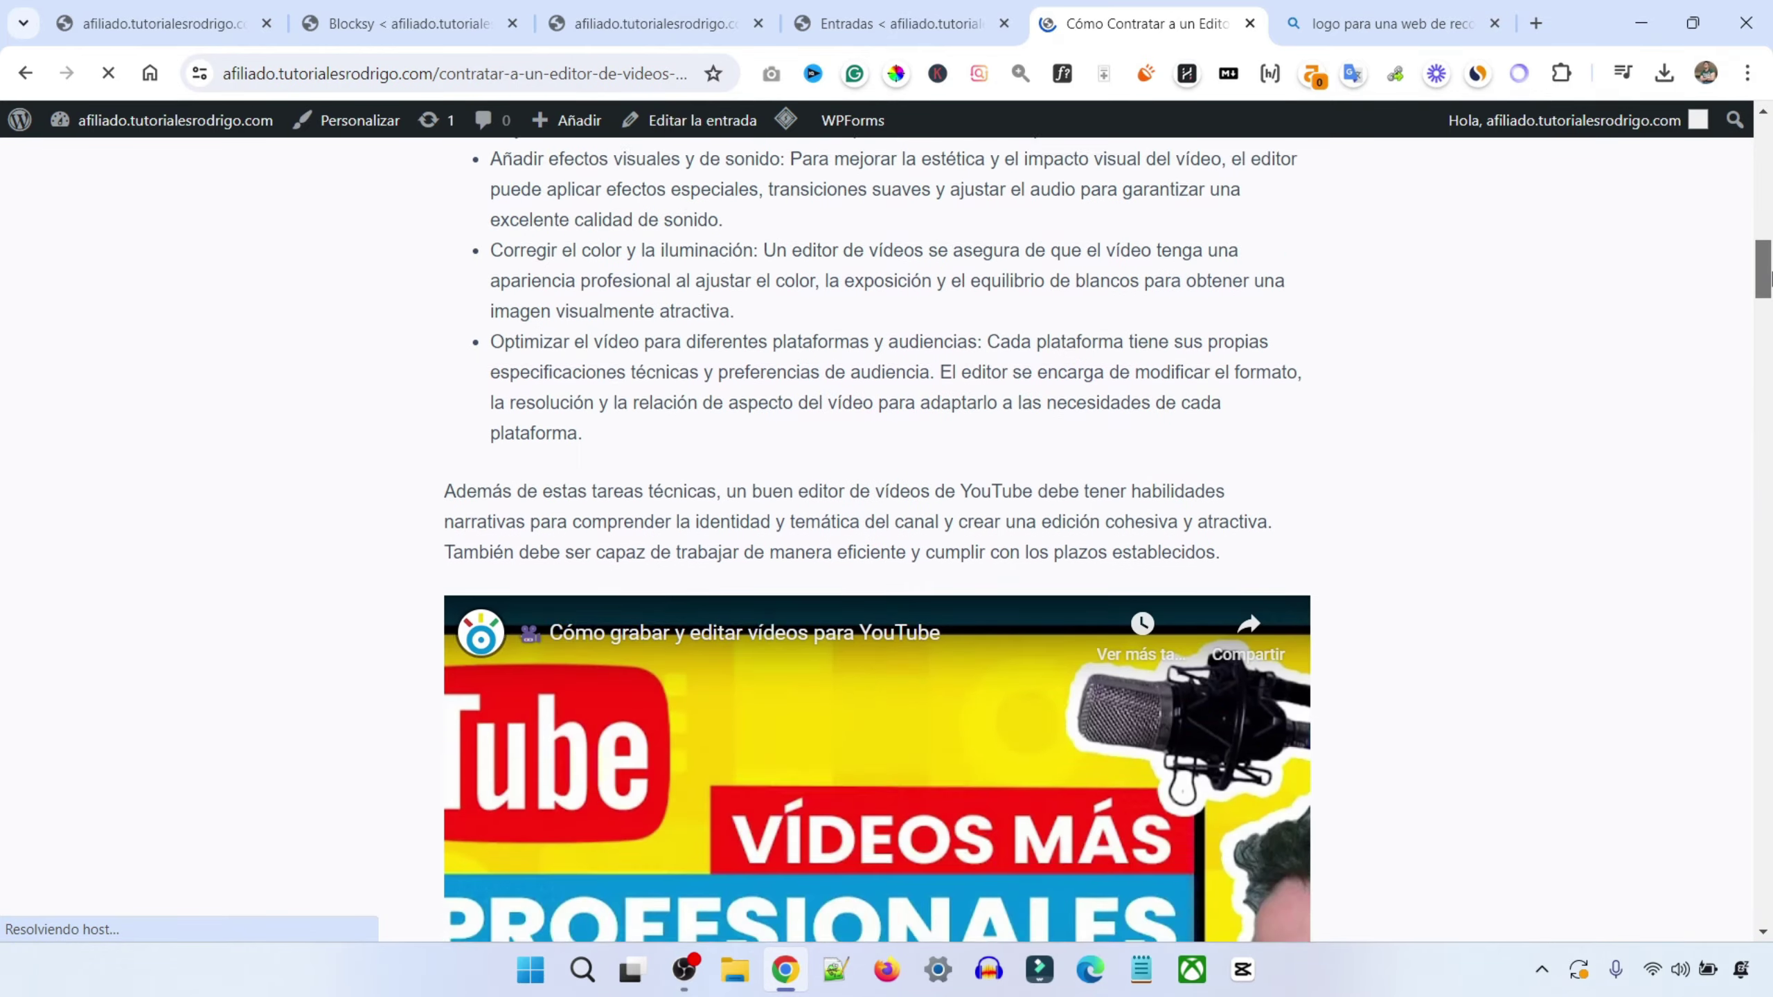
pyautogui.moveTo(1769, 241); pyautogui.dragTo(1756, 188)
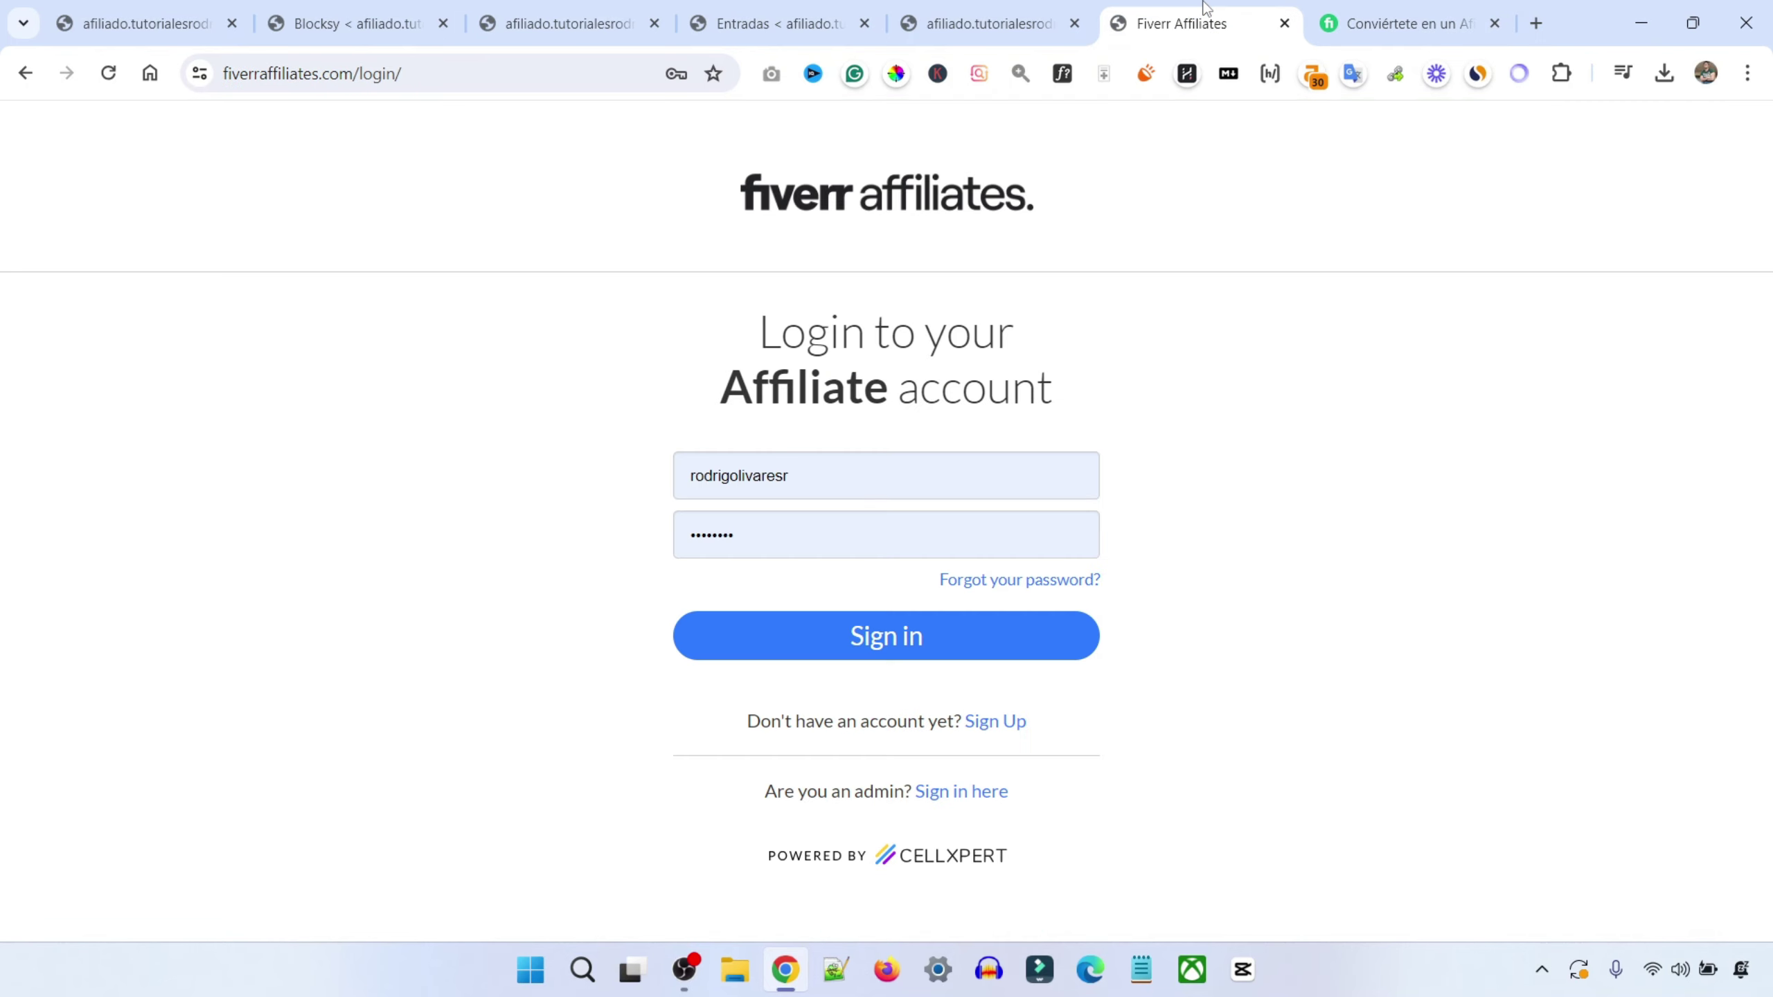
# Sign in to the Fiverr Affiliates account and test the Fiverr Marketplace affiliate link in an incognito window, dismissing the account sign-up dialog
pyautogui.press('Return')
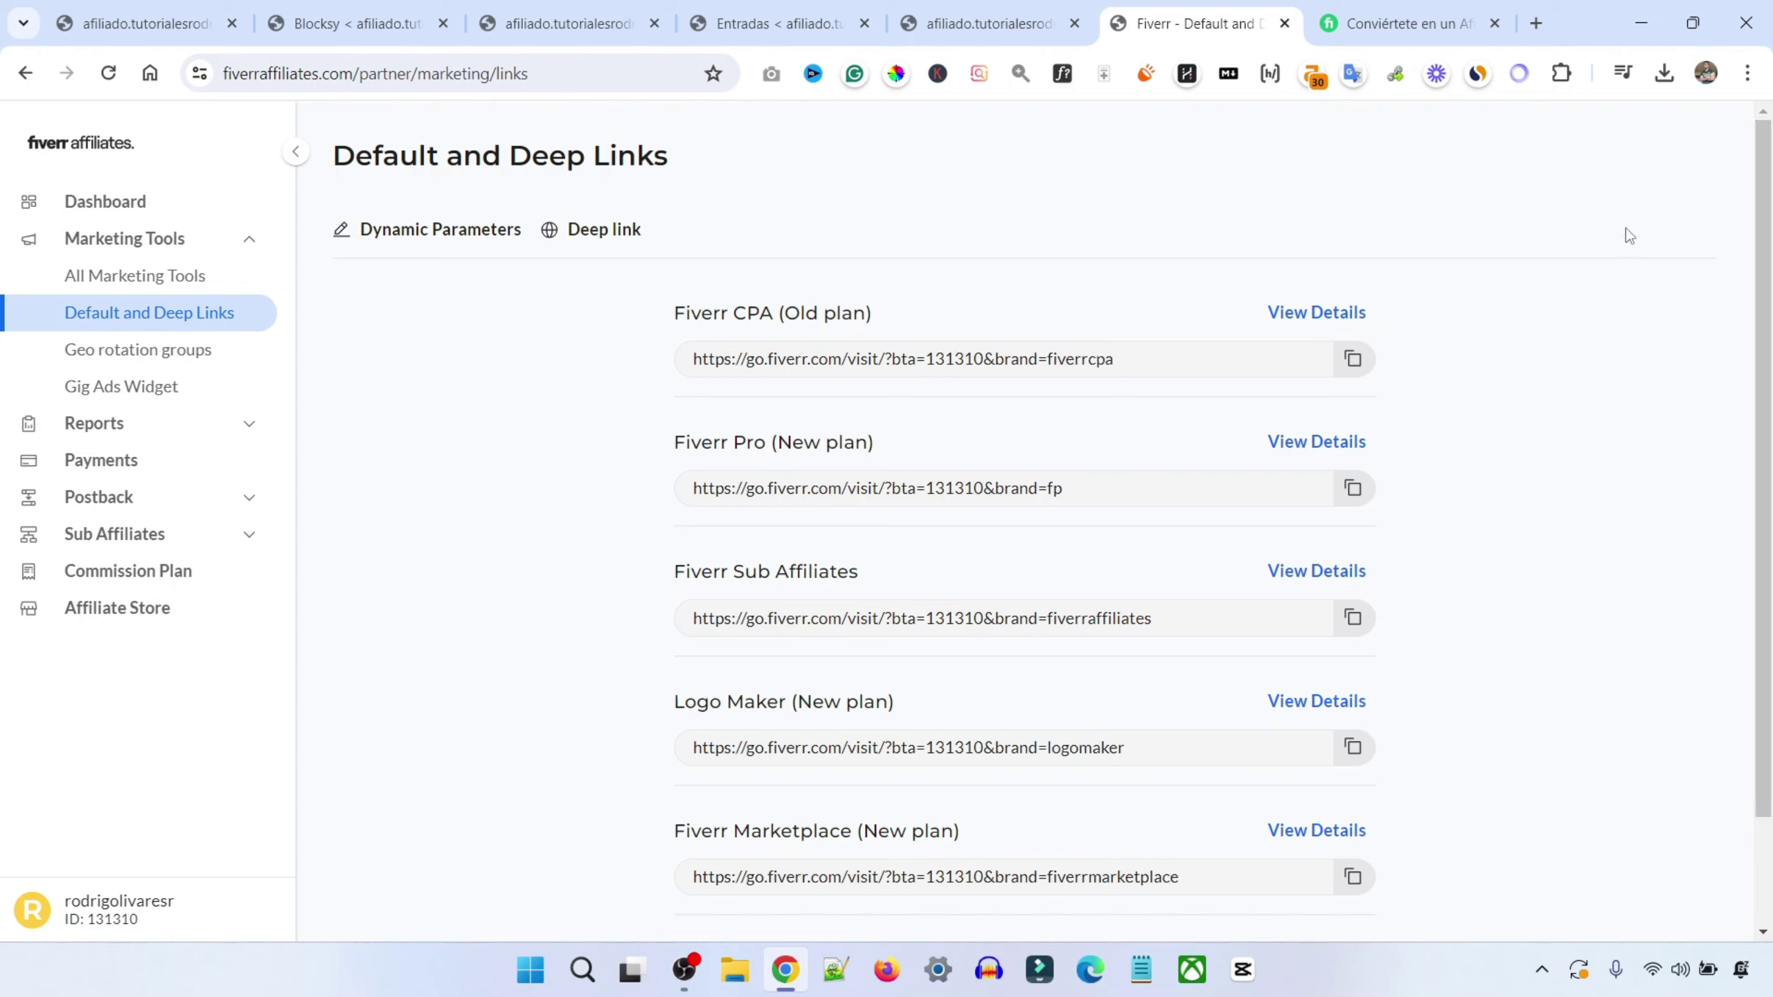
pyautogui.hotkey('ctrl', 'shift', 'n')
pyautogui.write('https://go.fiverr.com/visit/?bta=131310&brand=fiverrmarketplace')
pyautogui.press('Return')
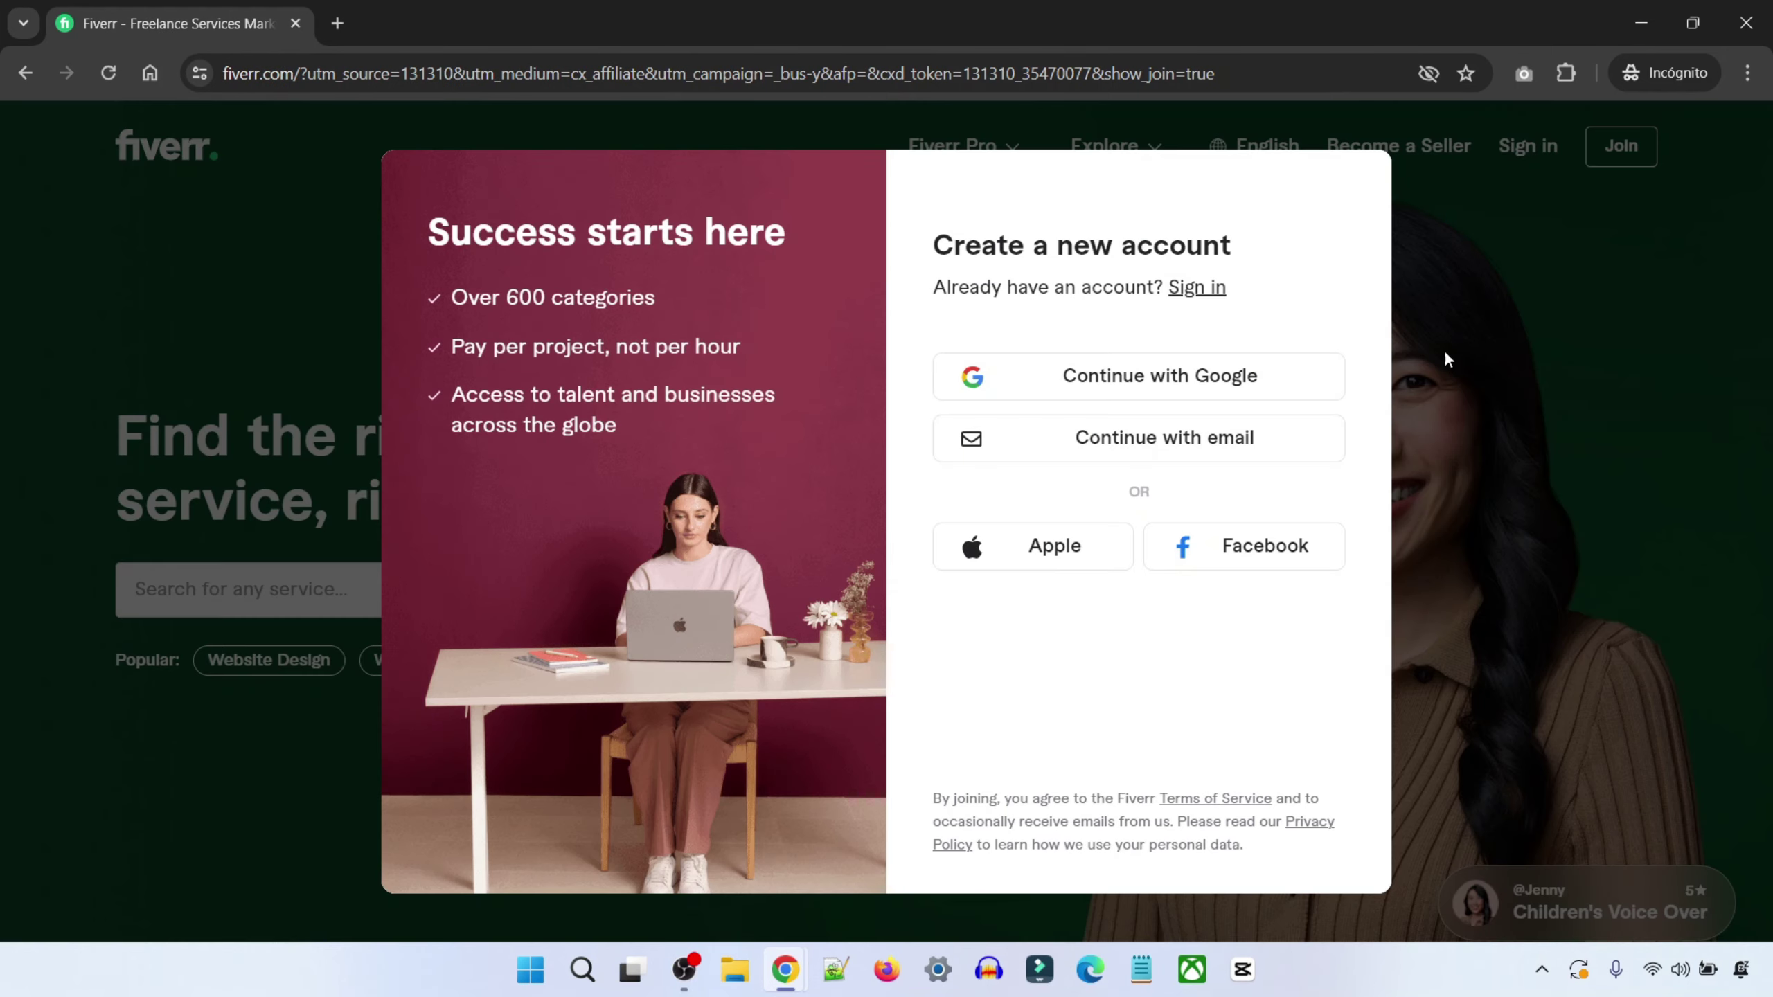
pyautogui.click(1504, 356)
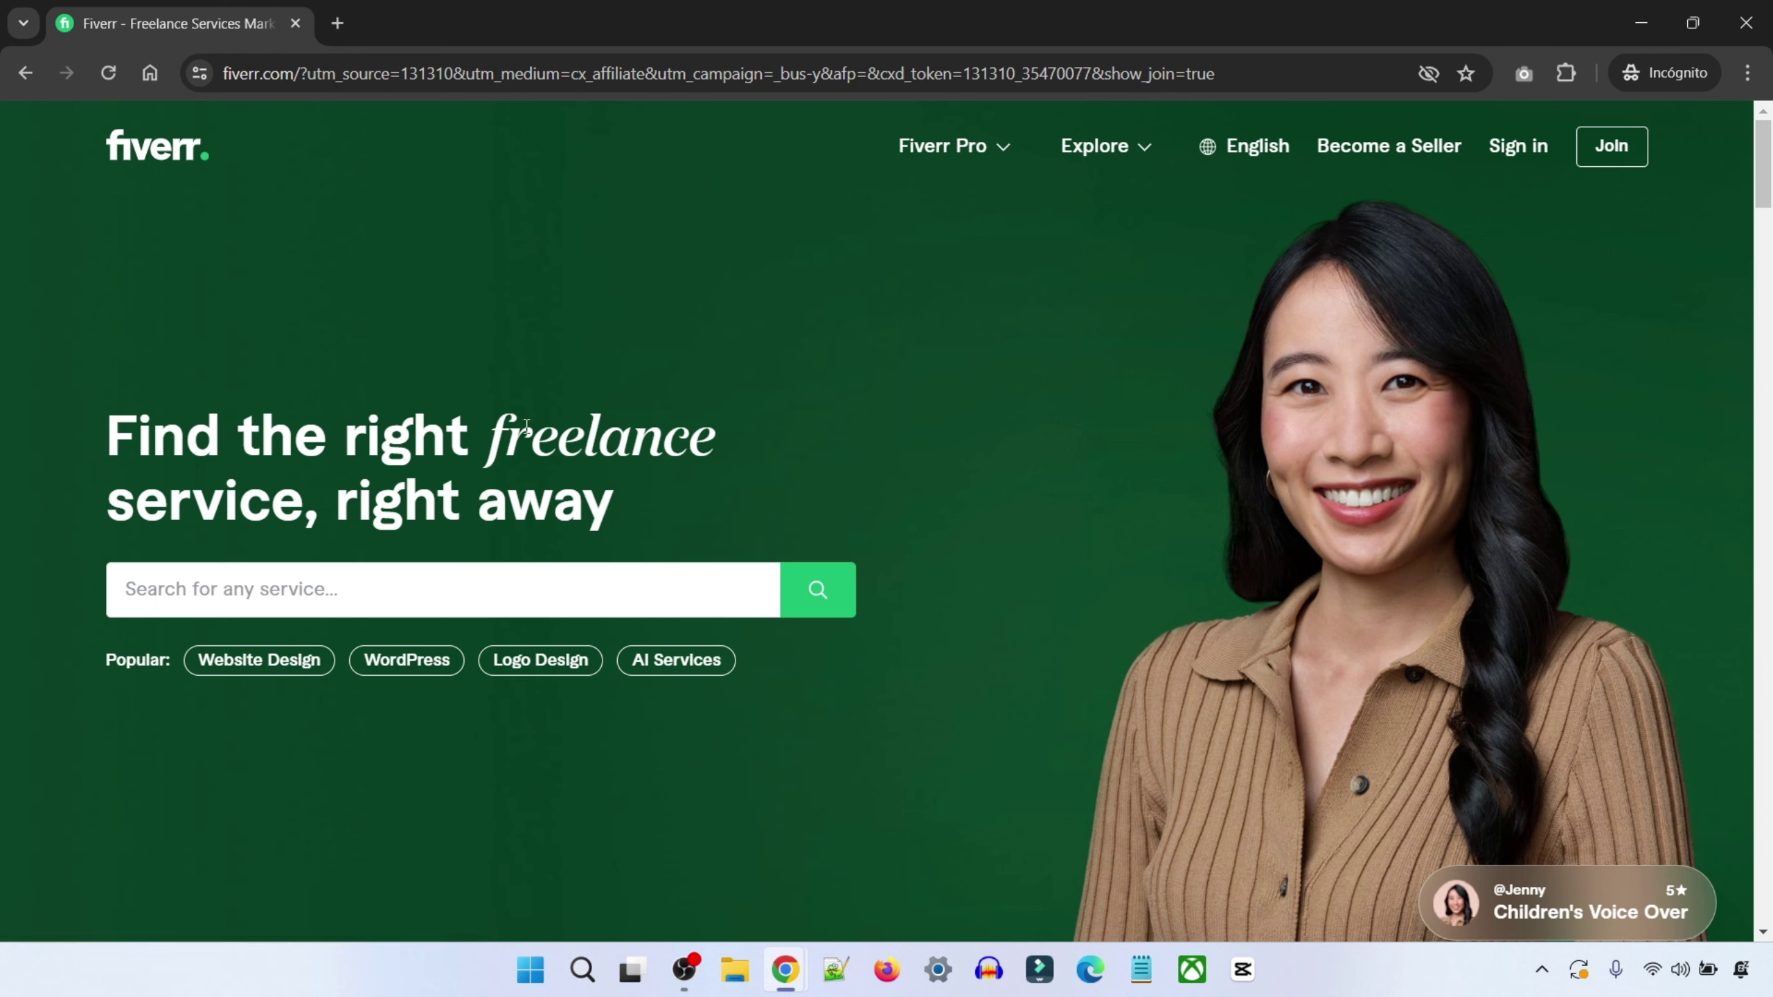
pyautogui.hotkey('ctrl', 'w')
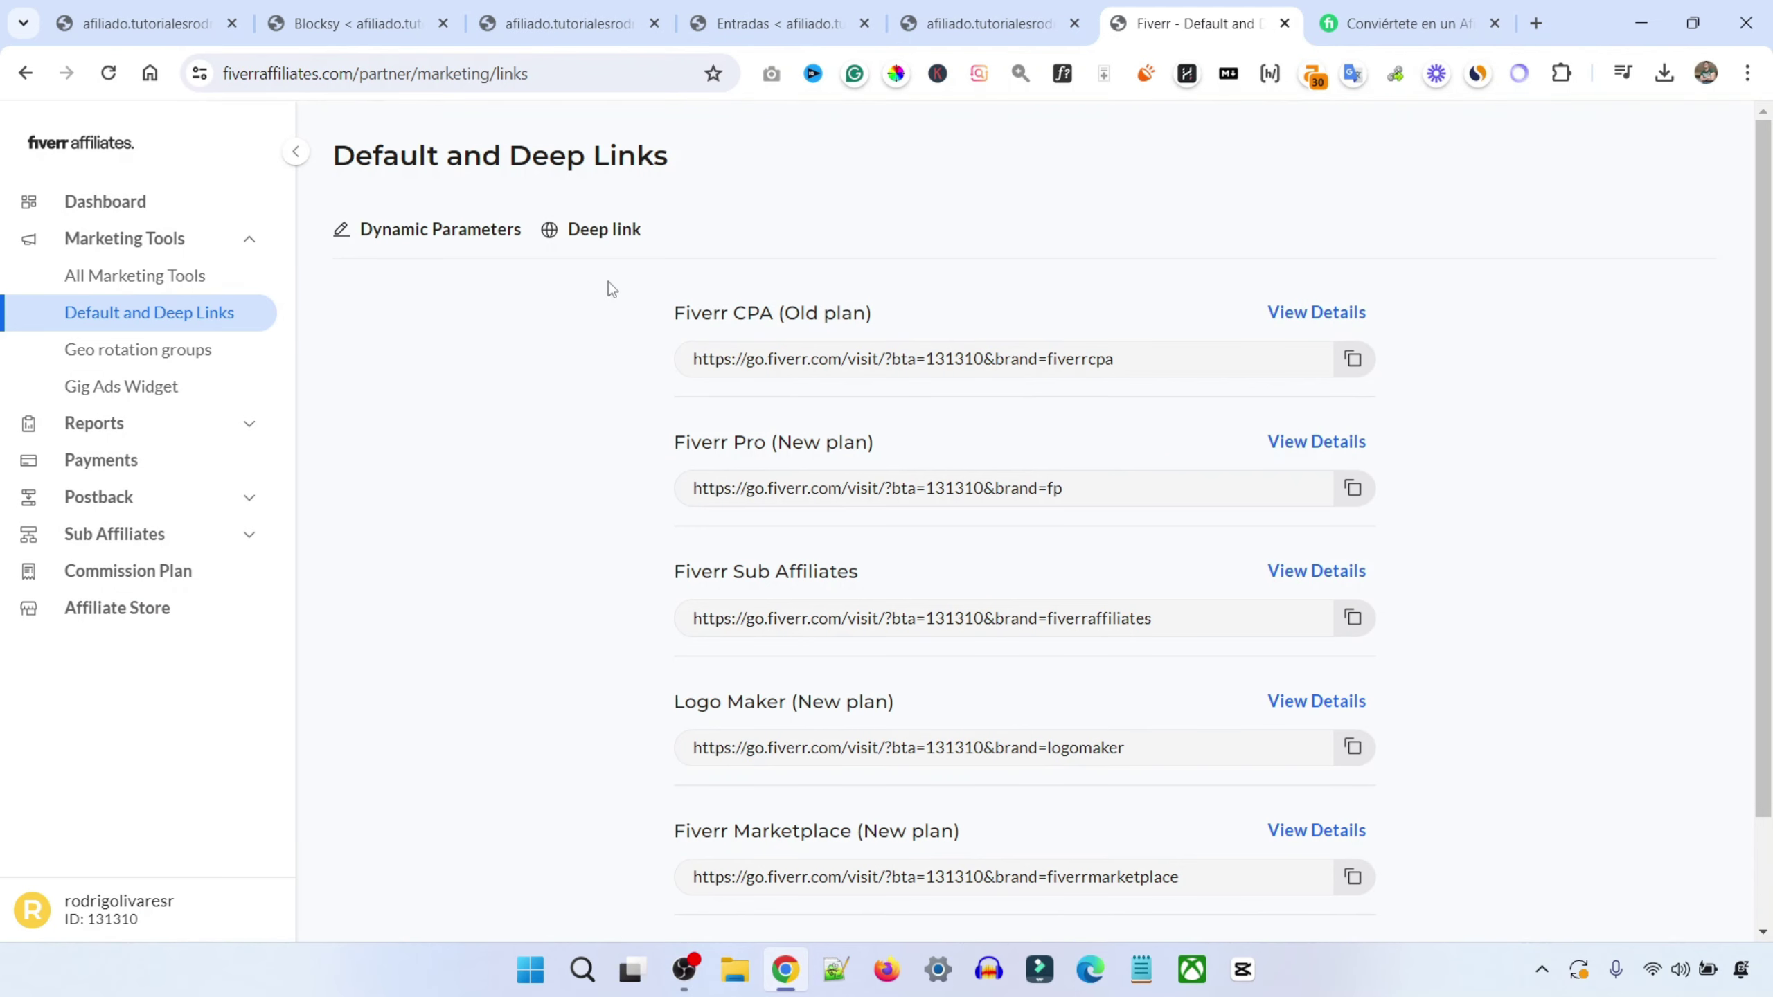
# Switch back to the blog and review the article "Contrata un Editor de Vídeos de YouTube Experto"
pyautogui.click(602, 8)
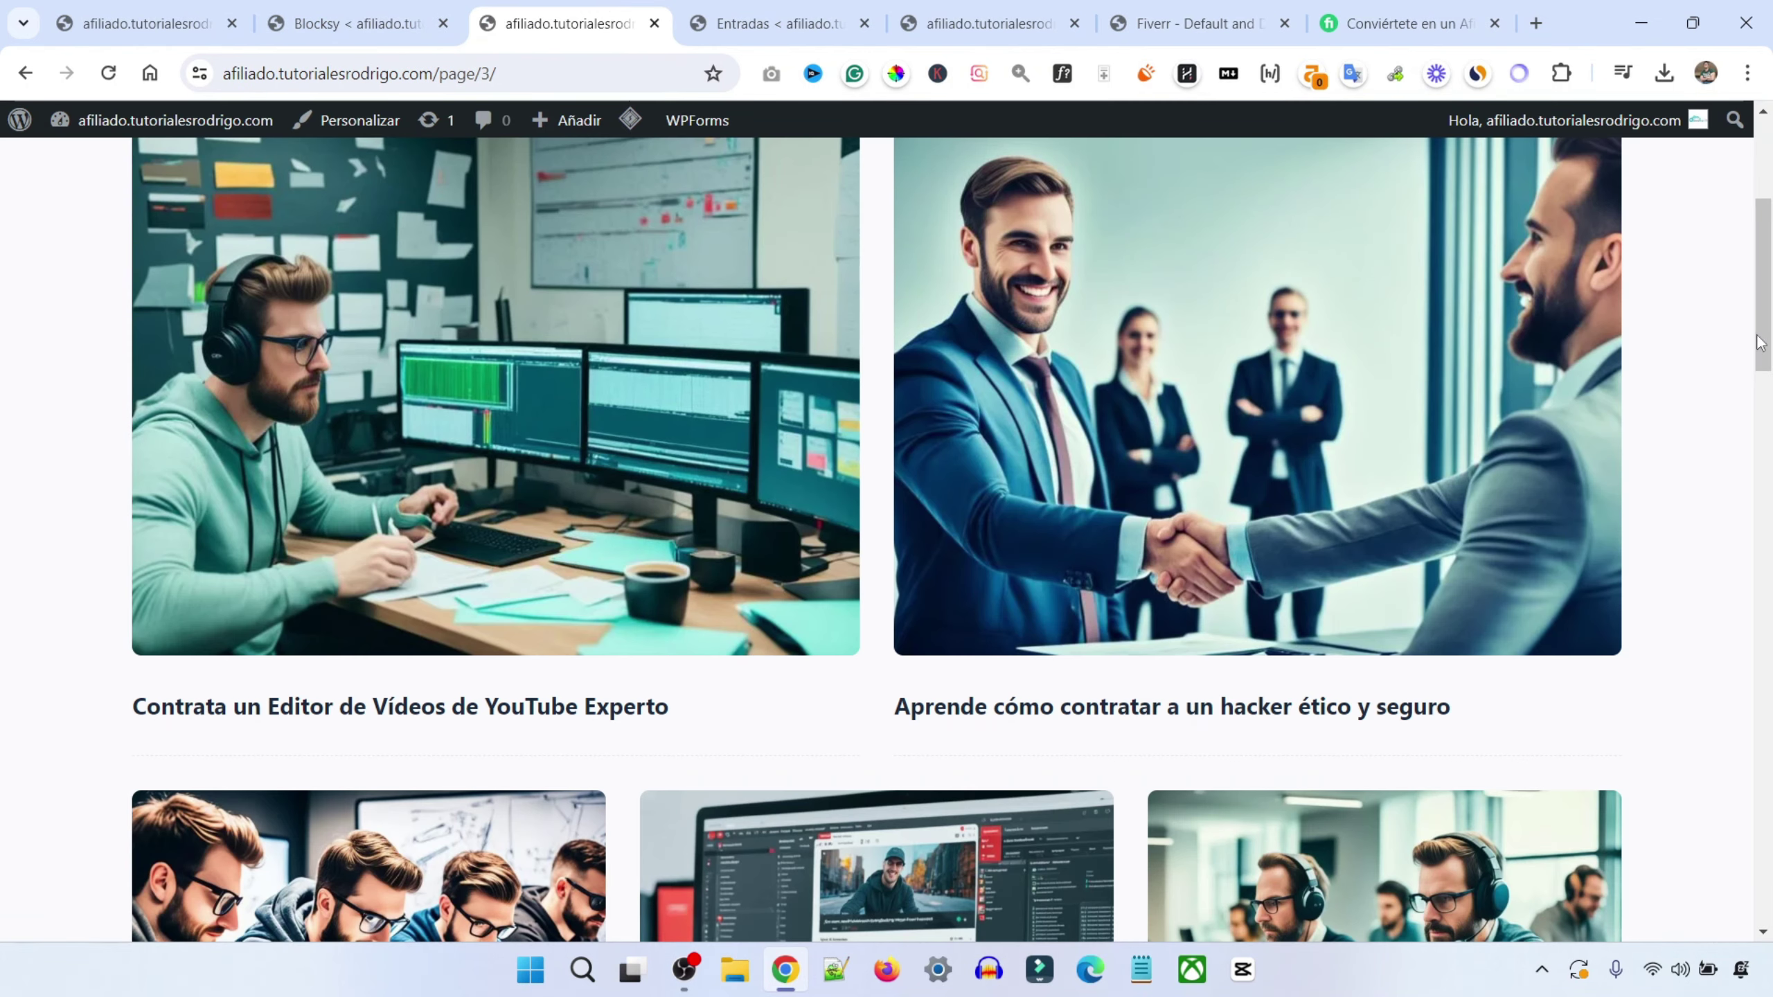
pyautogui.moveTo(1765, 328)
pyautogui.mouseDown()
pyautogui.moveTo(1765, 458)
pyautogui.moveTo(1765, 320)
pyautogui.mouseUp()
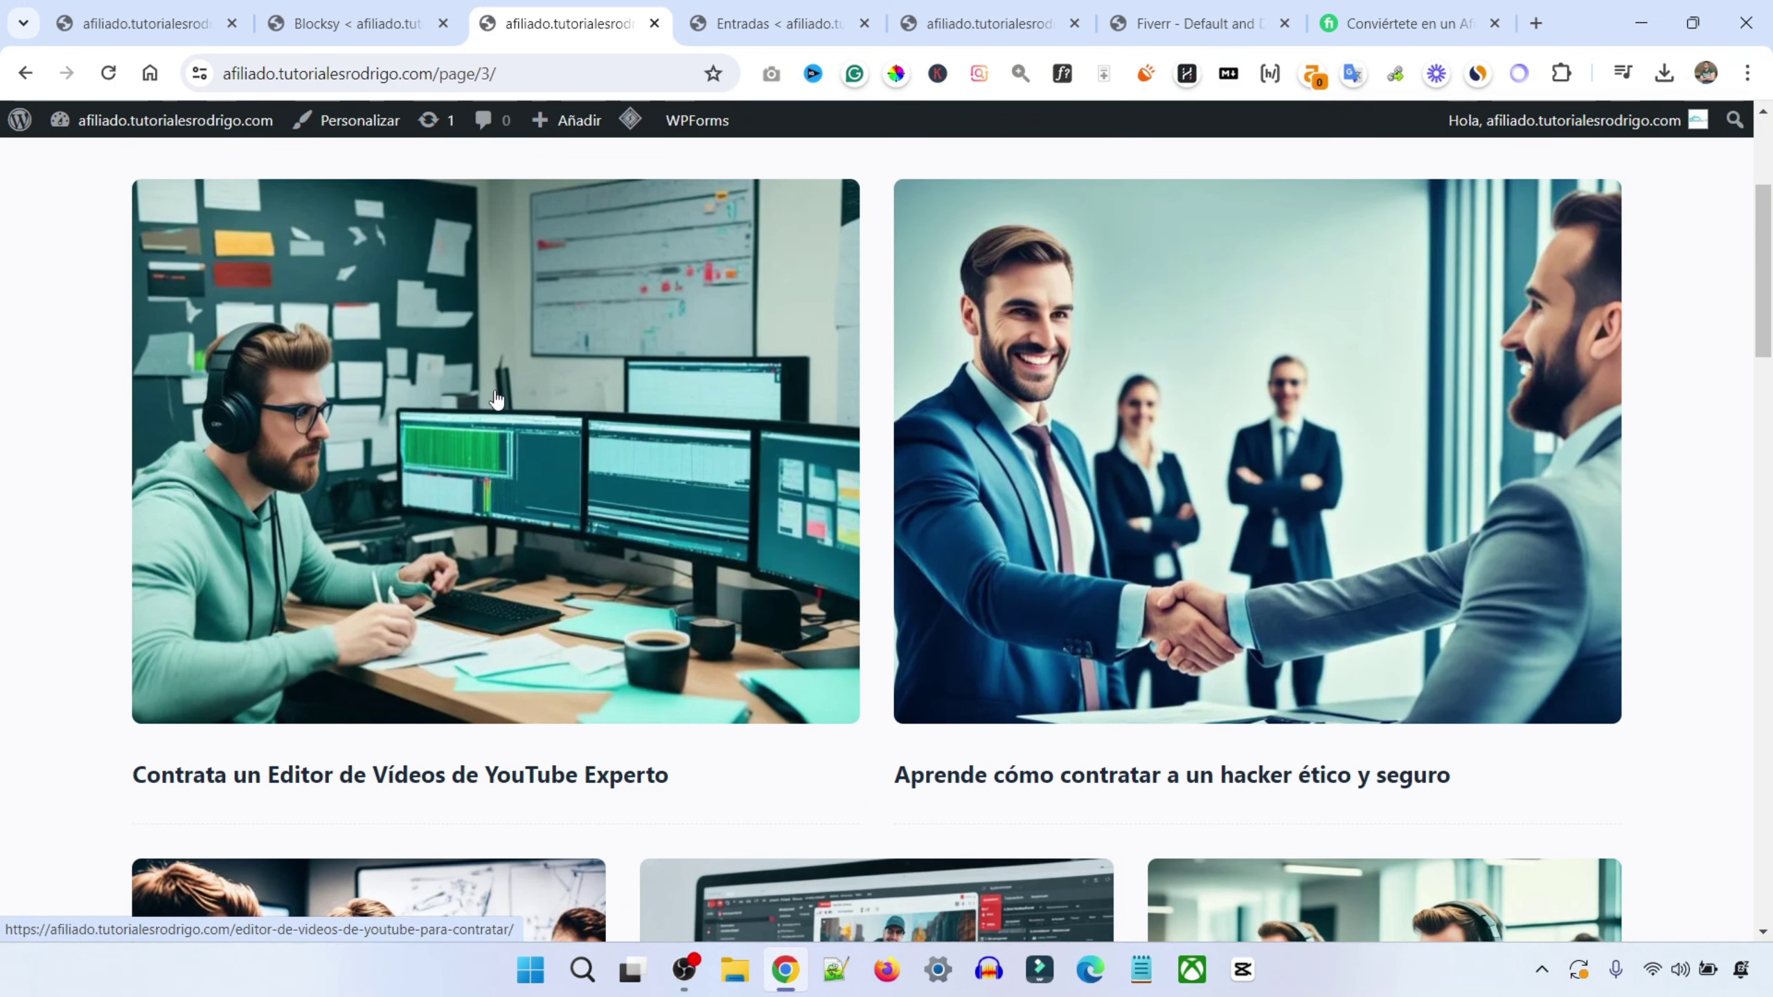
pyautogui.click(556, 338)
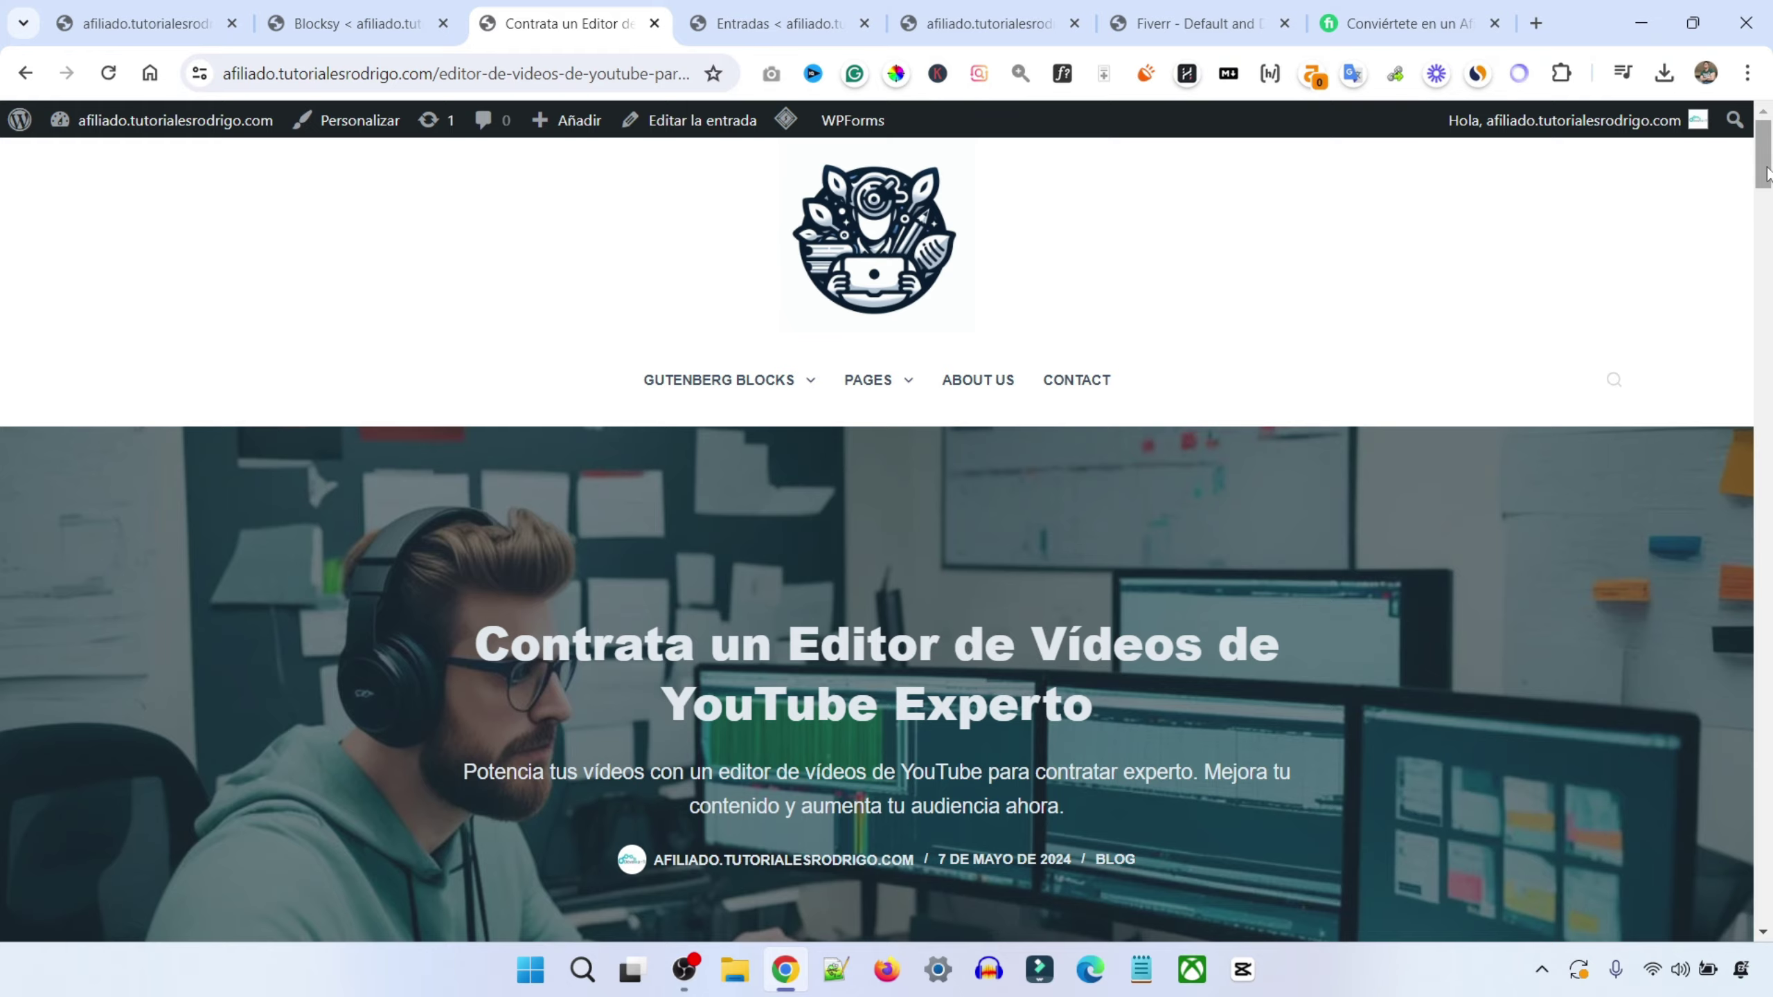
pyautogui.moveTo(1765, 172)
pyautogui.mouseDown()
pyautogui.moveTo(1770, 901)
pyautogui.moveTo(1755, 189)
pyautogui.mouseUp()
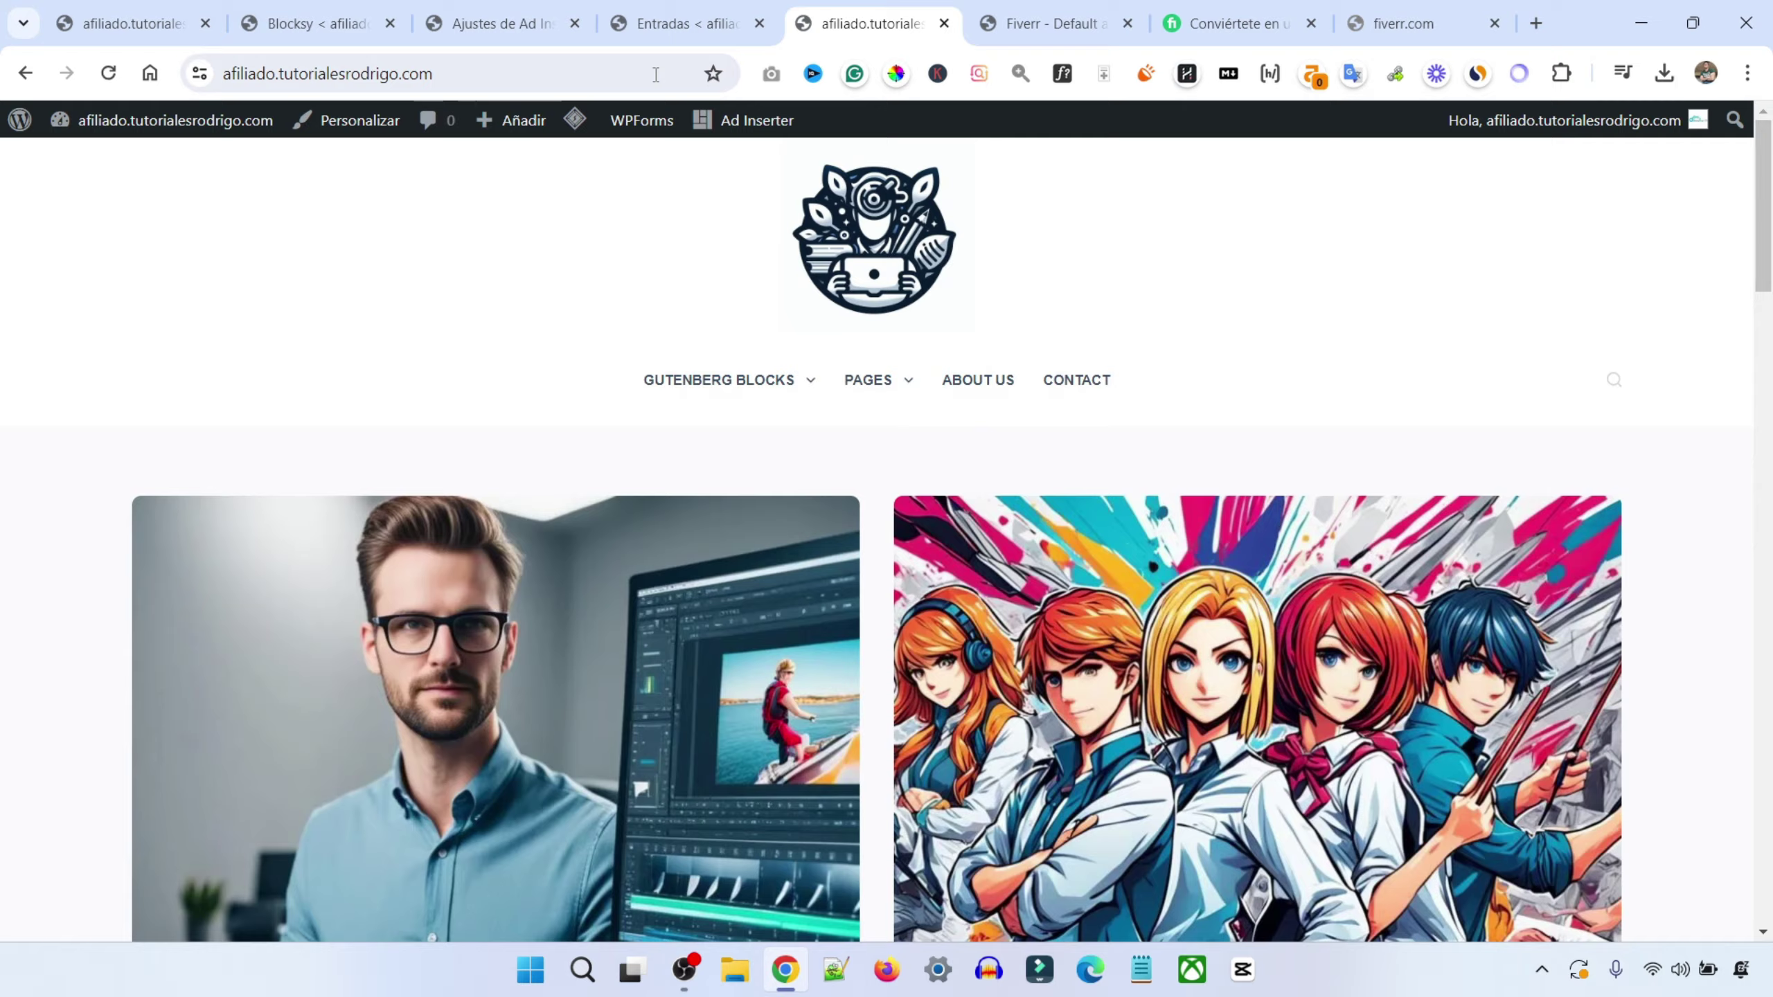
# Open the post "Contrata al Mejor Editor de Fotos Profesional" for editing from the WordPress posts list
pyautogui.click(678, 23)
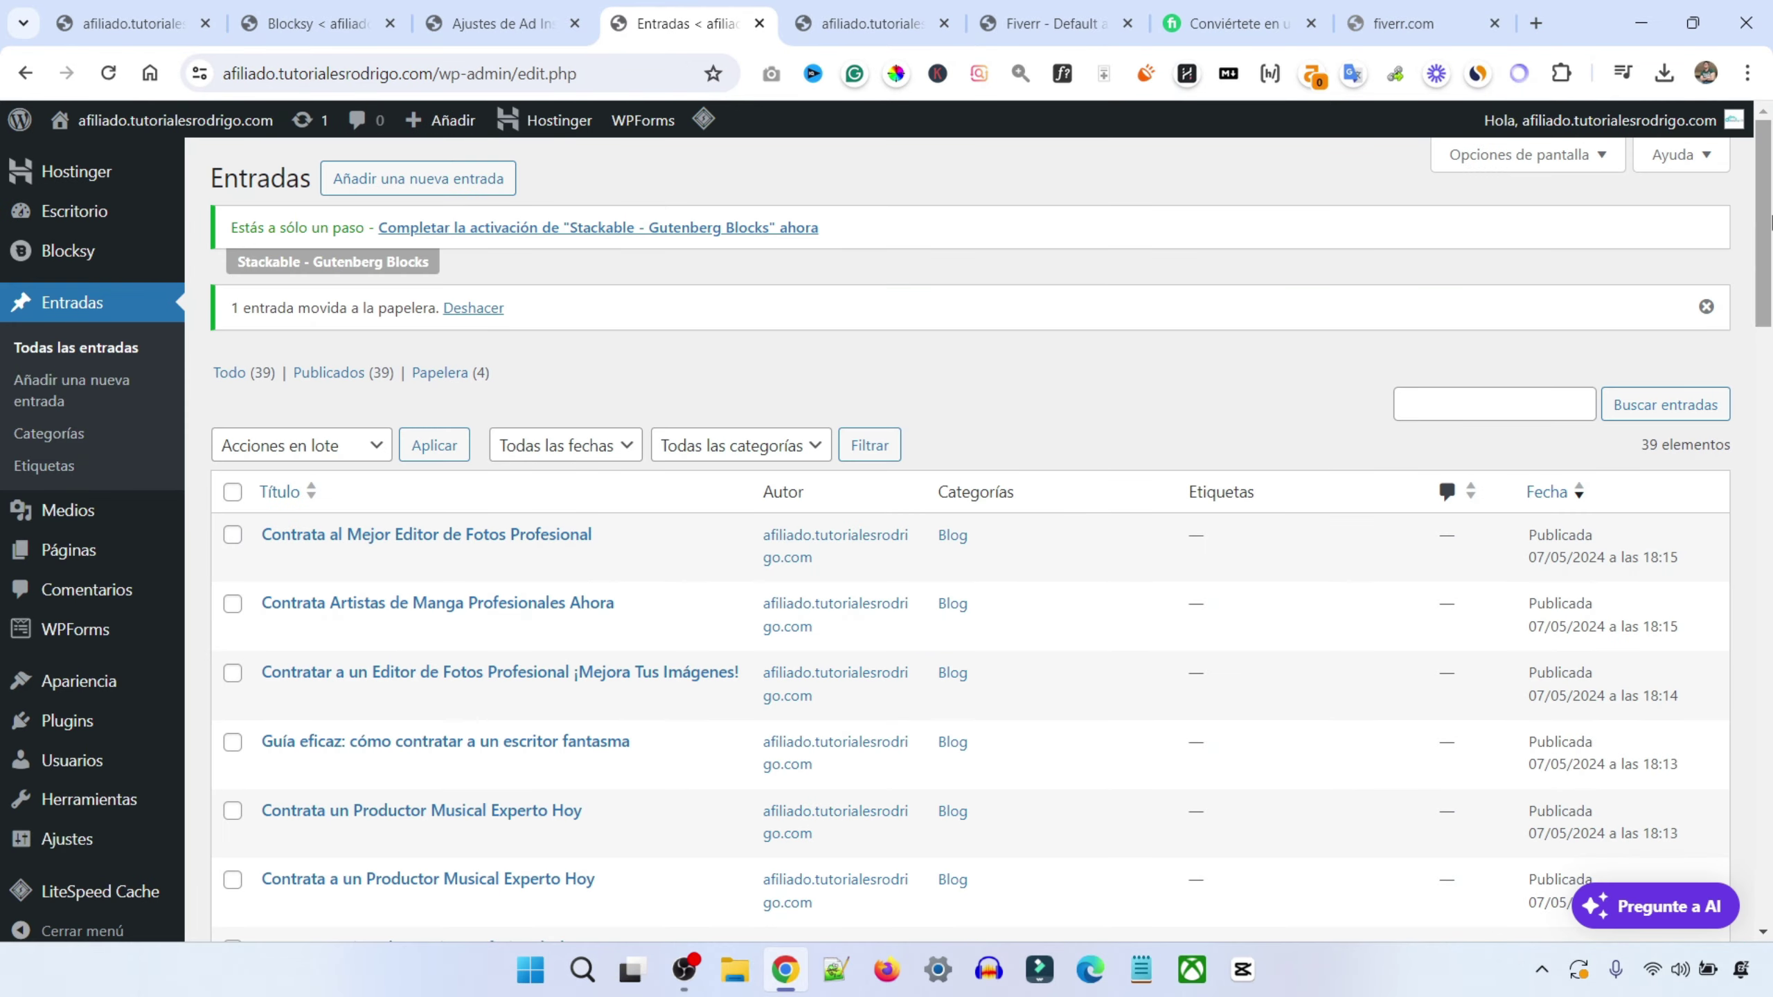
pyautogui.moveTo(1770, 227); pyautogui.dragTo(1770, 288)
pyautogui.moveTo(348, 289)
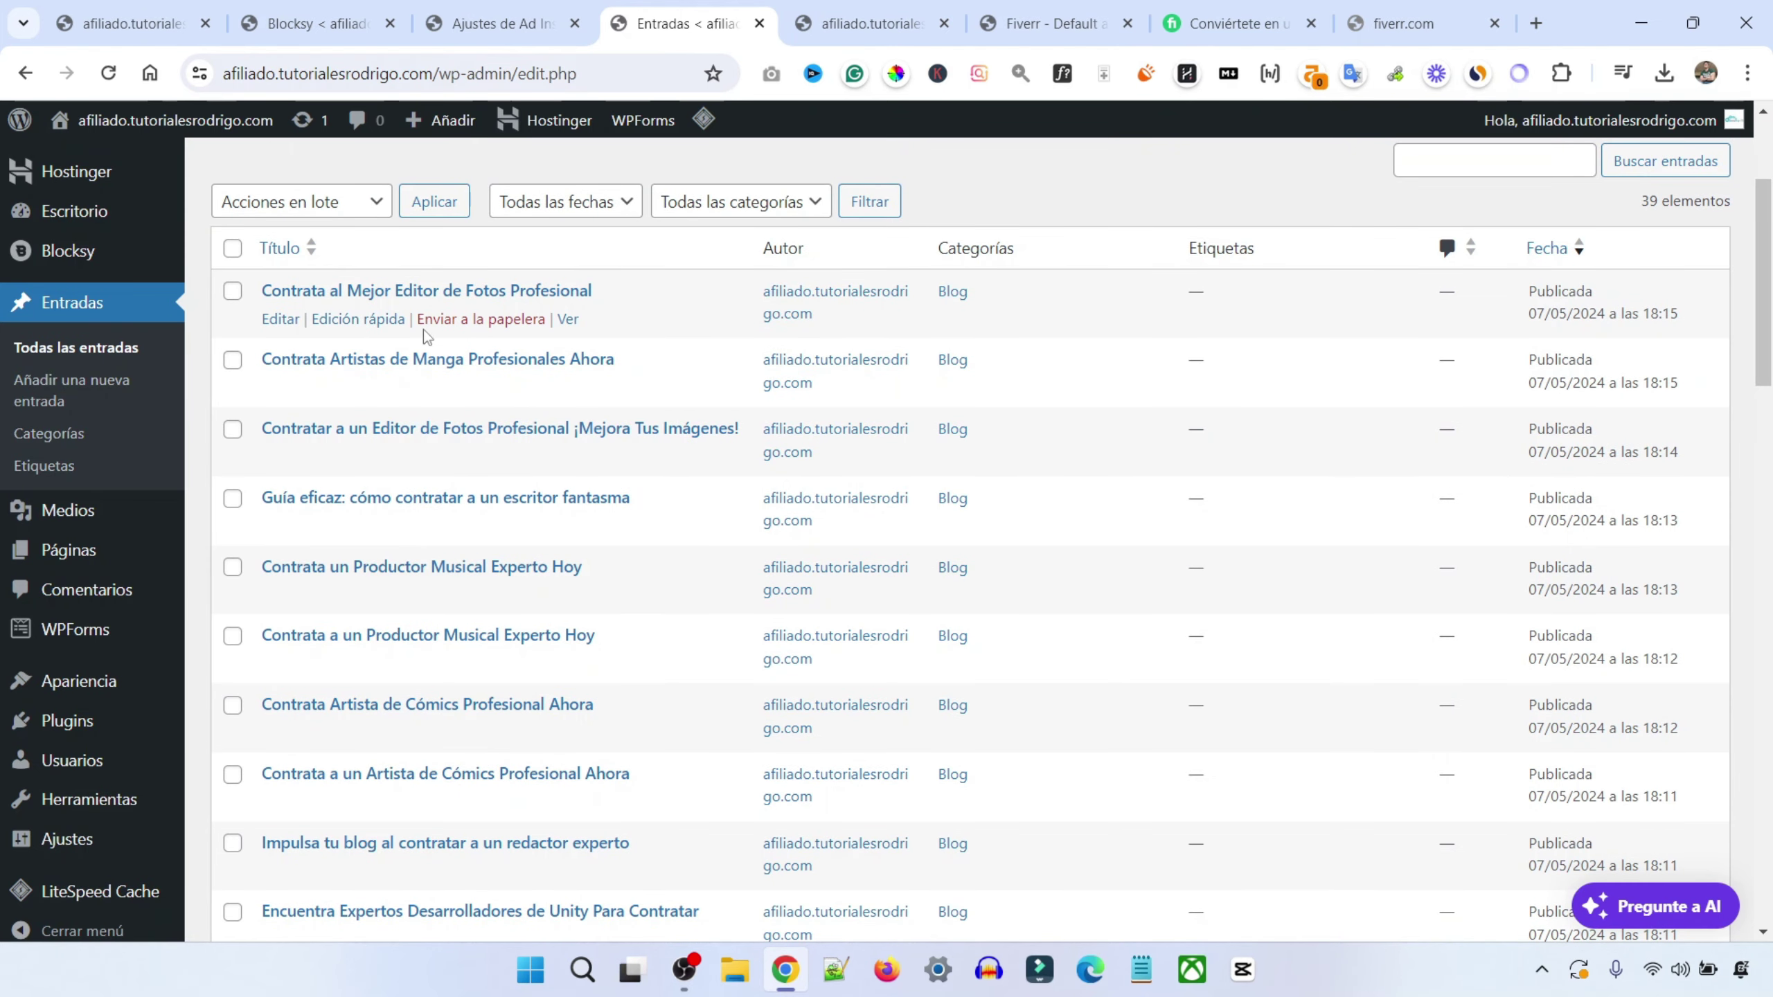
pyautogui.click(280, 320)
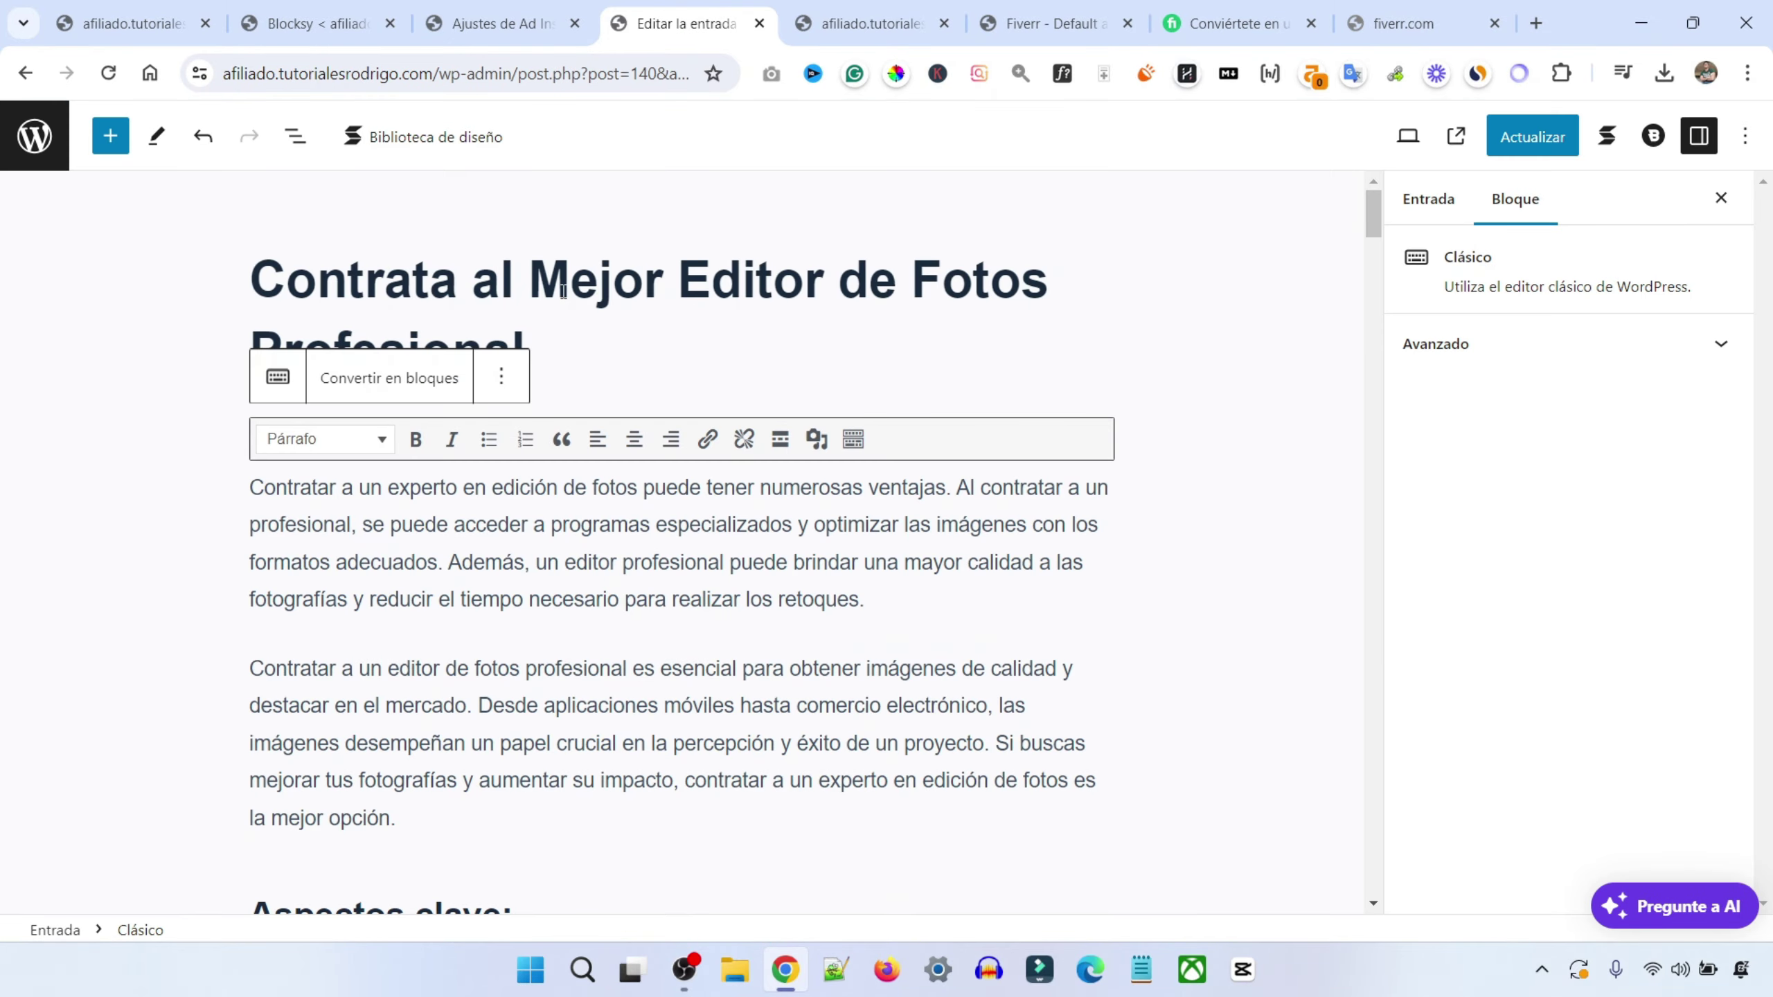
# Switch to the Fiverr site and search for "editor de fotos" services
pyautogui.hotkey('ctrl', '8')
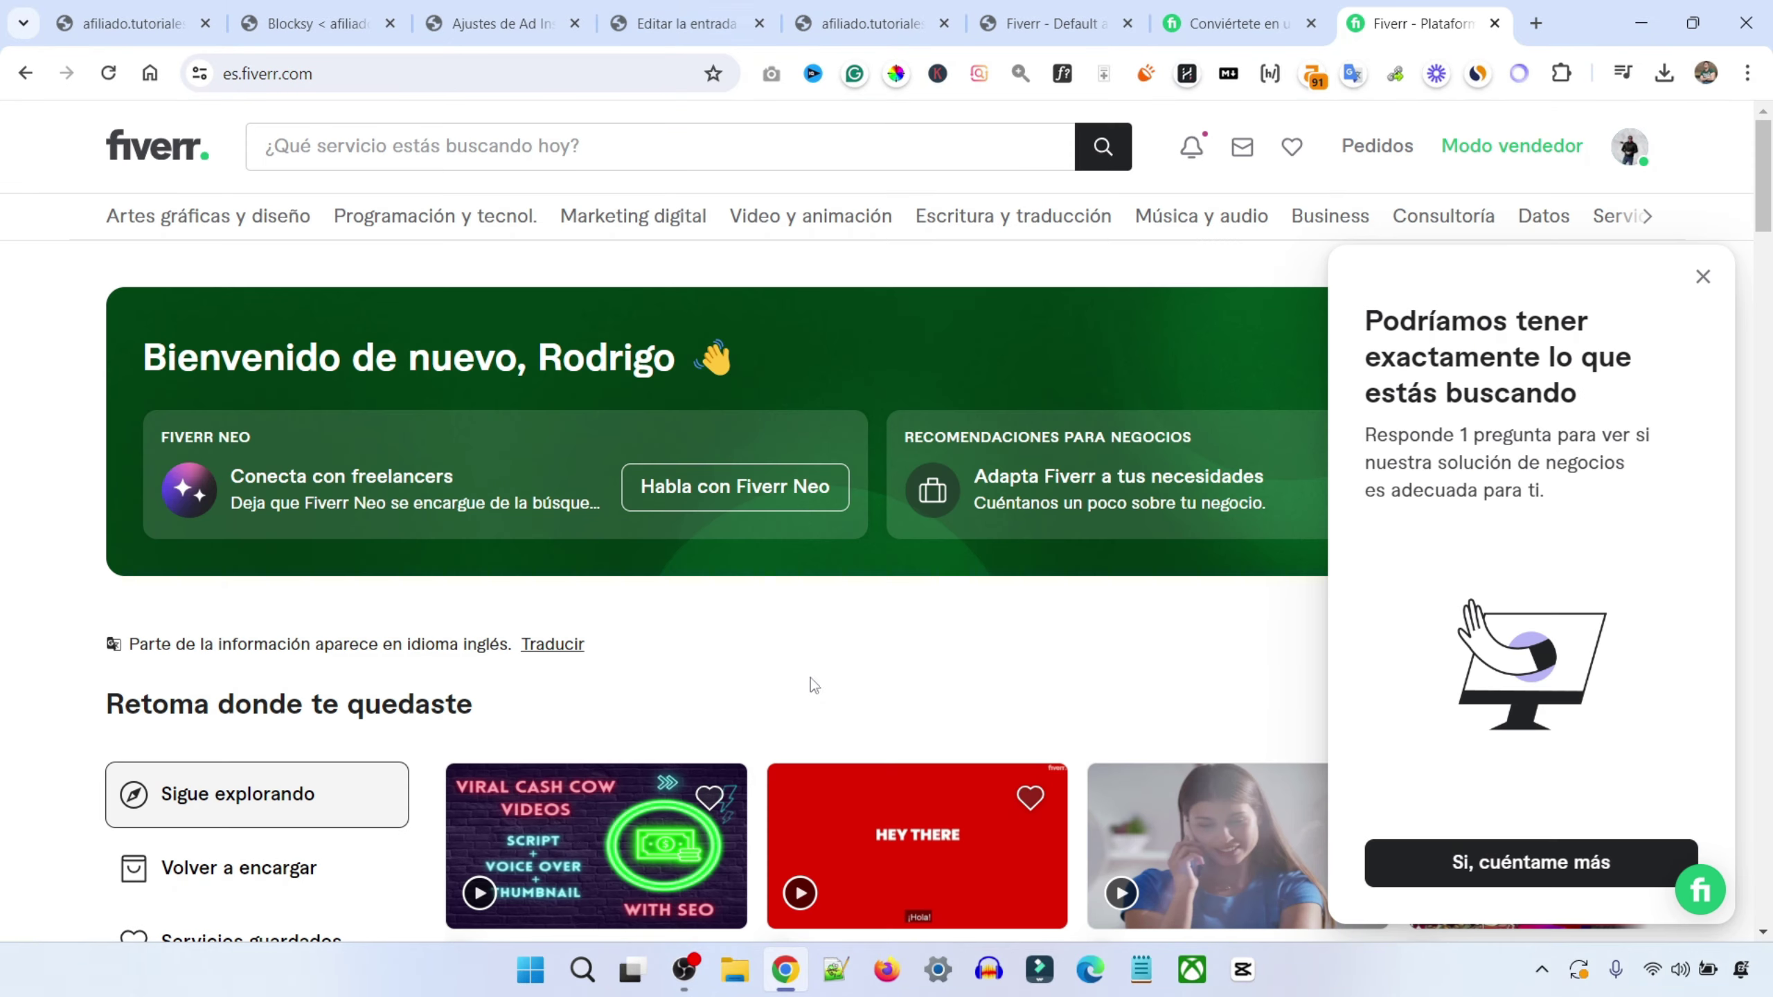
pyautogui.click(472, 144)
pyautogui.write('e')
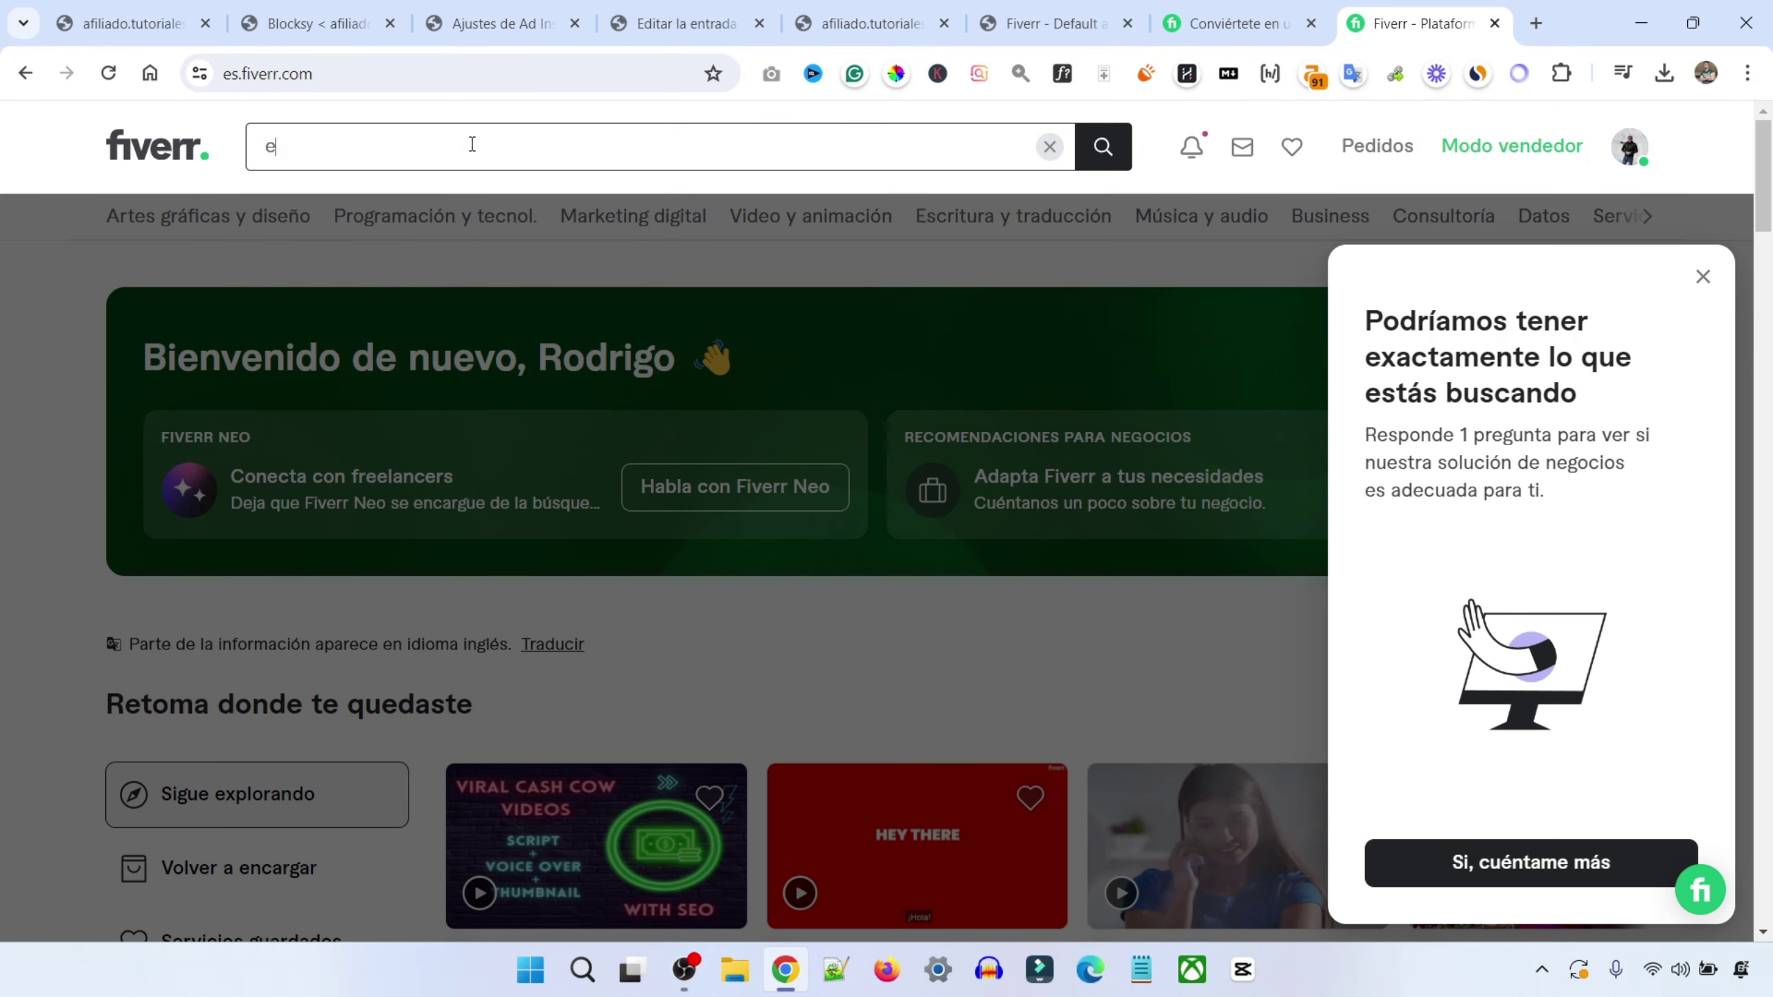
pyautogui.write('ditor de fotos')
pyautogui.press('Return')
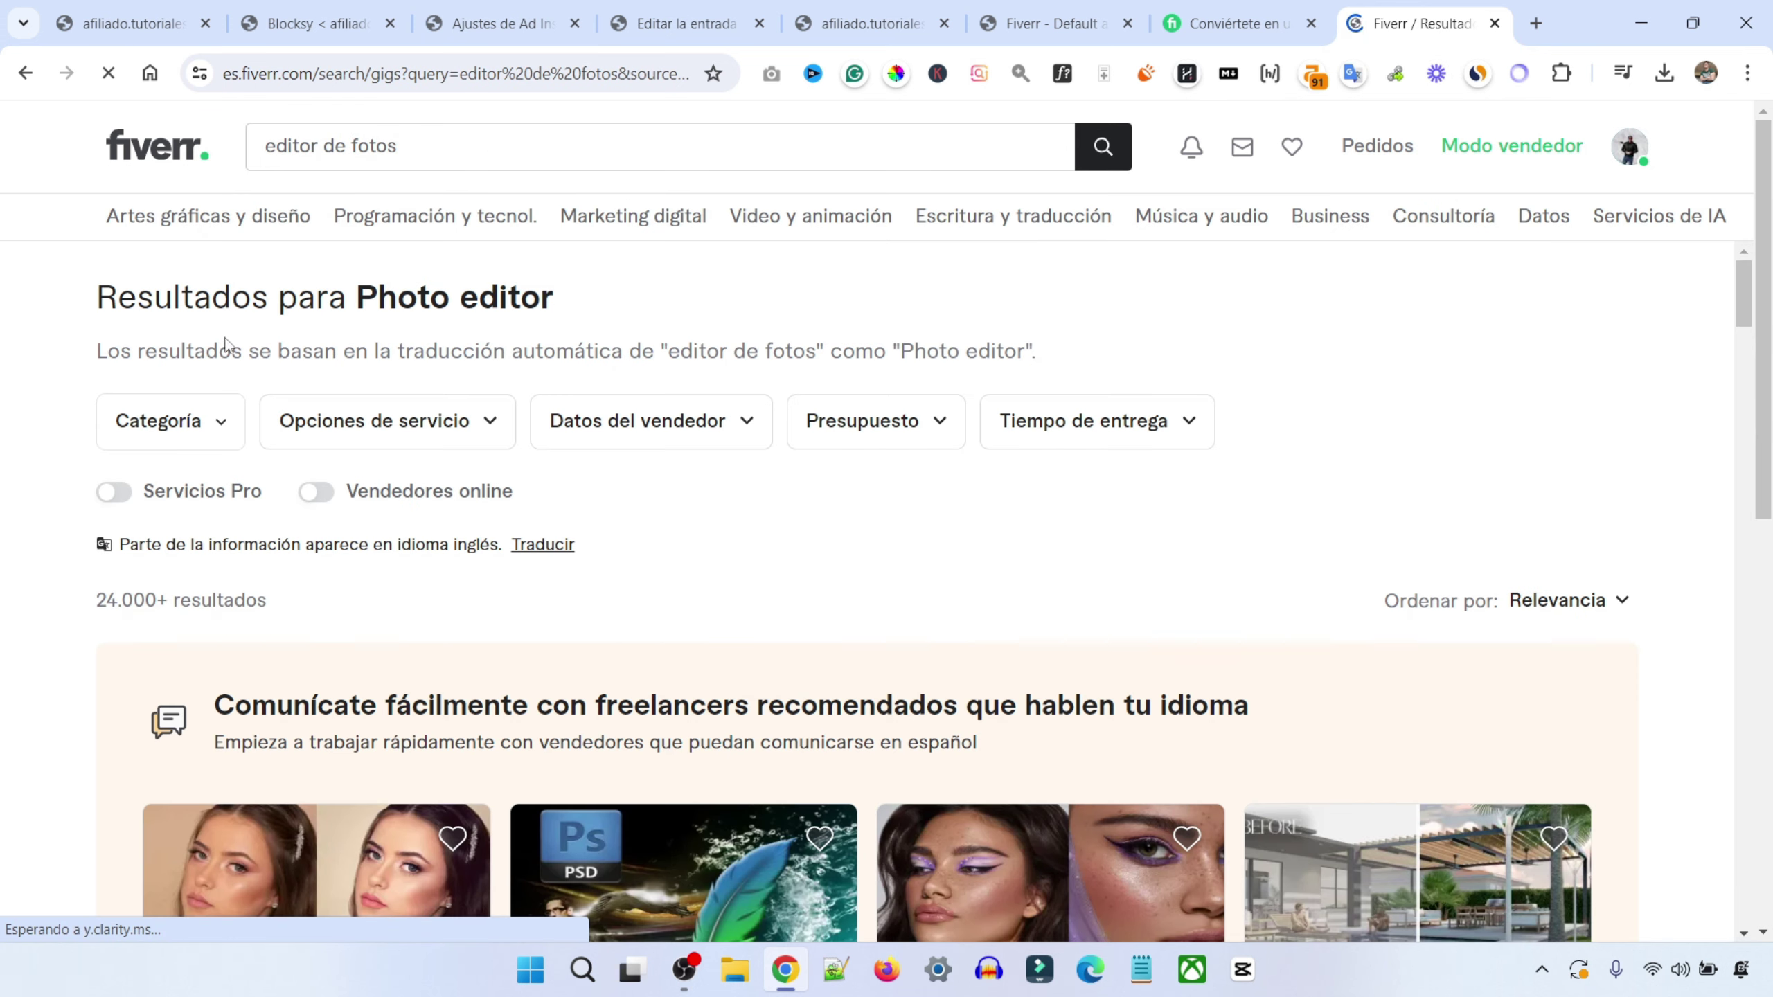
pyautogui.click(647, 473)
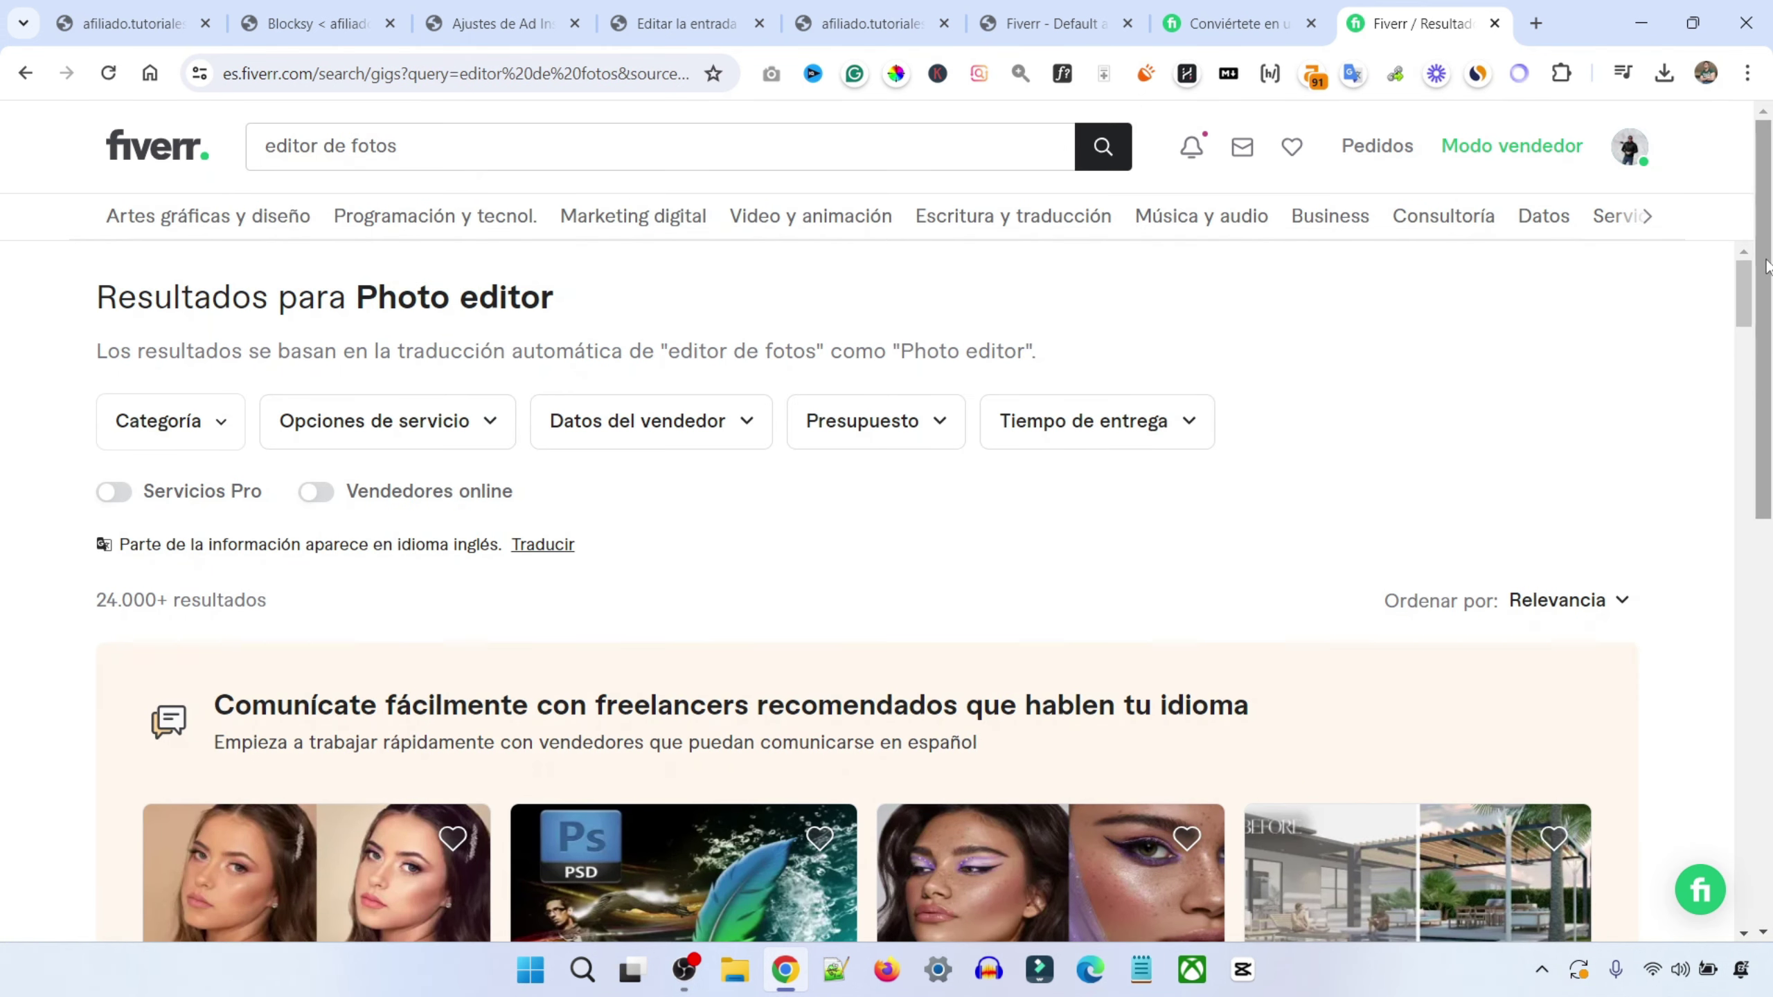
# Filter the "editor de fotos" search results to sellers who speak Español and browse the listed services
pyautogui.moveTo(1746, 294); pyautogui.dragTo(837, 631)
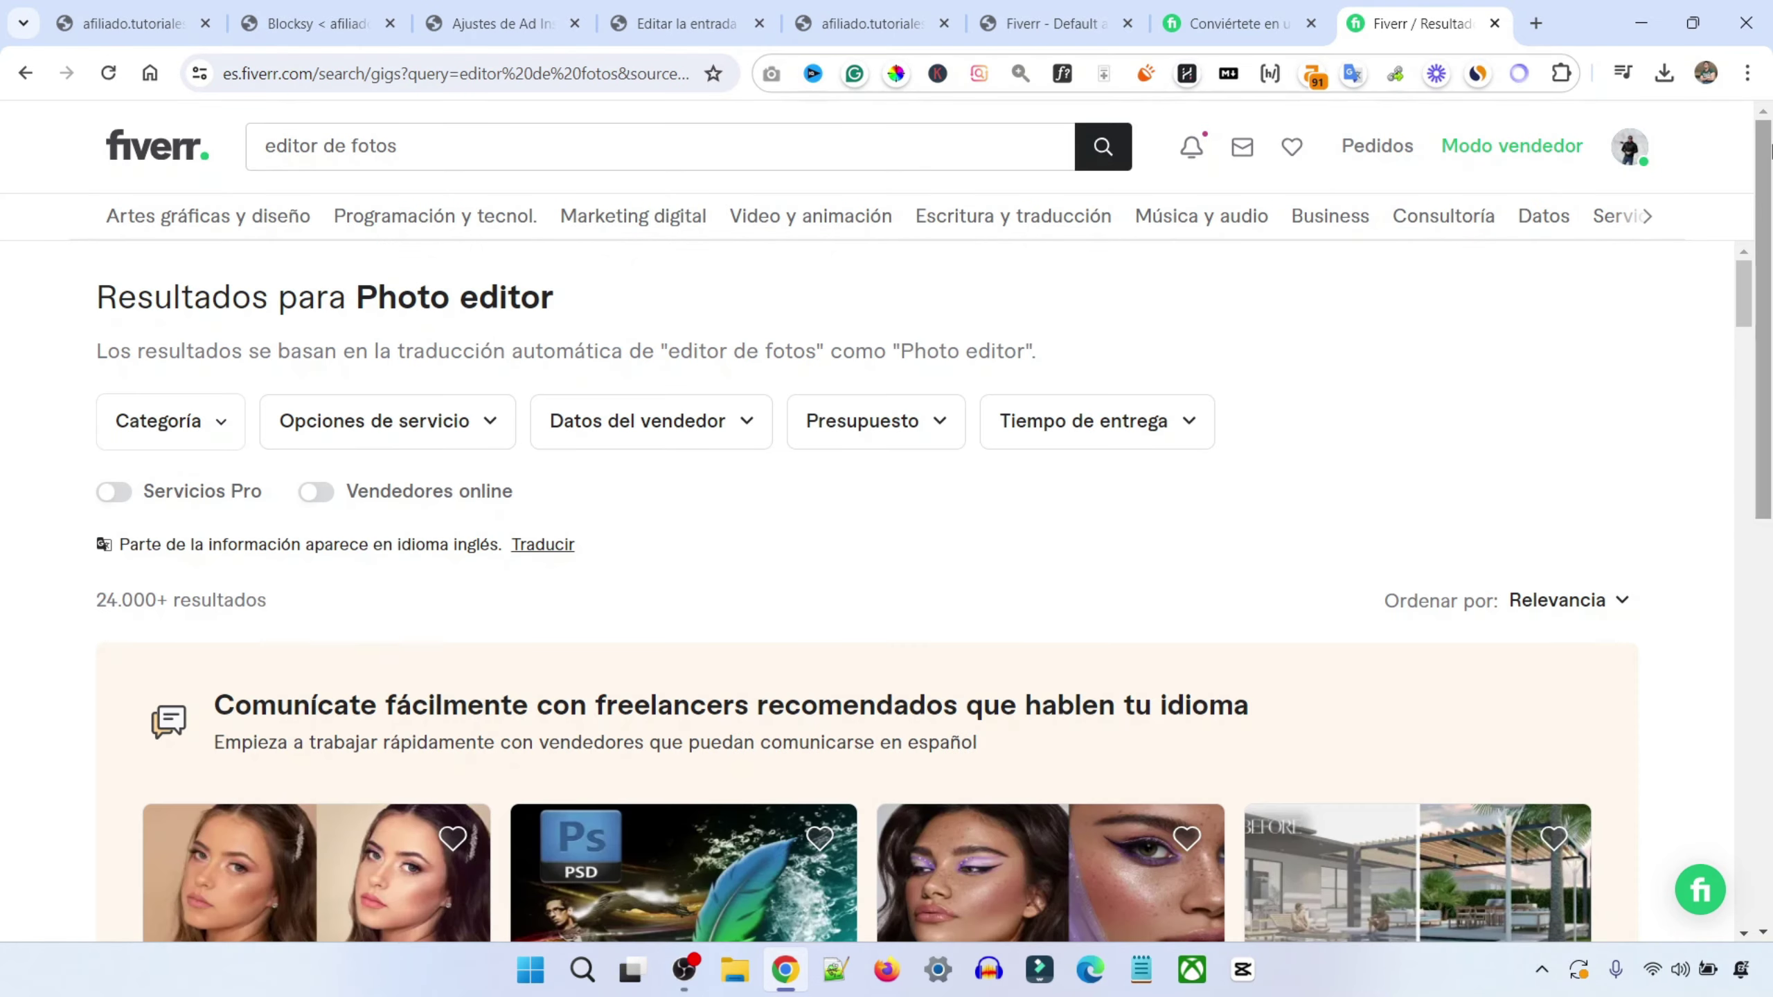
pyautogui.moveTo(1761, 147)
pyautogui.mouseDown()
pyautogui.moveTo(1762, 294)
pyautogui.moveTo(1761, 147)
pyautogui.mouseUp()
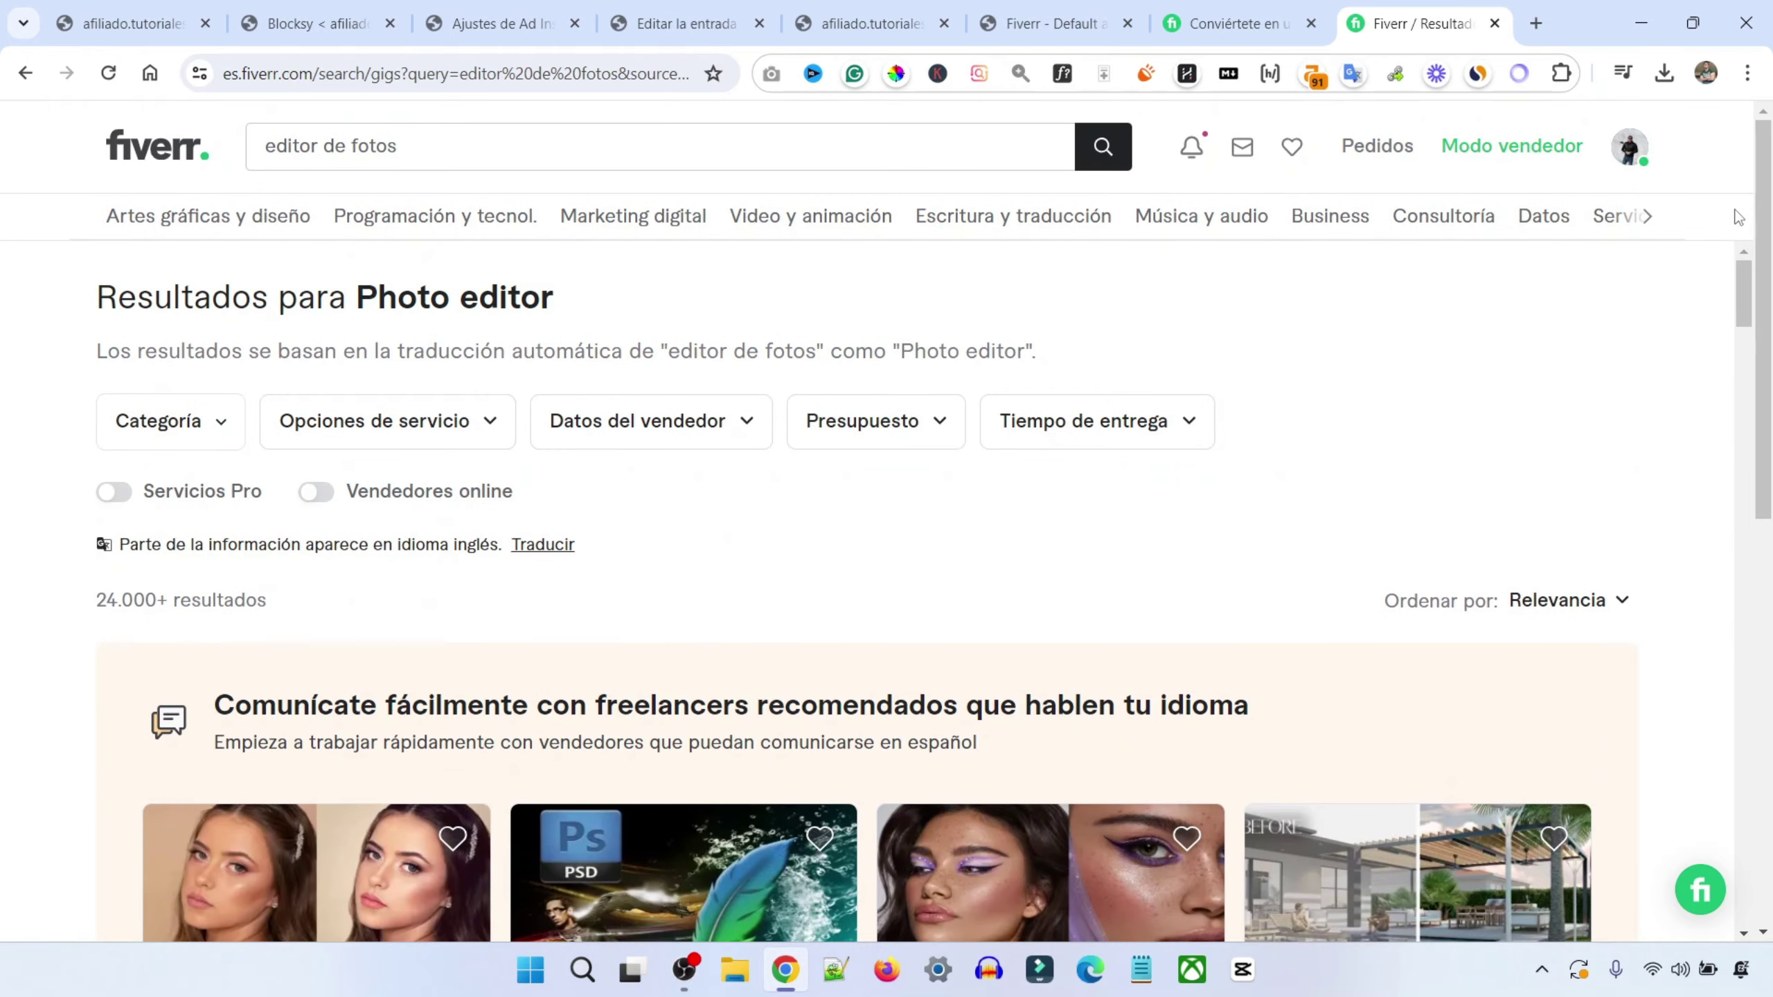
pyautogui.moveTo(1748, 291)
pyautogui.mouseDown()
pyautogui.moveTo(1747, 403)
pyautogui.moveTo(1747, 293)
pyautogui.mouseUp()
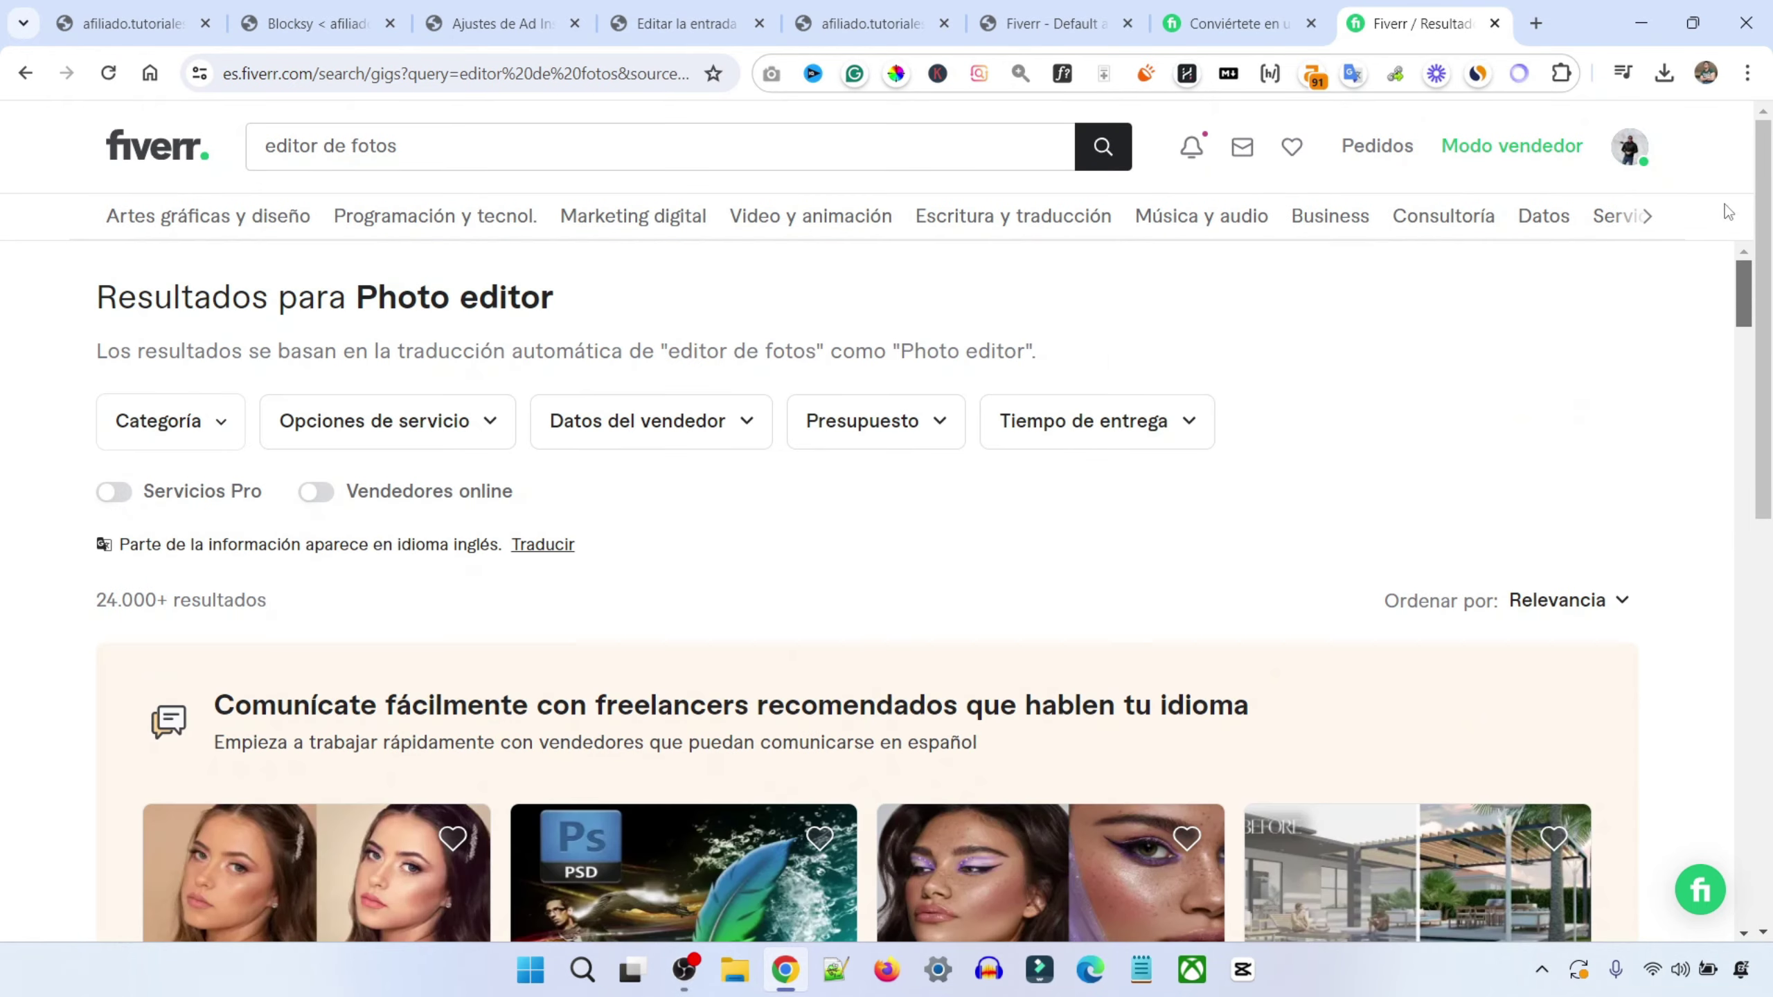
pyautogui.click(749, 427)
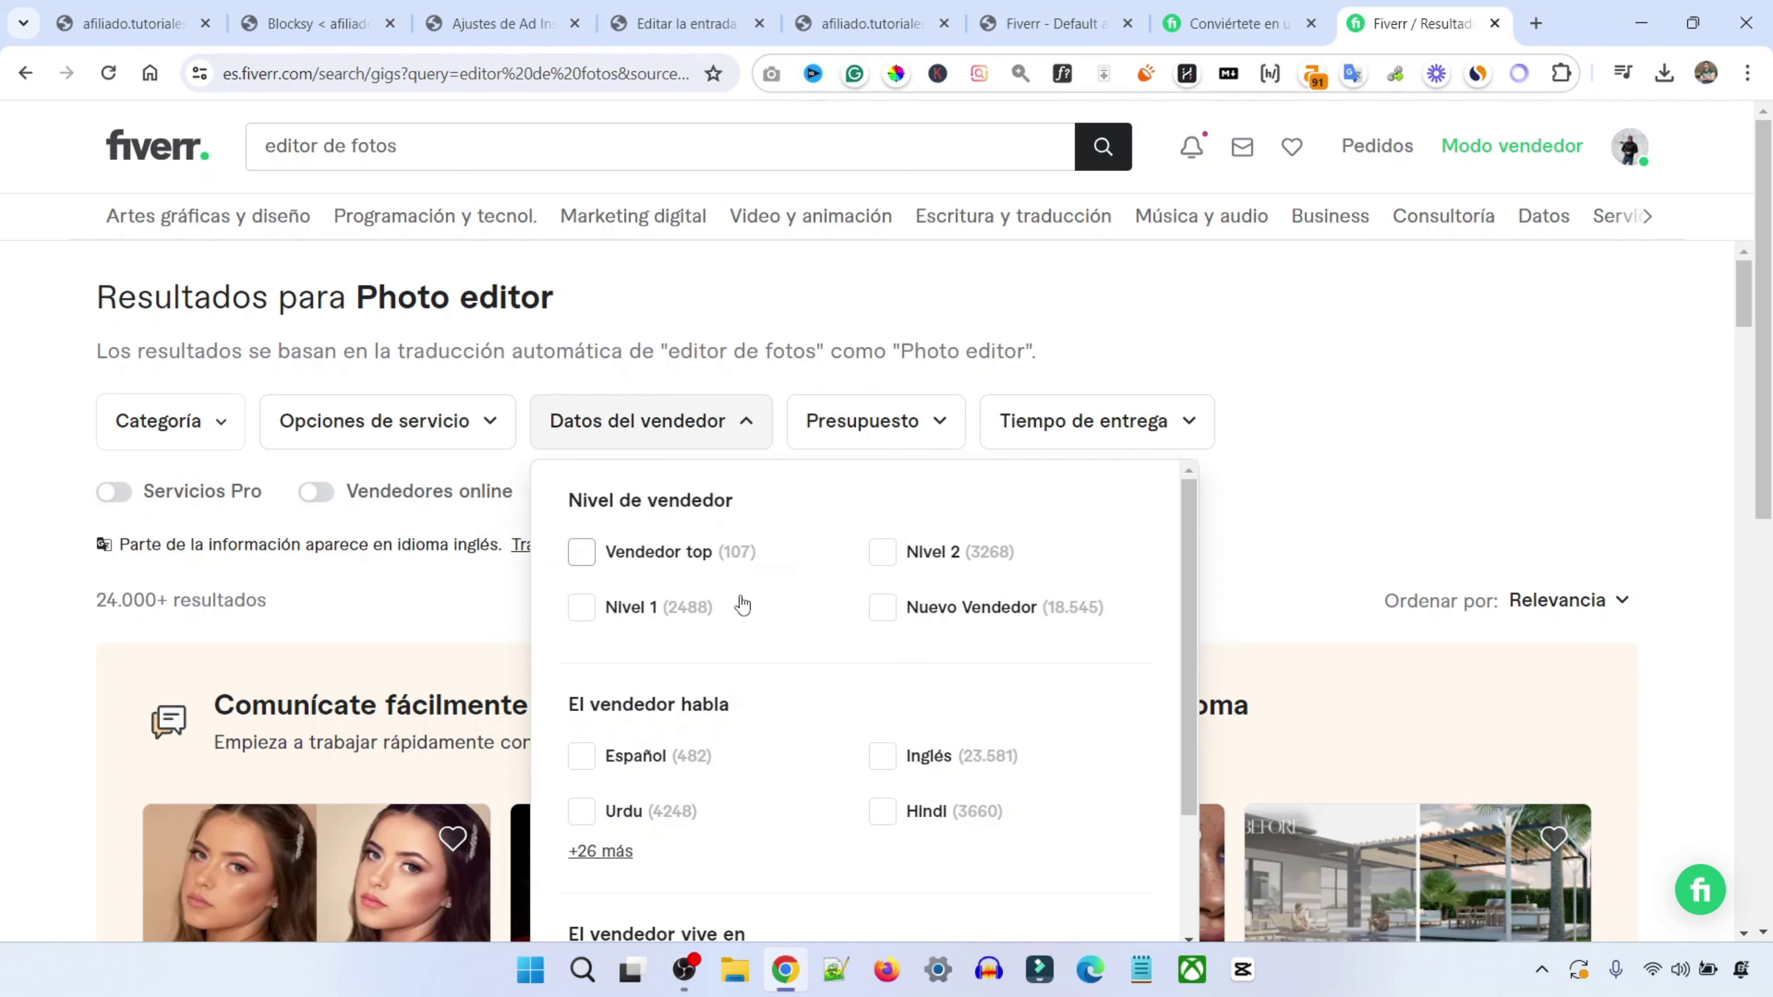
pyautogui.click(587, 755)
pyautogui.scroll(-2, 1189, 593)
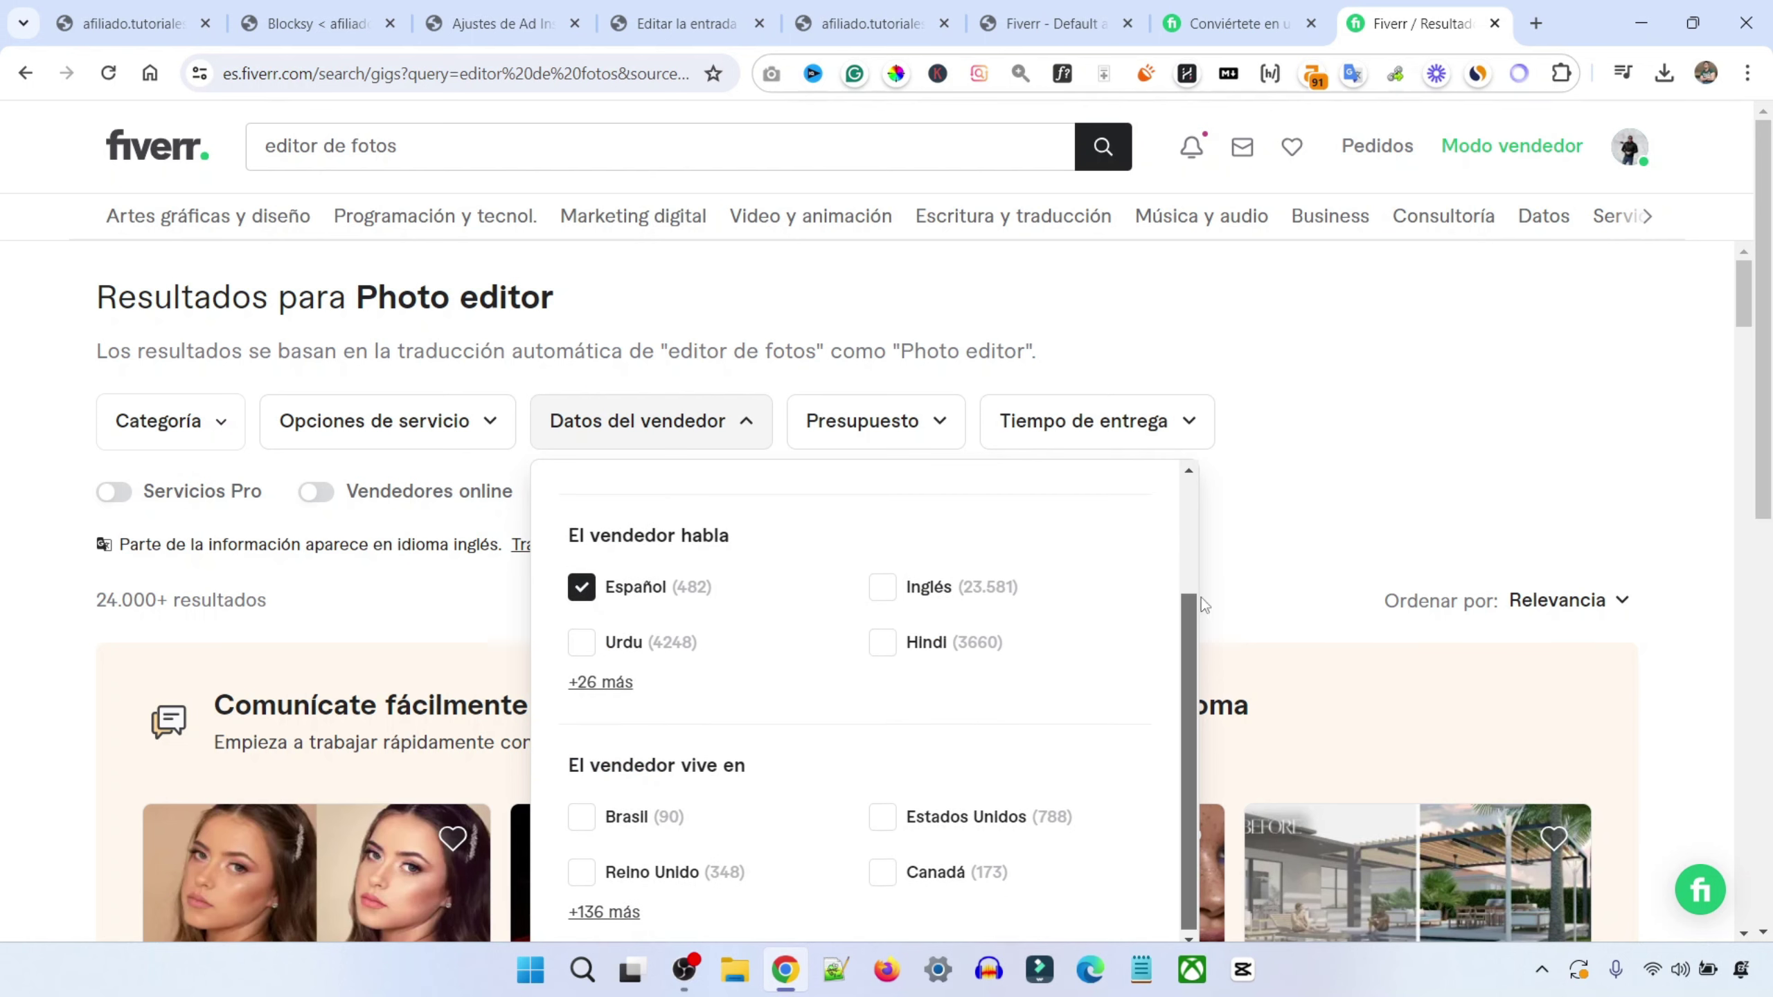
pyautogui.moveTo(1201, 597); pyautogui.dragTo(1330, 480)
pyautogui.click(1330, 480)
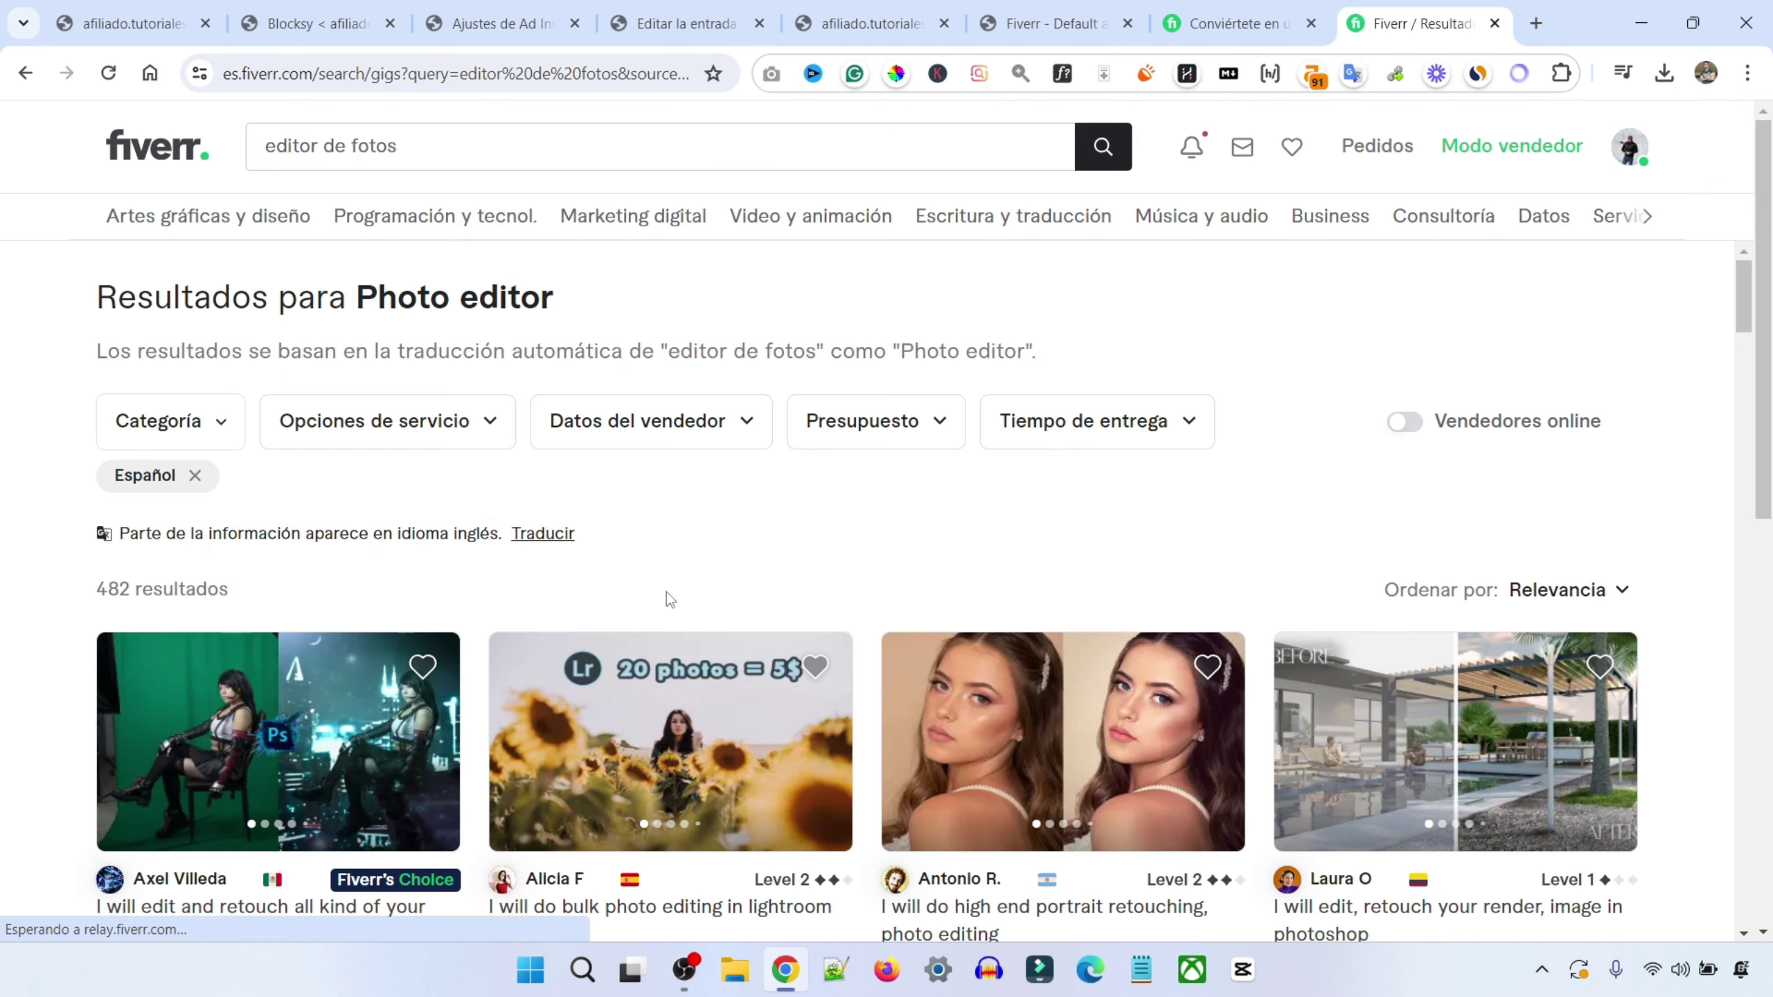
pyautogui.moveTo(1742, 294); pyautogui.dragTo(1743, 352)
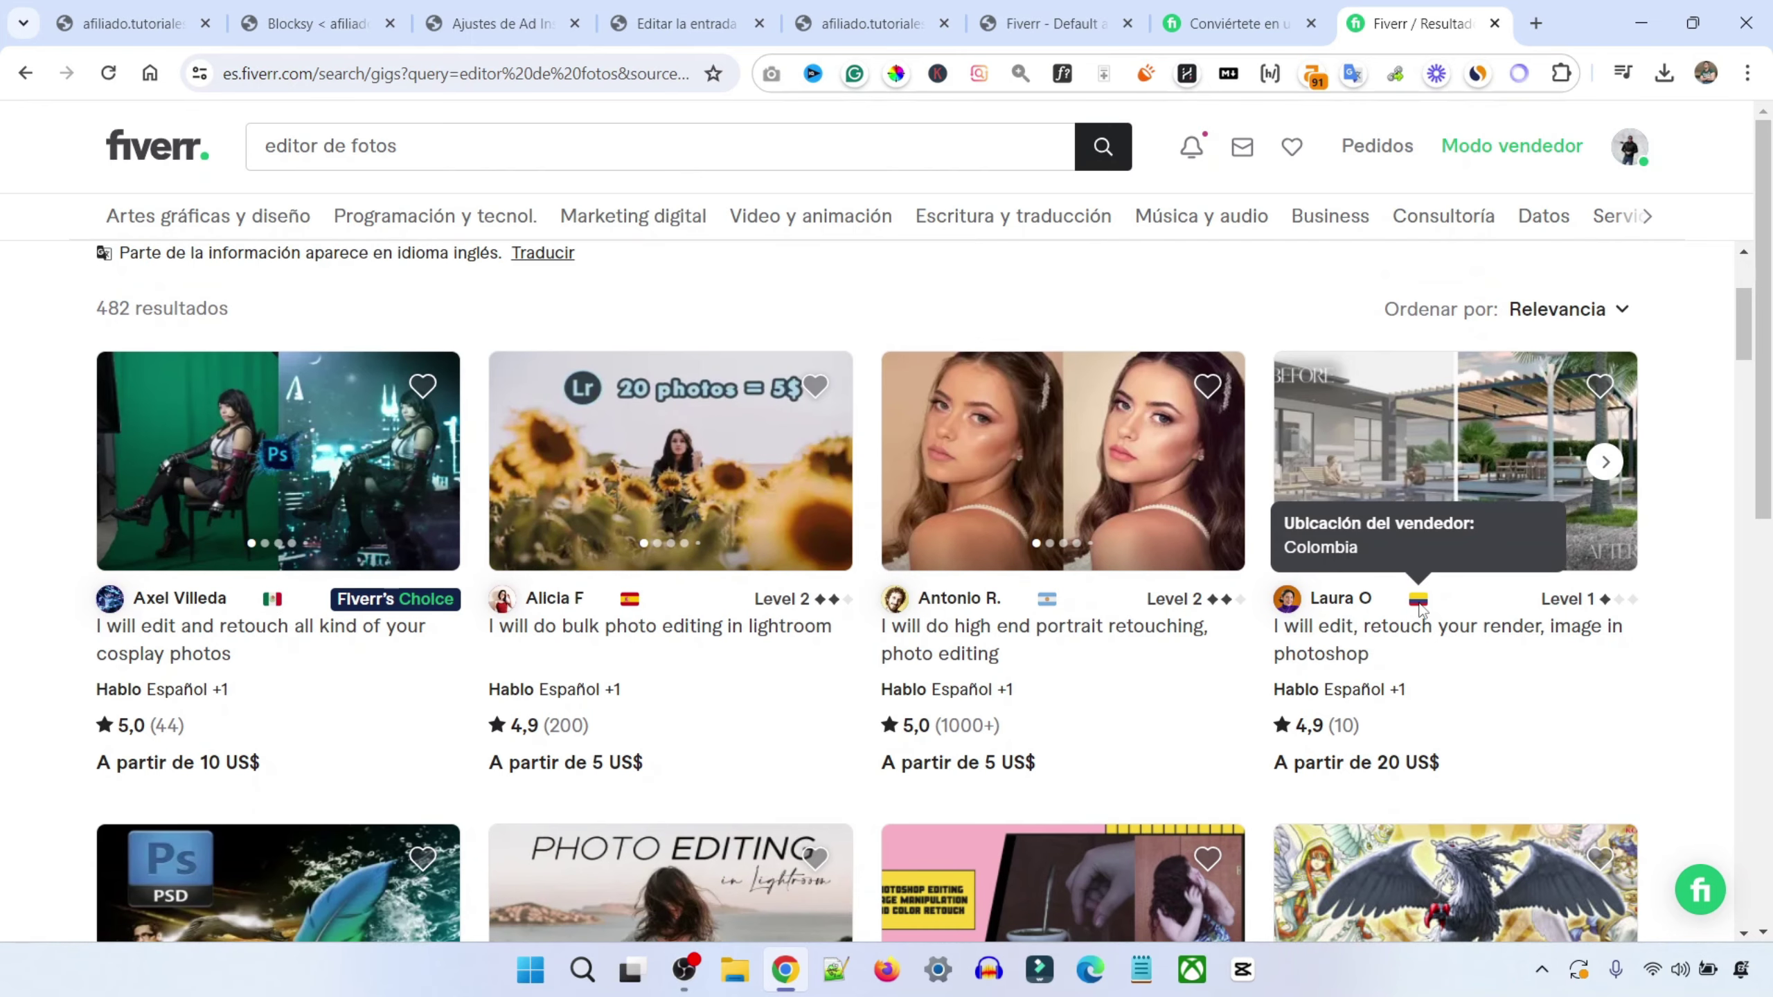
pyautogui.moveTo(1745, 337); pyautogui.dragTo(1747, 520)
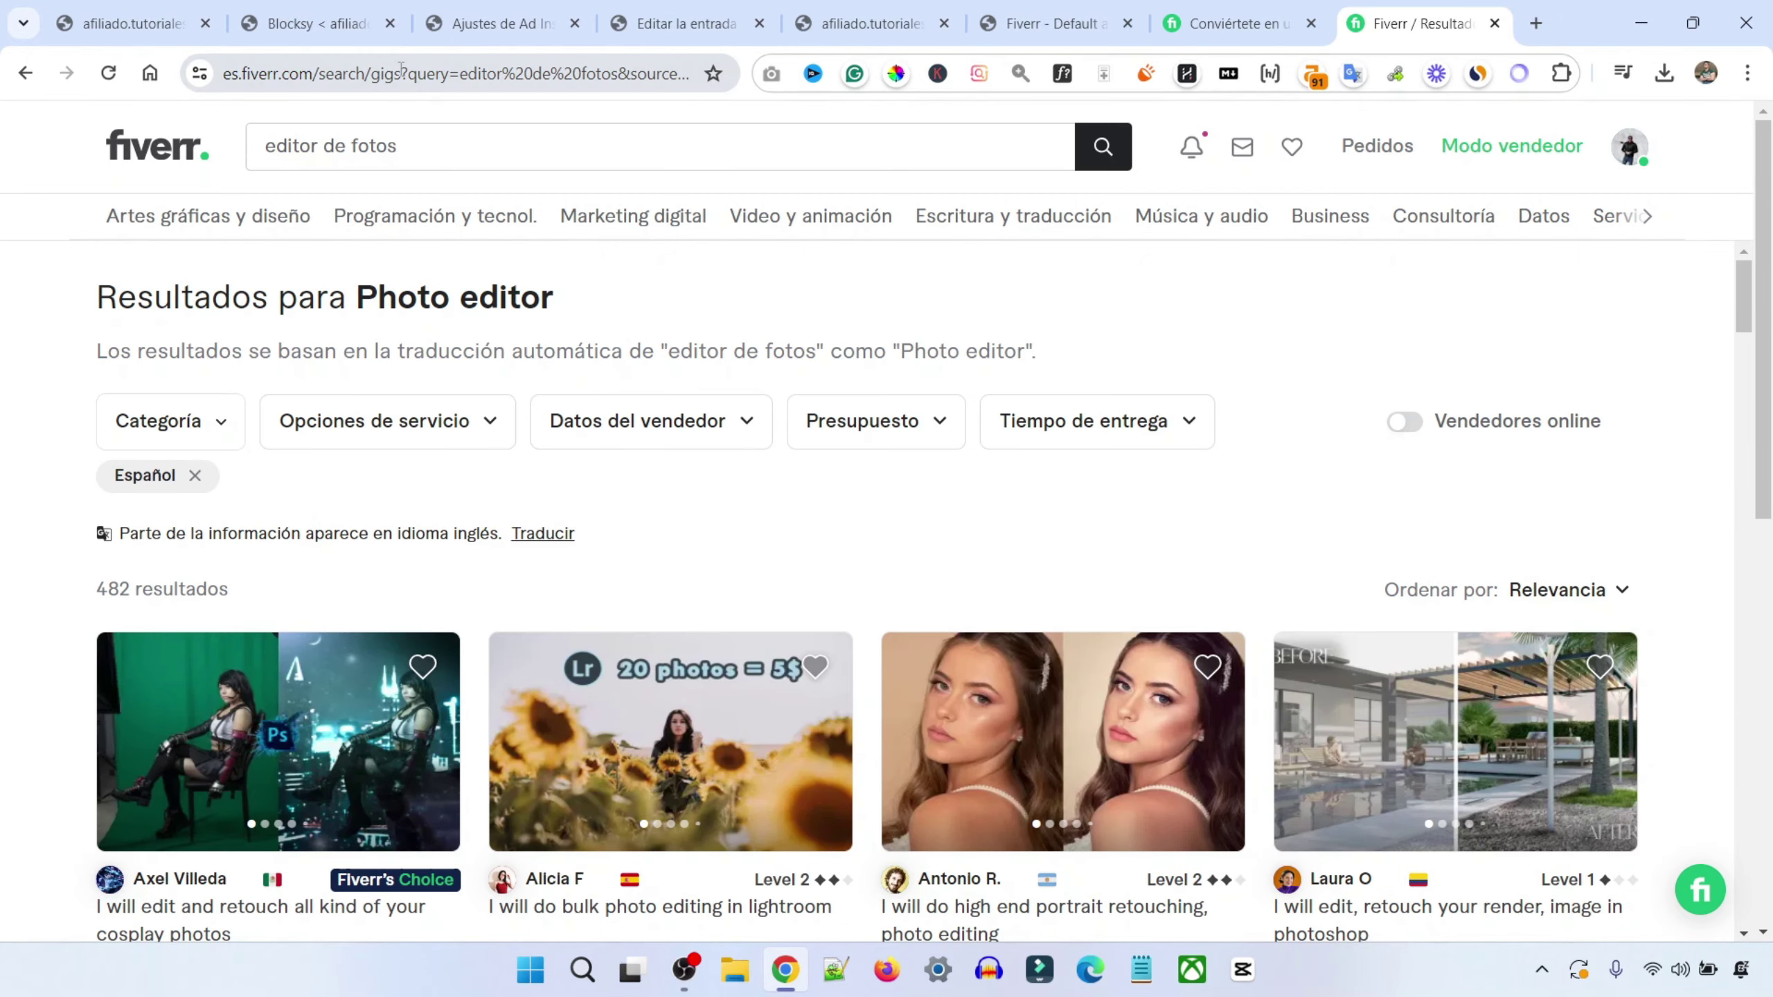
# Create Fiverr Affiliates deep links with the "editor de fotos" search page as landing page, and copy the Fiverr Marketplace link
pyautogui.click(389, 70)
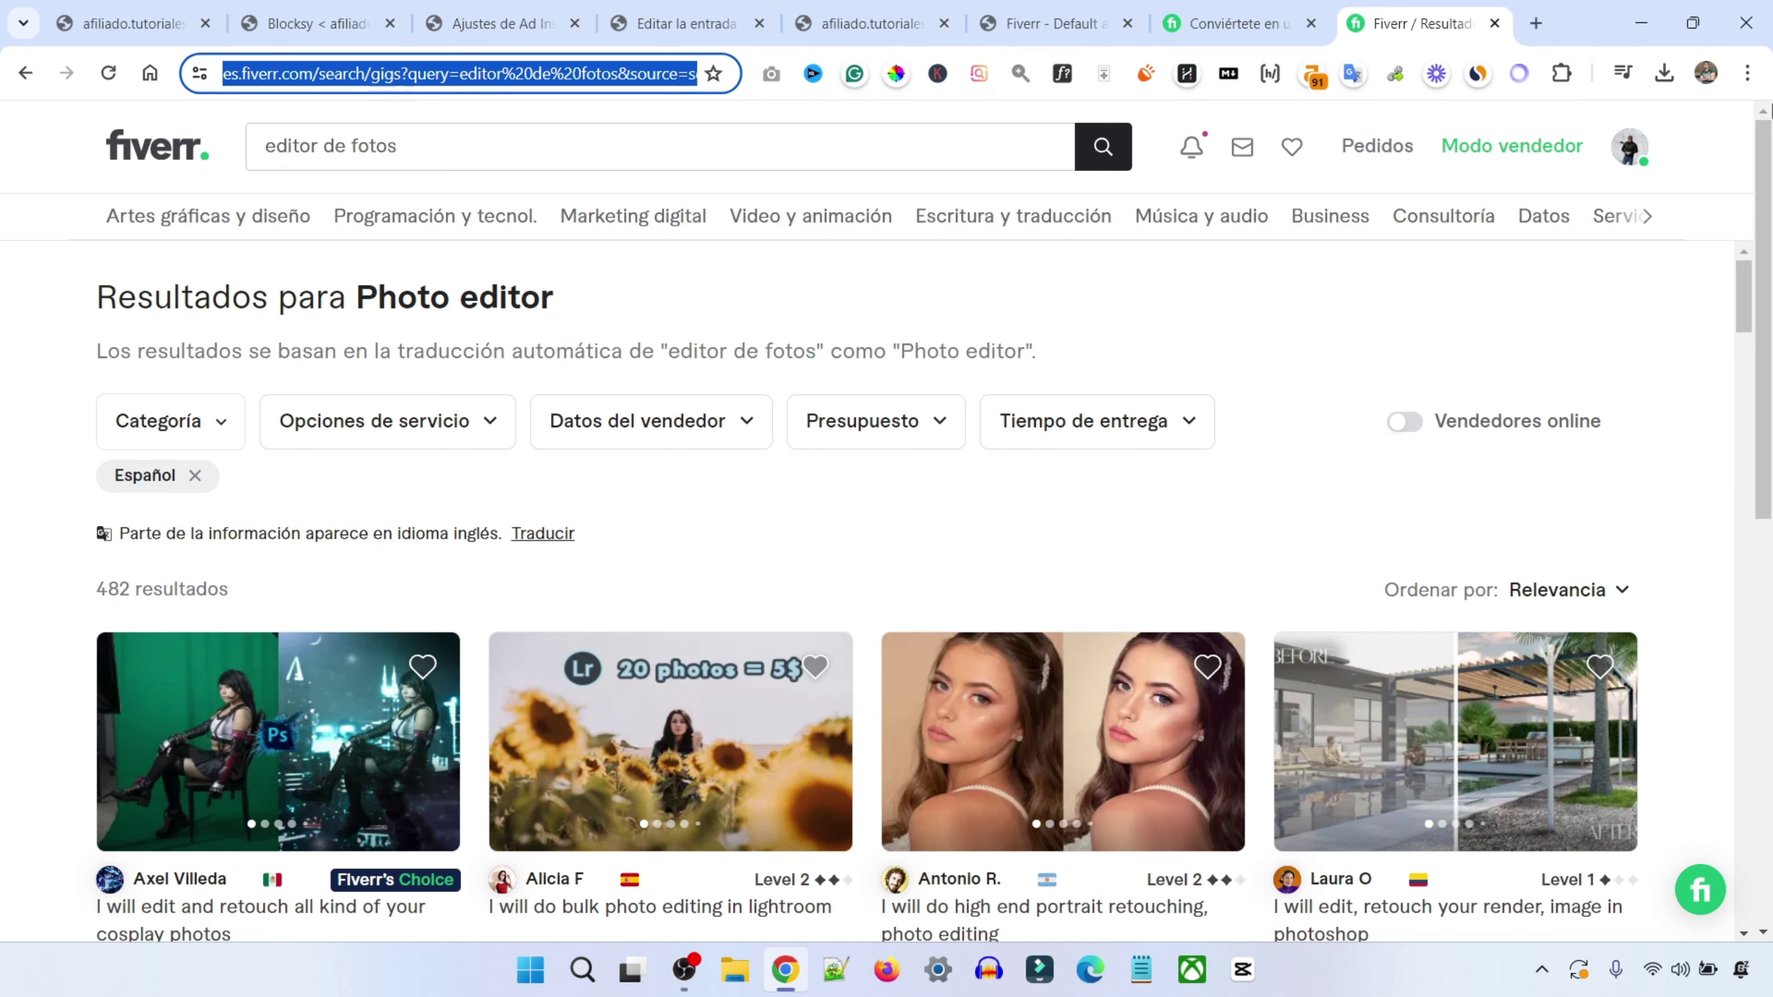
pyautogui.click(1047, 14)
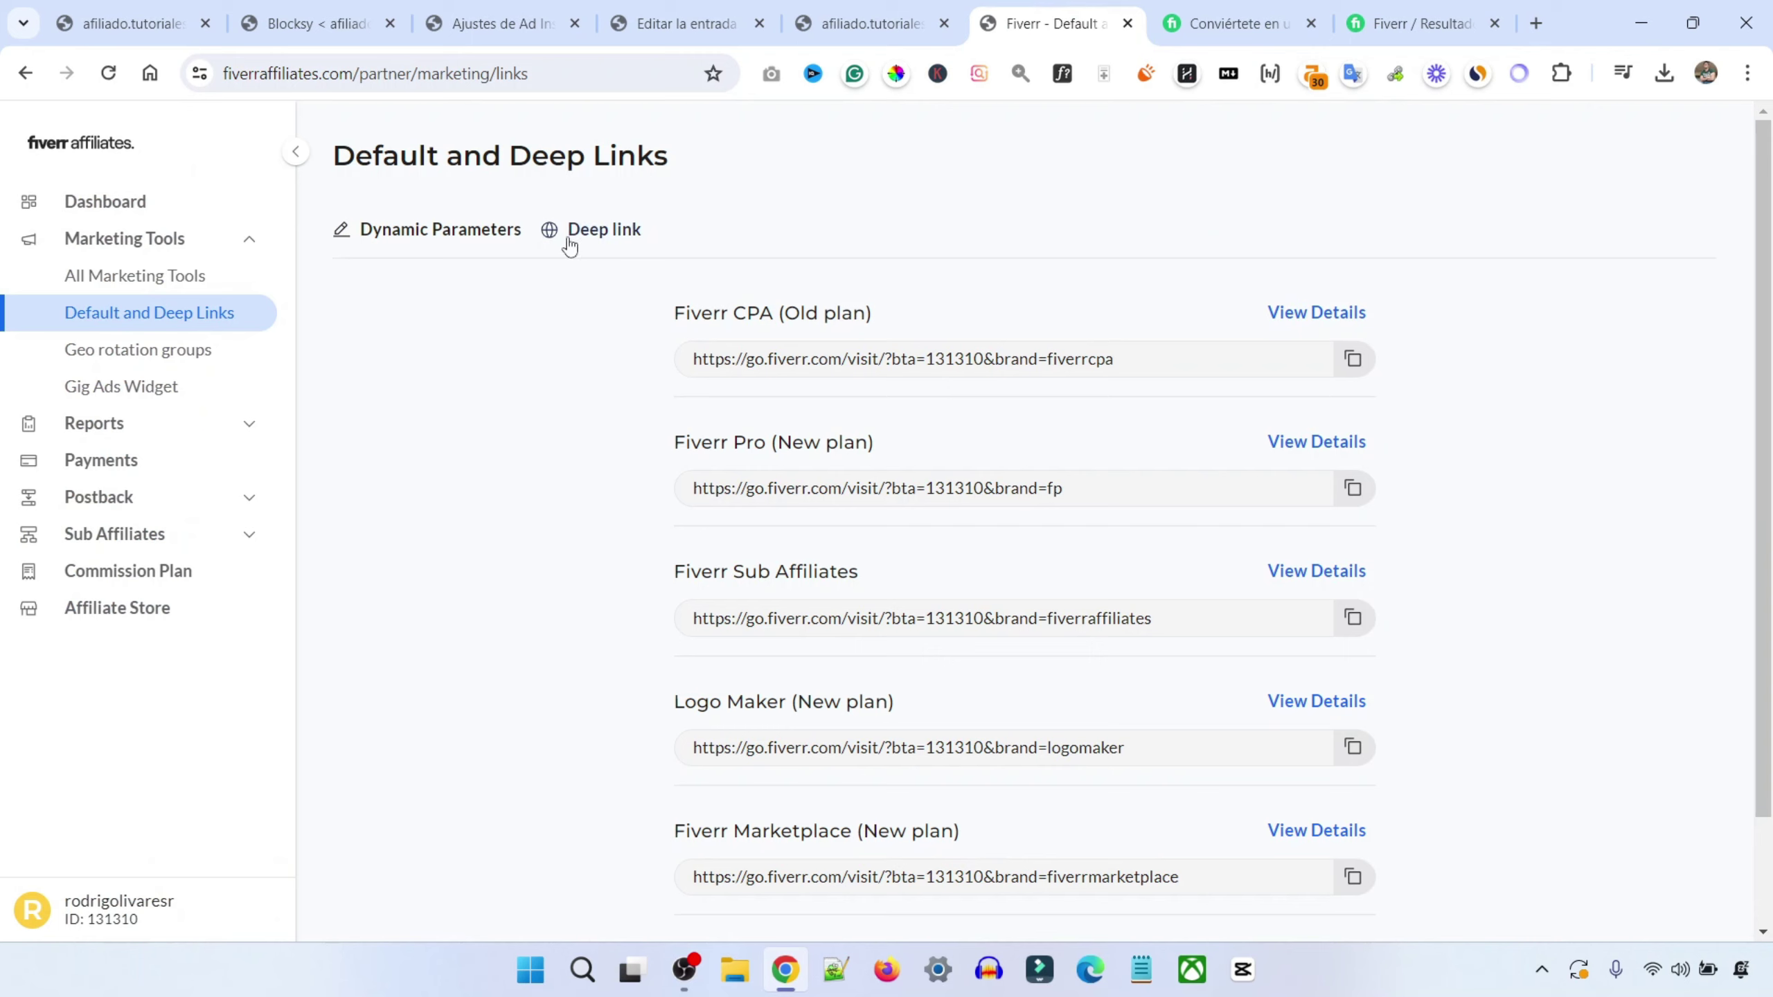
pyautogui.click(613, 232)
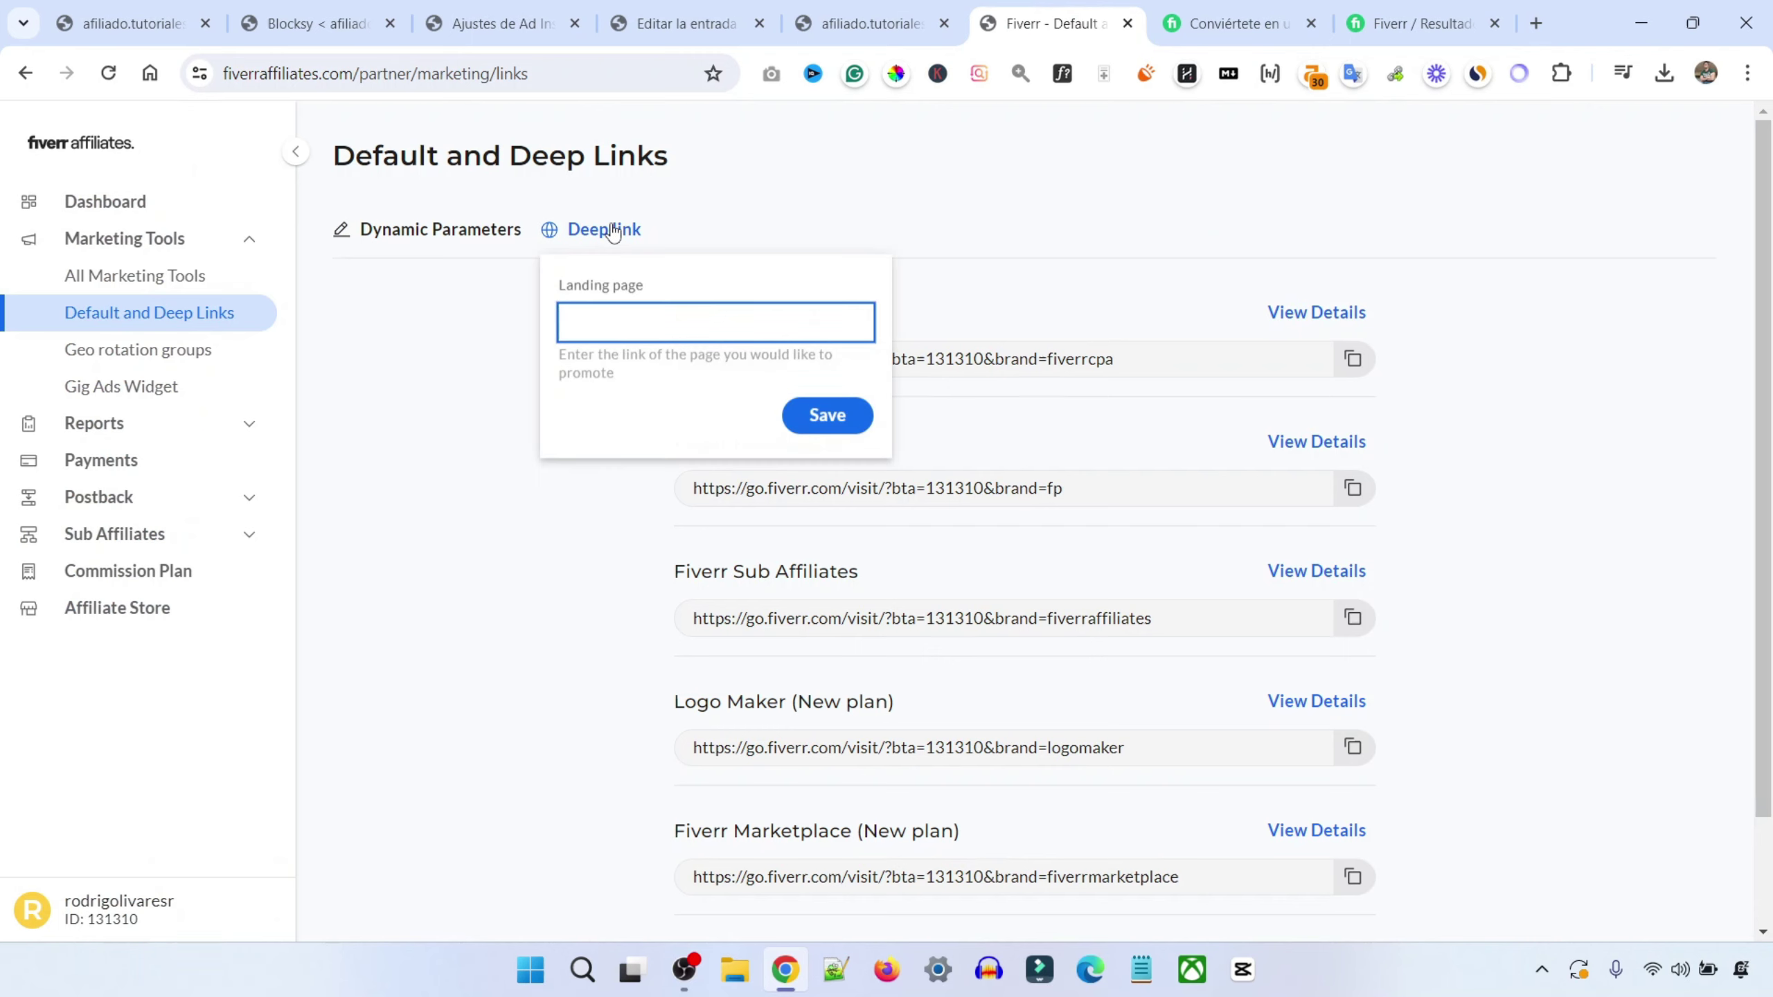
pyautogui.hotkey('ctrl', 'v')
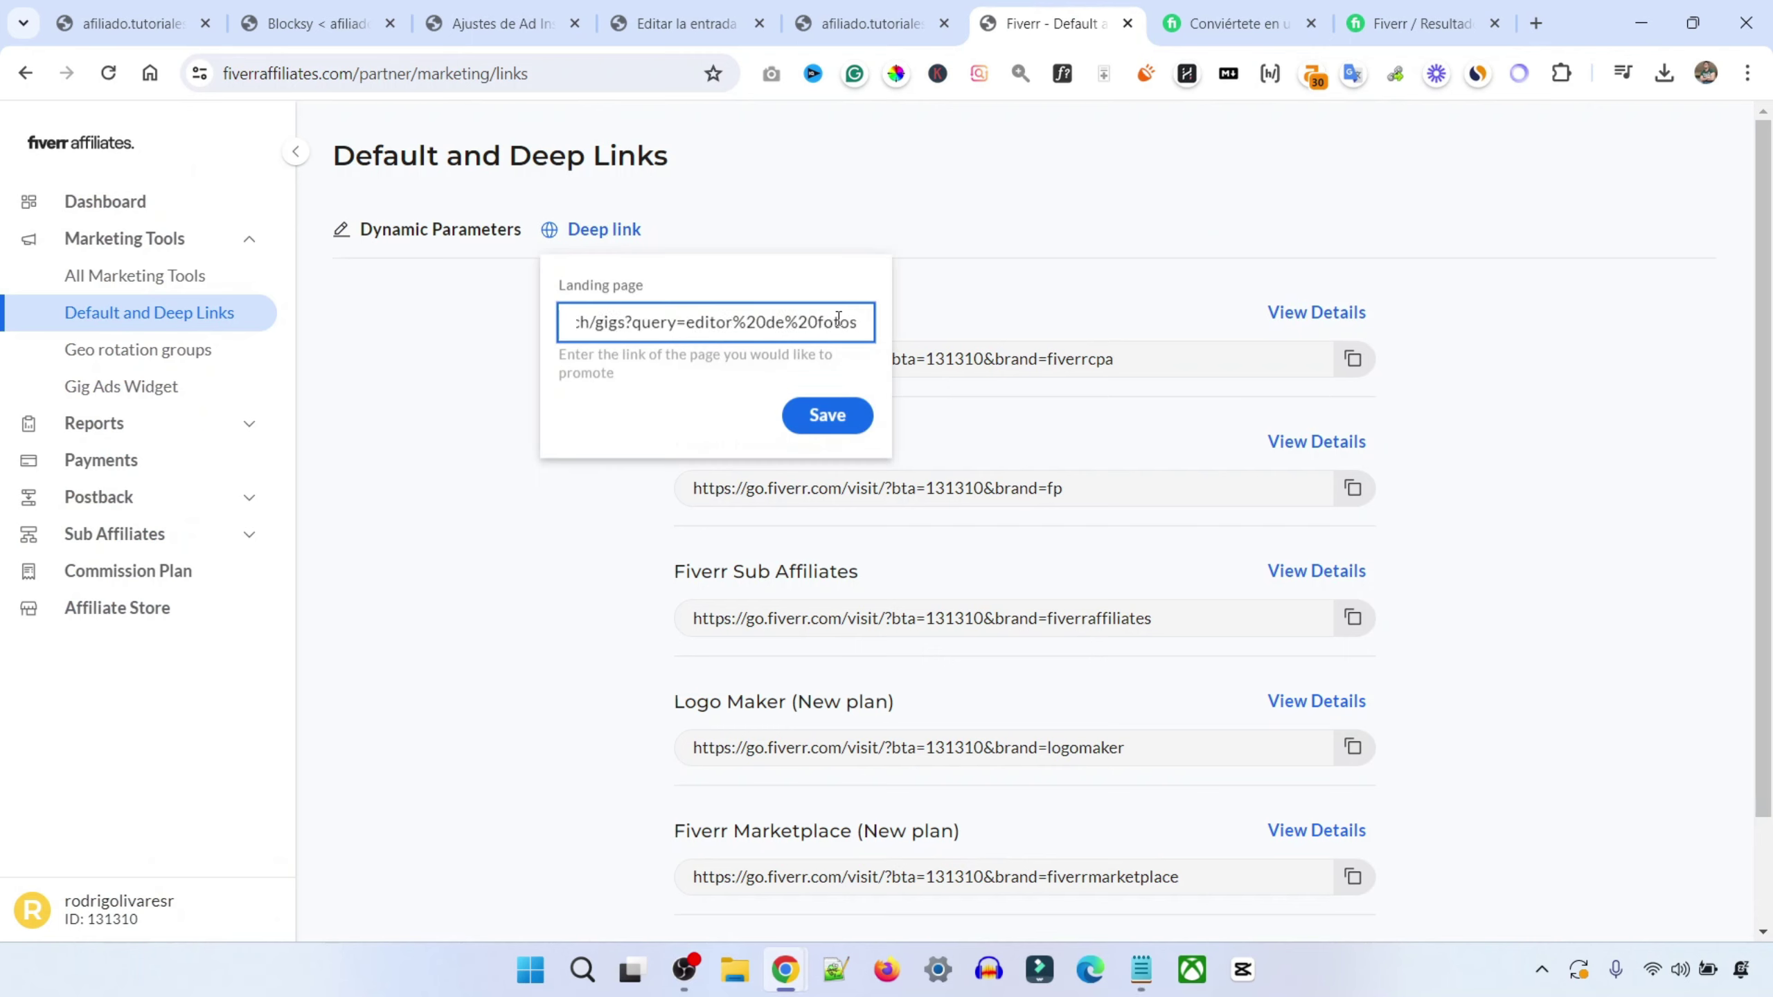
pyautogui.click(827, 417)
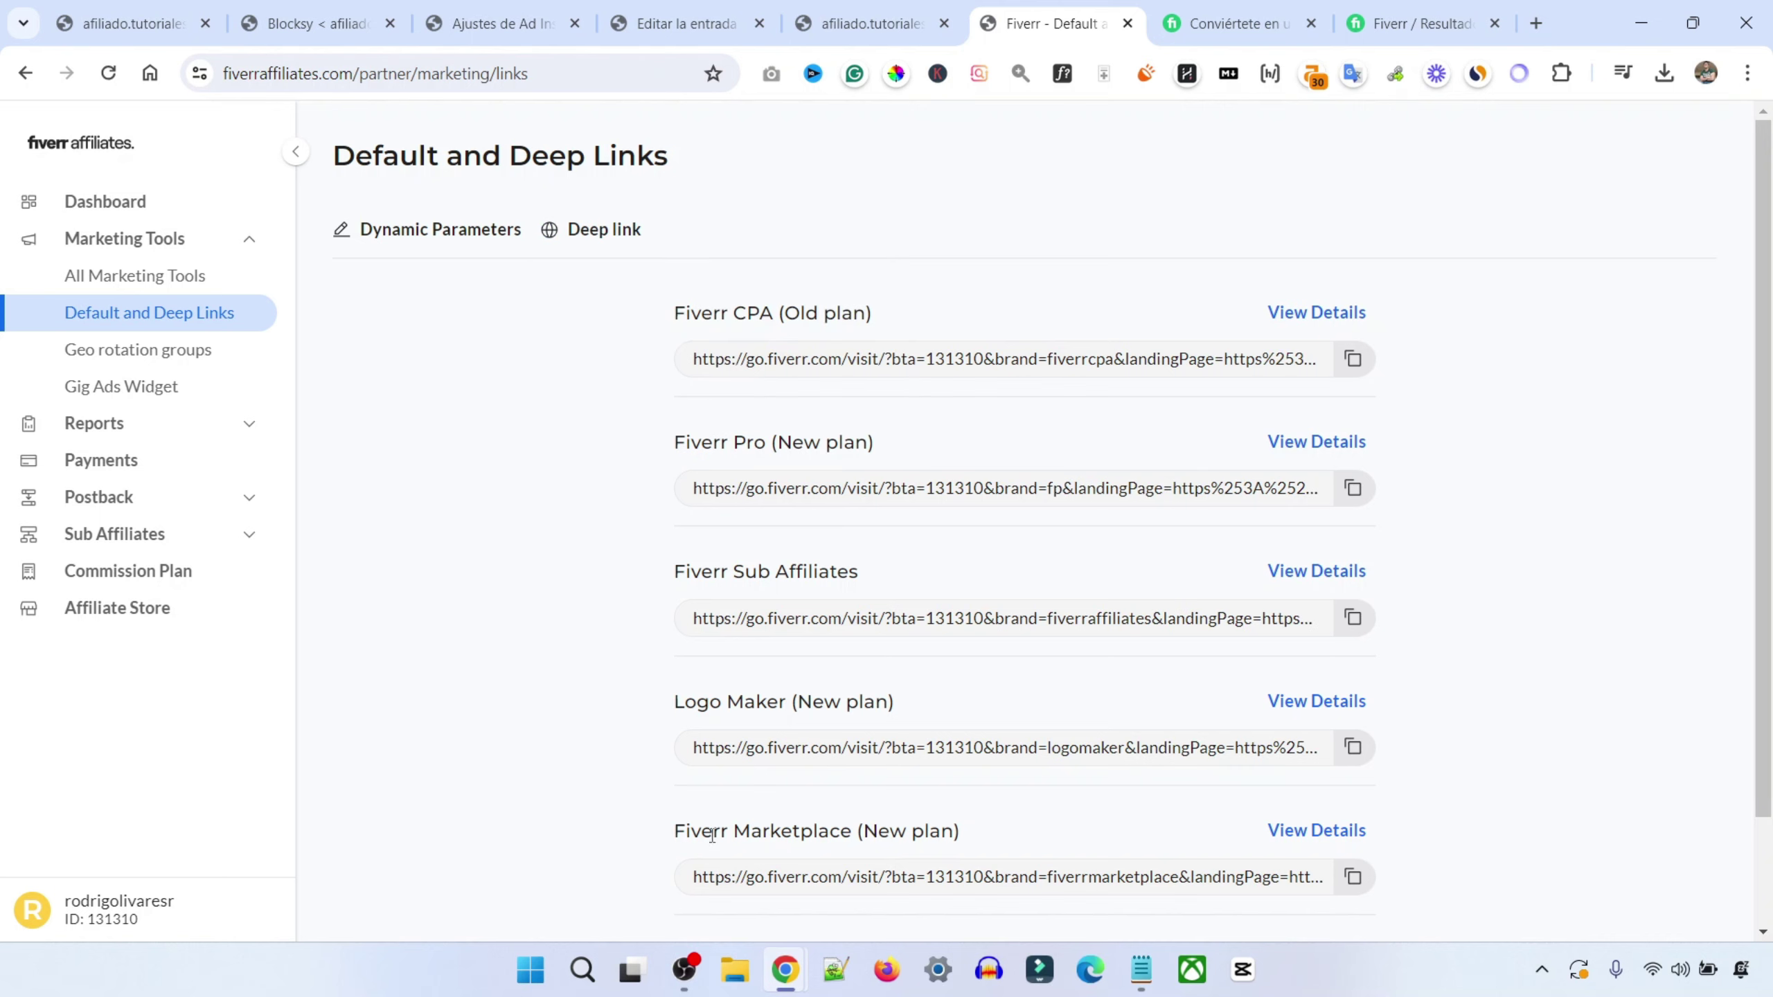
pyautogui.click(1354, 880)
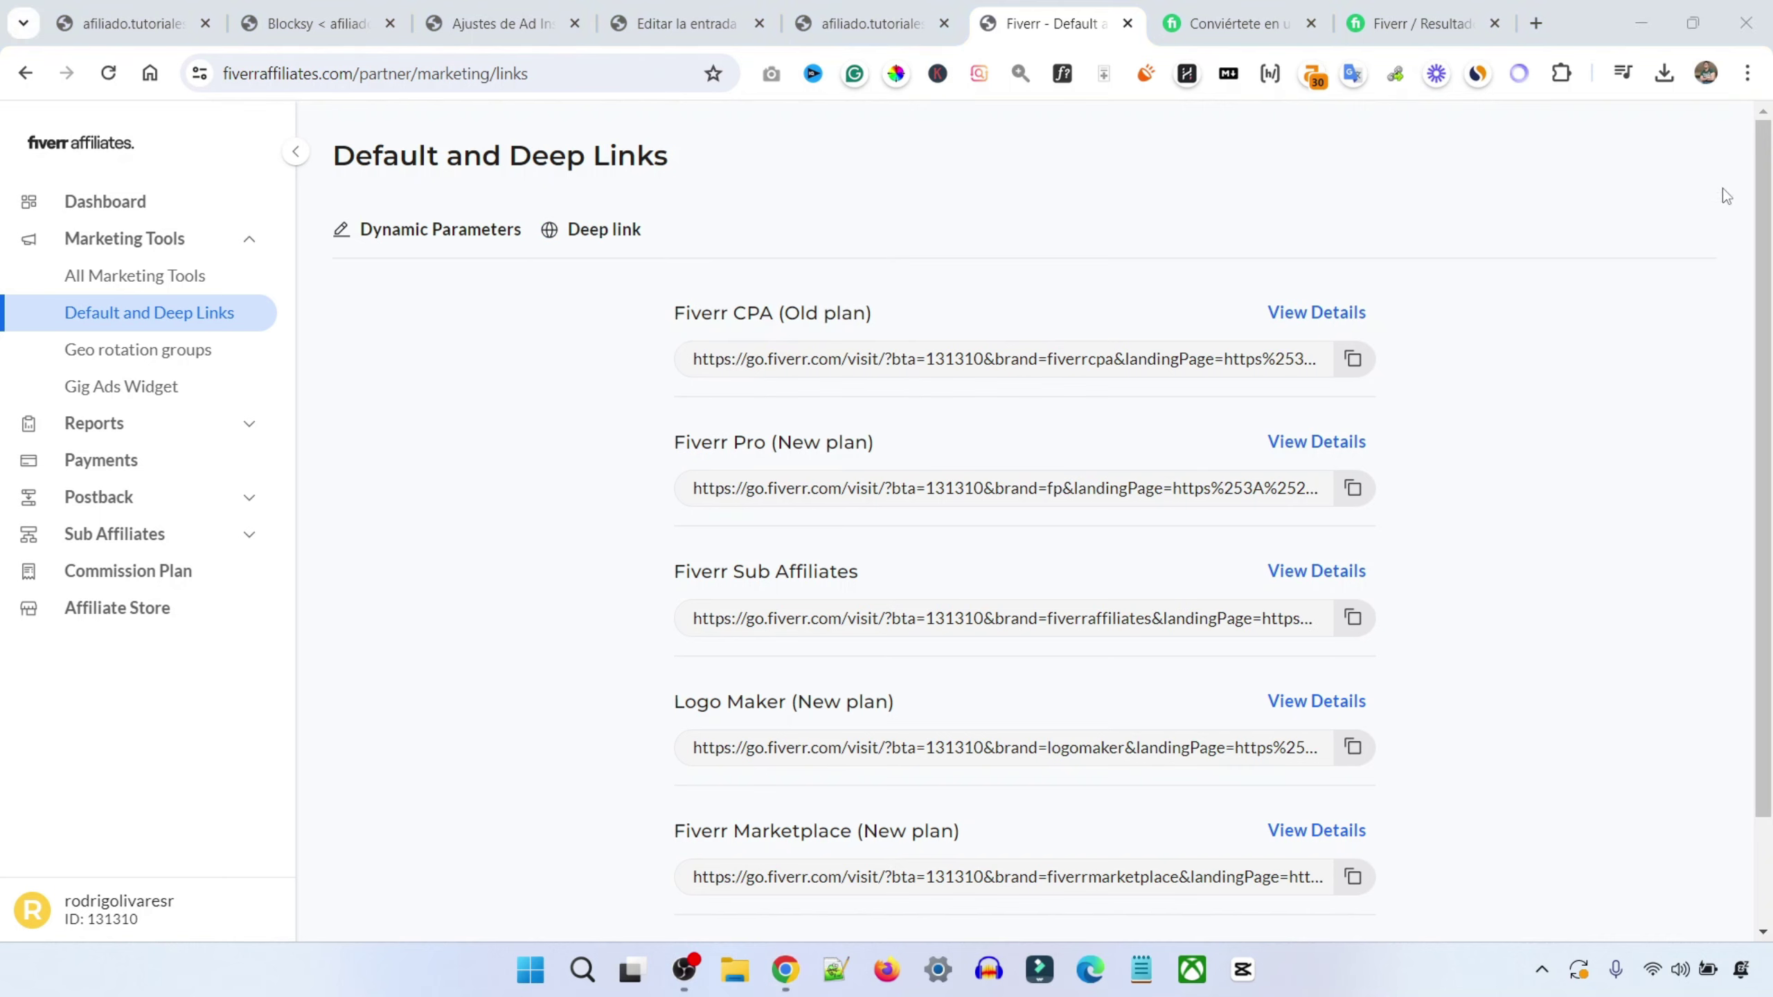
# Test the copied Fiverr Marketplace deep link in an incognito window and dismiss the account sign-up dialog
pyautogui.click(1749, 73)
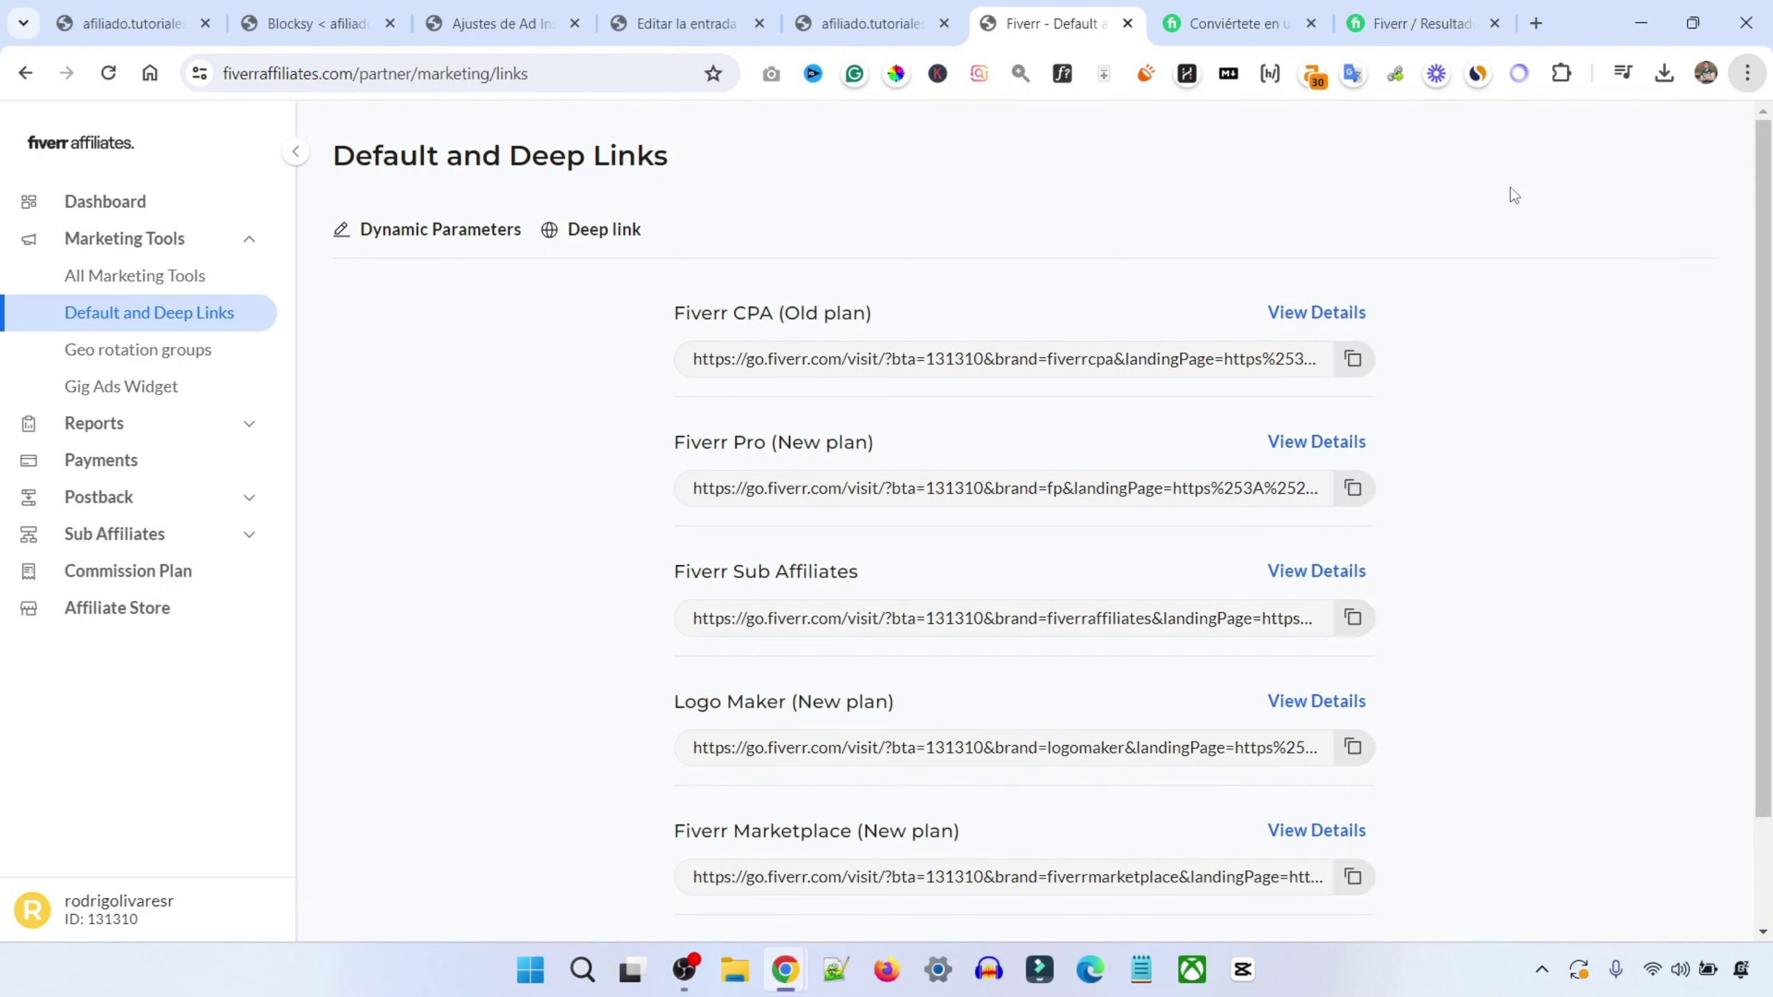
pyautogui.click(1513, 189)
pyautogui.hotkey('ctrl', 'v')
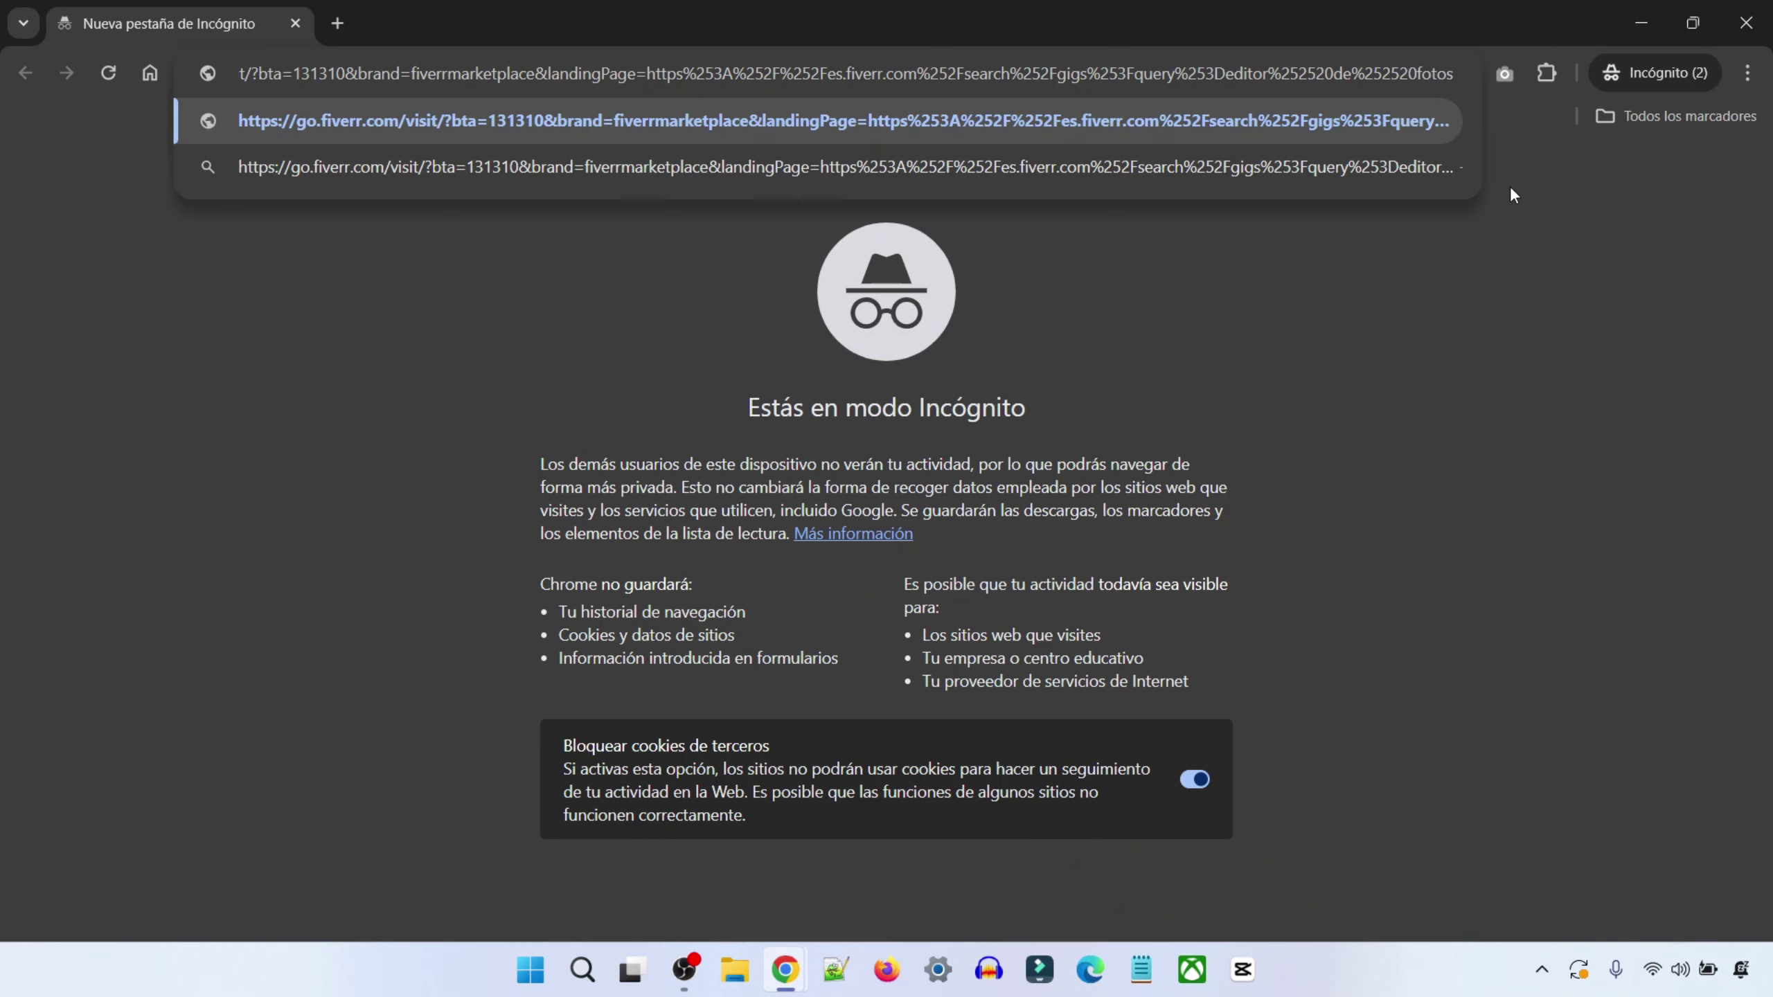
pyautogui.press('Return')
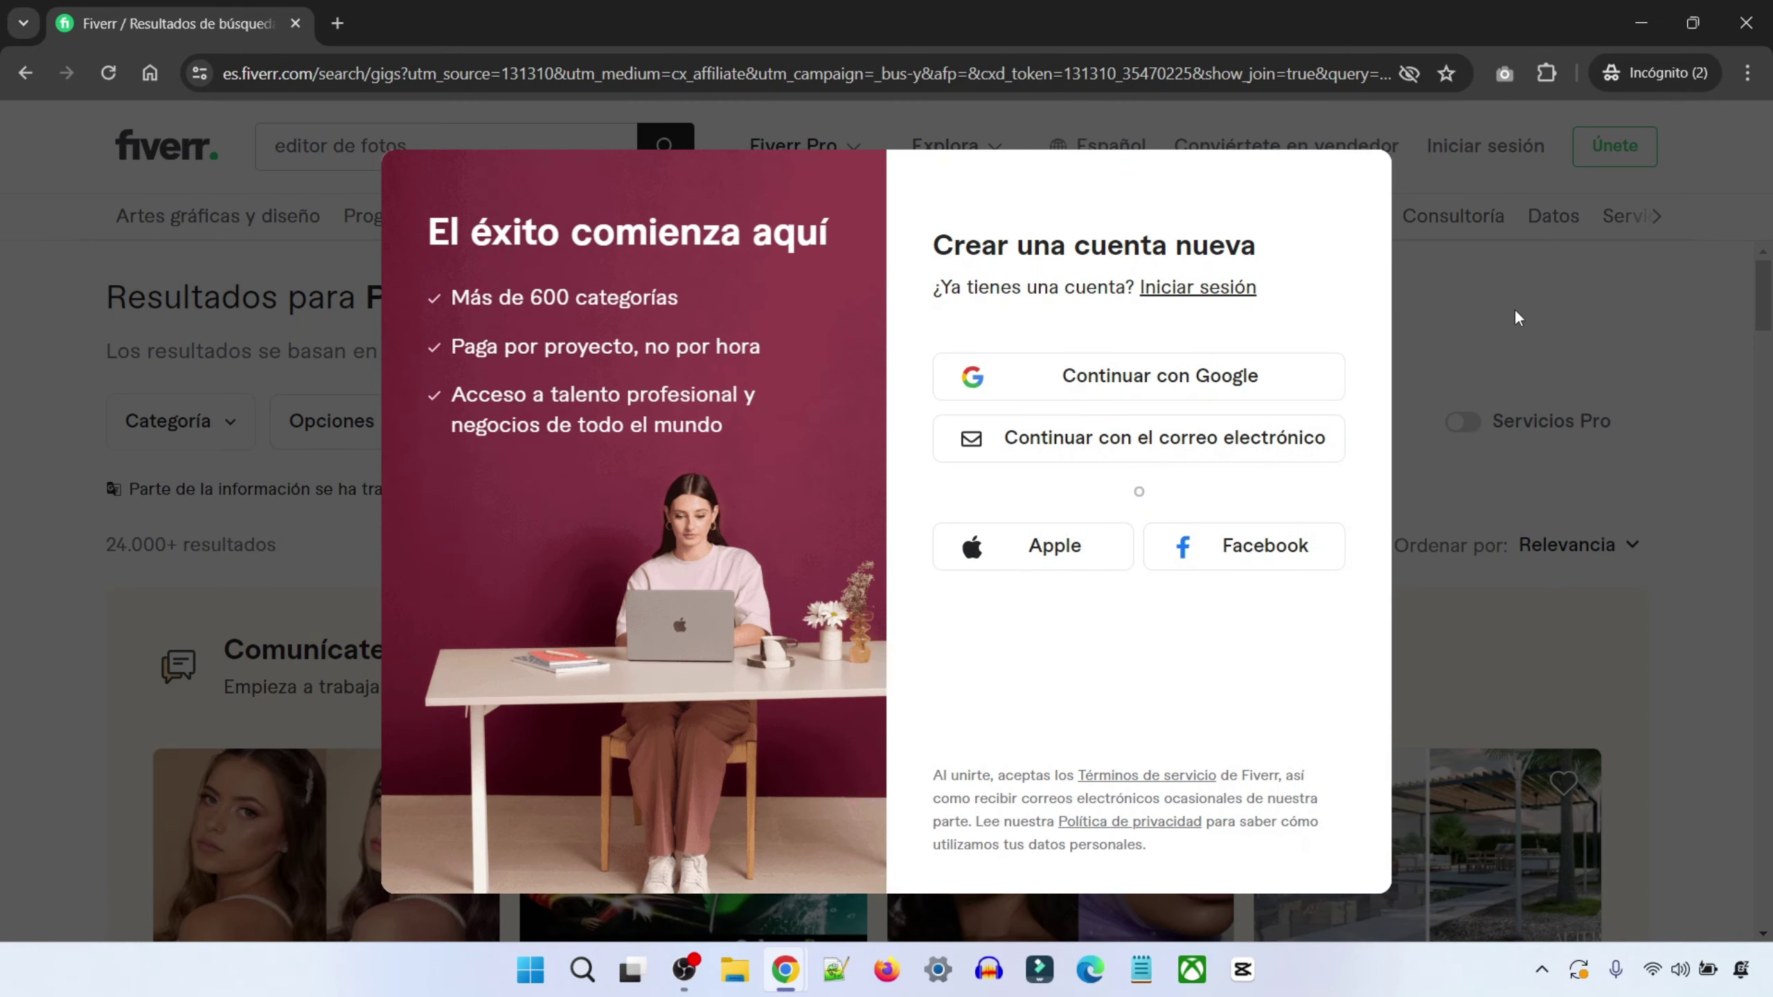
pyautogui.click(1517, 313)
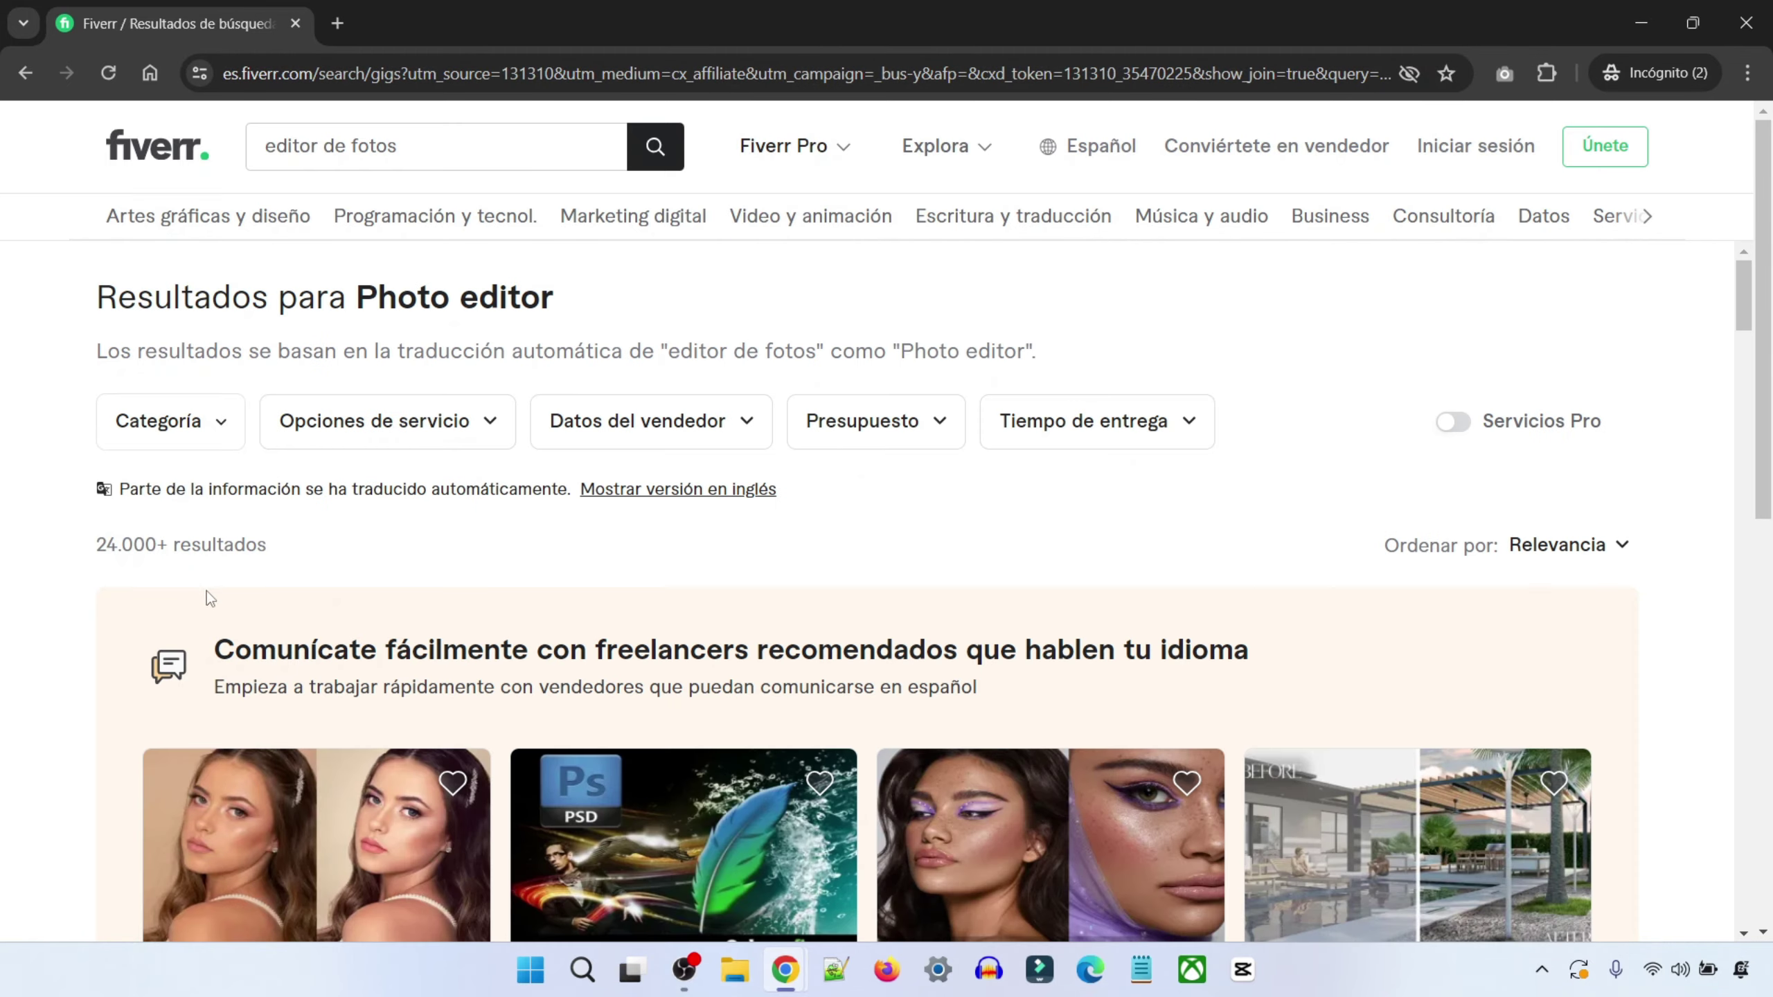
# View the Premium package of the gig "Haré edición de fotografías profesional y eliminación de fondo en Photoshop" and close the incognito window
pyautogui.moveTo(1744, 325); pyautogui.dragTo(1750, 441)
pyautogui.scroll(8, 916, 655)
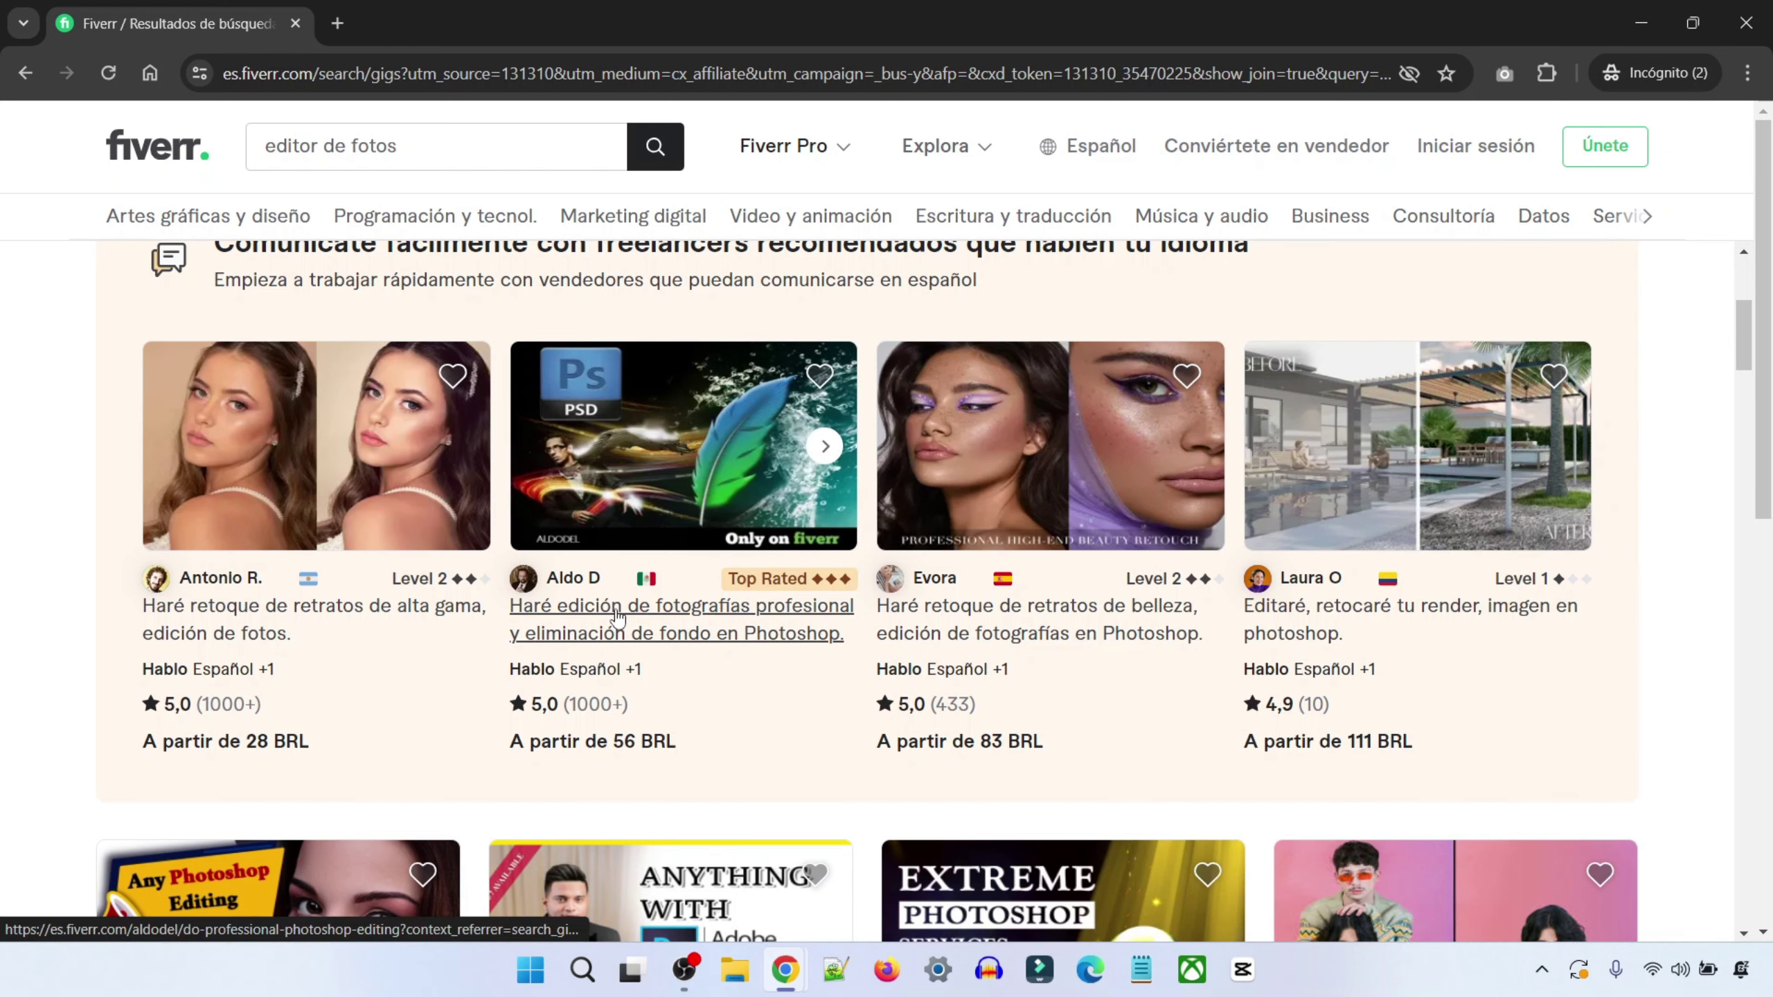
pyautogui.click(613, 613)
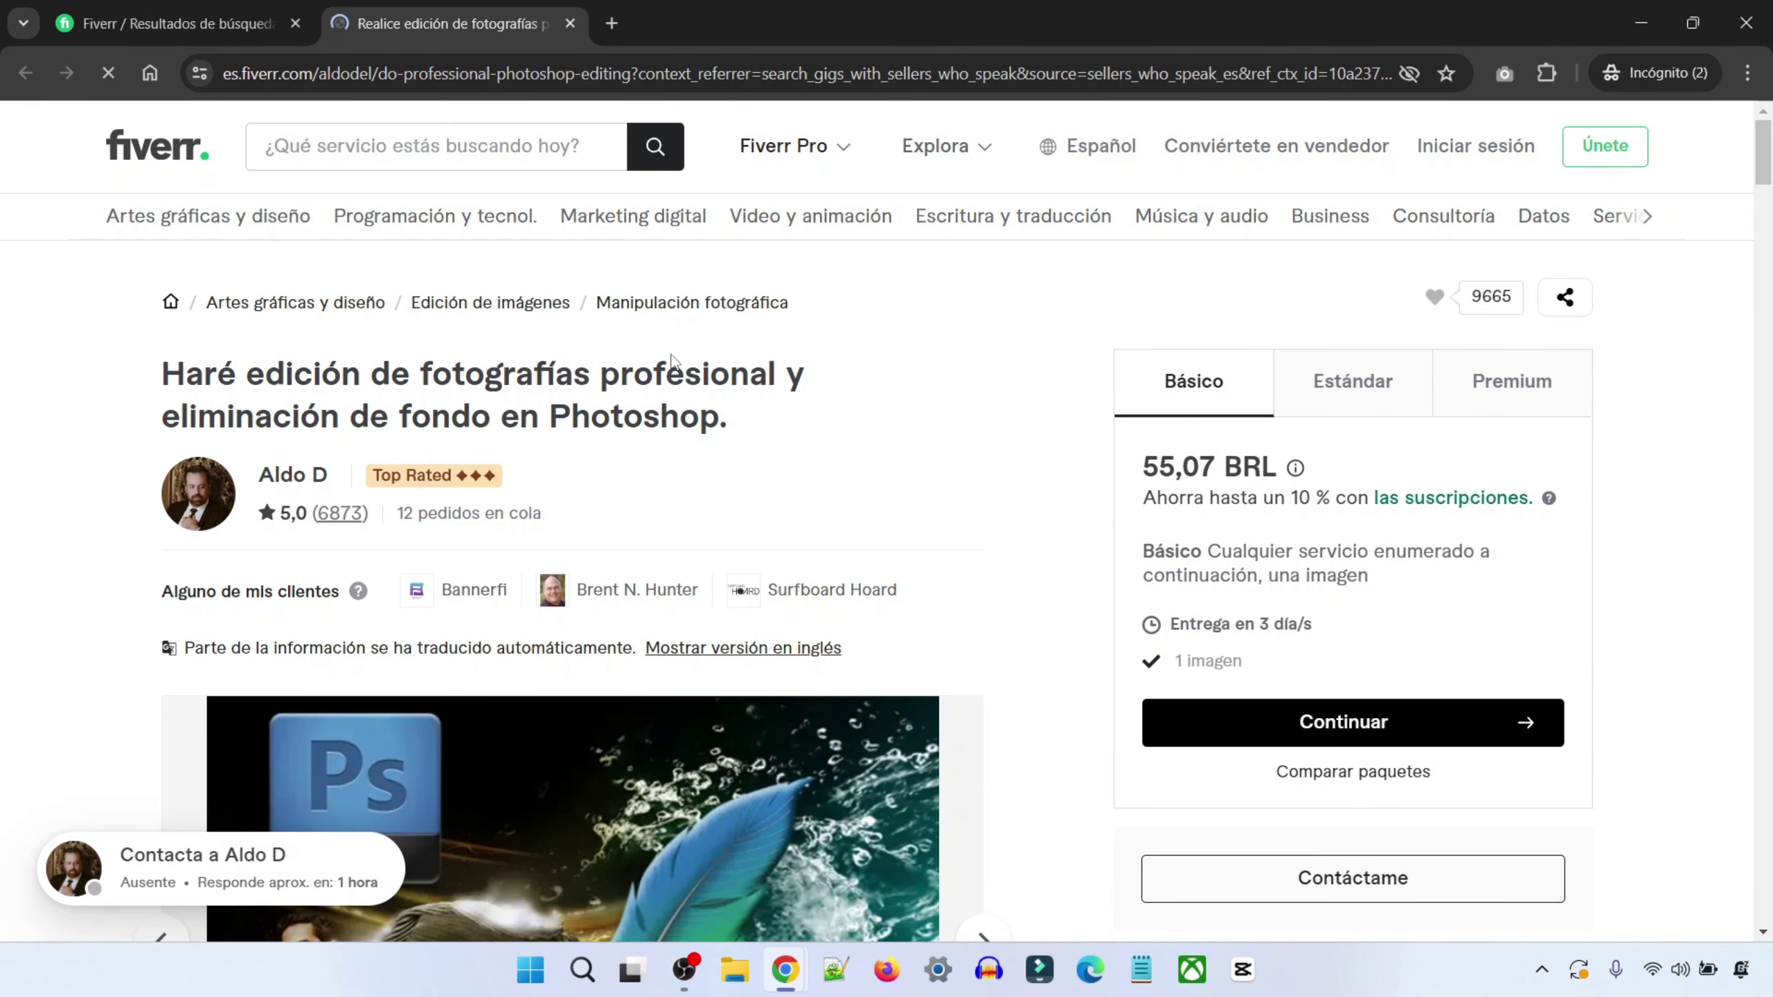
pyautogui.click(1479, 381)
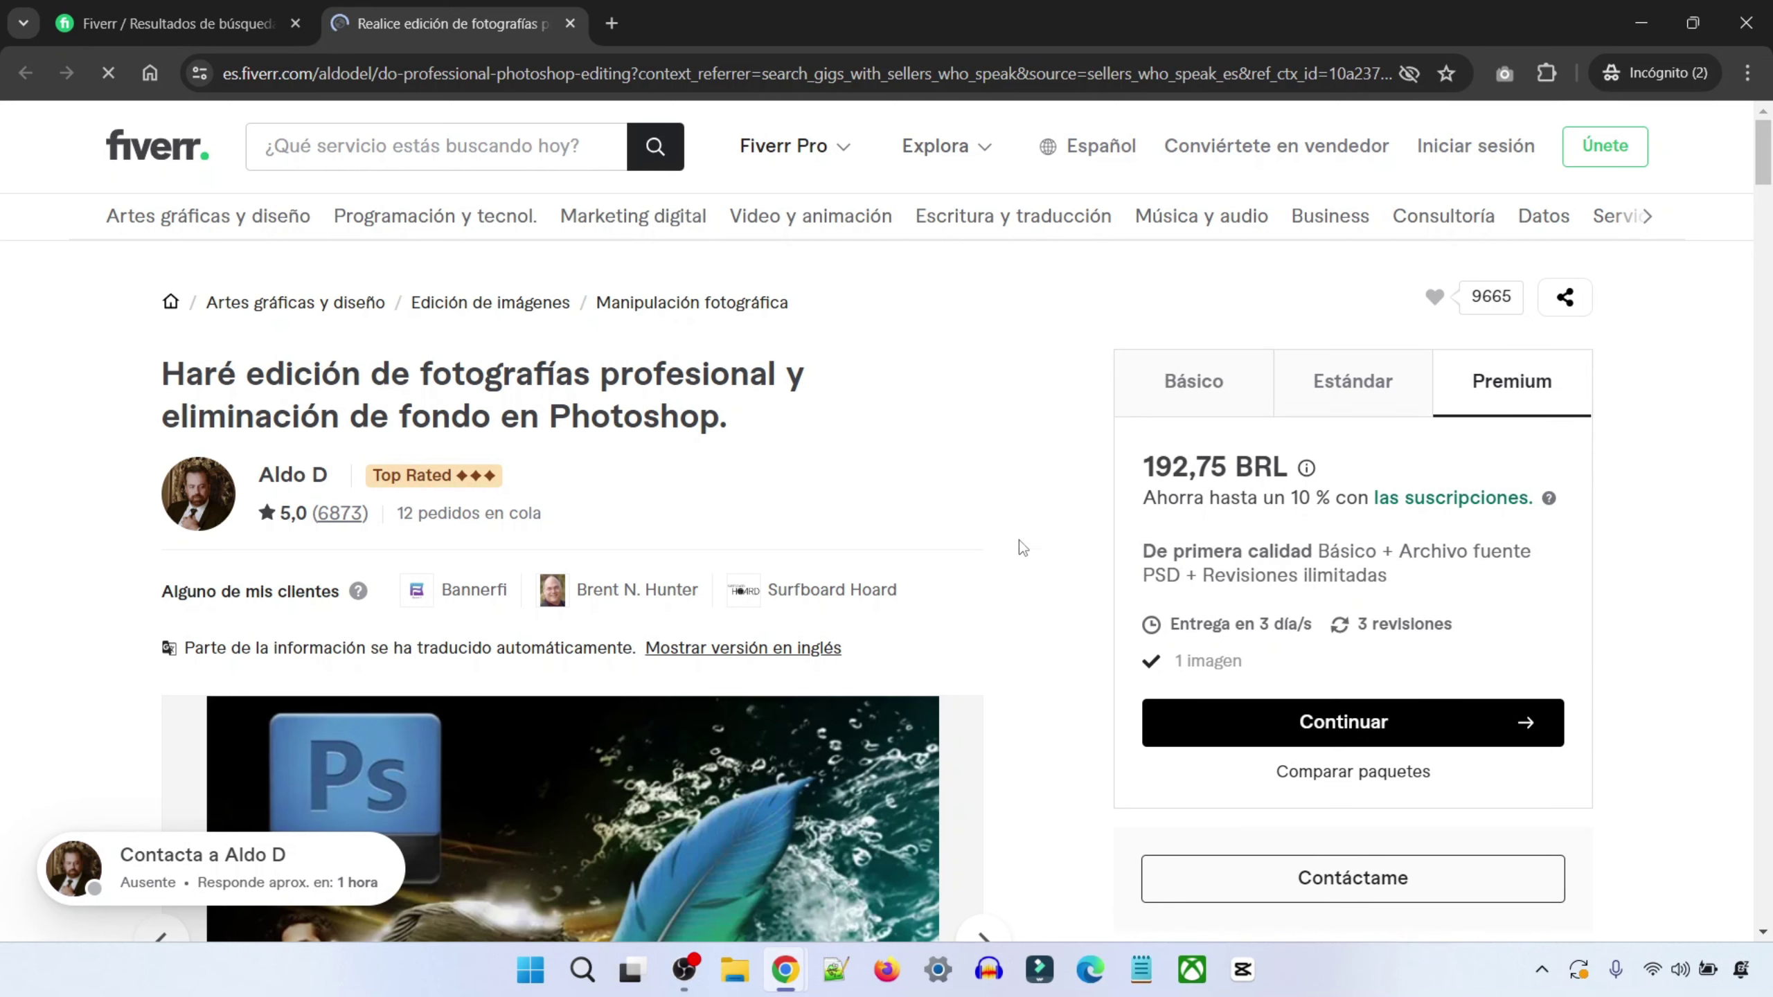
pyautogui.click(1748, 21)
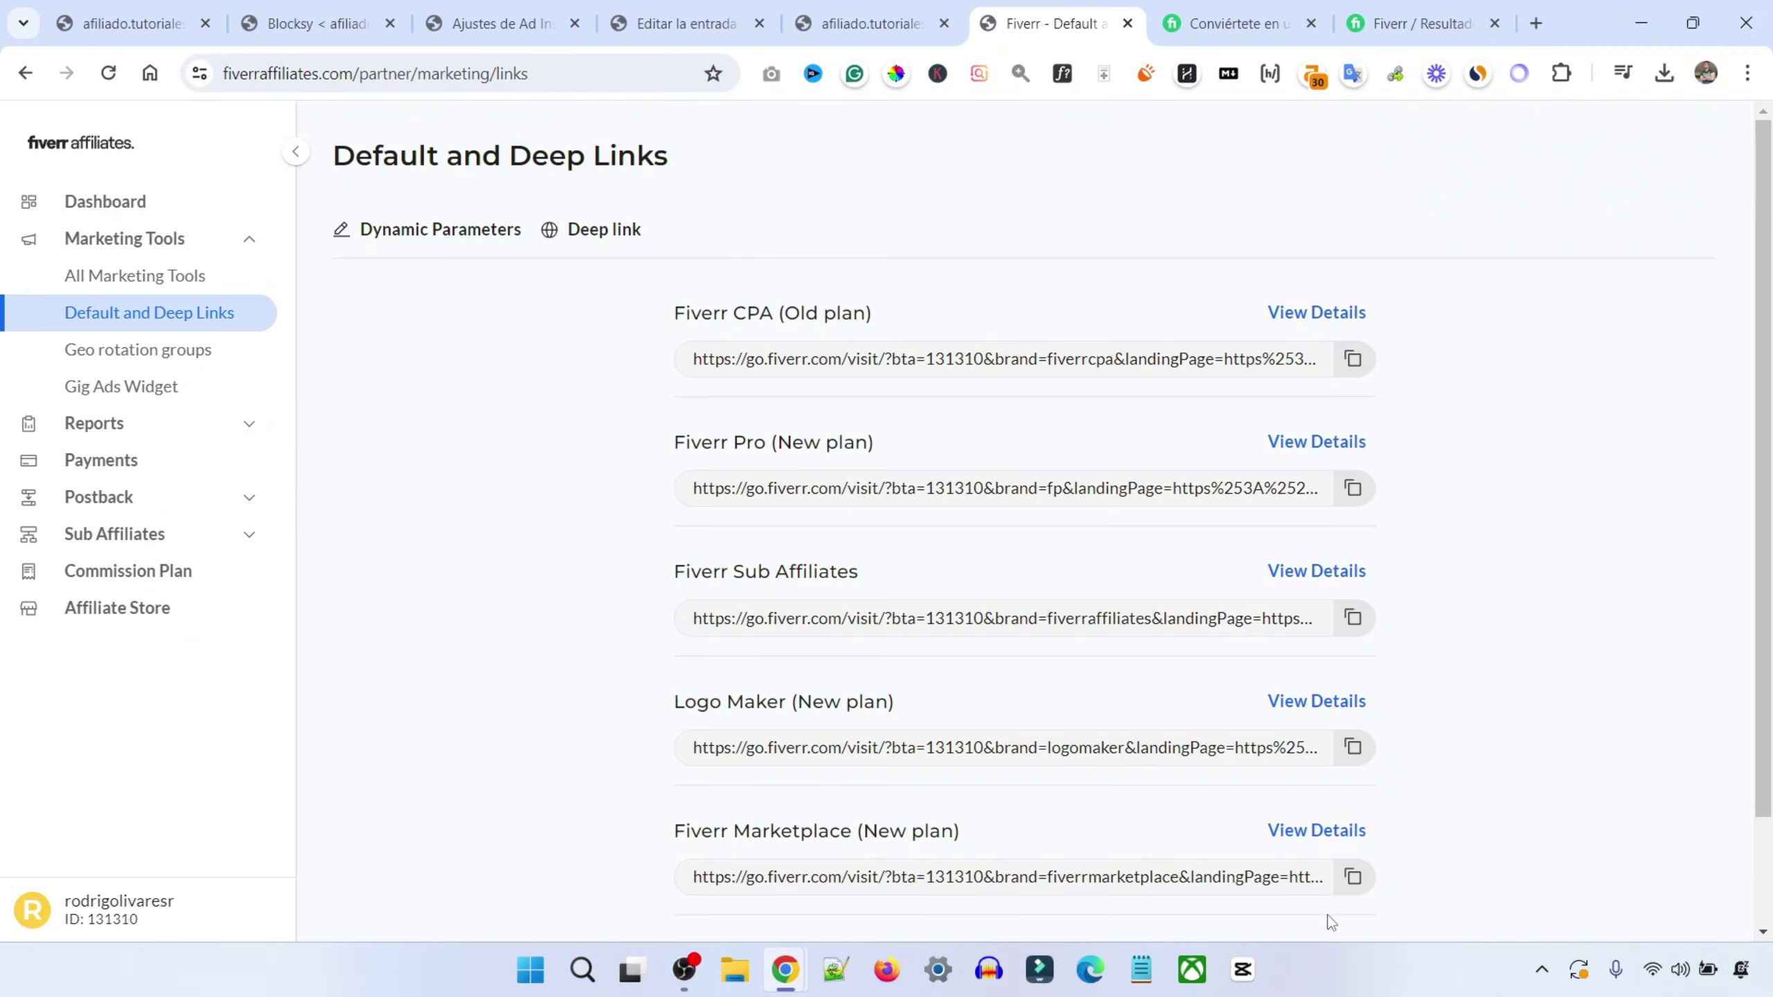
# Copy the Fiverr Marketplace deep link again and insert it in a new paragraph above "Aspectos clave" in the photo editor post
pyautogui.click(1355, 889)
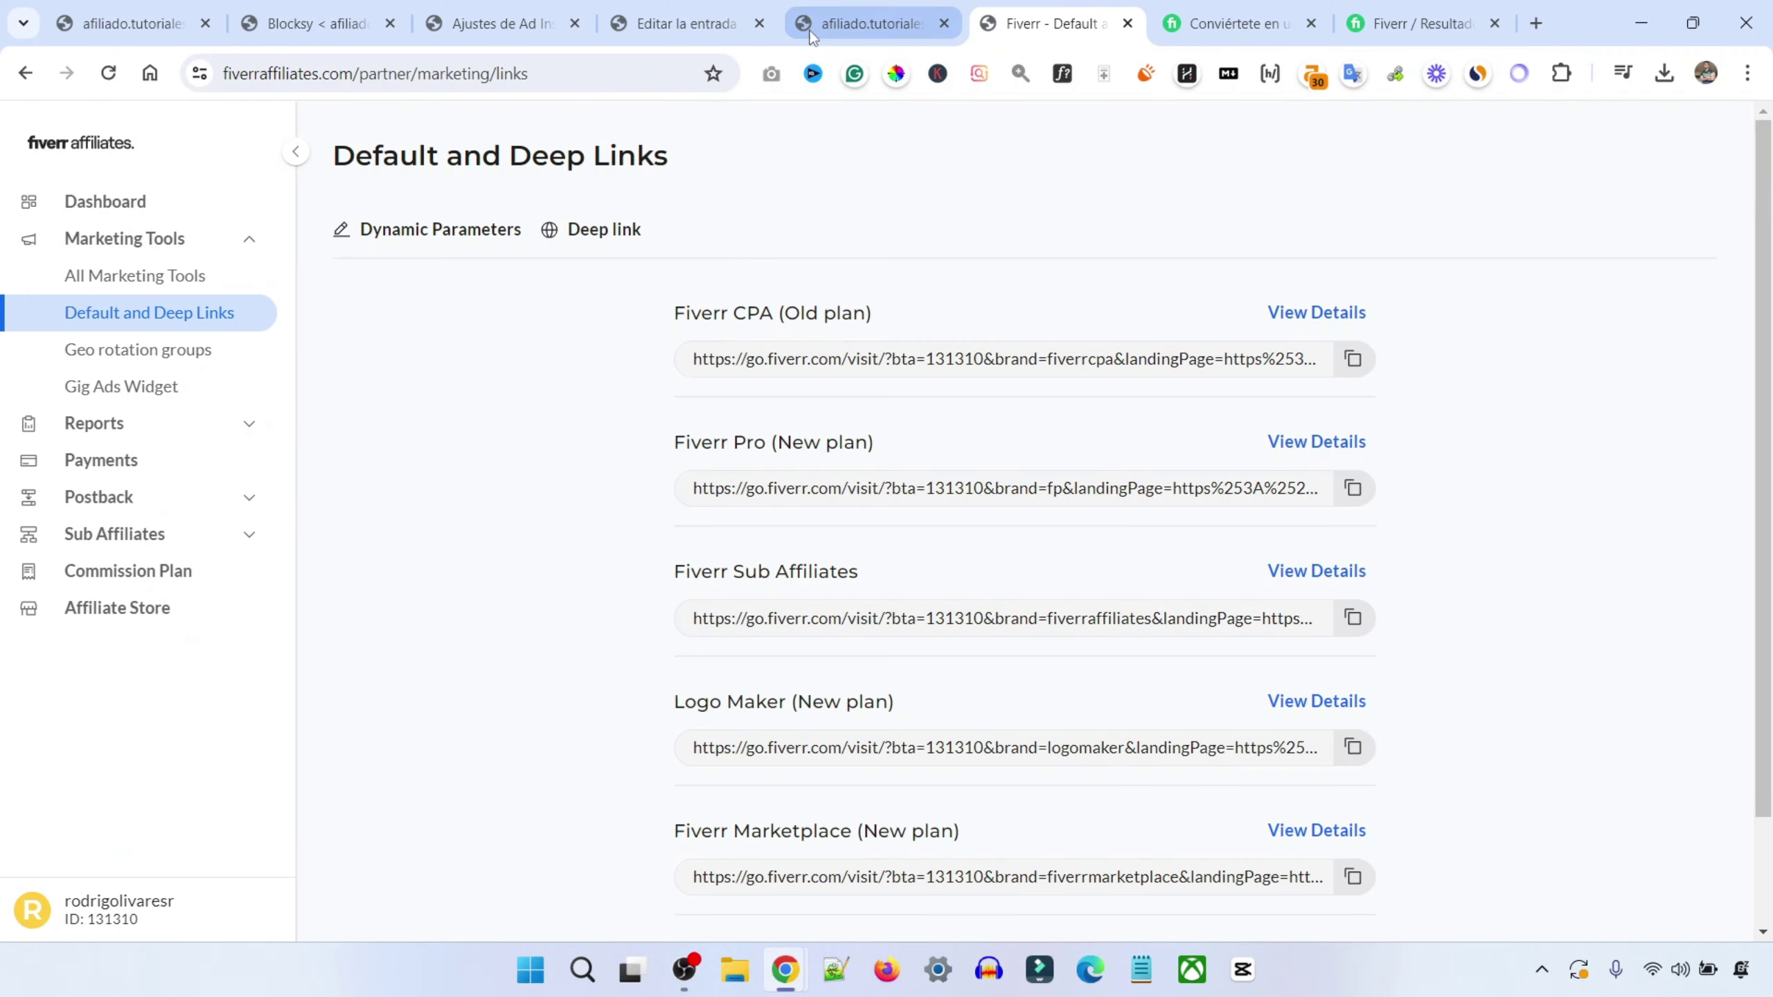
pyautogui.click(681, 10)
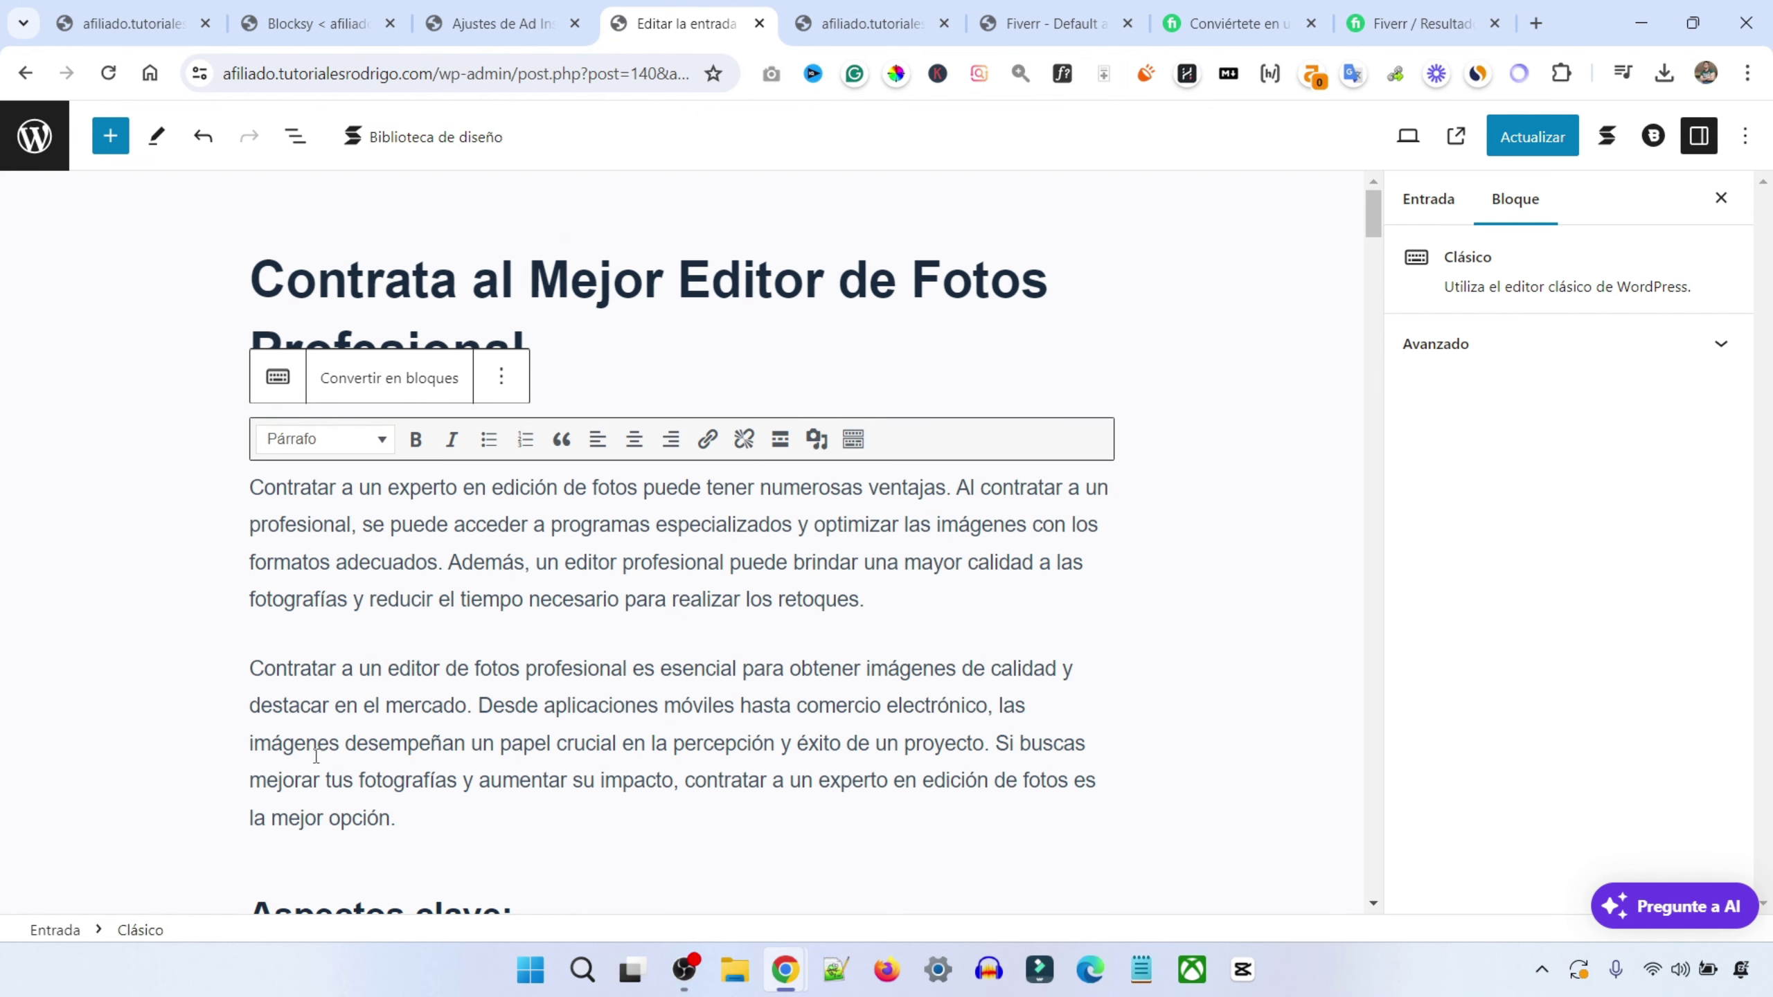
pyautogui.press('Return')
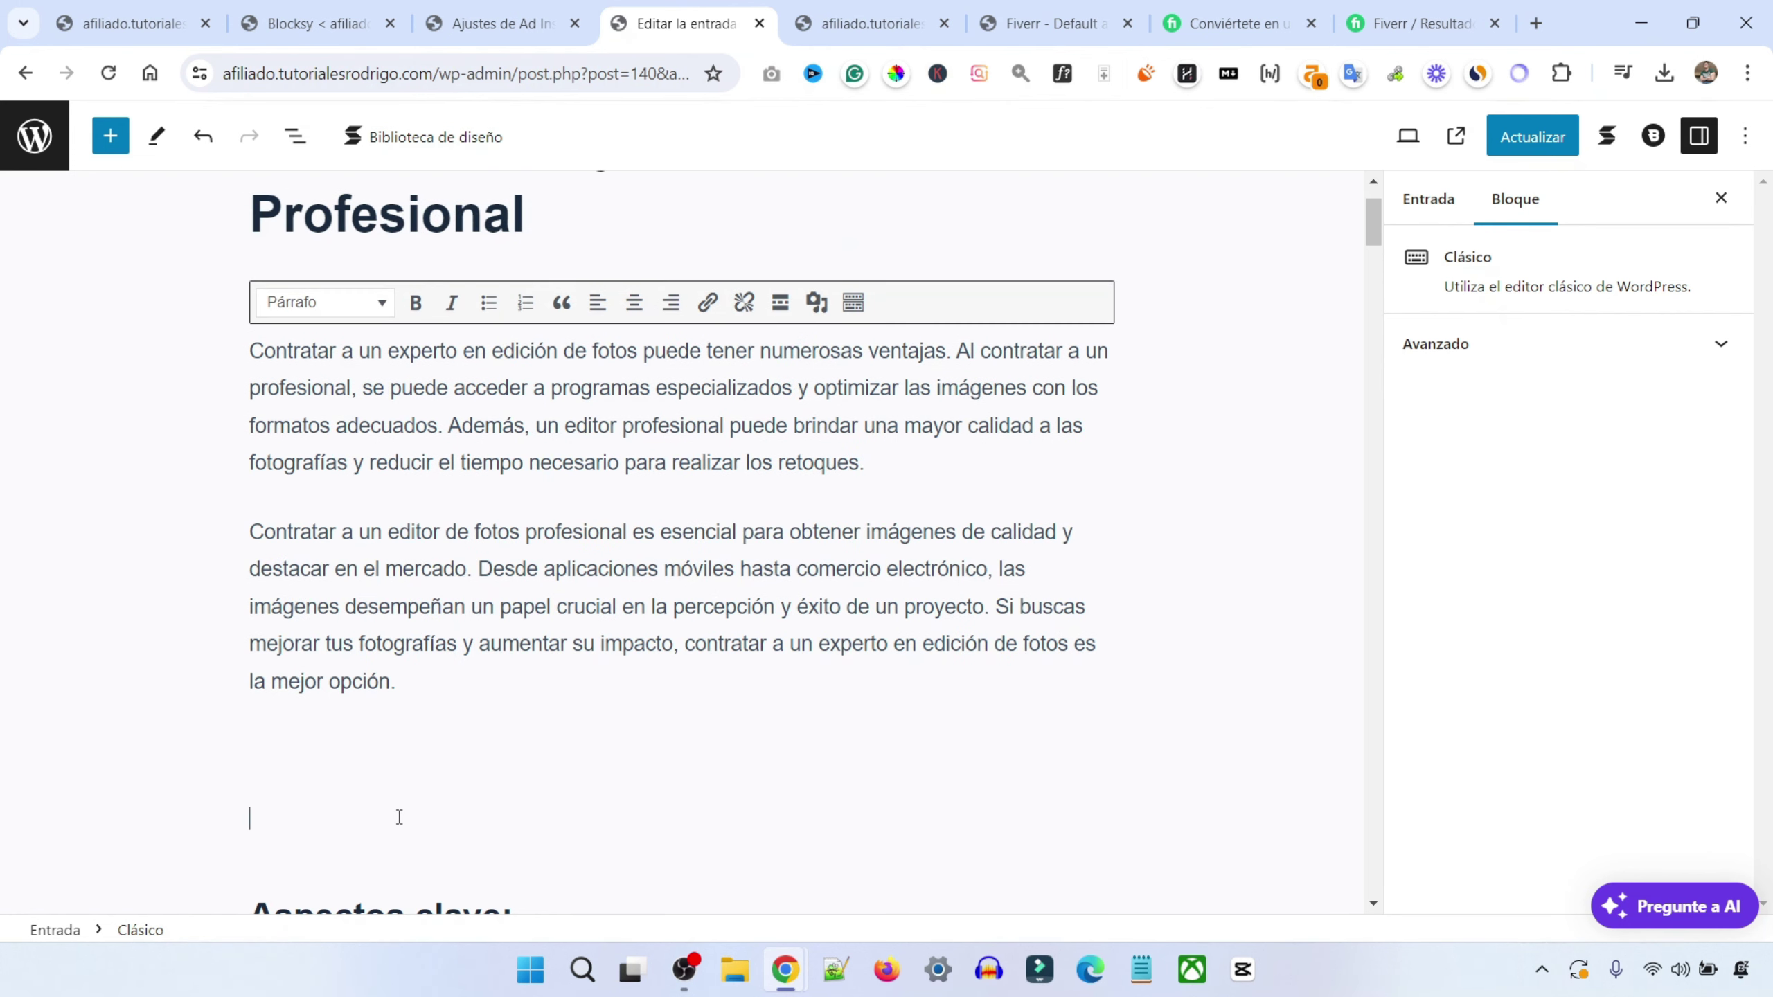
pyautogui.scroll(1, 400, 817)
pyautogui.click(707, 373)
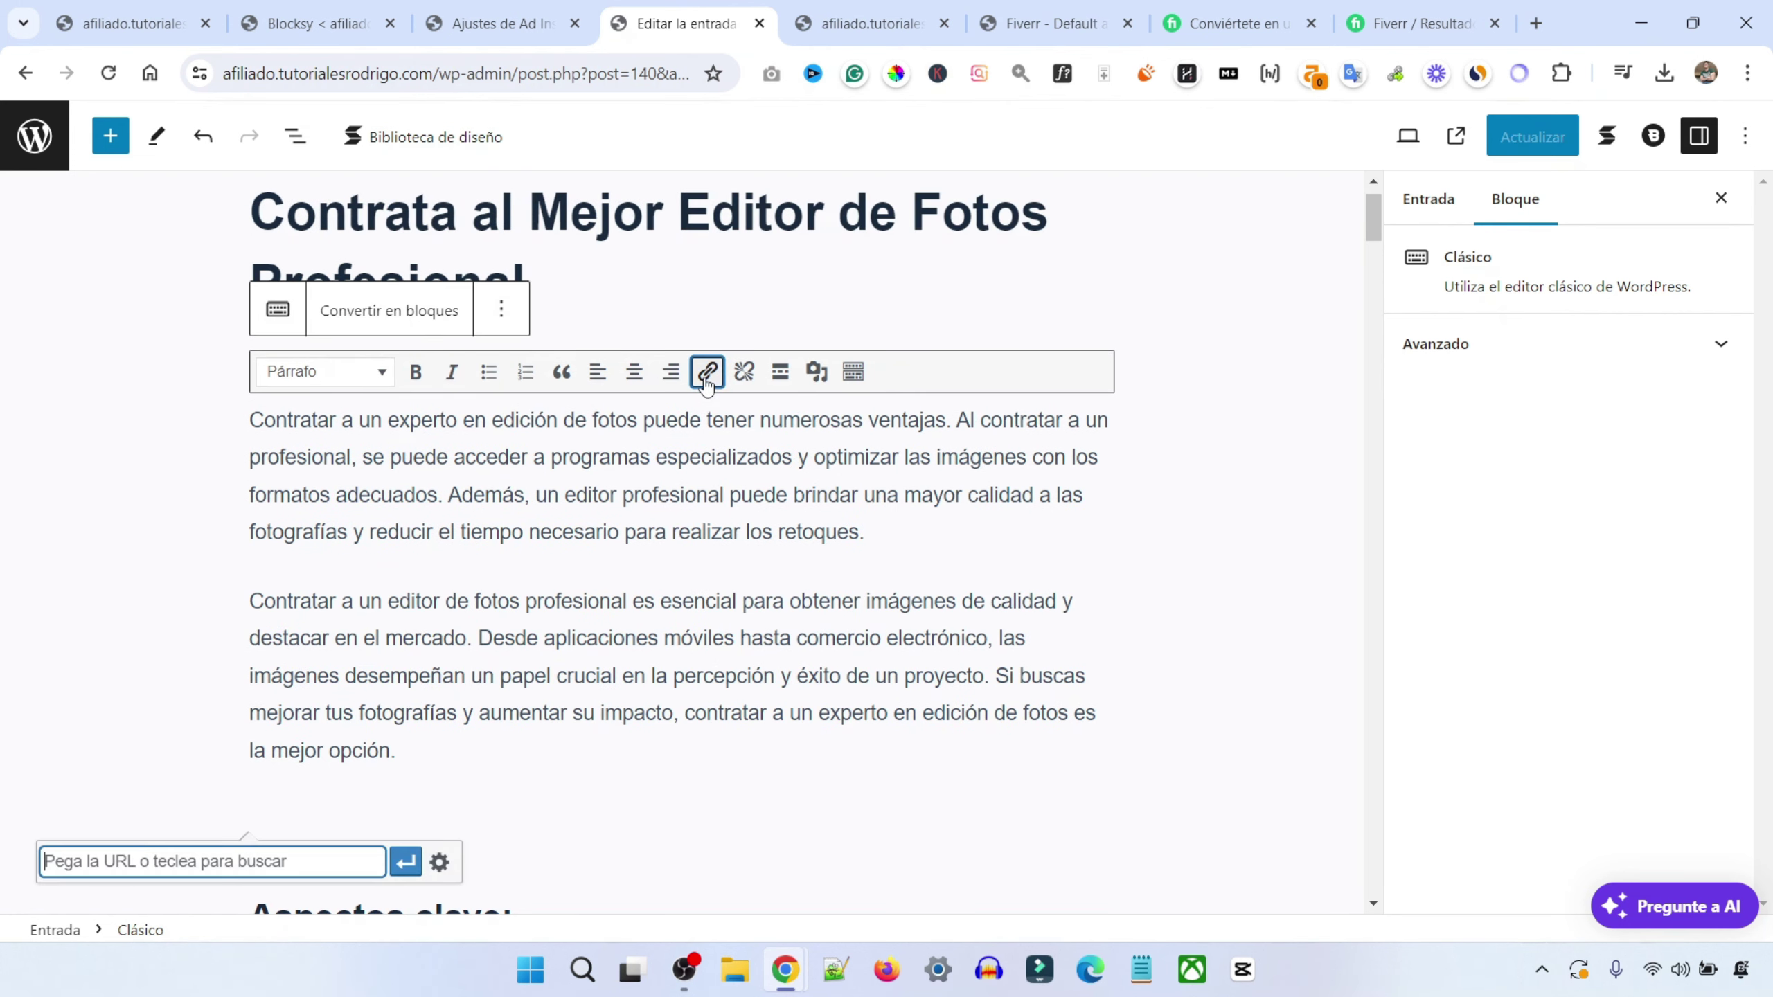
pyautogui.hotkey('ctrl', 'v')
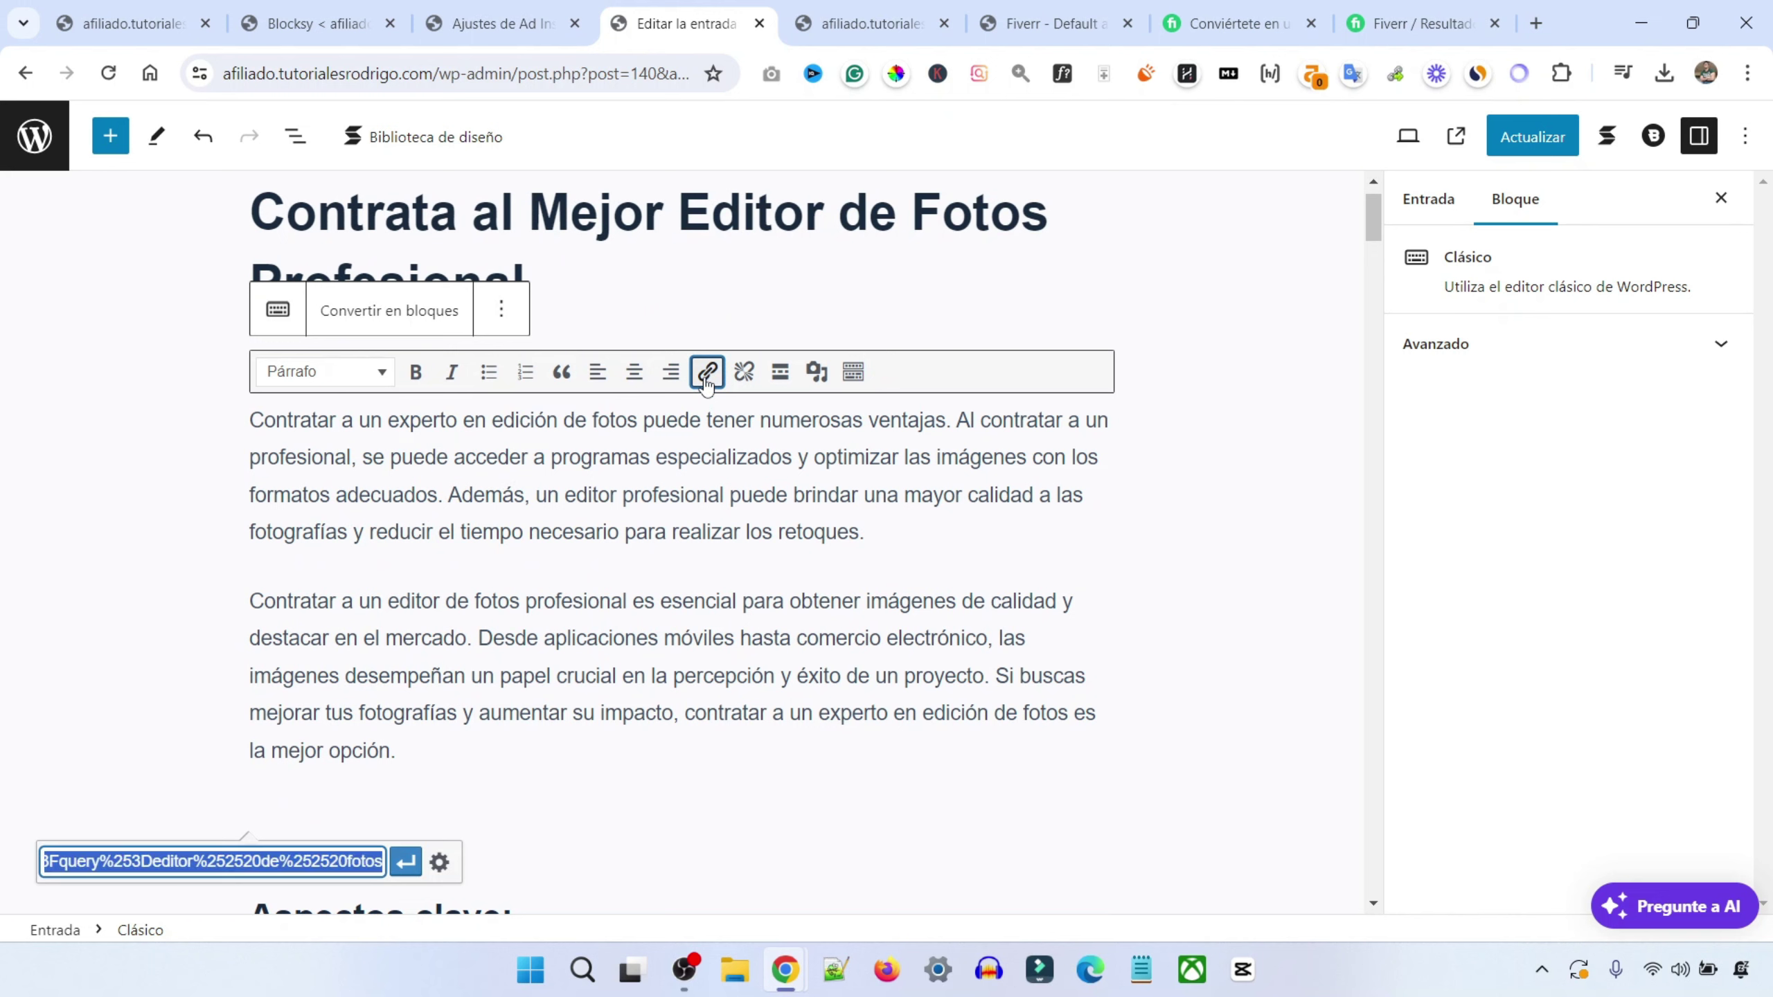
pyautogui.click(406, 862)
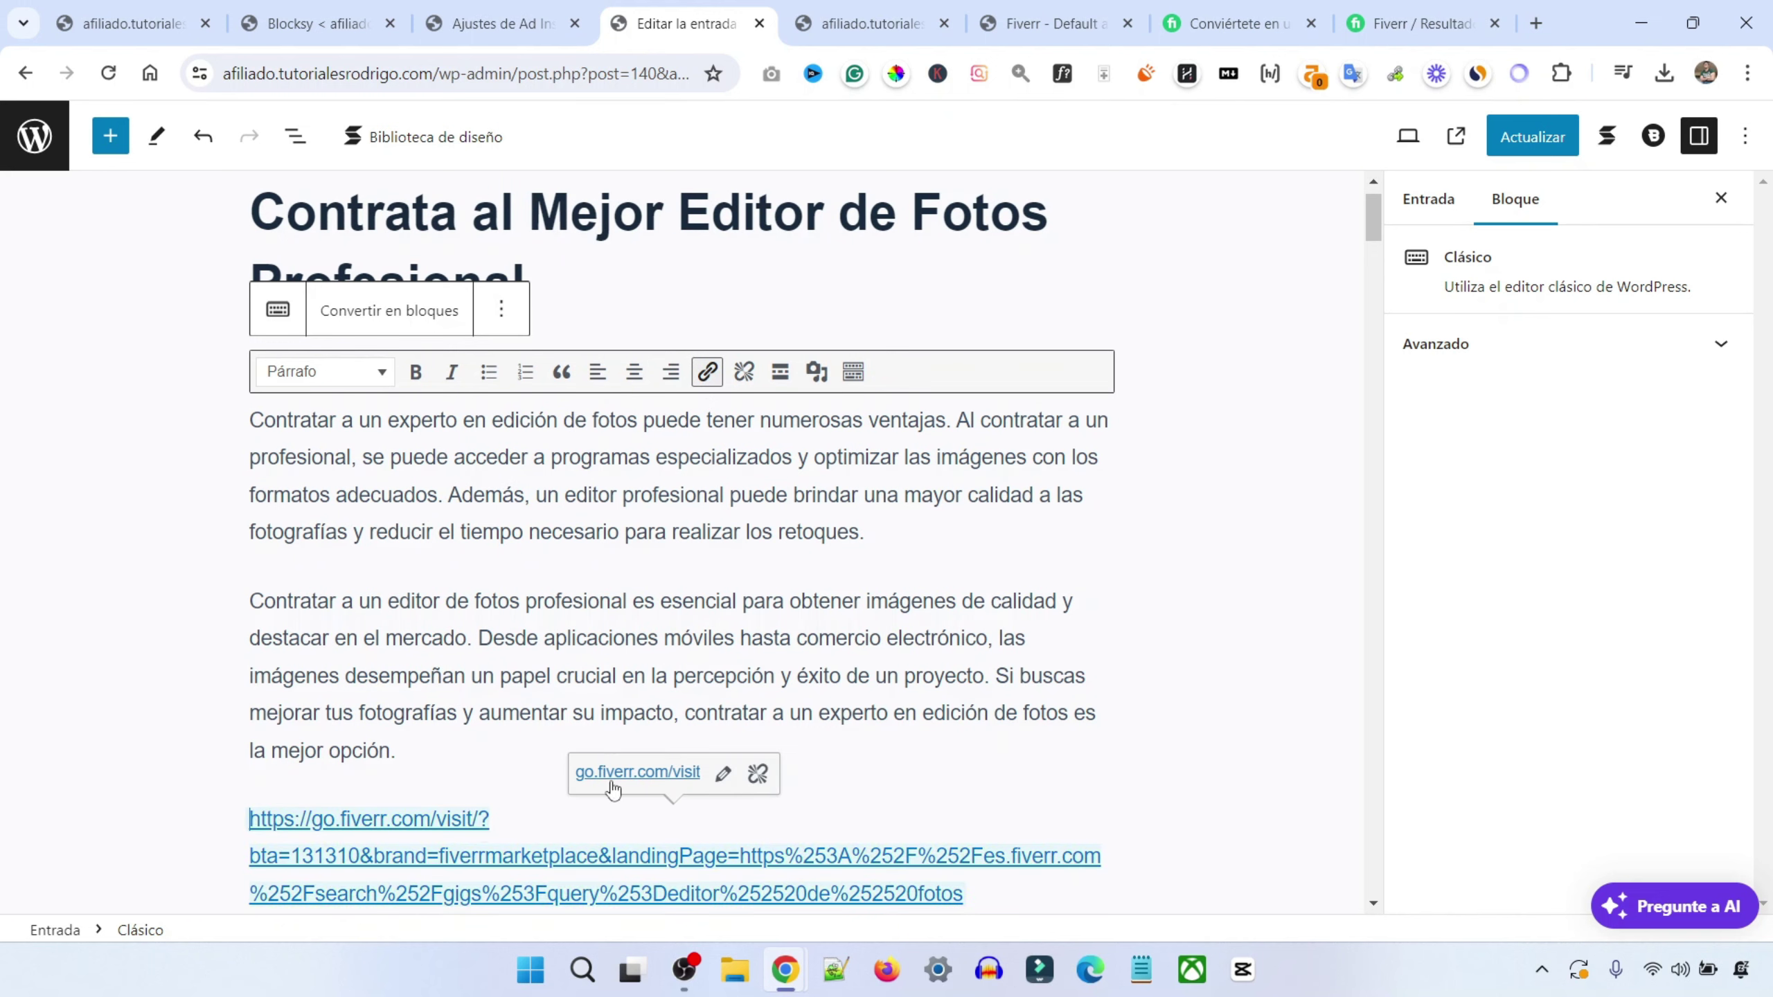
# Change the text of the Fiverr link in the photo editor post to "TE RECOMENDAMOS ESTOS EDITORES DE FOTO PROFESIONALES"
pyautogui.click(724, 772)
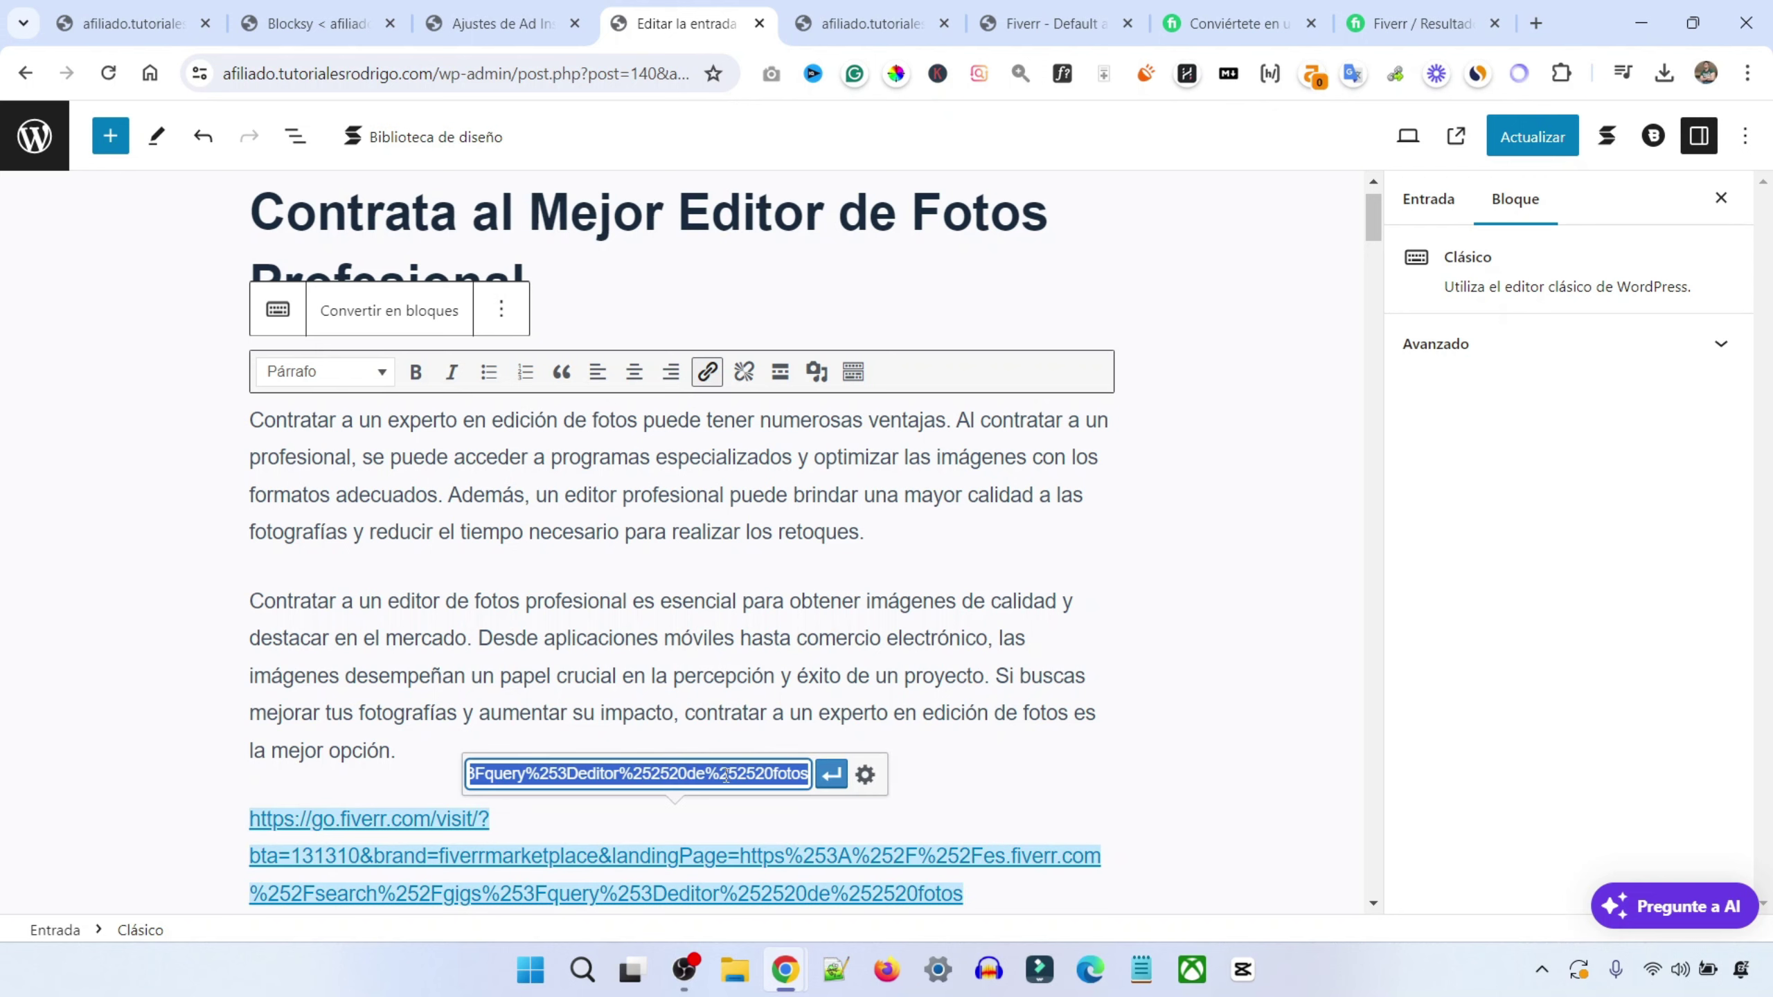
pyautogui.click(865, 774)
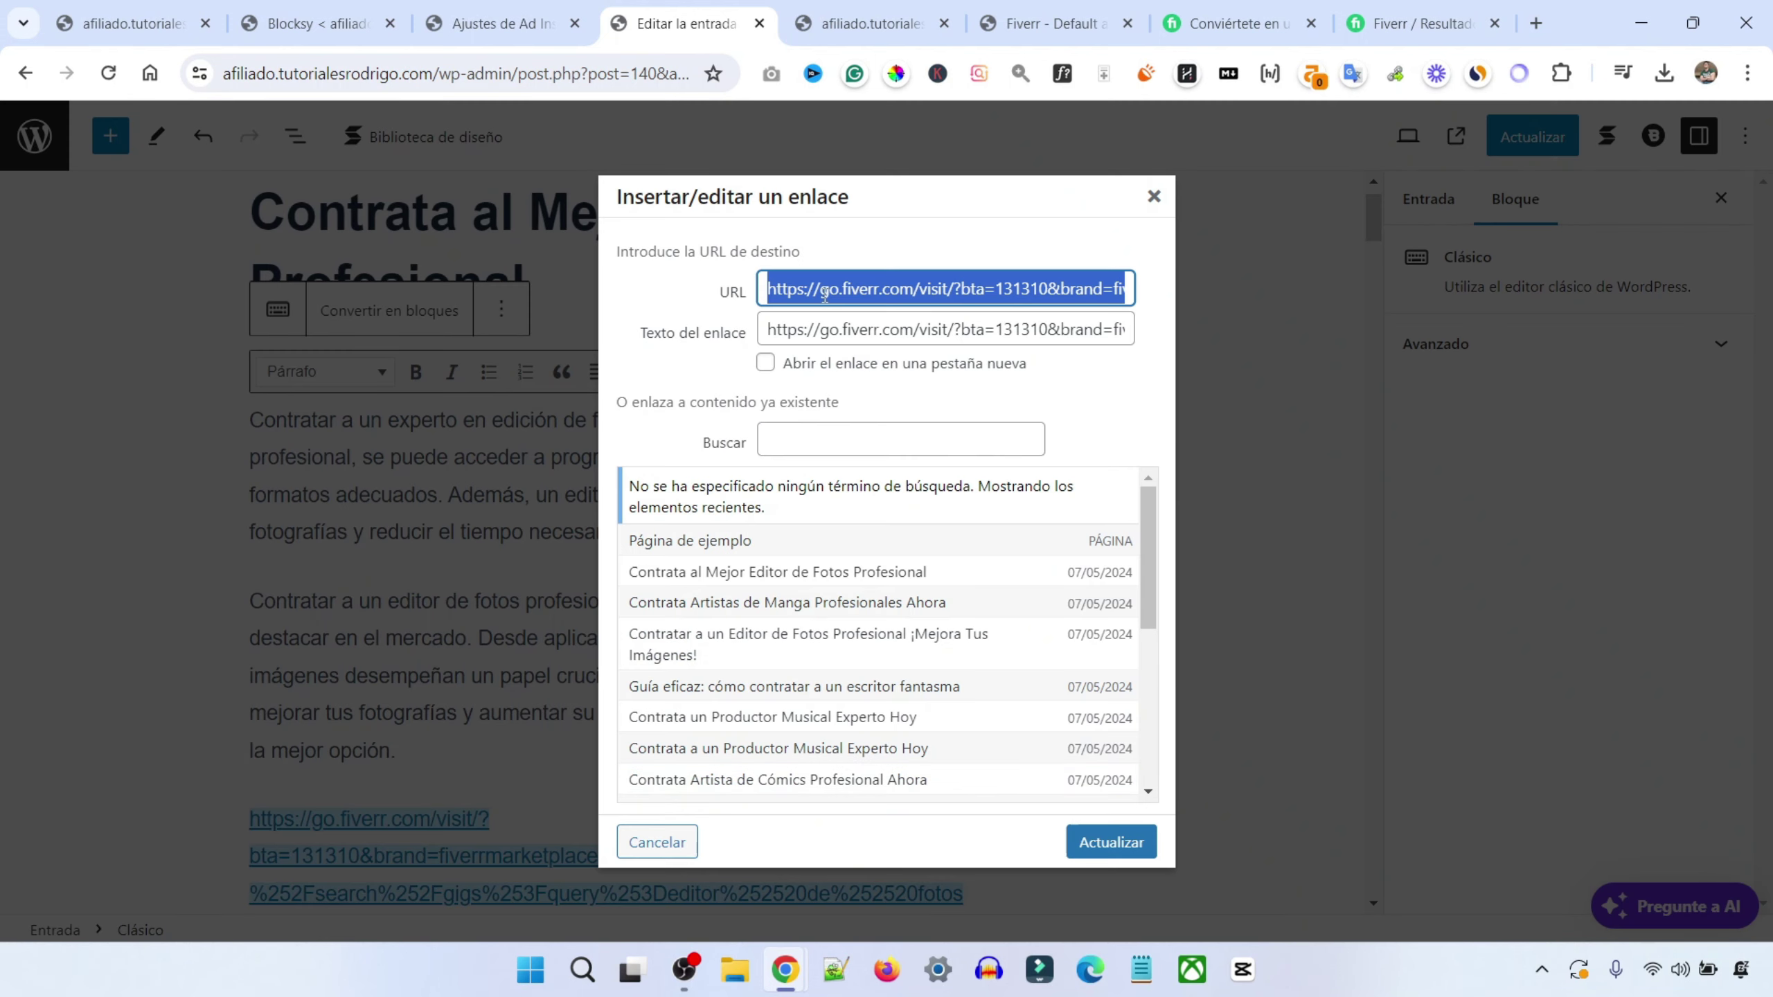
pyautogui.click(801, 327)
pyautogui.hotkey('ctrl', 'a')
pyautogui.press('BackSpace')
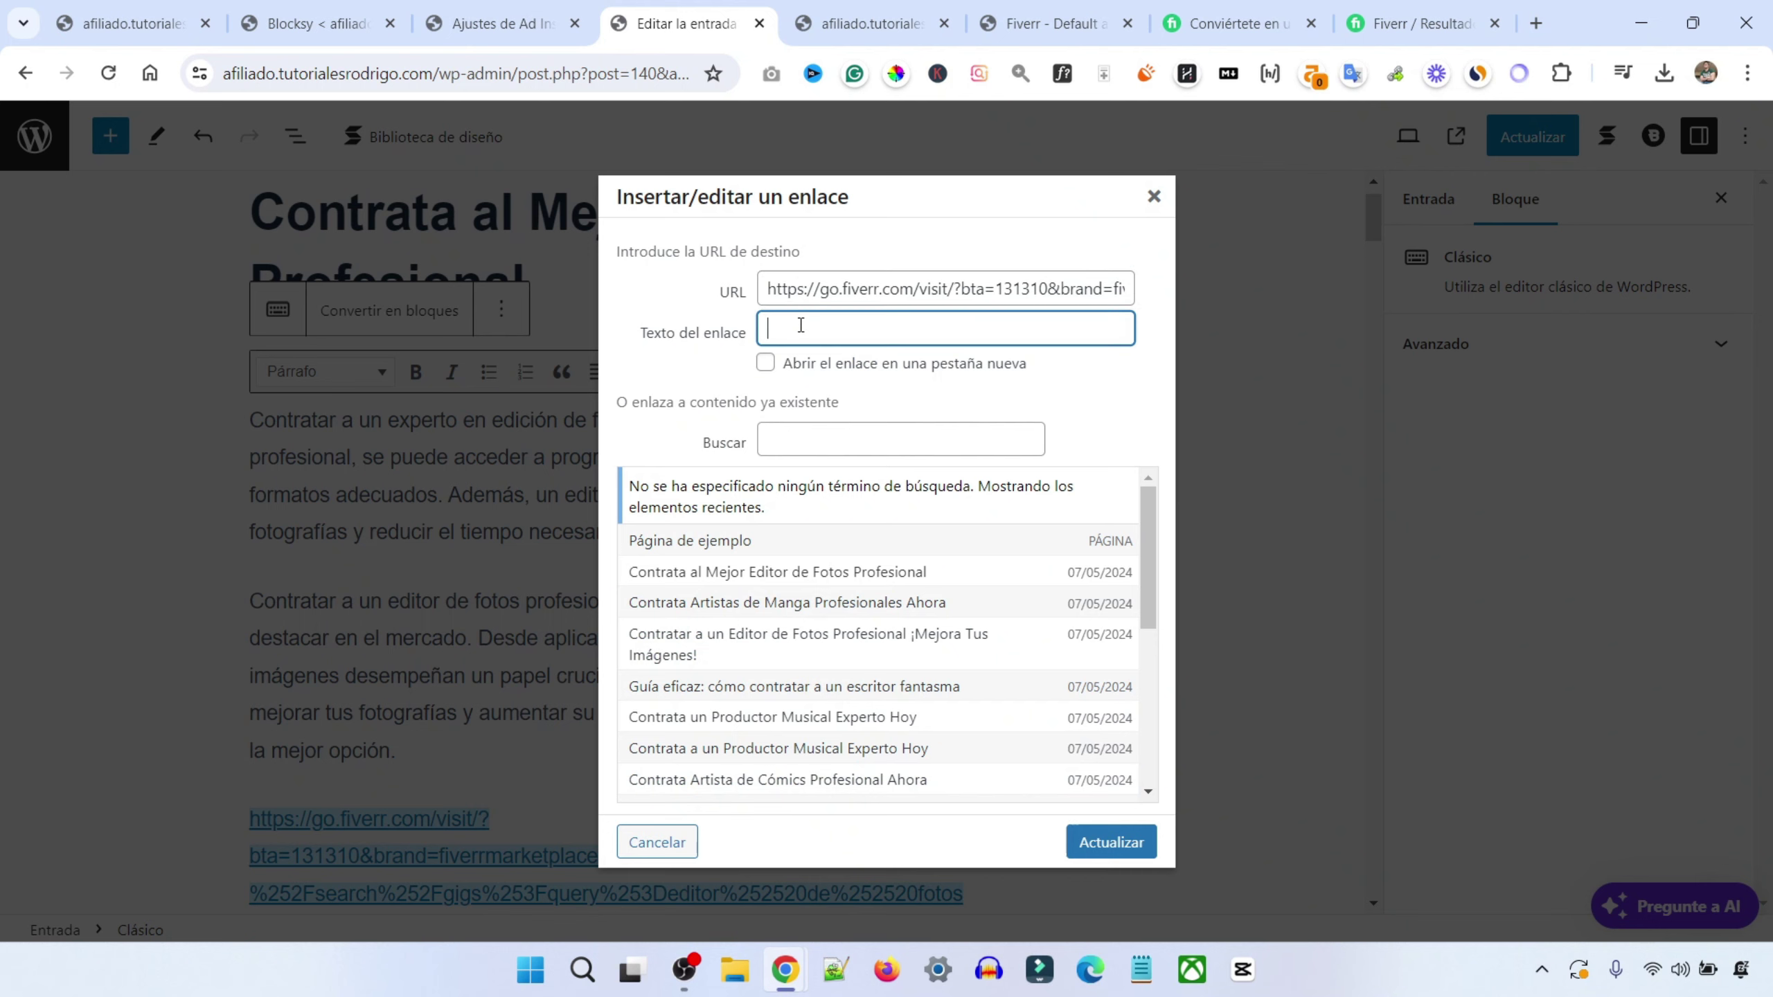
pyautogui.write('TE RECOMENDAMO')
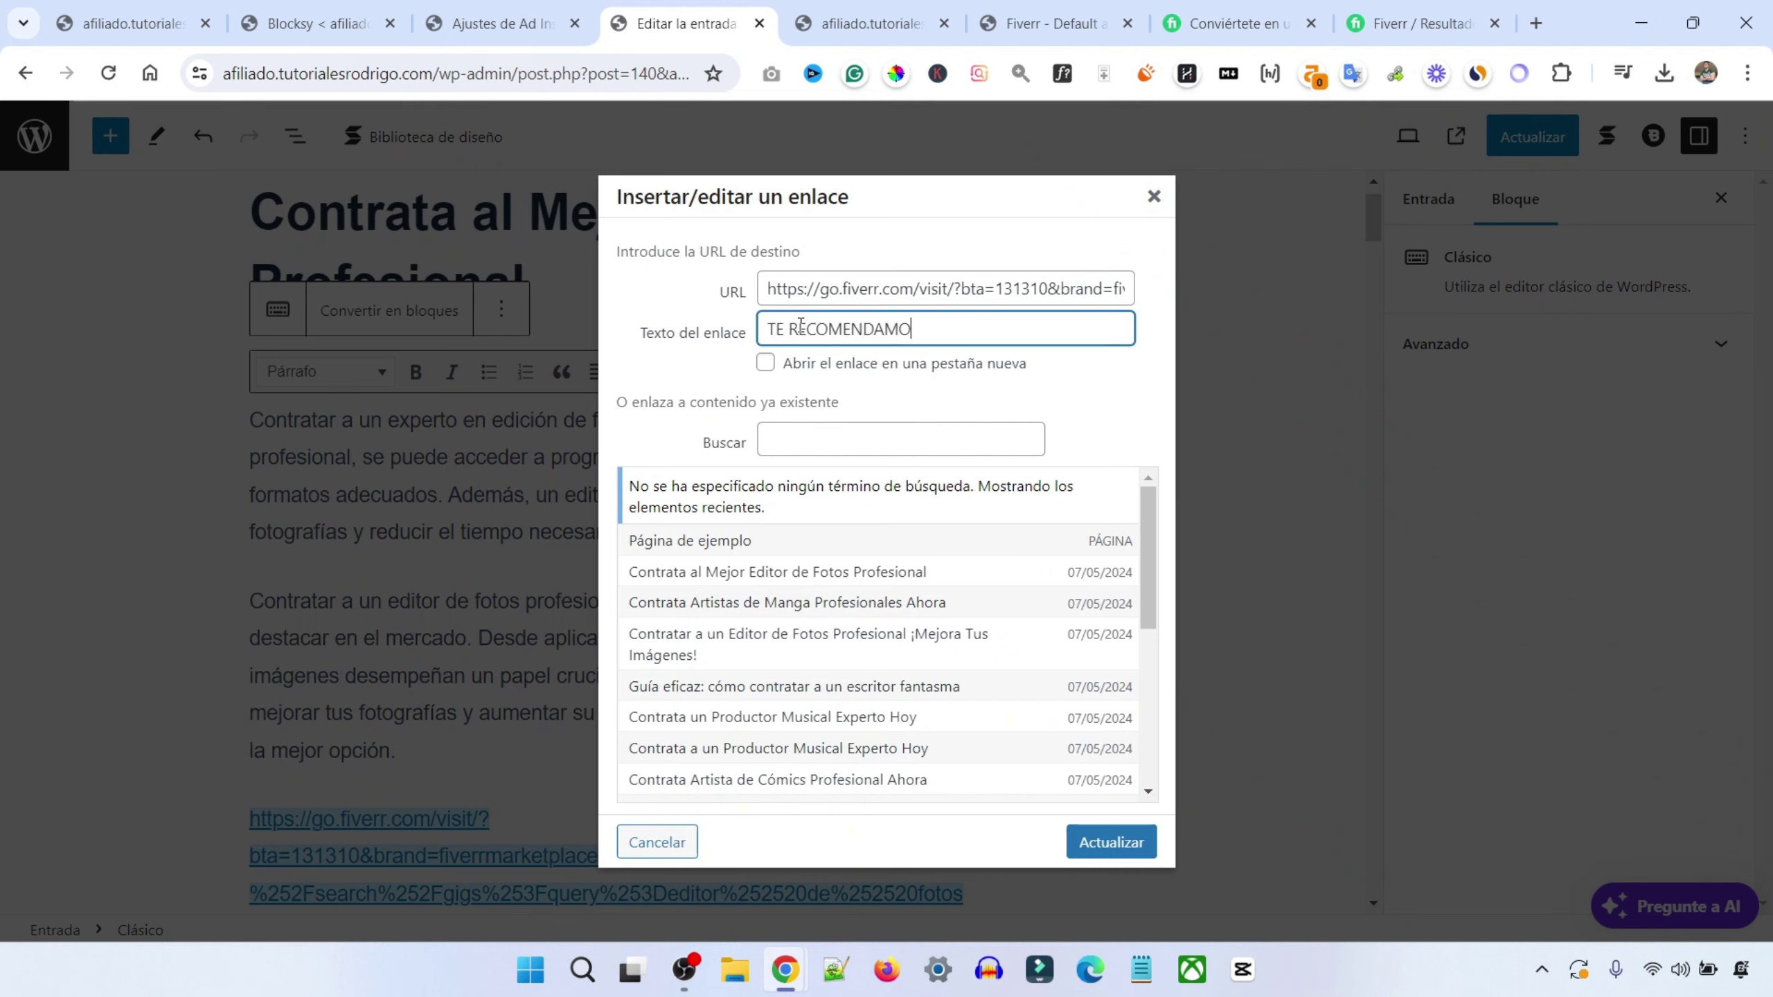
pyautogui.write('S ESTOS EDITORES DE FOTOS')
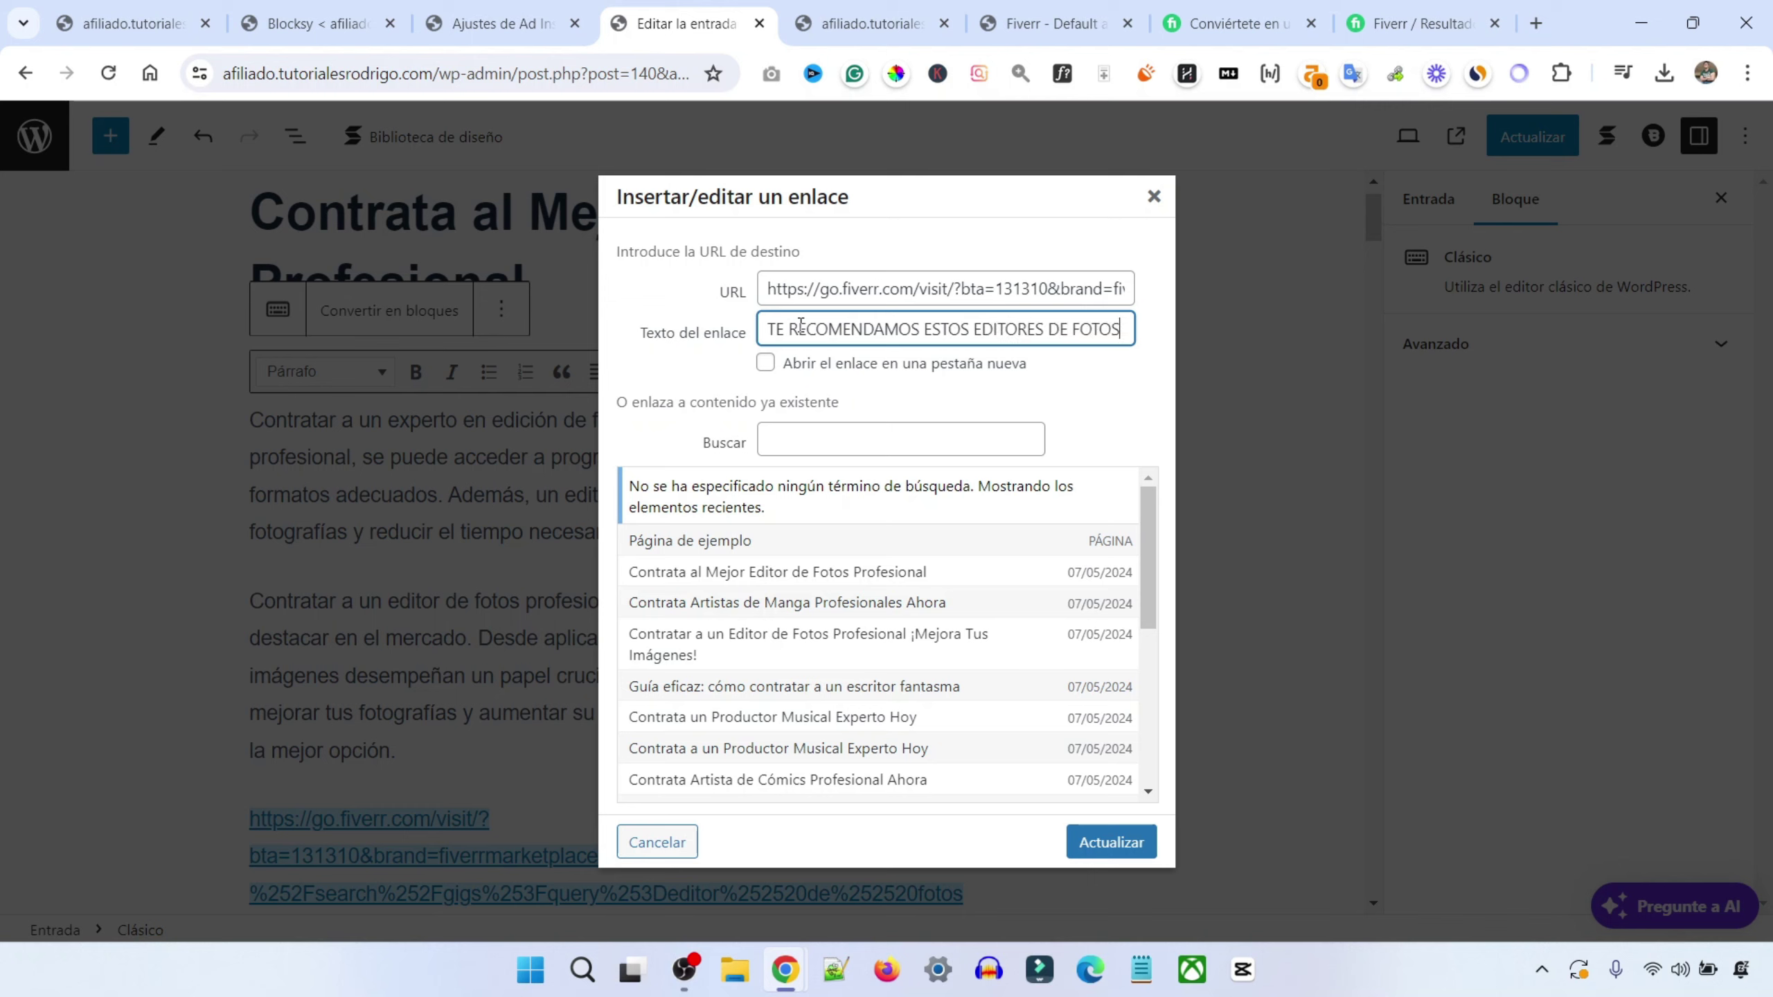
pyautogui.press('BackSpace')
pyautogui.write('PROFESIONALES')
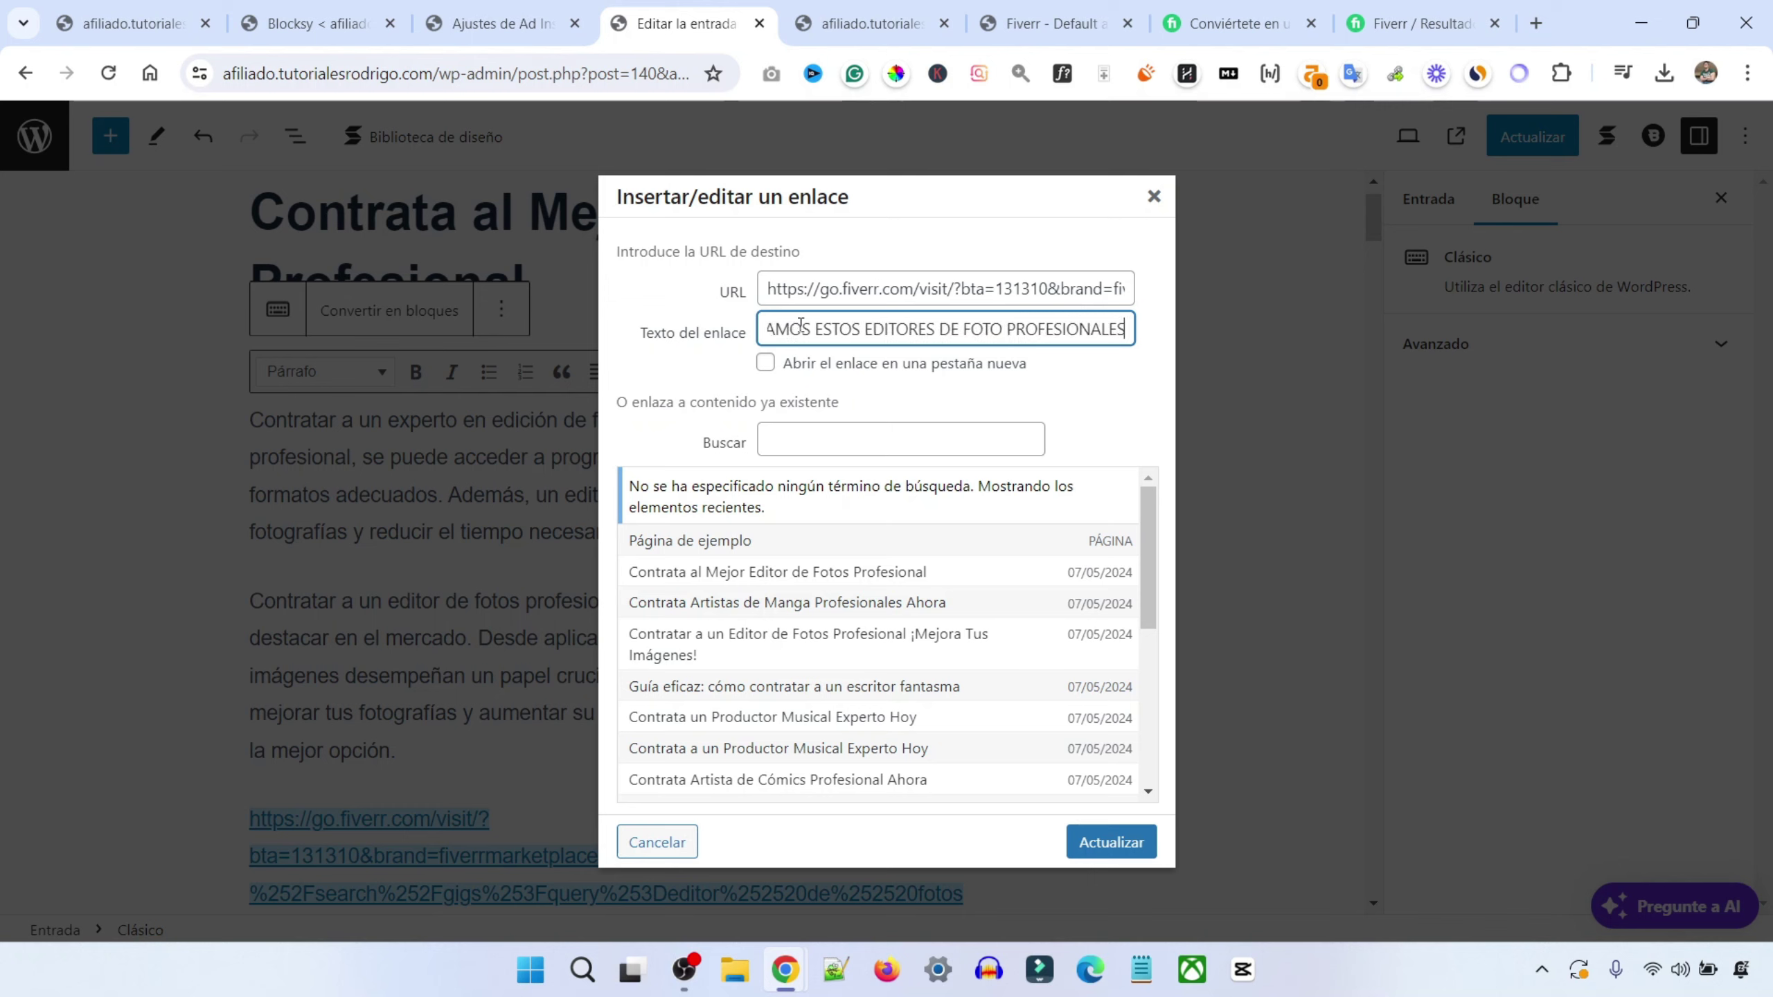
pyautogui.press('Tab')
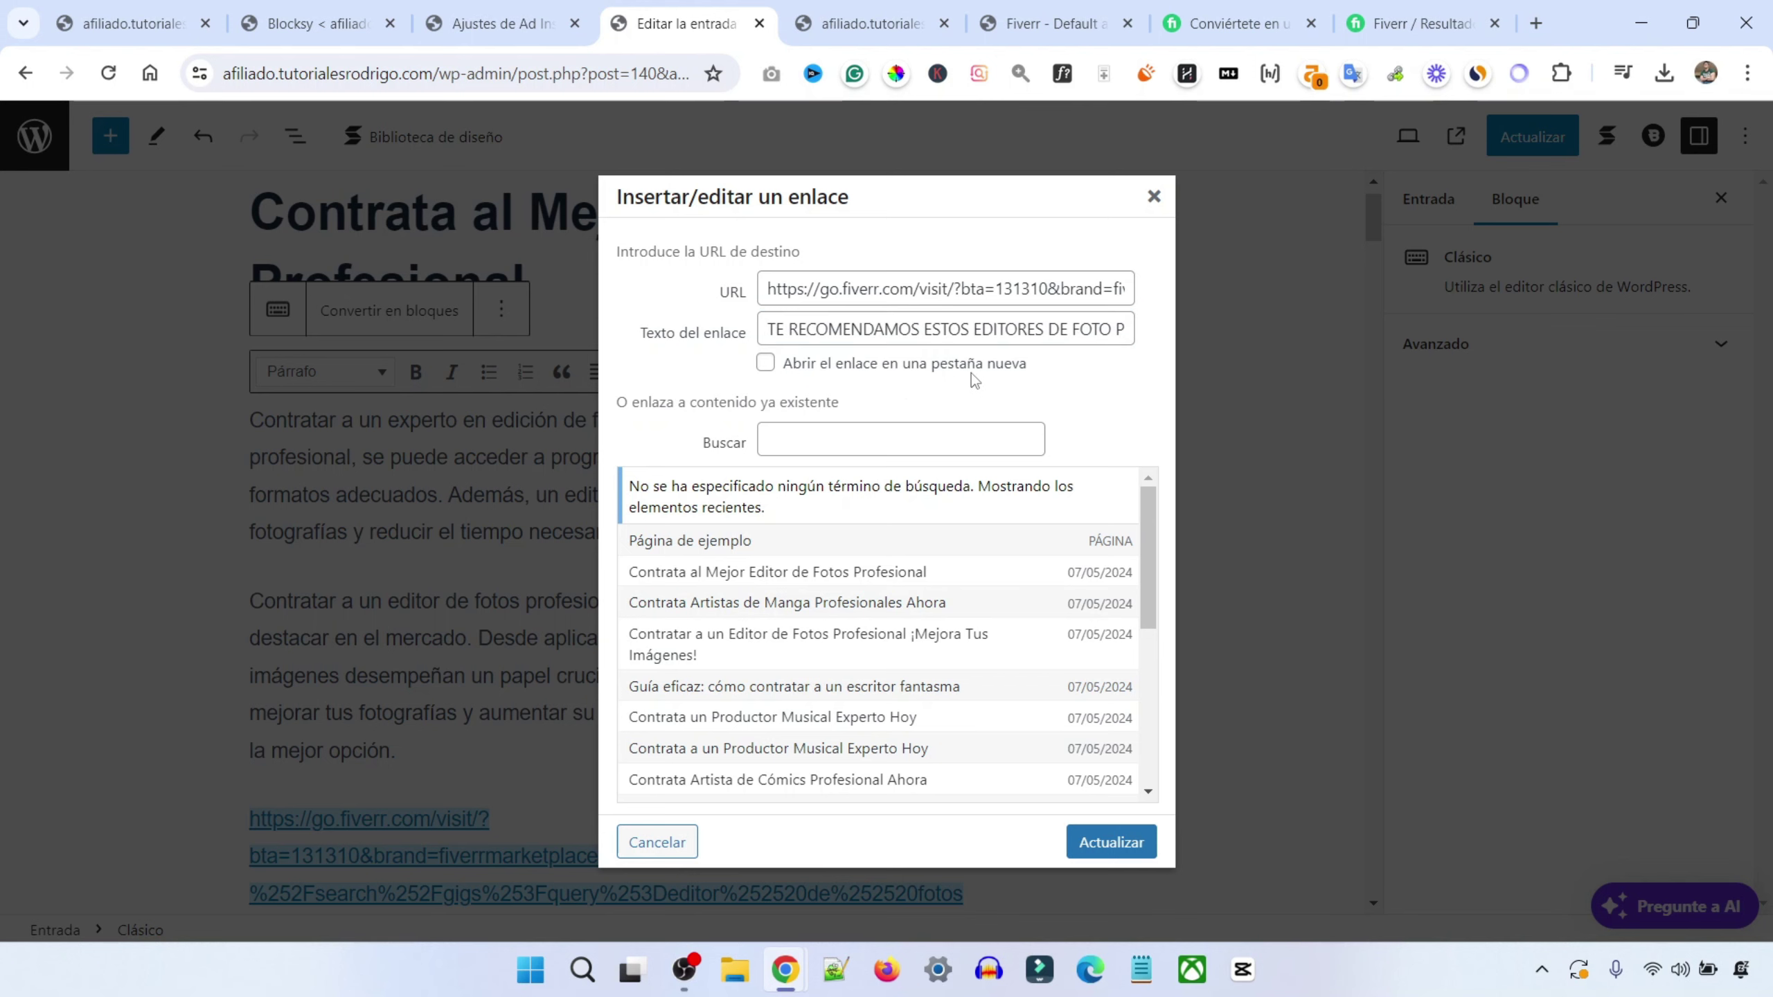
# Make the photo editor link open in a new tab and apply the link changes
pyautogui.click(965, 365)
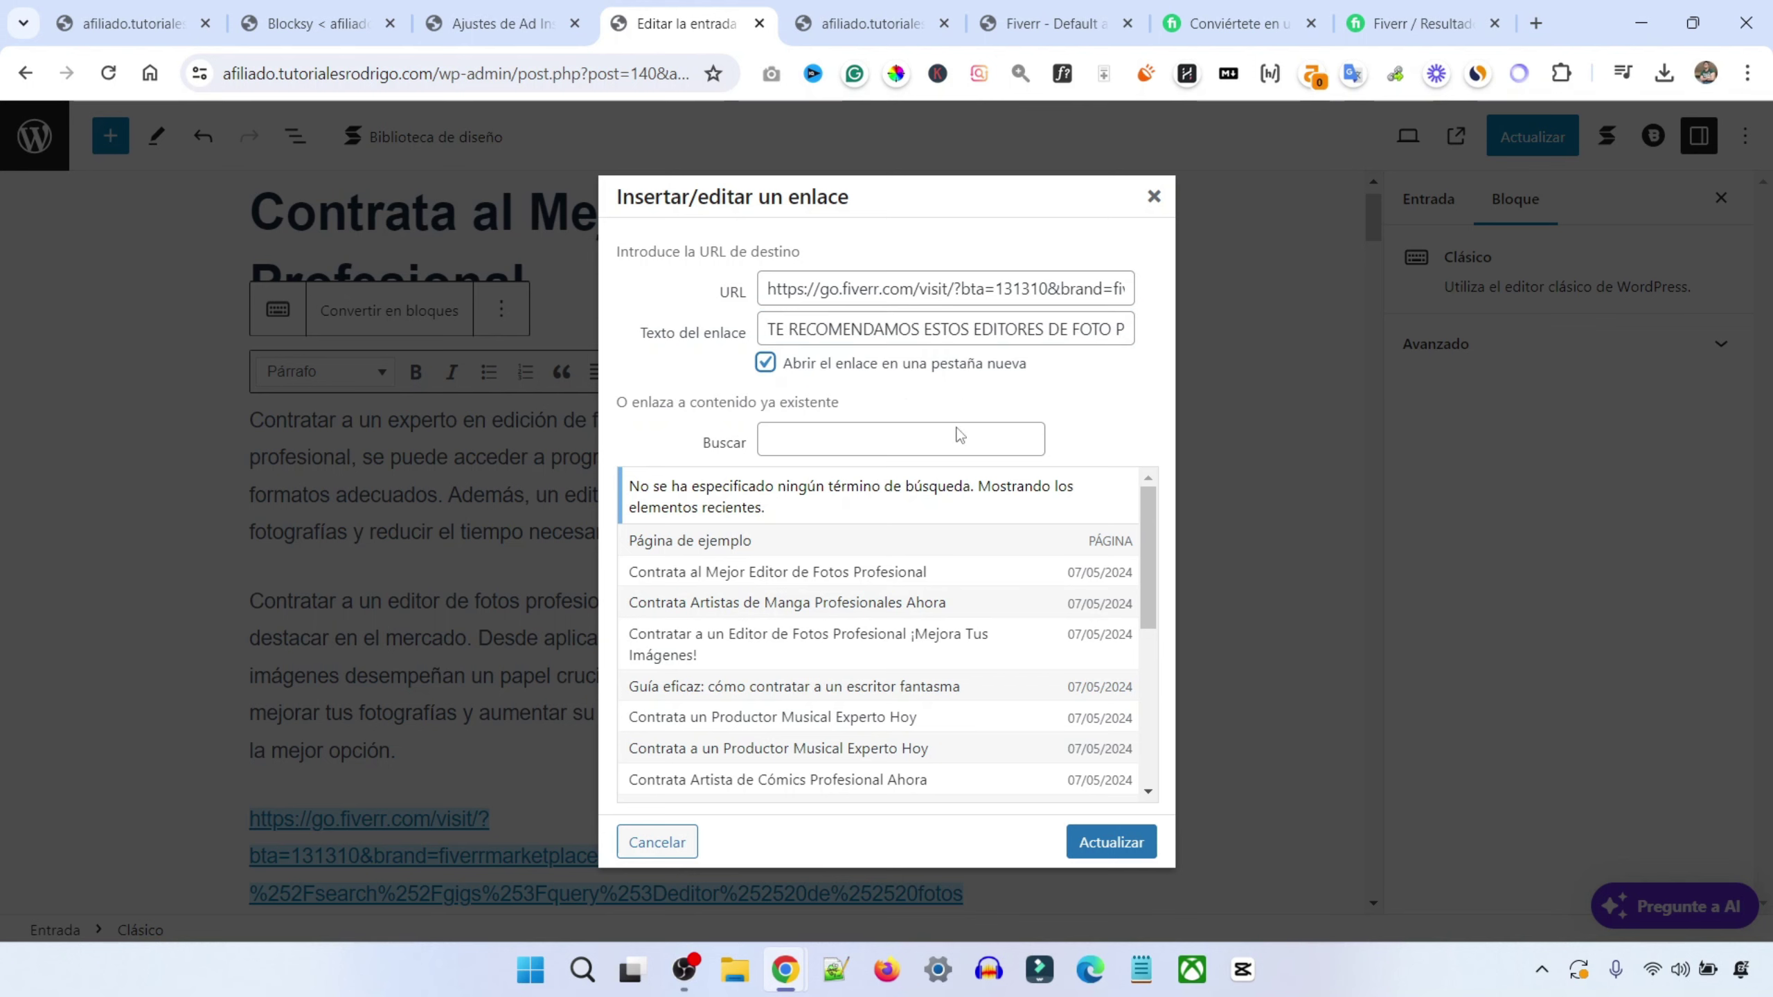
pyautogui.click(1109, 844)
pyautogui.click(1043, 816)
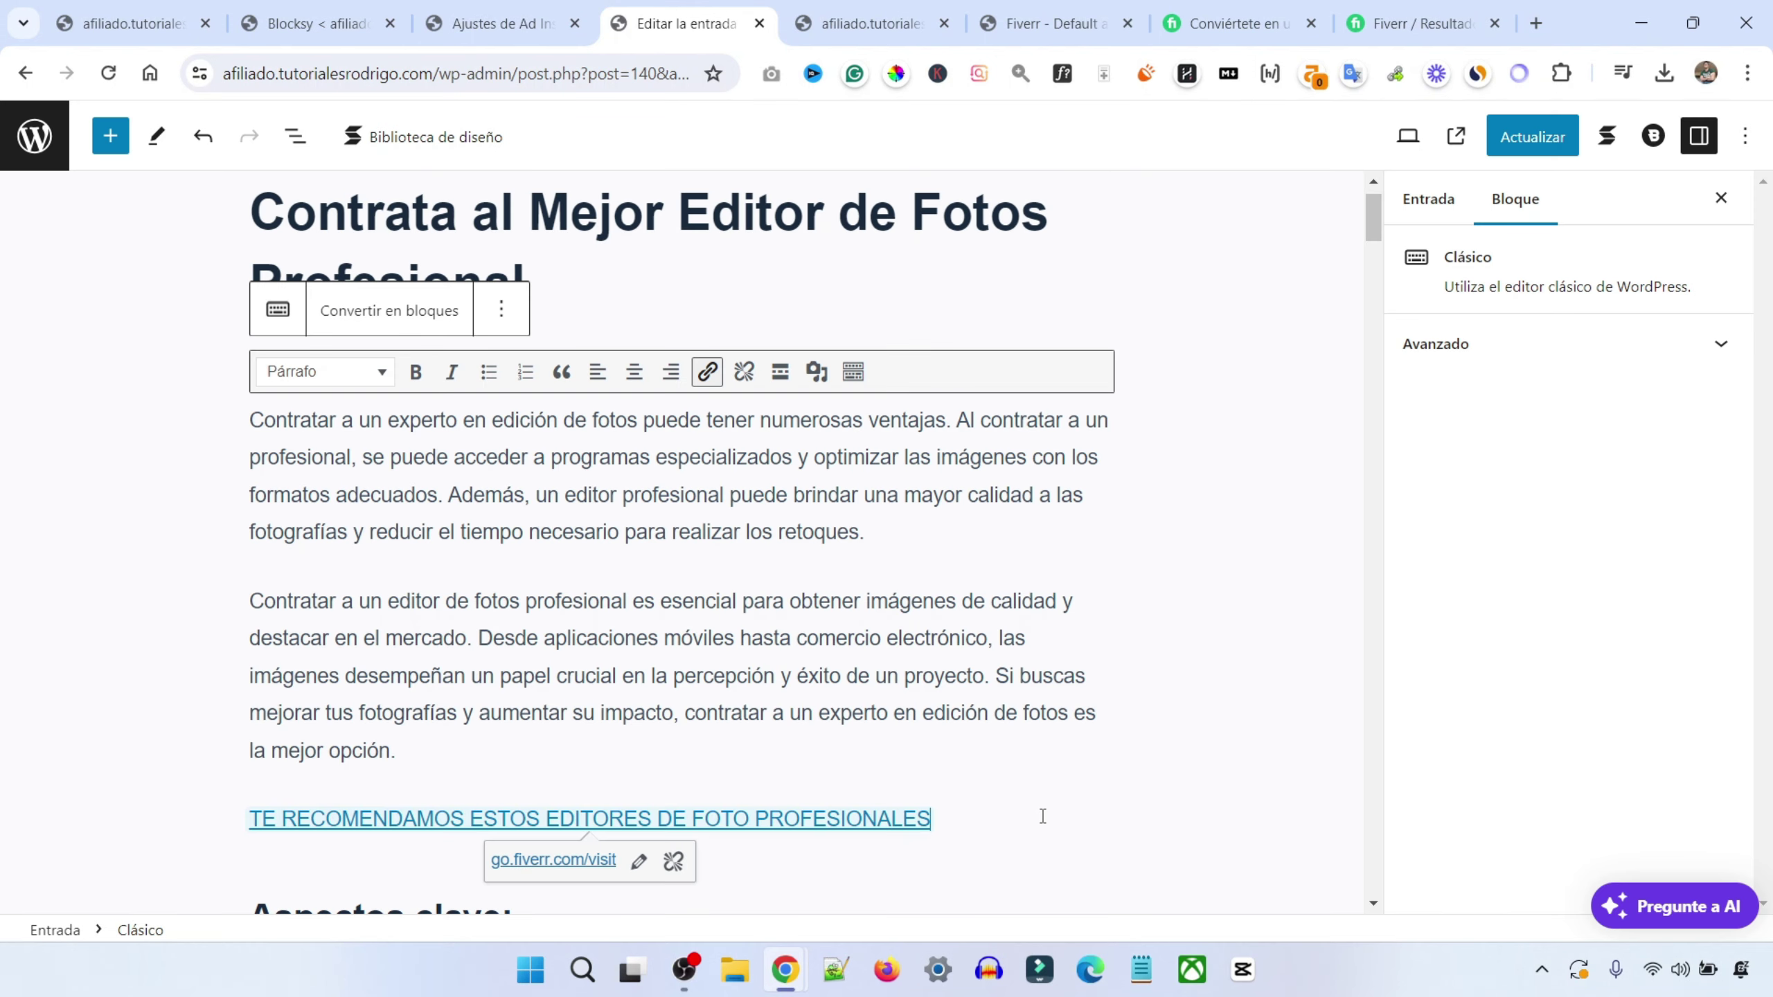
pyautogui.press('Down')
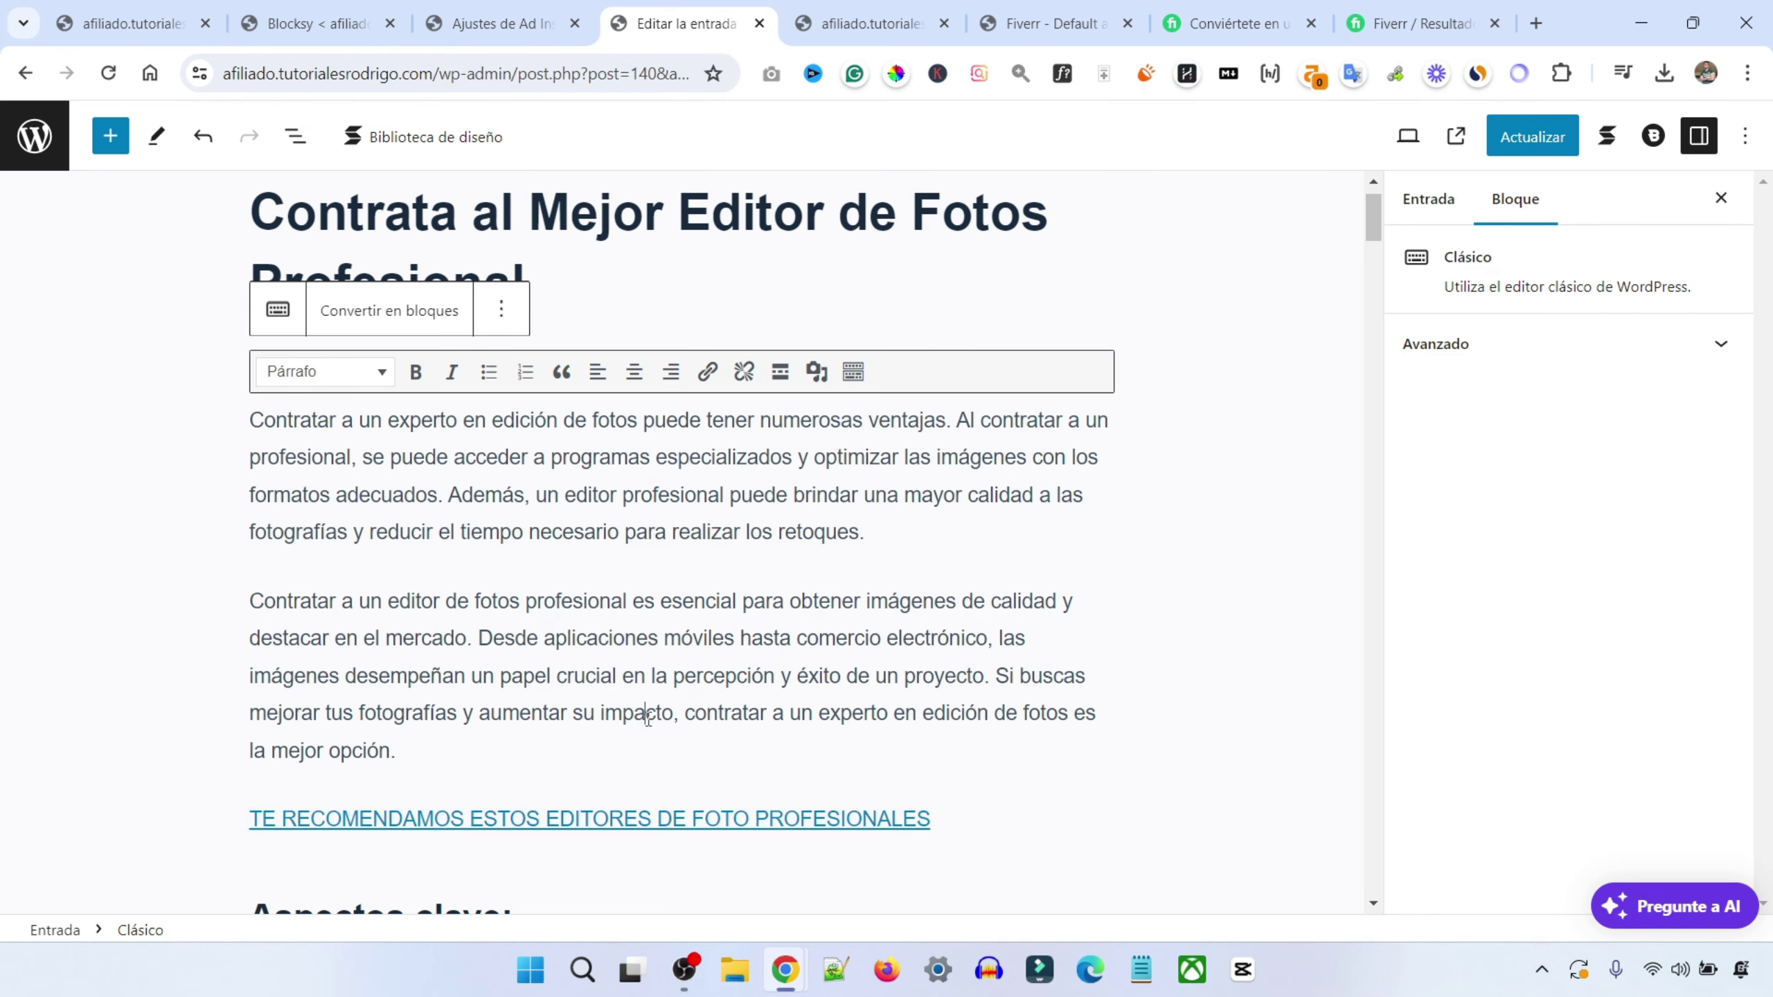
# Open the blog post "Contrata al Mejor Artista de Cómics Profesional" and copy "Artista de Cómics" from its title
pyautogui.scroll(-10, 649, 720)
pyautogui.scroll(7, 648, 720)
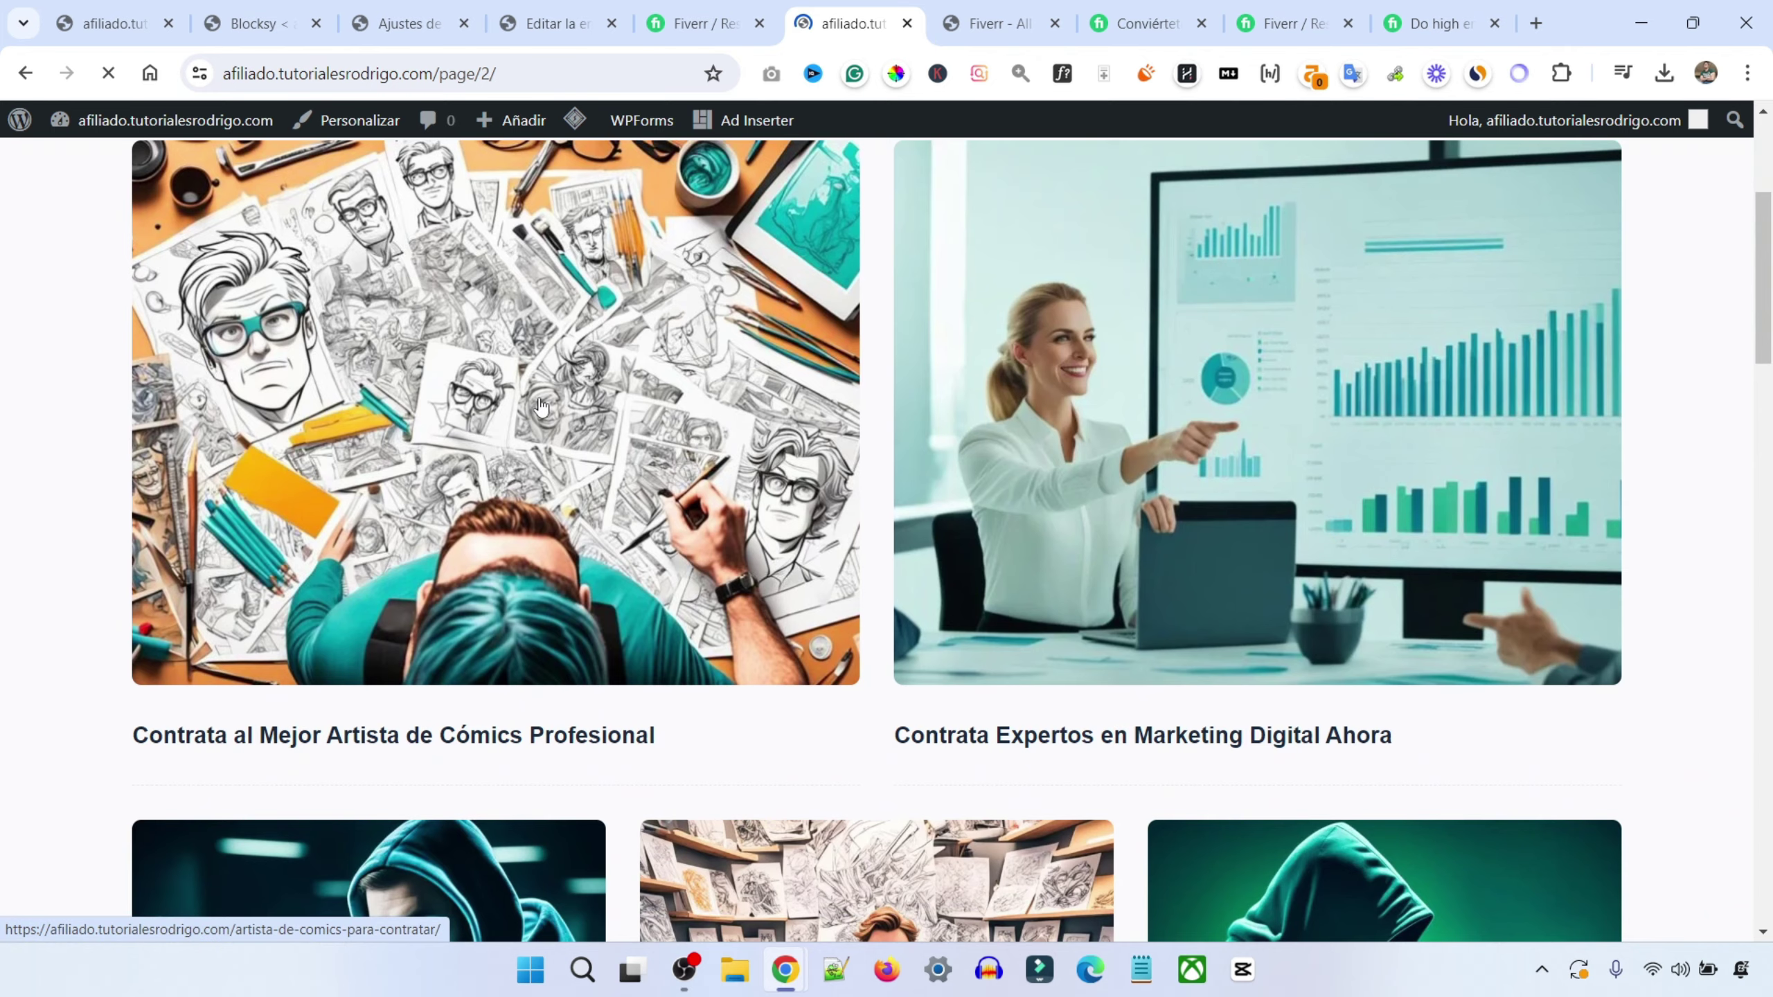
pyautogui.click(541, 407)
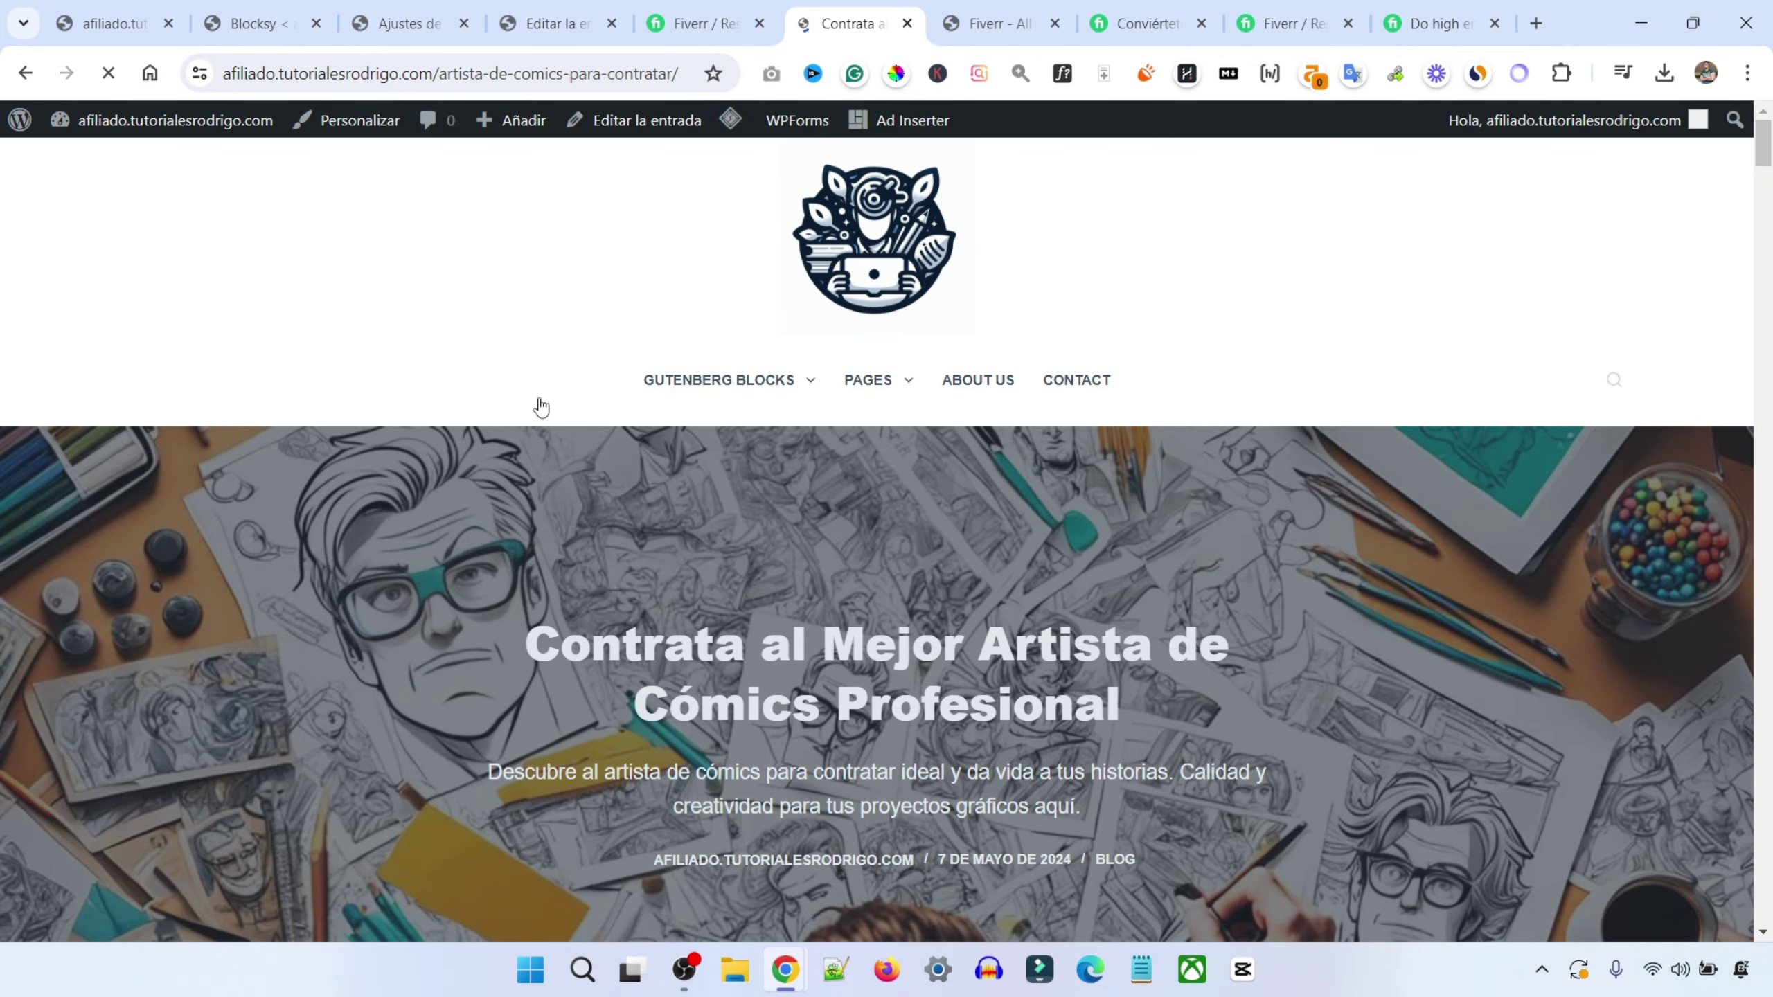
pyautogui.scroll(-6, 1766, 202)
pyautogui.scroll(-20, 1770, 202)
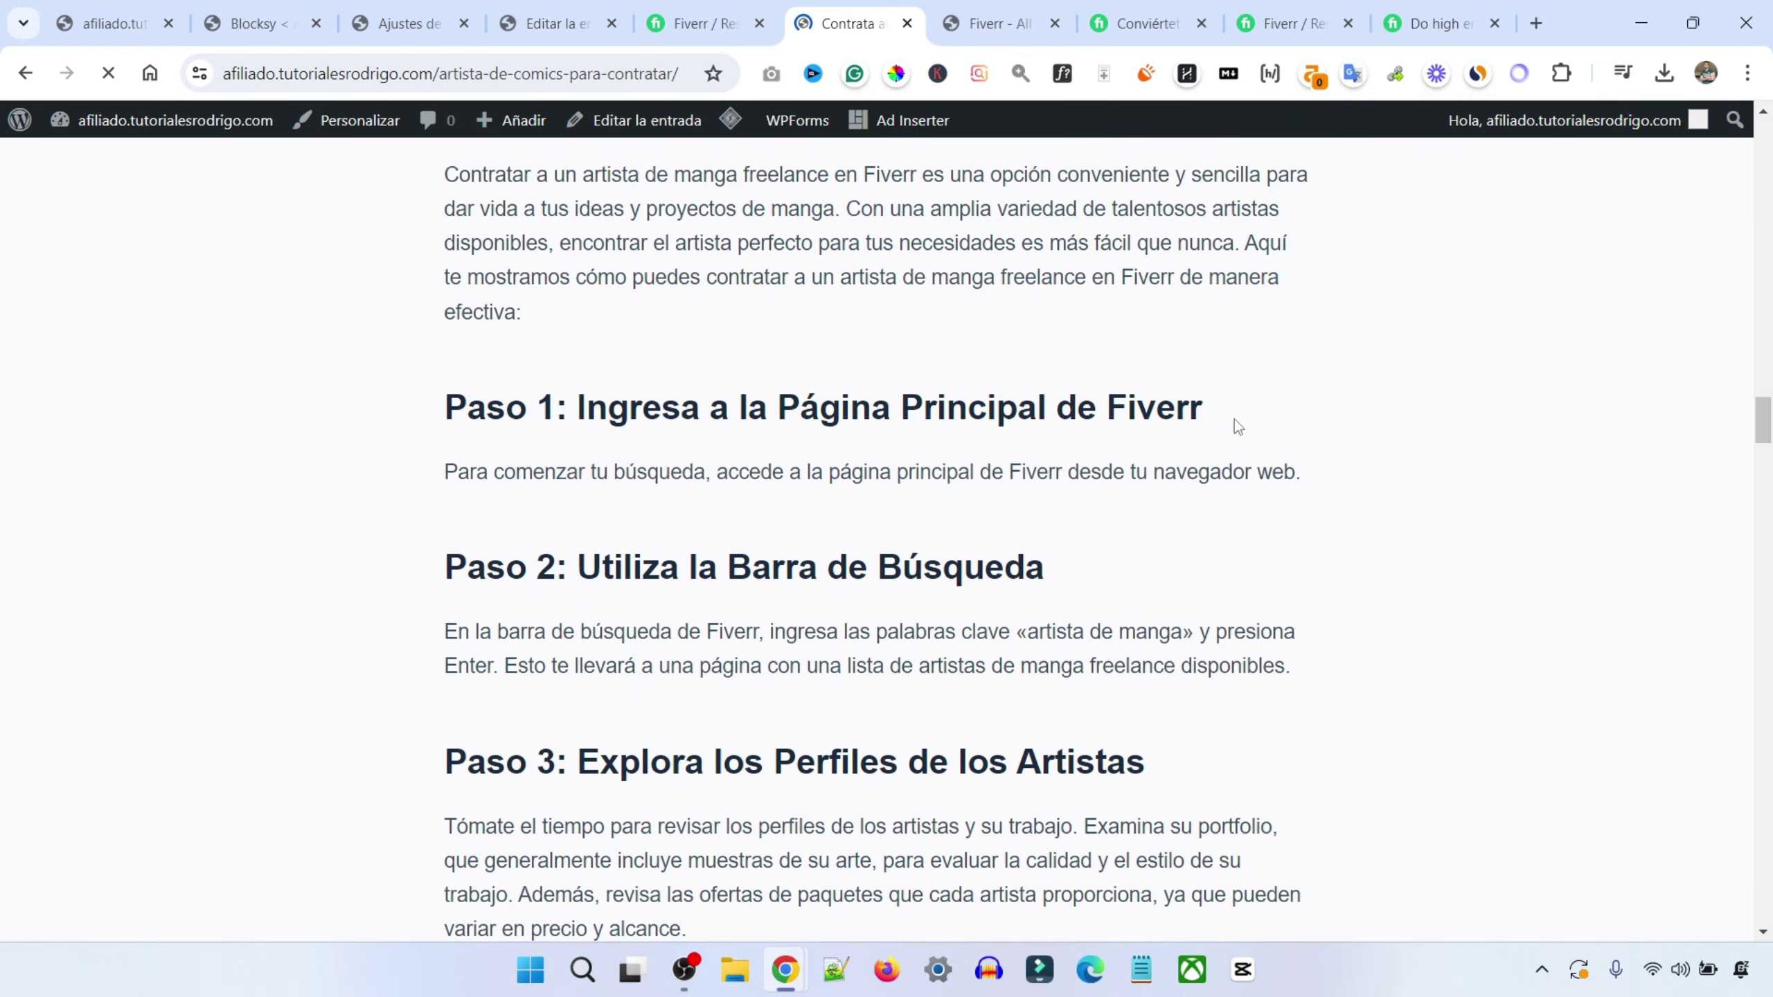
pyautogui.moveTo(1770, 421); pyautogui.dragTo(1769, 183)
pyautogui.moveTo(977, 377); pyautogui.dragTo(822, 443)
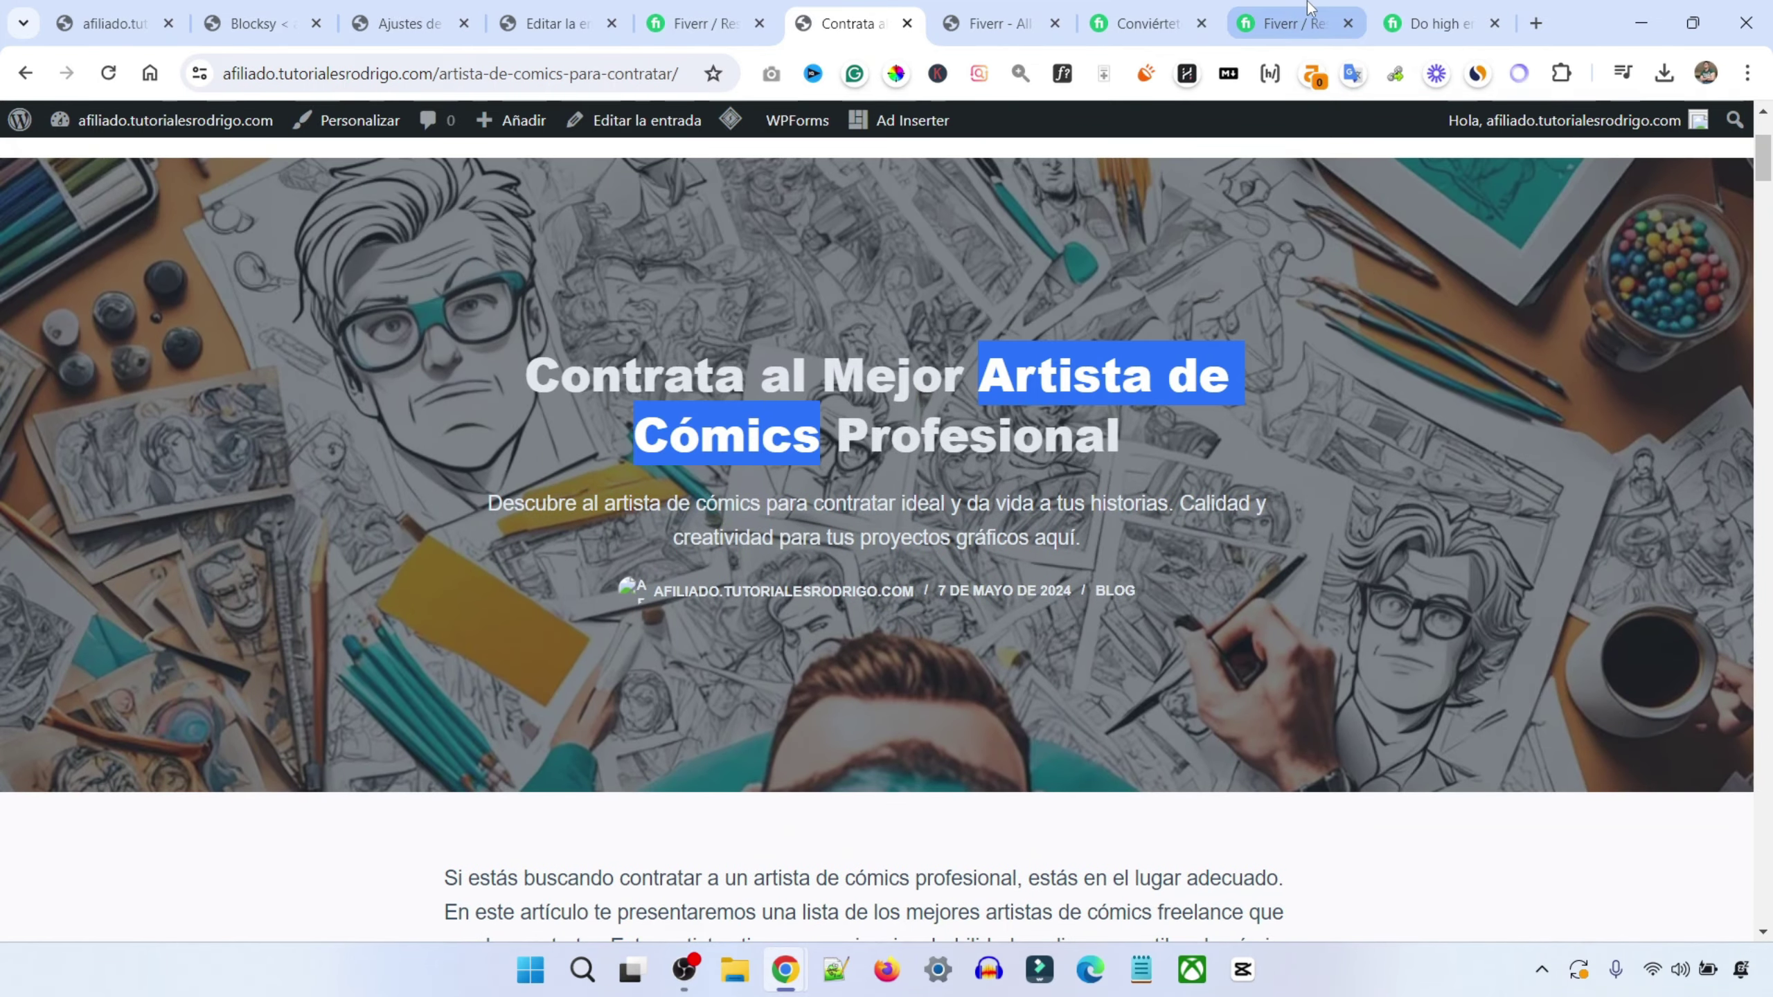
# Search Fiverr for "Artista de Cómics" and look over the gigs
pyautogui.click(1428, 9)
pyautogui.hotkey('ctrl', 'v')
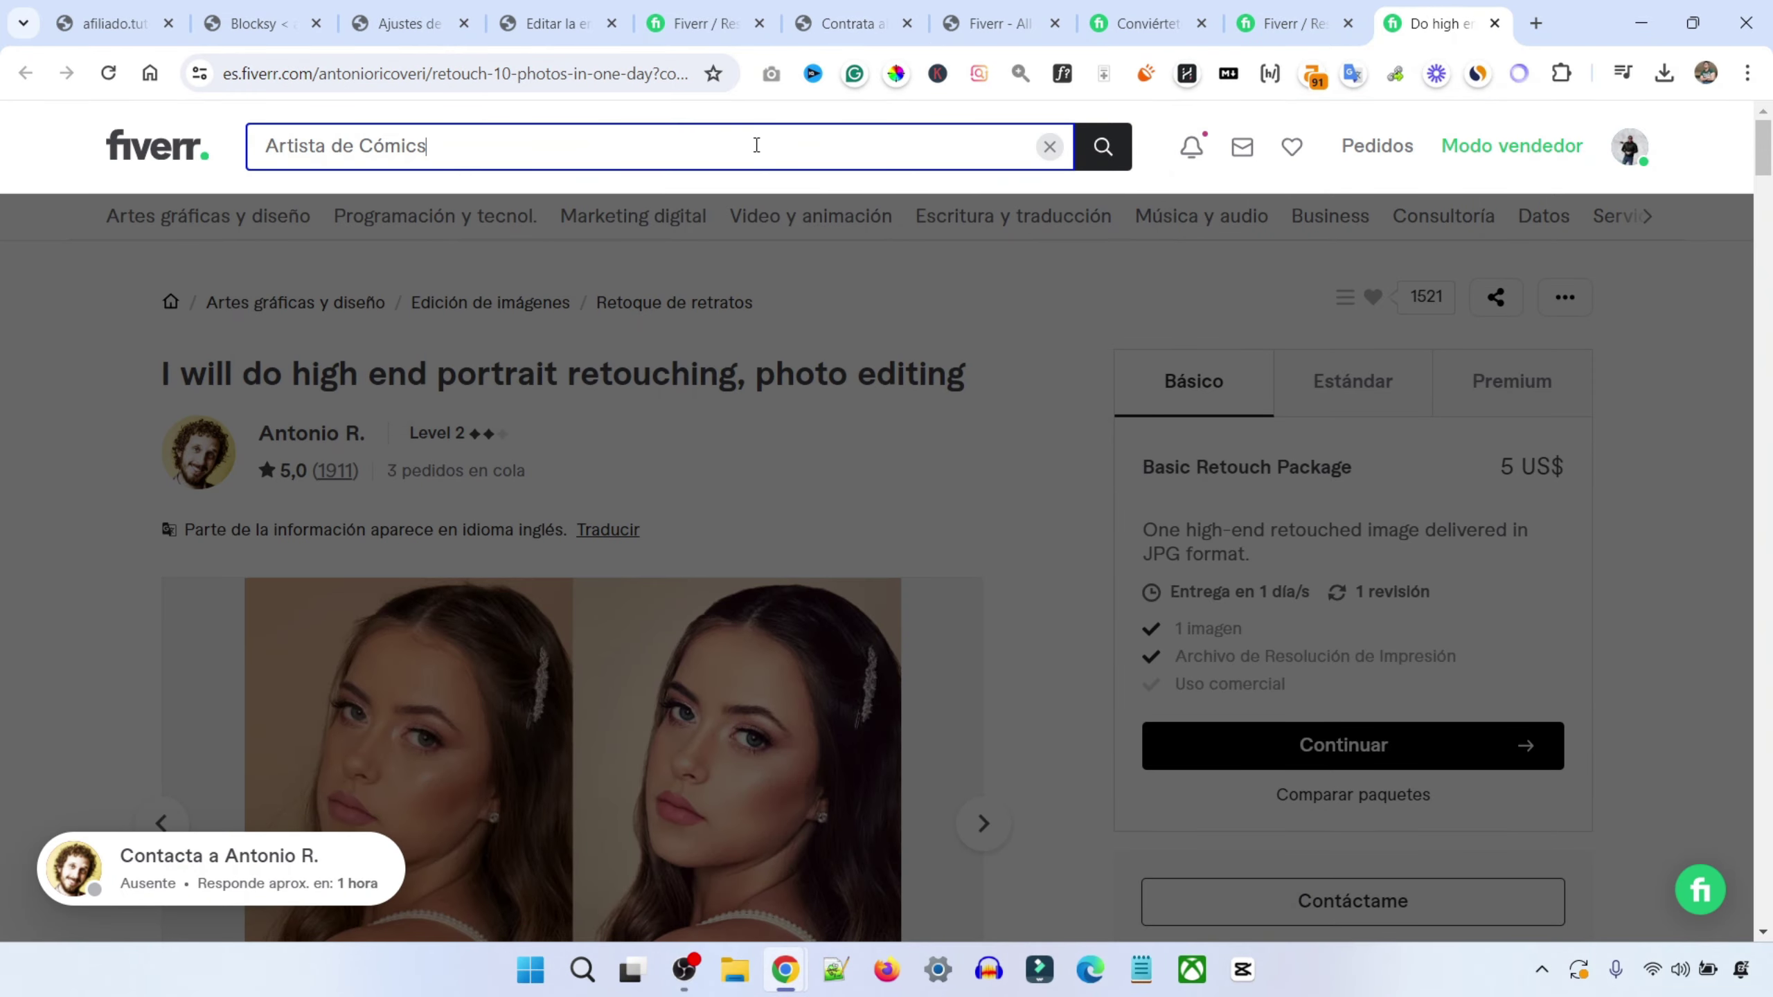
pyautogui.press('Return')
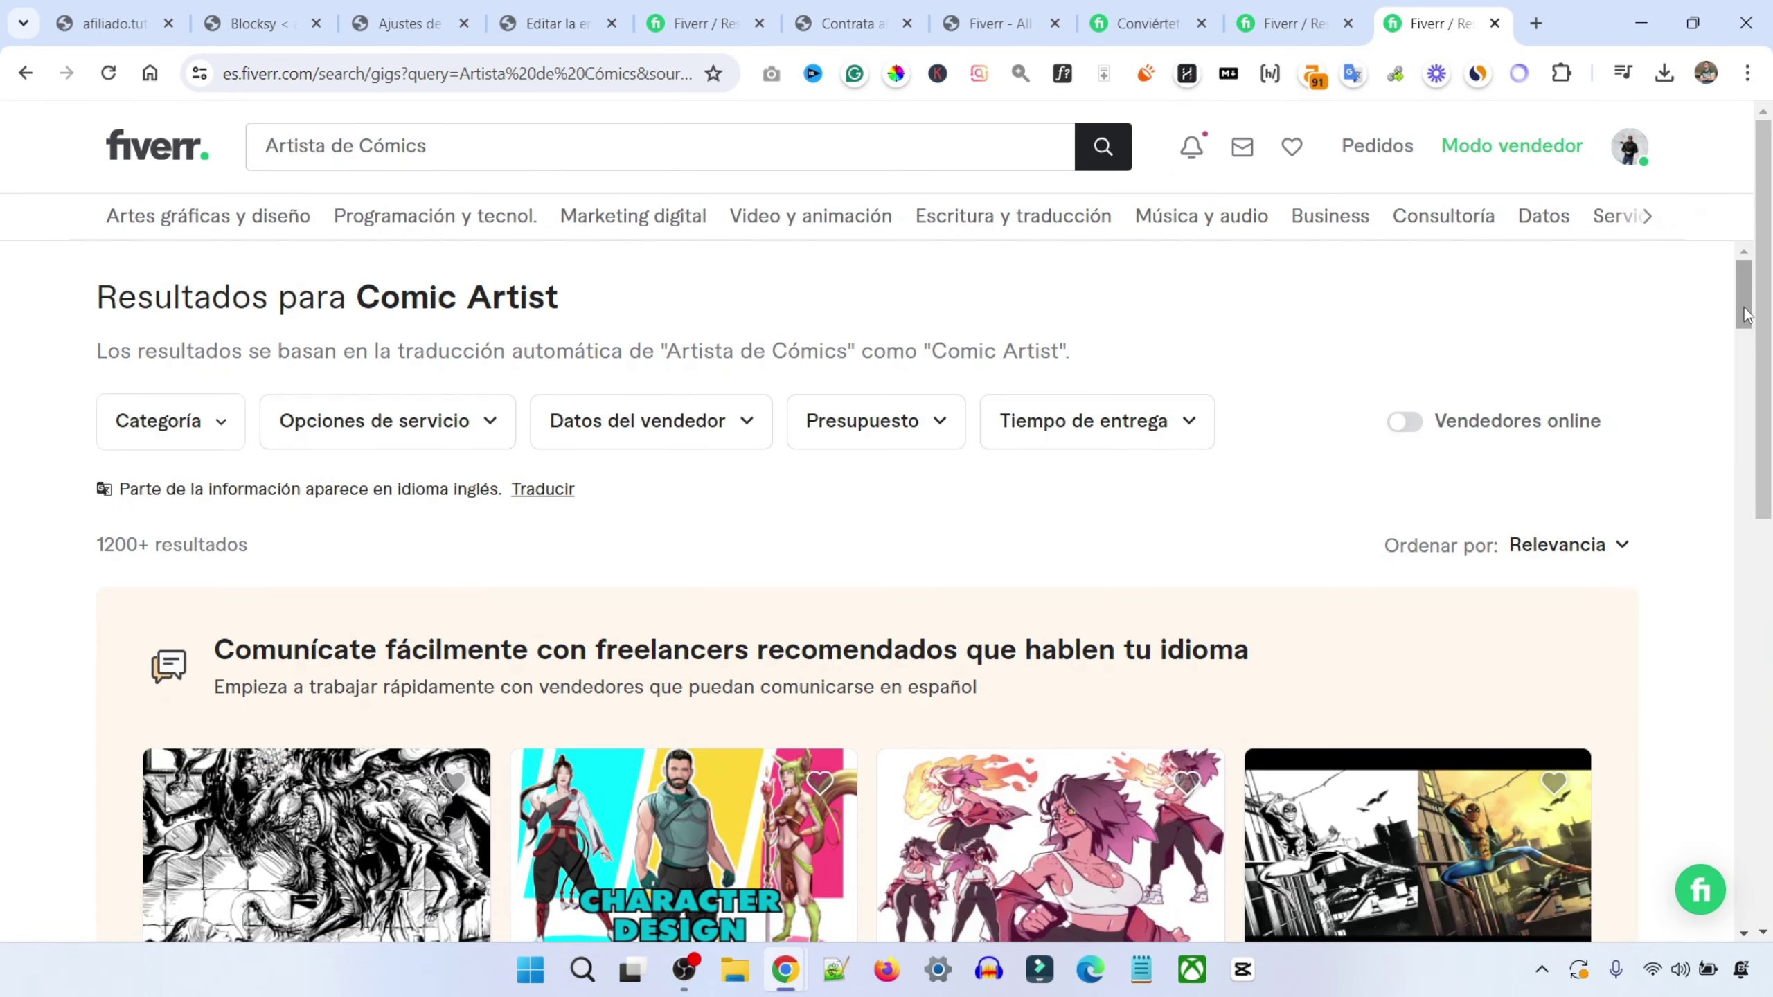
pyautogui.scroll(-6, 1731, 332)
pyautogui.moveTo(1756, 379); pyautogui.dragTo(1759, 298)
# Filter the comic artist results to sellers who speak Español and review the remaining gigs
pyautogui.click(742, 427)
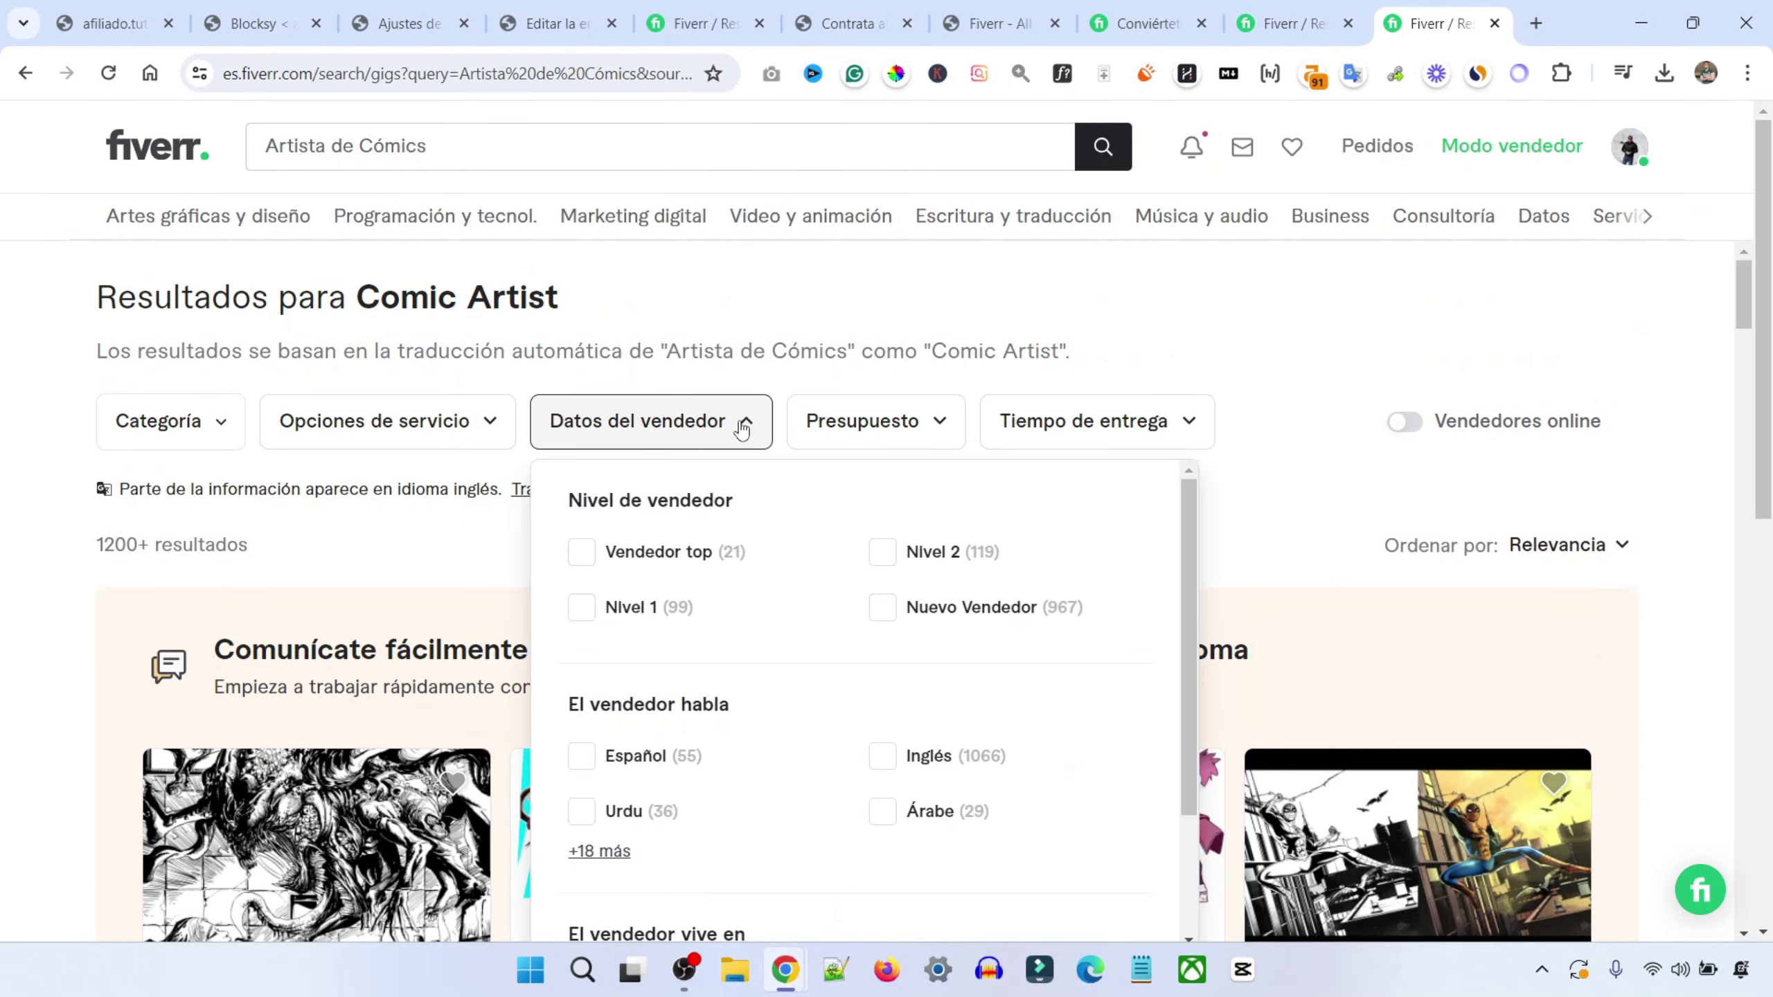
pyautogui.click(584, 758)
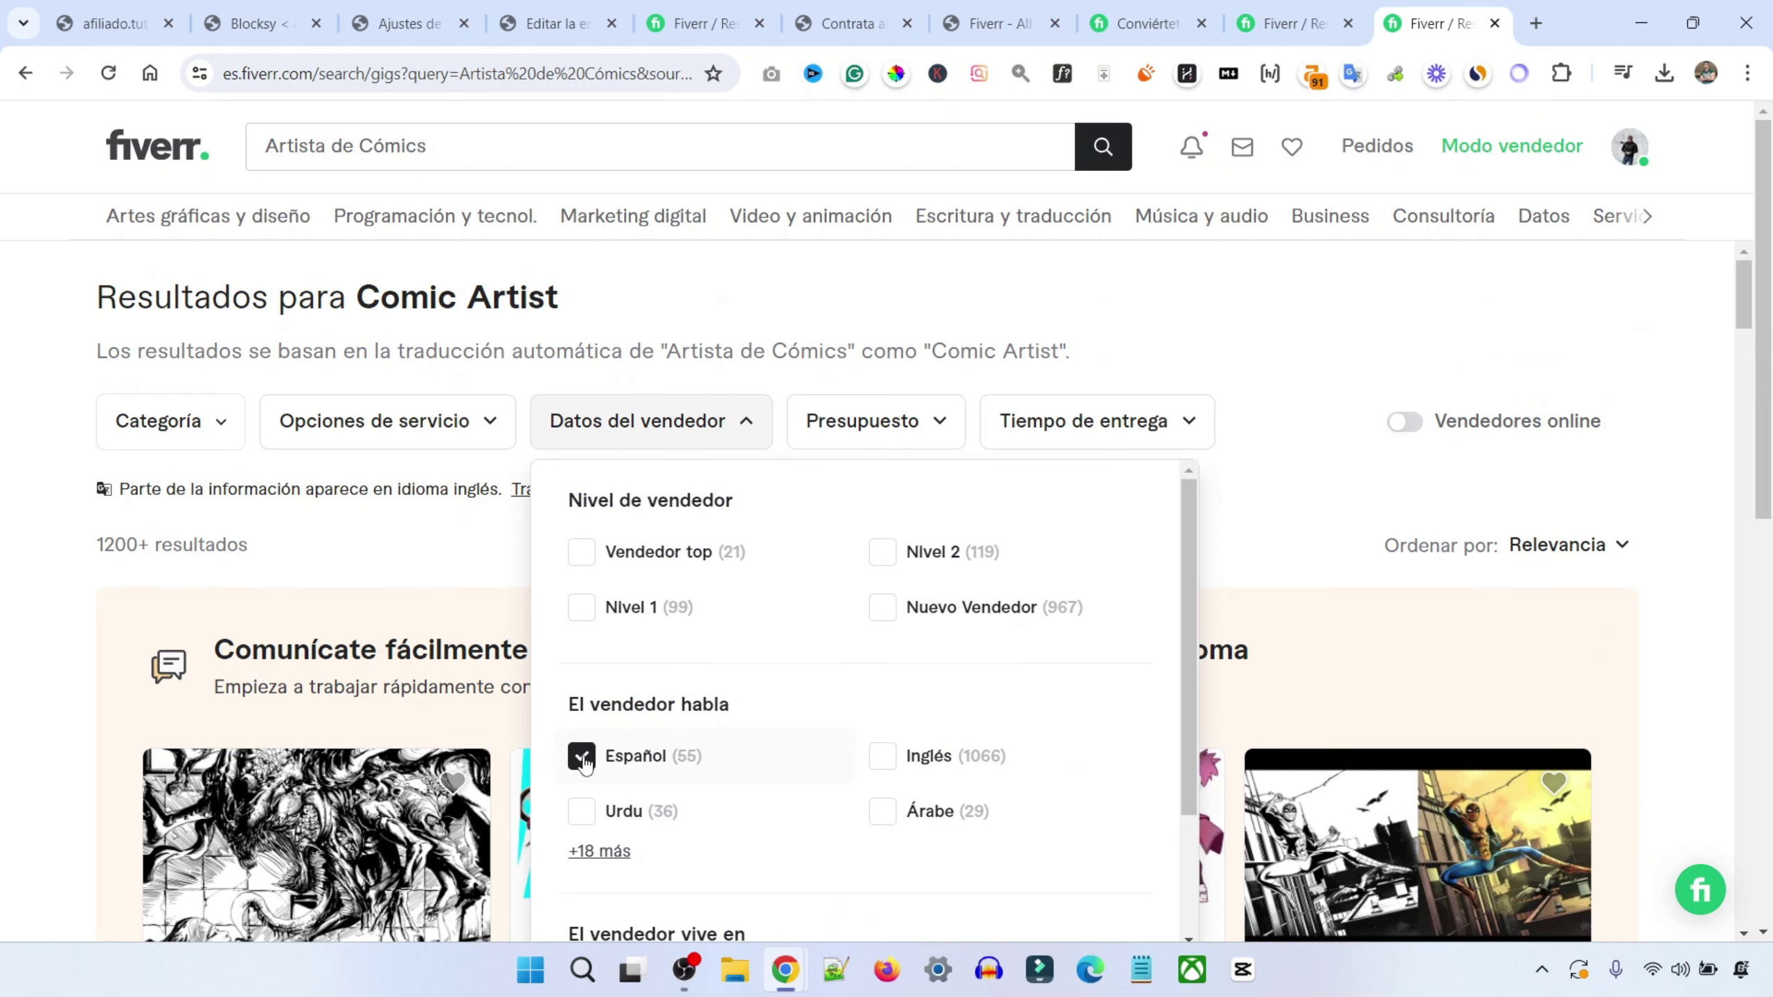
pyautogui.click(1289, 571)
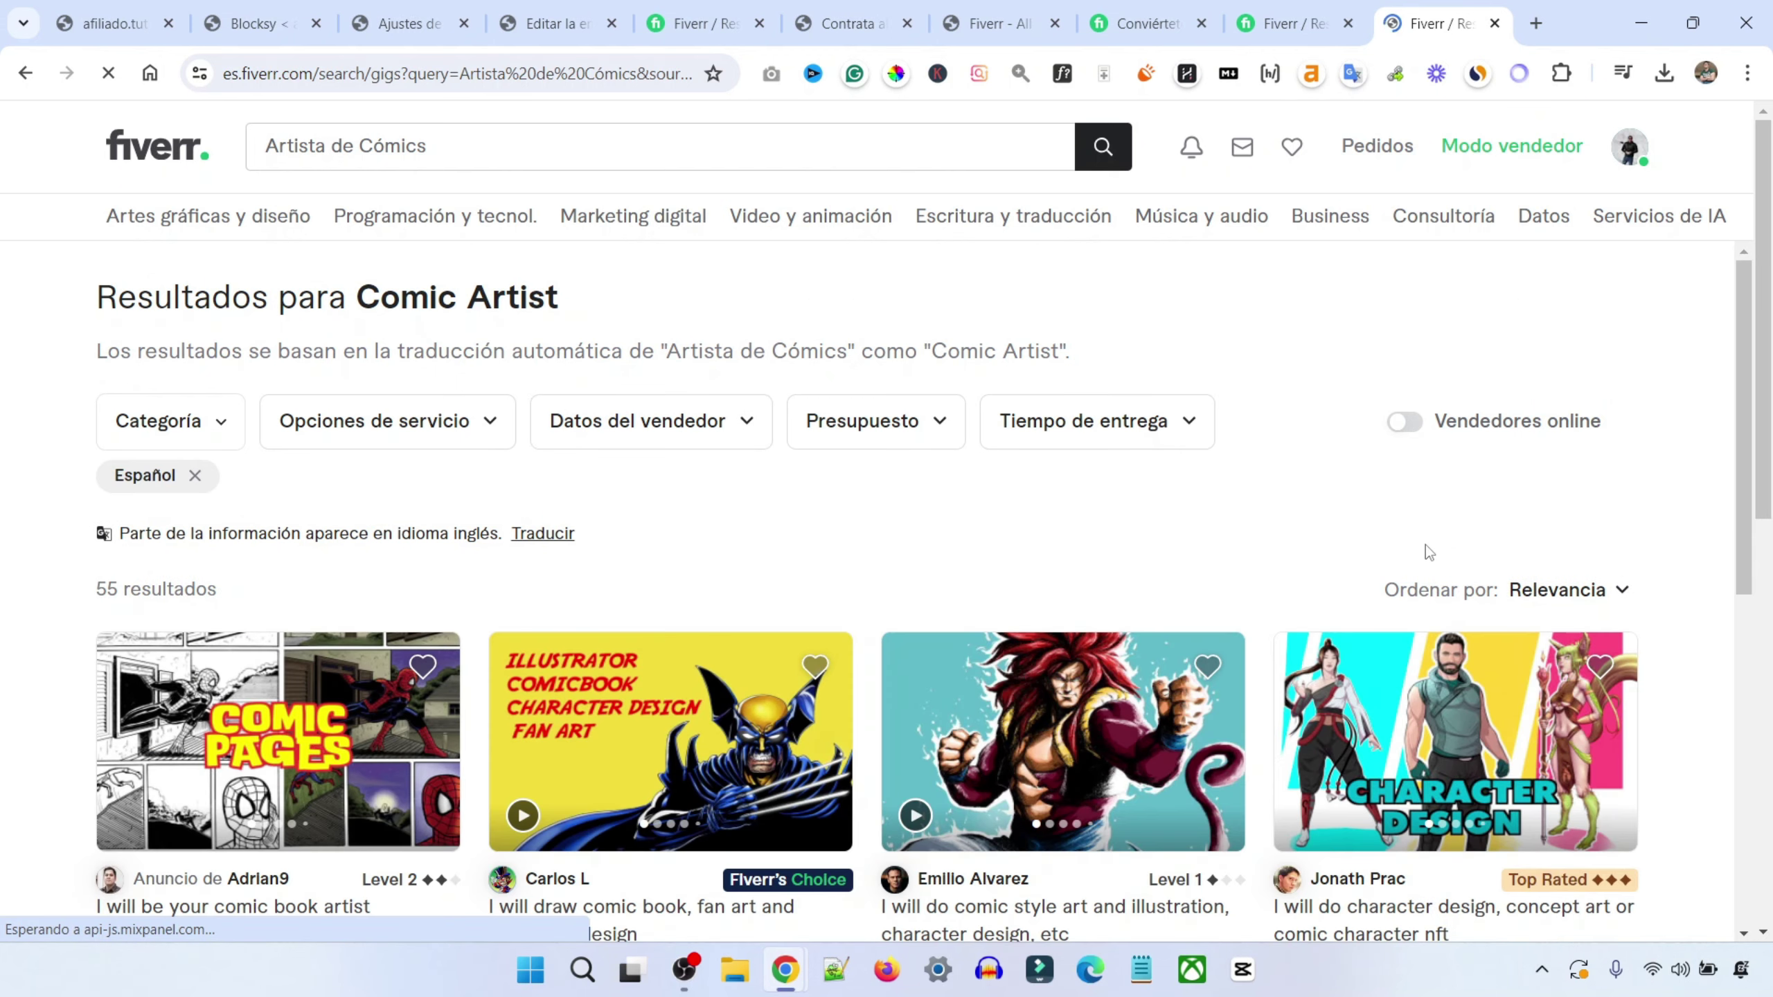
pyautogui.scroll(-3, 1743, 347)
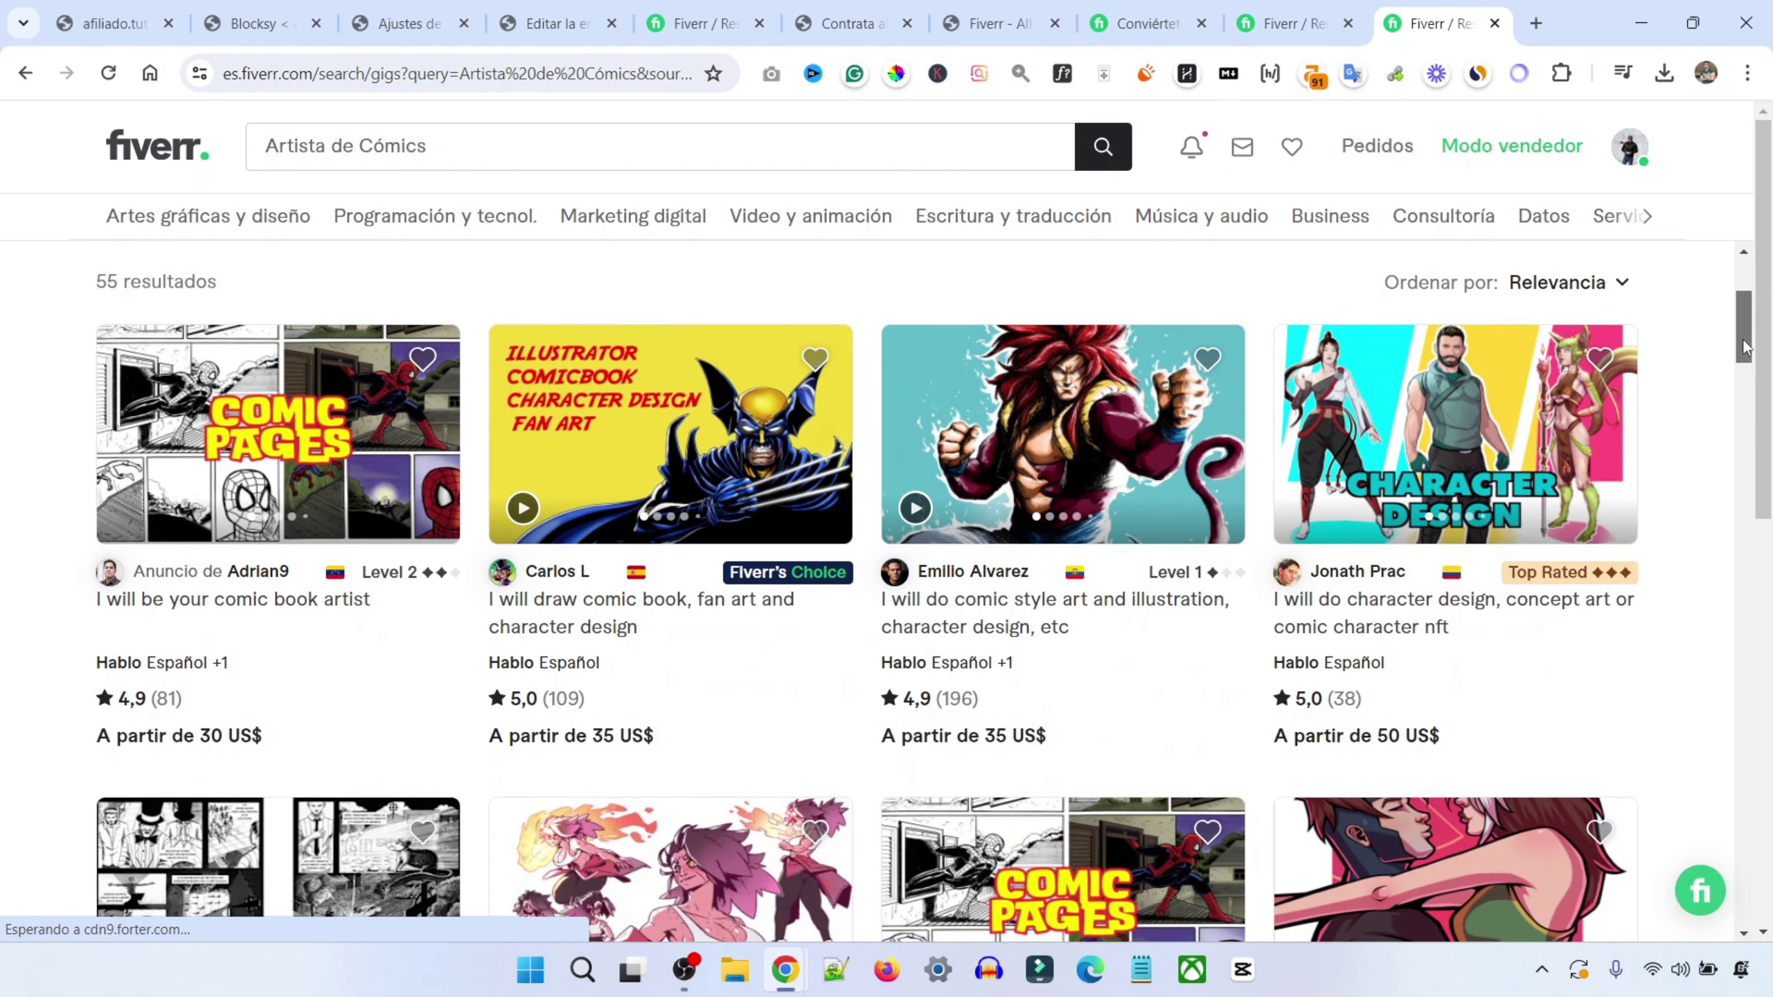
pyautogui.moveTo(1743, 347); pyautogui.dragTo(1746, 345)
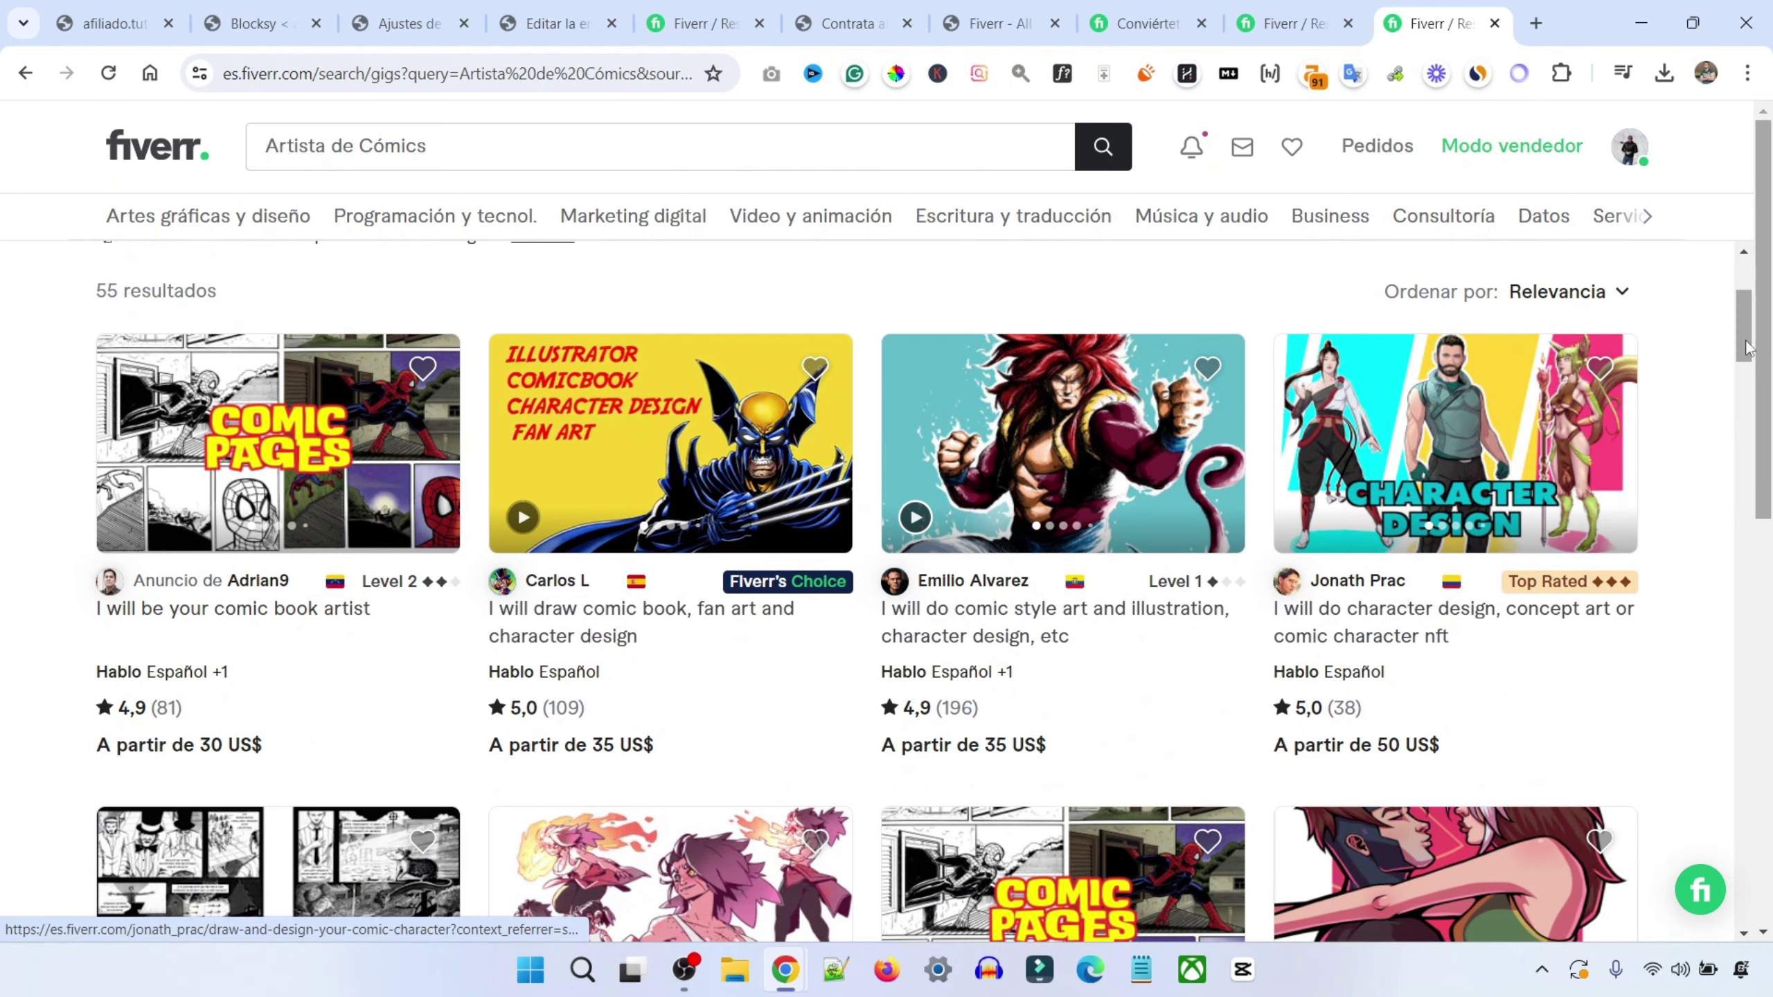
pyautogui.moveTo(1747, 347); pyautogui.dragTo(1758, 321)
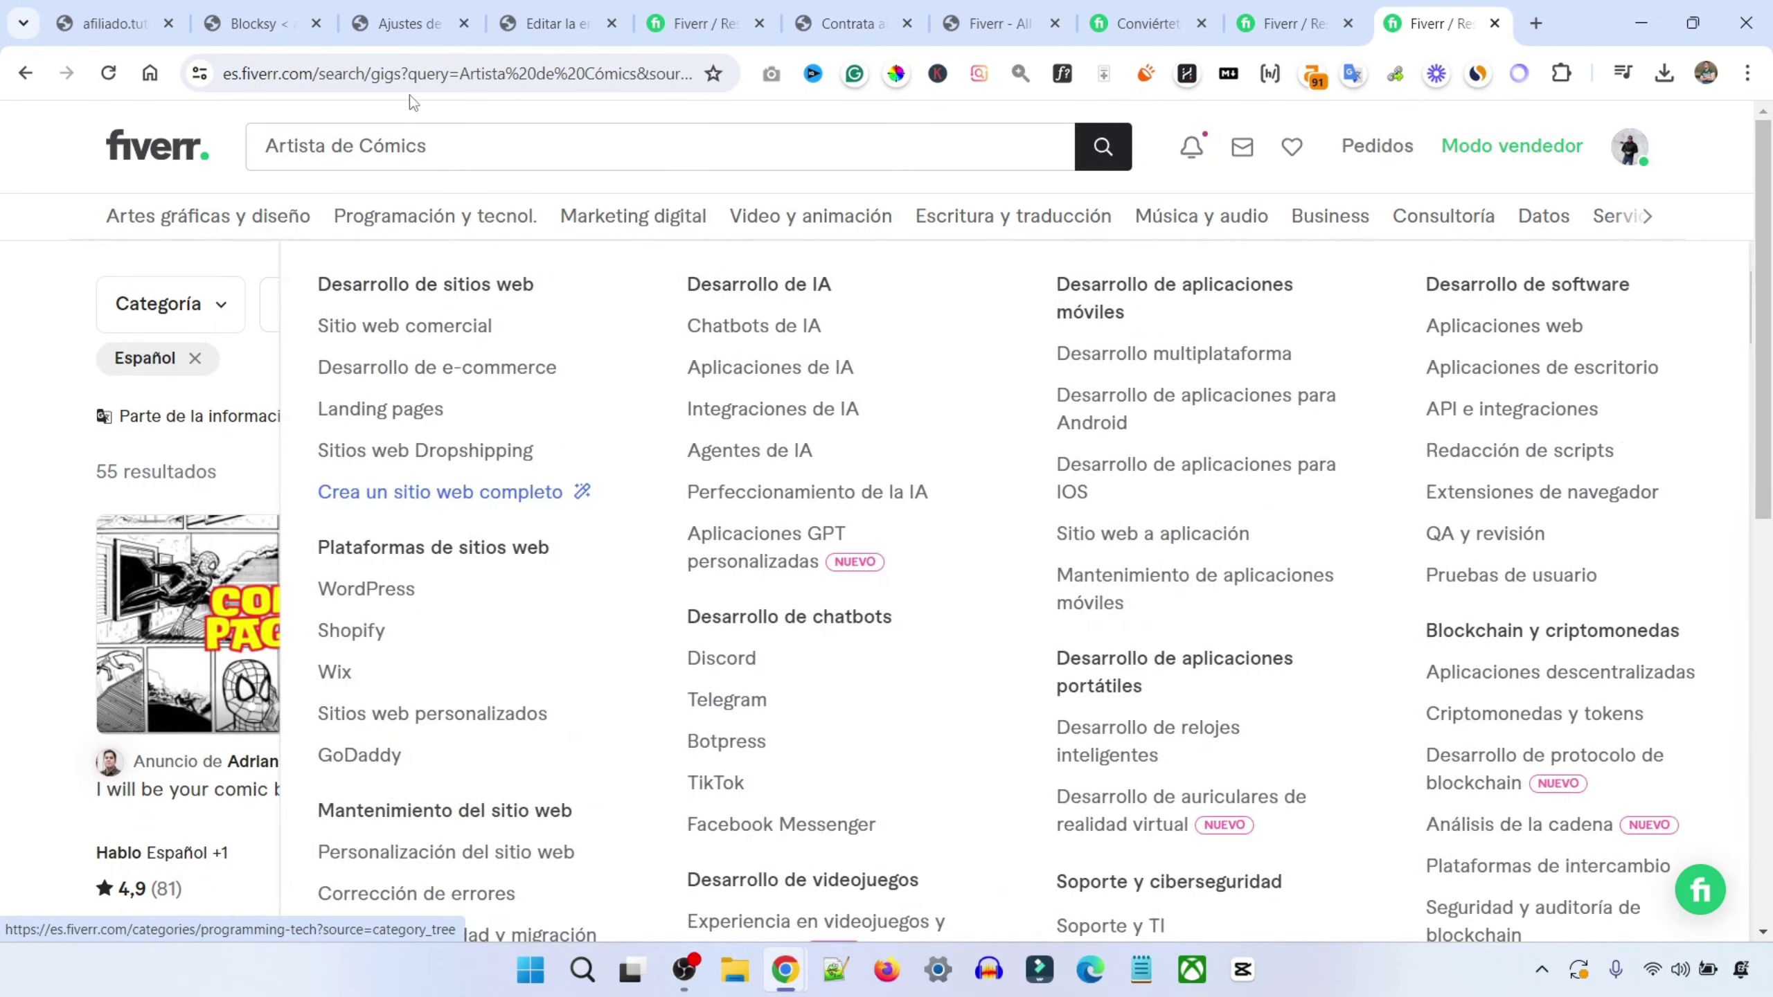
# Create Fiverr Affiliates deep links with the filtered "Artista de Cómics" search page as landing page, and copy the Fiverr Marketplace link
pyautogui.click(383, 71)
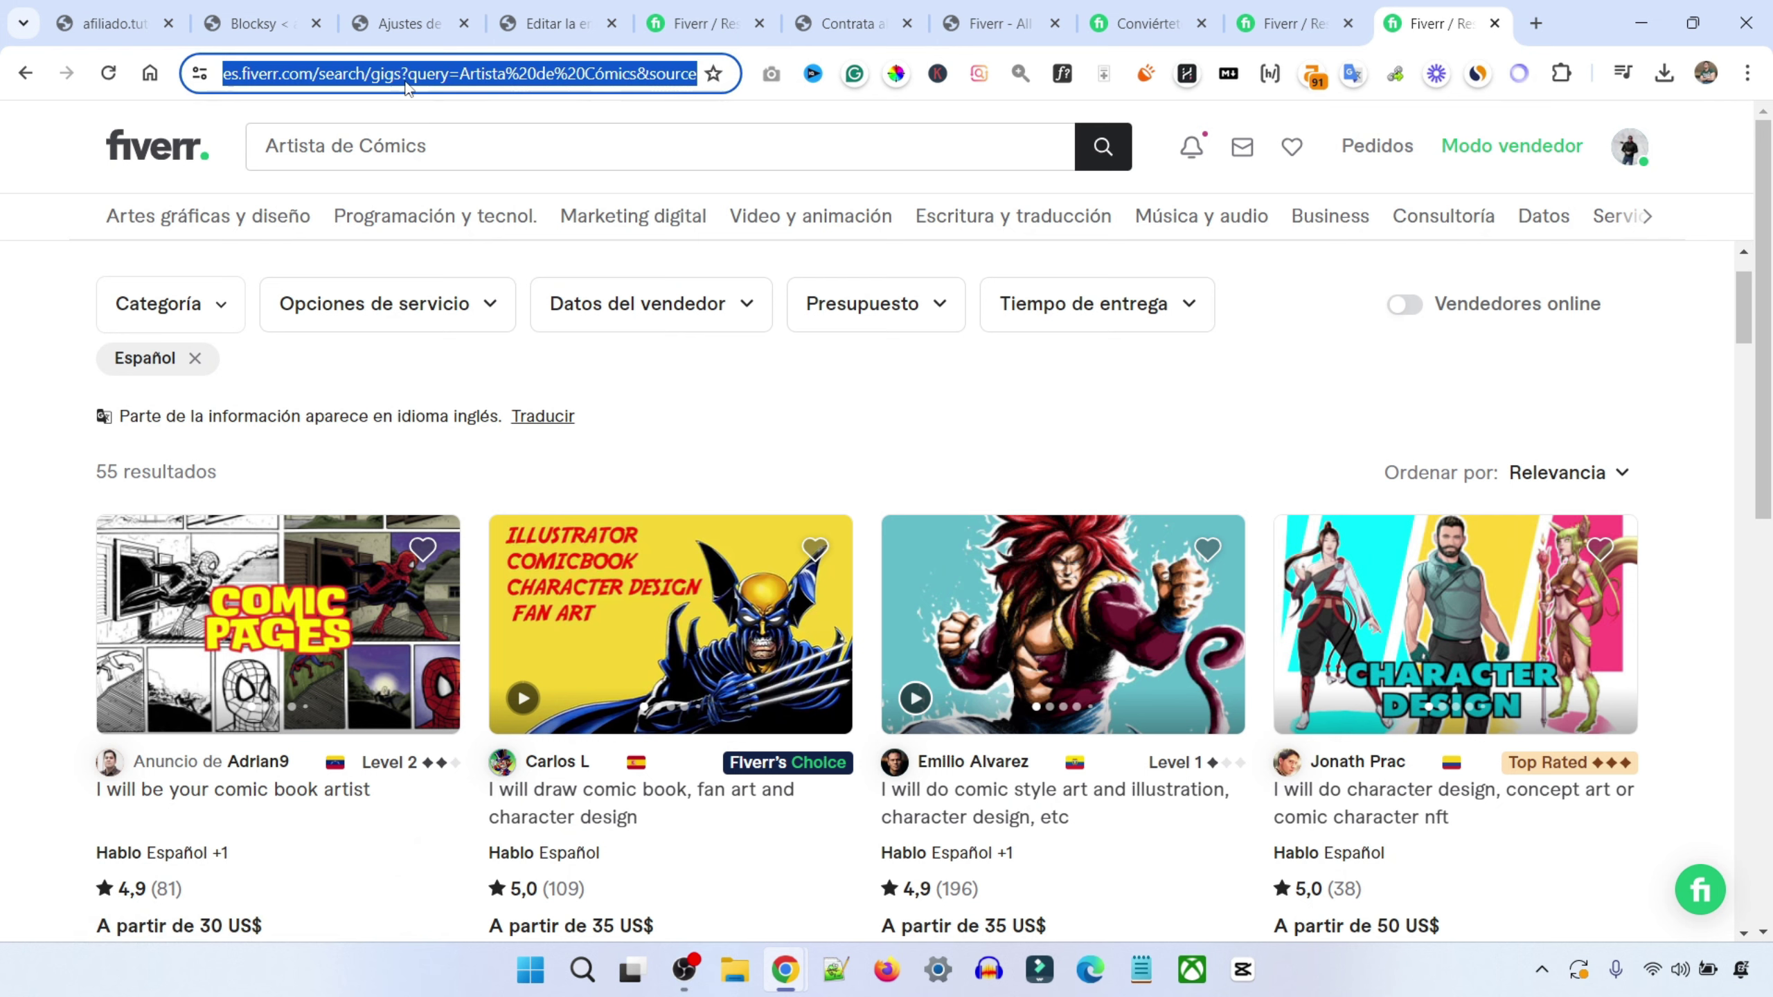
pyautogui.hotkey('ctrl', '7')
pyautogui.click(170, 309)
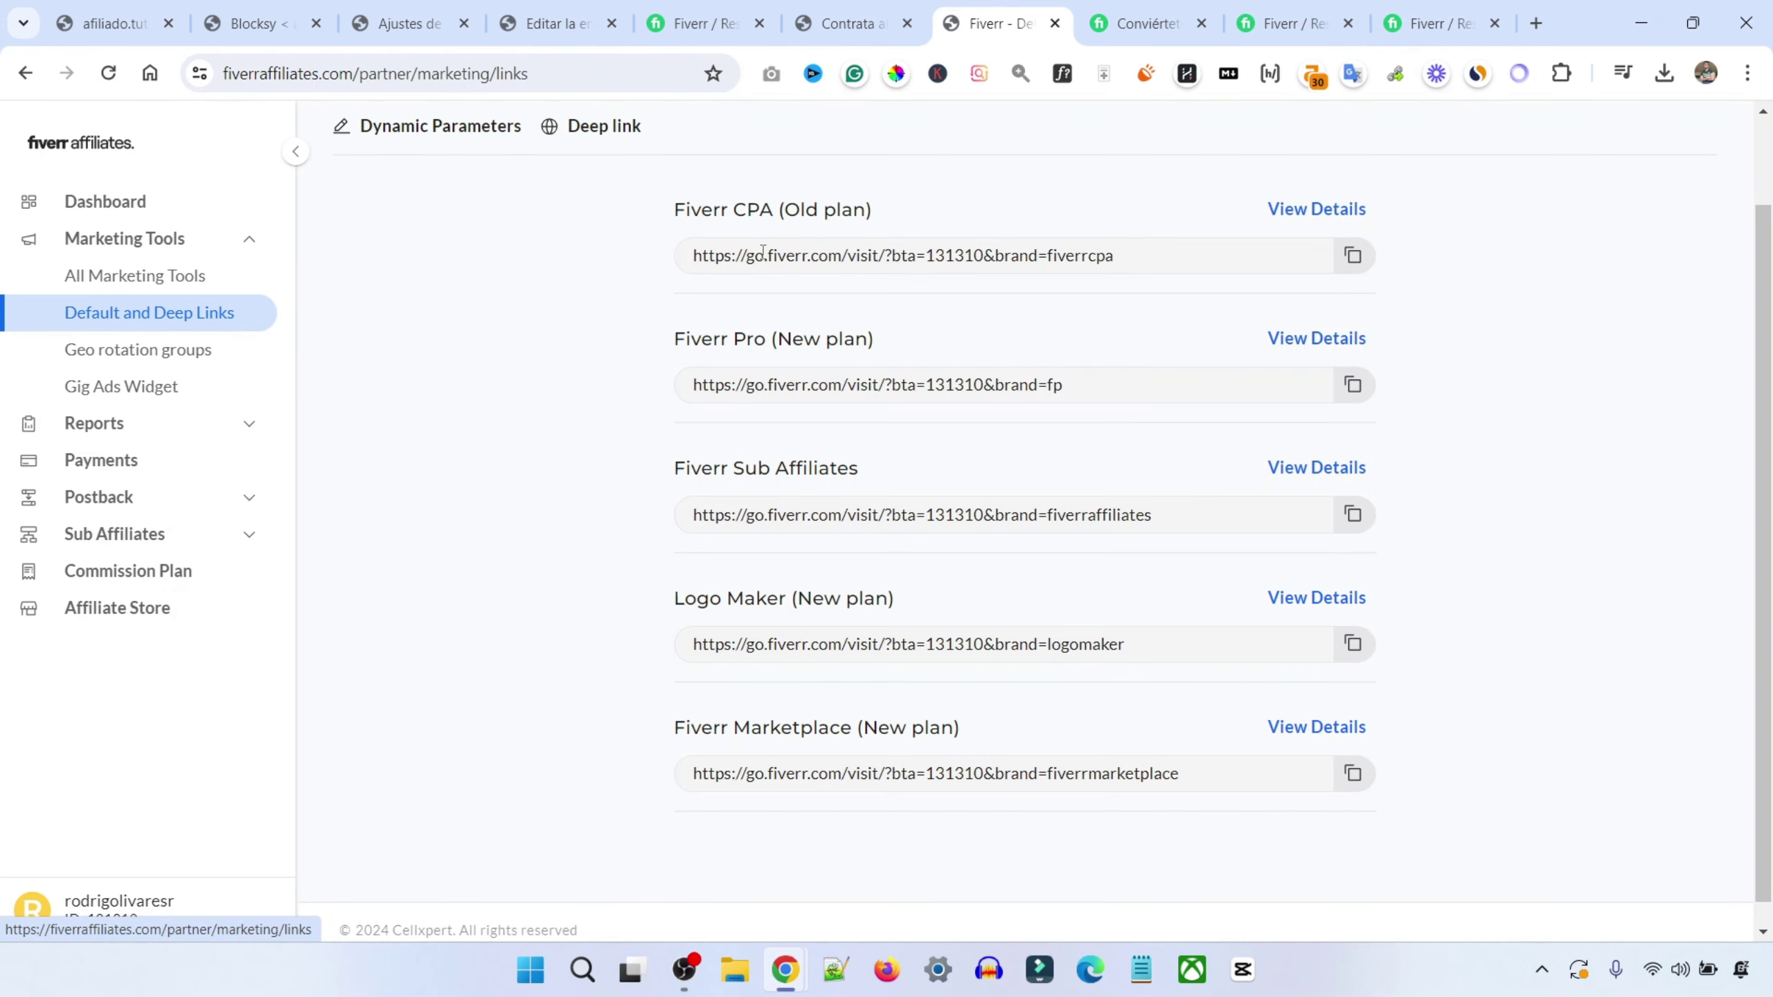
pyautogui.click(600, 127)
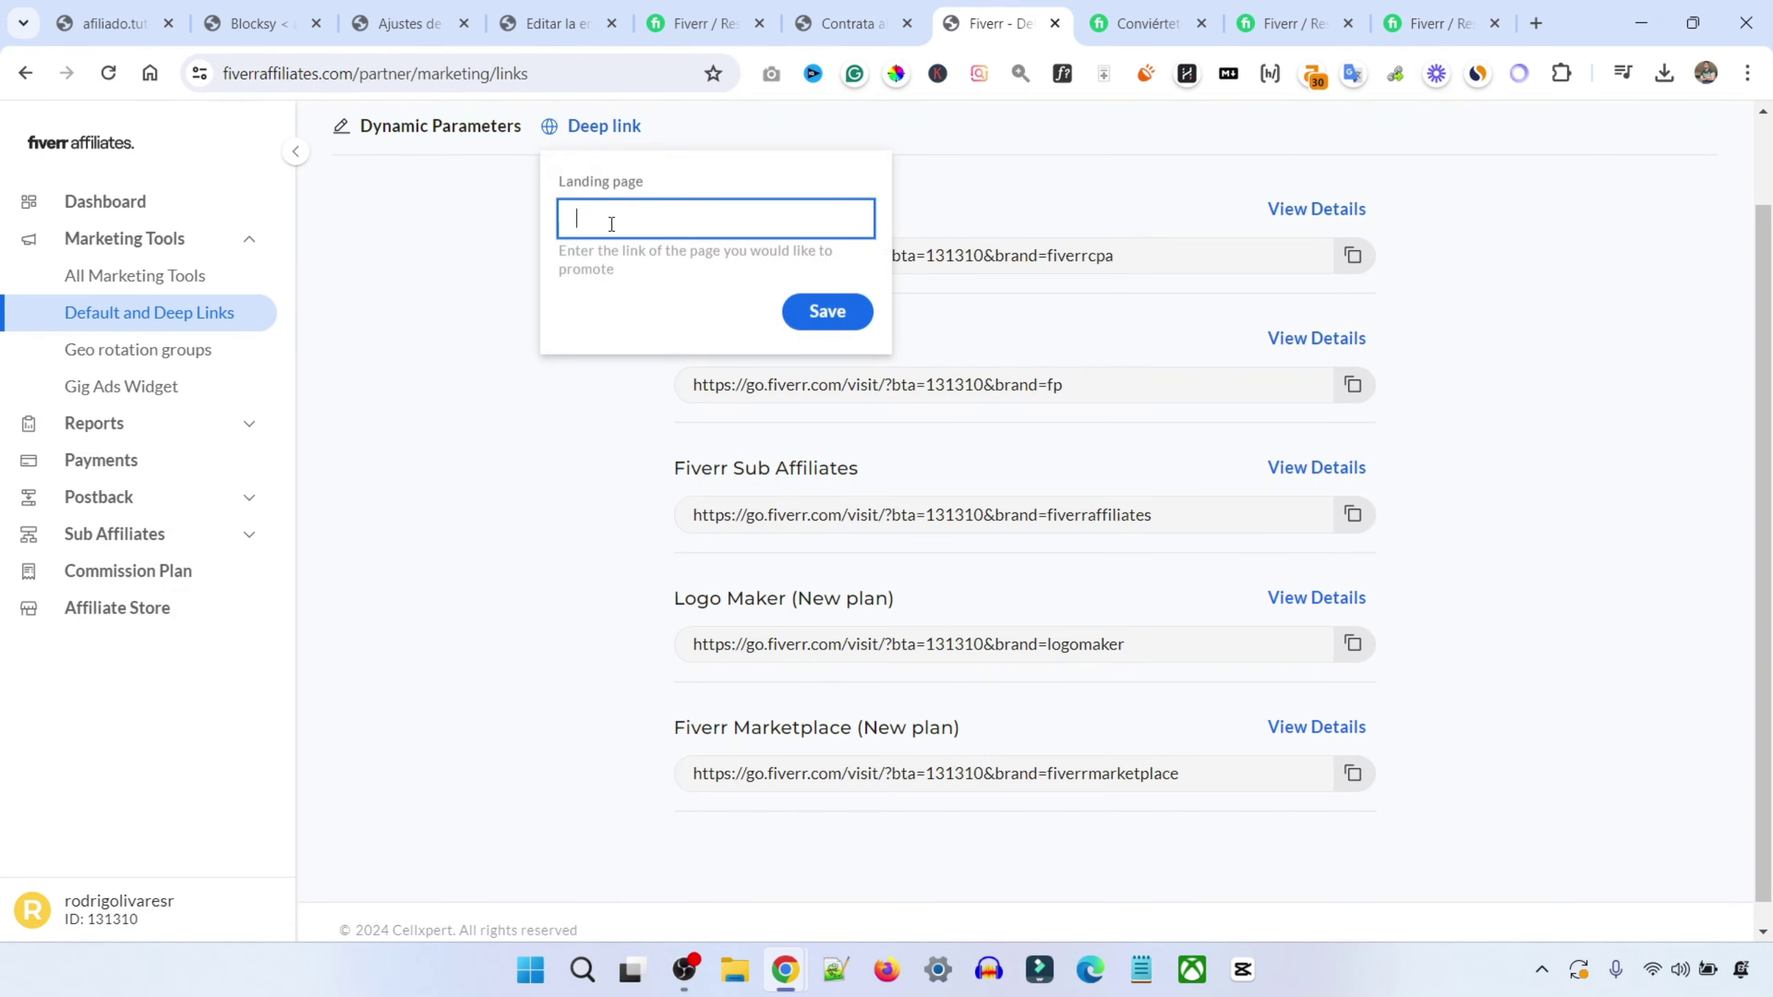
pyautogui.hotkey('ctrl', 'v')
pyautogui.click(824, 313)
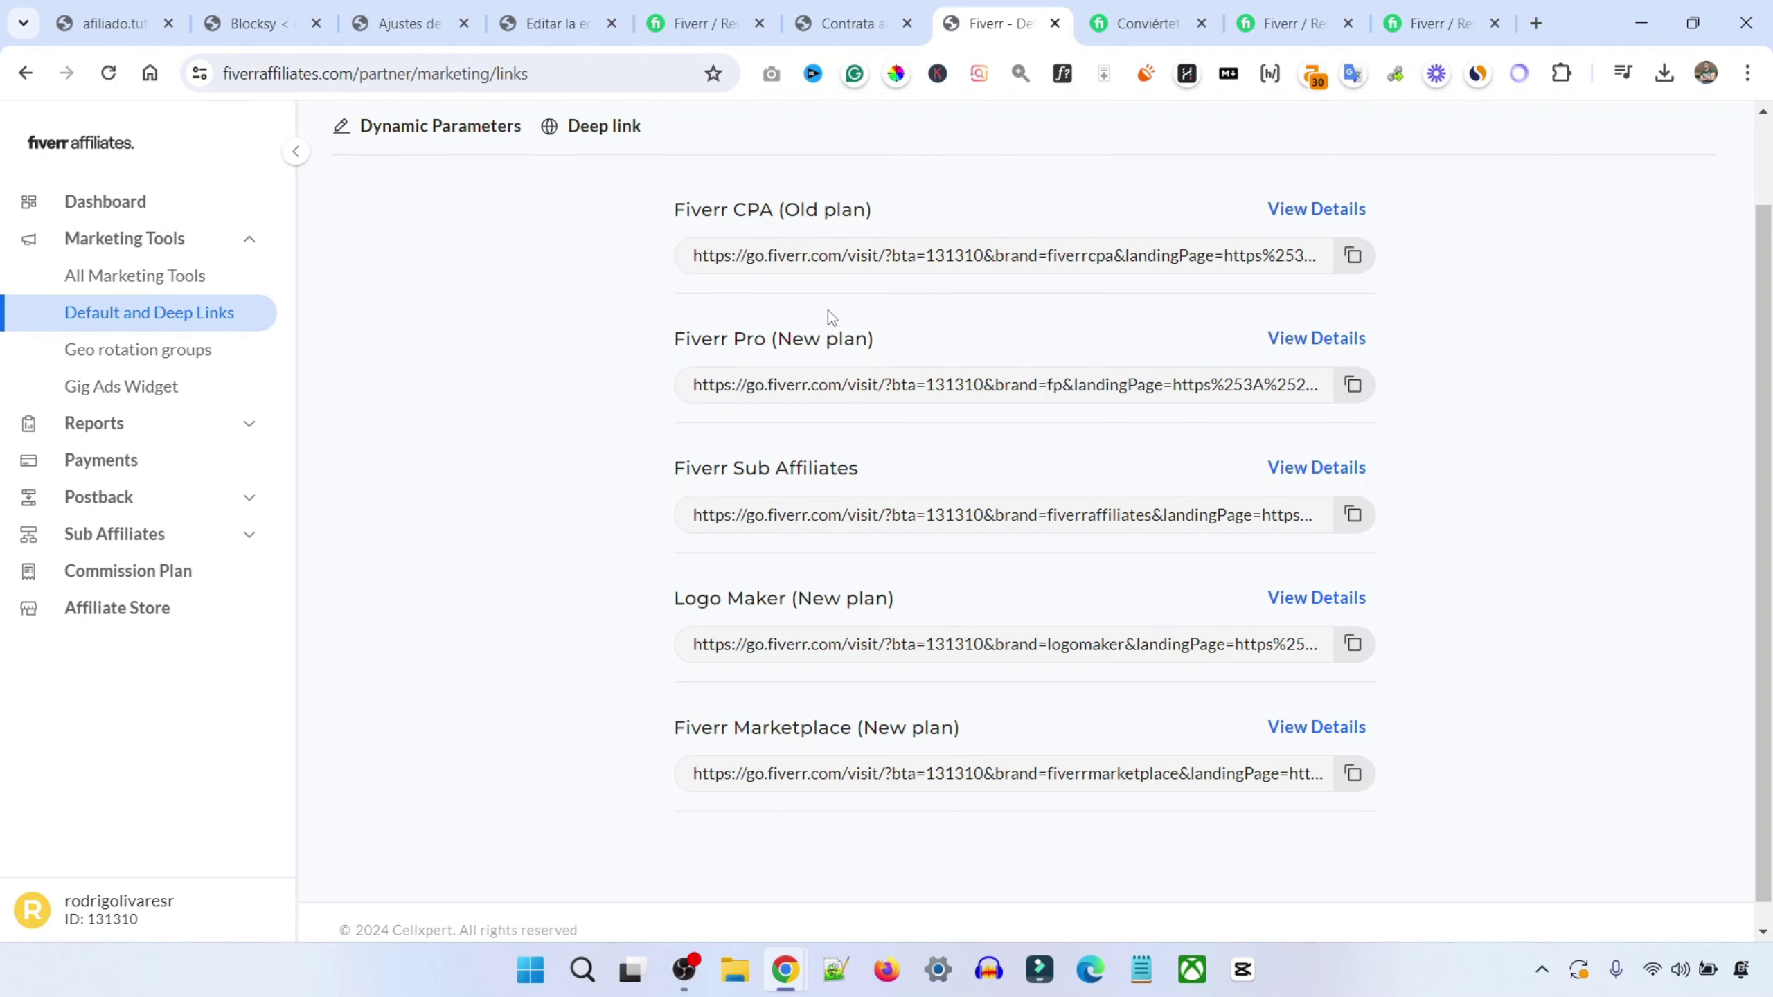
pyautogui.click(1352, 773)
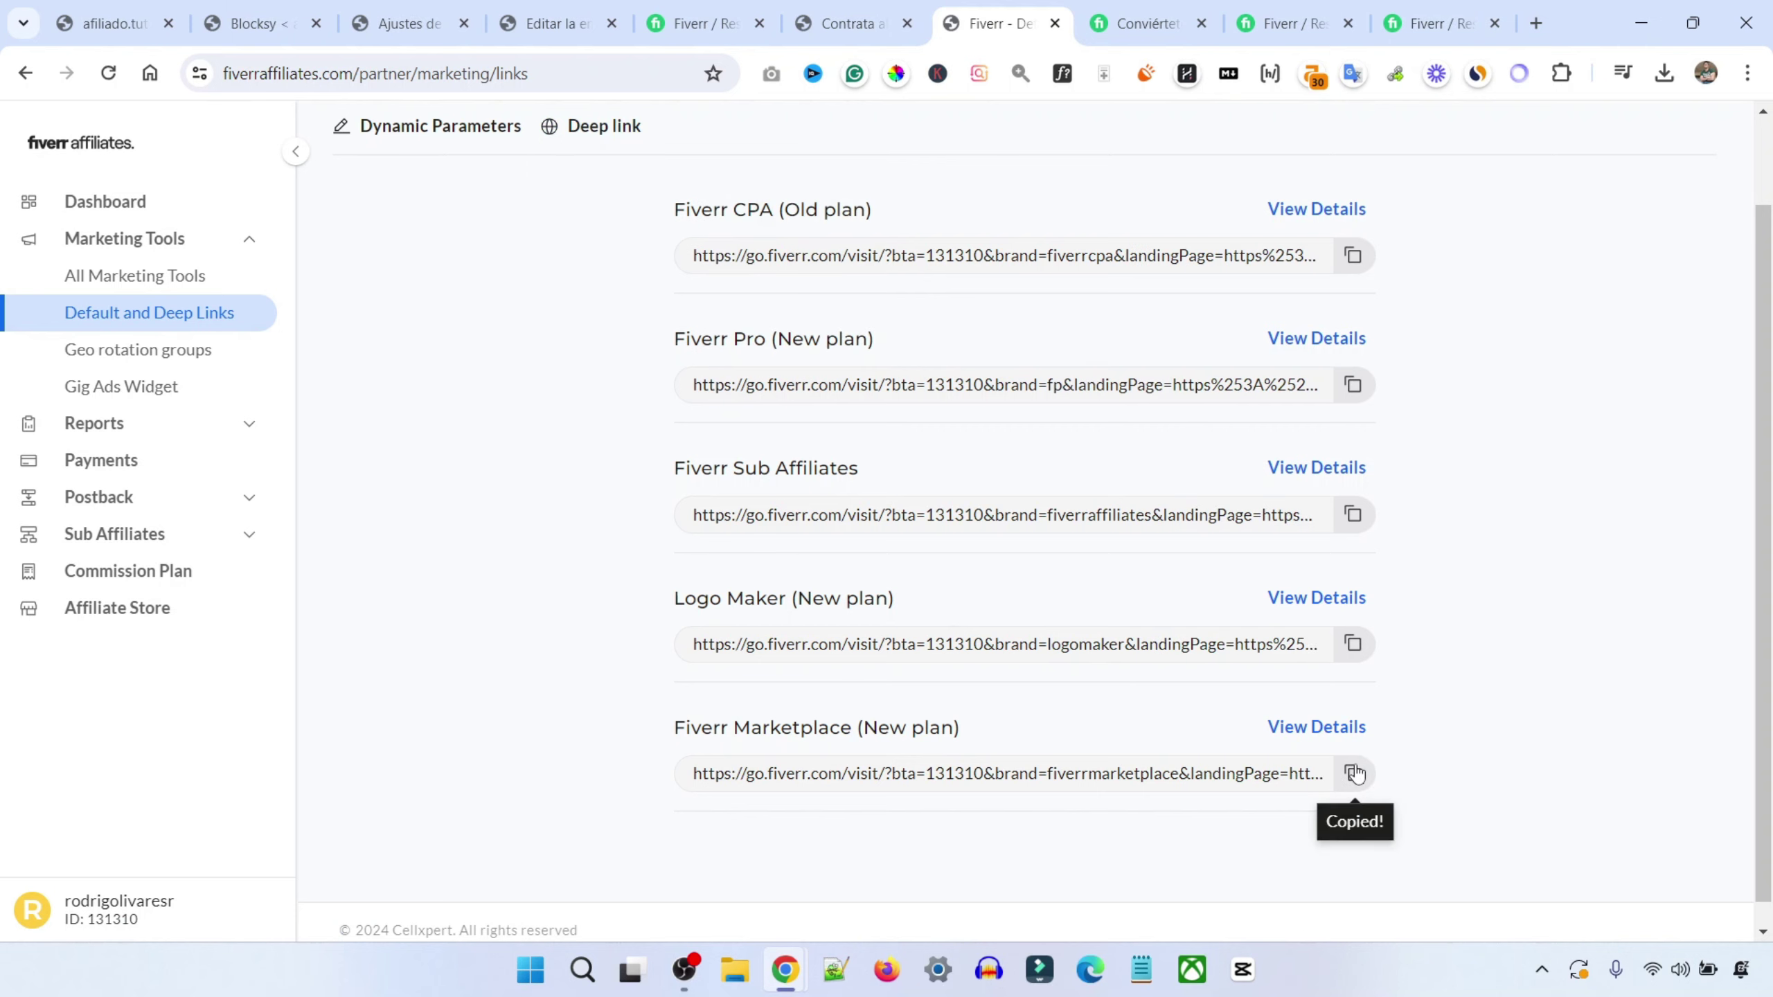
# Open the comic artist post for editing and insert the copied deep link in a new paragraph above "Lo que aprenderás en este artículo:"
pyautogui.click(917, 8)
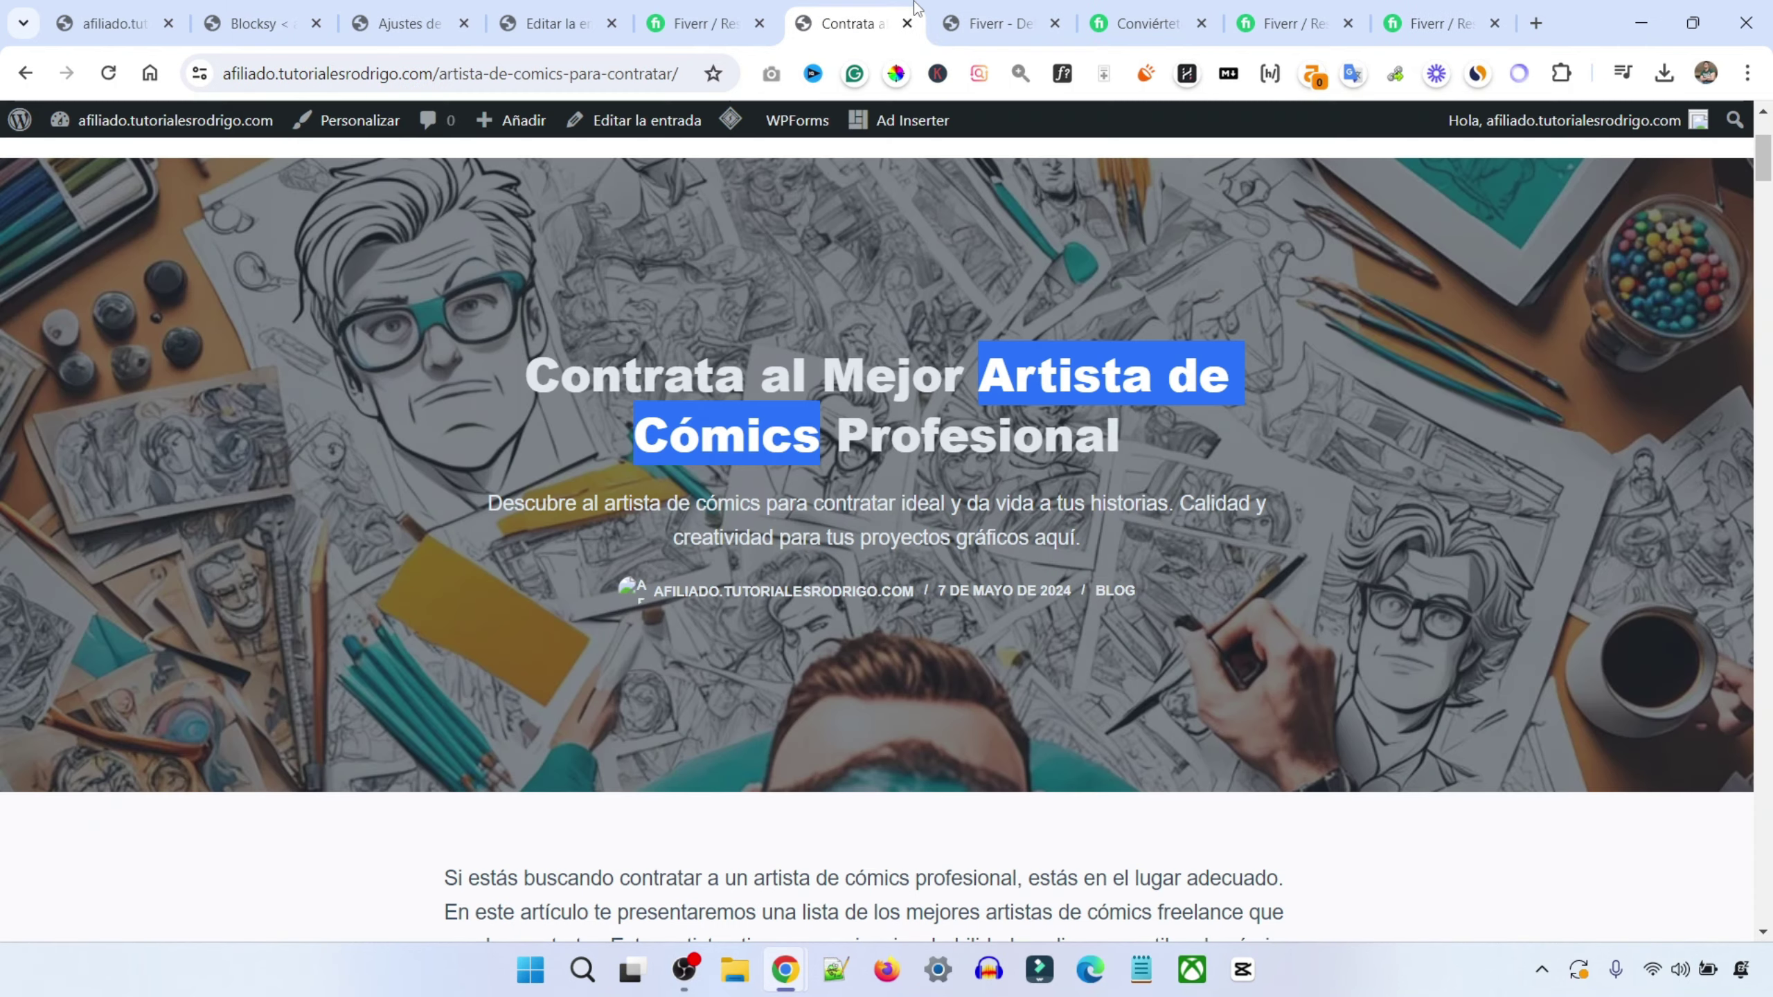
pyautogui.click(635, 120)
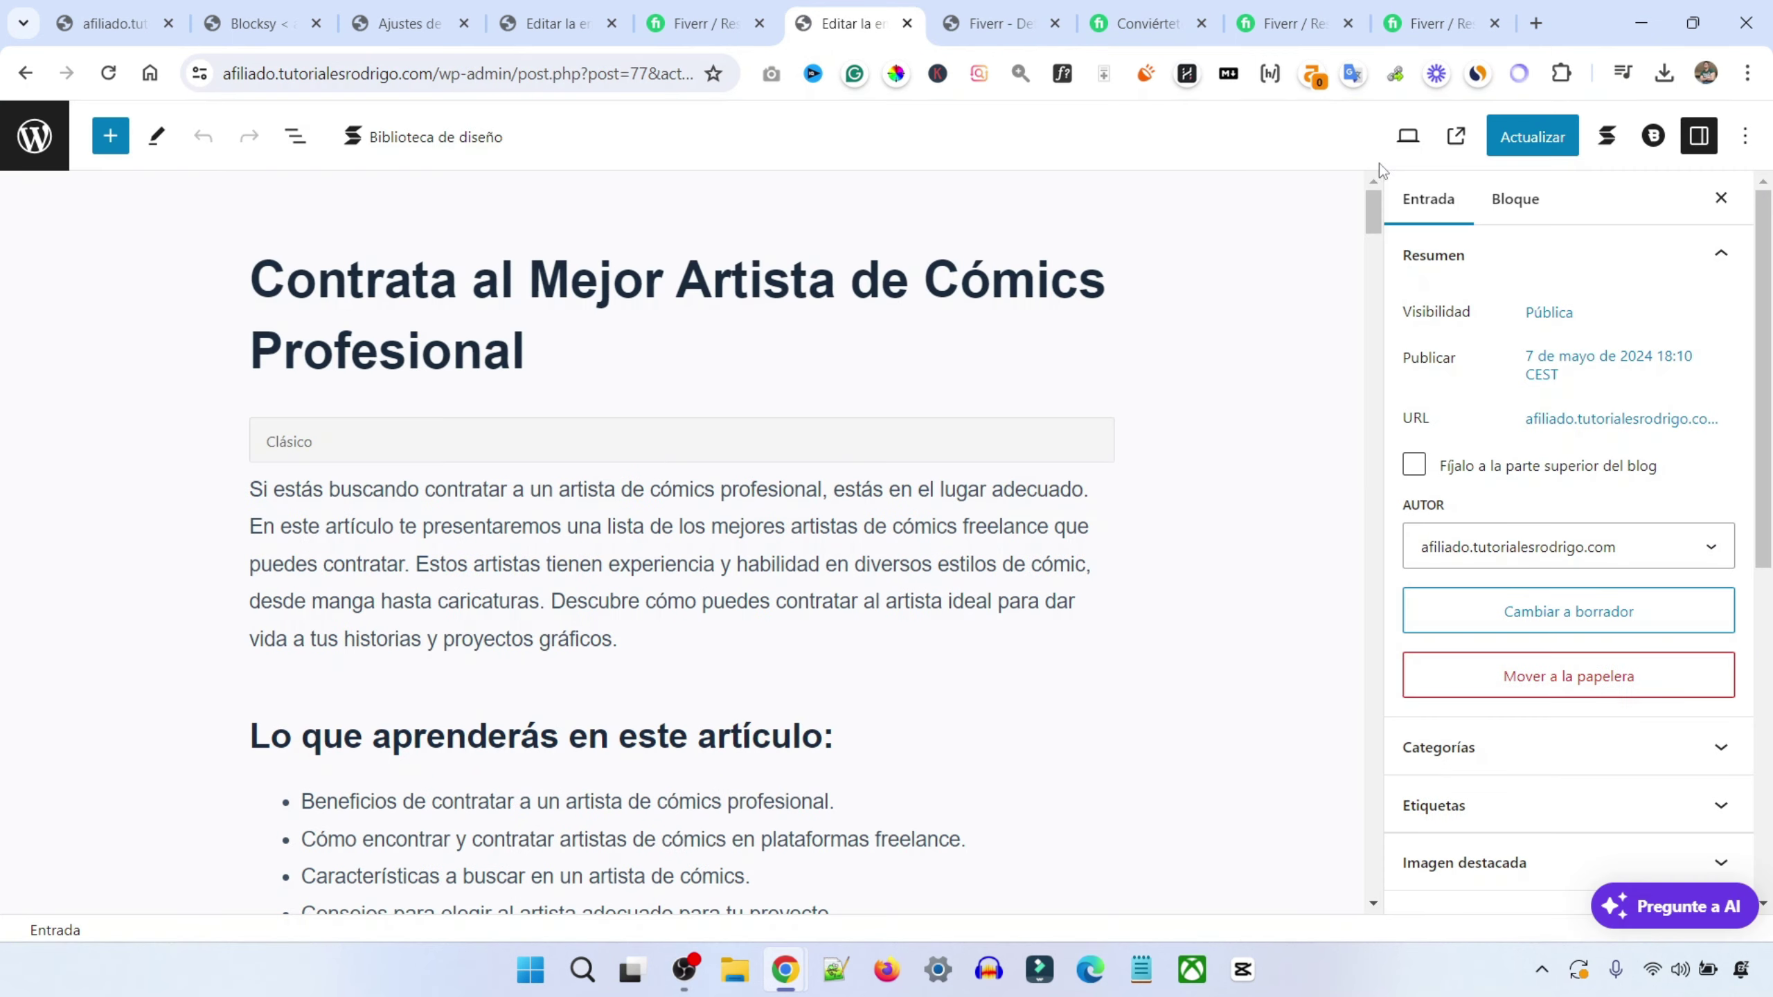
pyautogui.click(693, 640)
pyautogui.hotkey('ctrl', 'k')
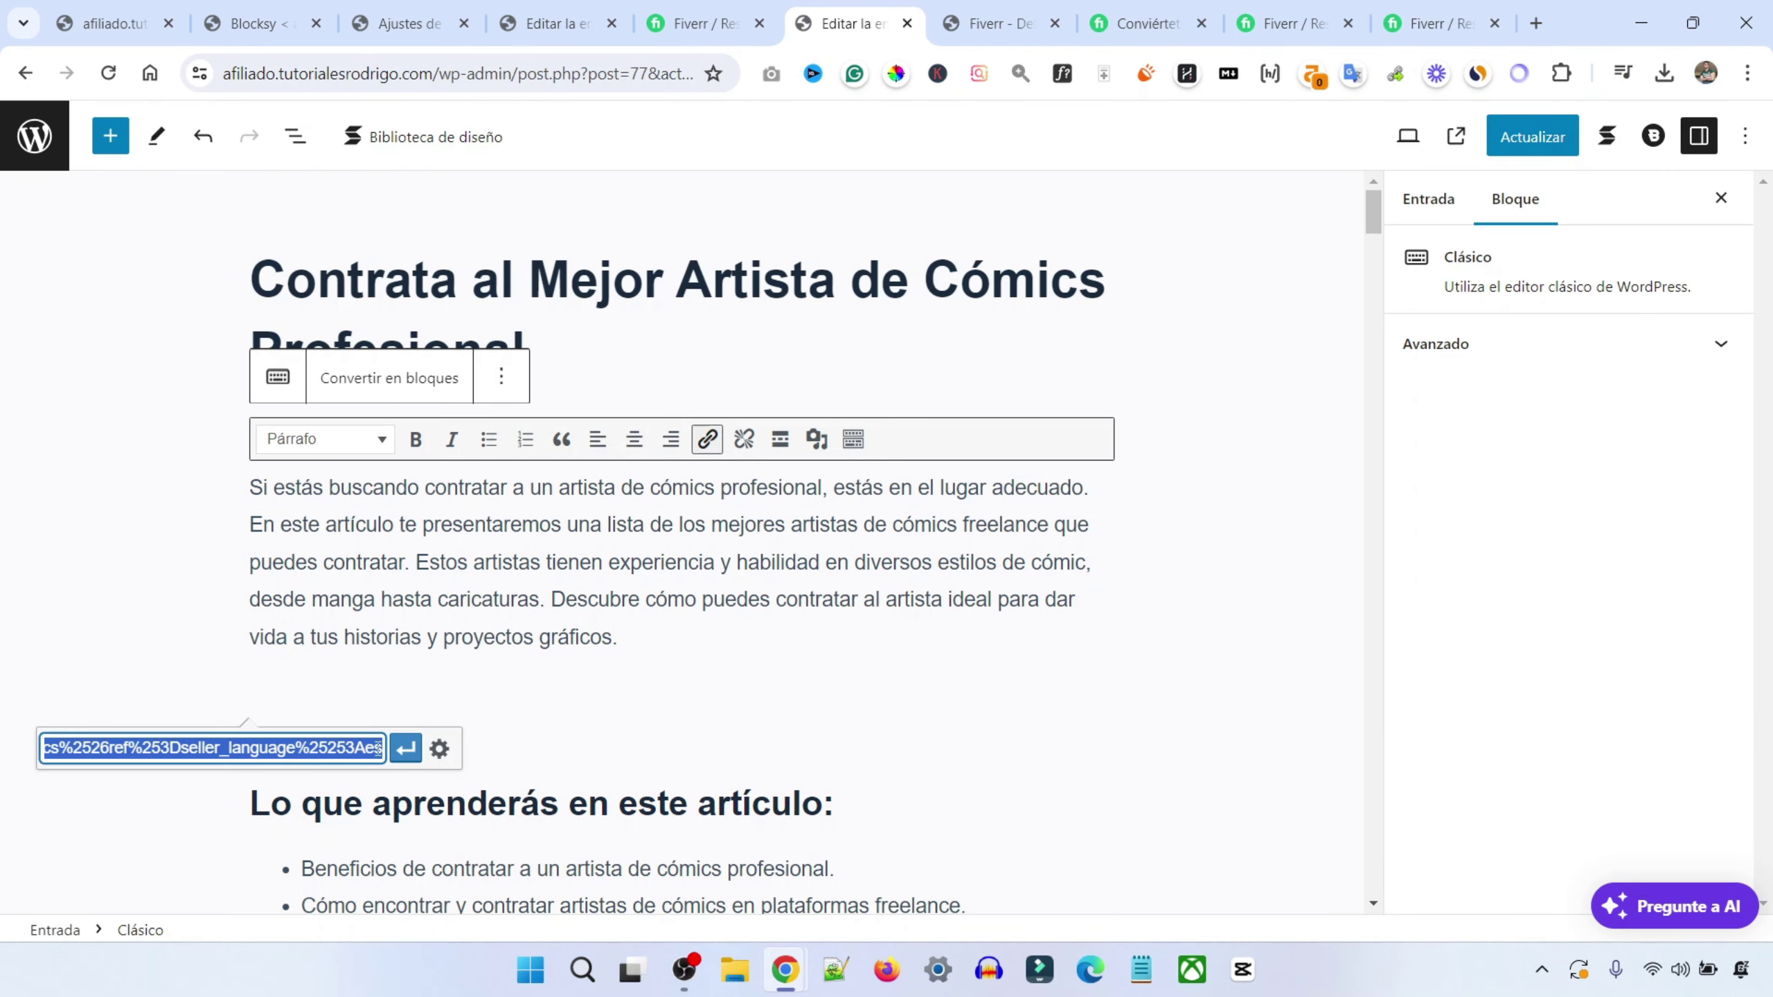
# Set the text of the new link in the comic artist post to "TE RECOMENDAMOS ESTOS ARTISTAS DE COMICS"
pyautogui.click(435, 744)
pyautogui.click(978, 328)
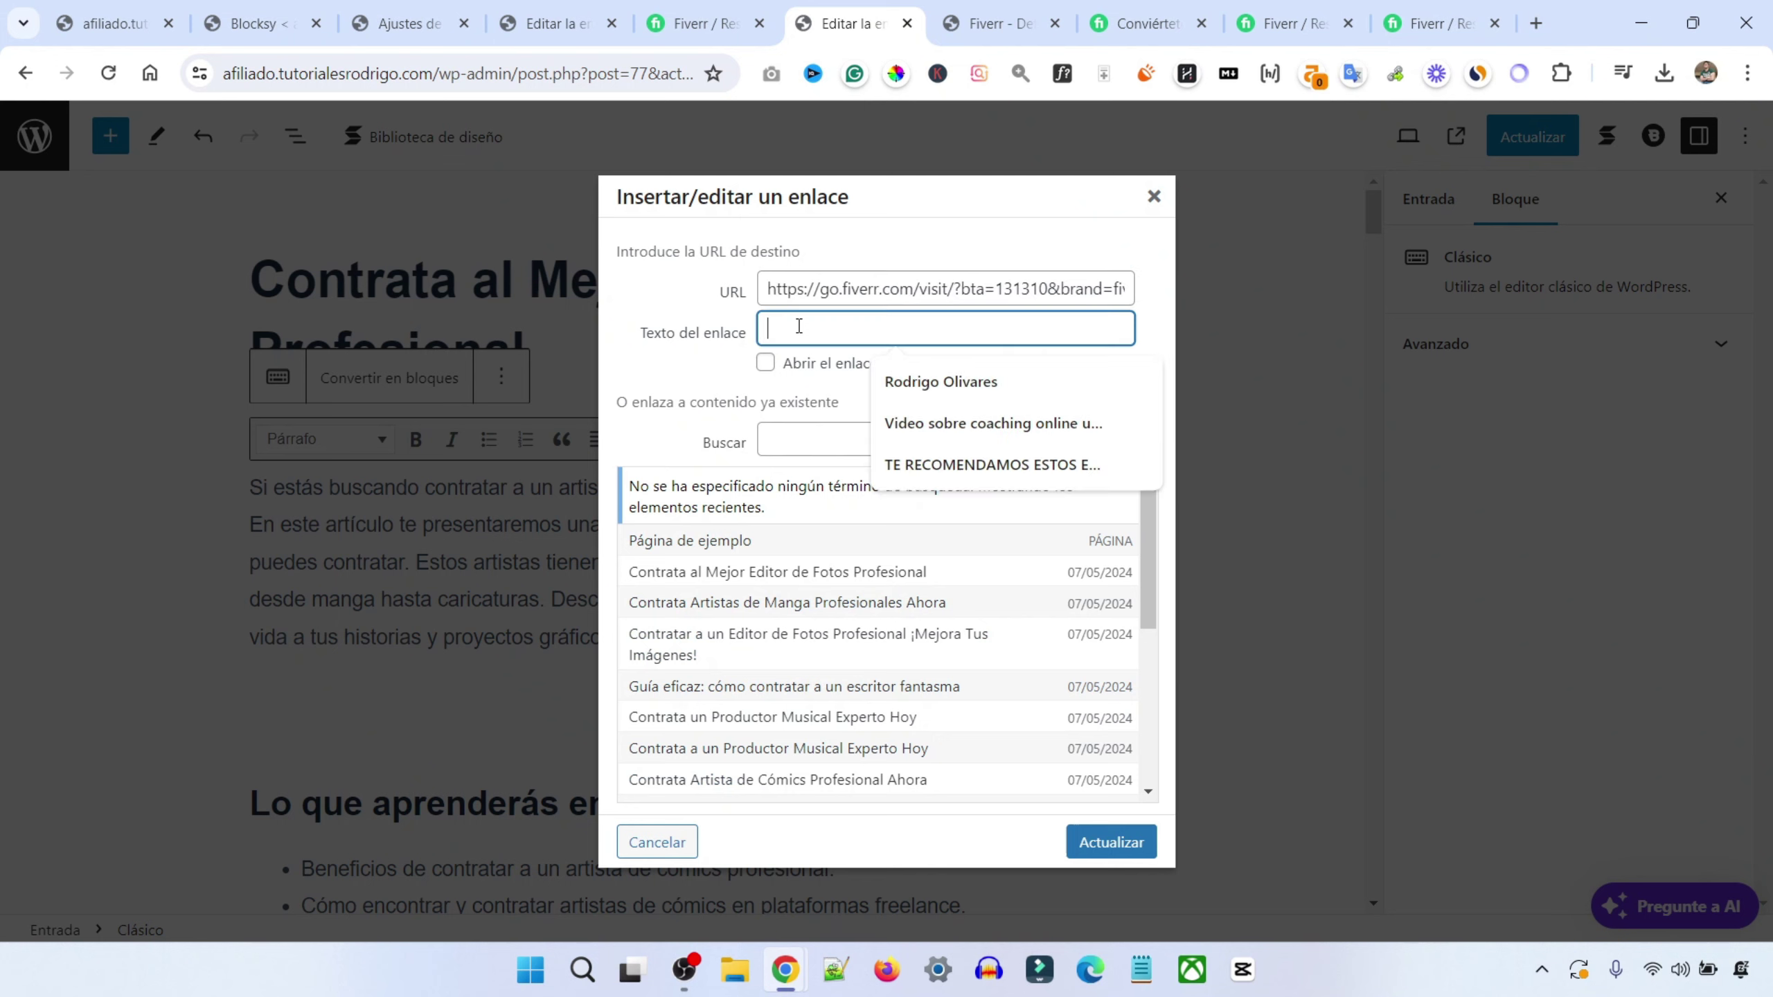
pyautogui.write('TE RECOMENDAMOS ESTOS ARTISTAS DE COMICS')
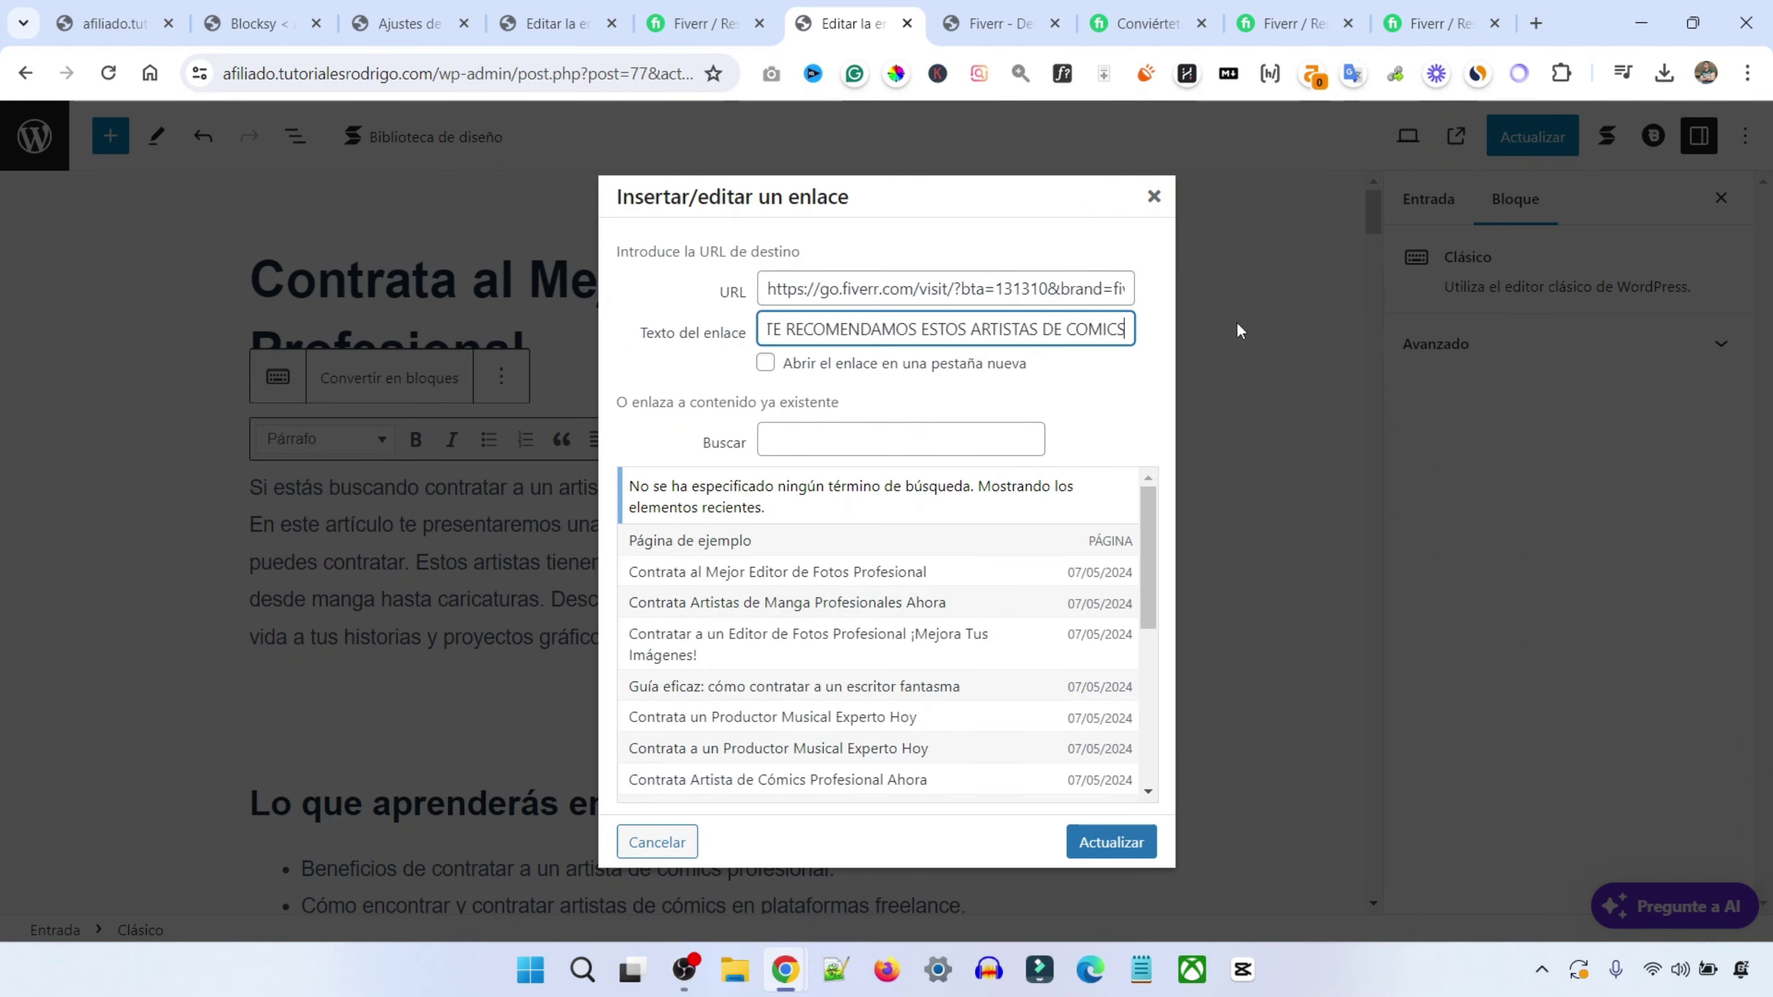
pyautogui.click(1094, 851)
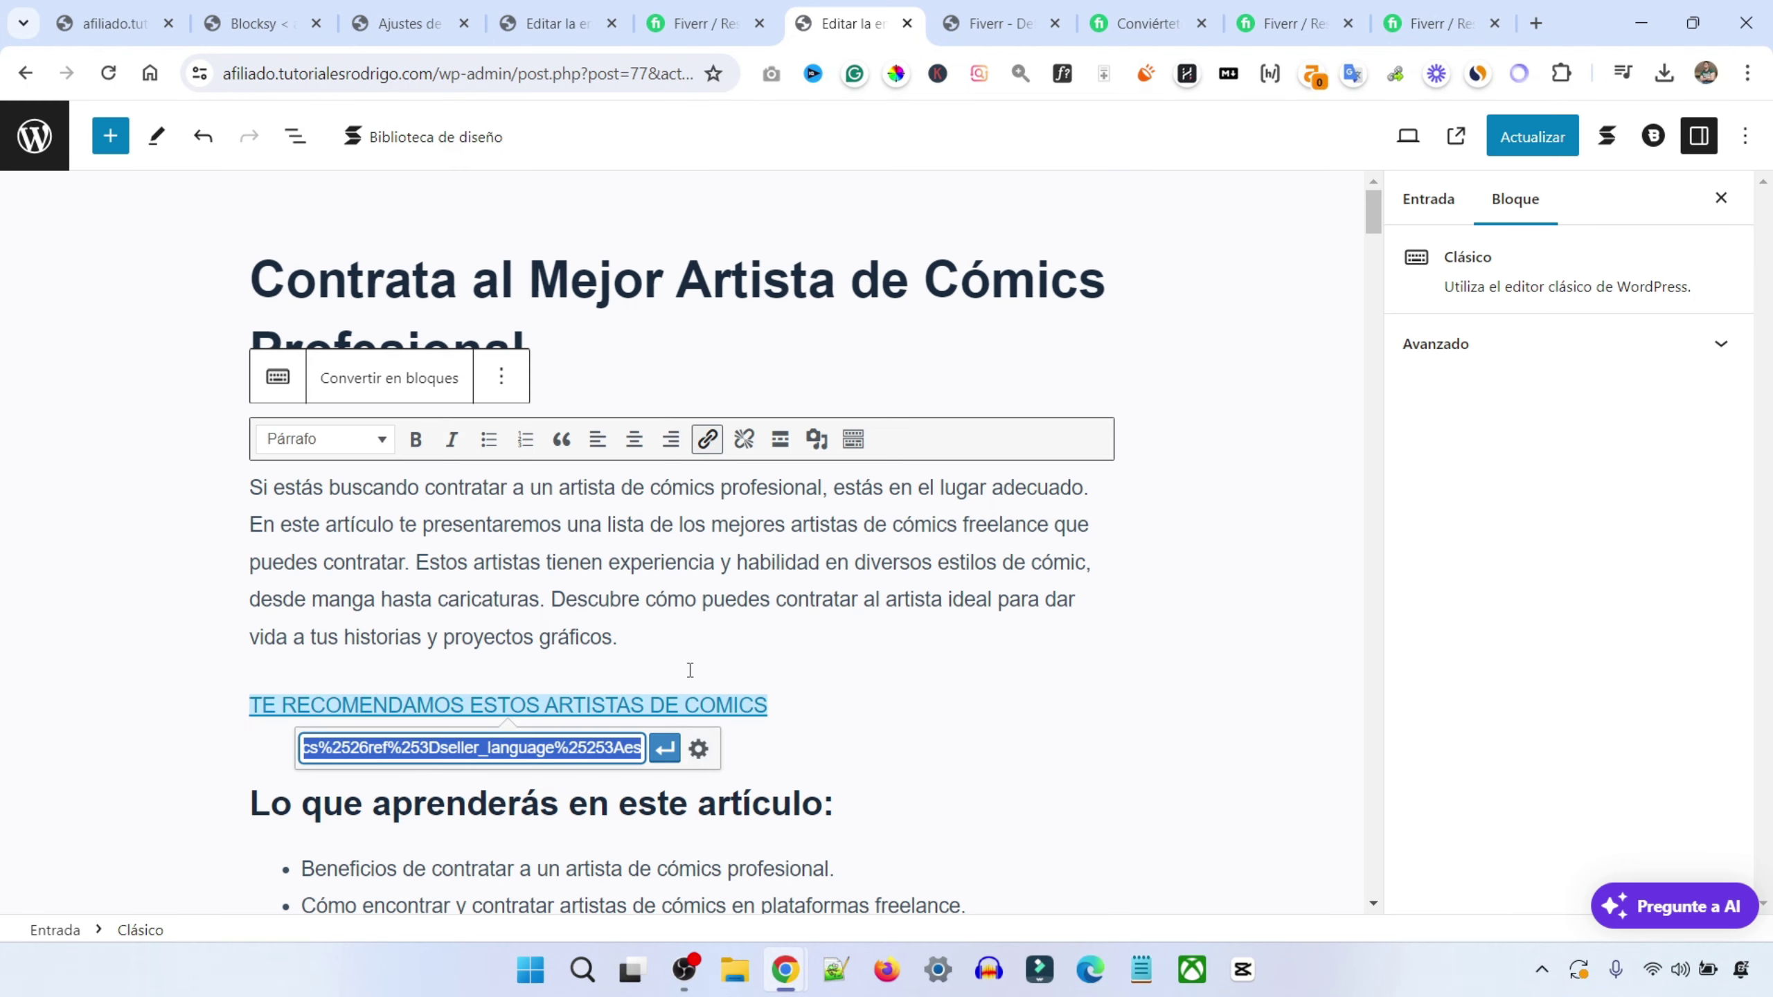
# Make the "TE RECOMENDAMOS ESTOS ARTISTAS DE COMICS" link open in a new tab
pyautogui.click(698, 748)
pyautogui.click(766, 363)
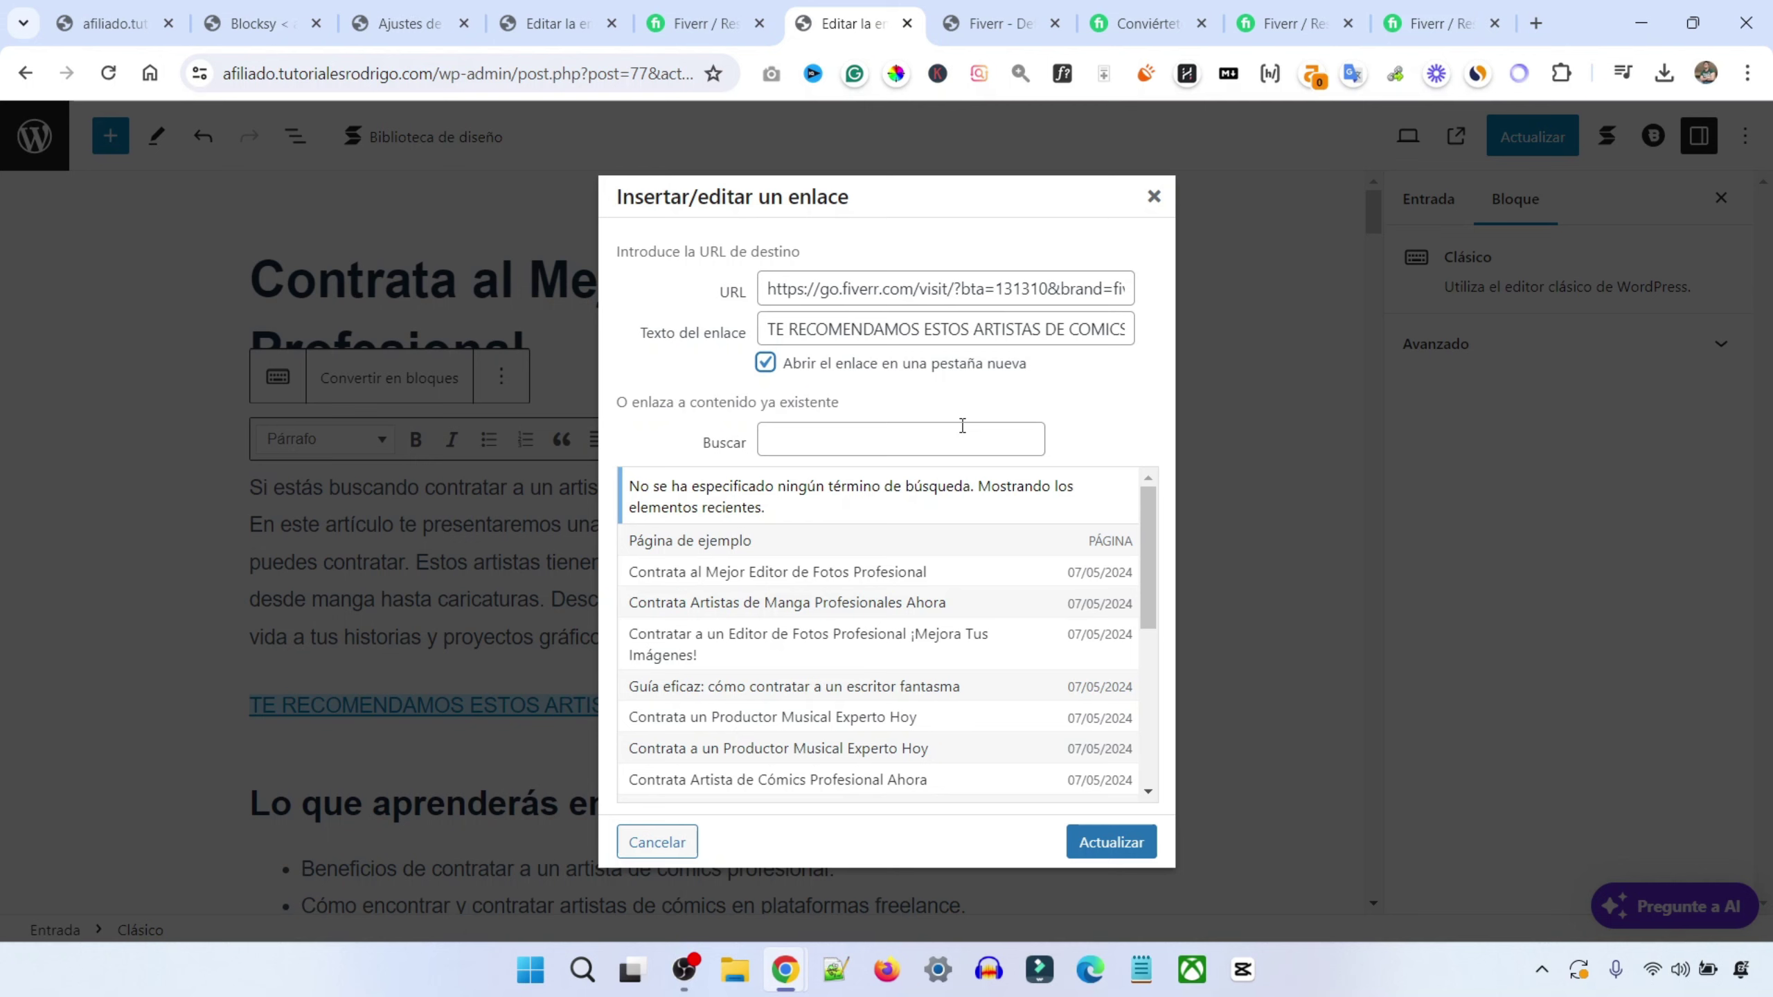
pyautogui.click(1116, 854)
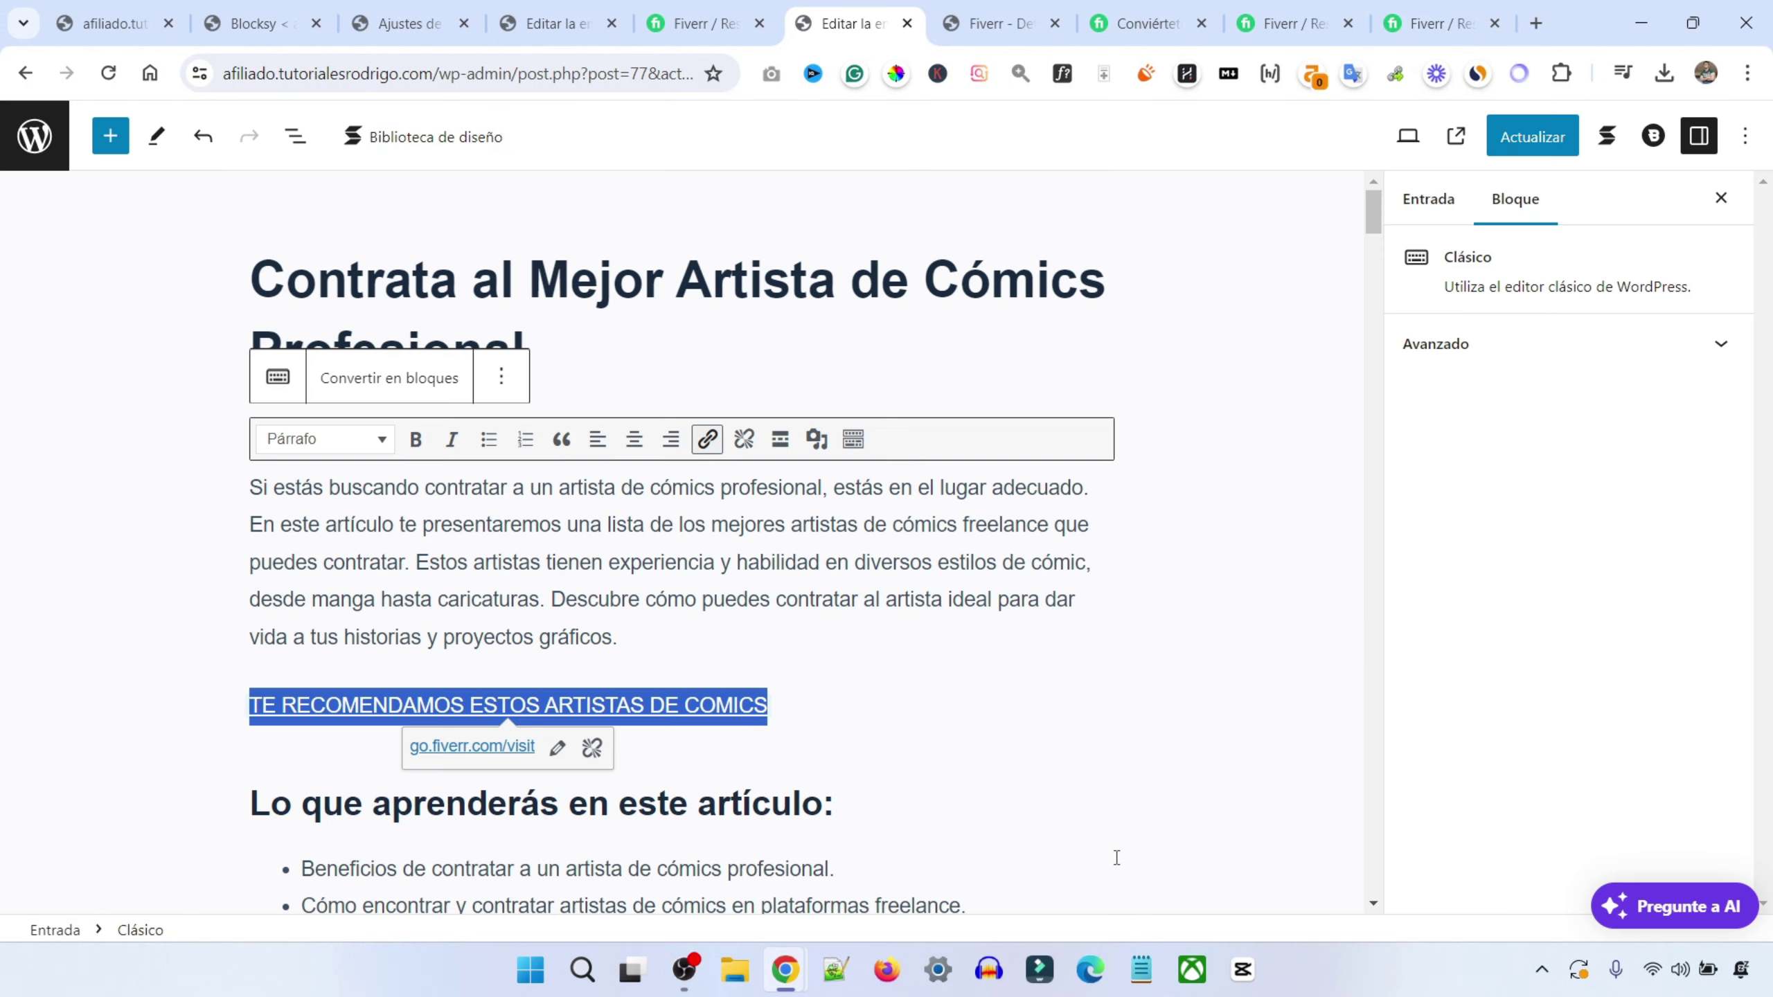
pyautogui.click(1077, 622)
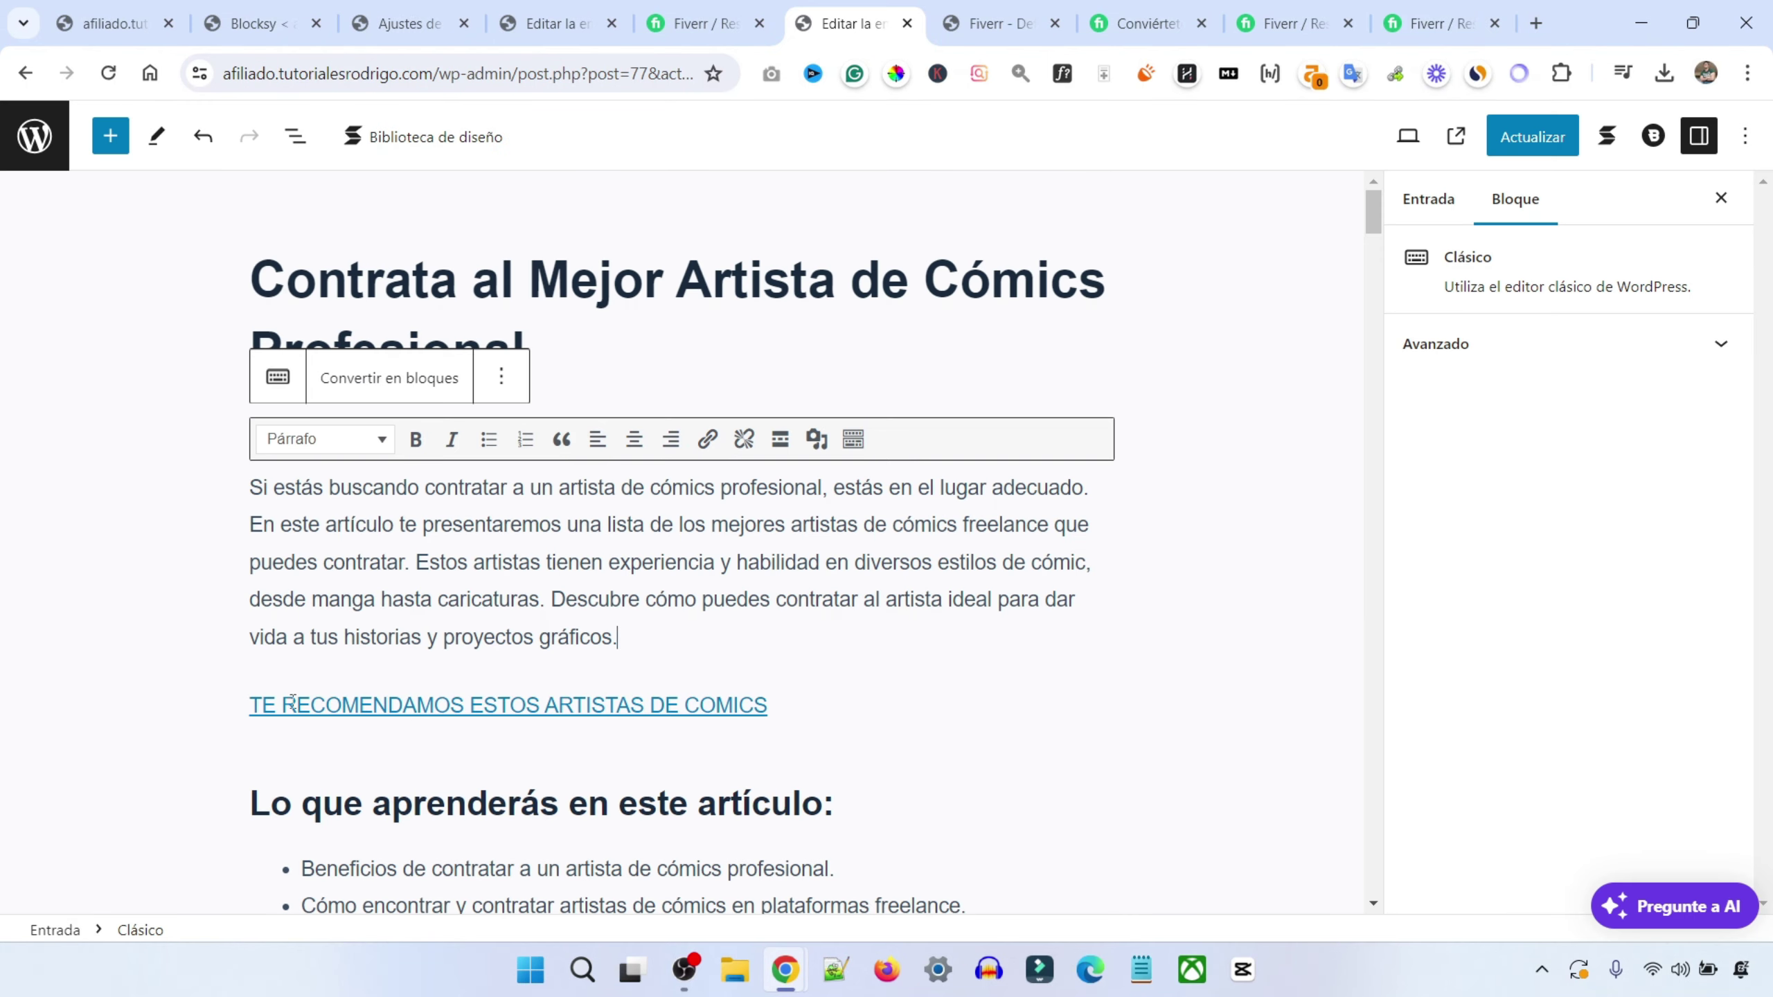